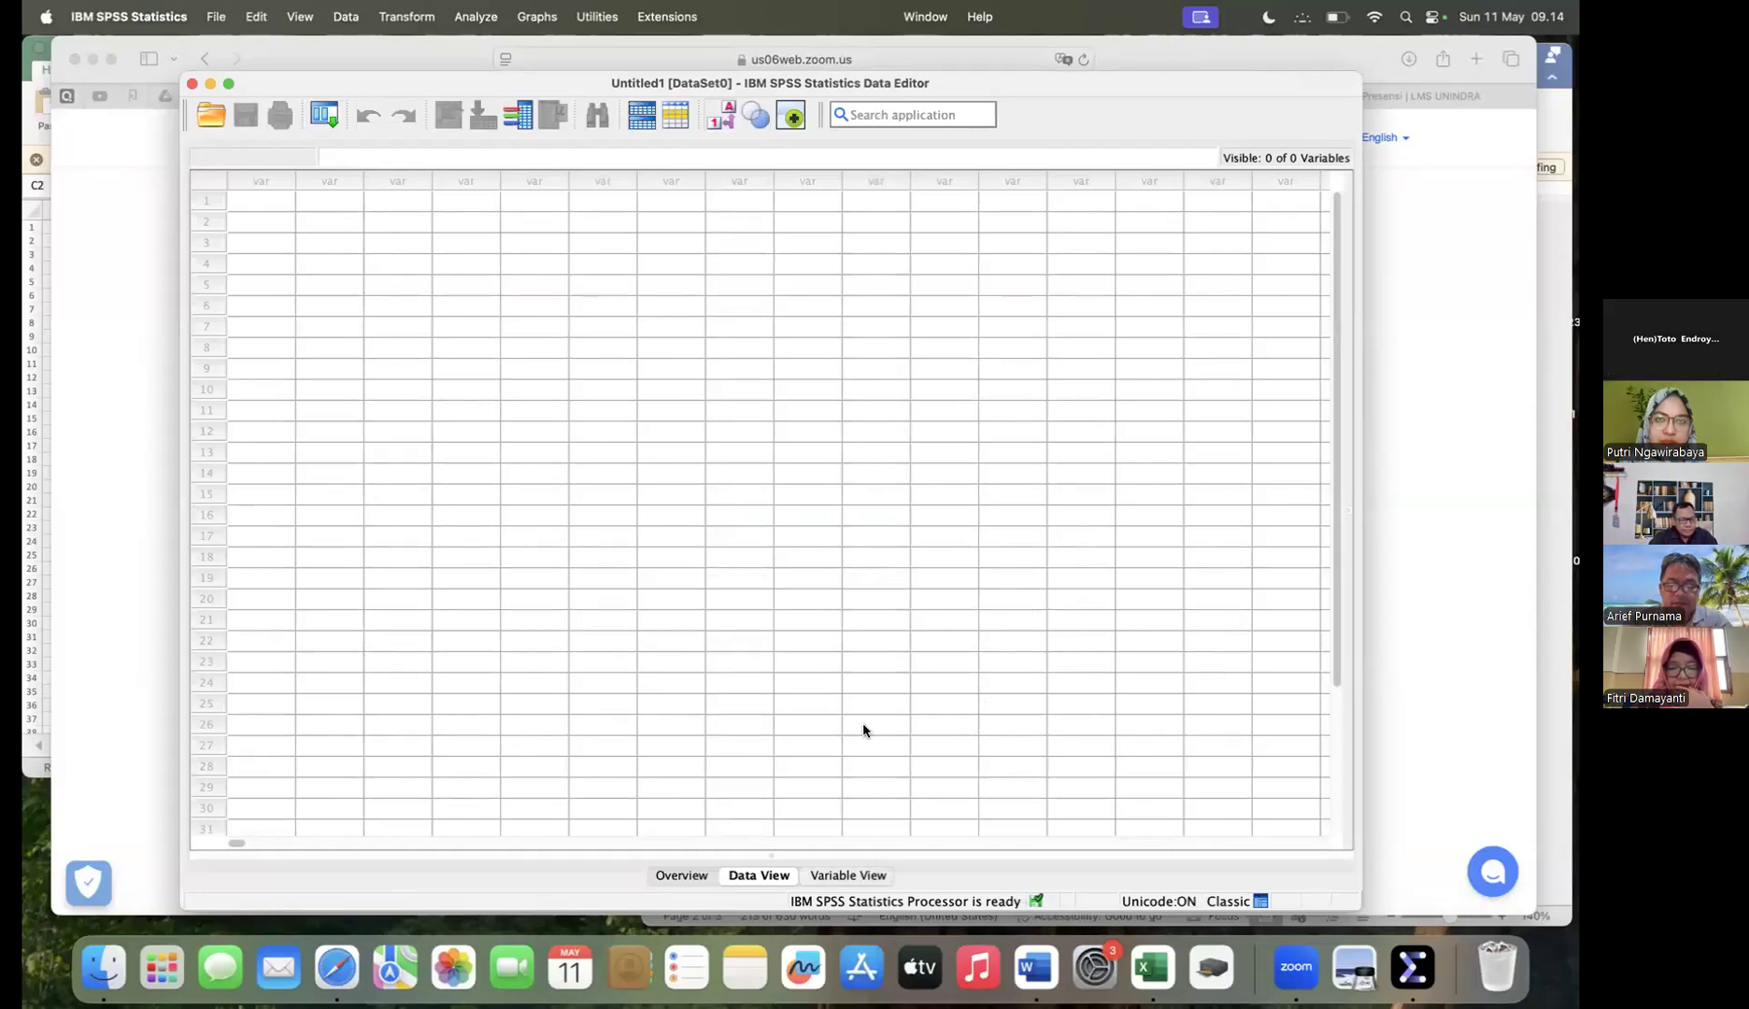
Step: Define three numeric variables named X1, X2 and Y in the empty dataset
click(847, 875)
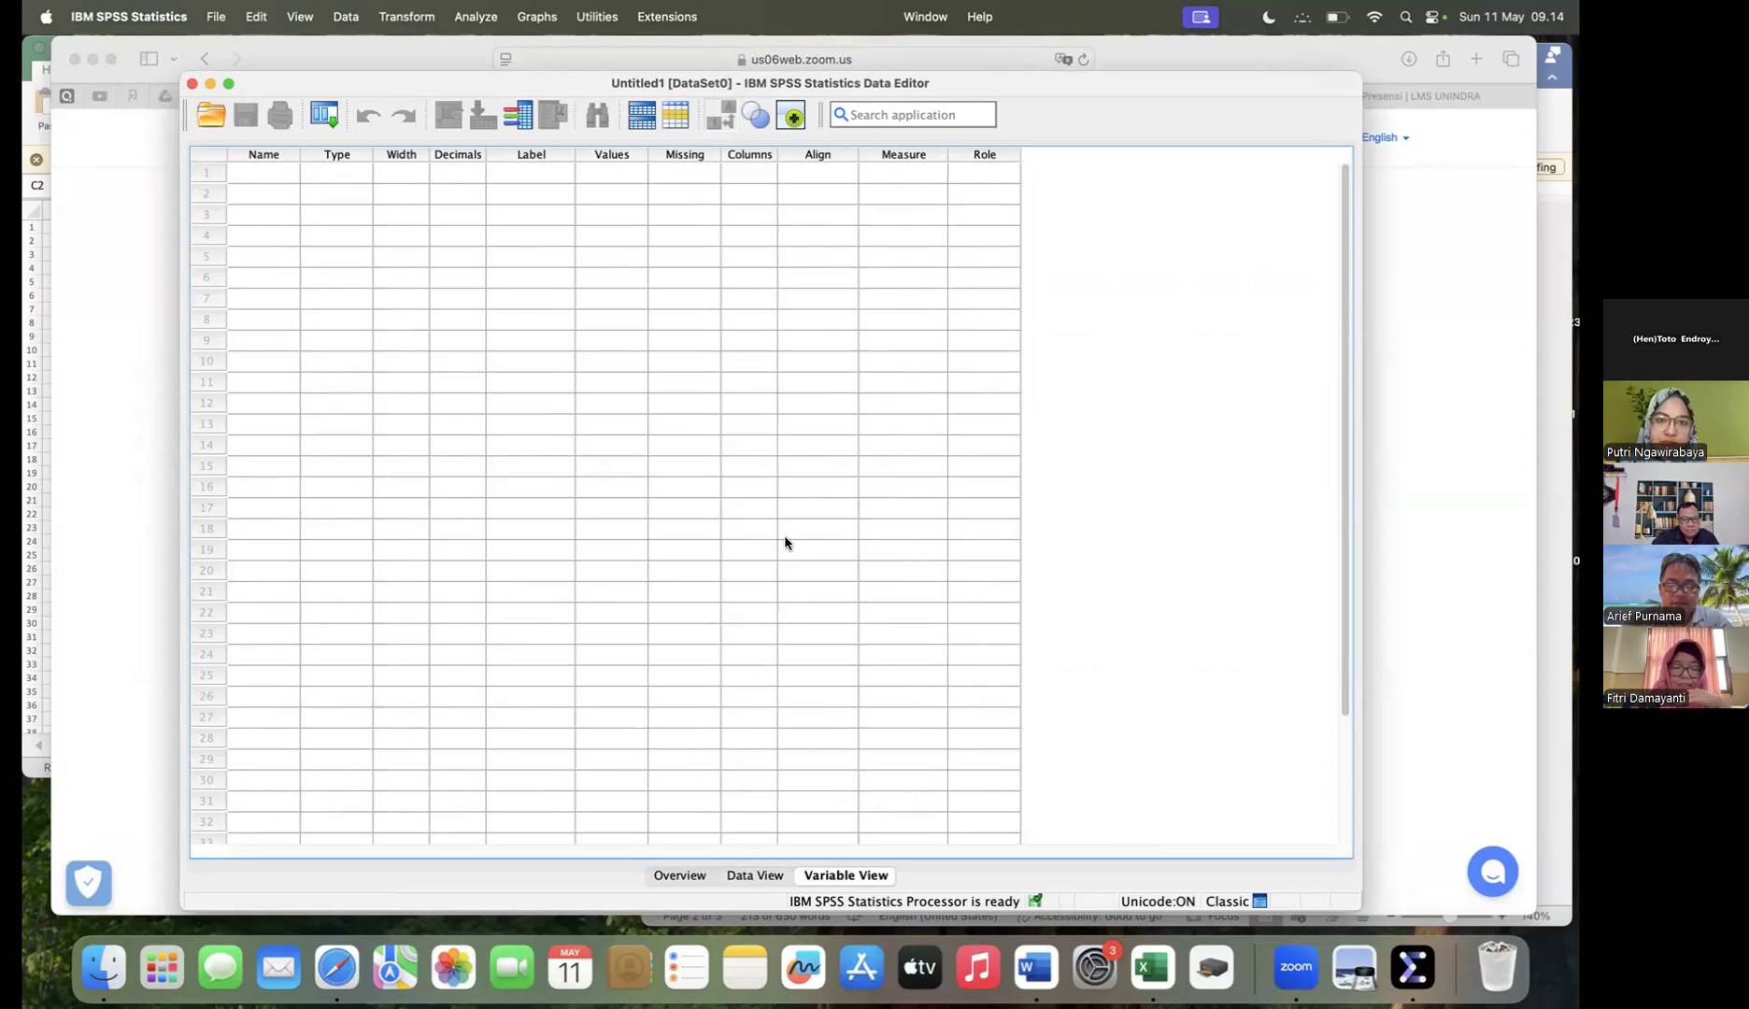
click(257, 173)
text(X1)
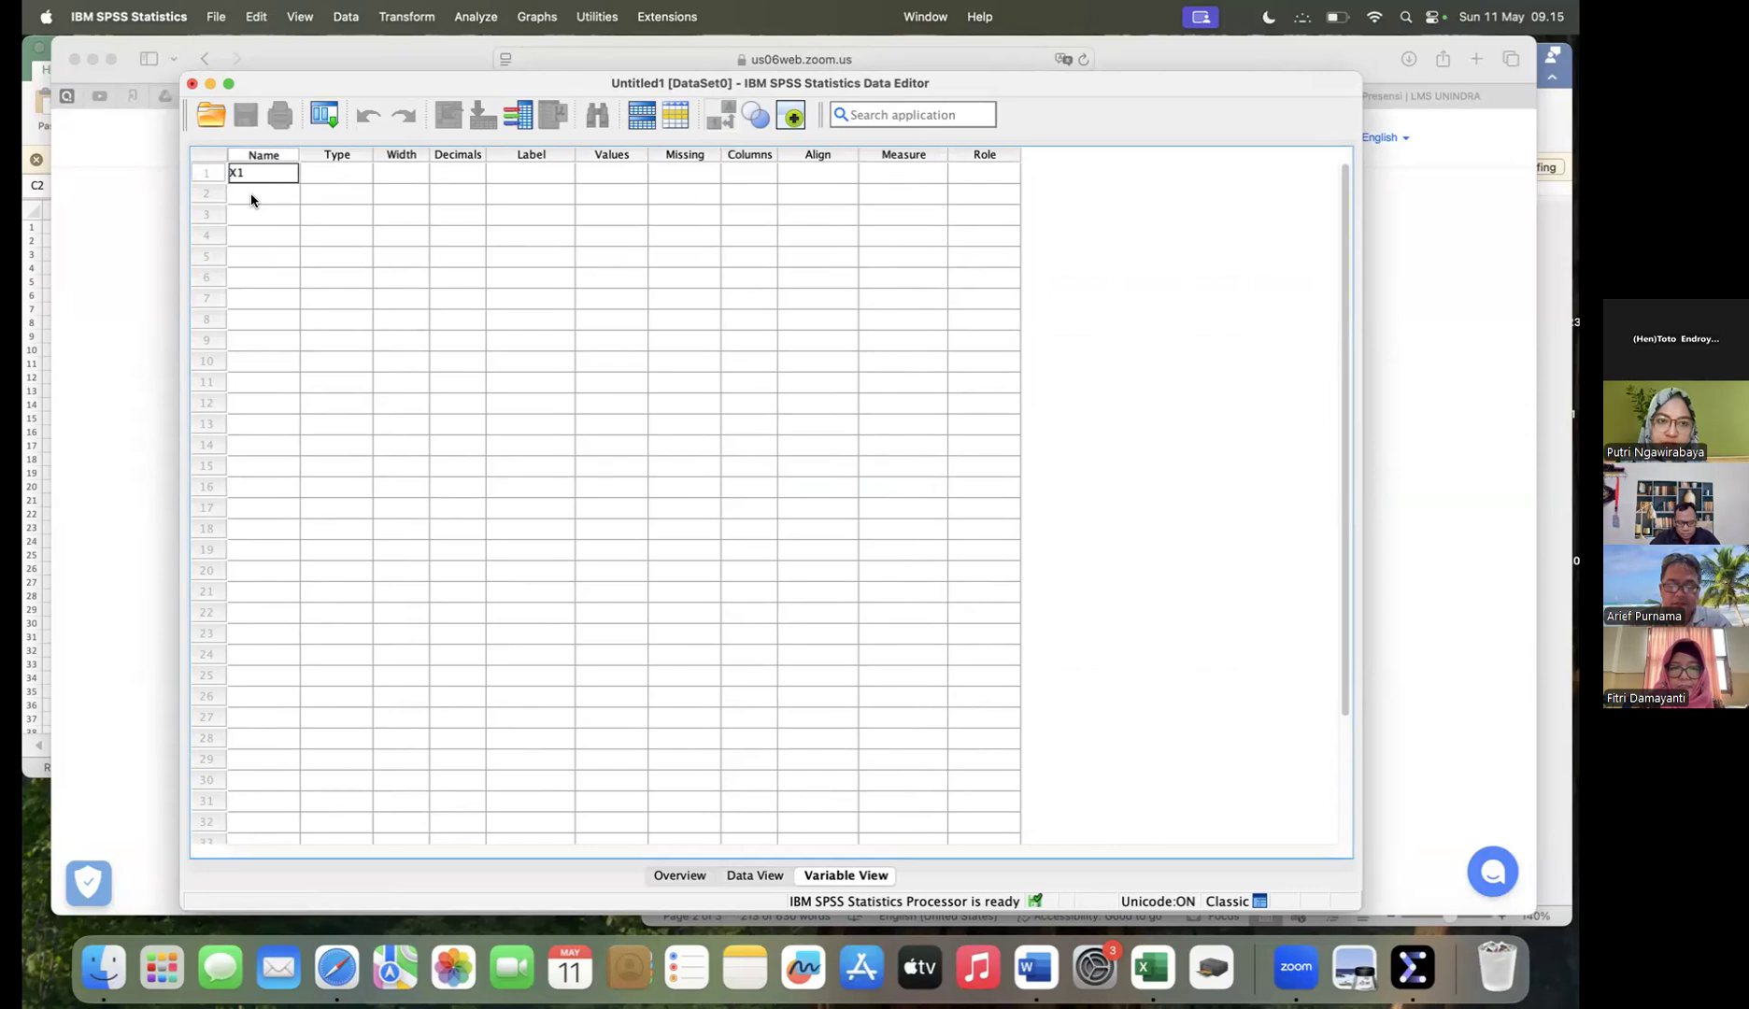
click(250, 194)
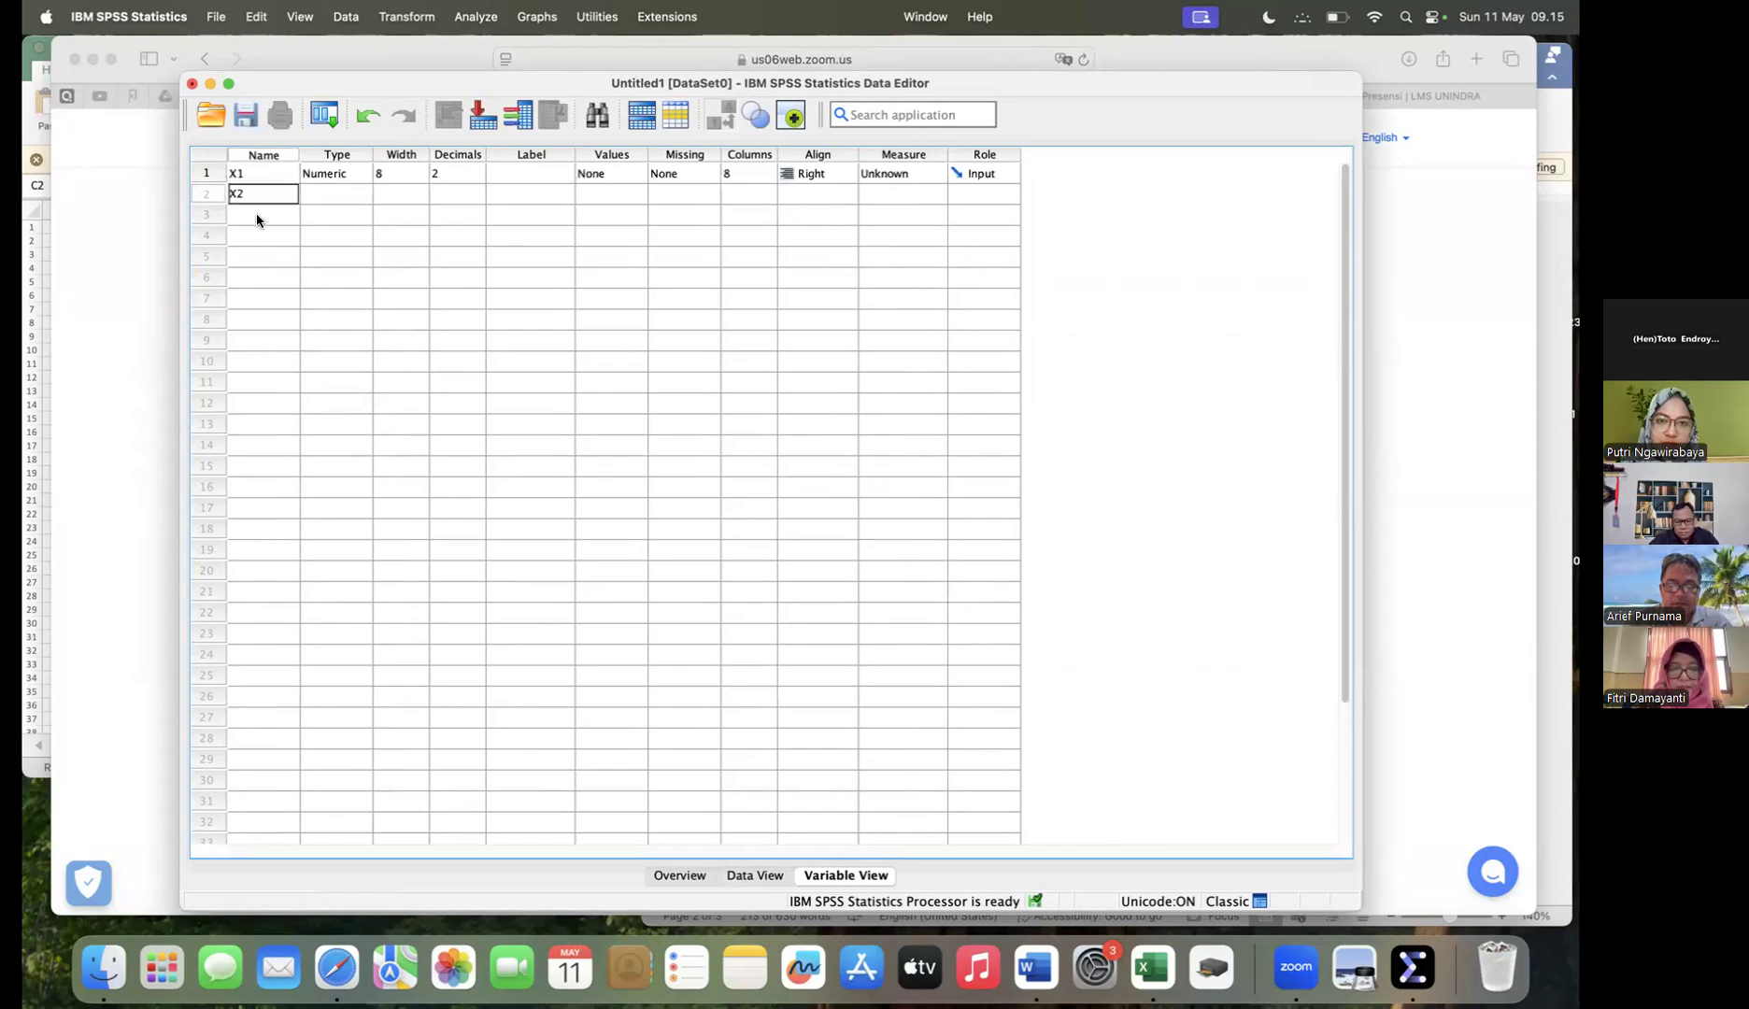
click(257, 216)
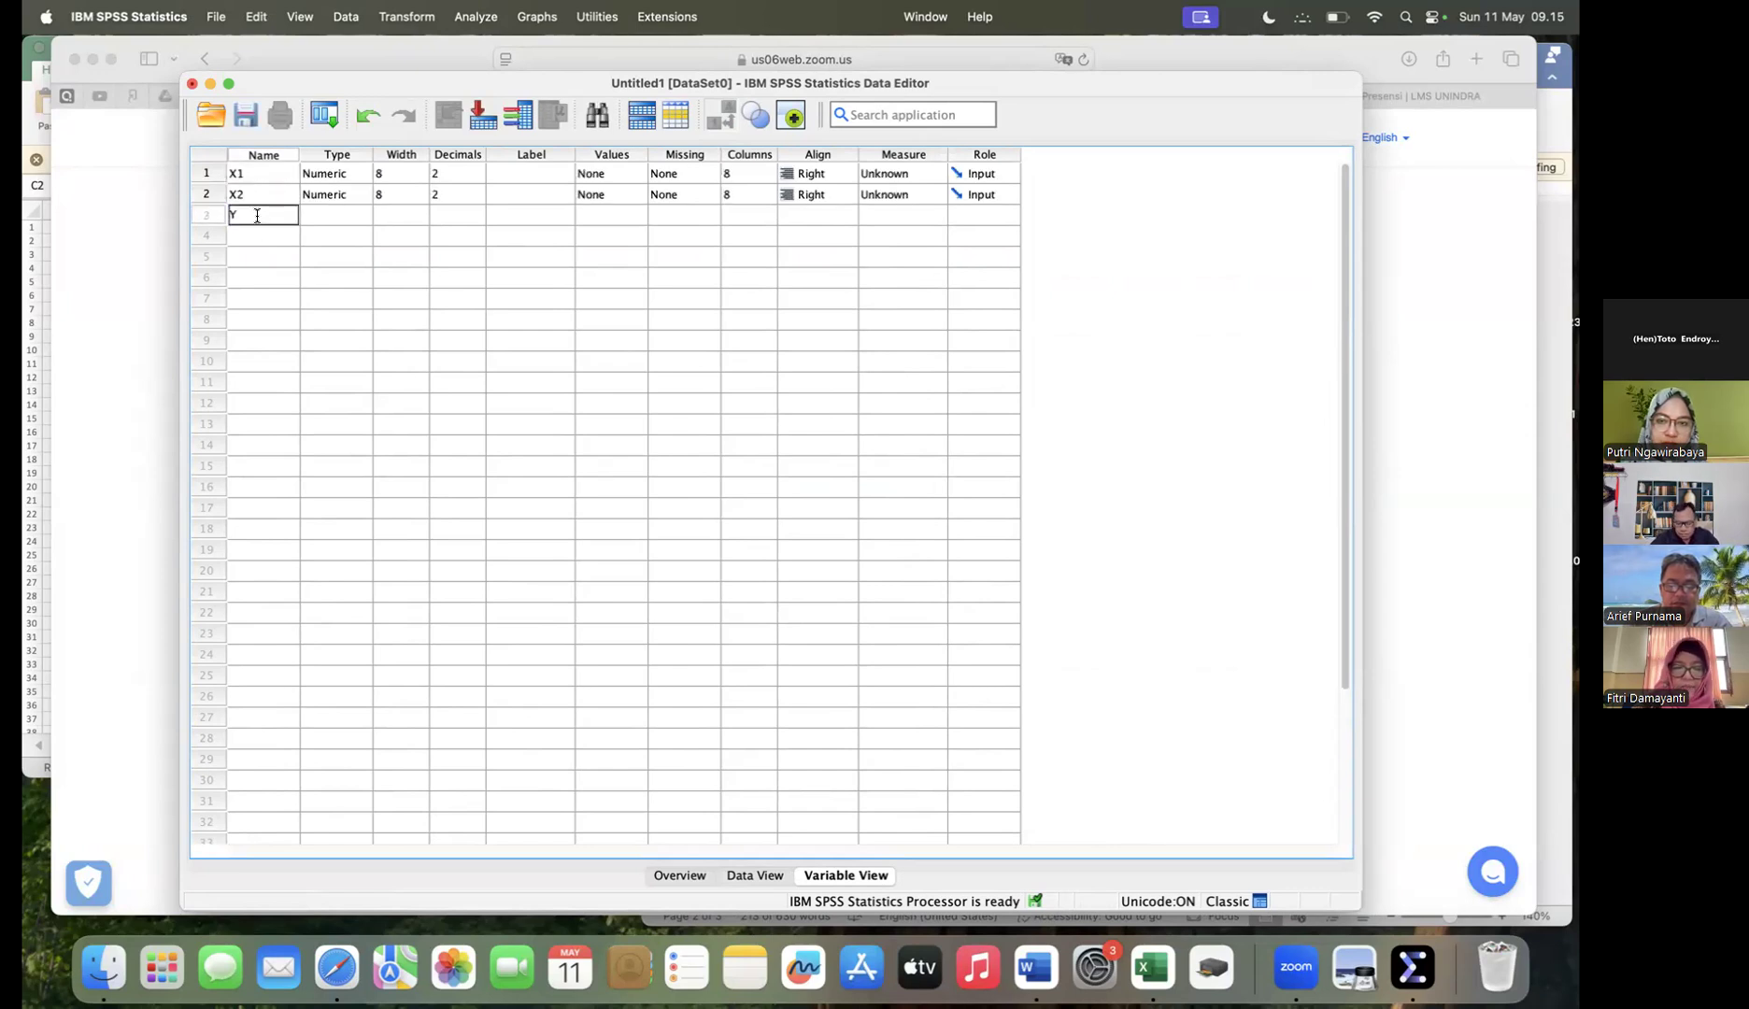
text(Y)
click(346, 221)
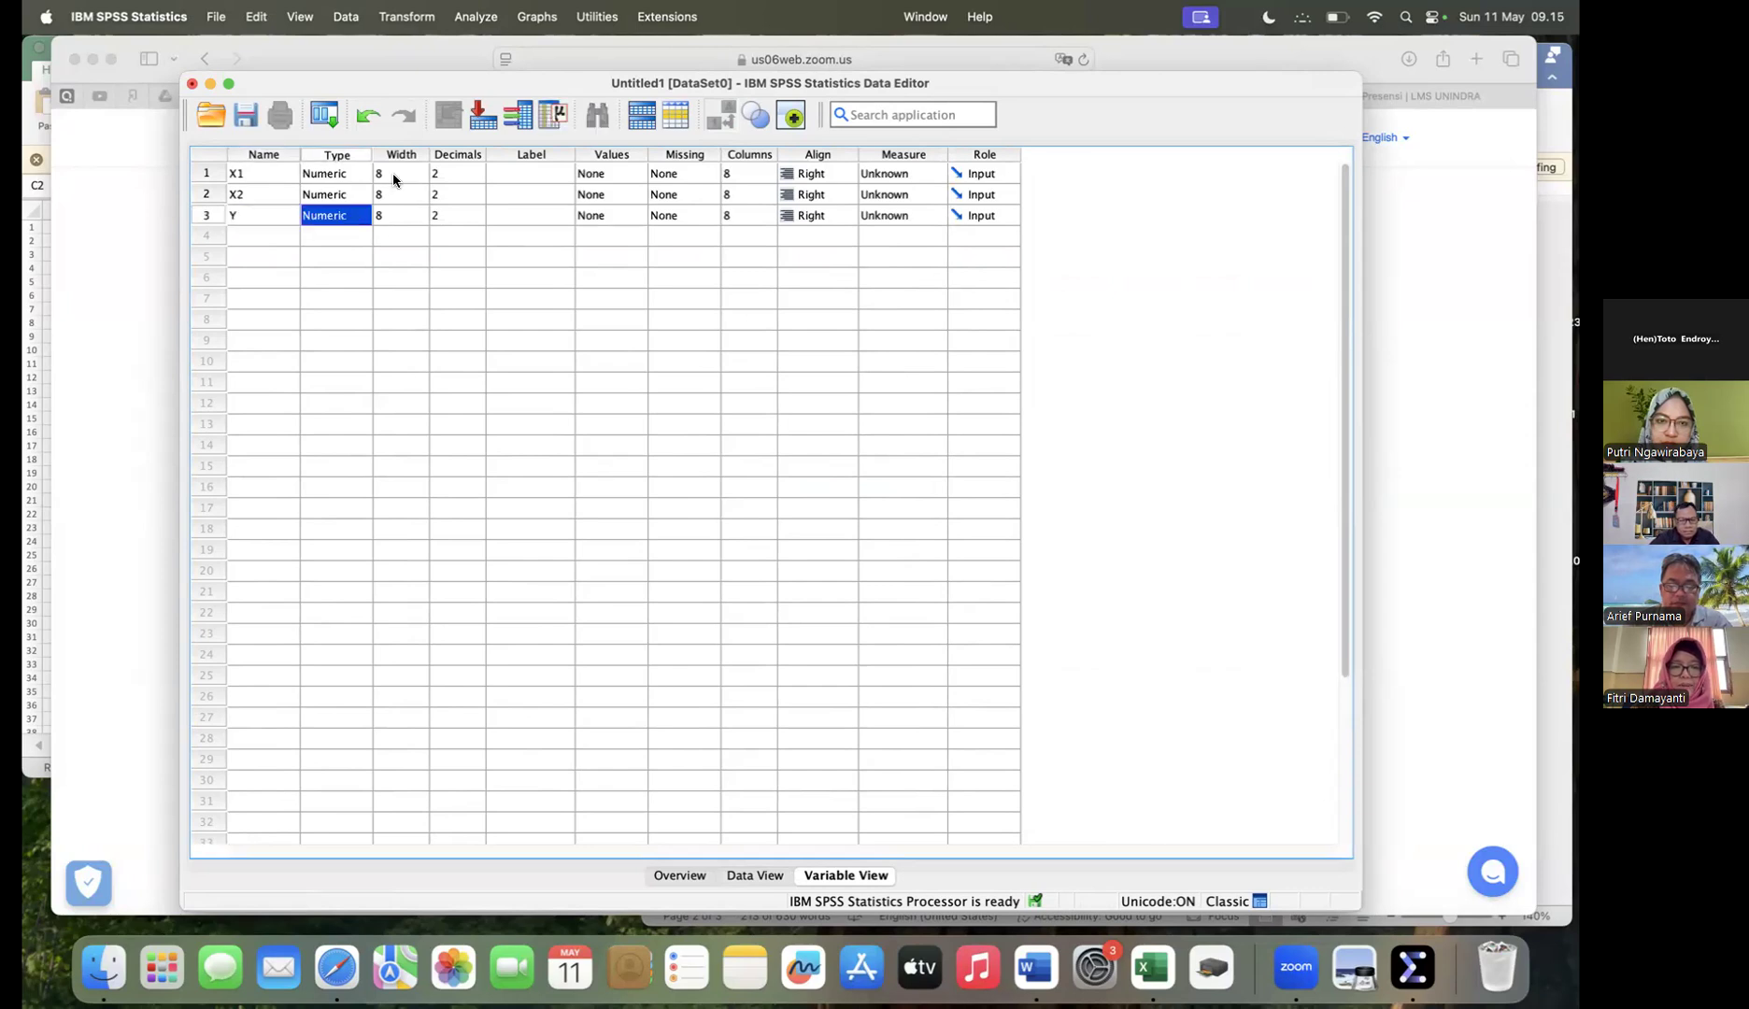
Step: Set the decimals of variables X1, X2 and Y to 0
click(467, 174)
click(477, 177)
click(458, 195)
click(478, 199)
click(478, 199)
click(477, 220)
click(477, 220)
click(477, 221)
Step: Label X1 as "Kecerdasan logis", X2 as "Kemandirian belajar" and Y as "Kemampuan pemecahan masalah"
click(520, 175)
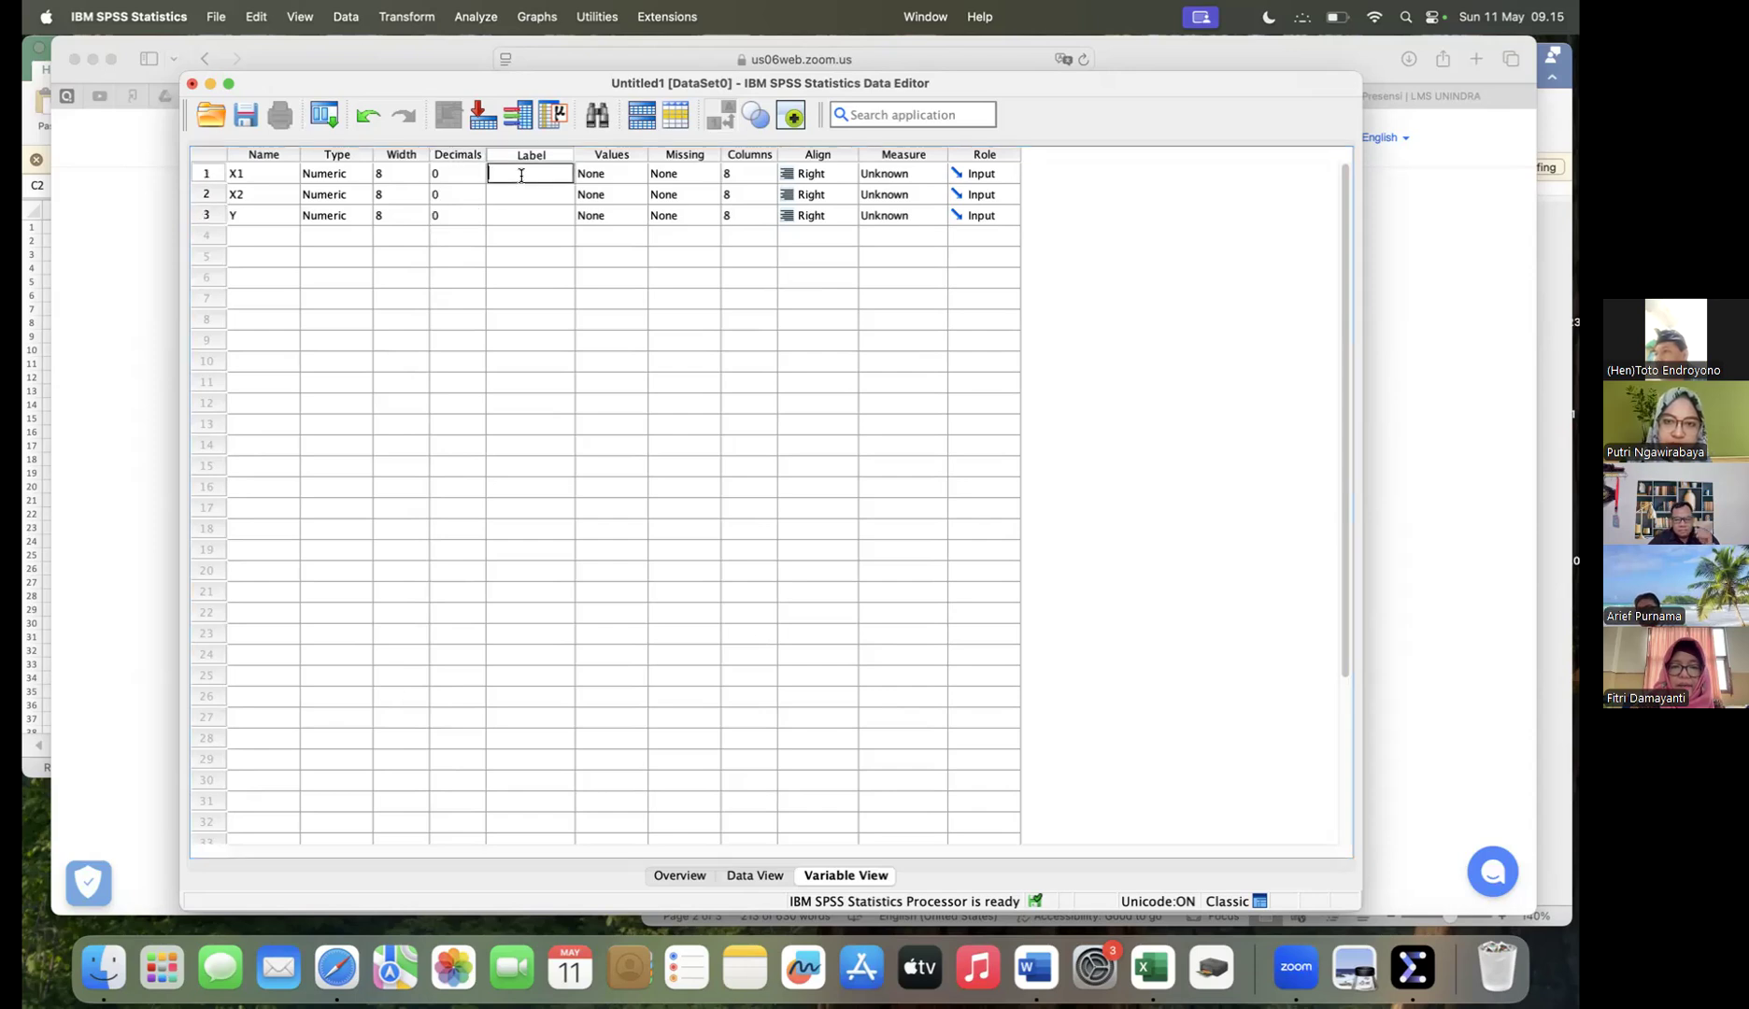
text(Kecerdasan logis)
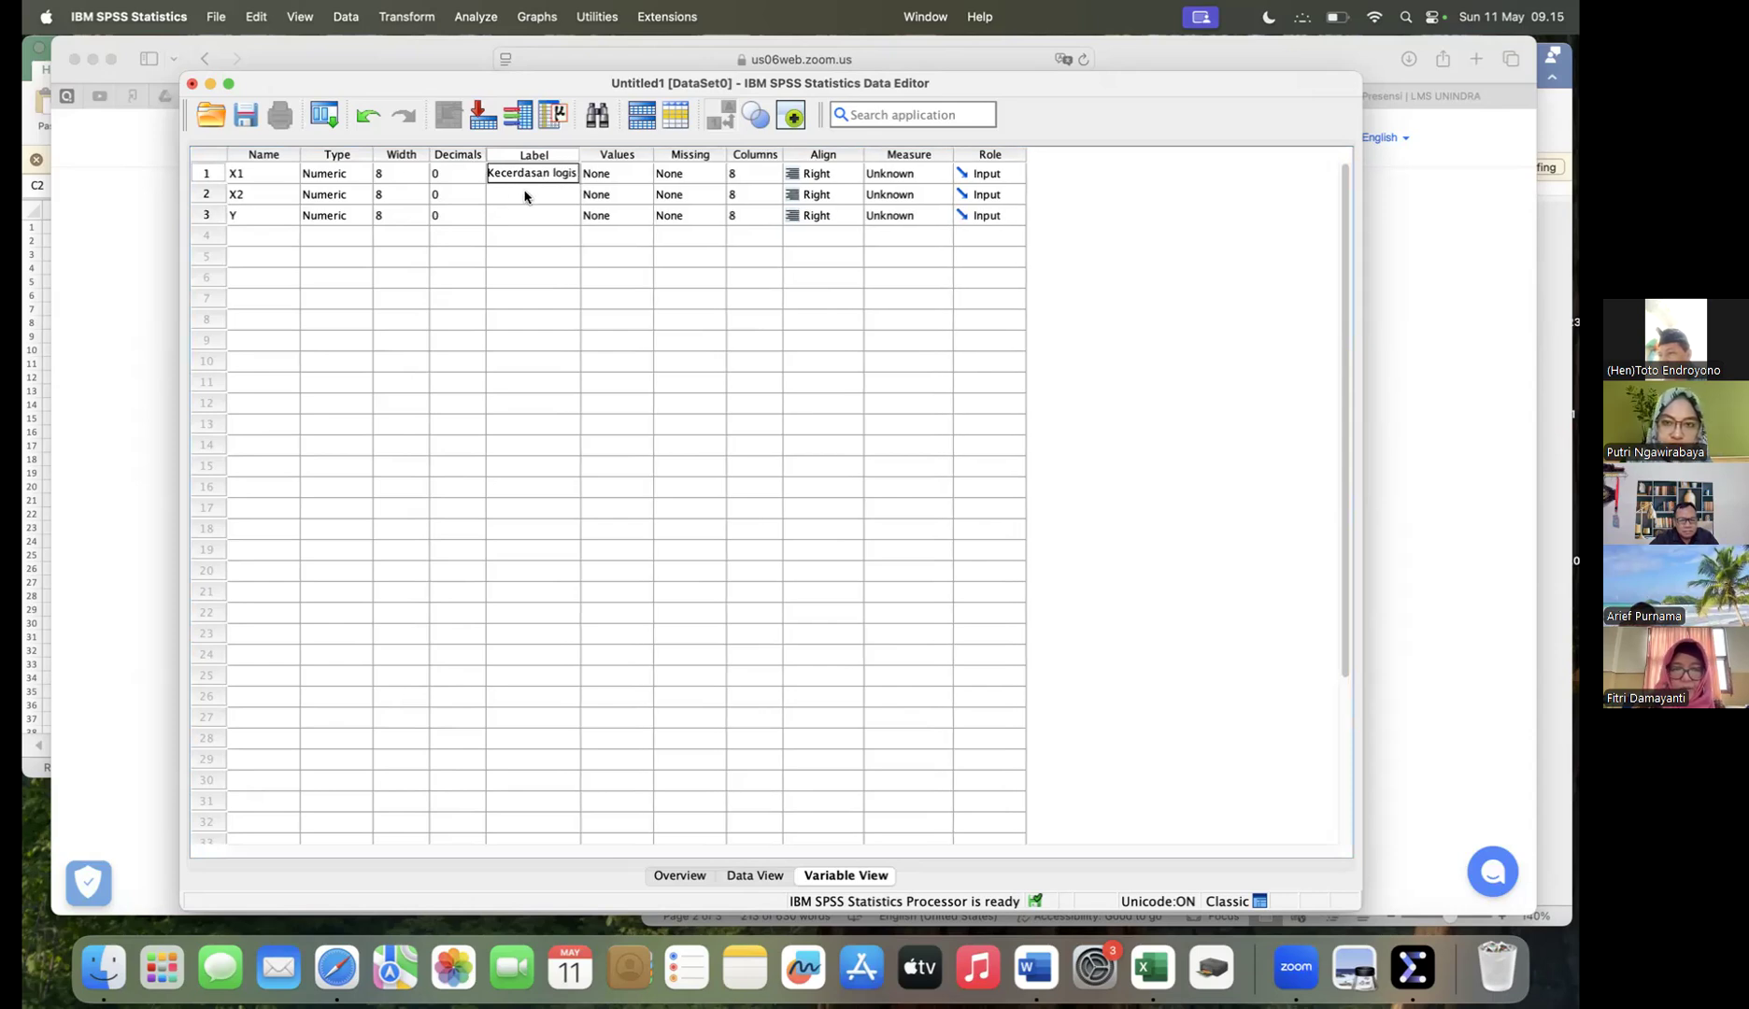
click(524, 196)
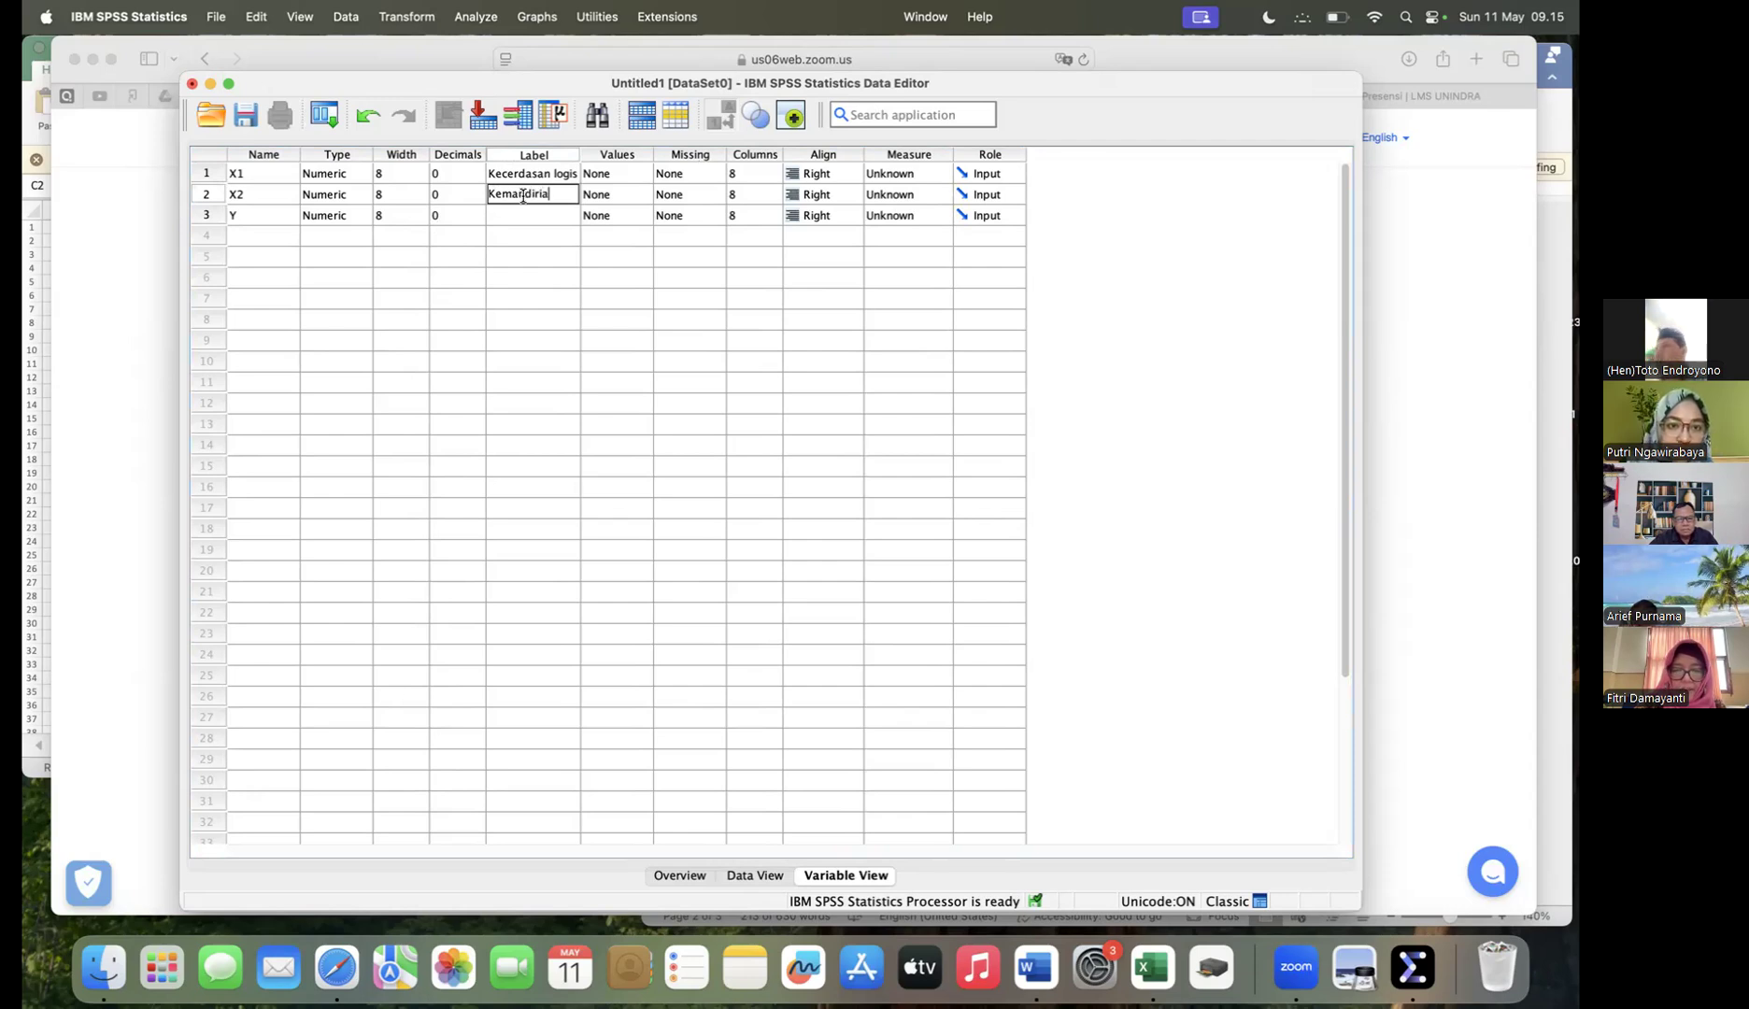
text(Kemandirian belaj)
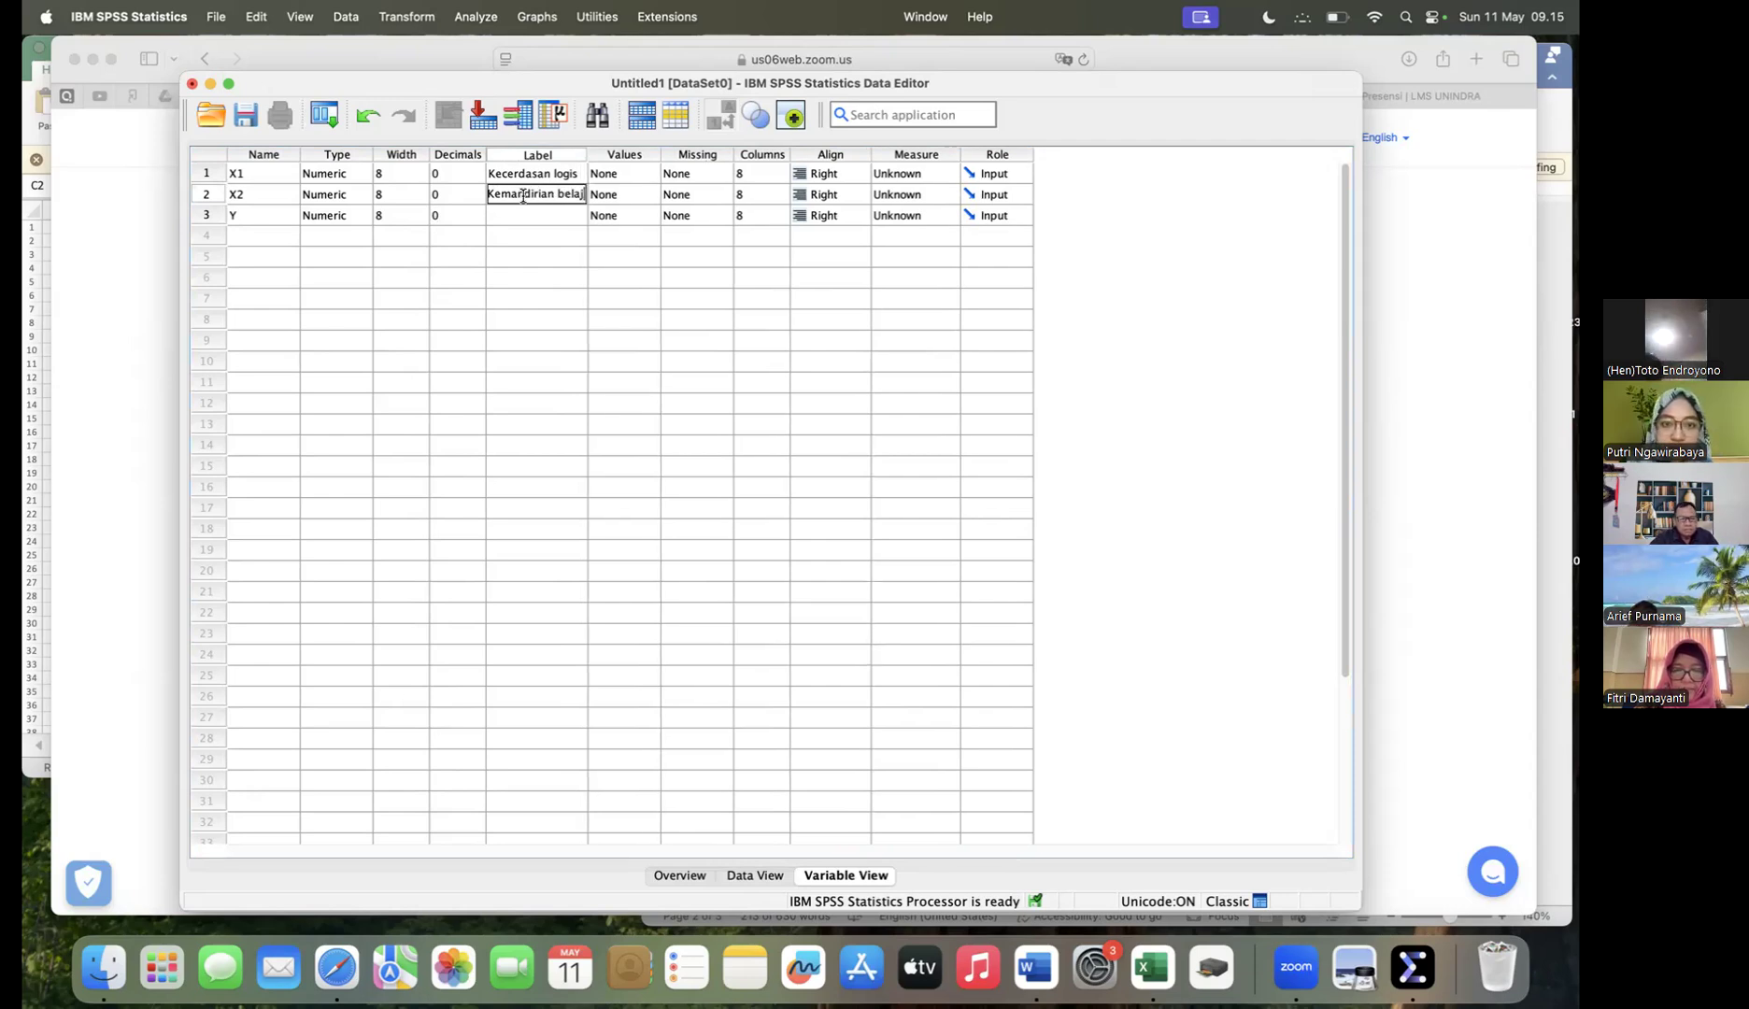
text(ar)
click(518, 213)
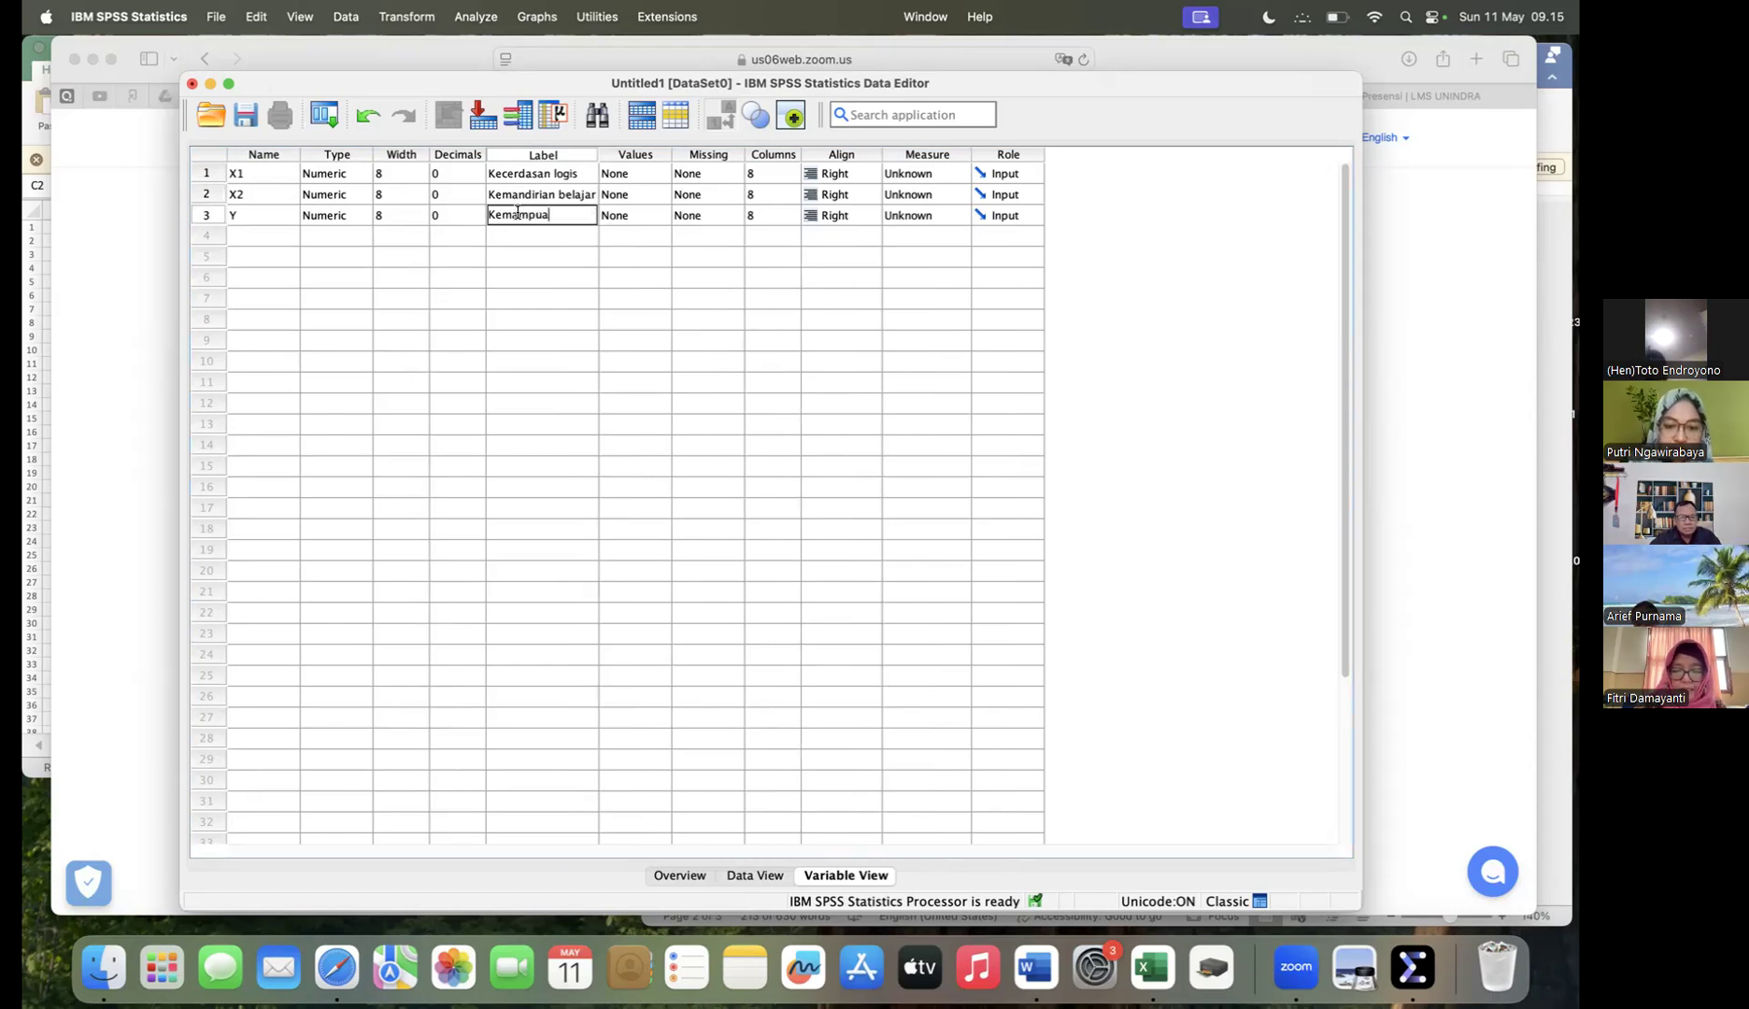
text(Kemampuan pemecahan masalah)
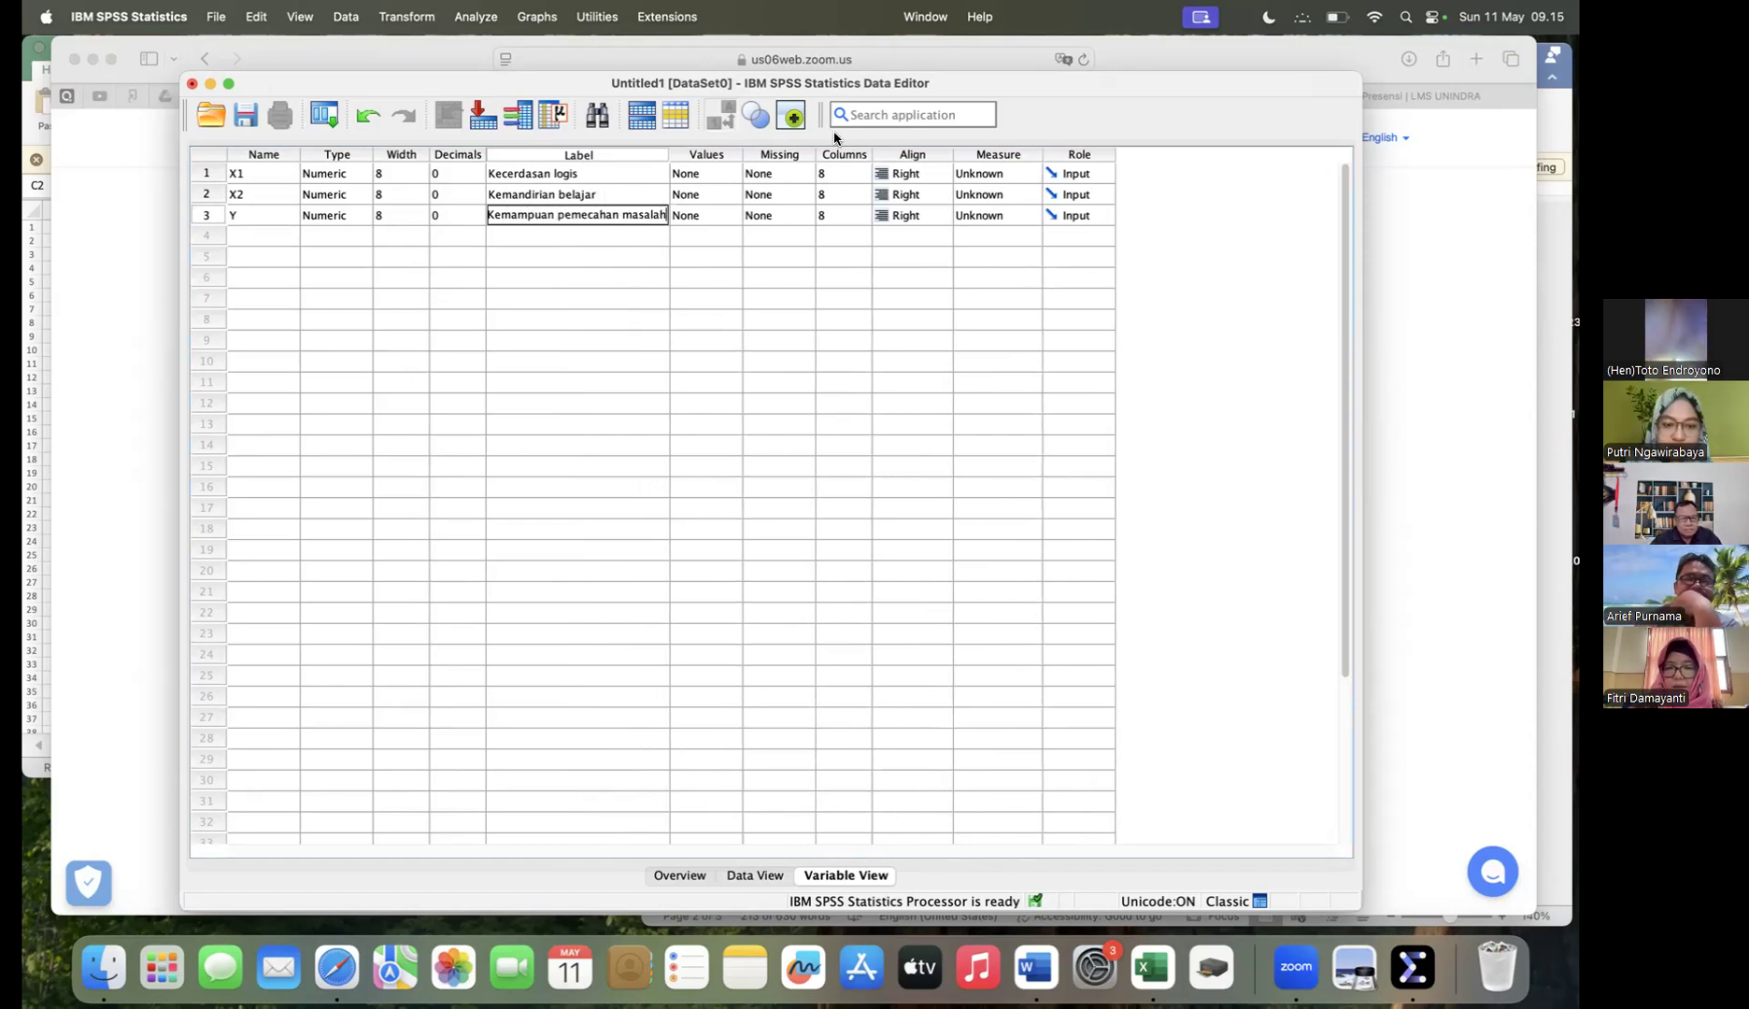
Step: Set the measurement level of X1, X2 and Y to Scale
click(1007, 174)
click(1001, 176)
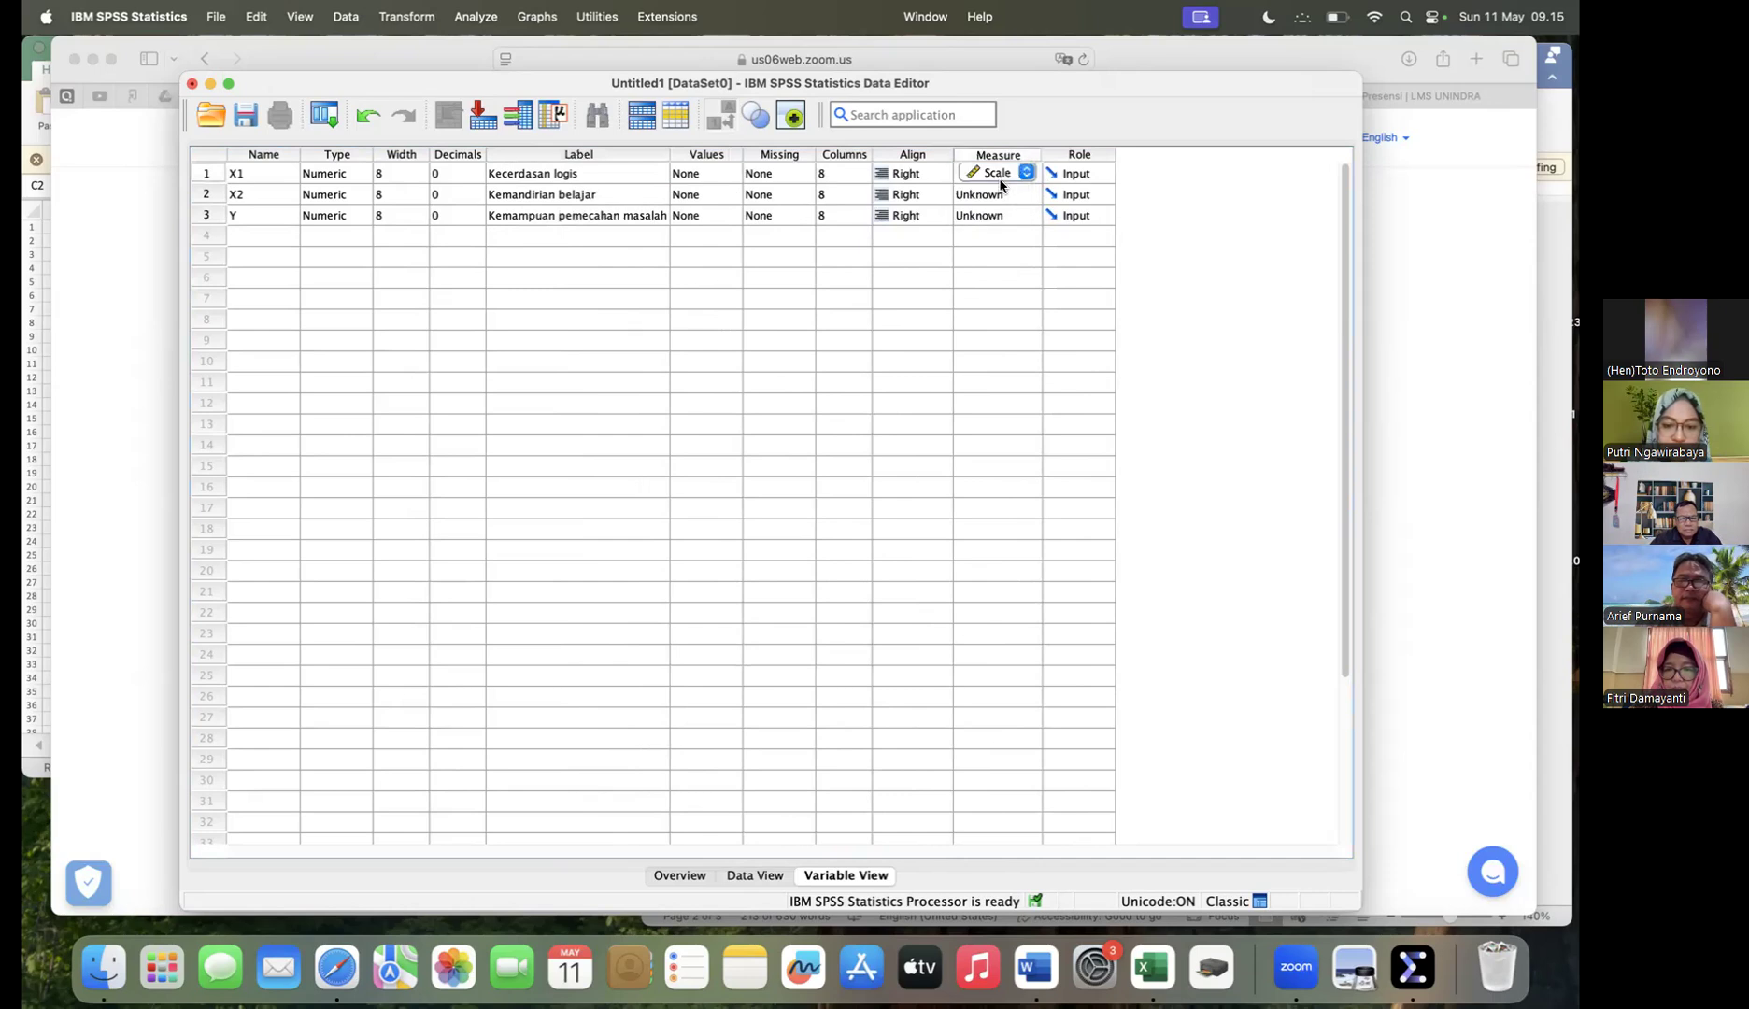
click(1005, 198)
click(1007, 217)
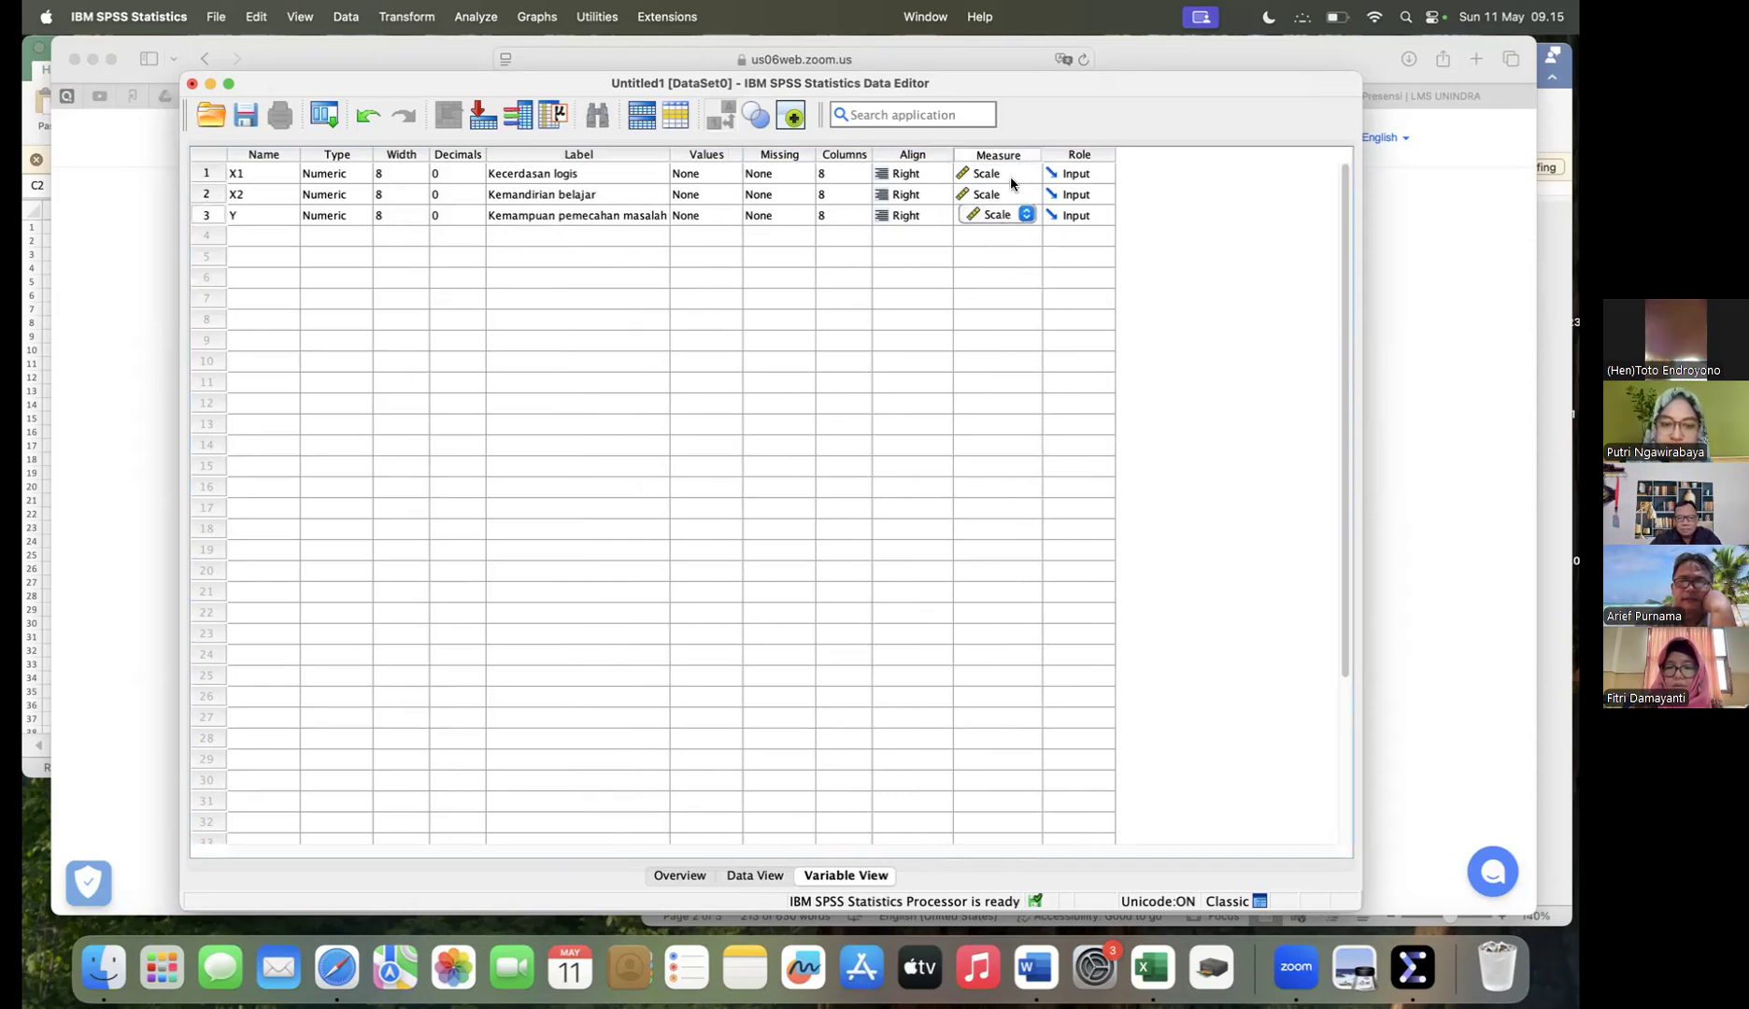
click(1010, 177)
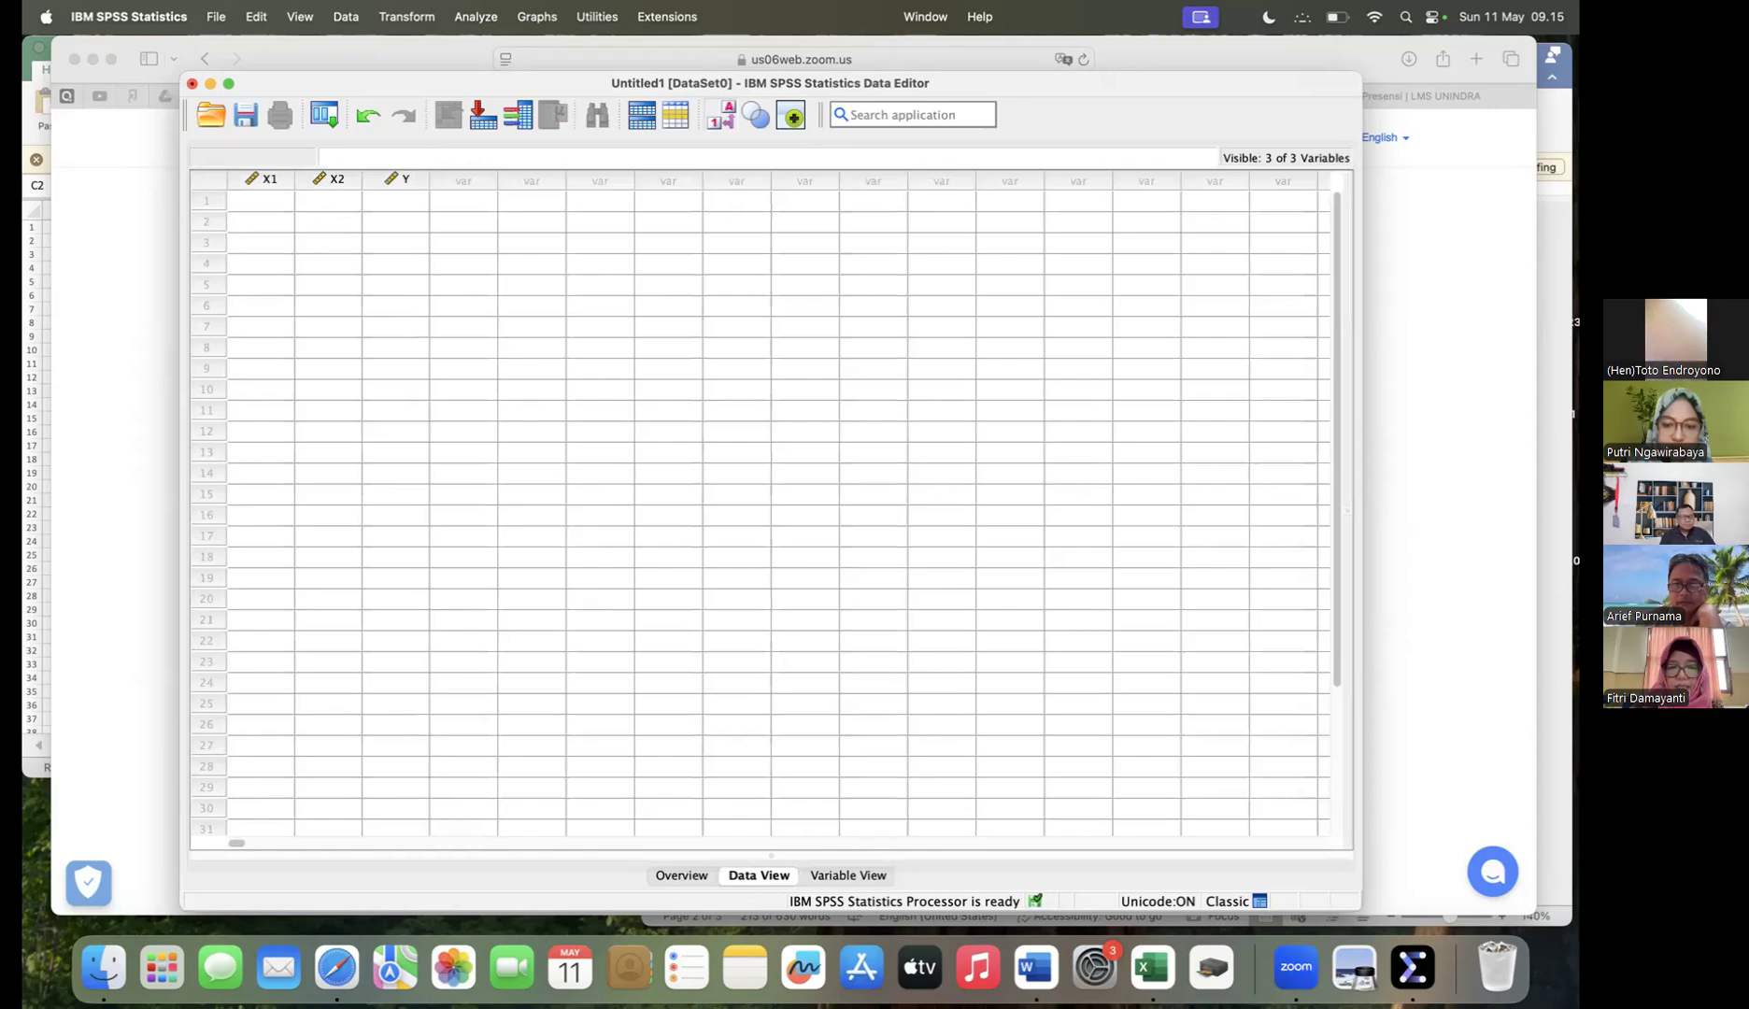
Step: Copy cells C2:E31 from the Data_Ilustrasi_1 workbook in Excel and paste them into the SPSS dataset starting at the first X1 case
click(1153, 967)
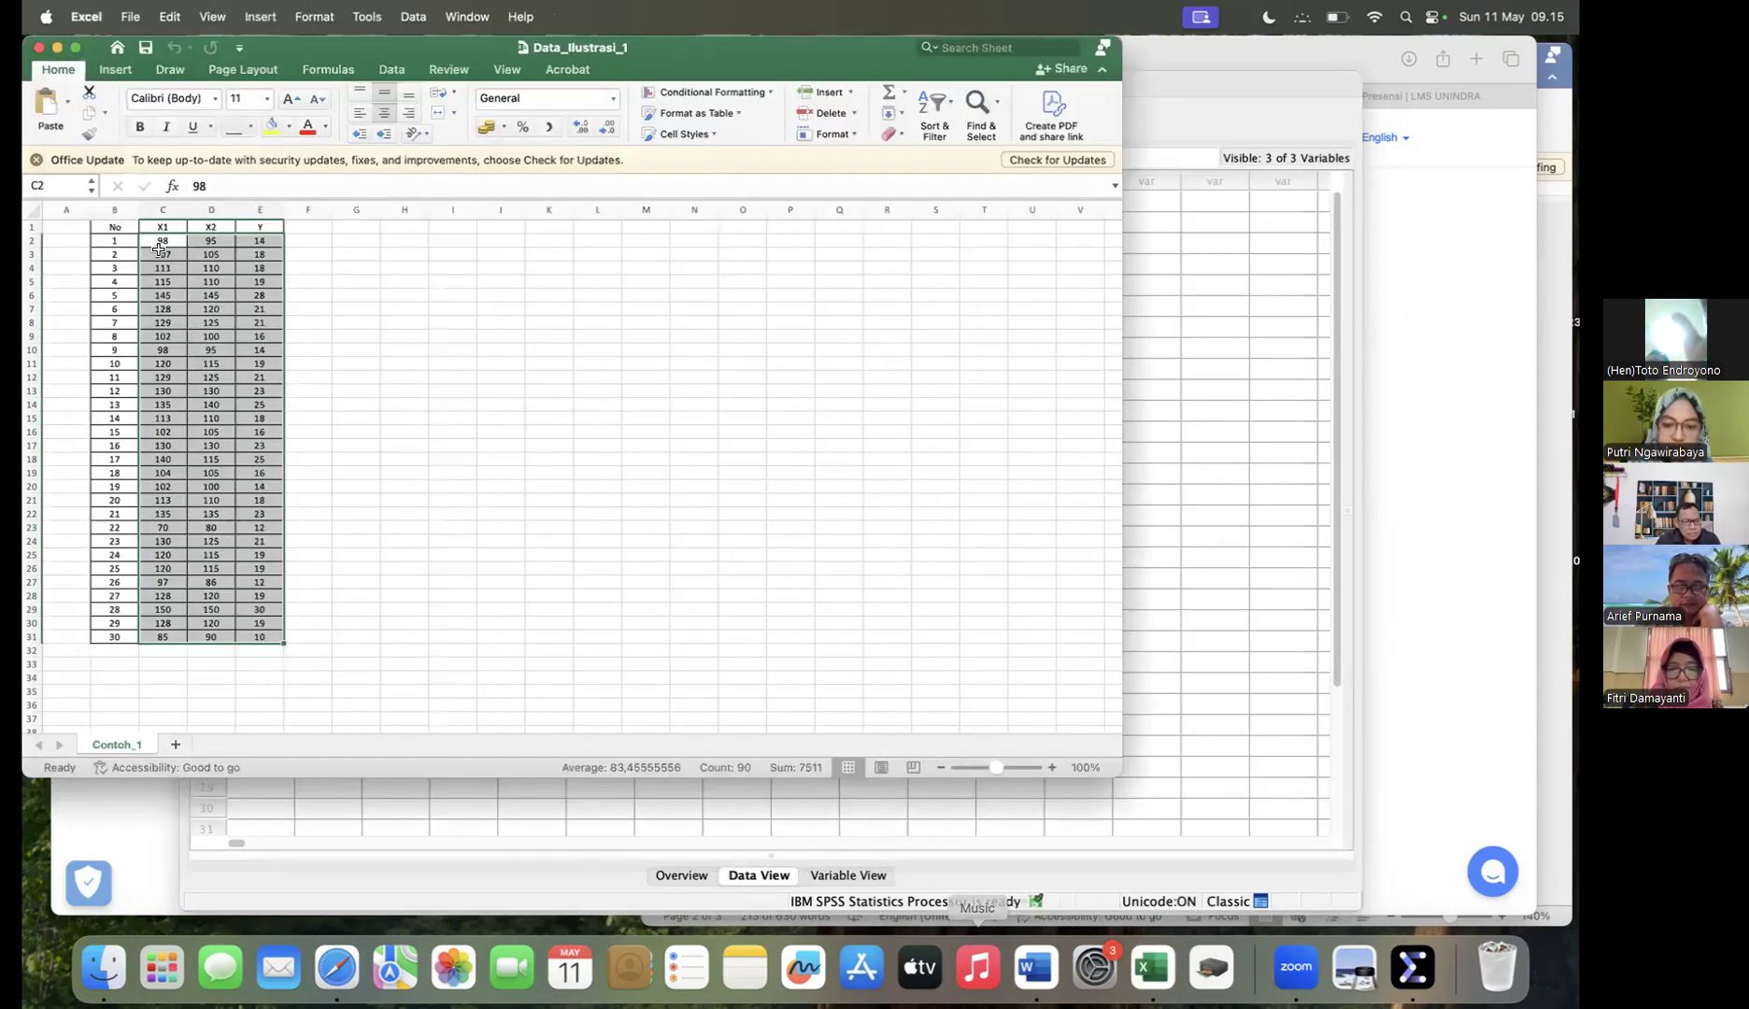
drag(160, 241, 254, 639)
key(super+c)
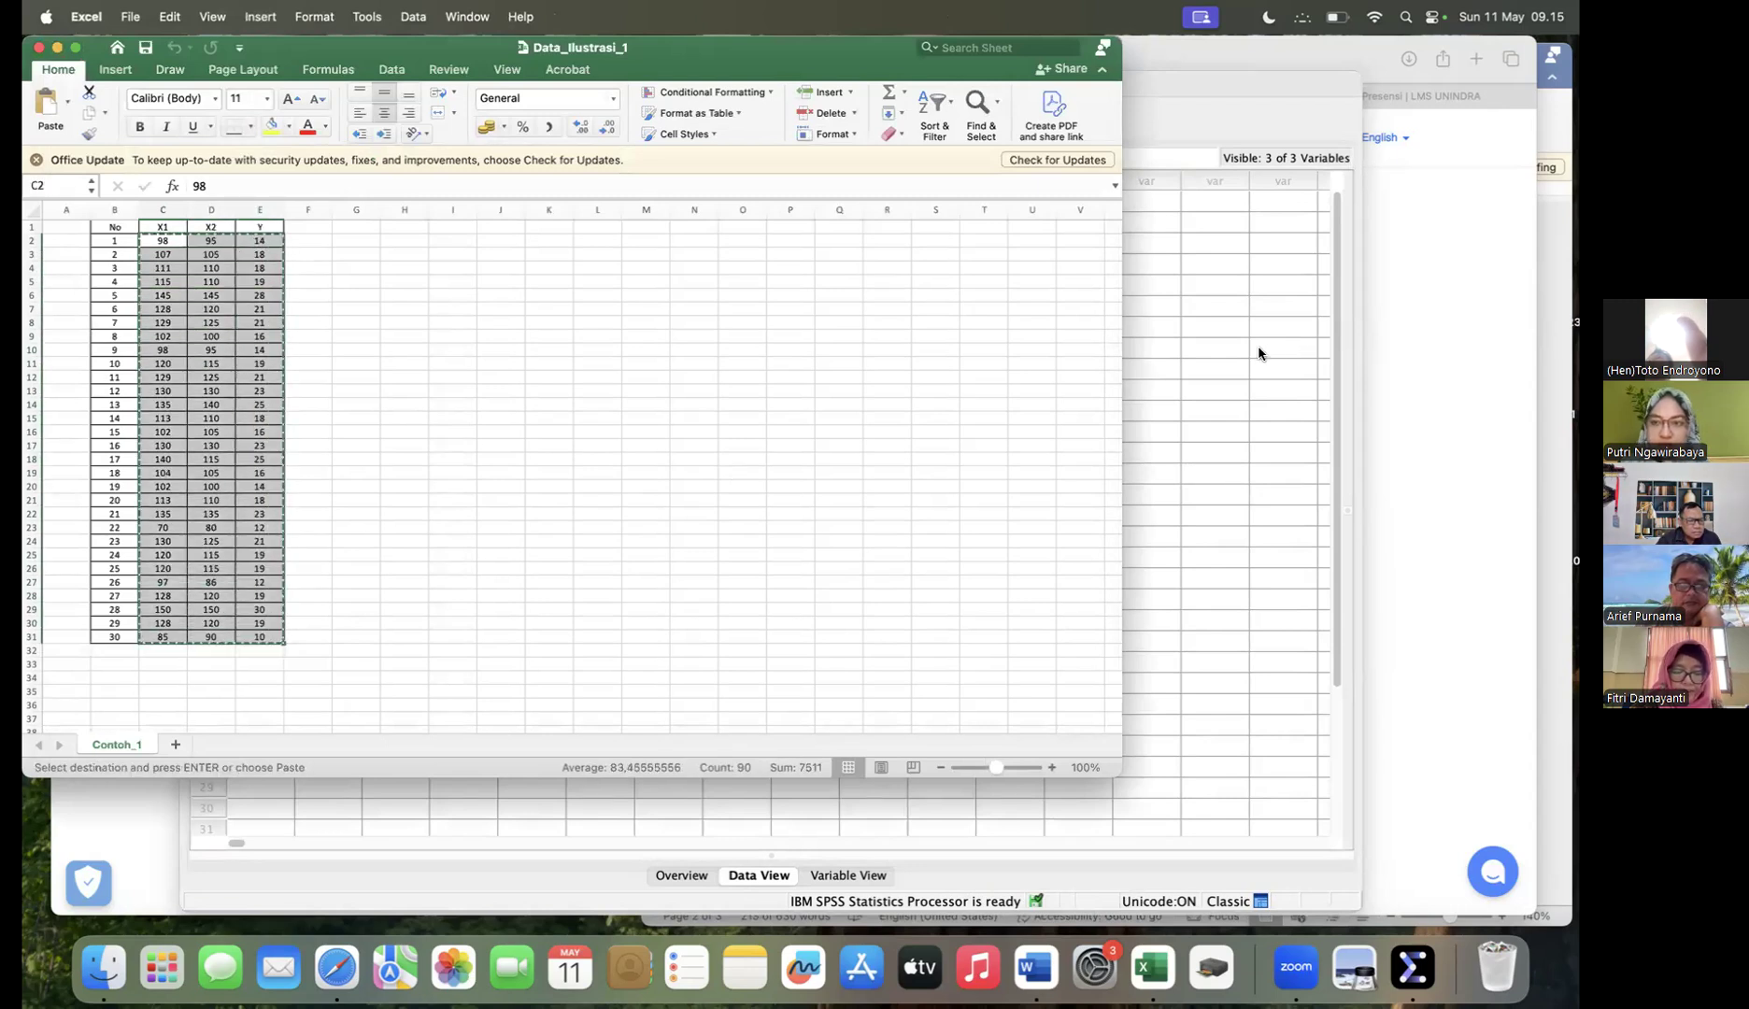
key(super+Tab)
click(254, 200)
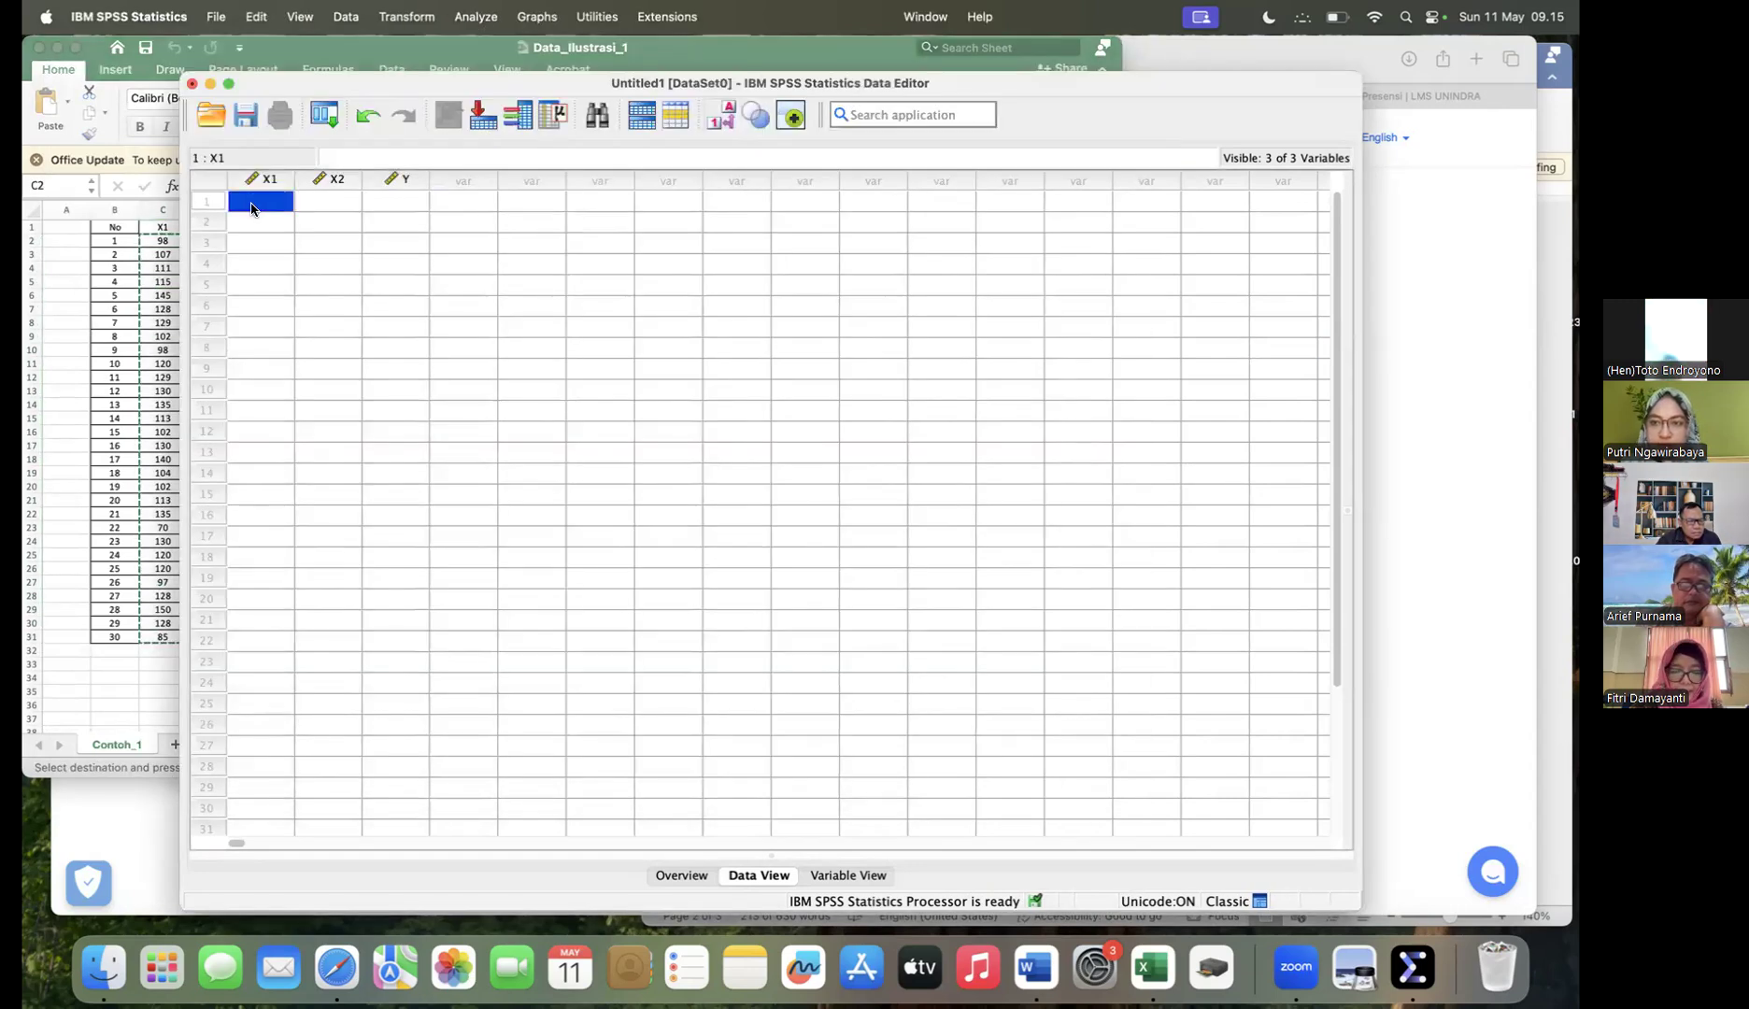
key(super+v)
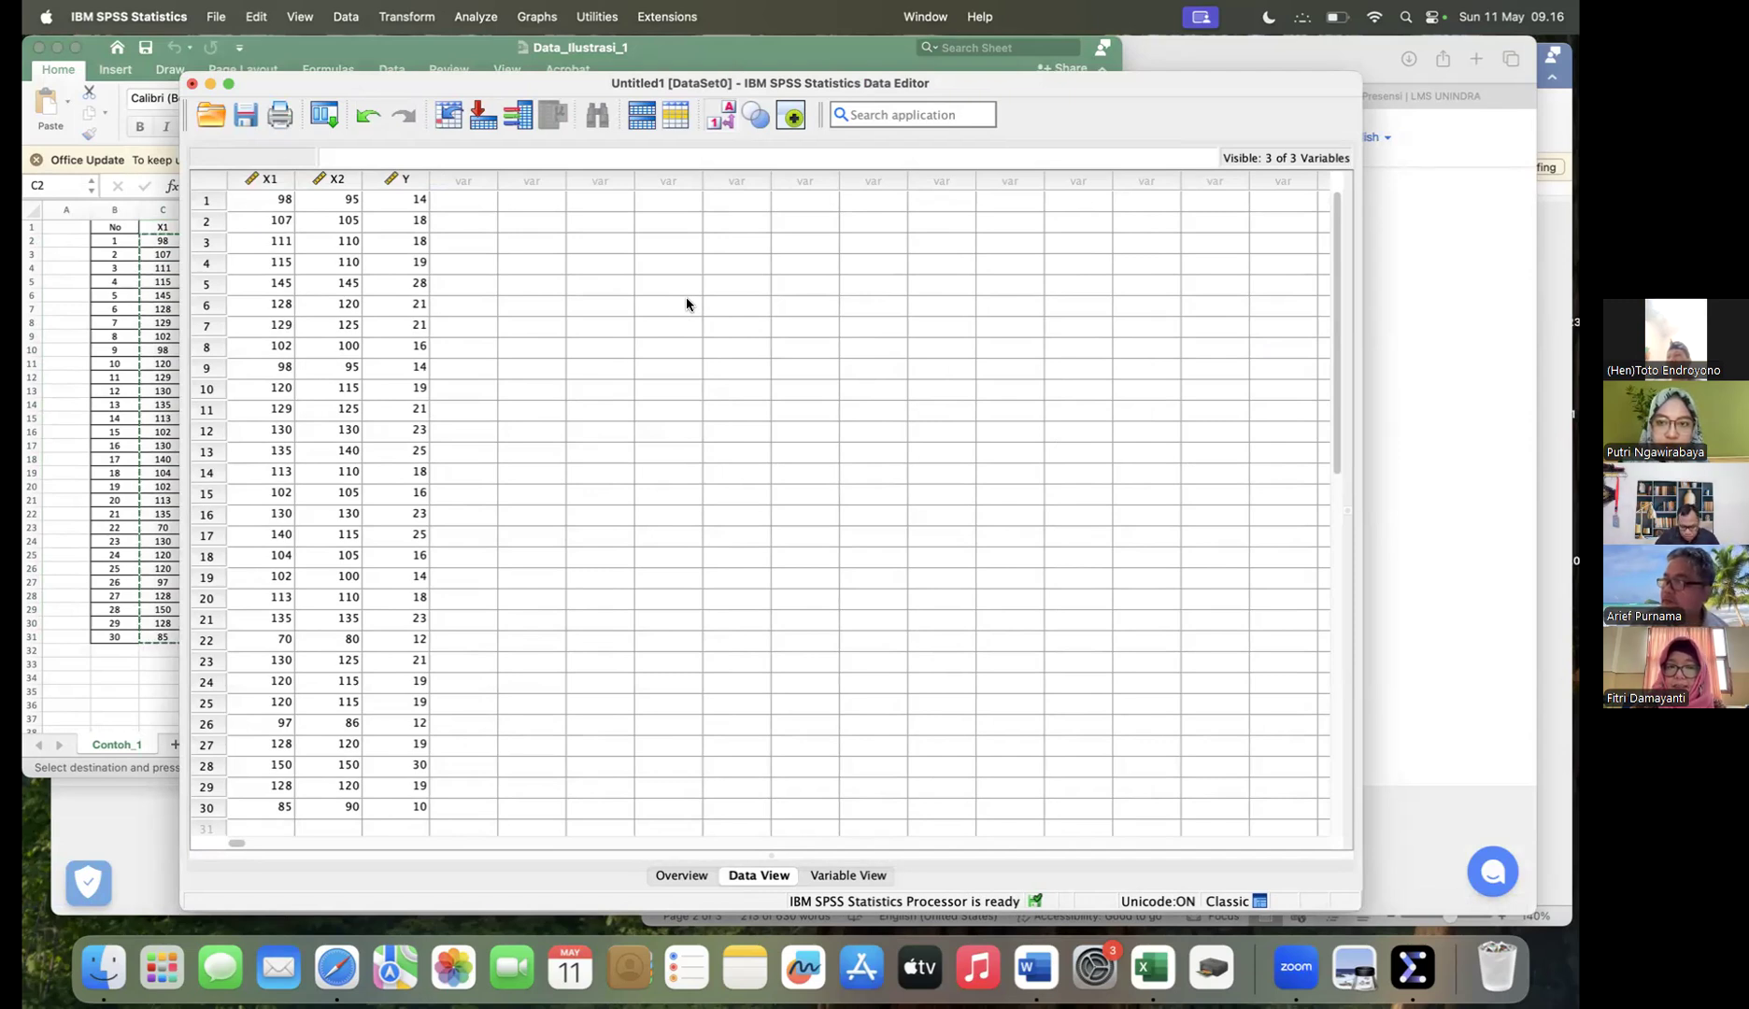
Step: Start a legacy one-sample Kolmogorov-Smirnov test with Kecerdasan logis, Kemandirian belajar and Kemampuan pemecahan masalah as test variables
click(473, 18)
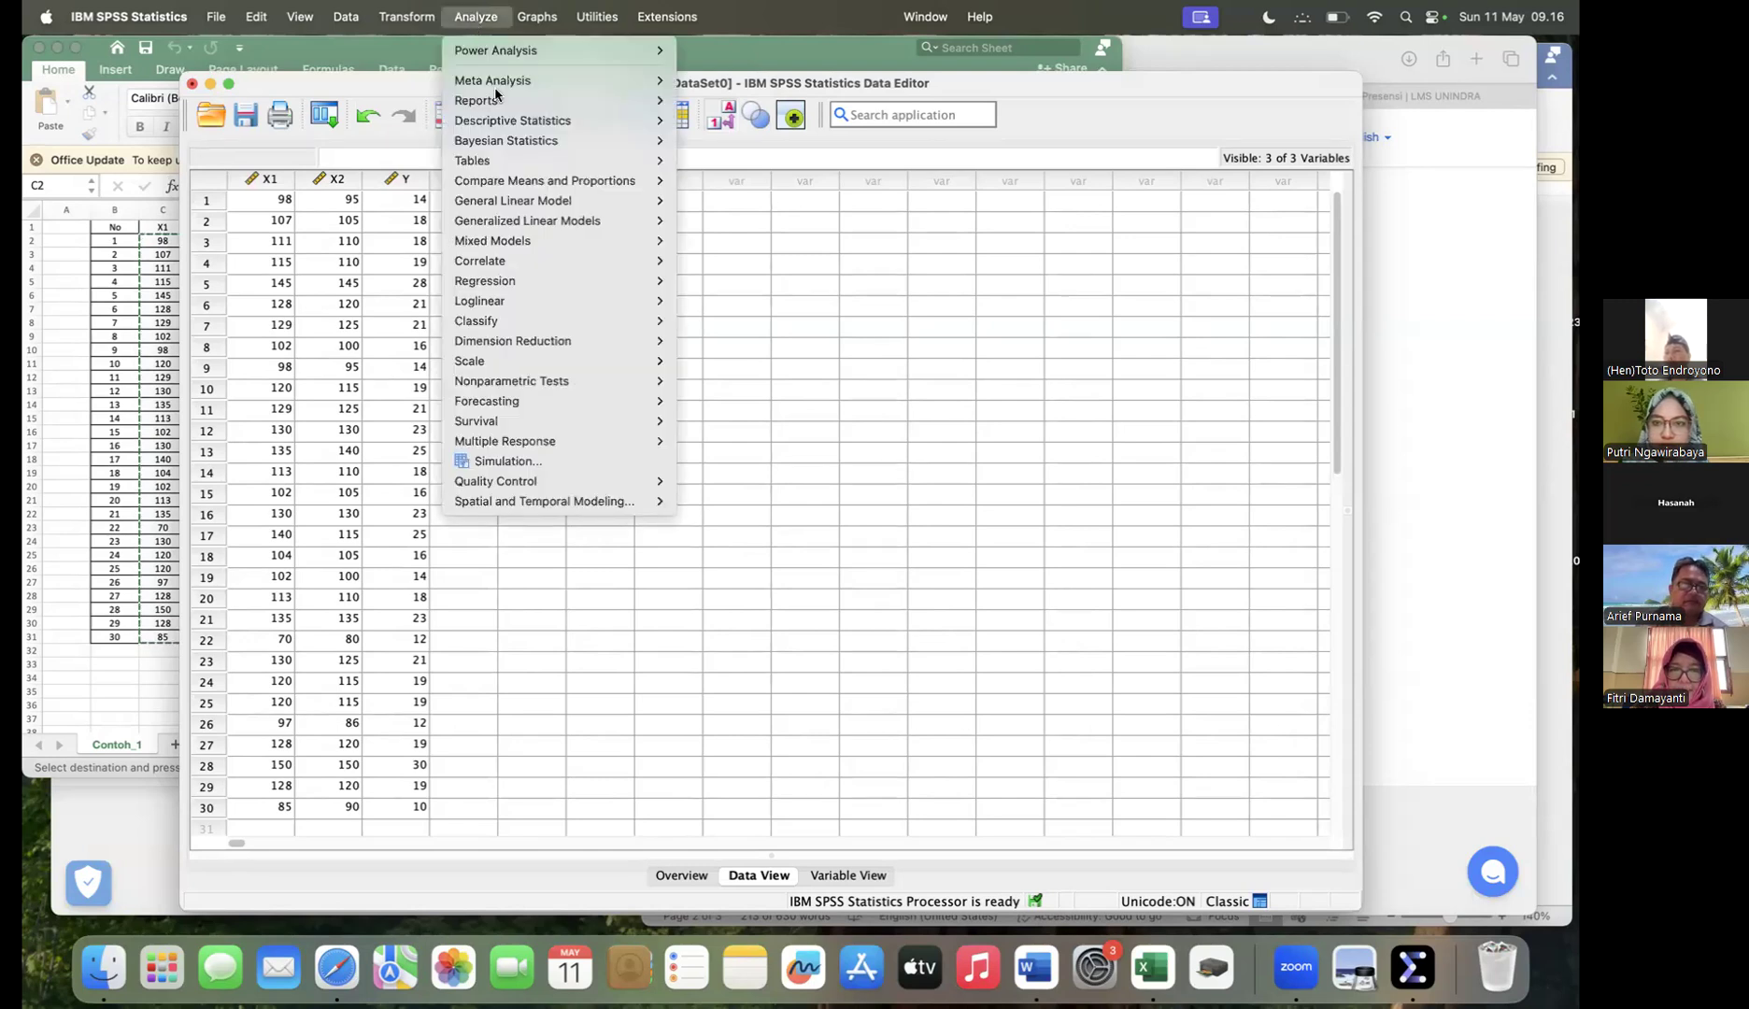
mouse_move(493, 378)
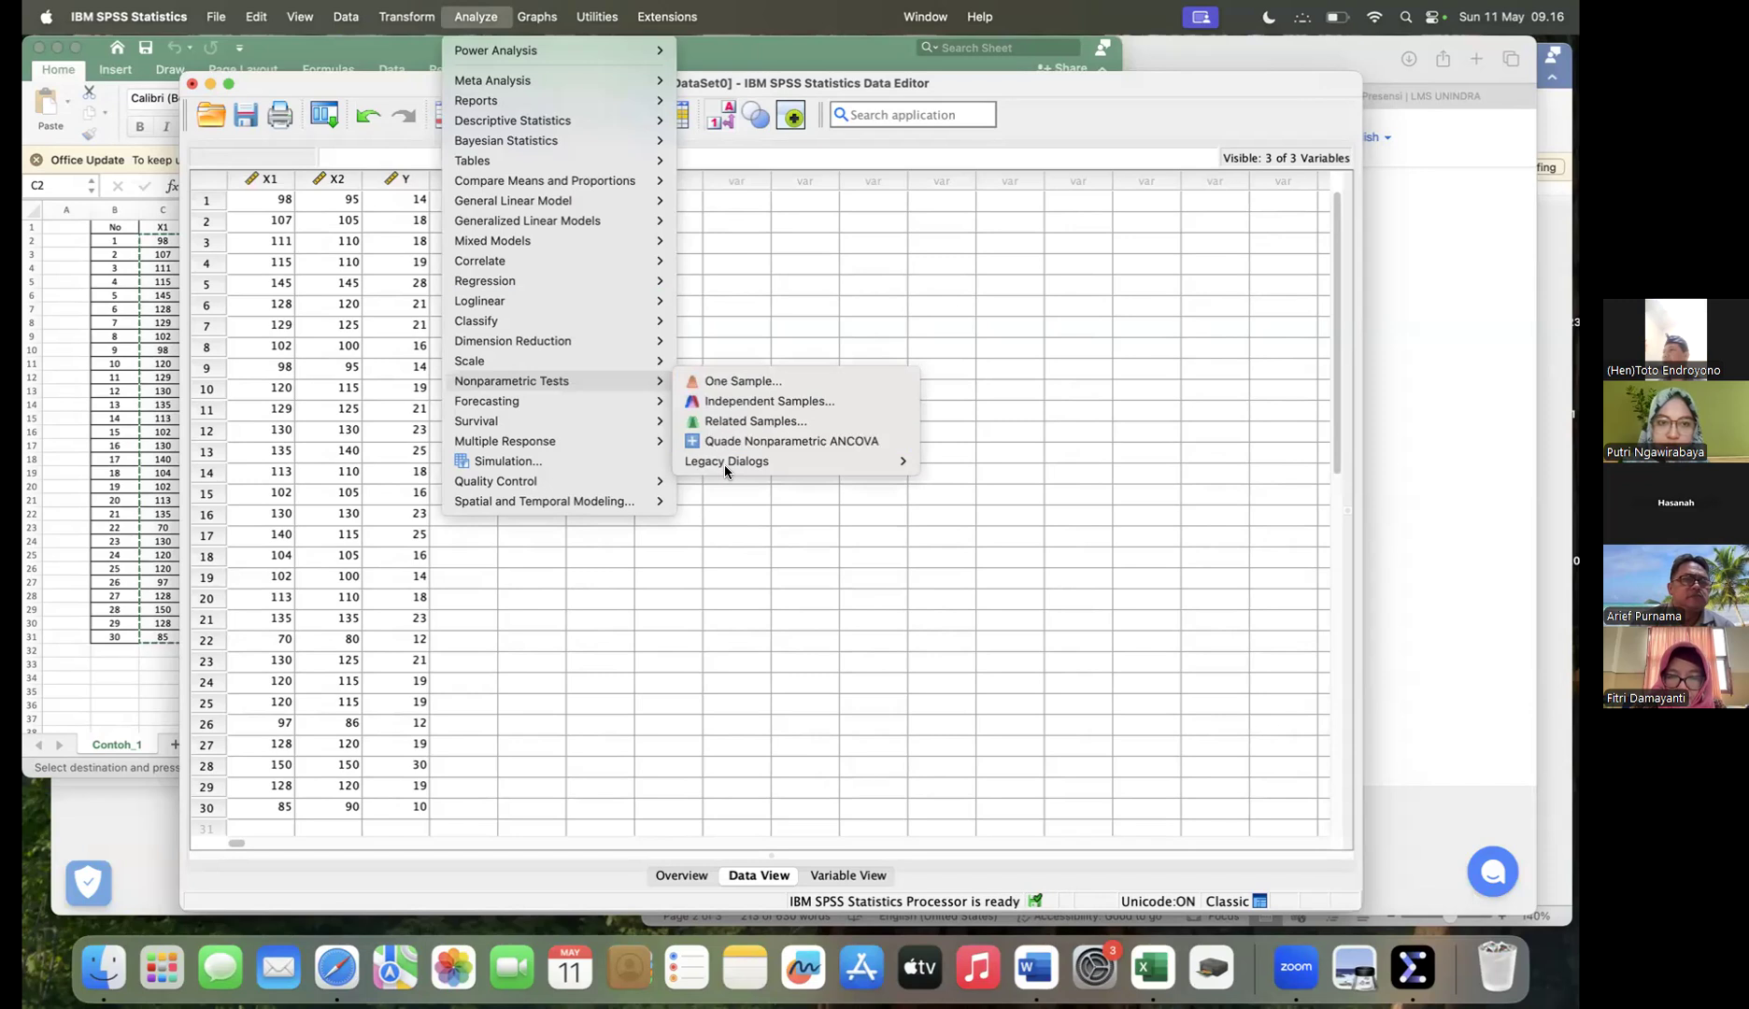
mouse_move(730, 464)
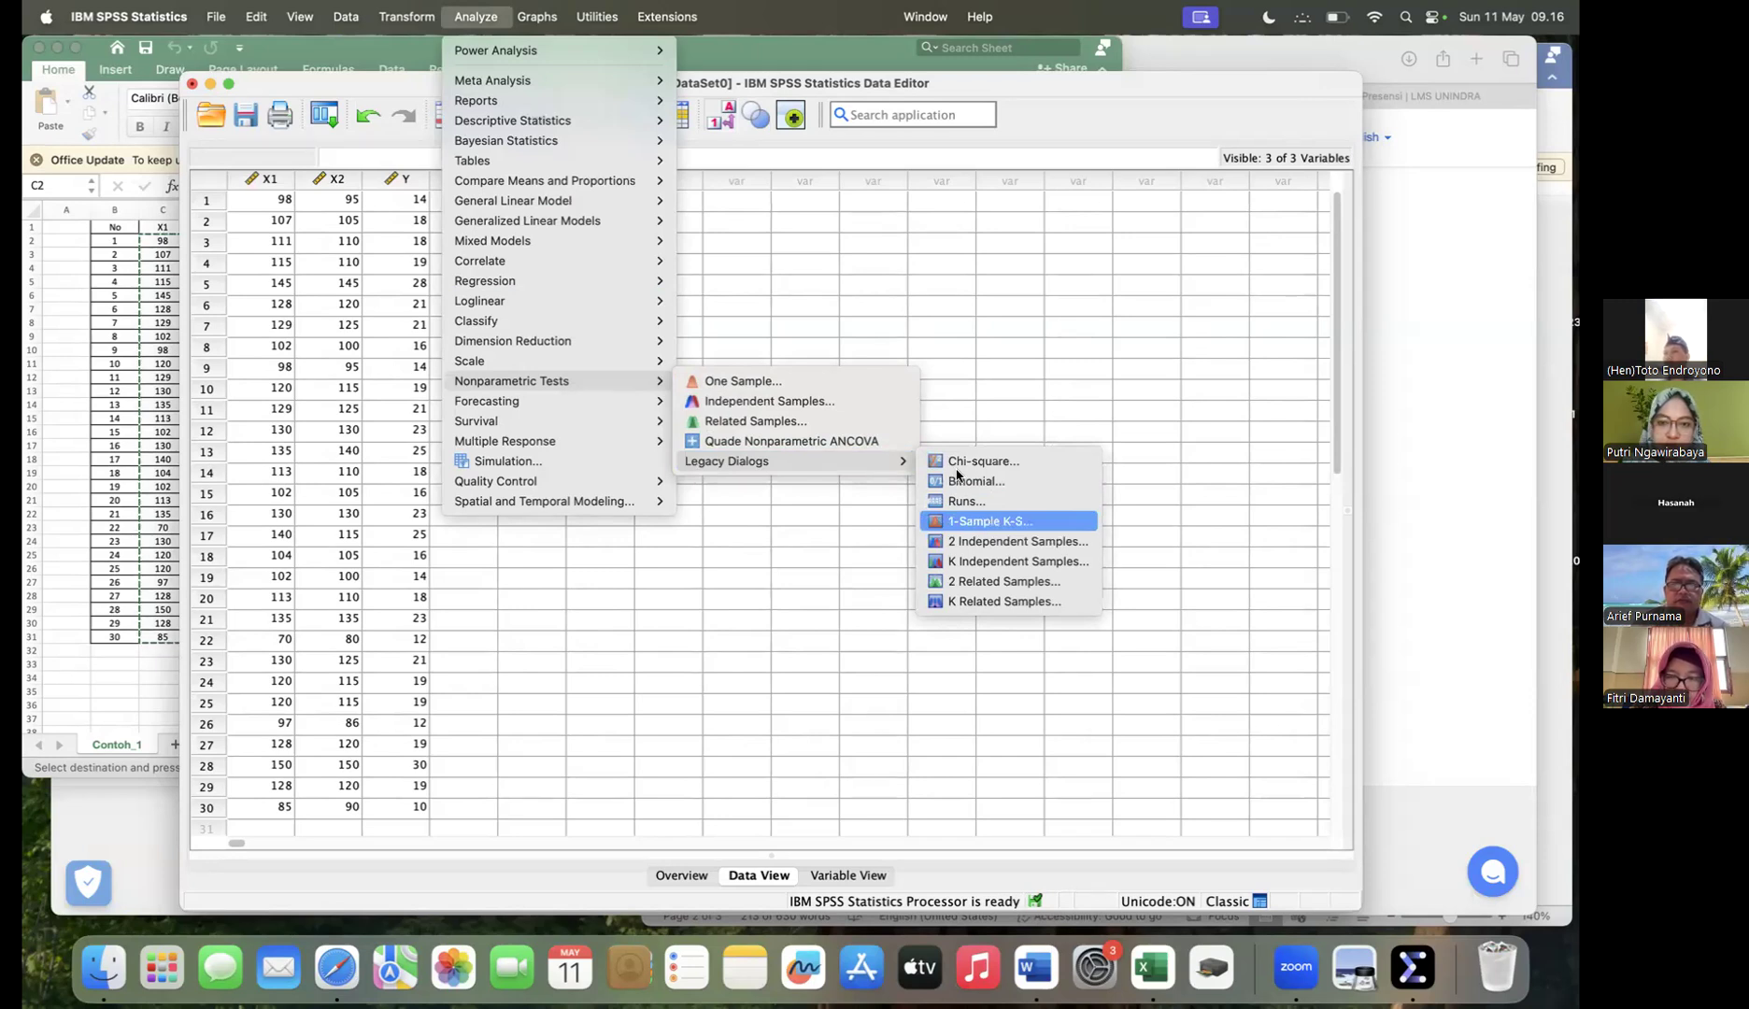
click(990, 522)
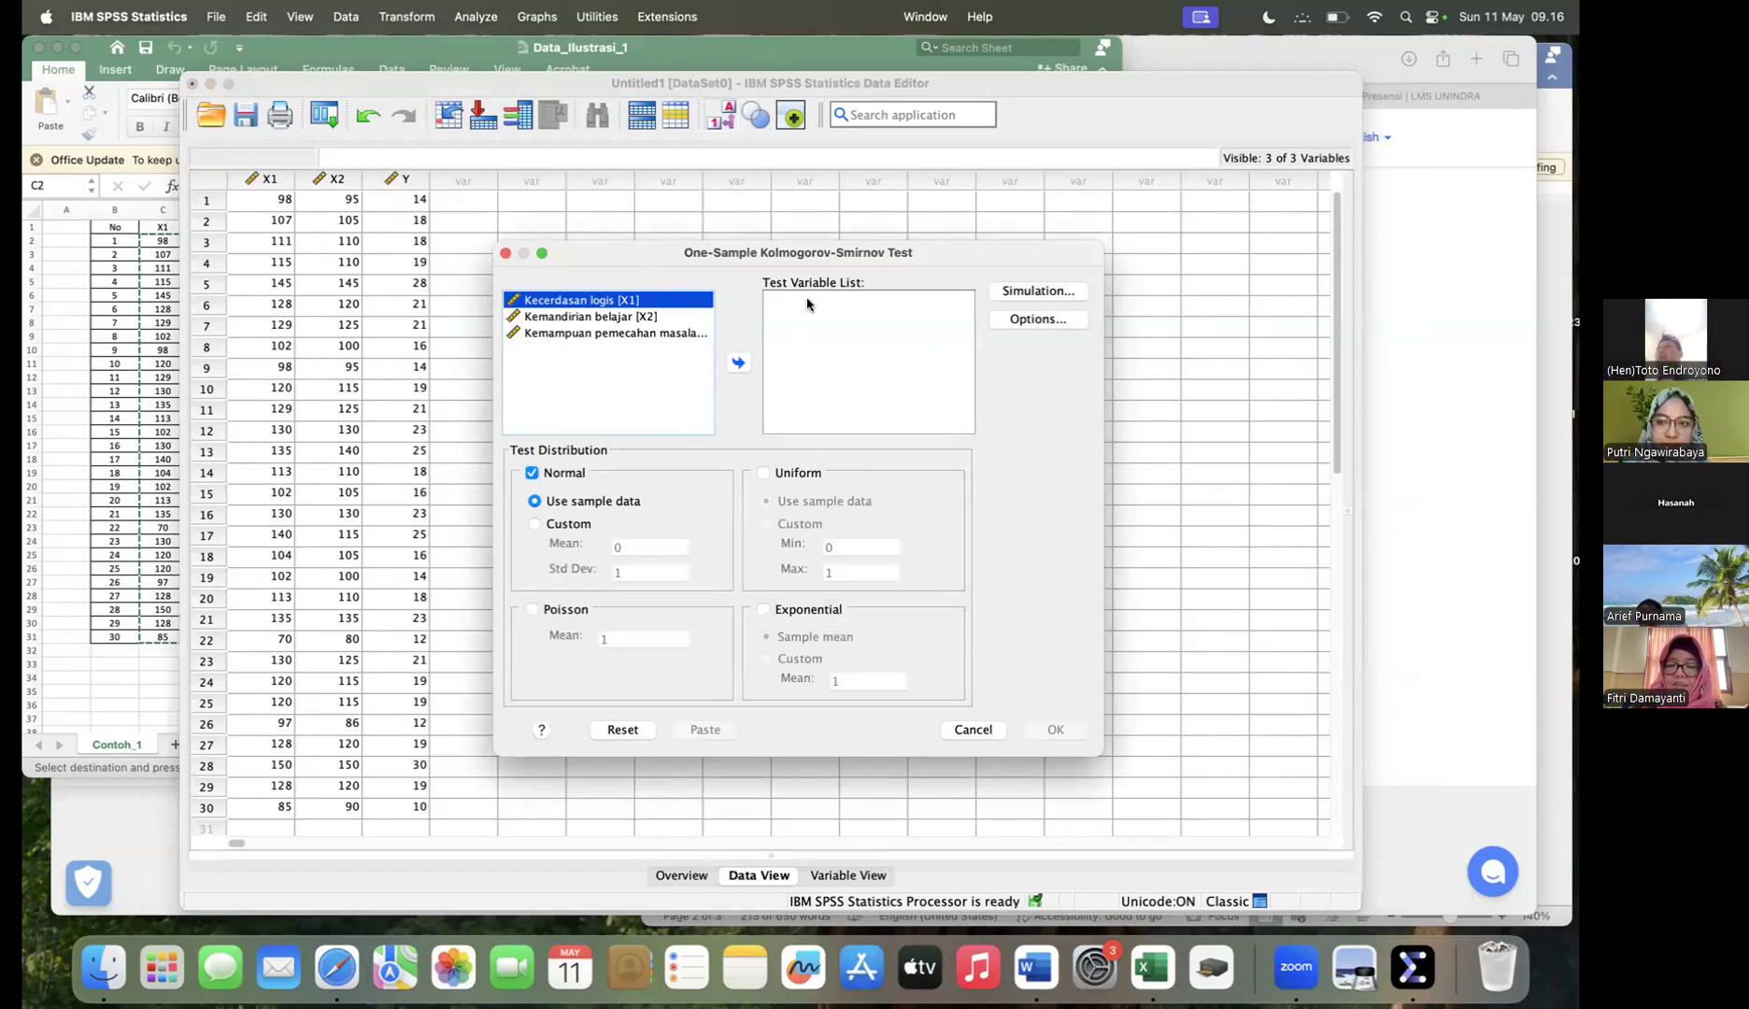
click(741, 364)
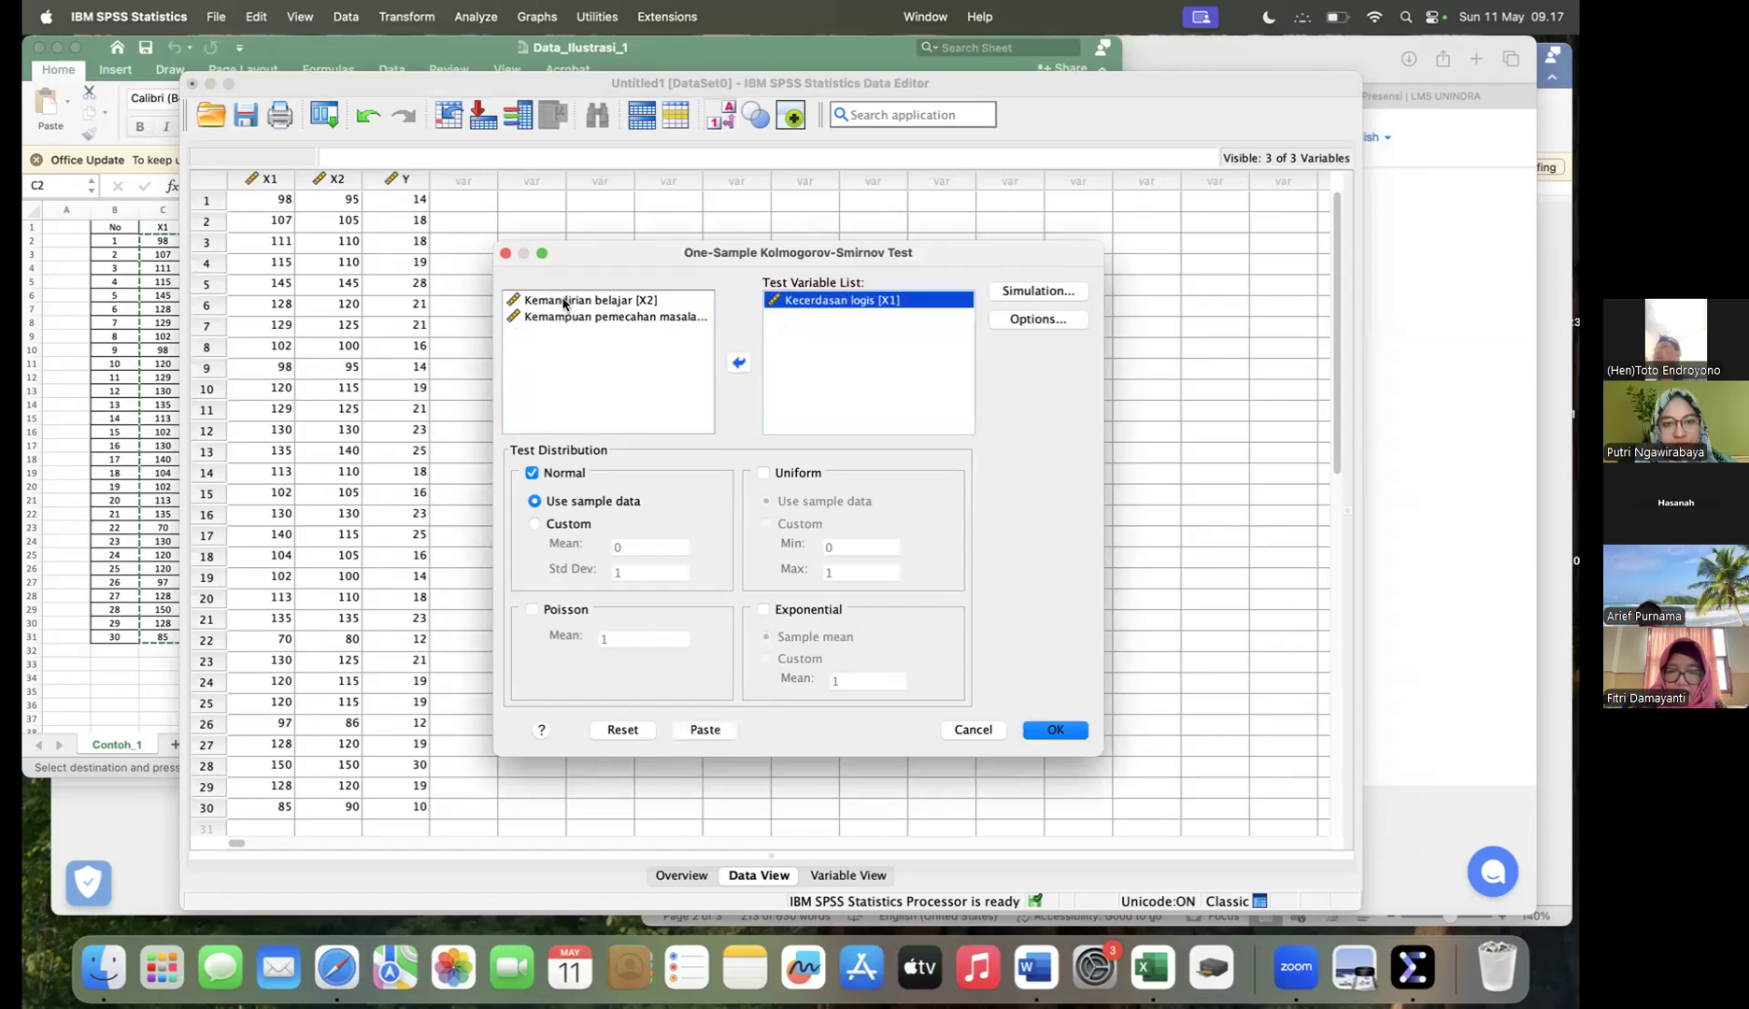
click(737, 364)
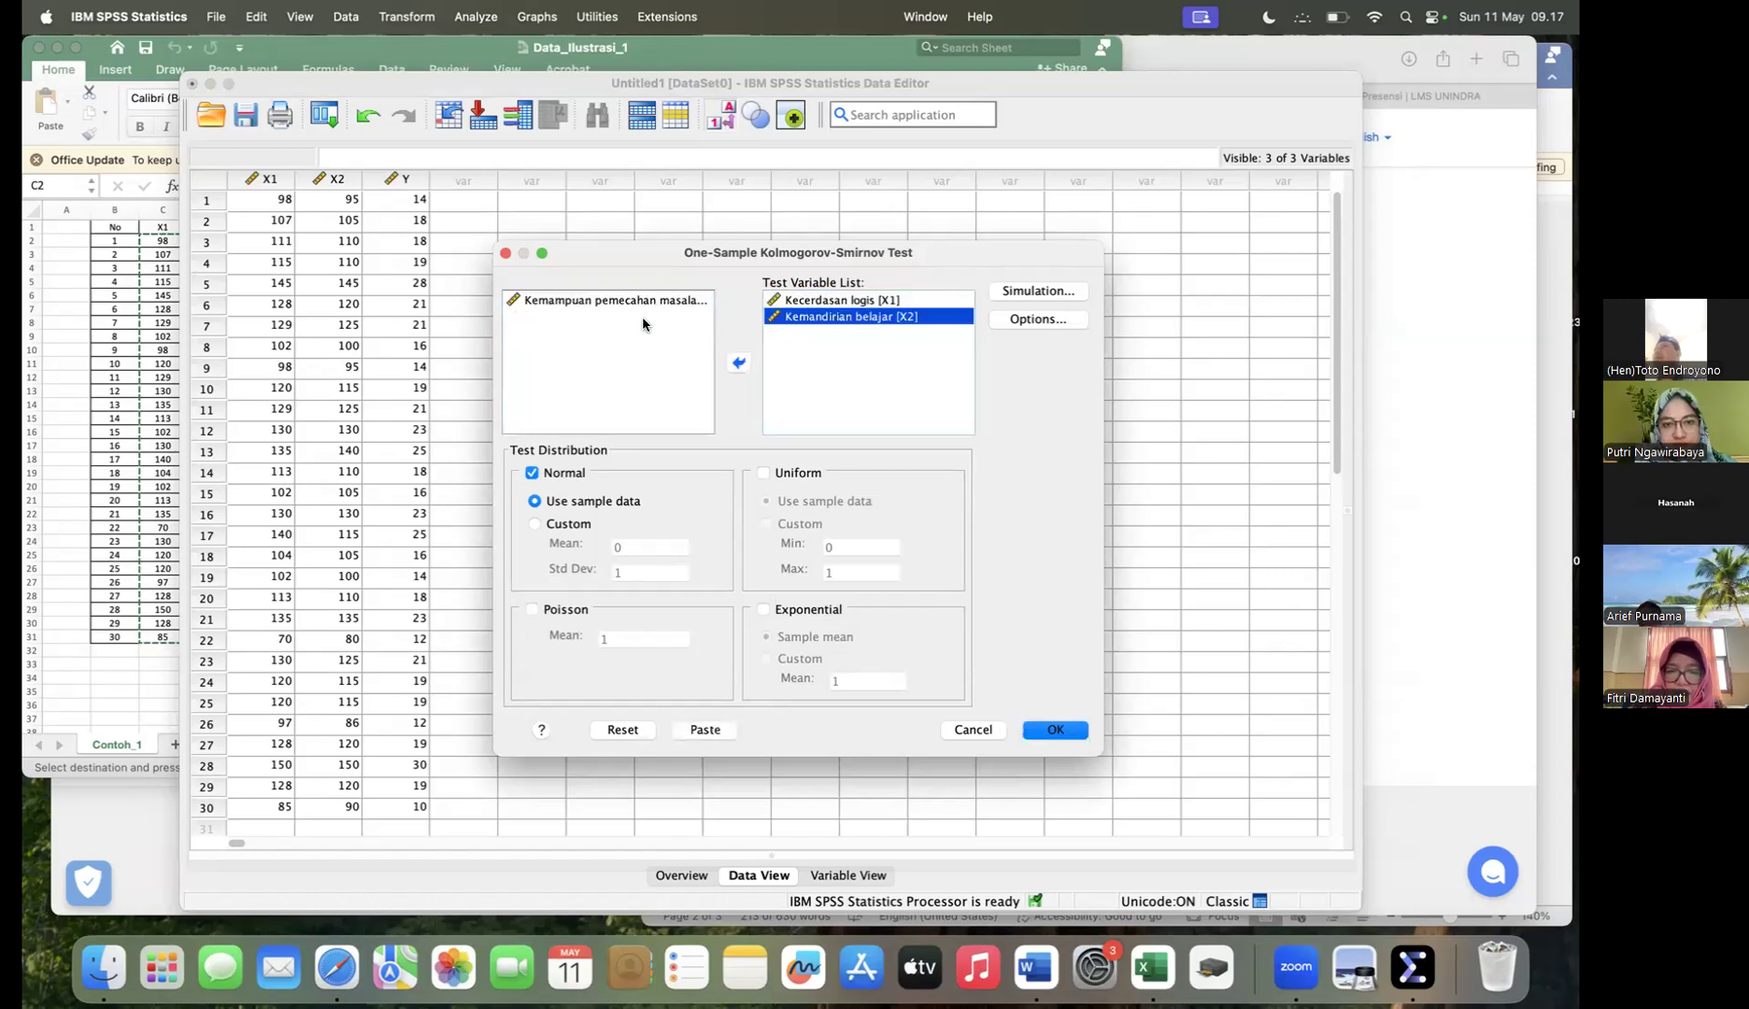
click(622, 302)
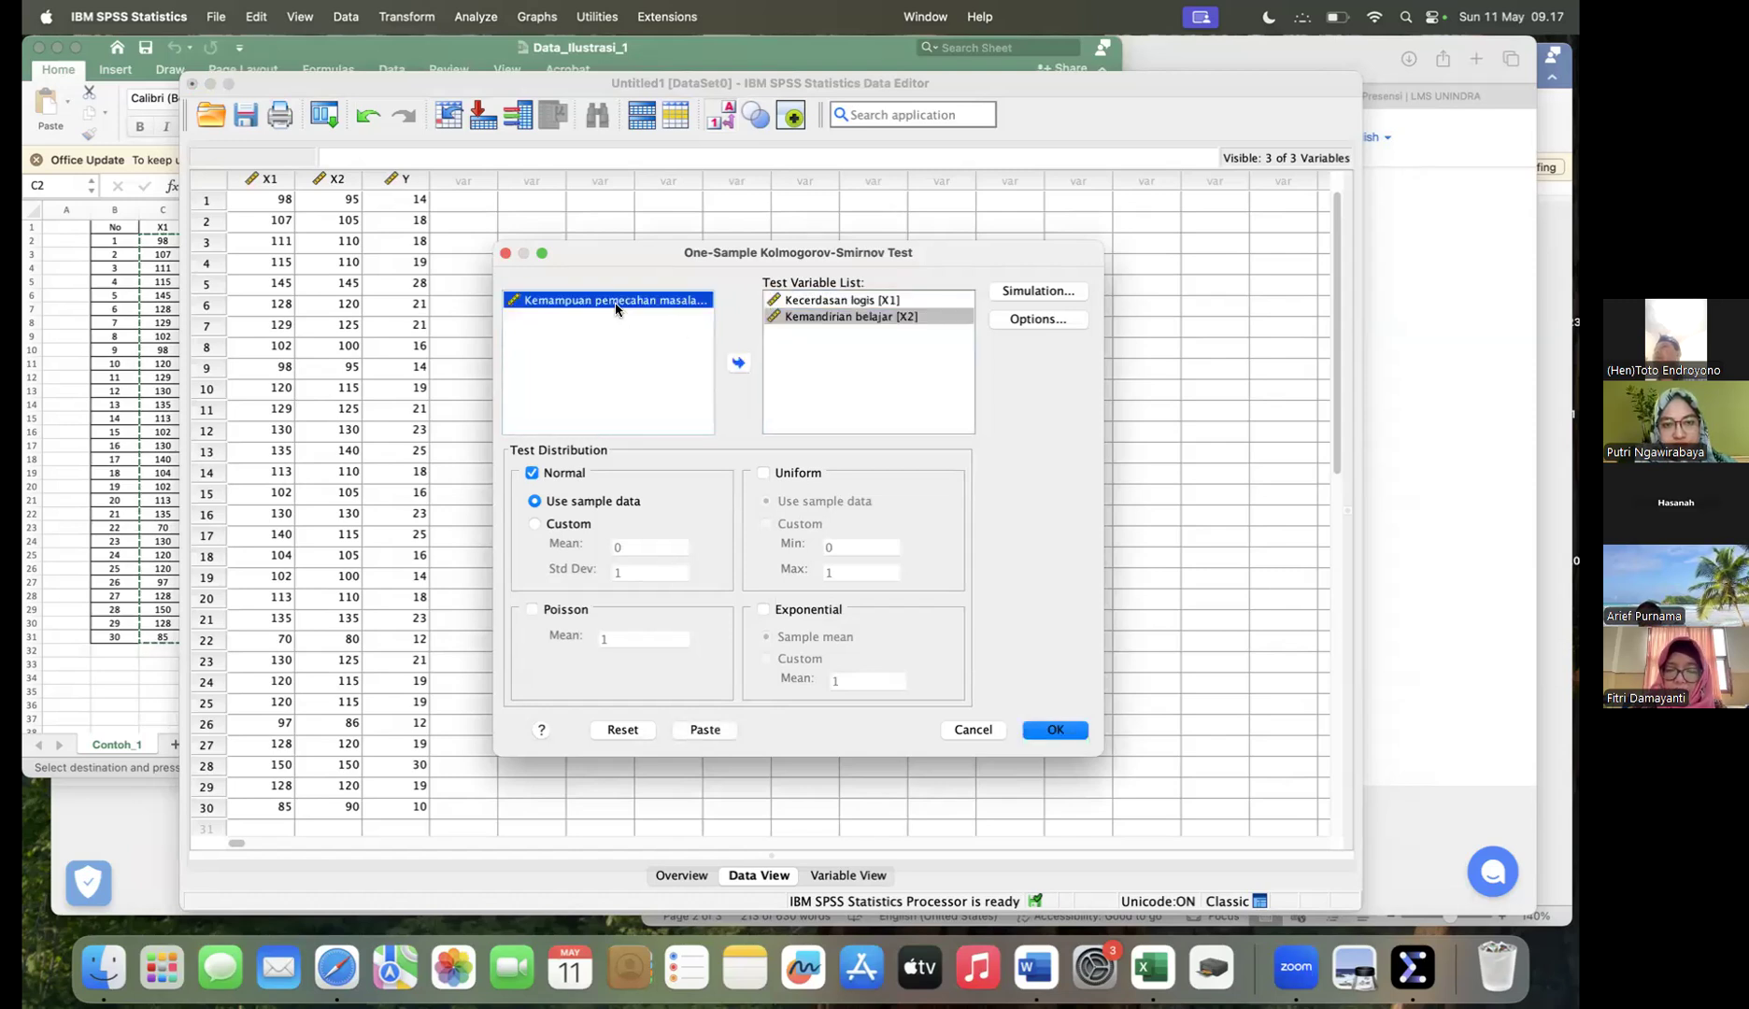
click(738, 364)
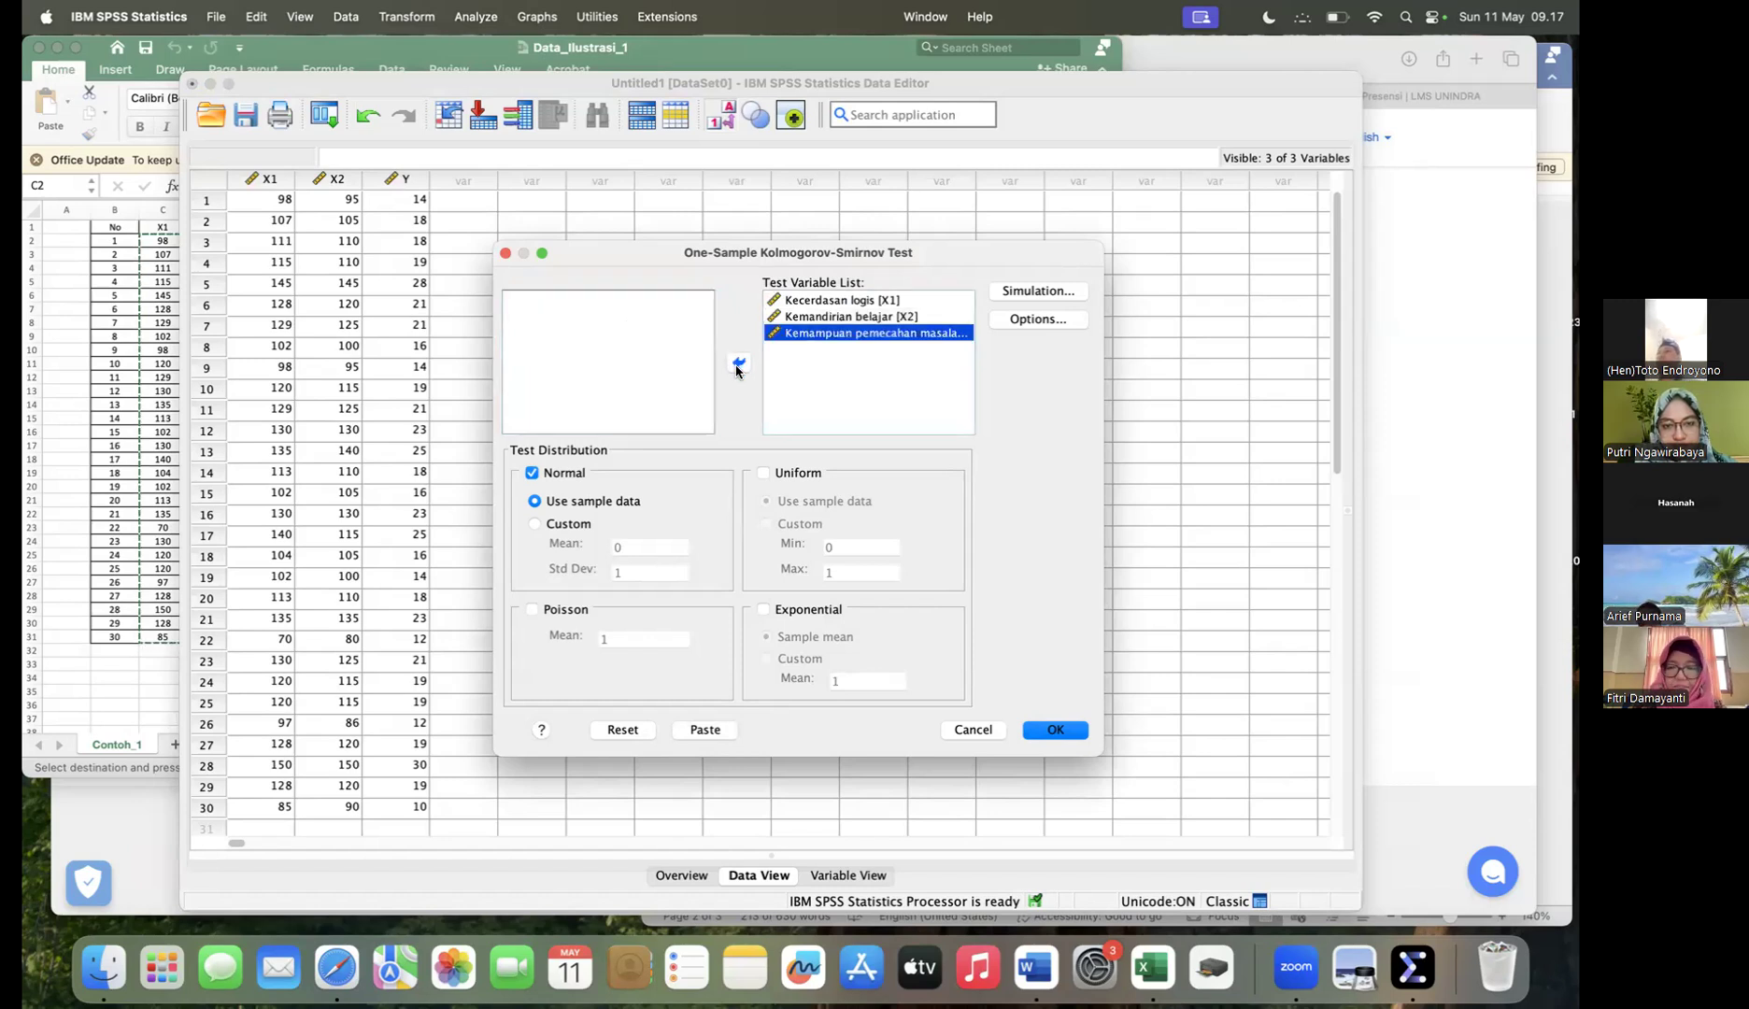
Step: Set the Monte Carlo simulation confidence level to 95% and run the normality test with the normal distribution
click(1032, 295)
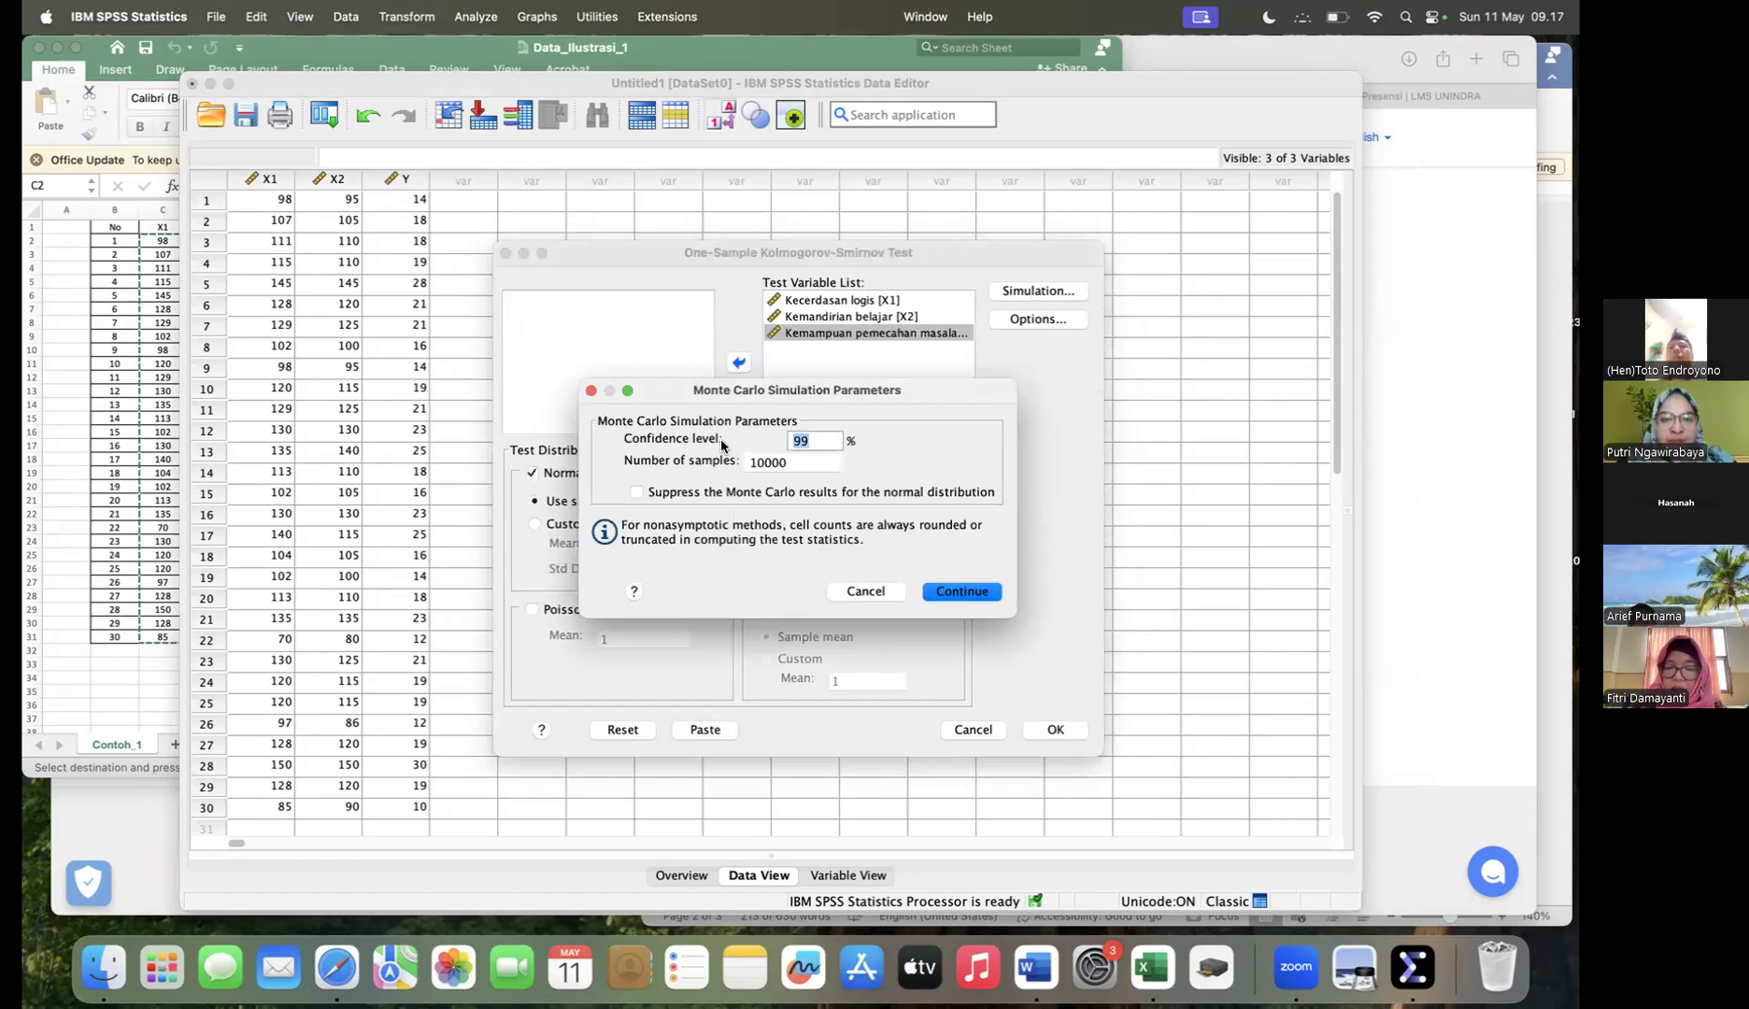
click(814, 440)
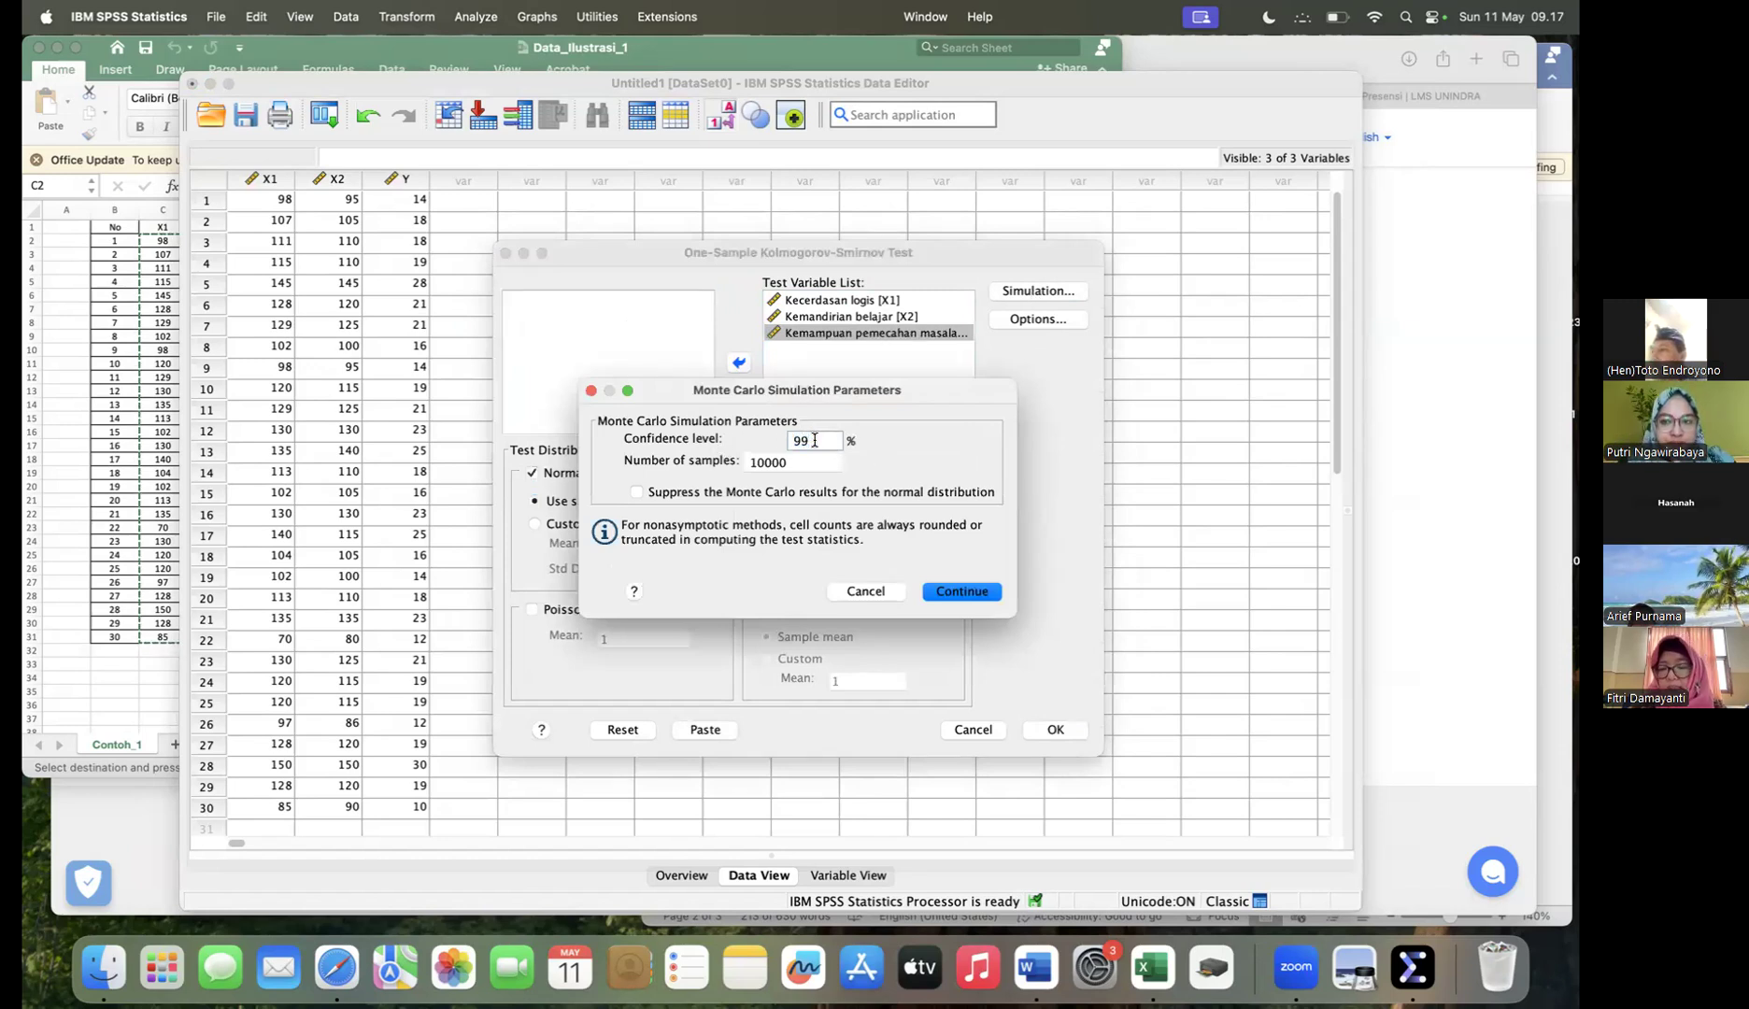
key(BackSpace)
text(5)
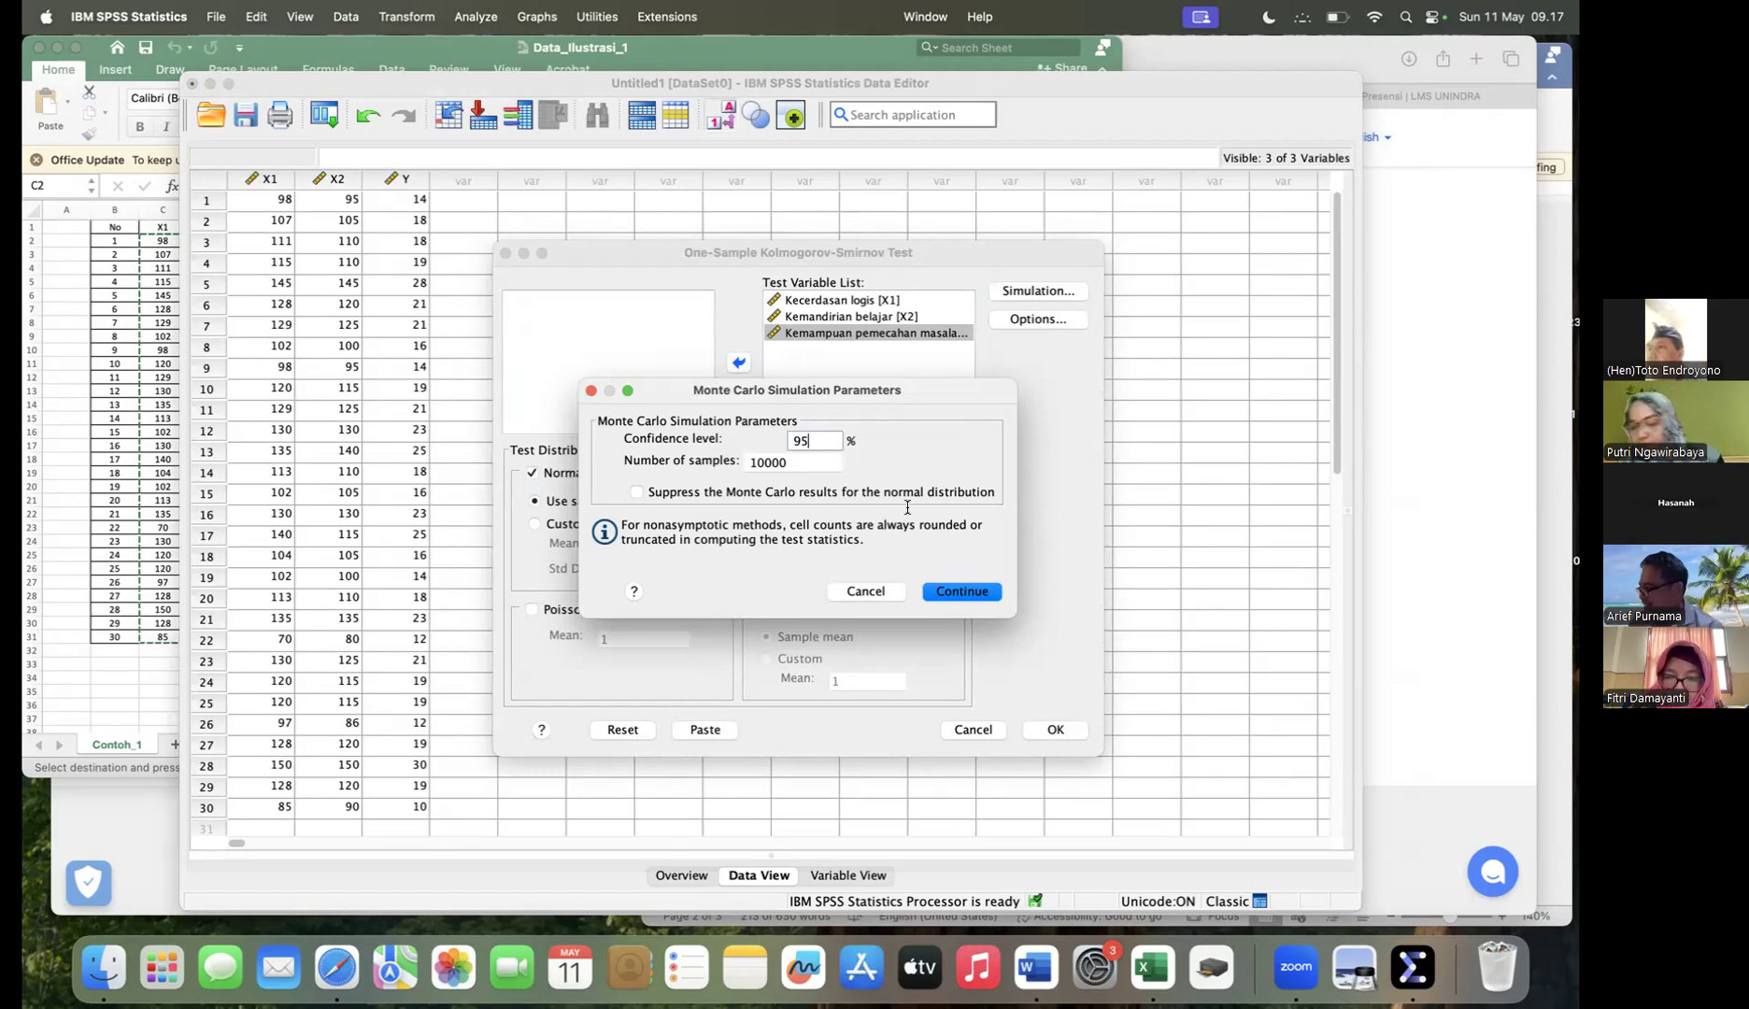
click(956, 594)
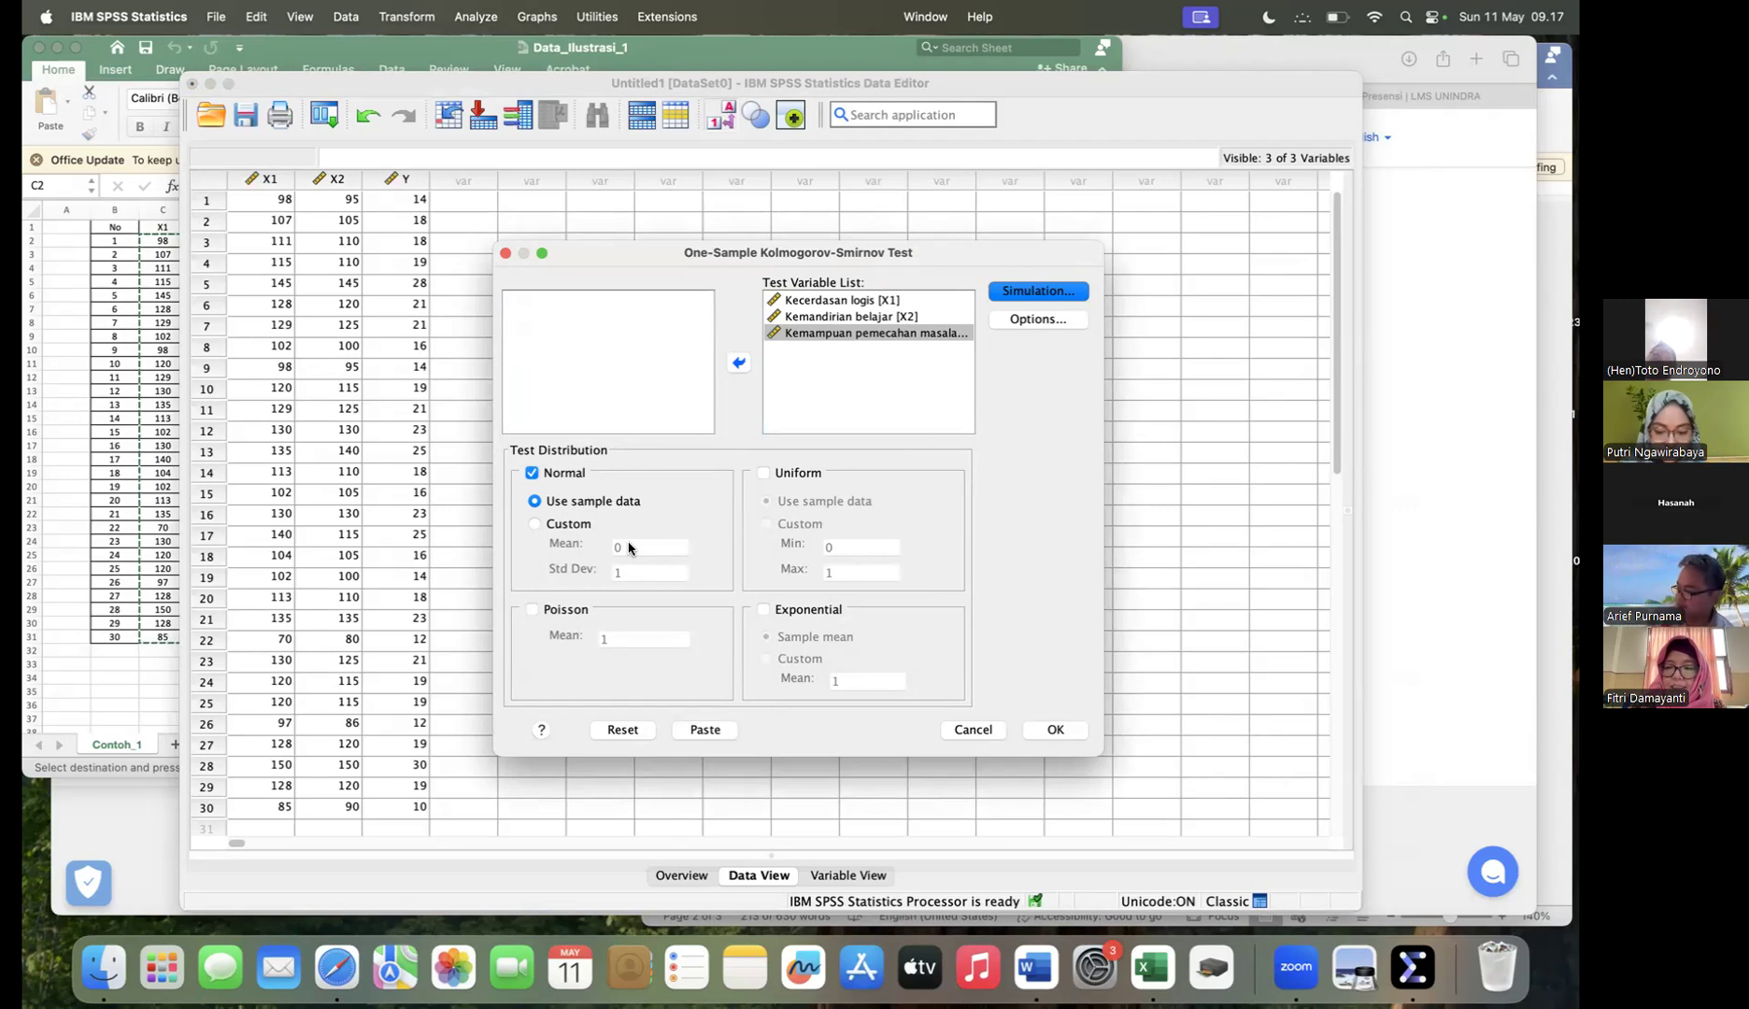
click(1057, 734)
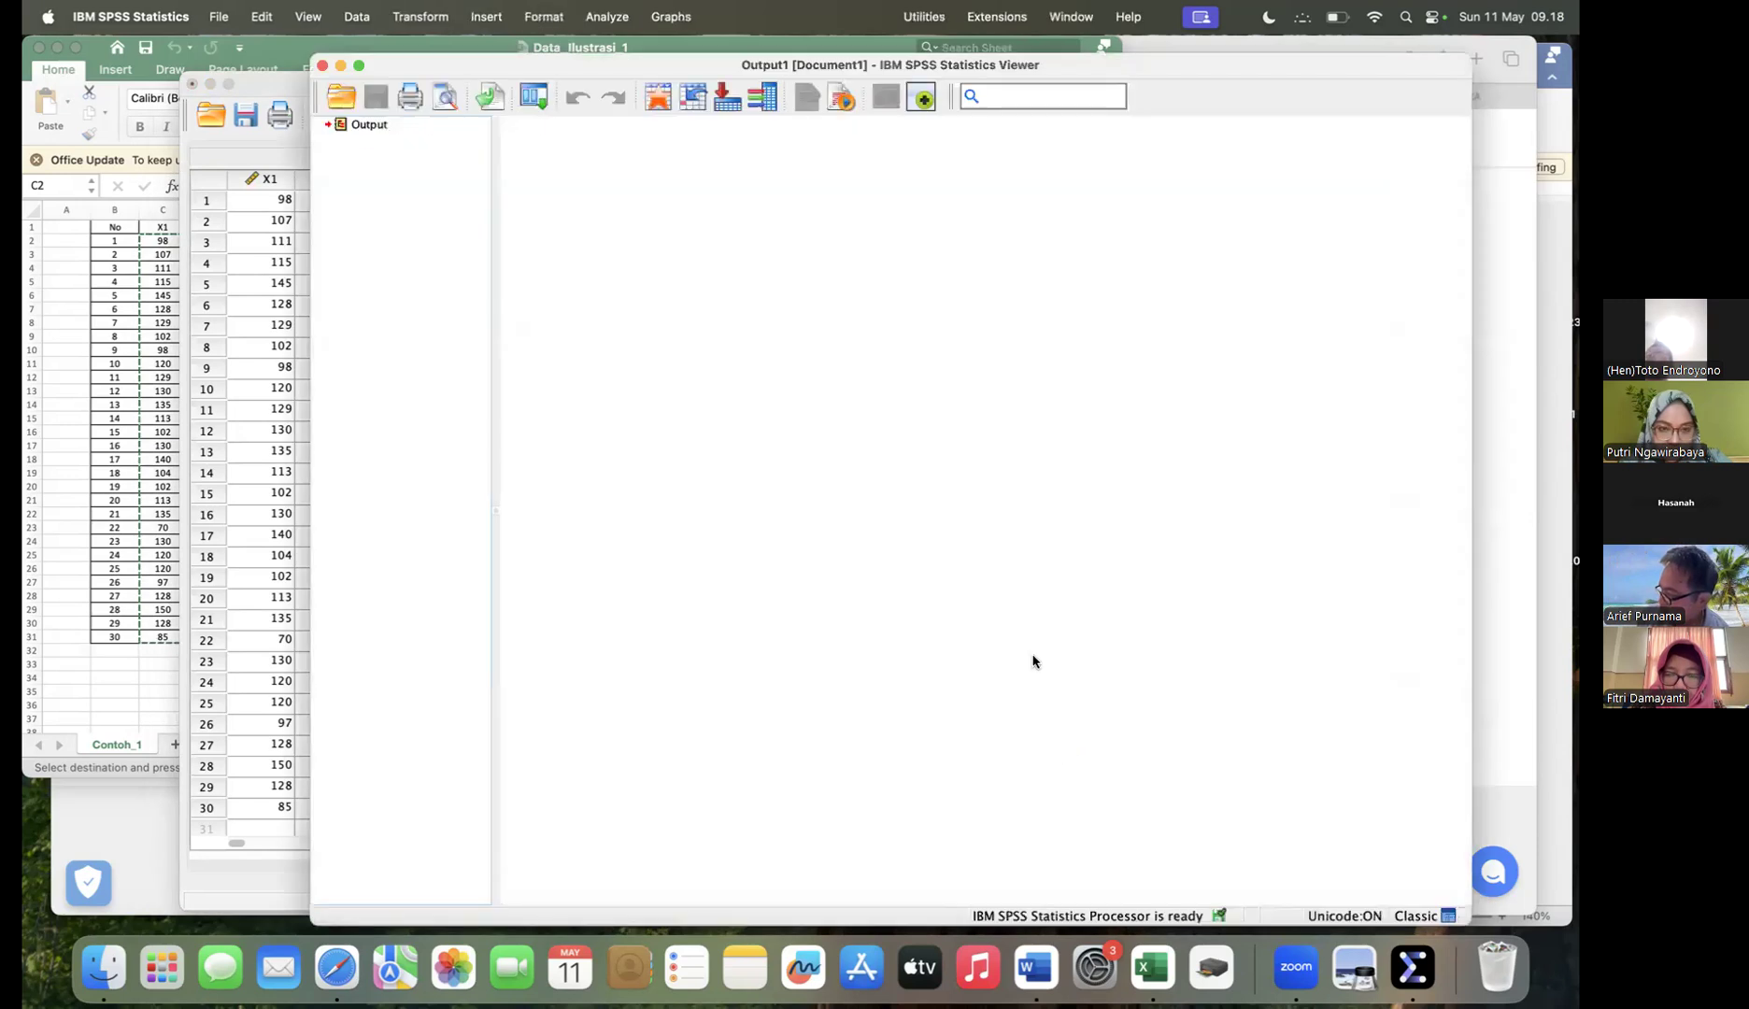
click(796, 382)
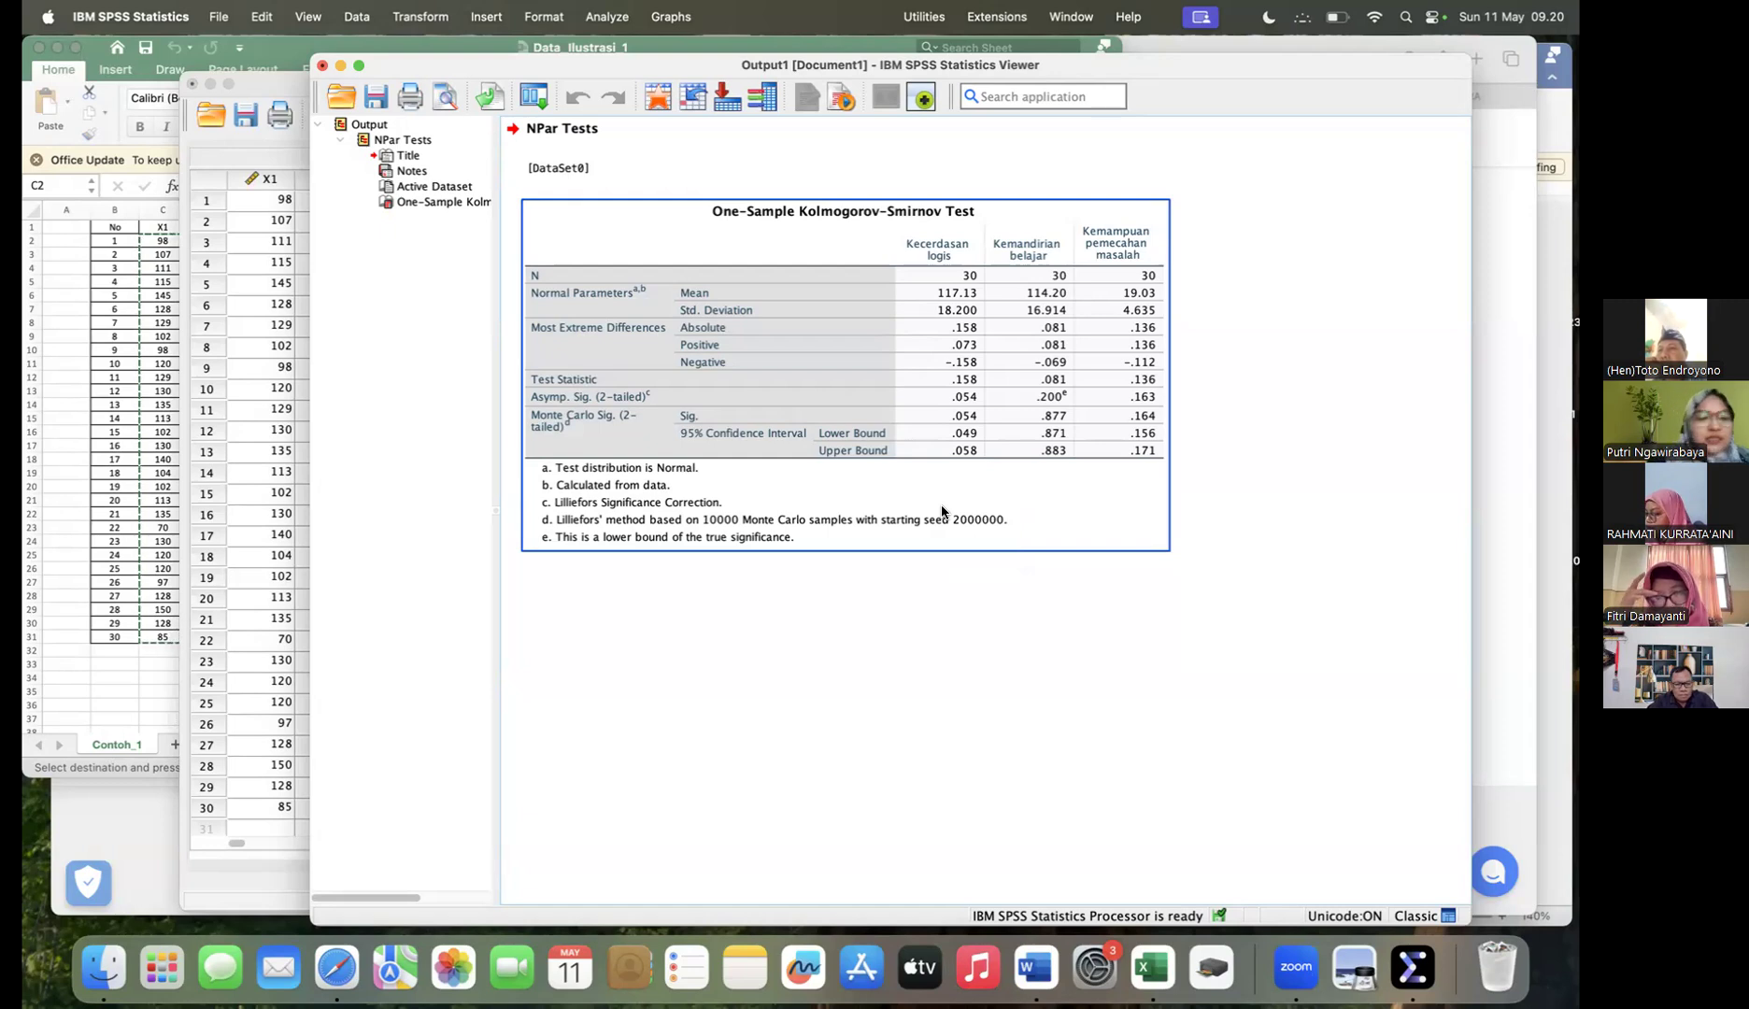
click(246, 162)
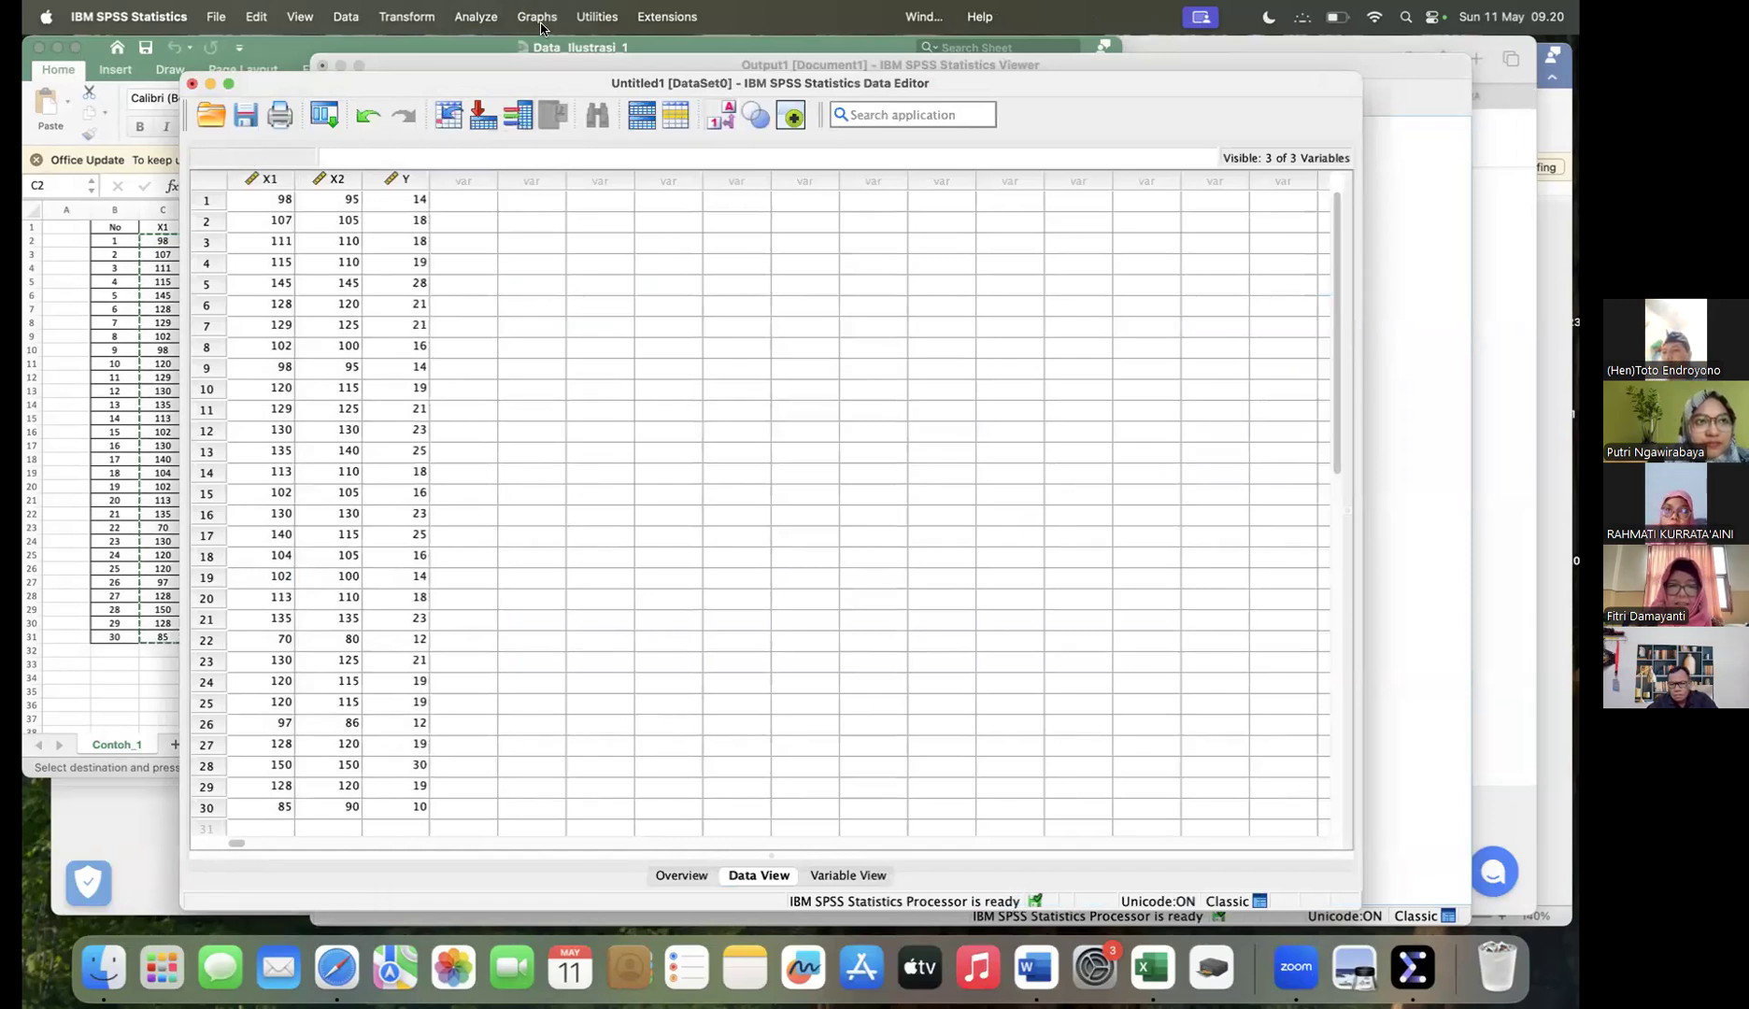
click(471, 18)
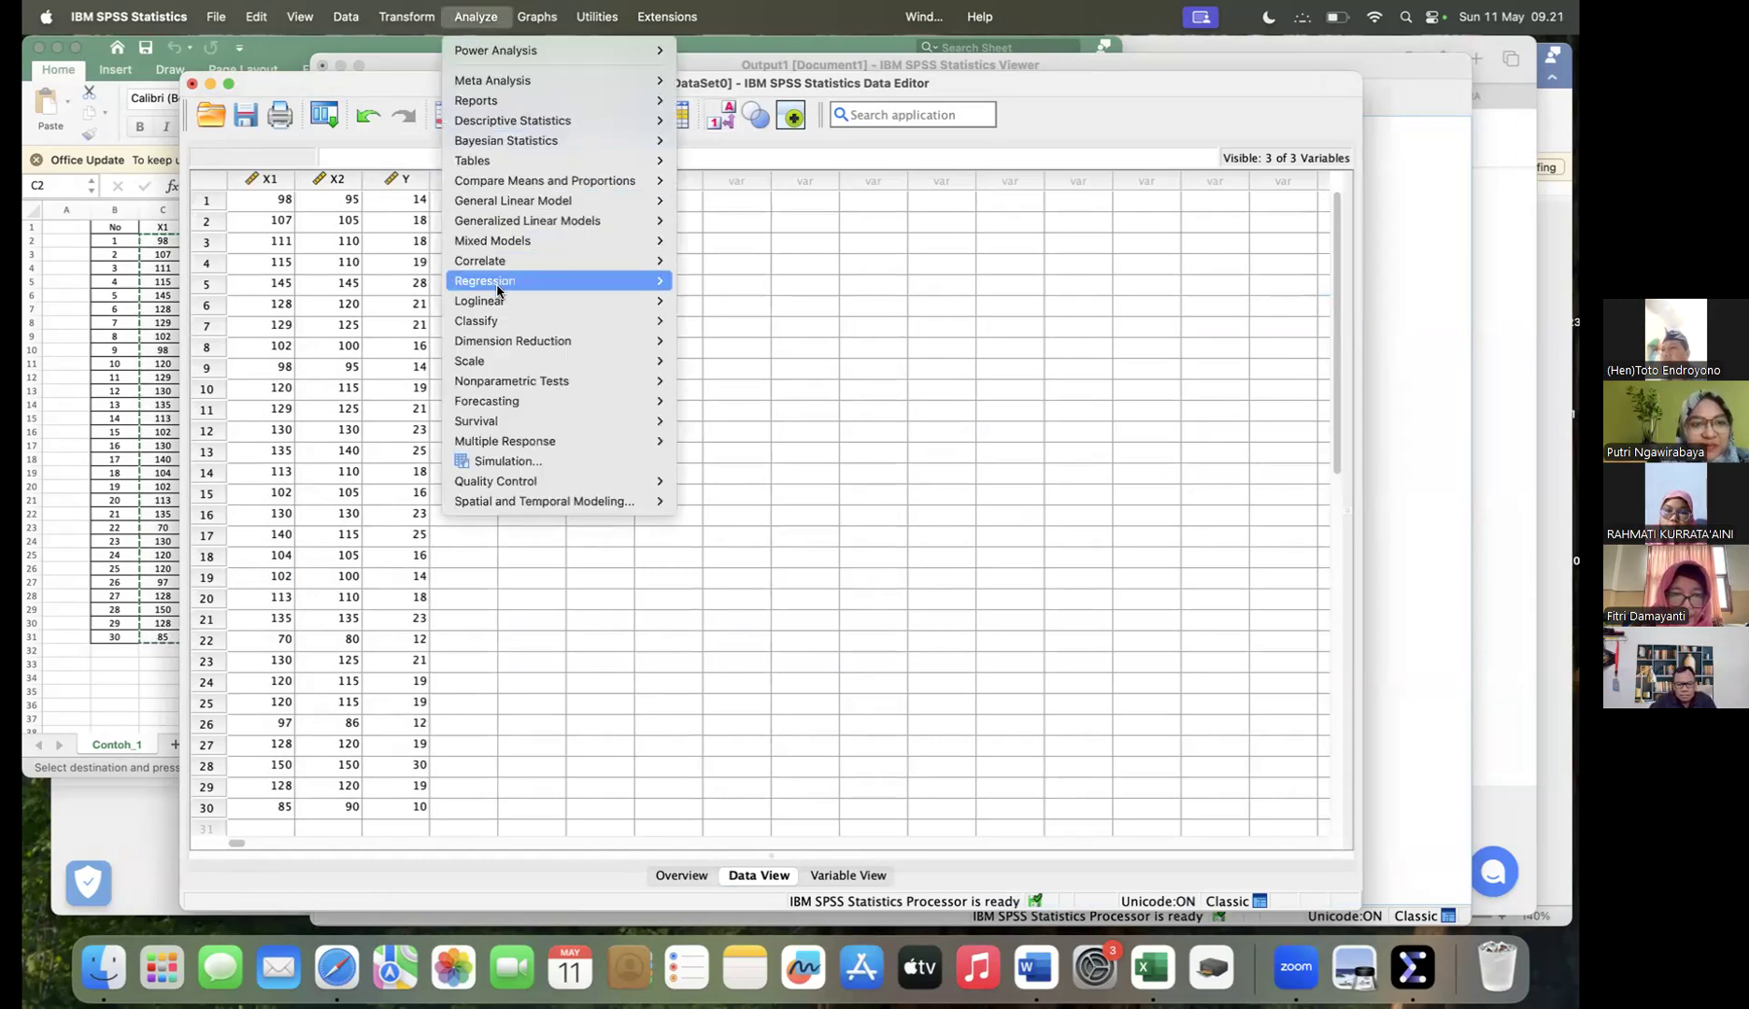
mouse_move(497, 286)
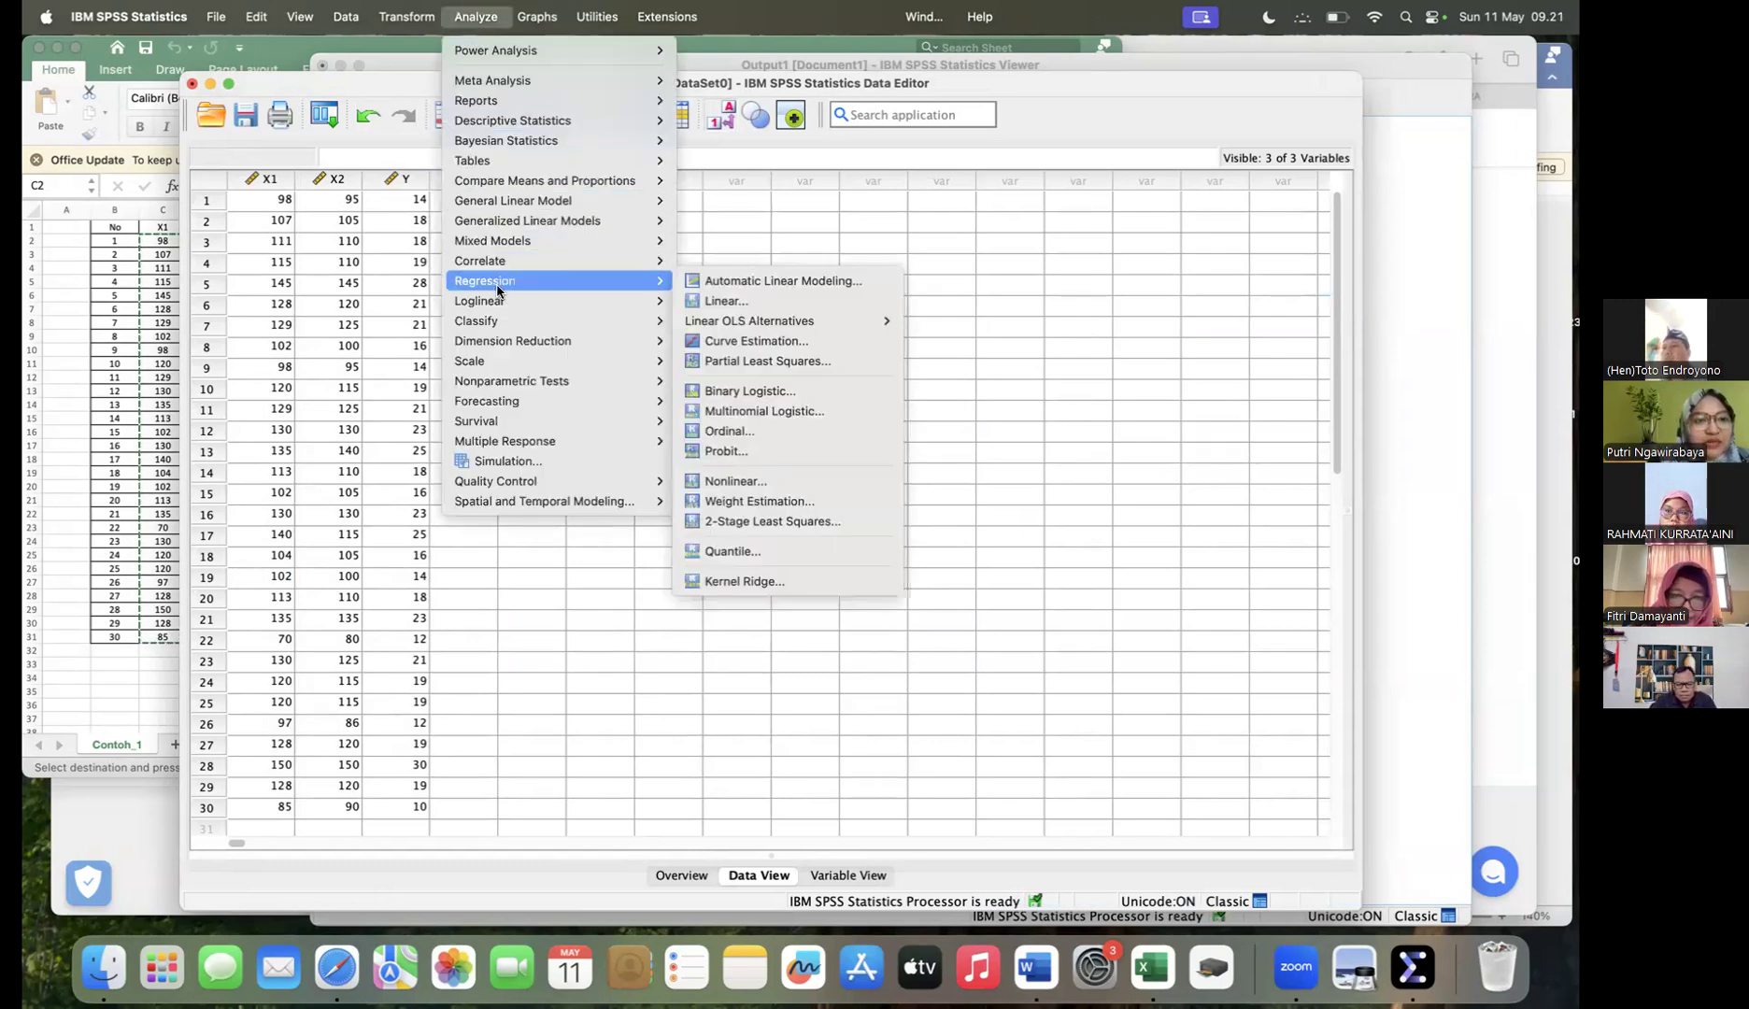
click(738, 302)
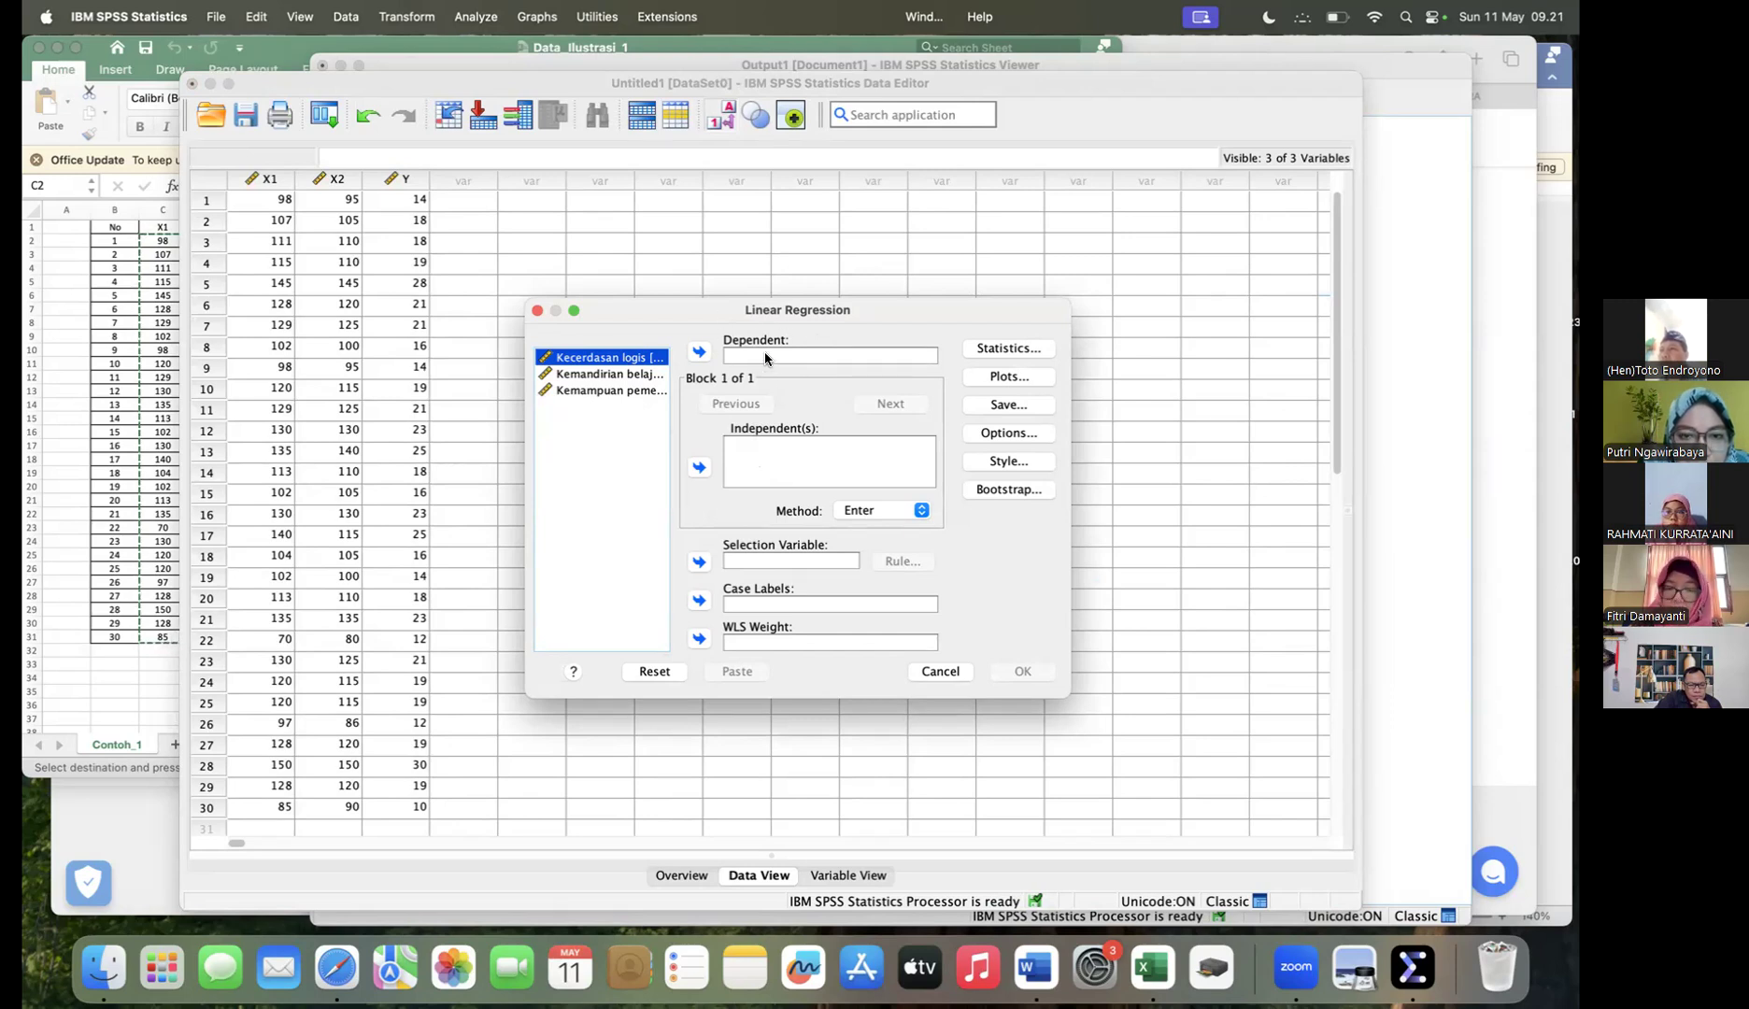
click(586, 389)
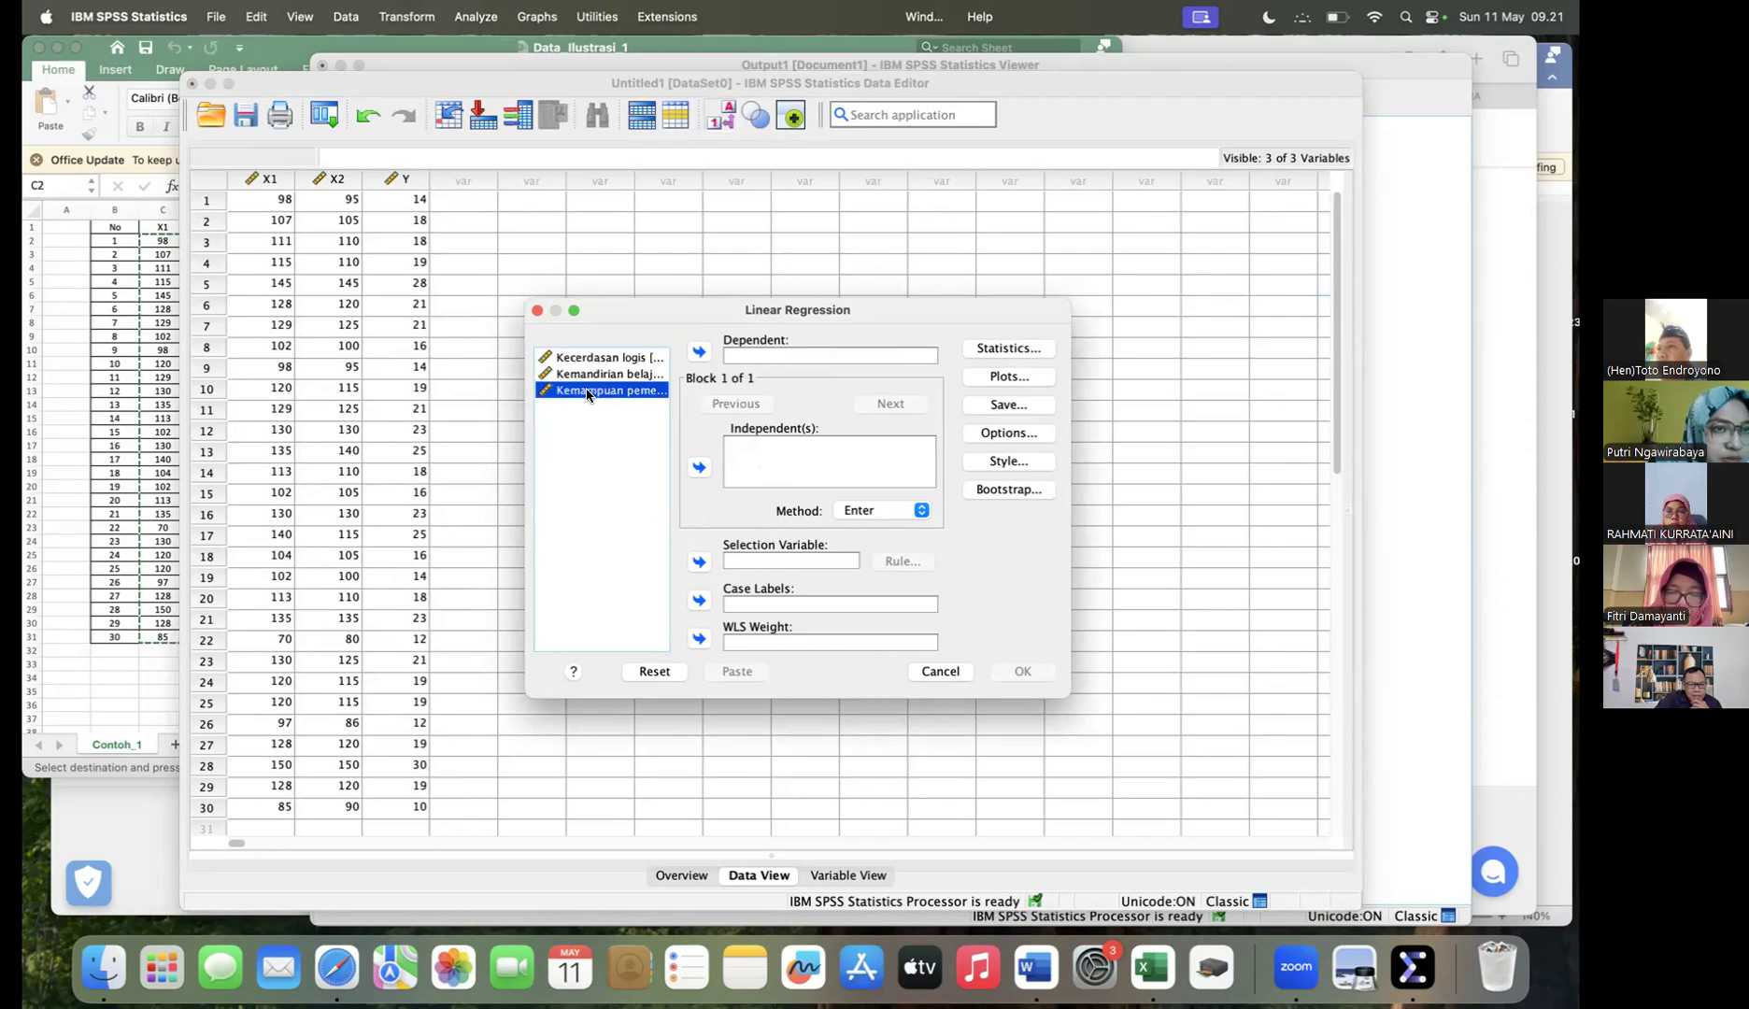
click(699, 353)
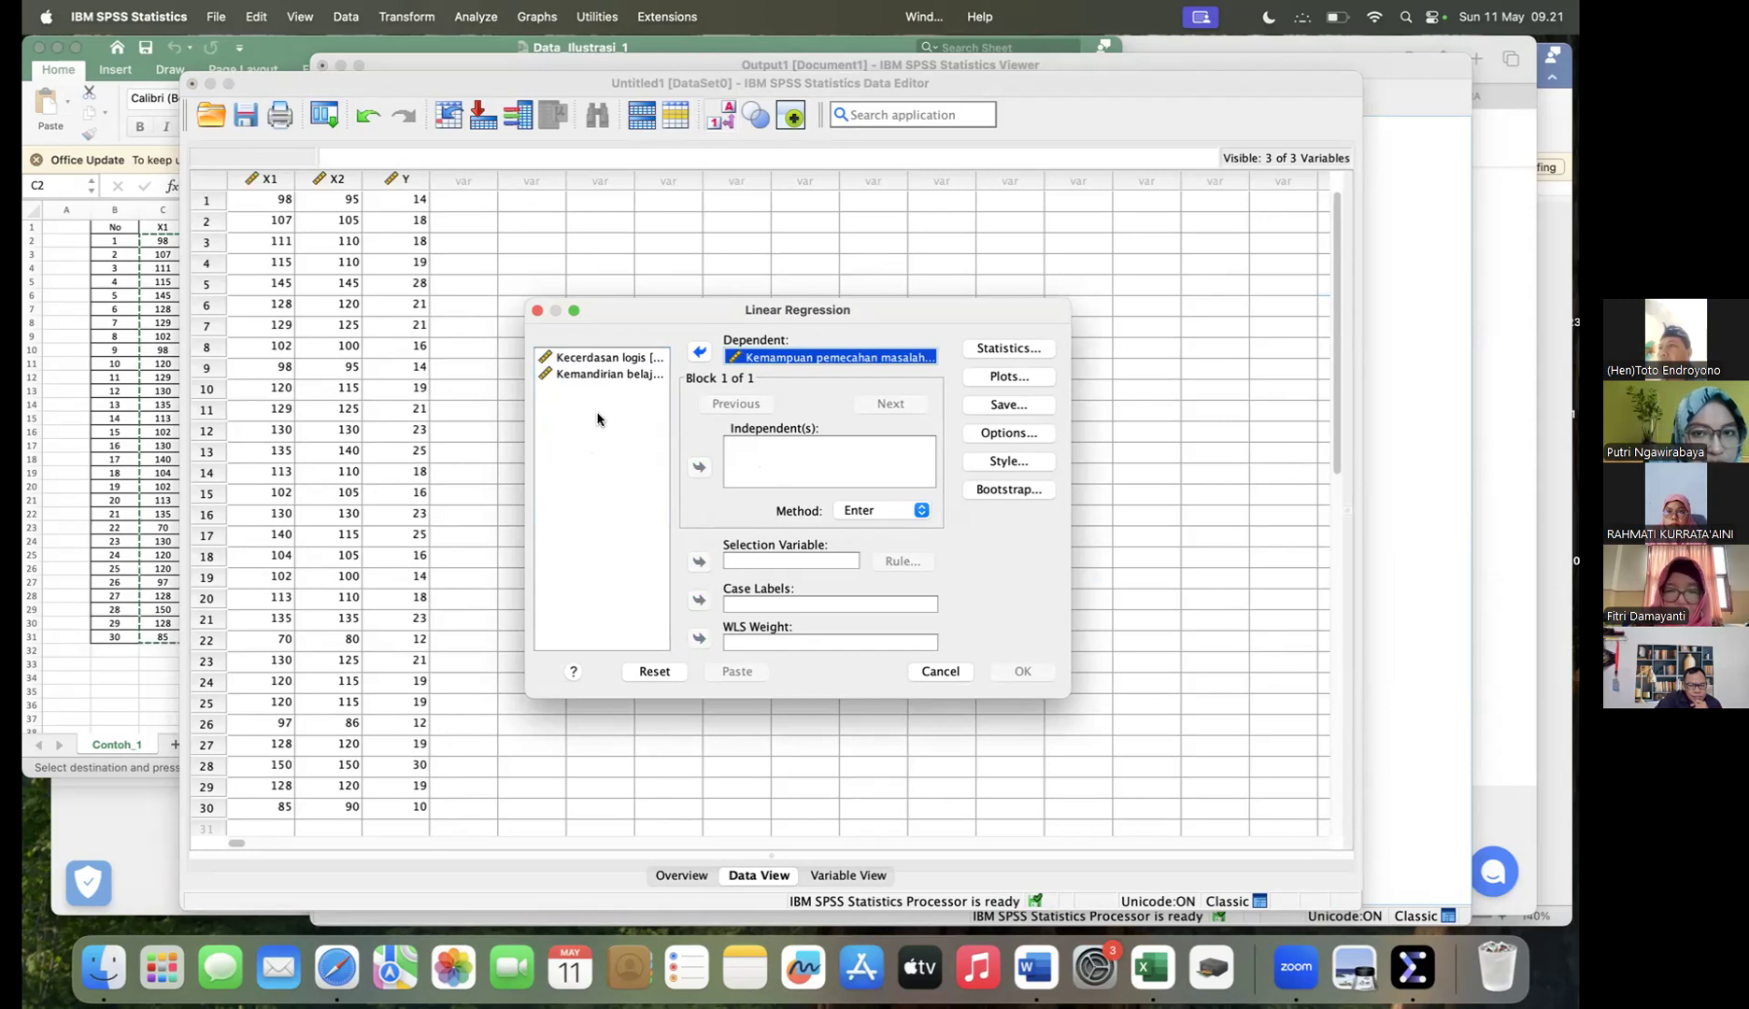
click(600, 362)
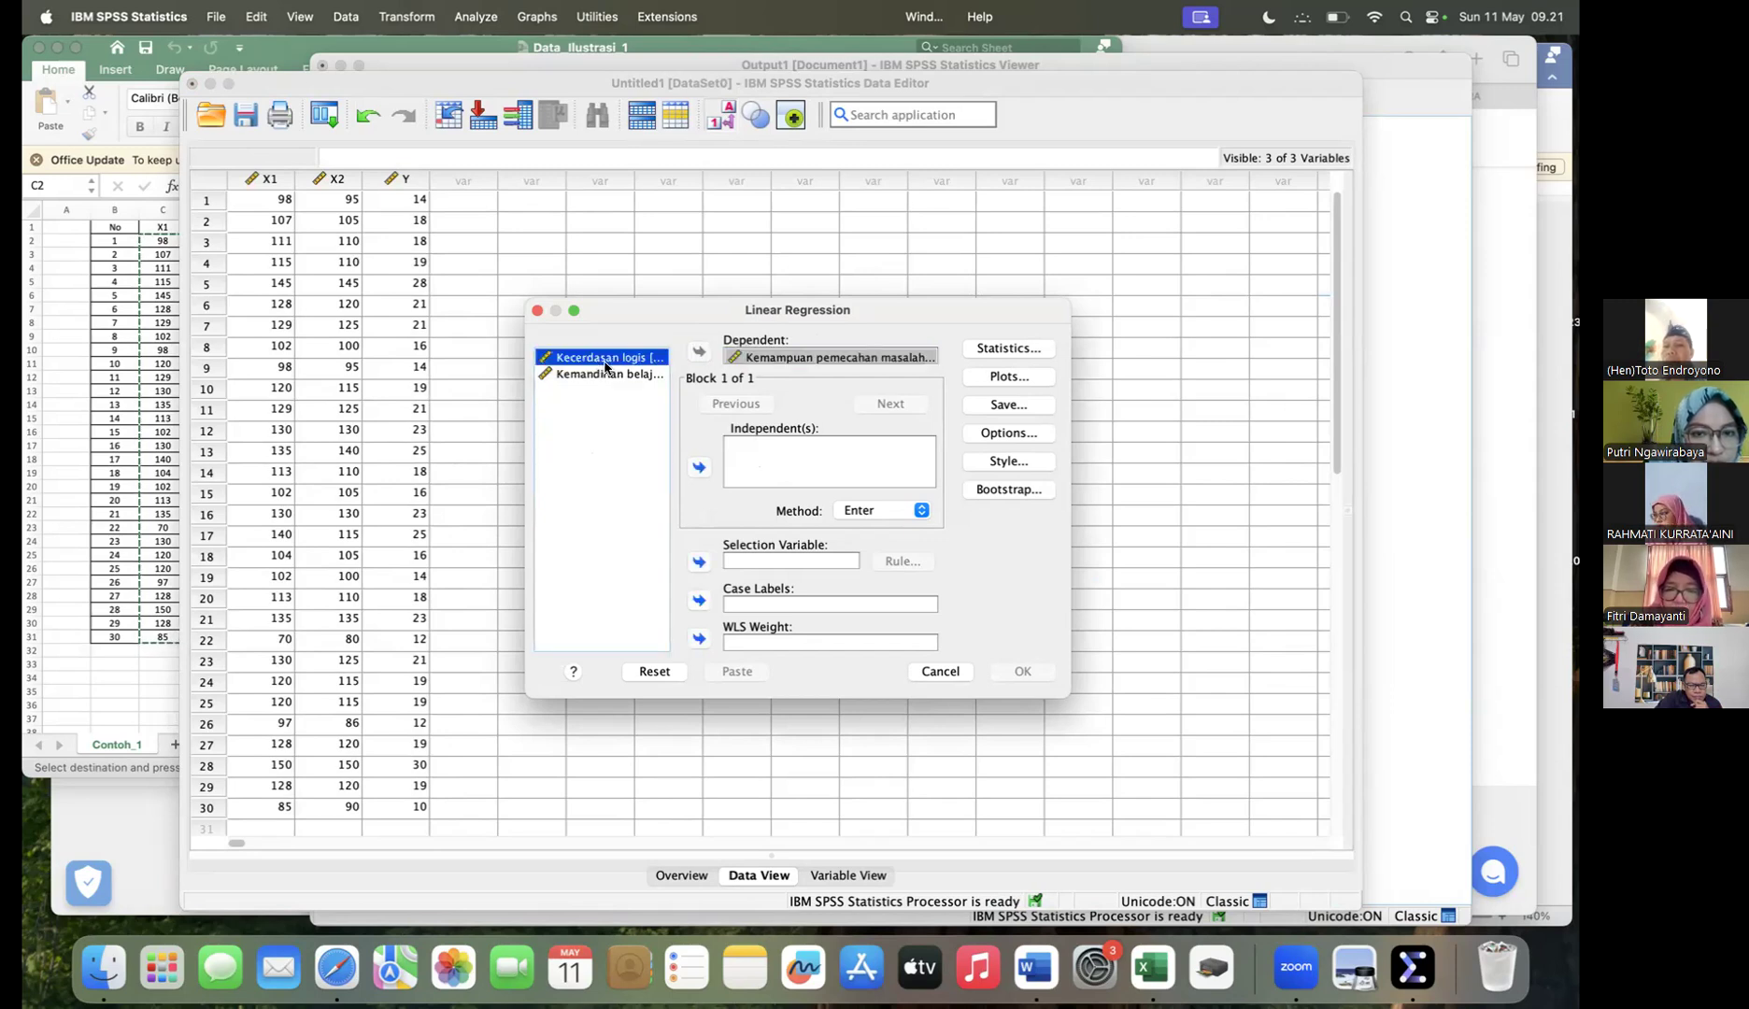
click(699, 468)
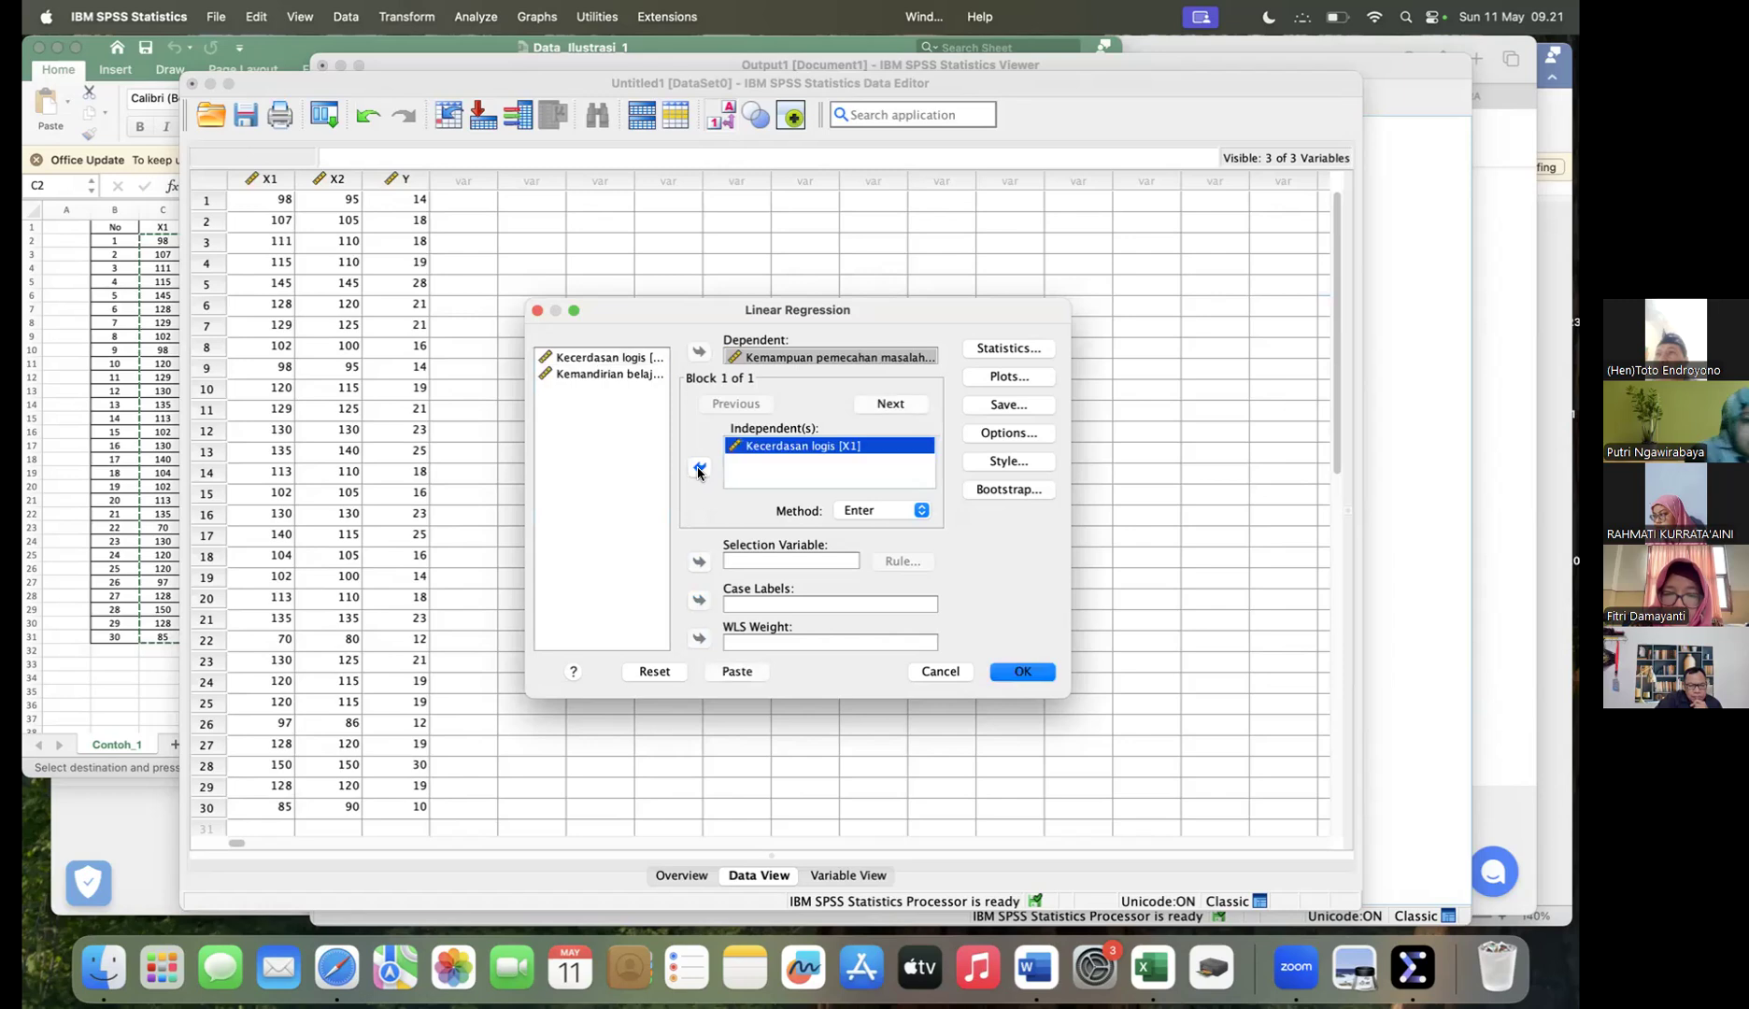
click(586, 375)
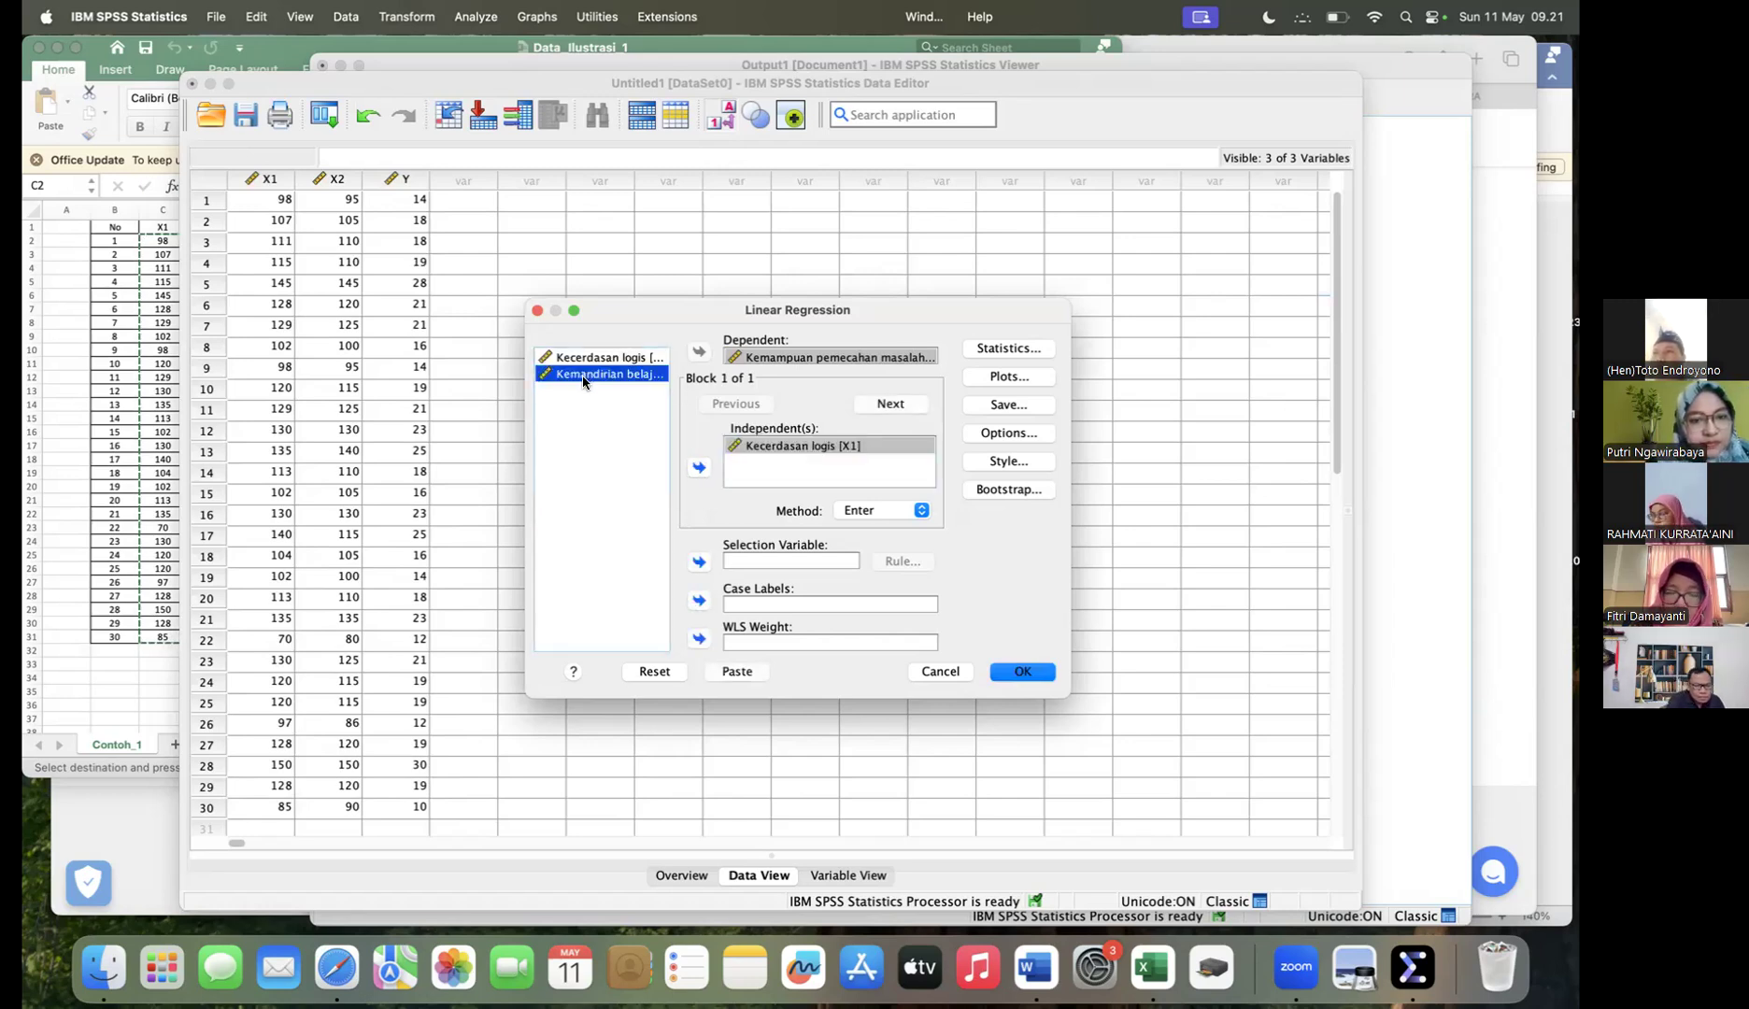
click(699, 467)
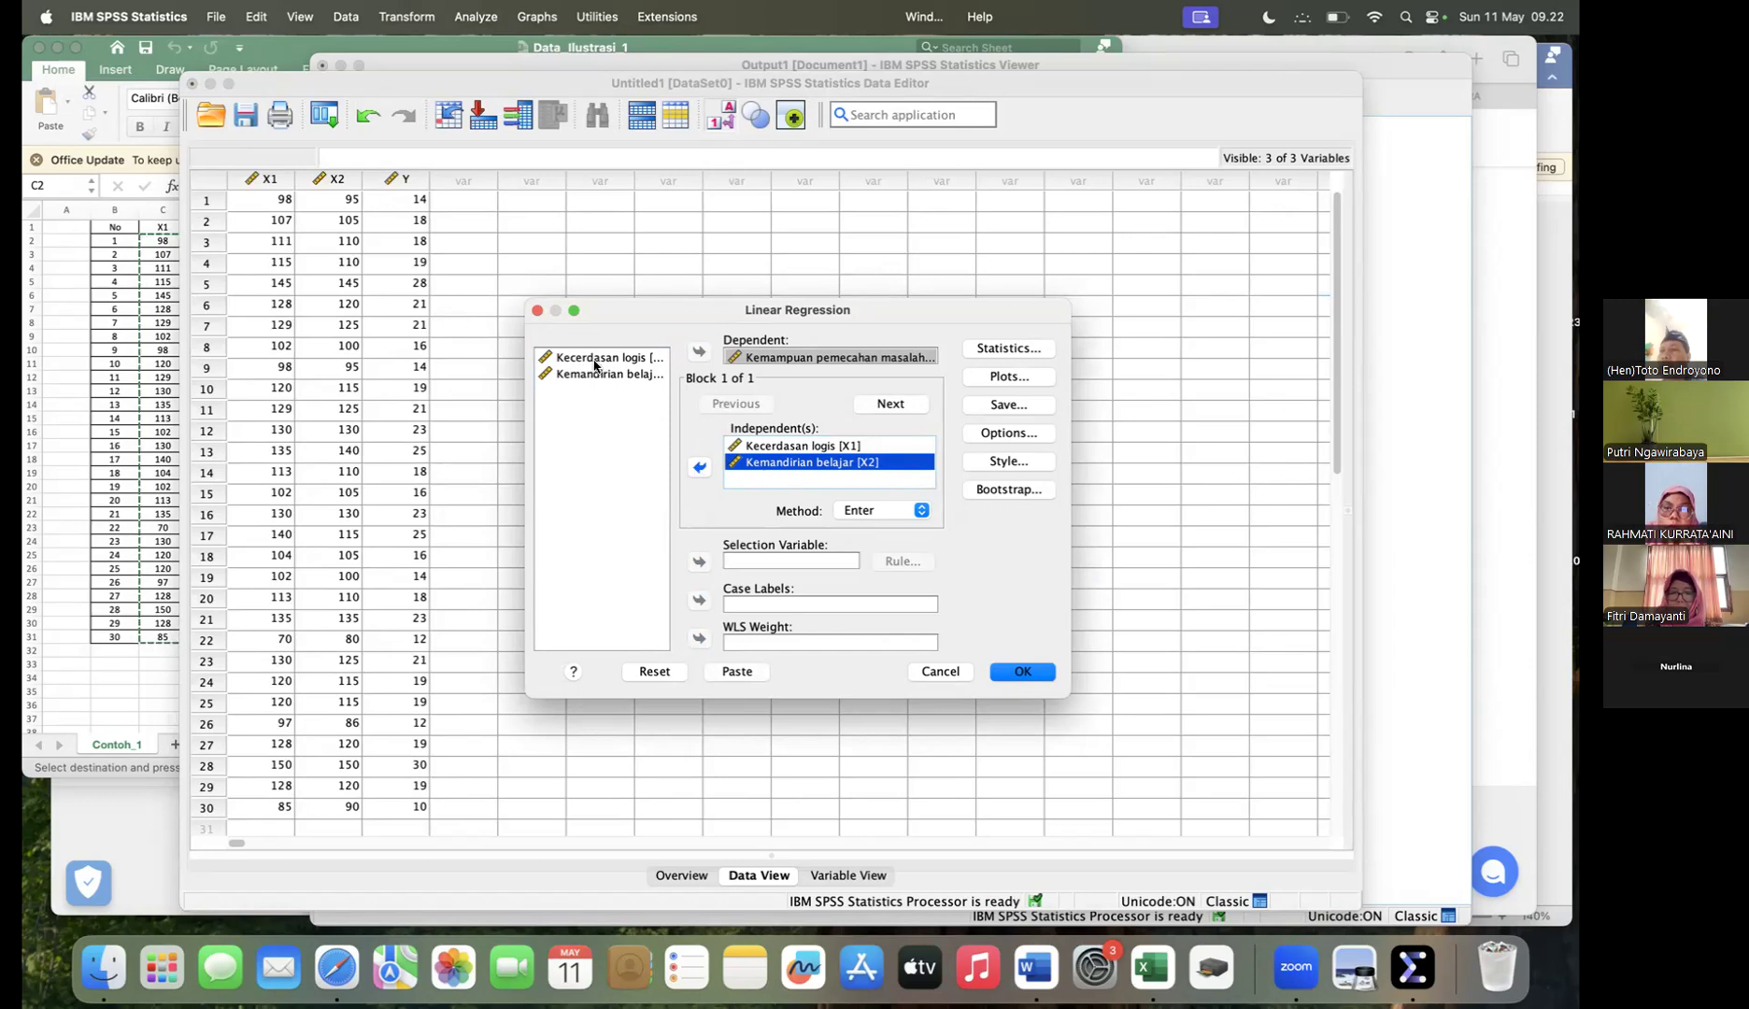
click(537, 310)
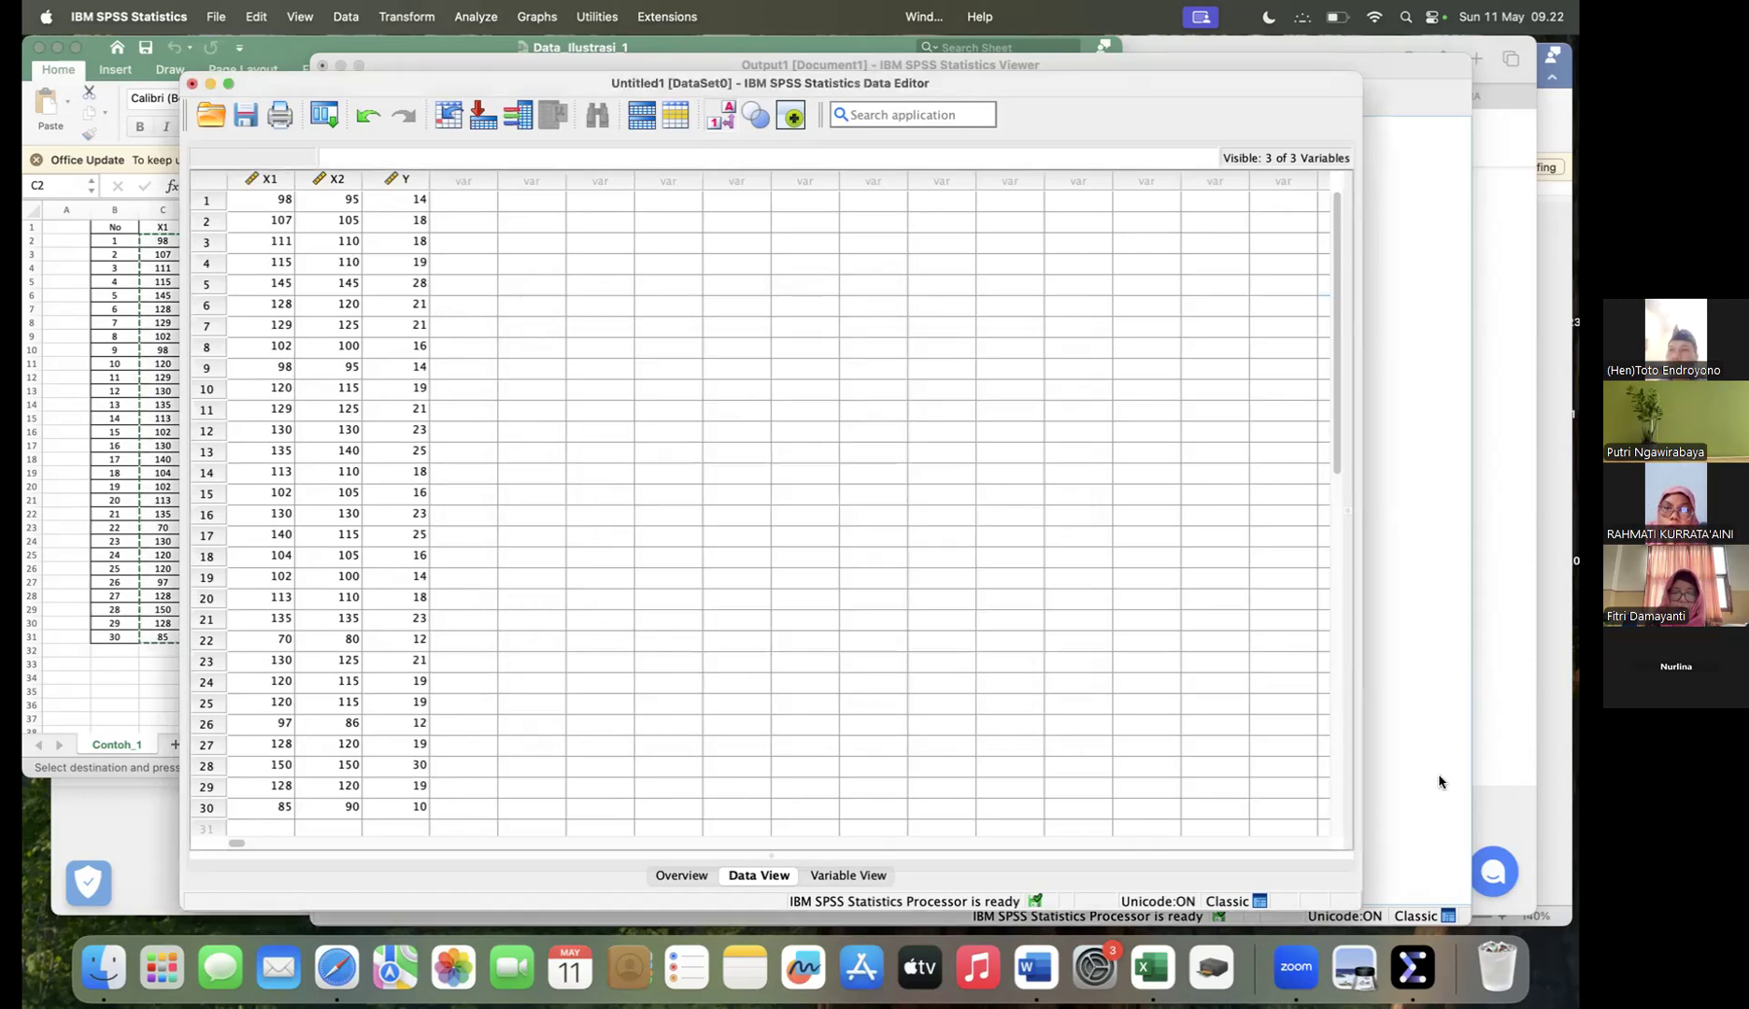
Step: Start a linear regression with Kemampuan pemecahan masalah as dependent and Kecerdasan logis and Kemandirian belajar as independent variables
click(472, 18)
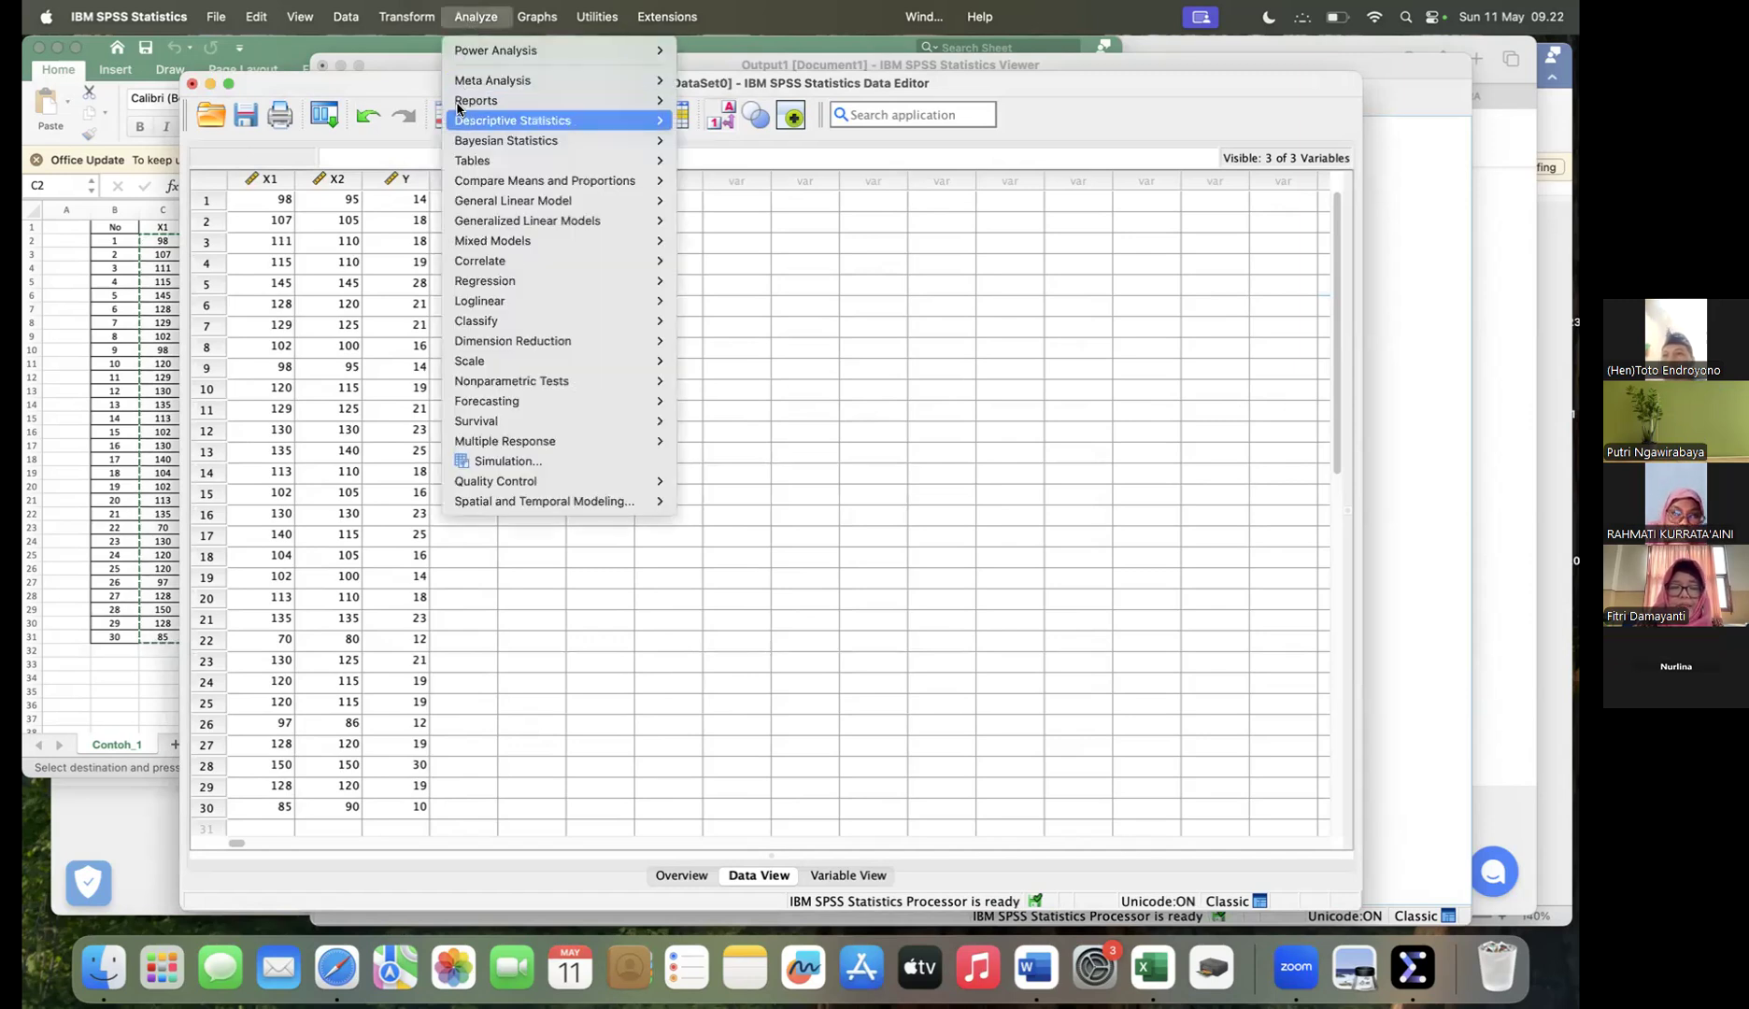
mouse_move(500, 290)
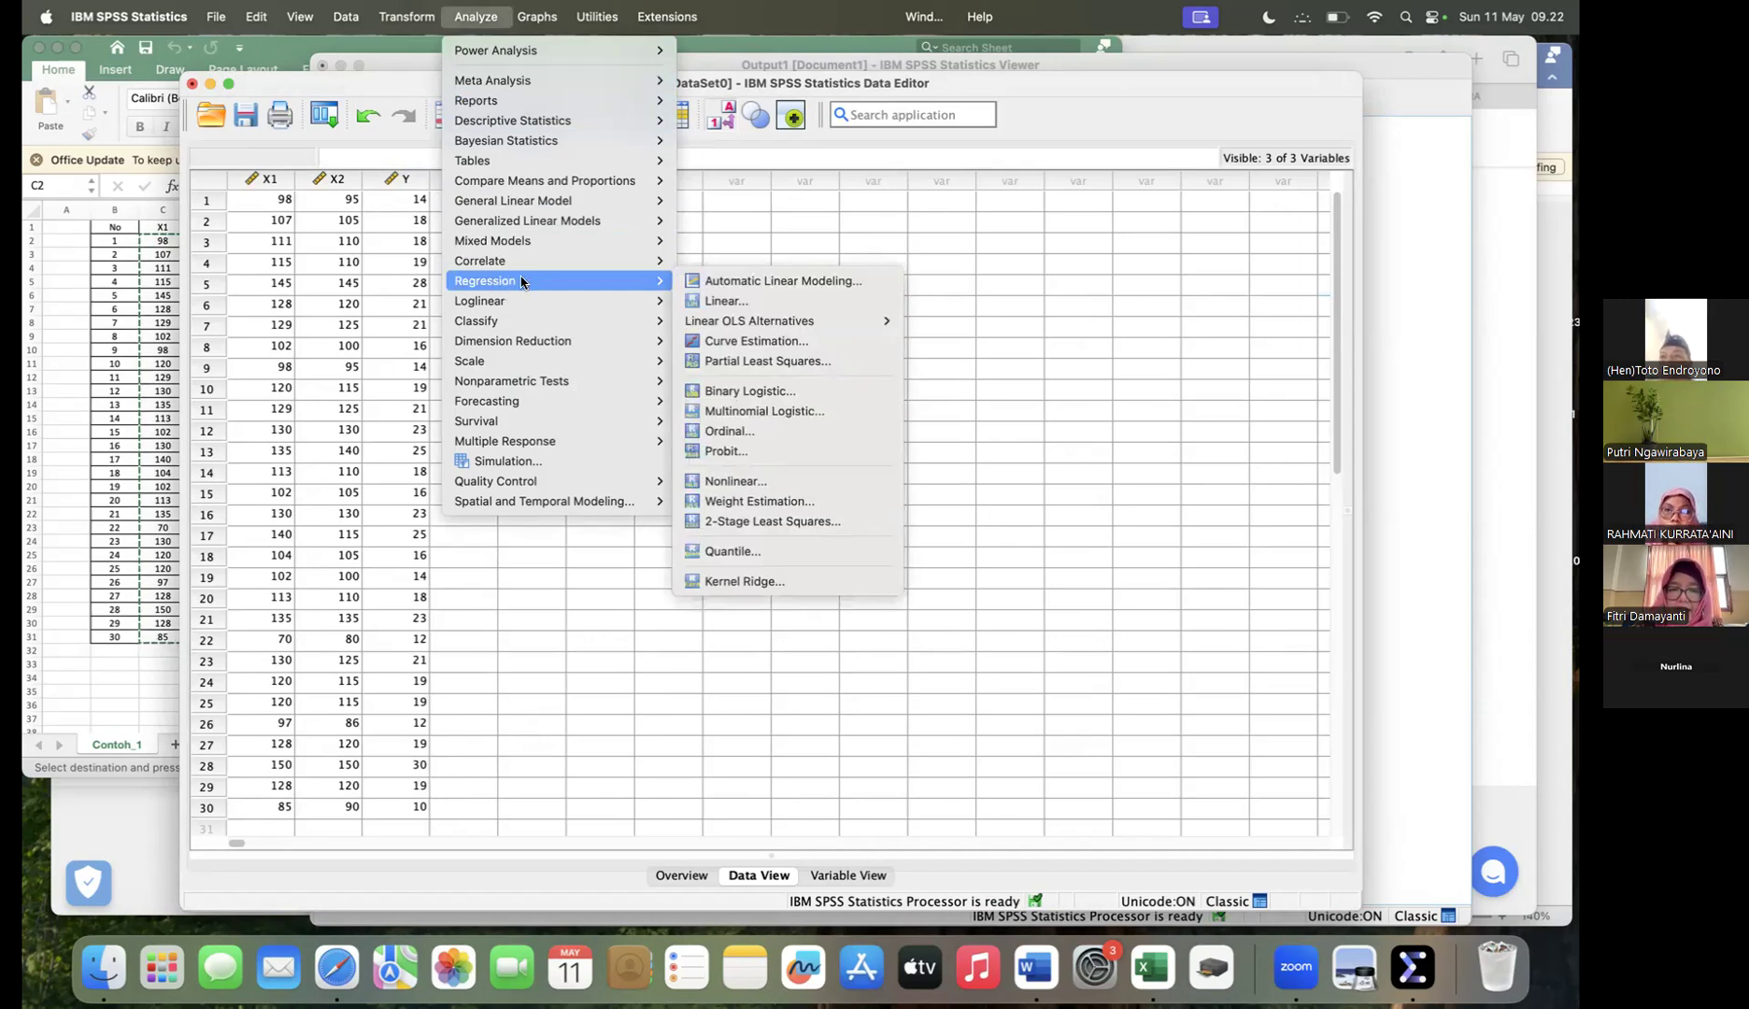
click(738, 304)
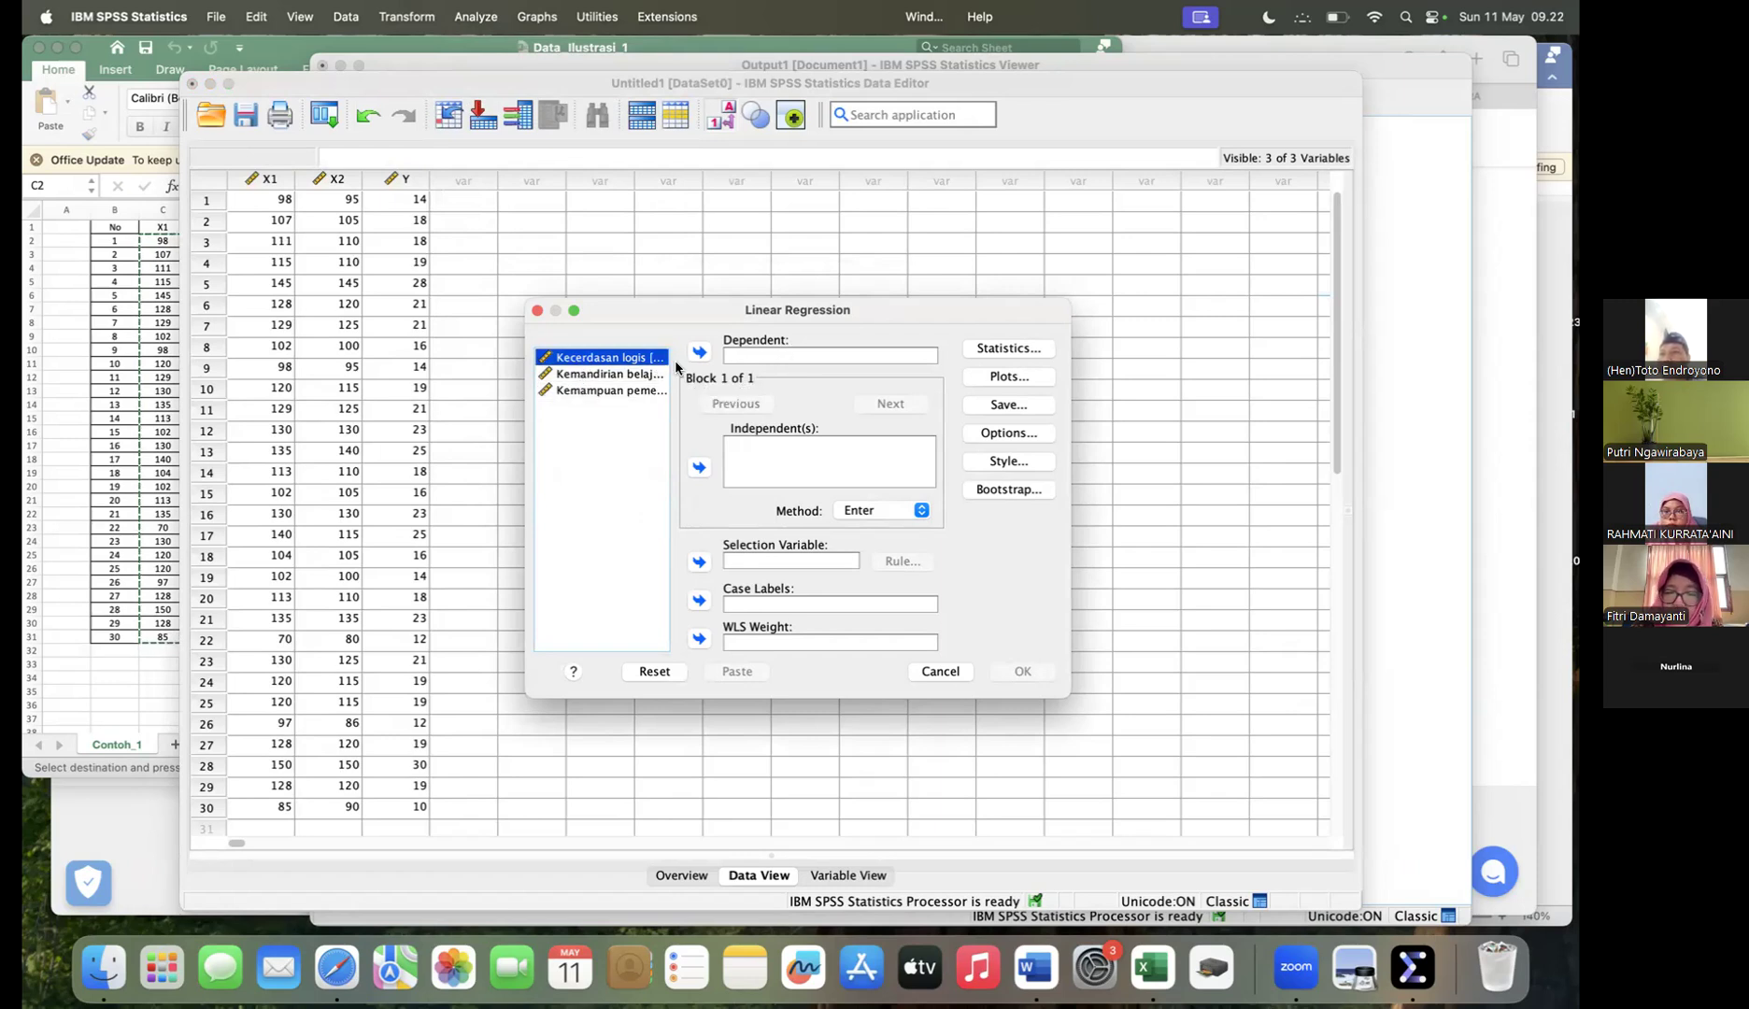
click(582, 390)
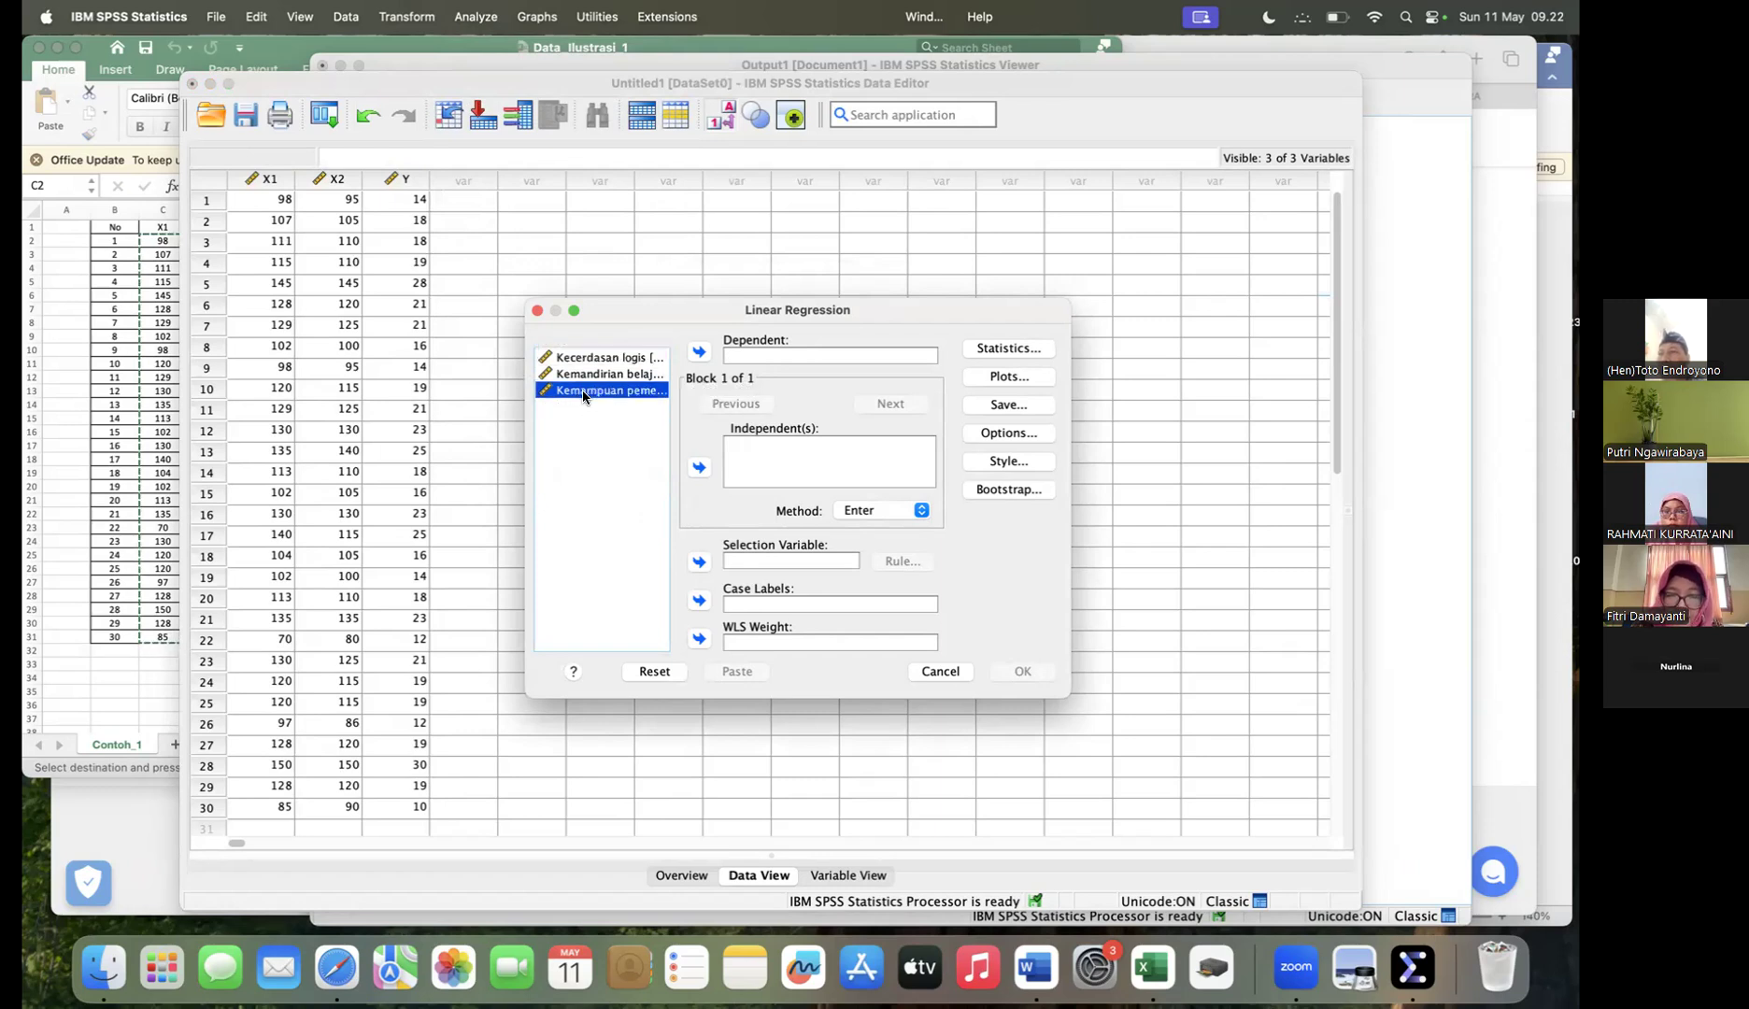
click(699, 352)
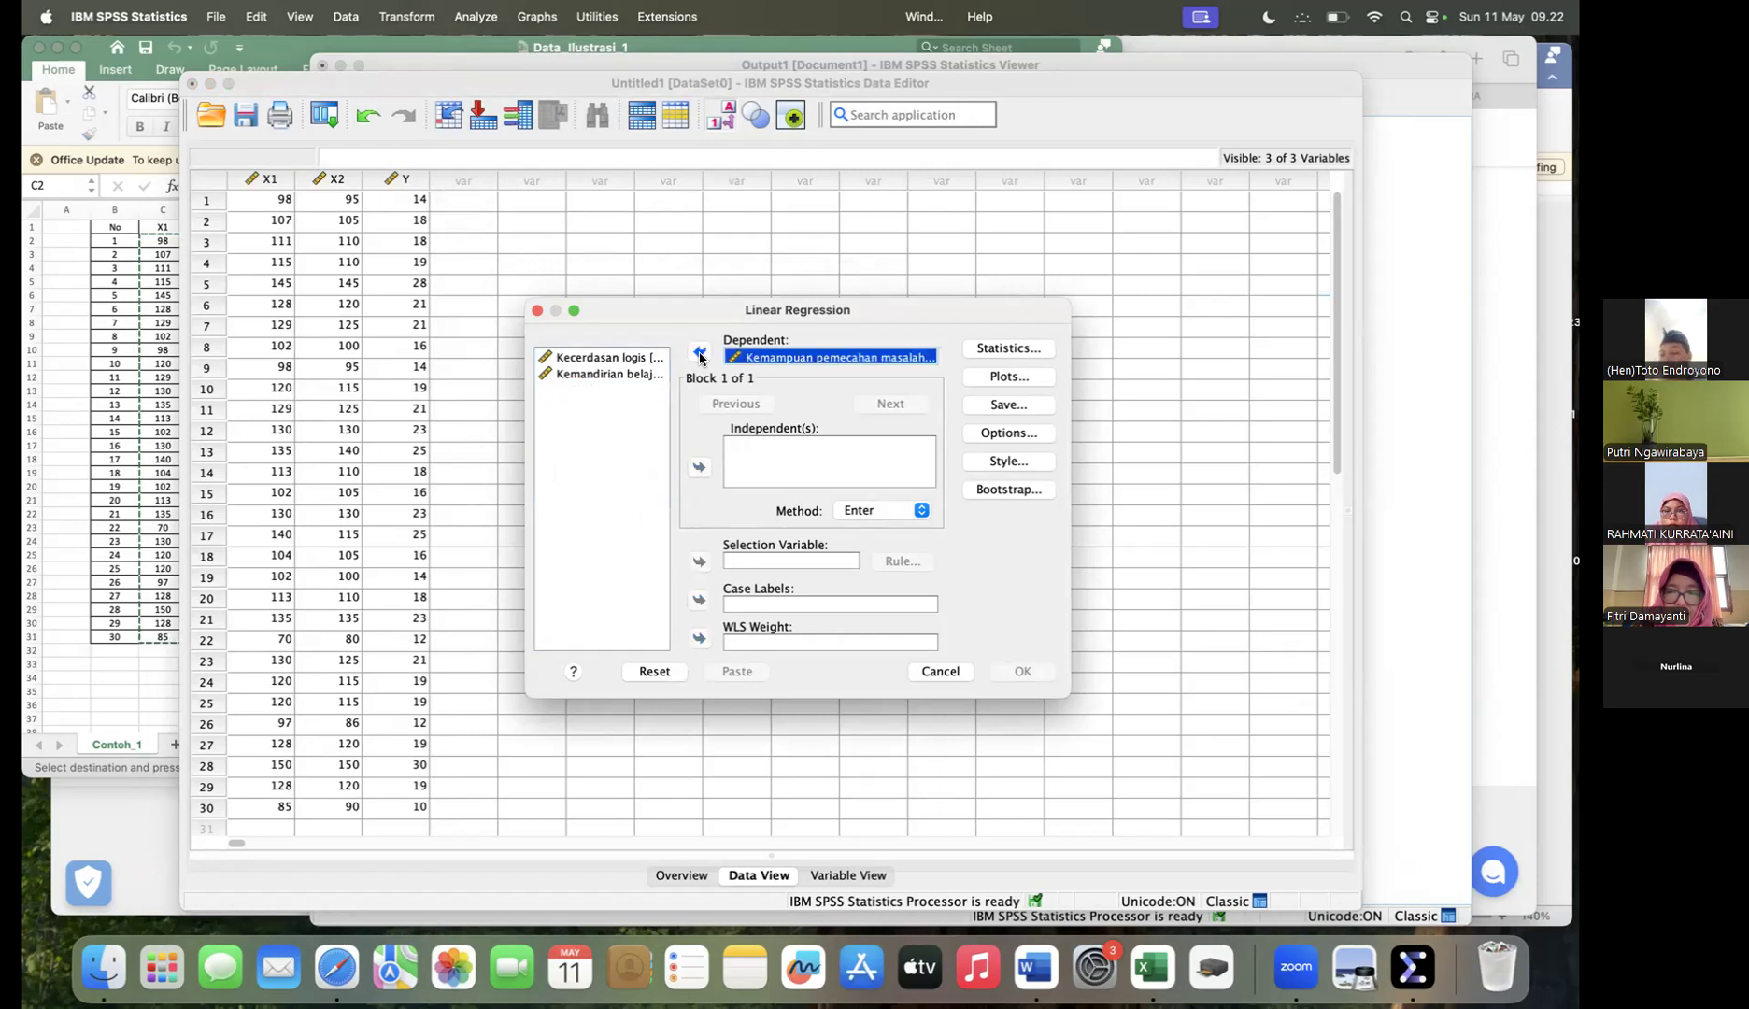
click(589, 358)
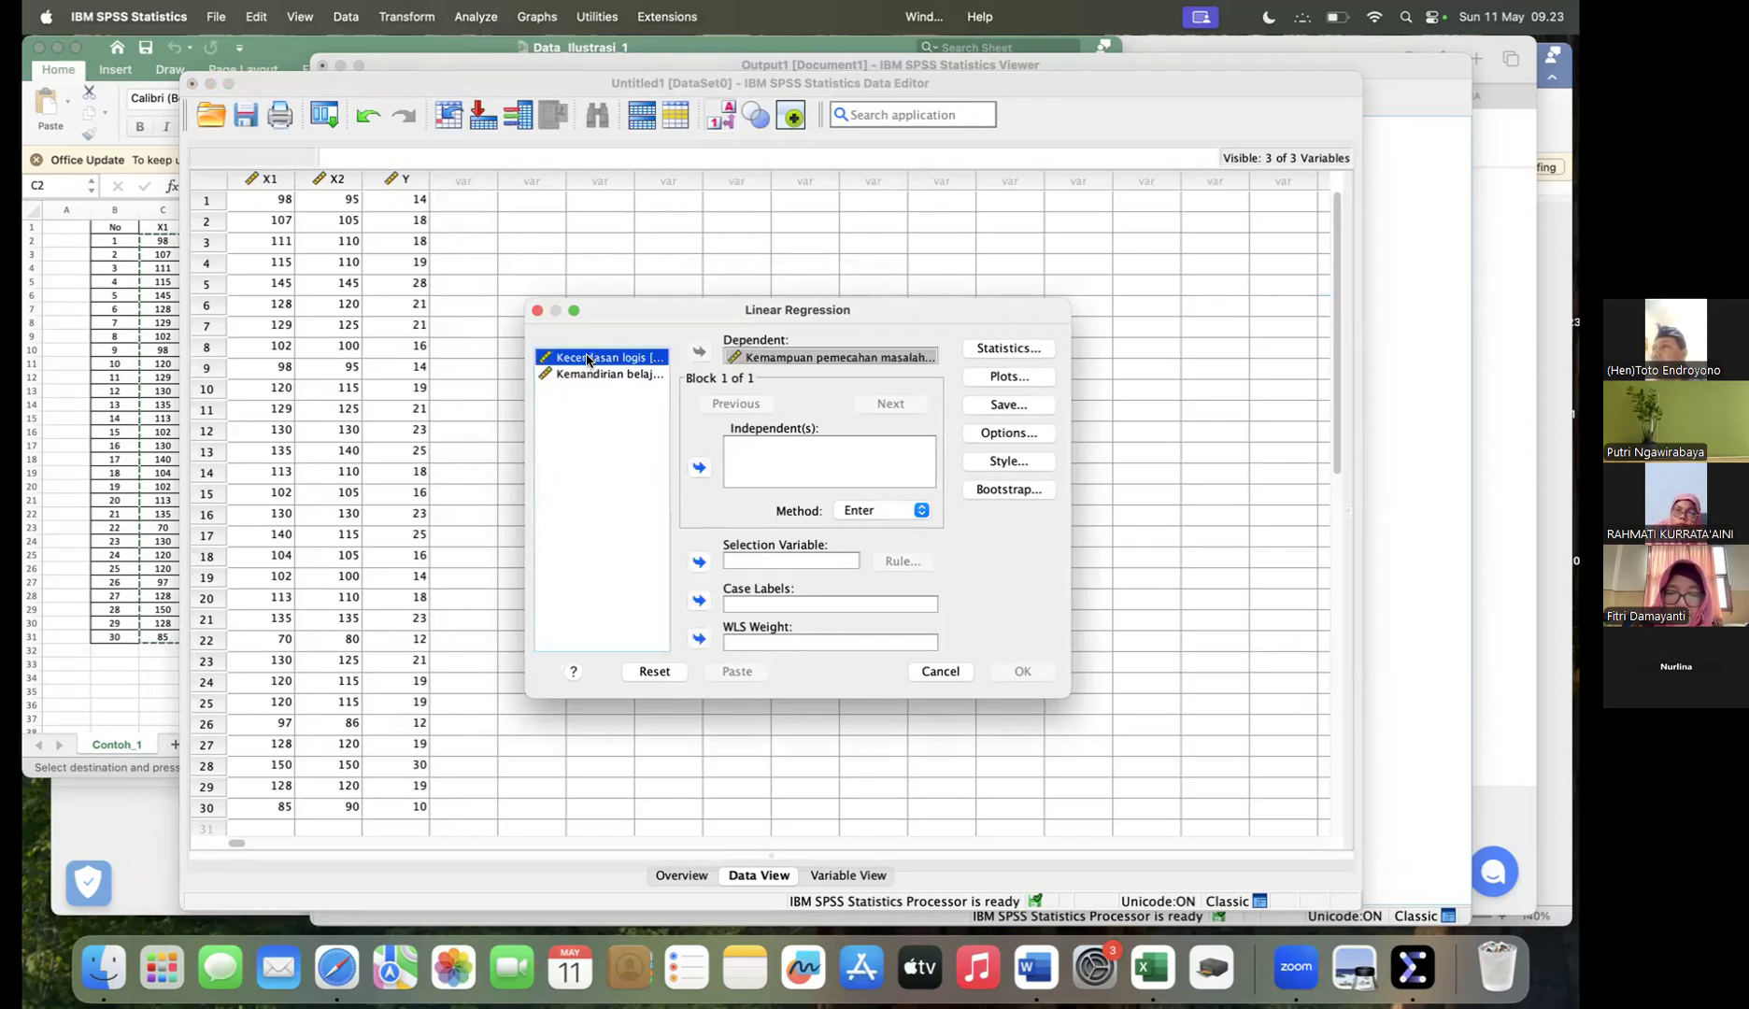
click(700, 469)
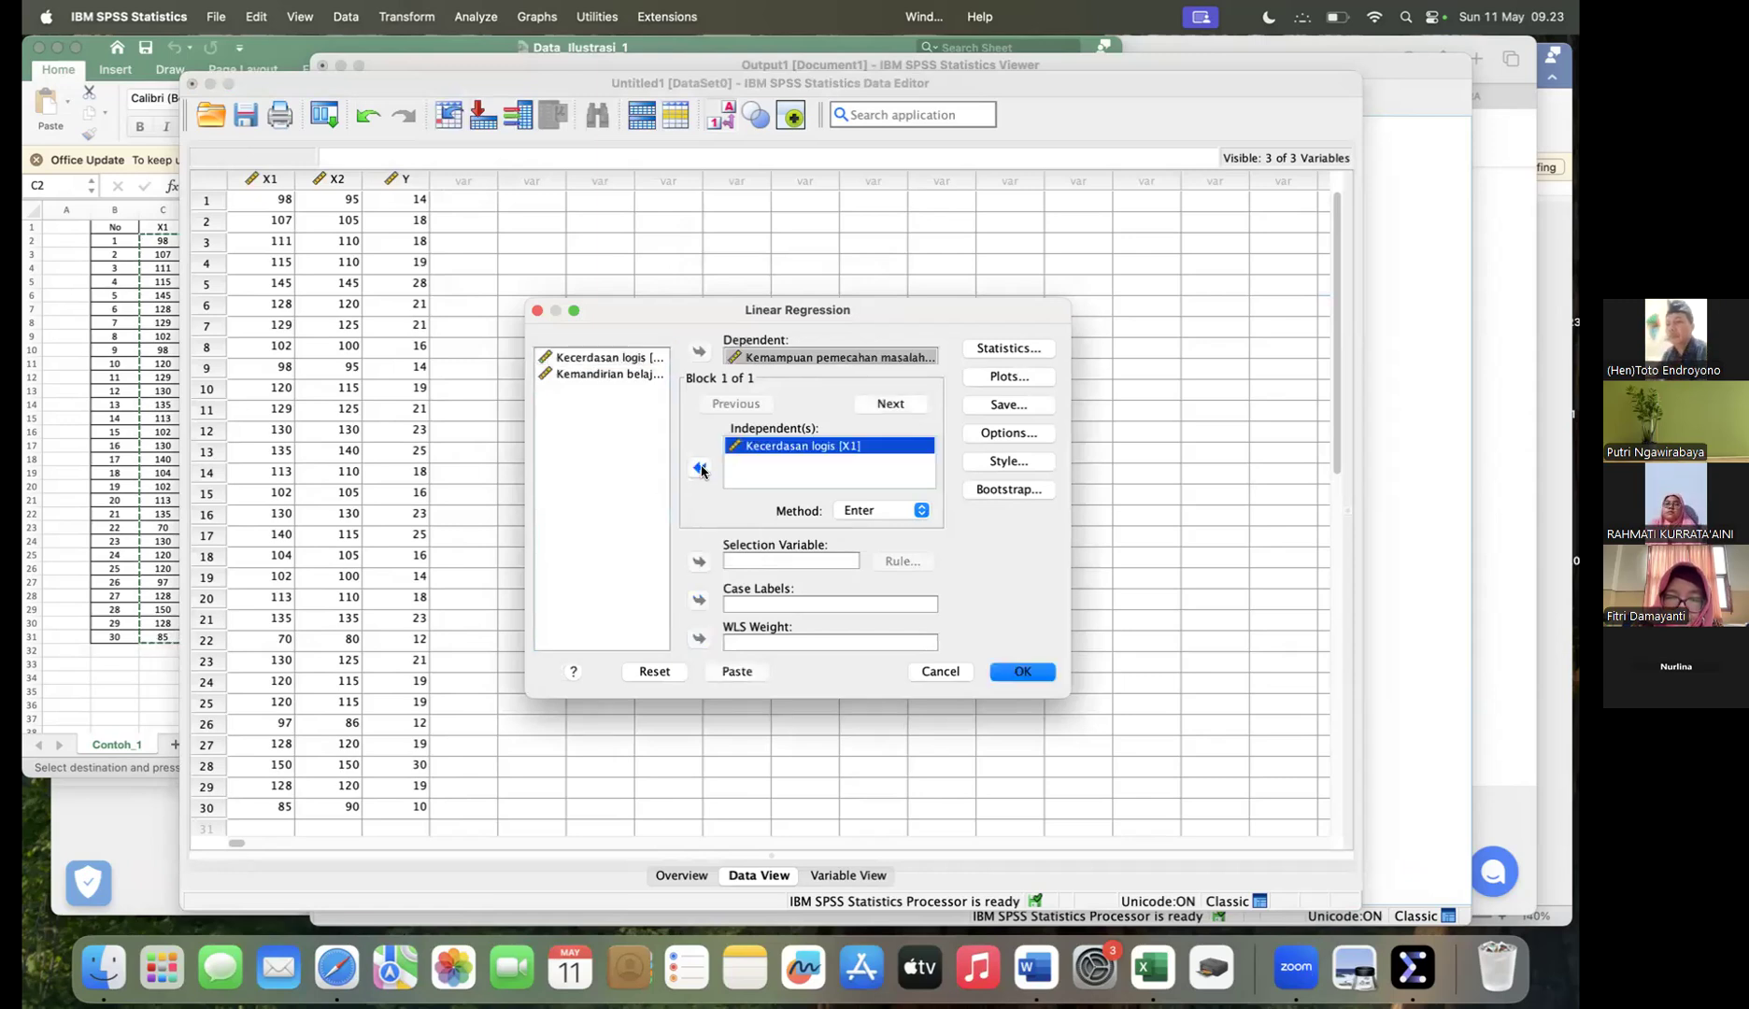
click(598, 374)
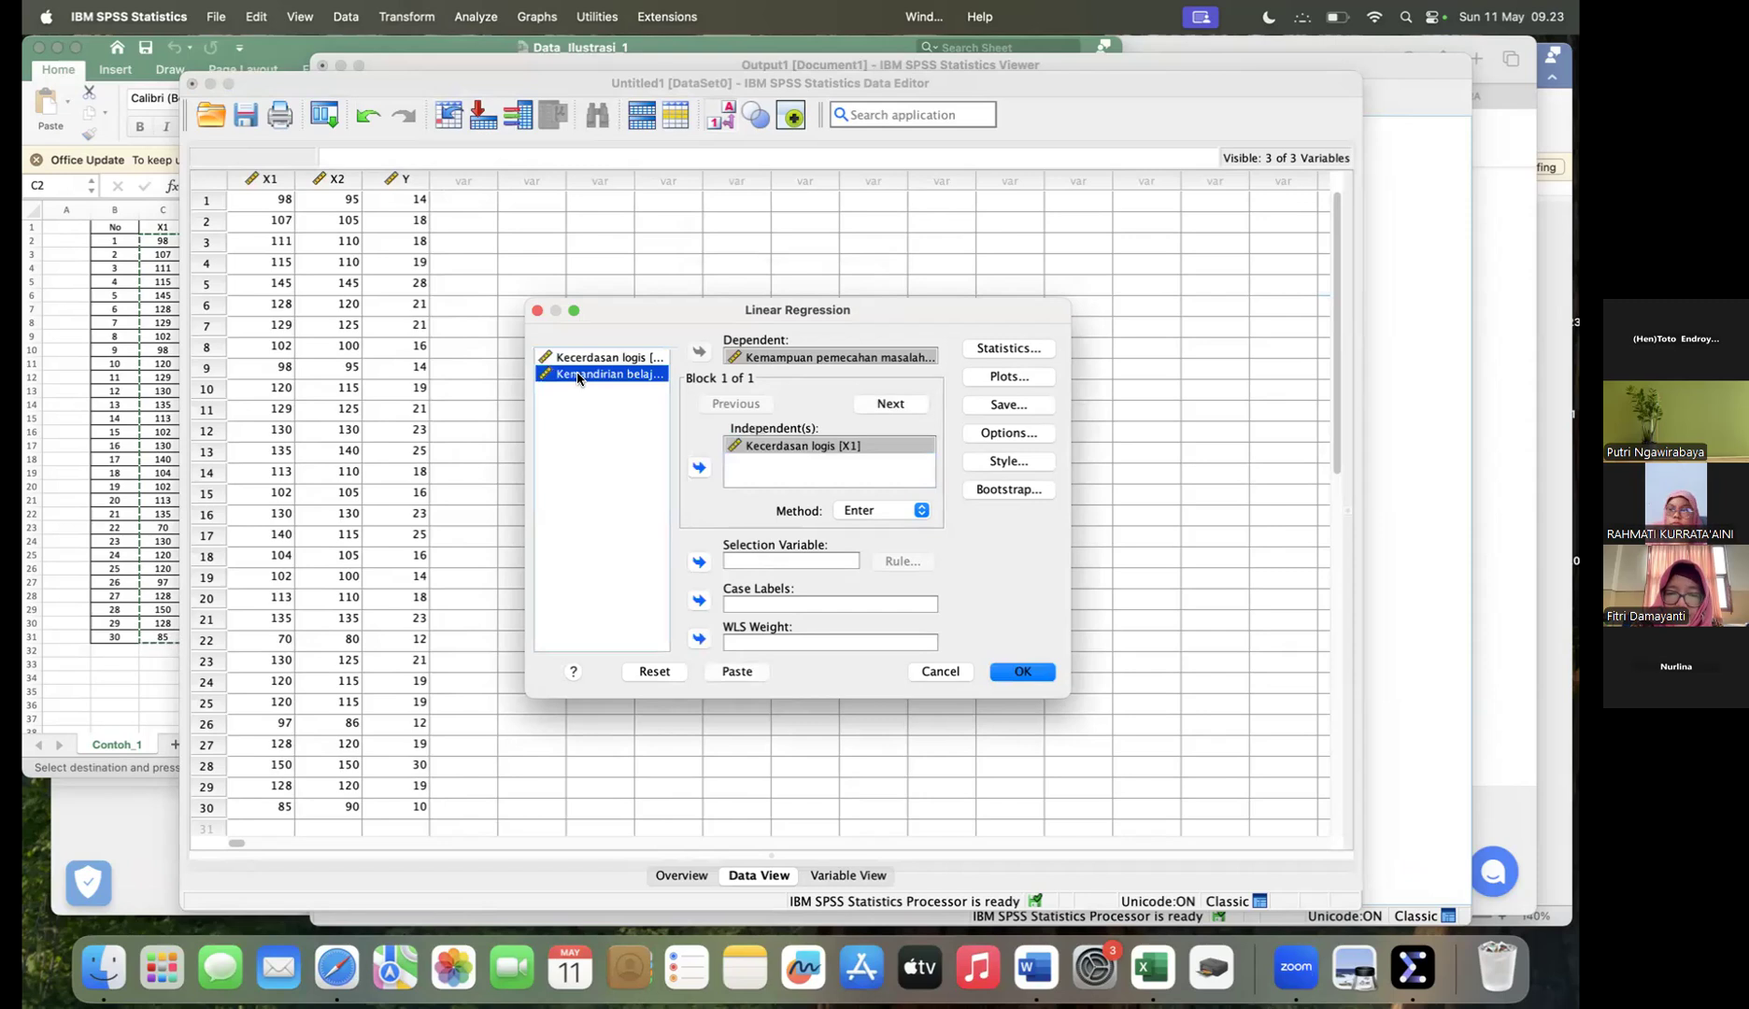
click(700, 468)
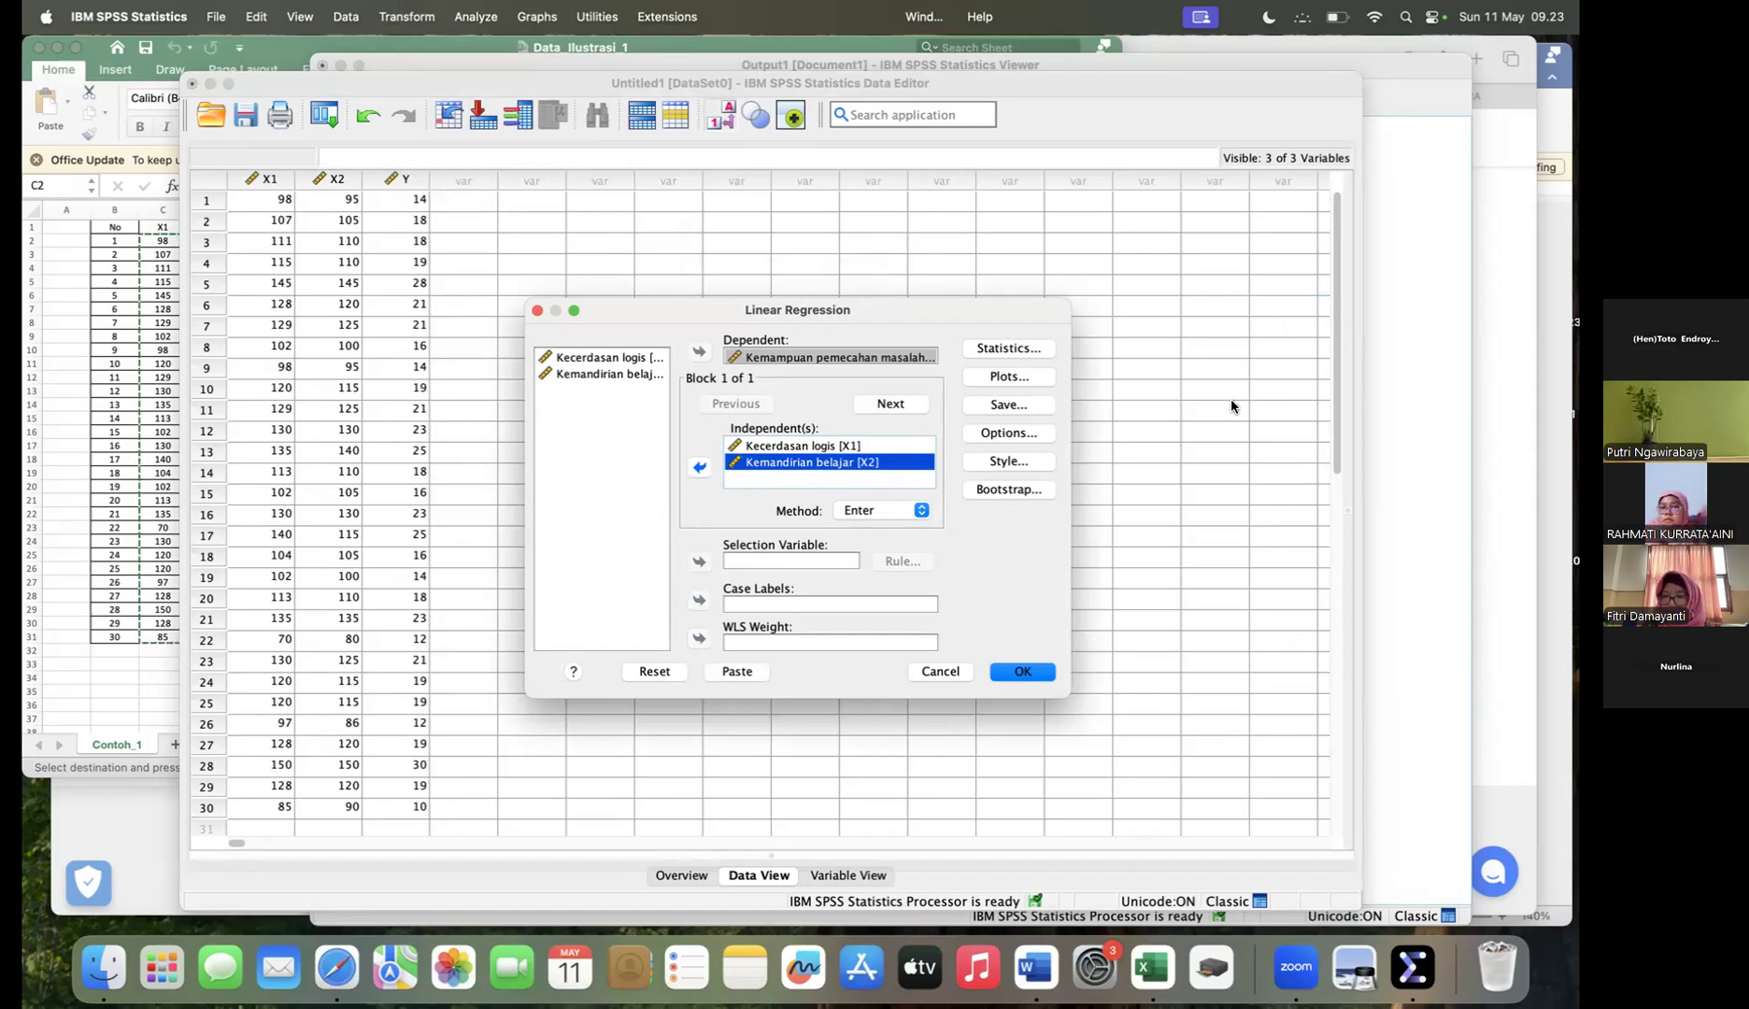
Step: Add R squared change, descriptives, part and partial correlations, collinearity diagnostics and selection criteria to the regression statistics
click(1005, 350)
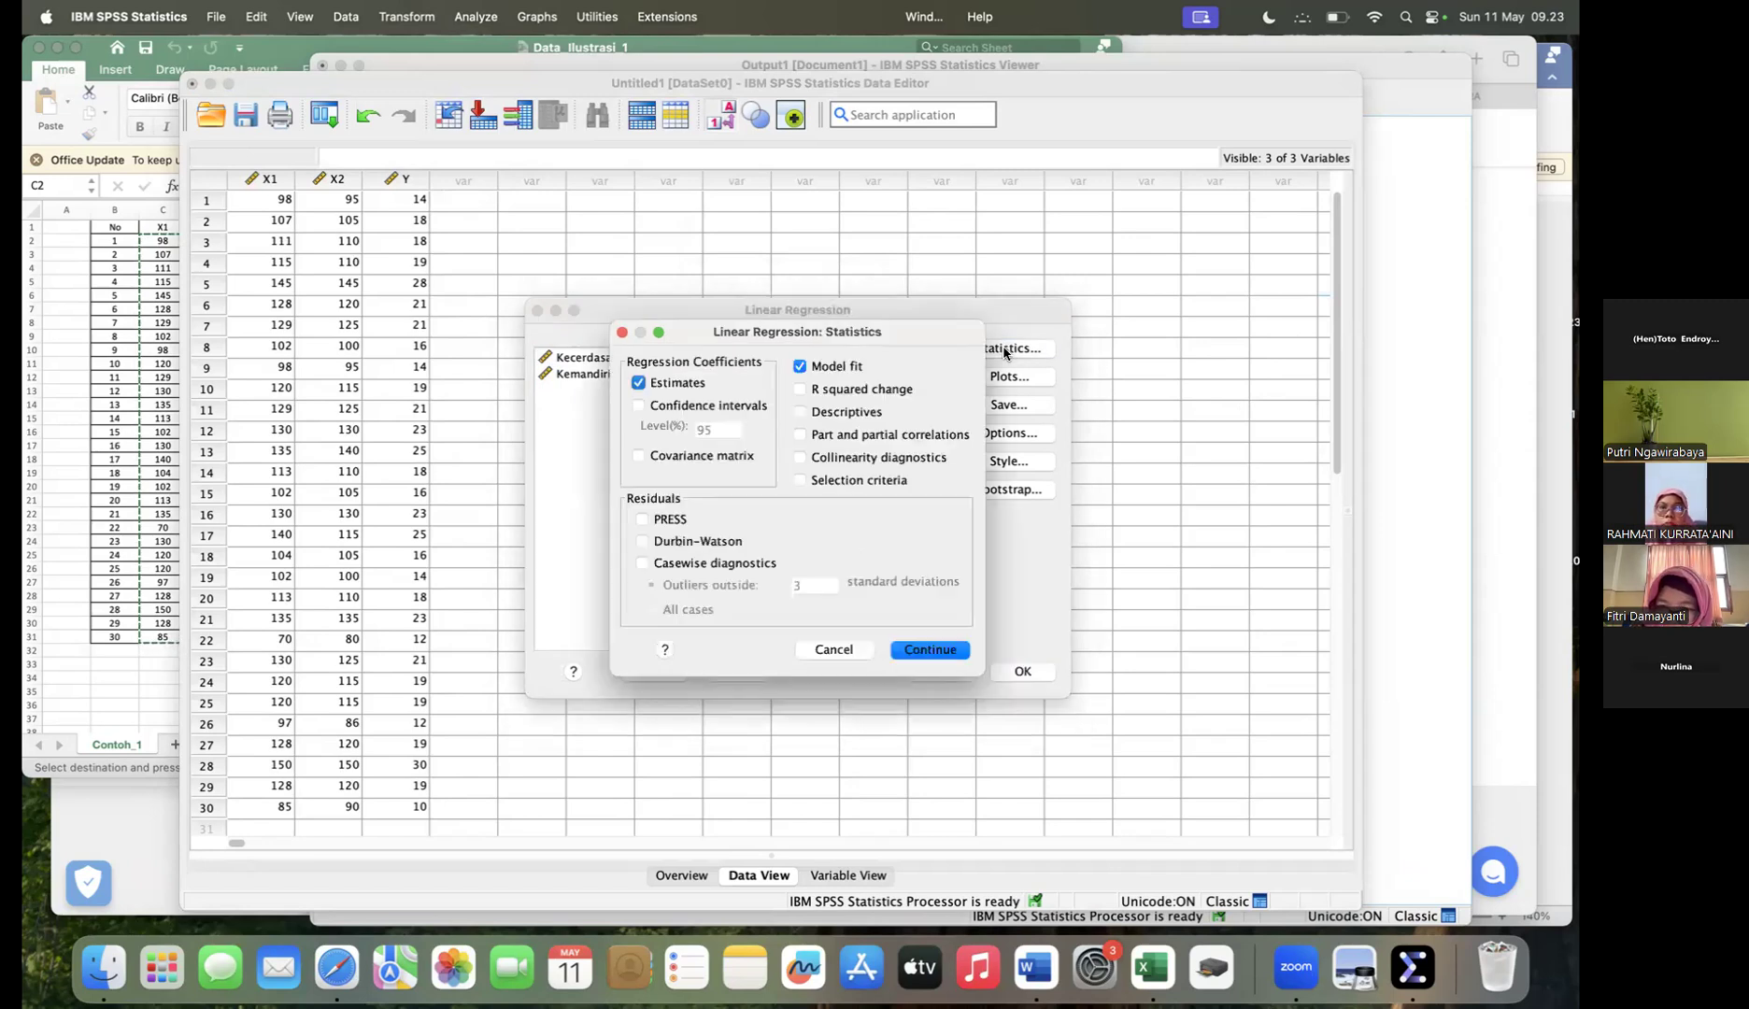
click(801, 389)
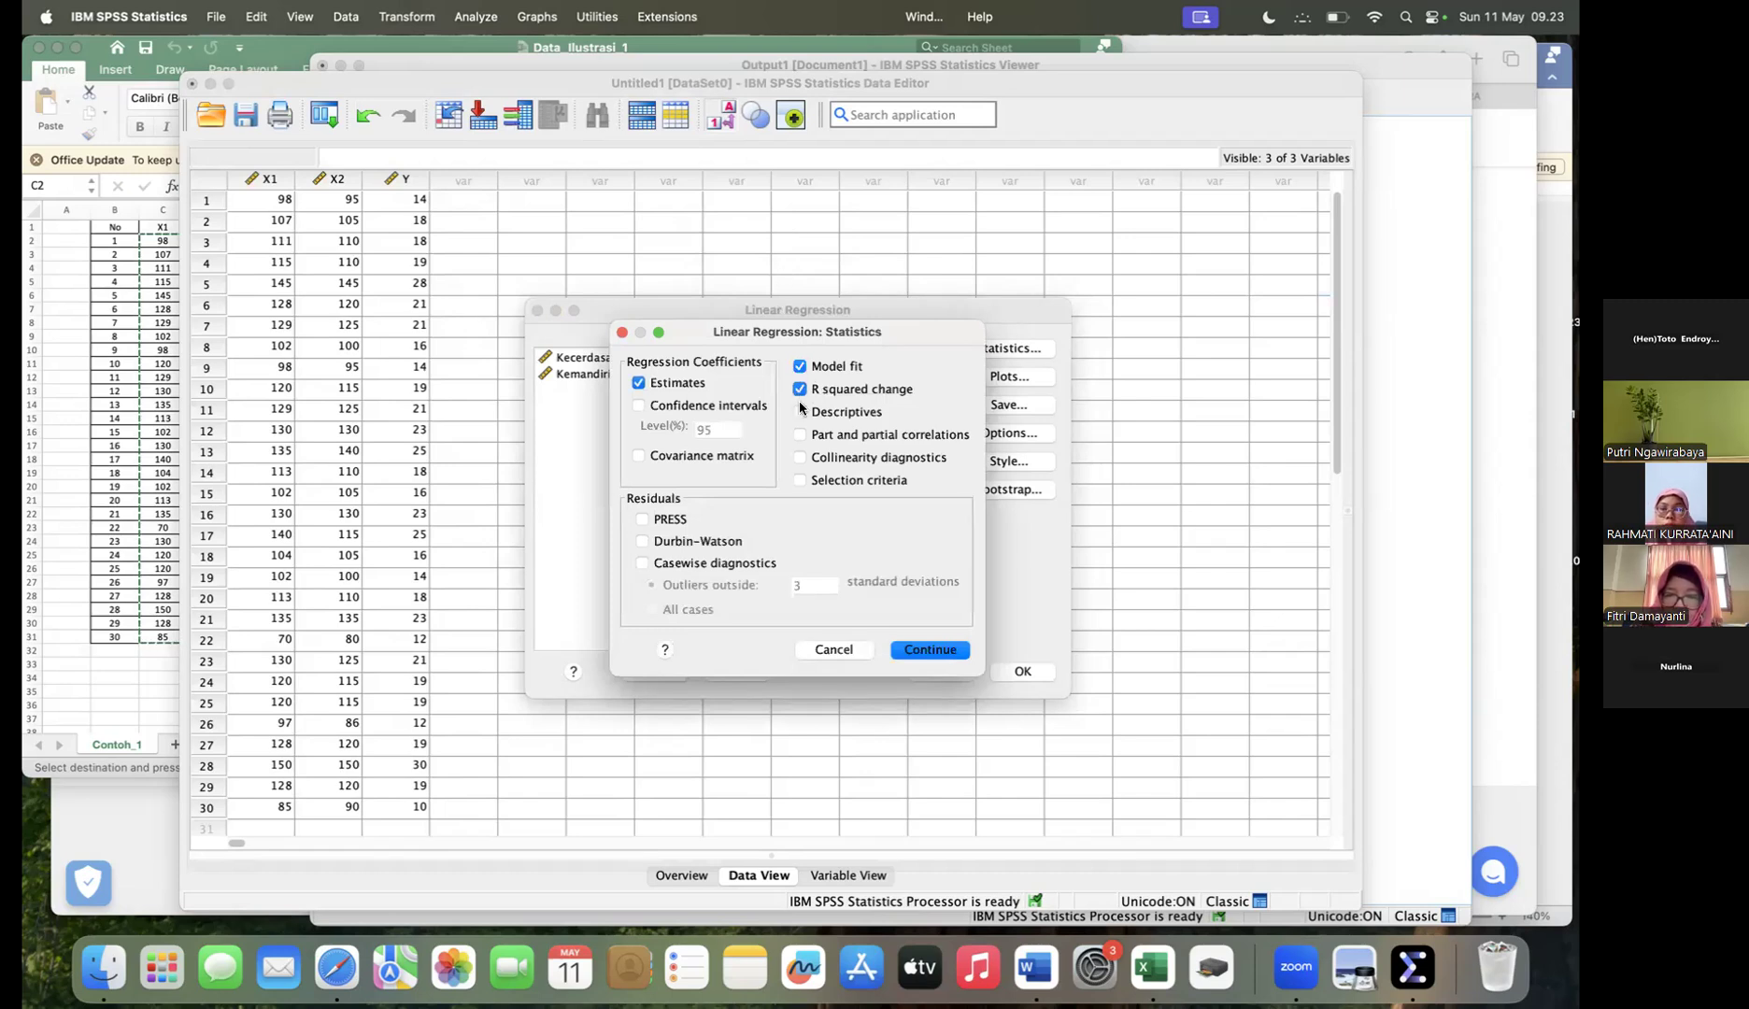
click(801, 413)
click(800, 436)
click(800, 458)
click(800, 480)
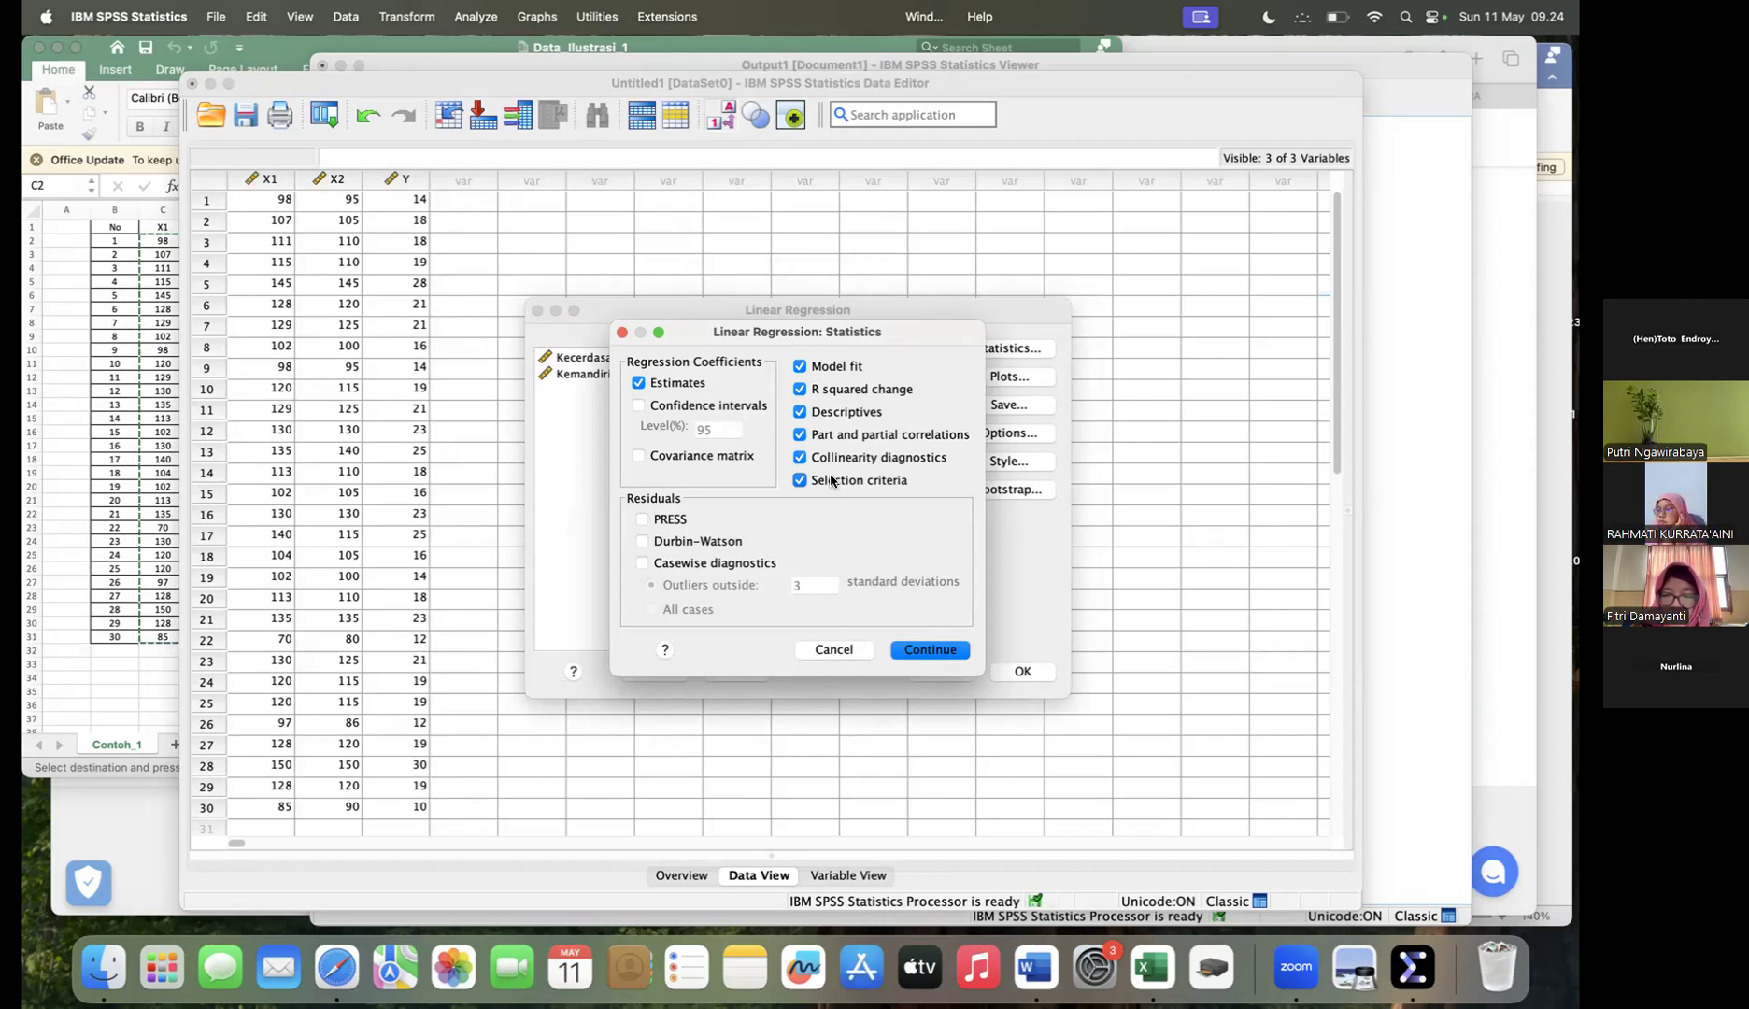
click(927, 654)
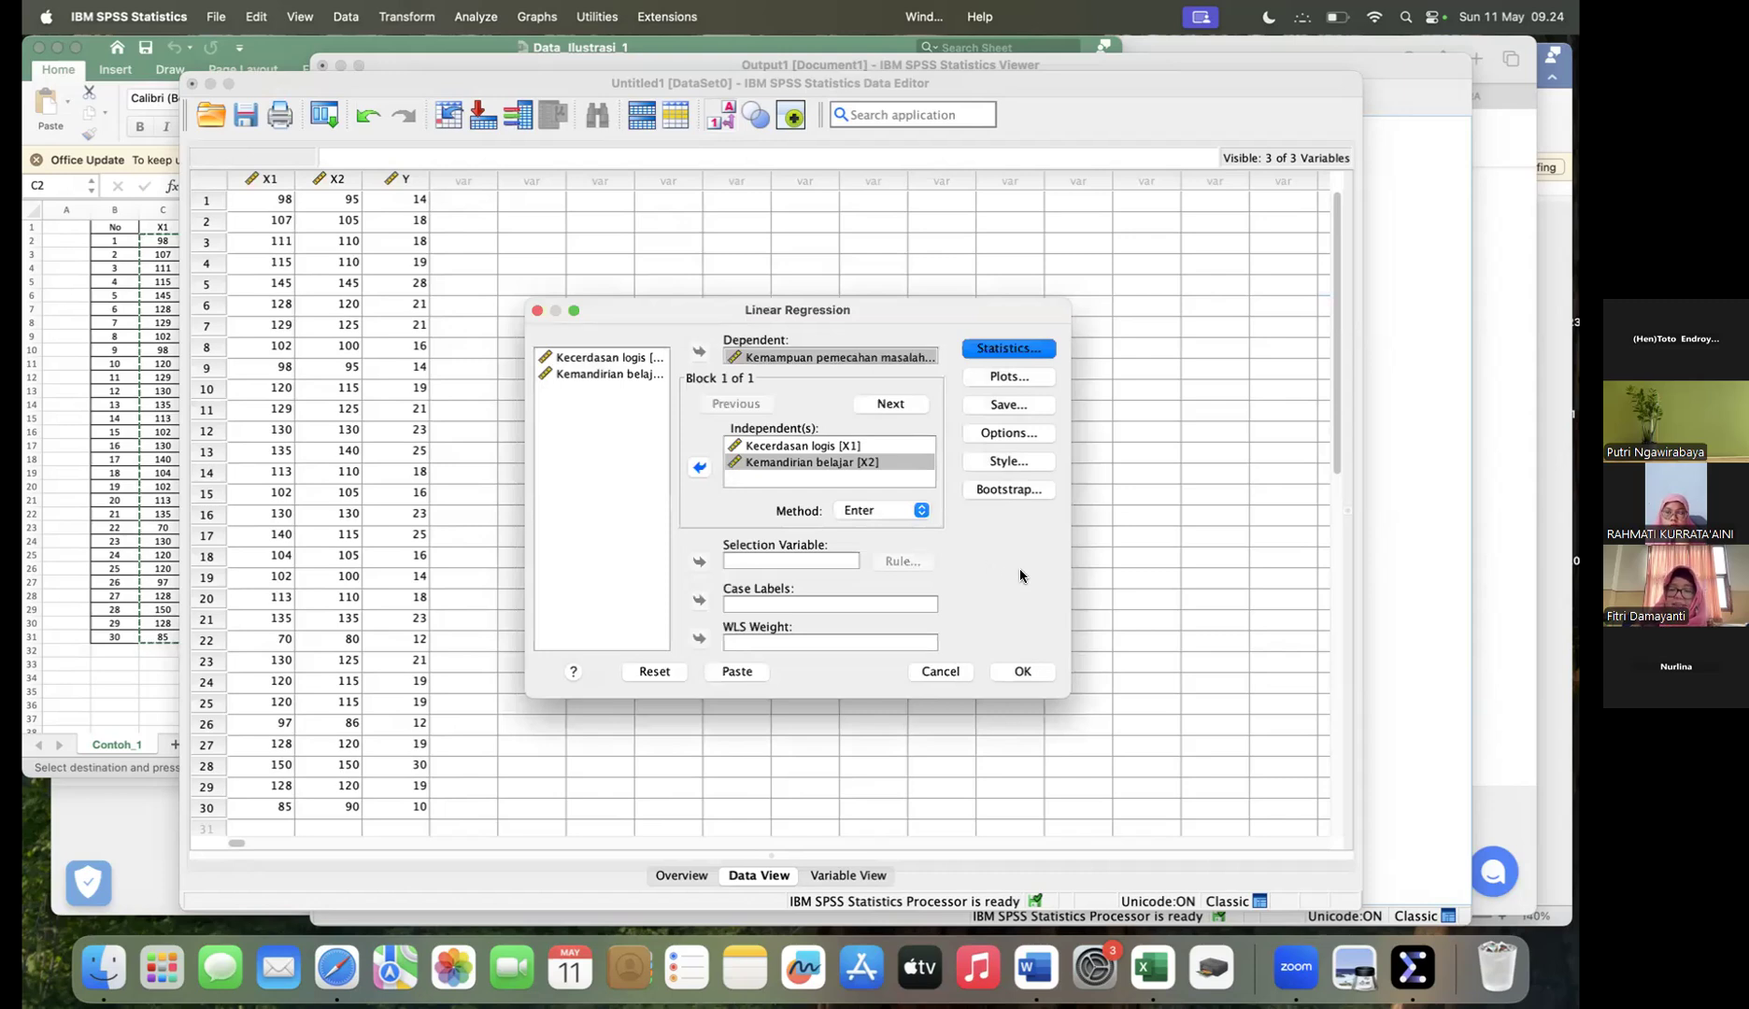
Step: Set up a regression scatter plot with *ZRESID as Y and *ZPRED as X, including the residual histogram and normal probability plot
click(1001, 377)
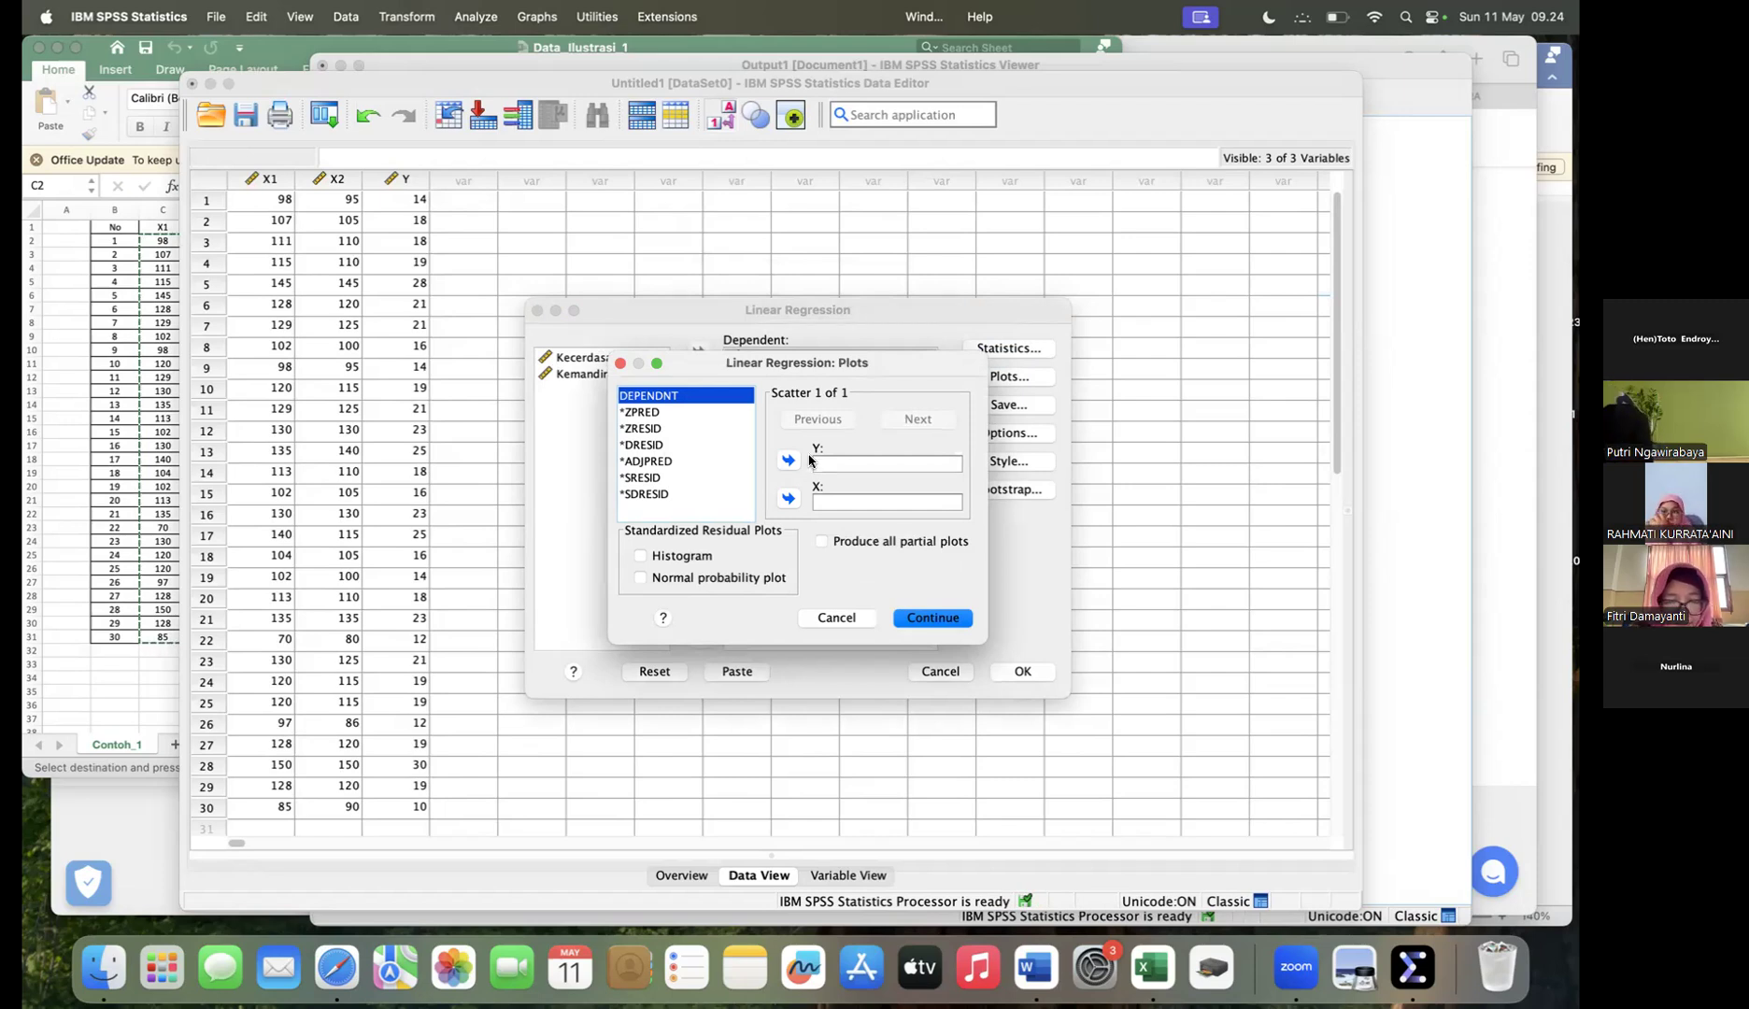
click(643, 430)
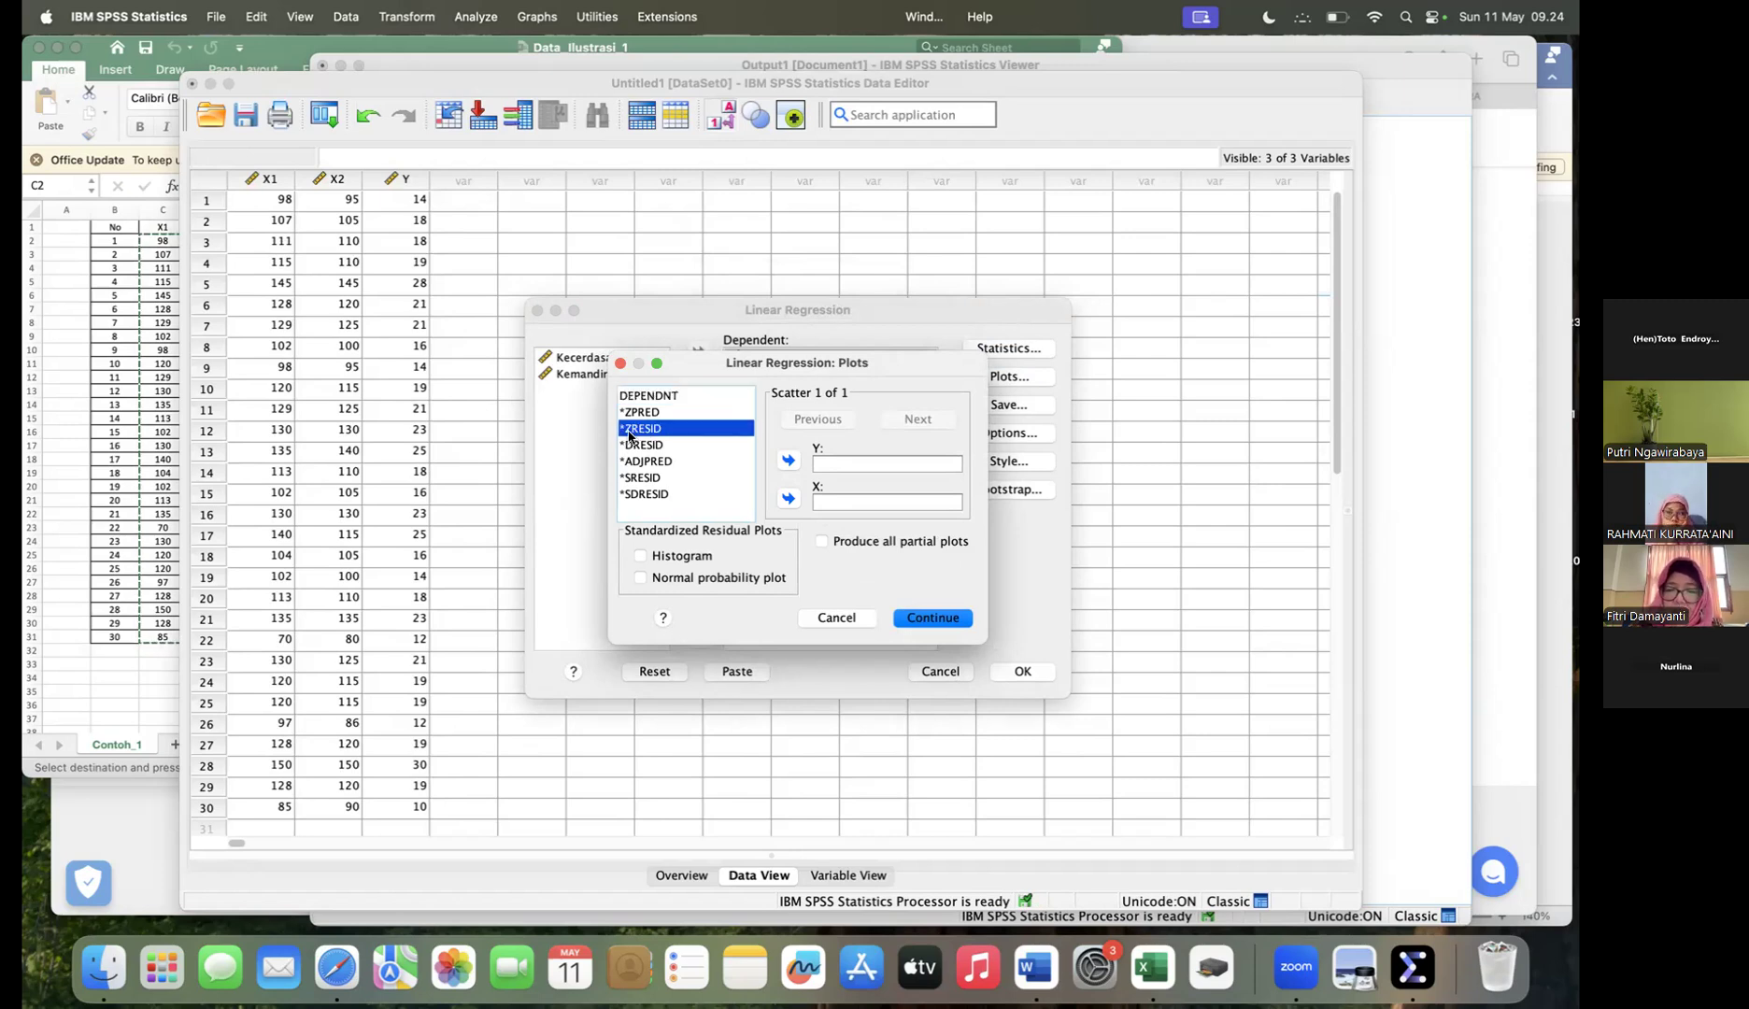
click(788, 462)
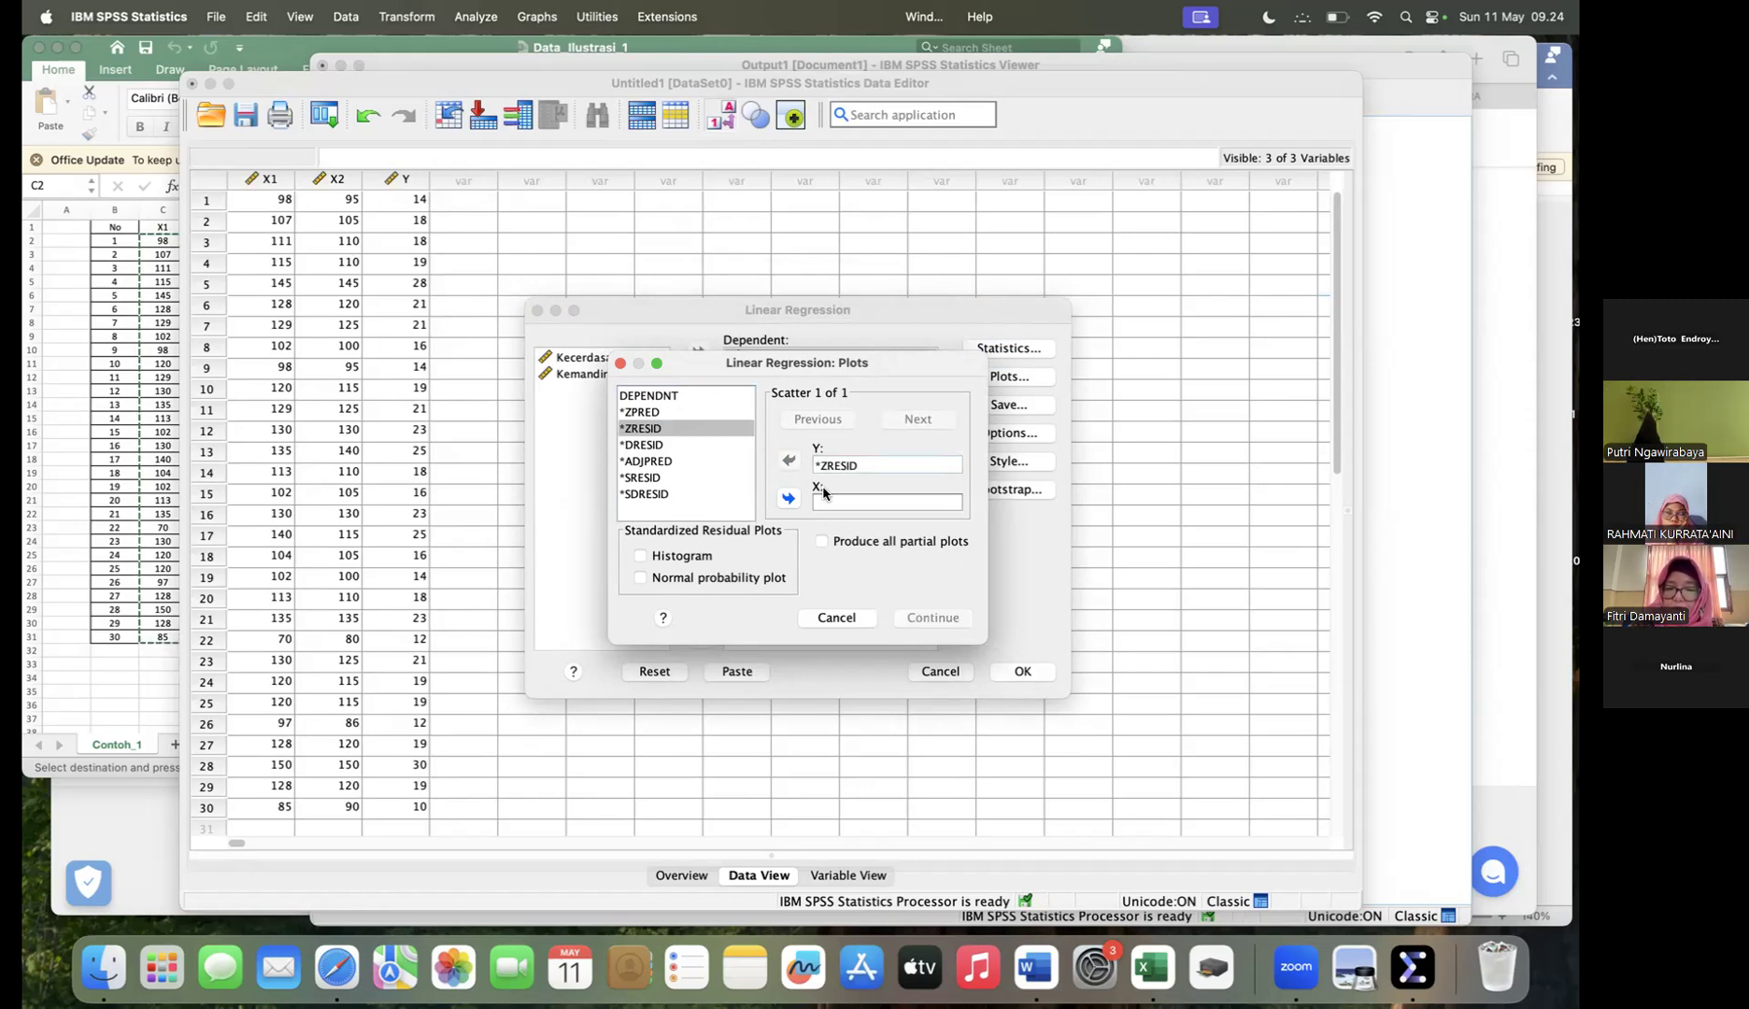
click(639, 412)
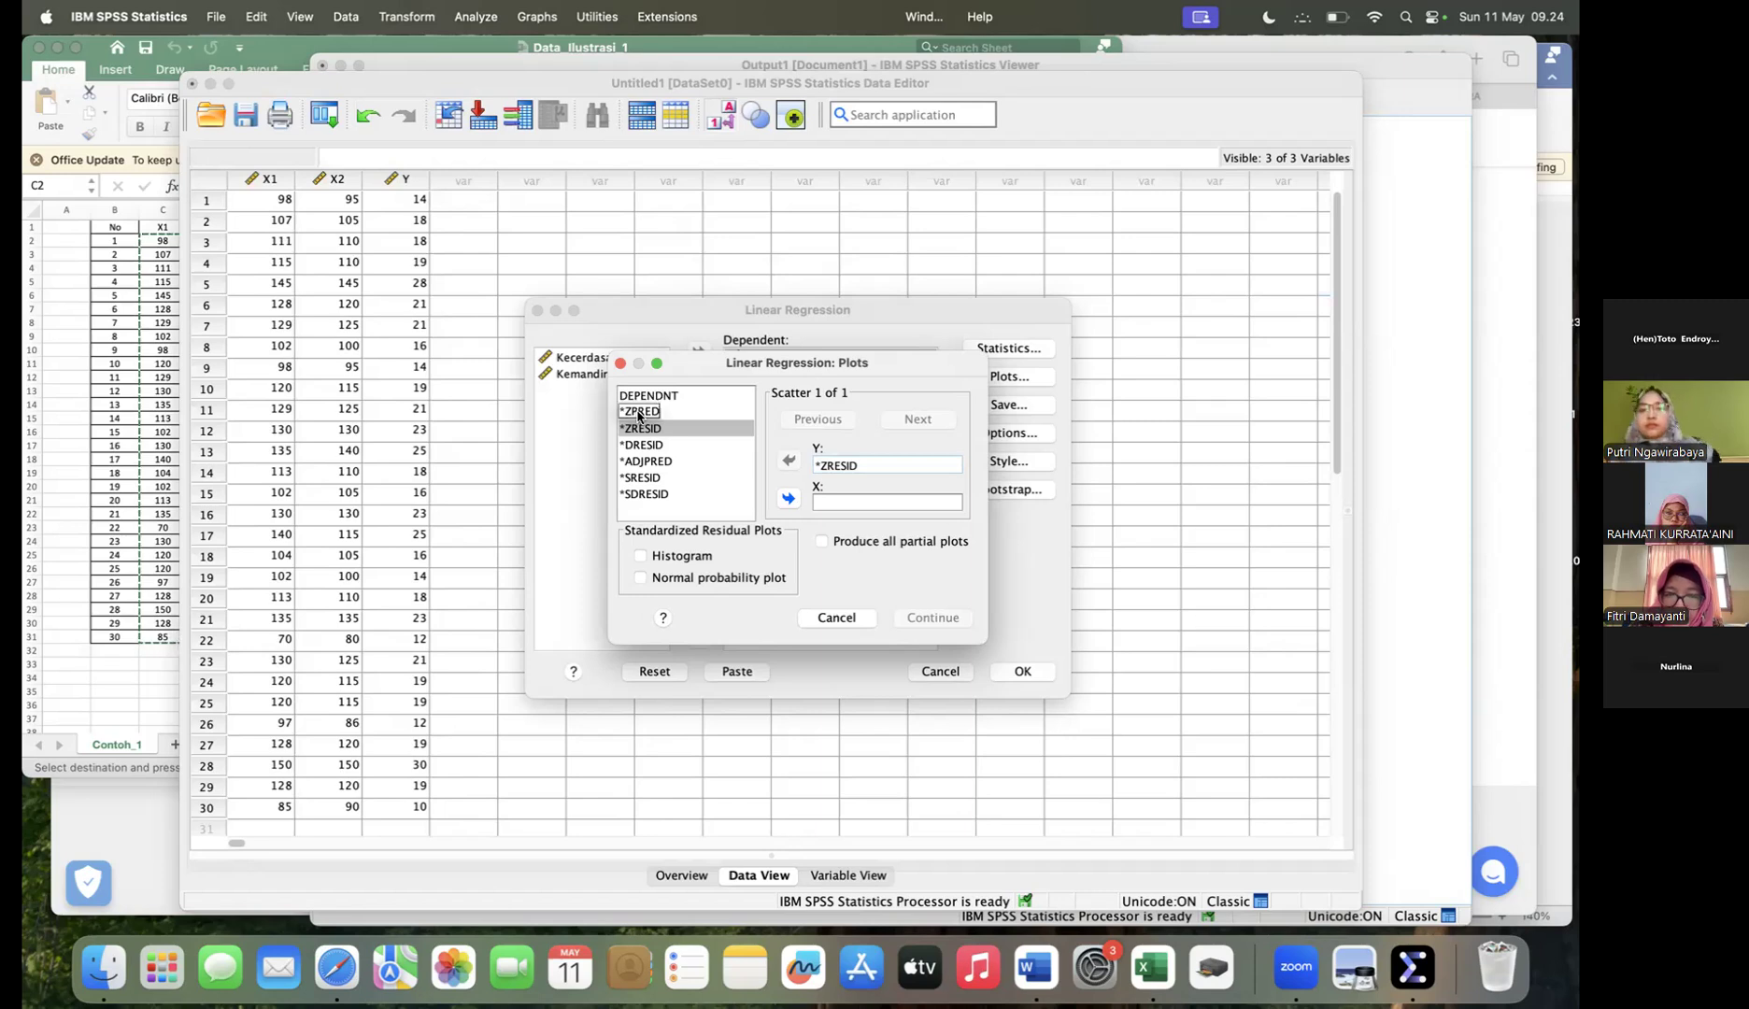
click(639, 413)
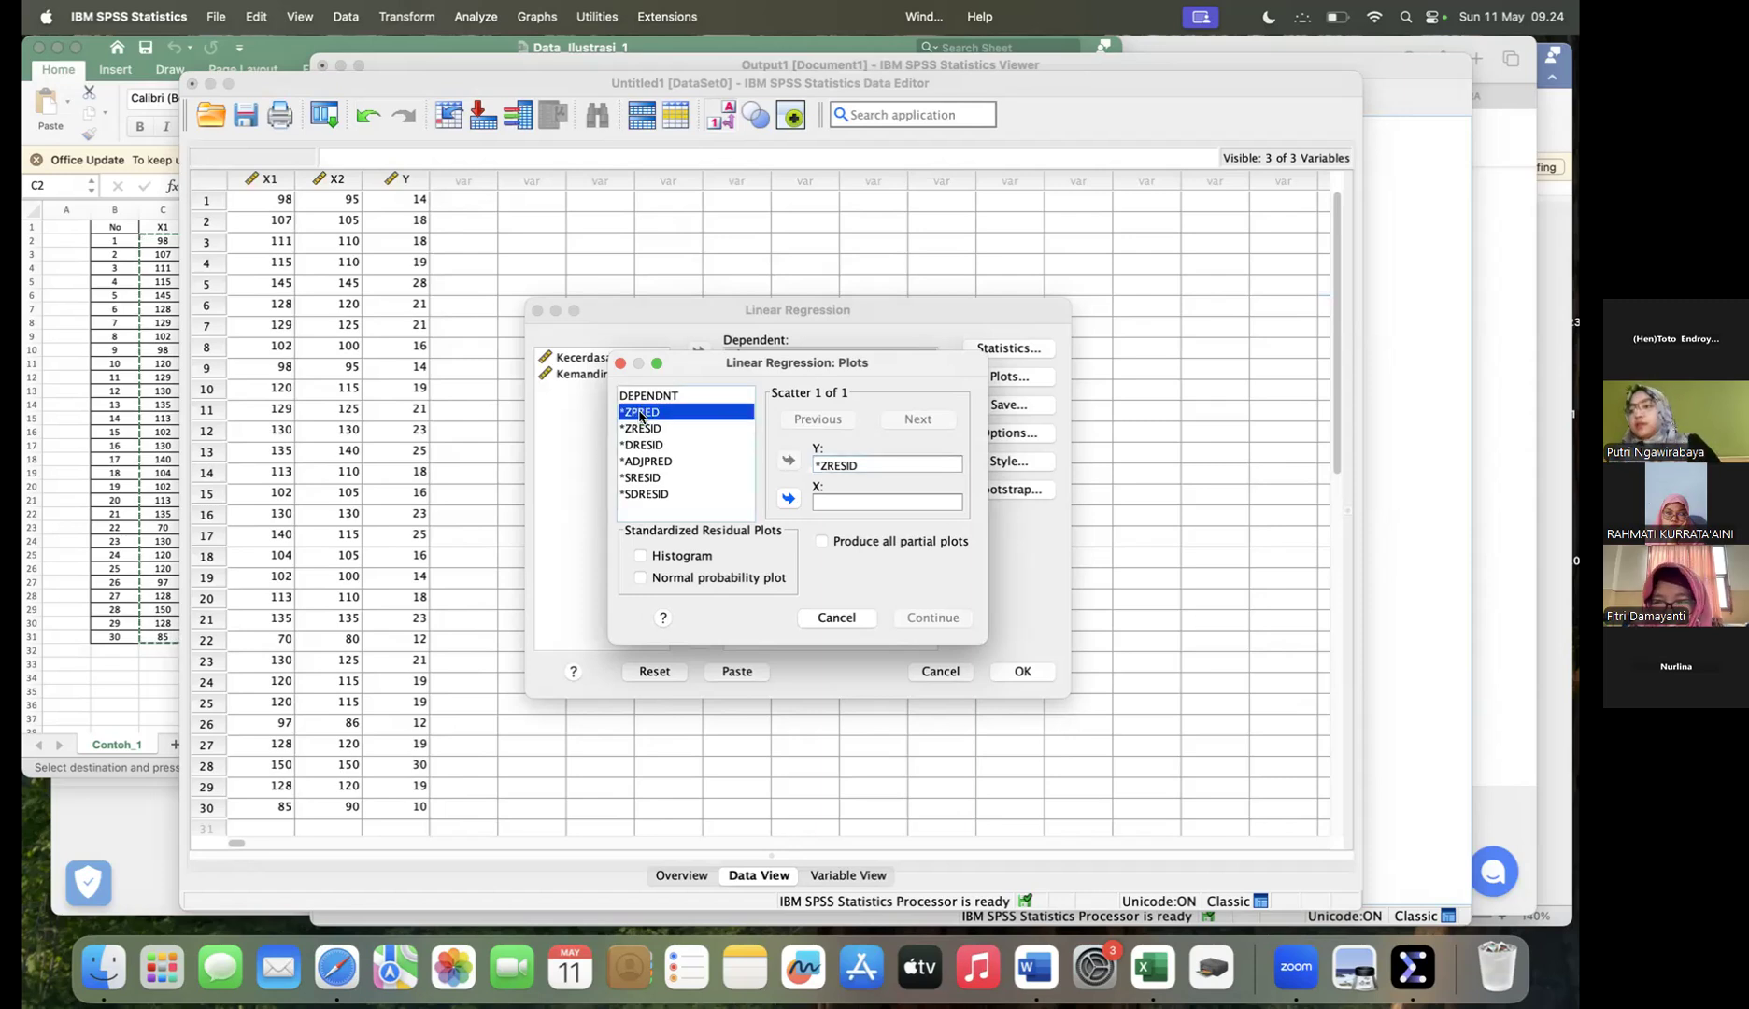
click(789, 501)
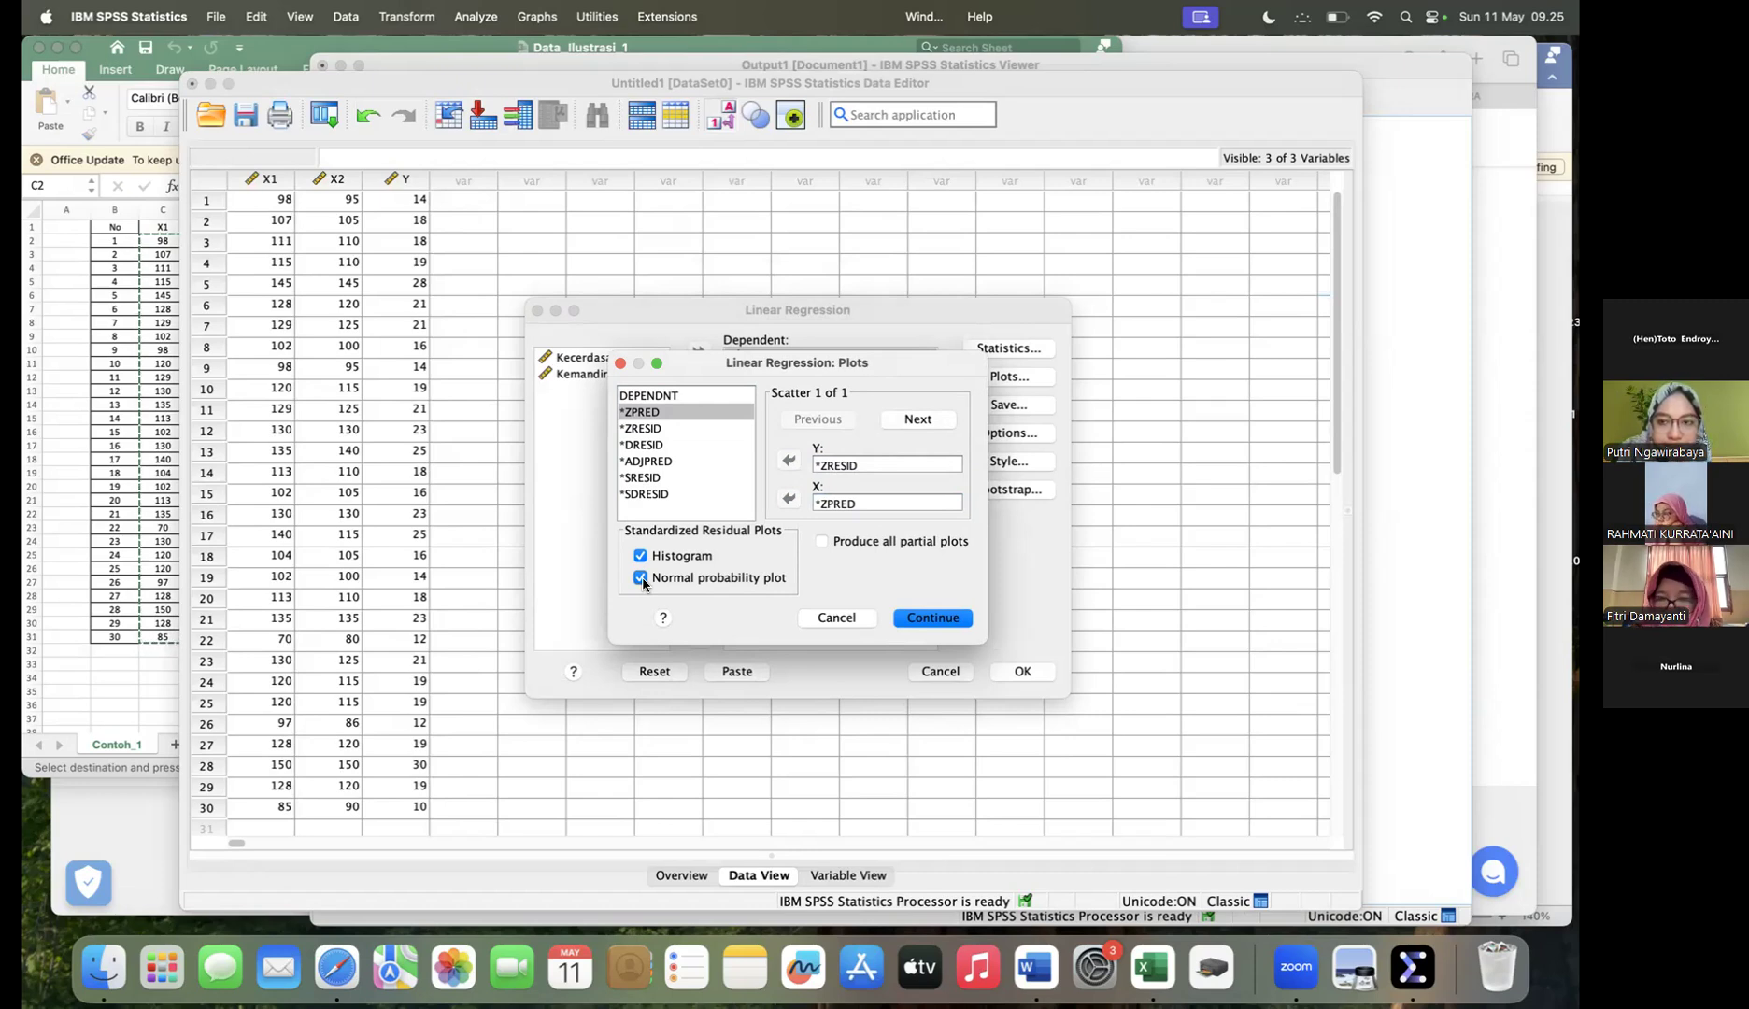
click(930, 621)
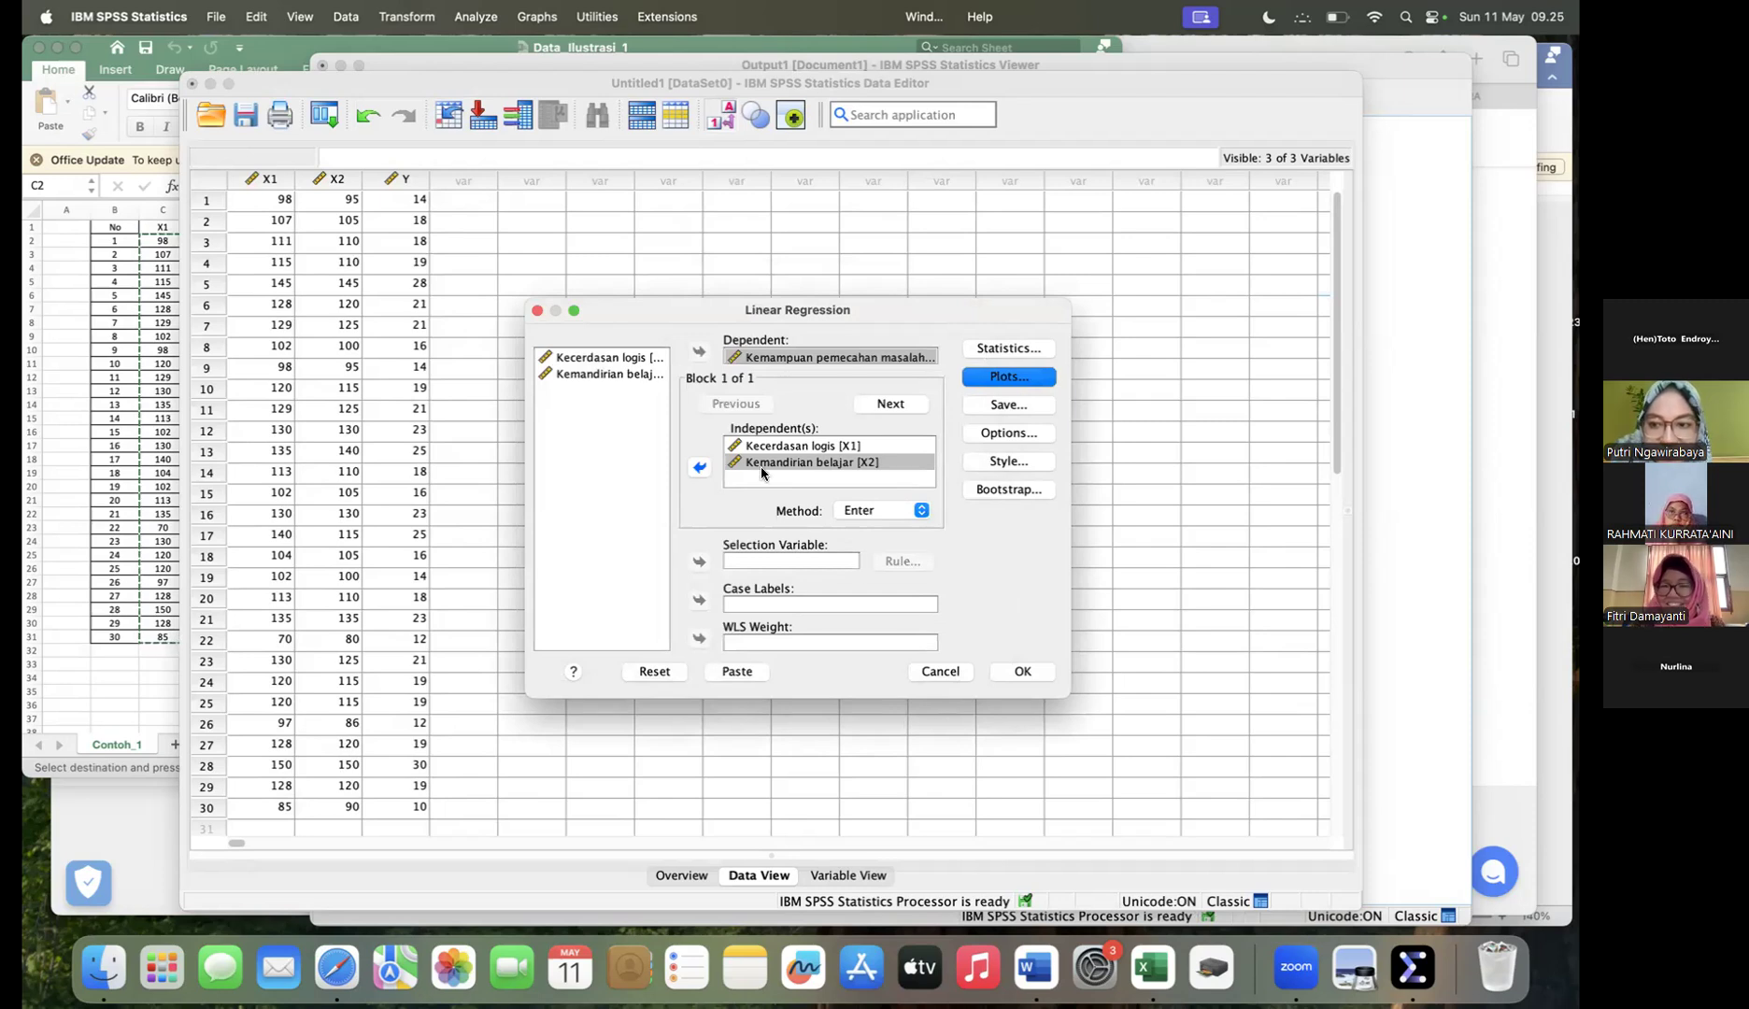
Step: Save the unstandardized and standardized residuals as new variables, keeping the covariance matrix option, and run the linear regression
click(1001, 410)
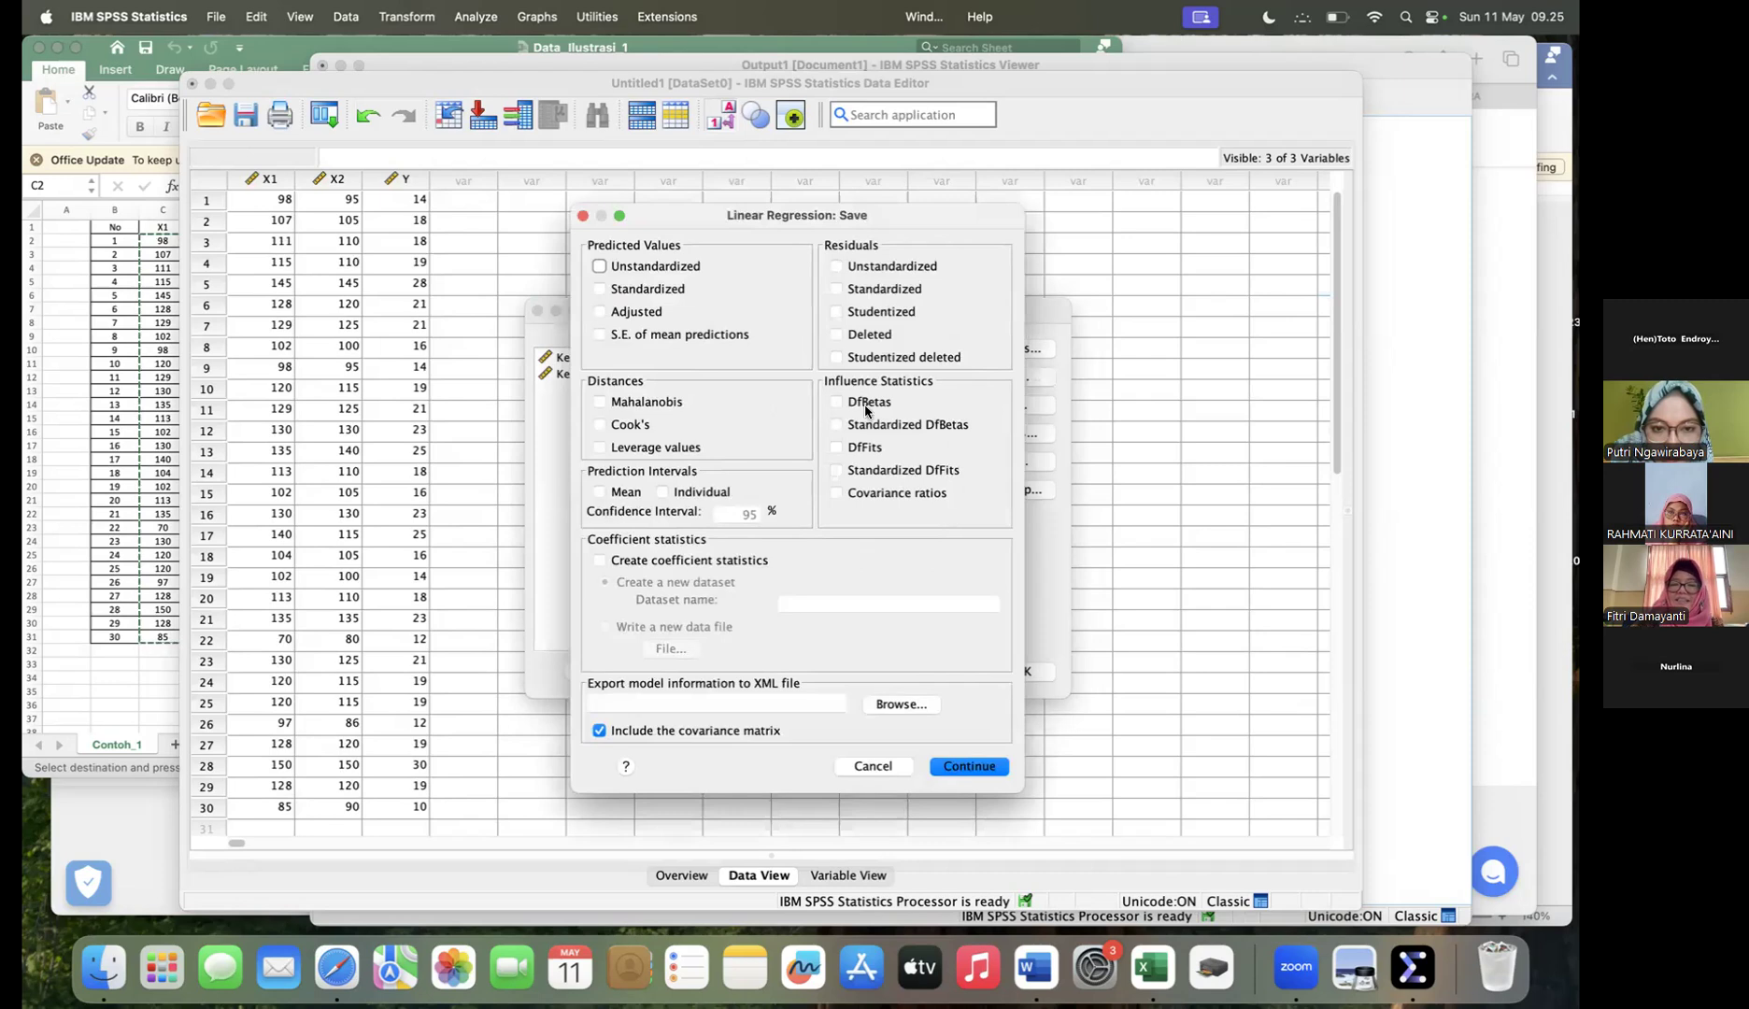
click(835, 265)
click(837, 289)
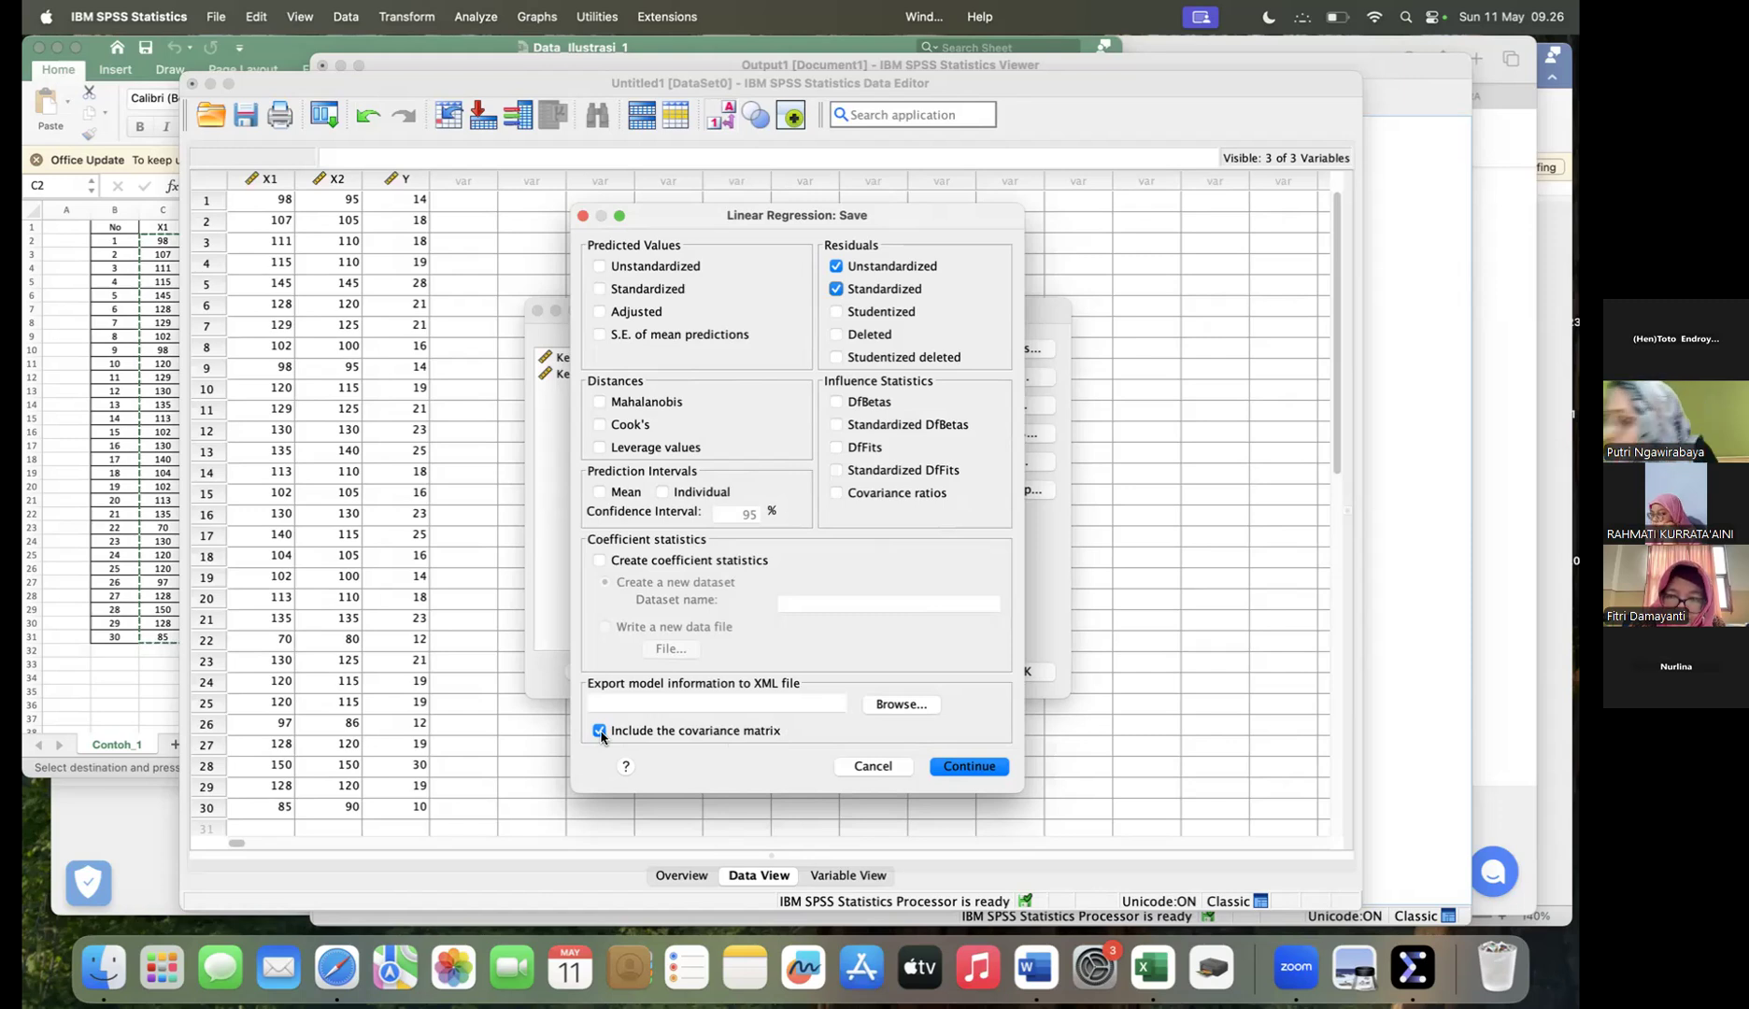
click(989, 768)
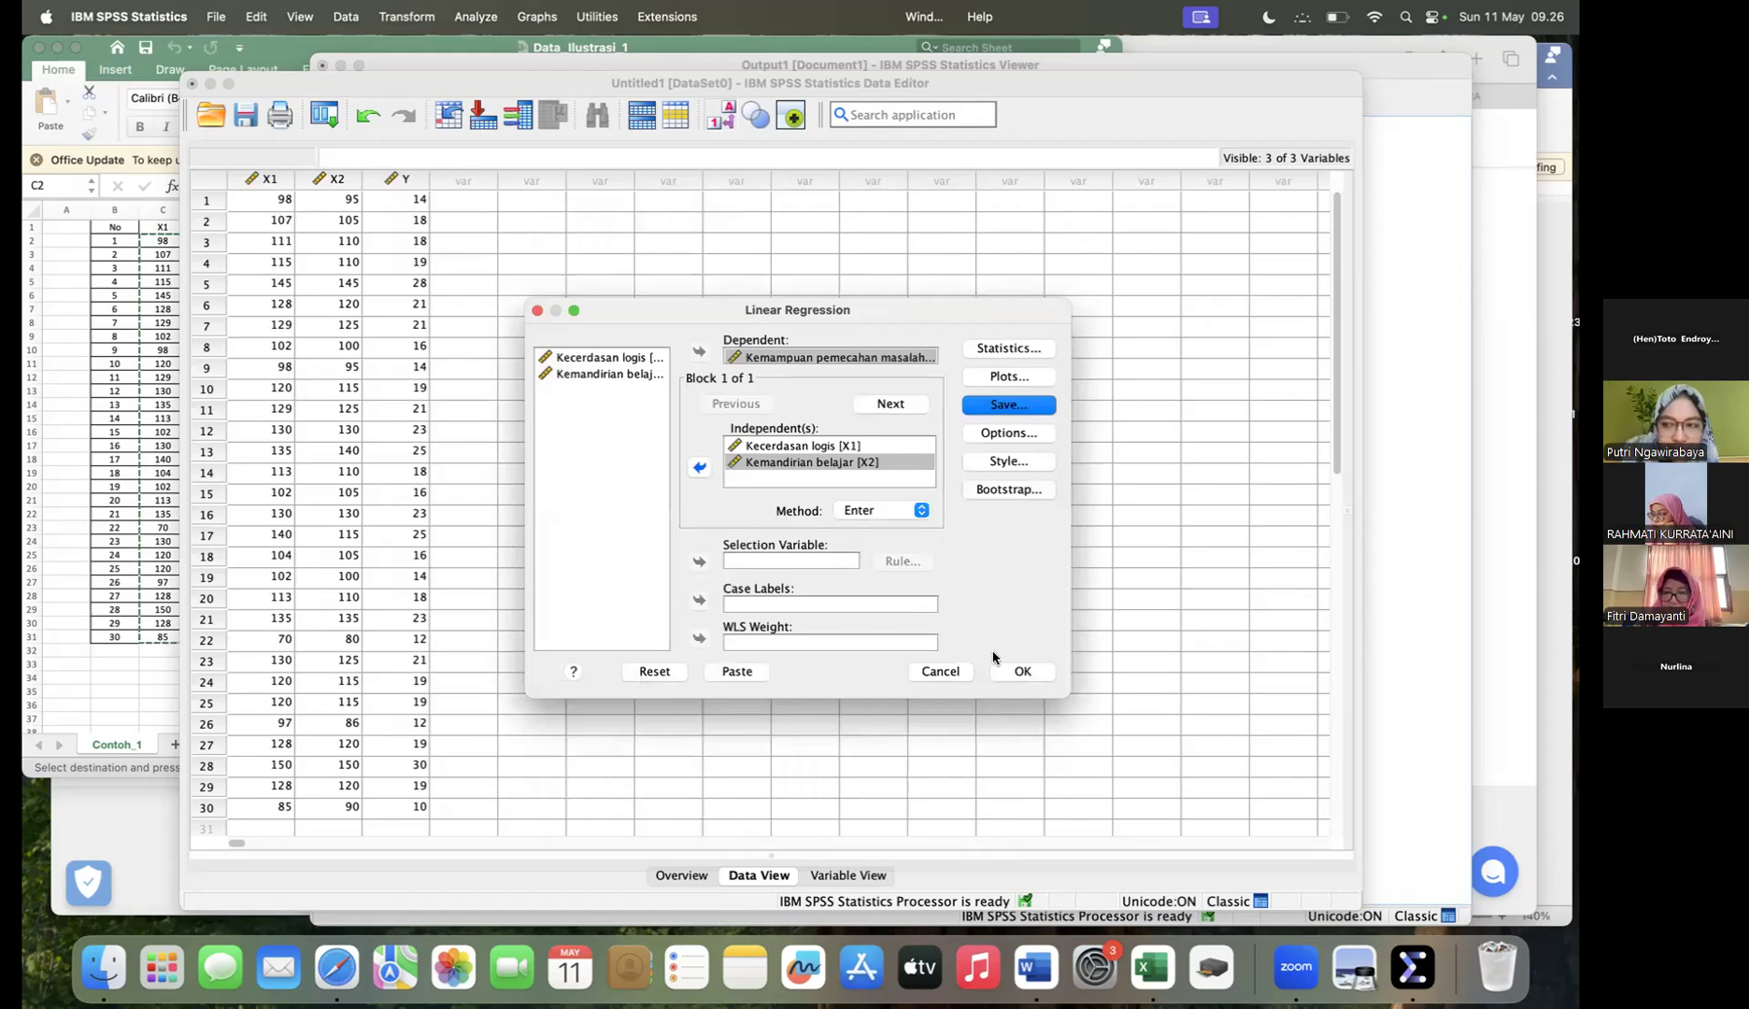
click(1008, 405)
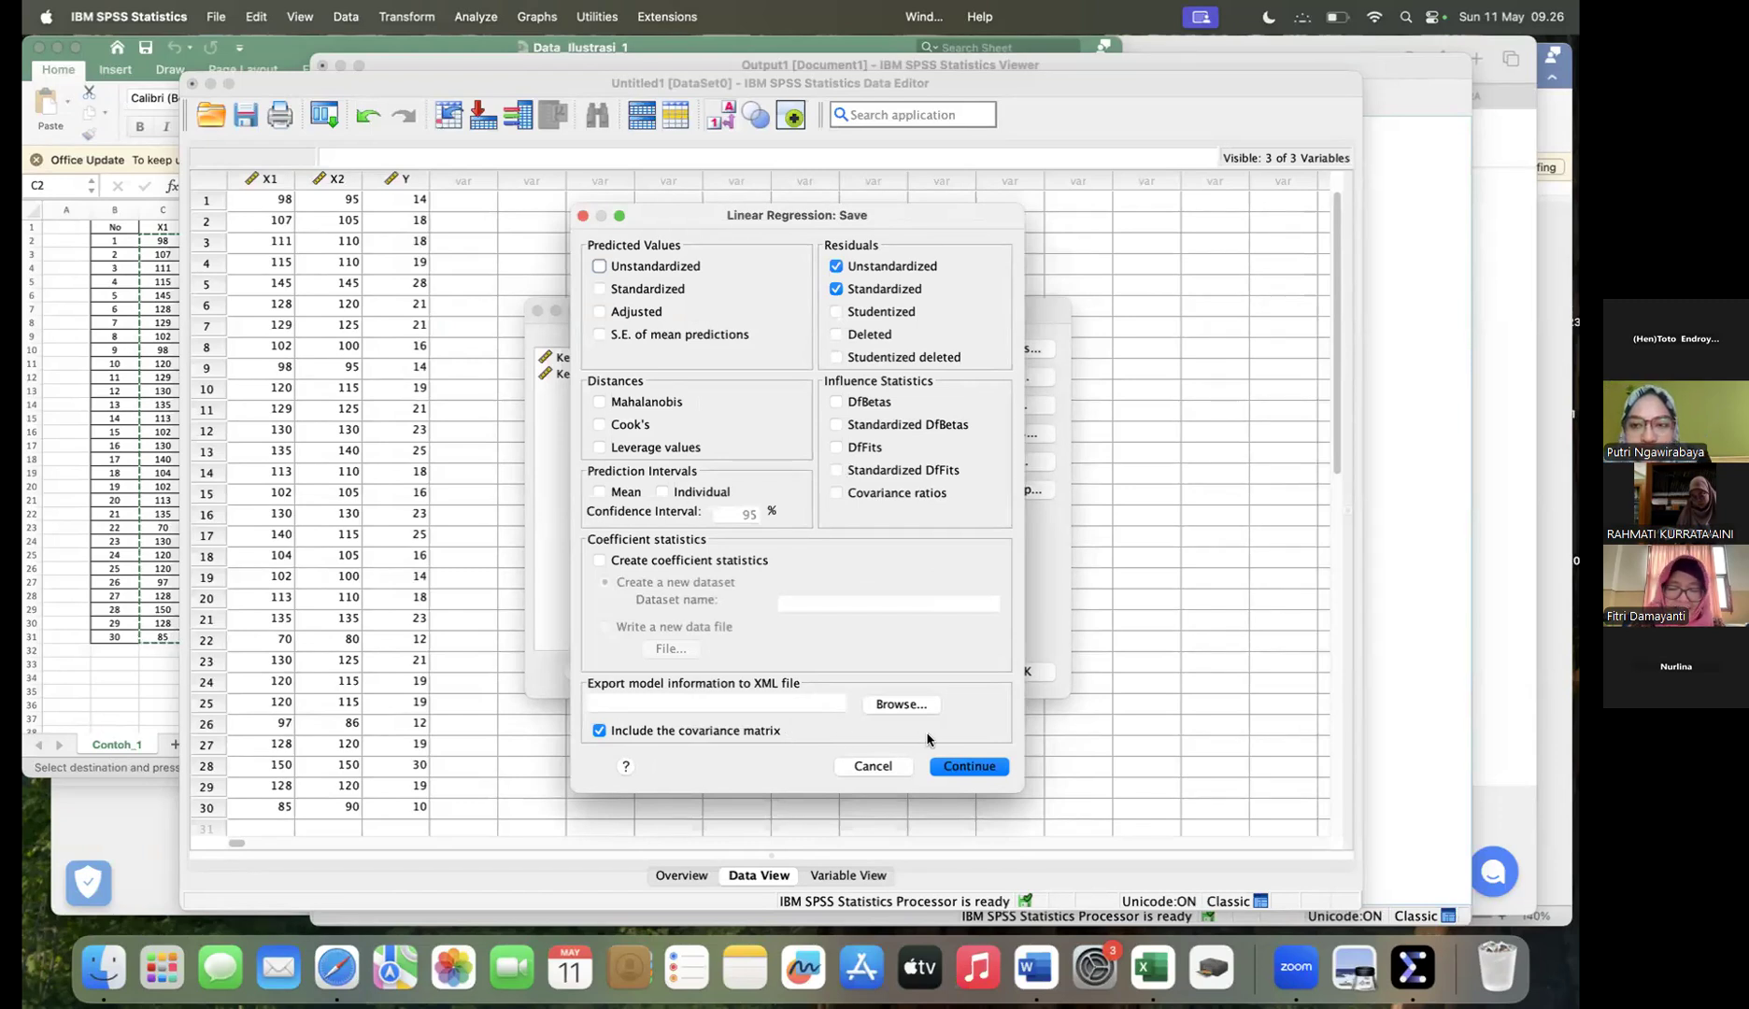
click(966, 766)
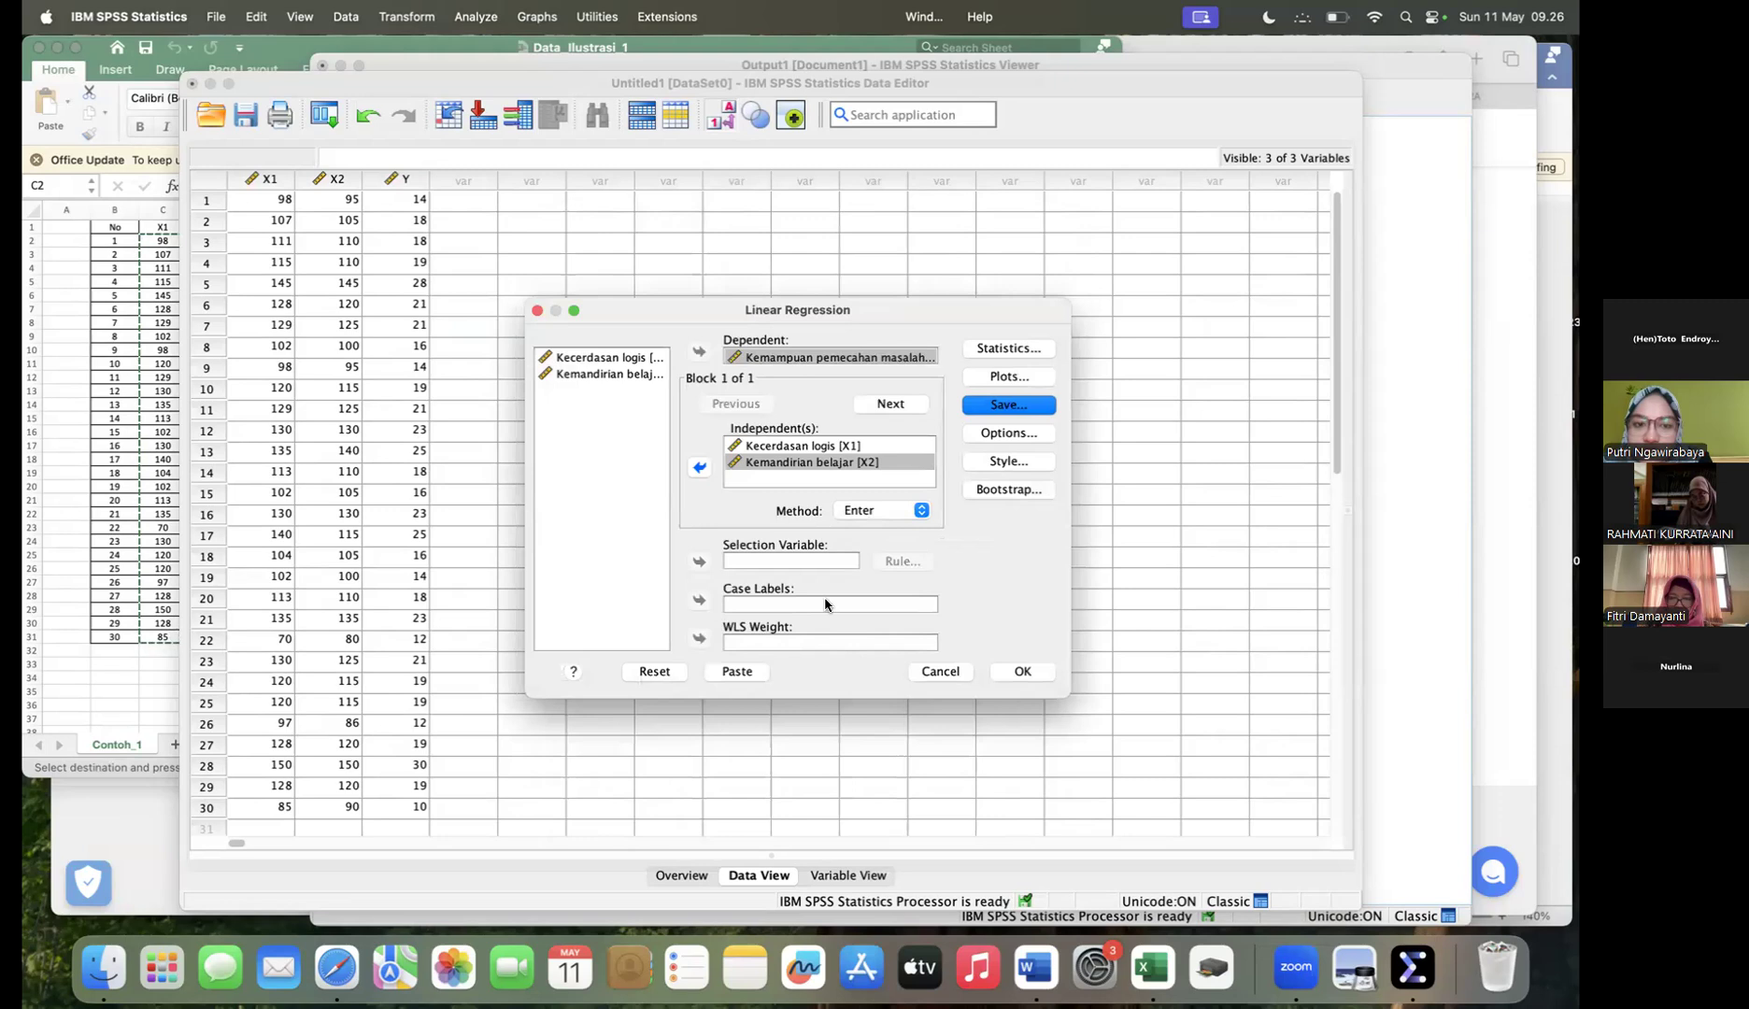
click(1021, 673)
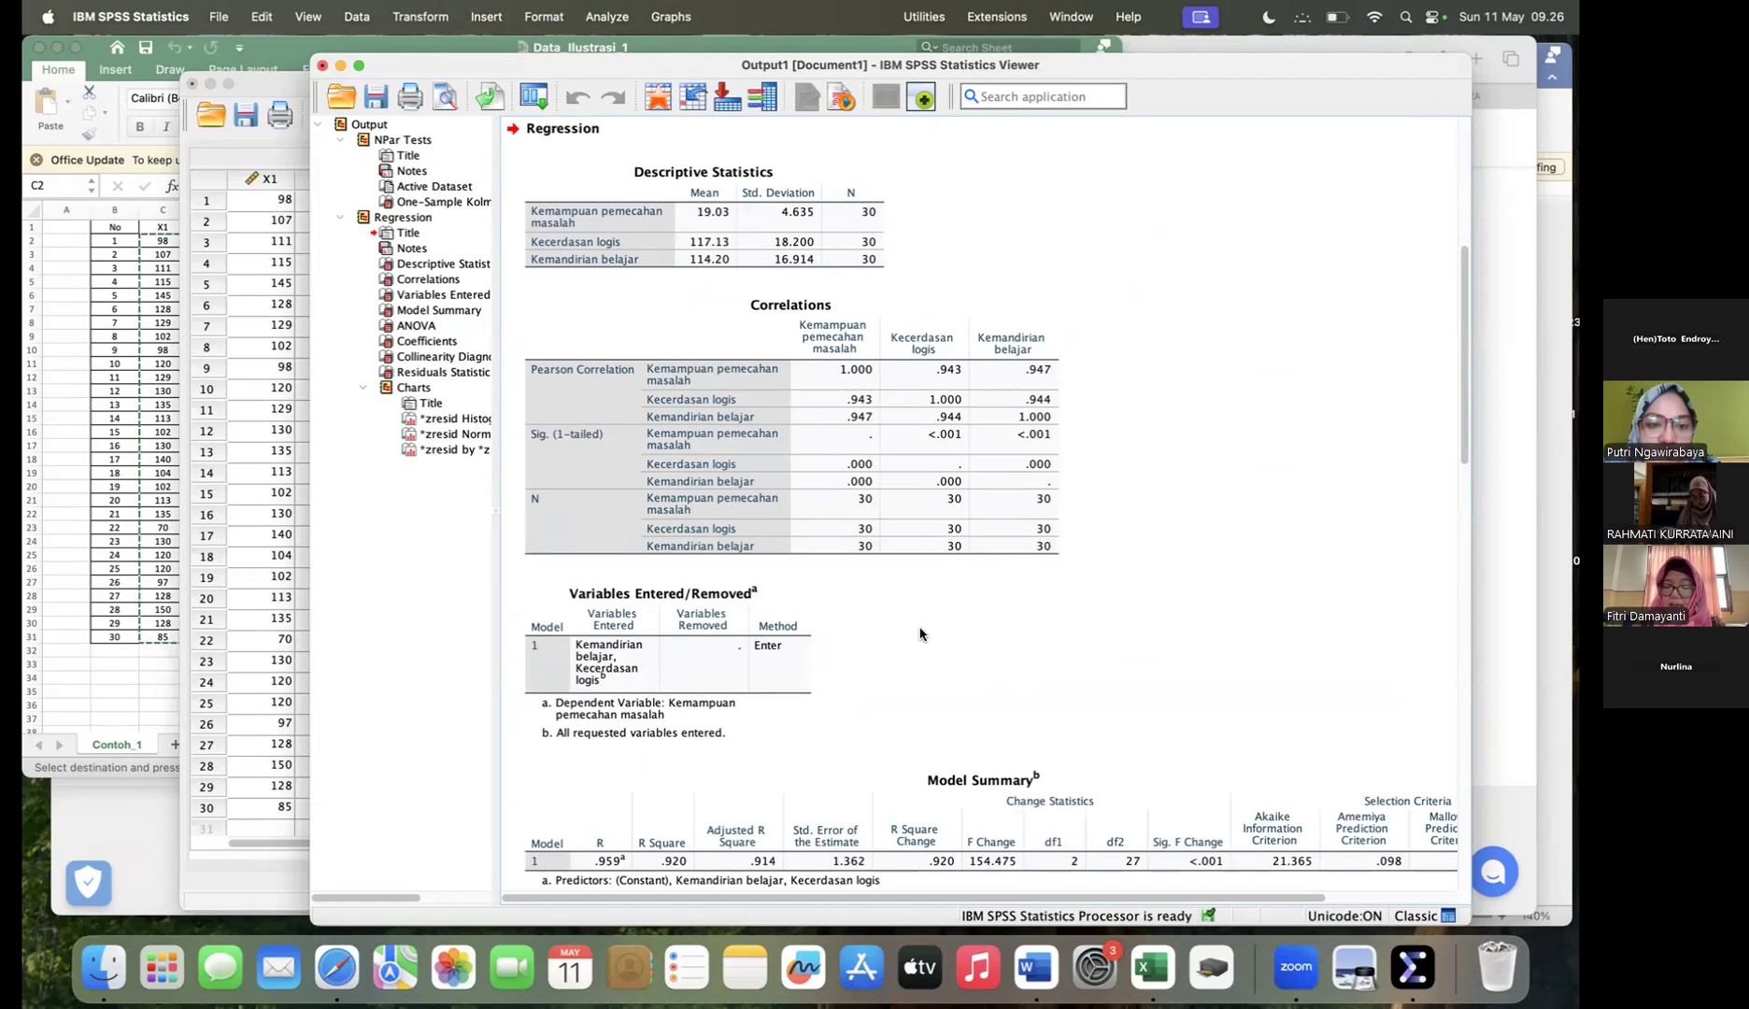
Step: Examine the regression output tables, including Correlations, Model Summary, ANOVA and Coefficients with the collinearity statistics
scroll(921, 634, down, 5)
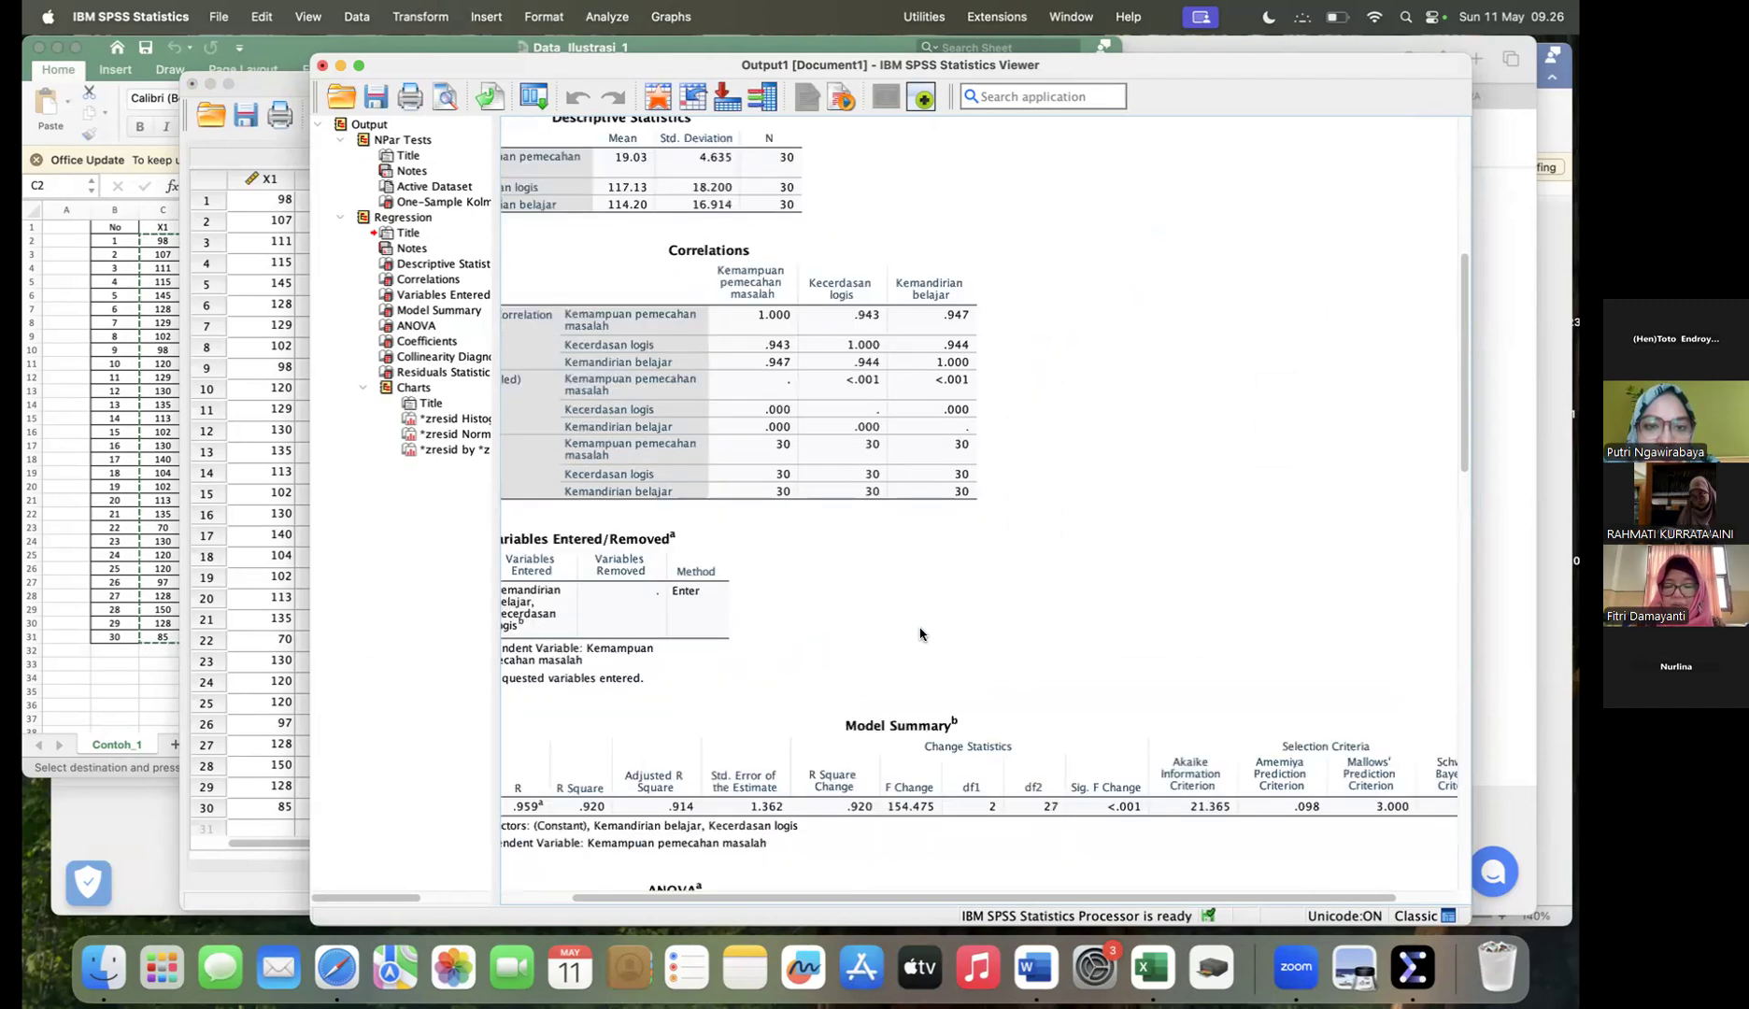
scroll(921, 634, down, 1)
scroll(921, 633, right, 1)
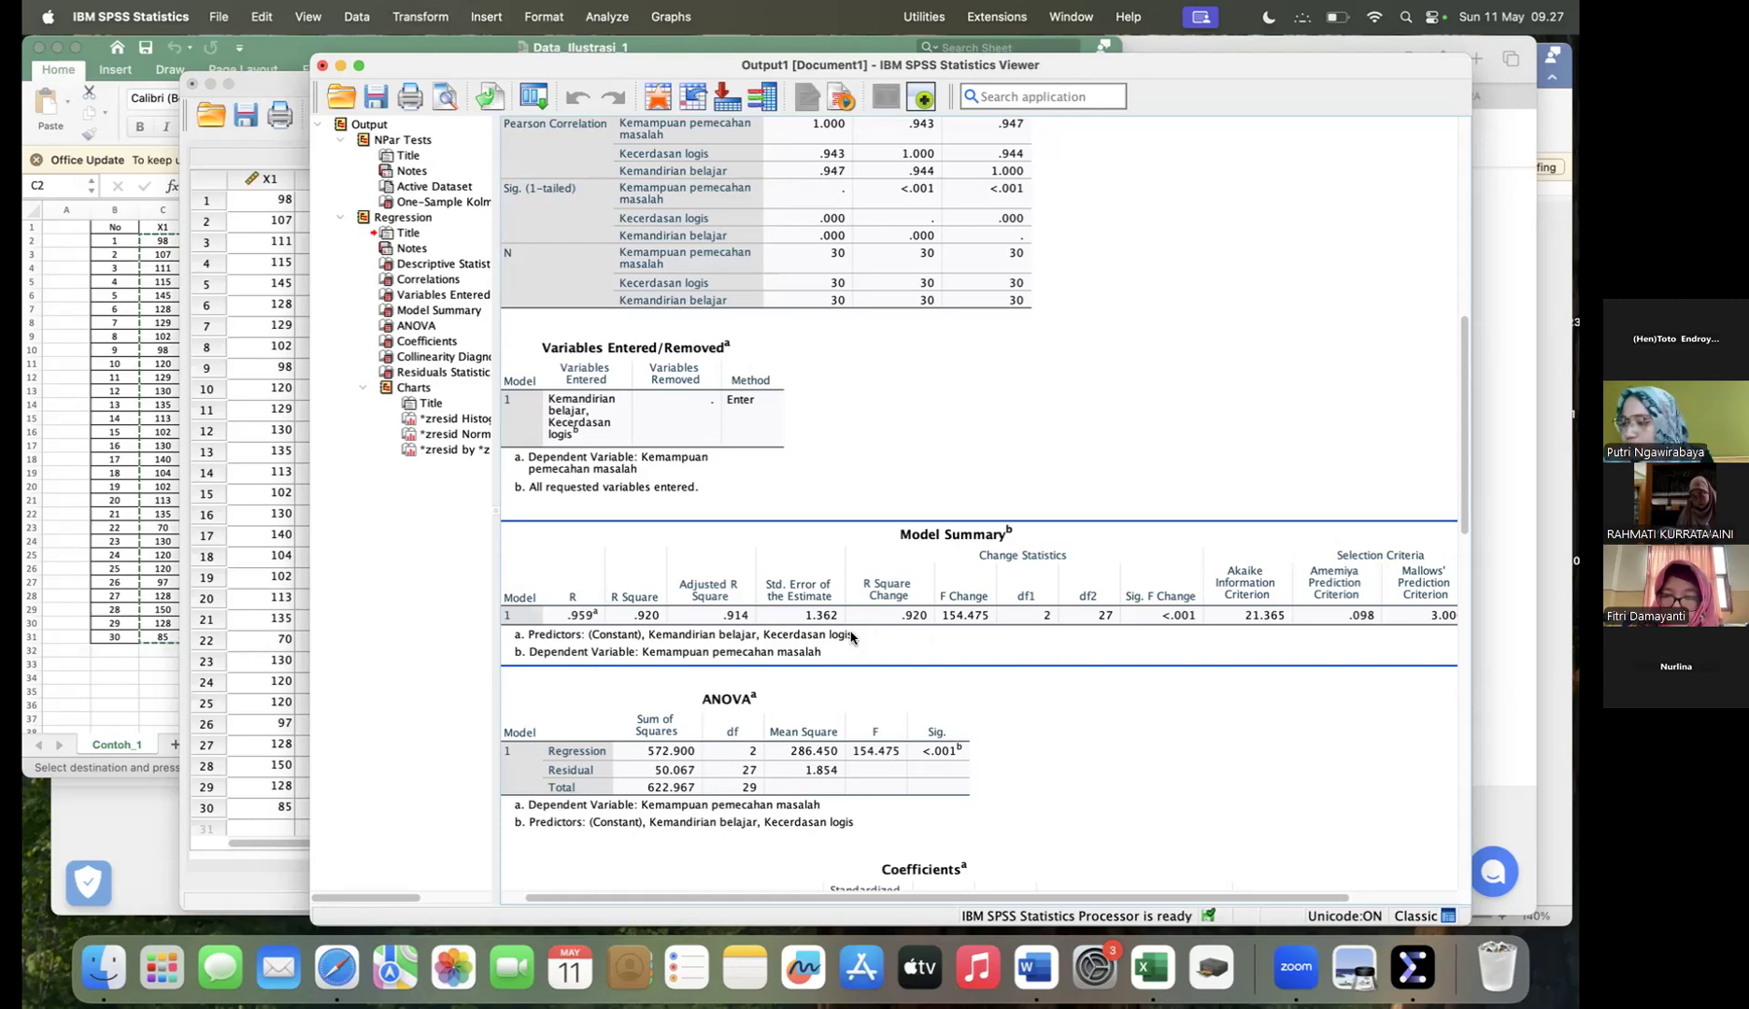
scroll(887, 675, down, 5)
scroll(887, 675, left, 1)
scroll(888, 673, down, 4)
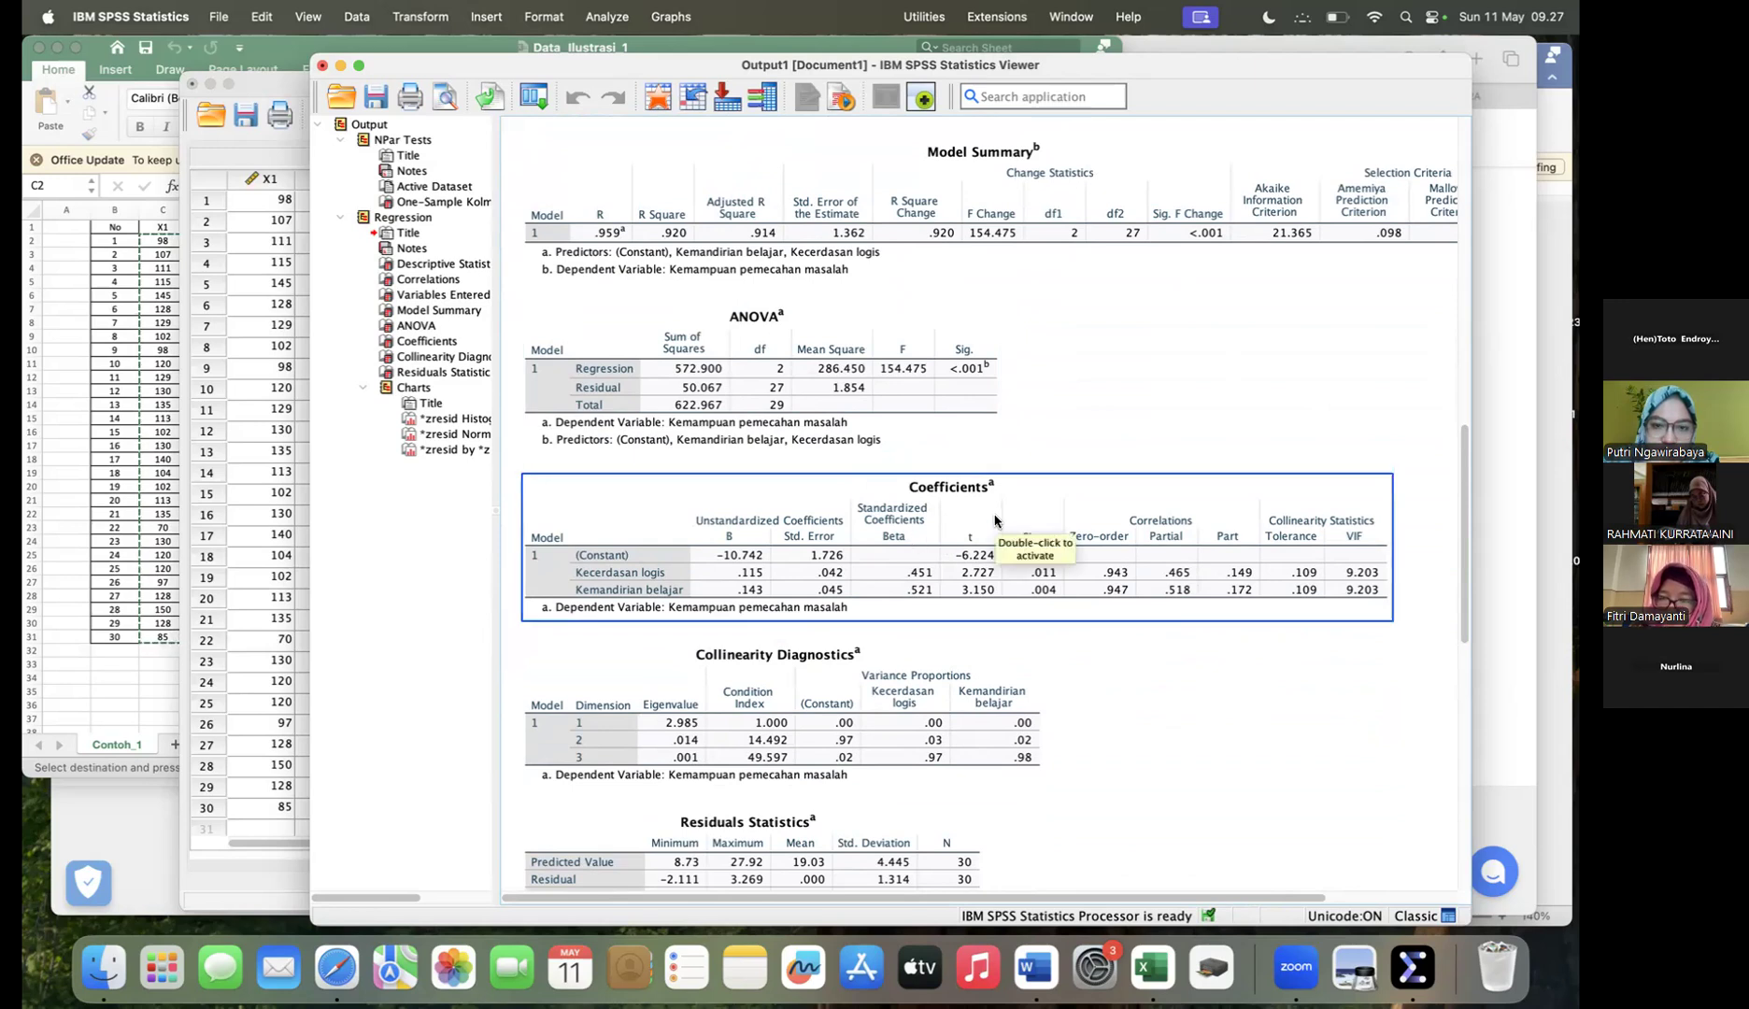
scroll(993, 521, up, 2)
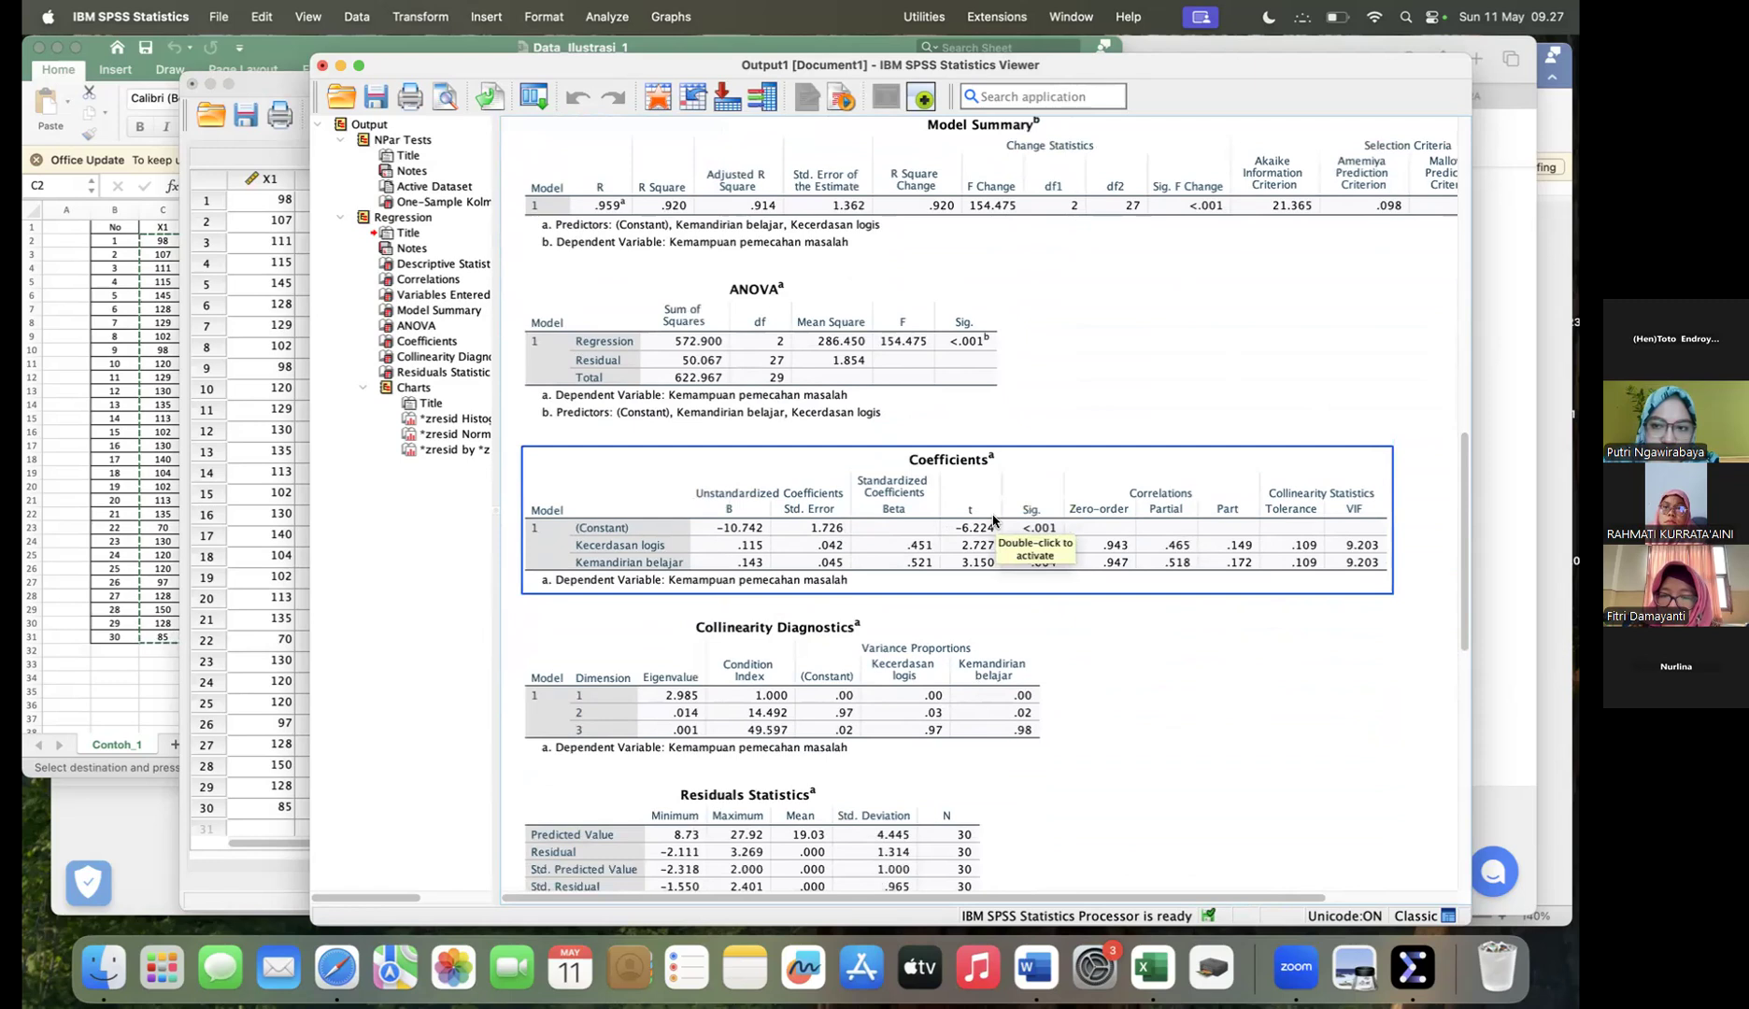
scroll(993, 521, right, 2)
scroll(993, 521, left, 2)
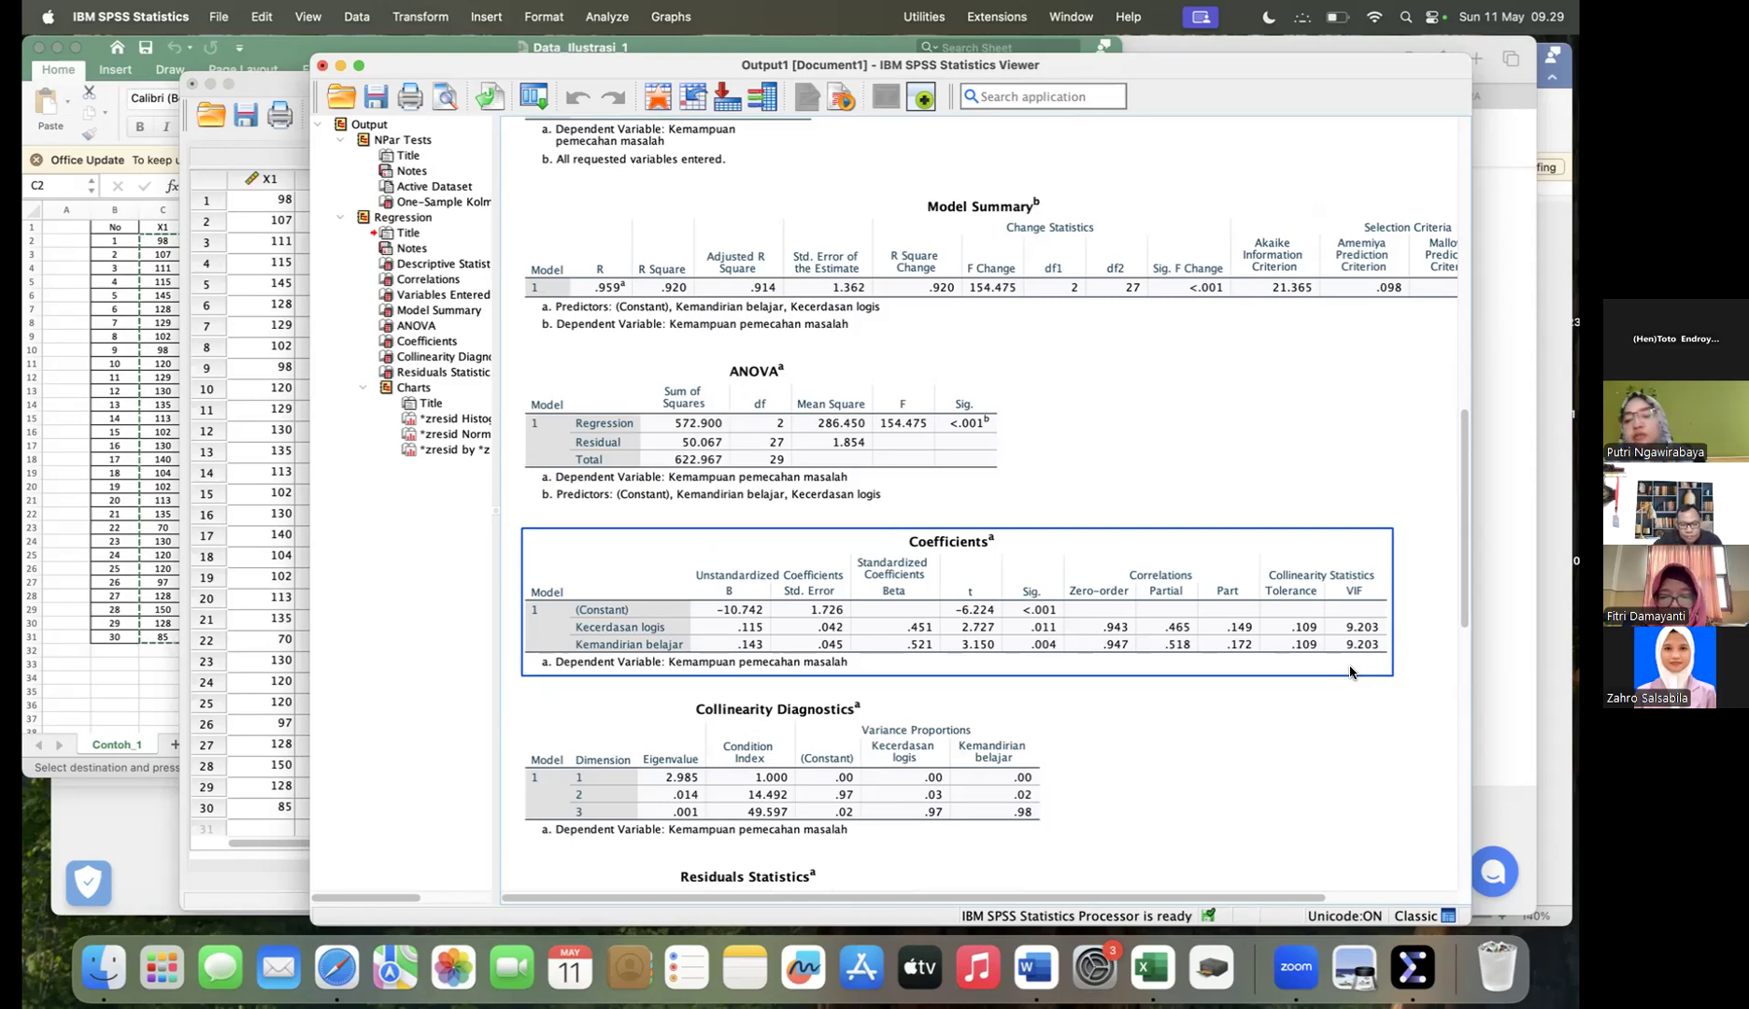
Step: Review the residual statistics and the histogram, normal P-P plot and scatterplot of the standardized residuals
scroll(1351, 671, down, 10)
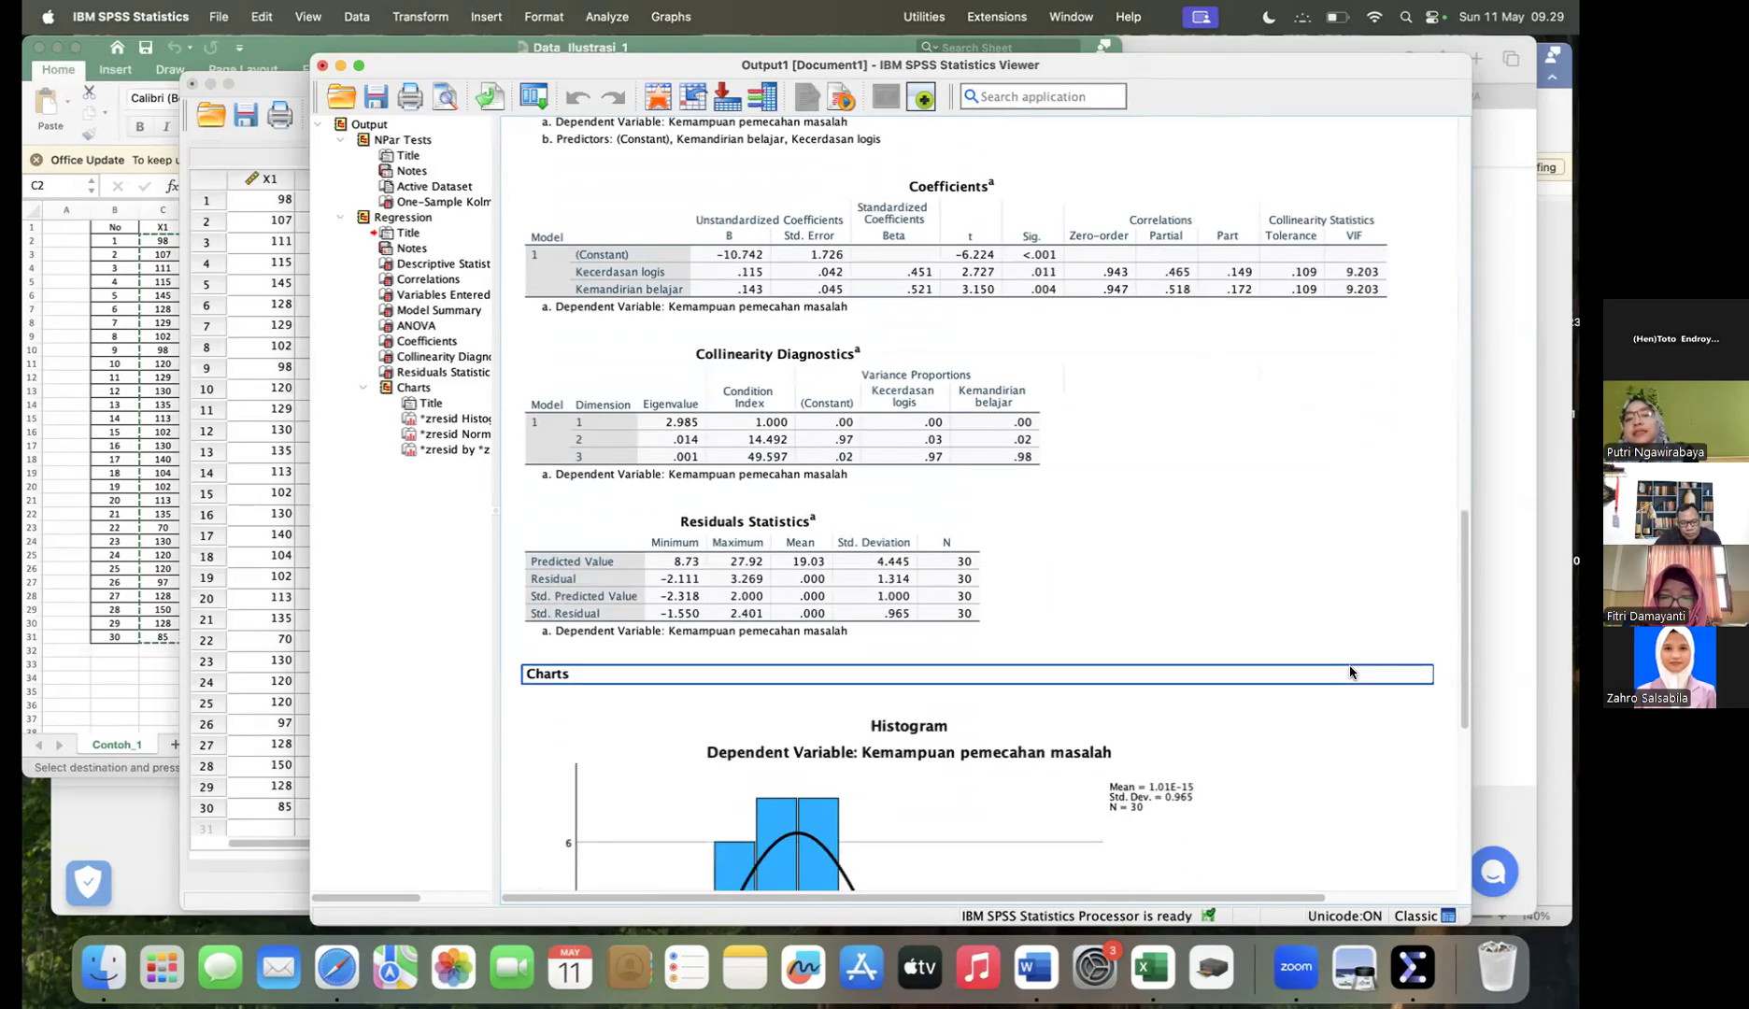
scroll(1351, 667, down, 5)
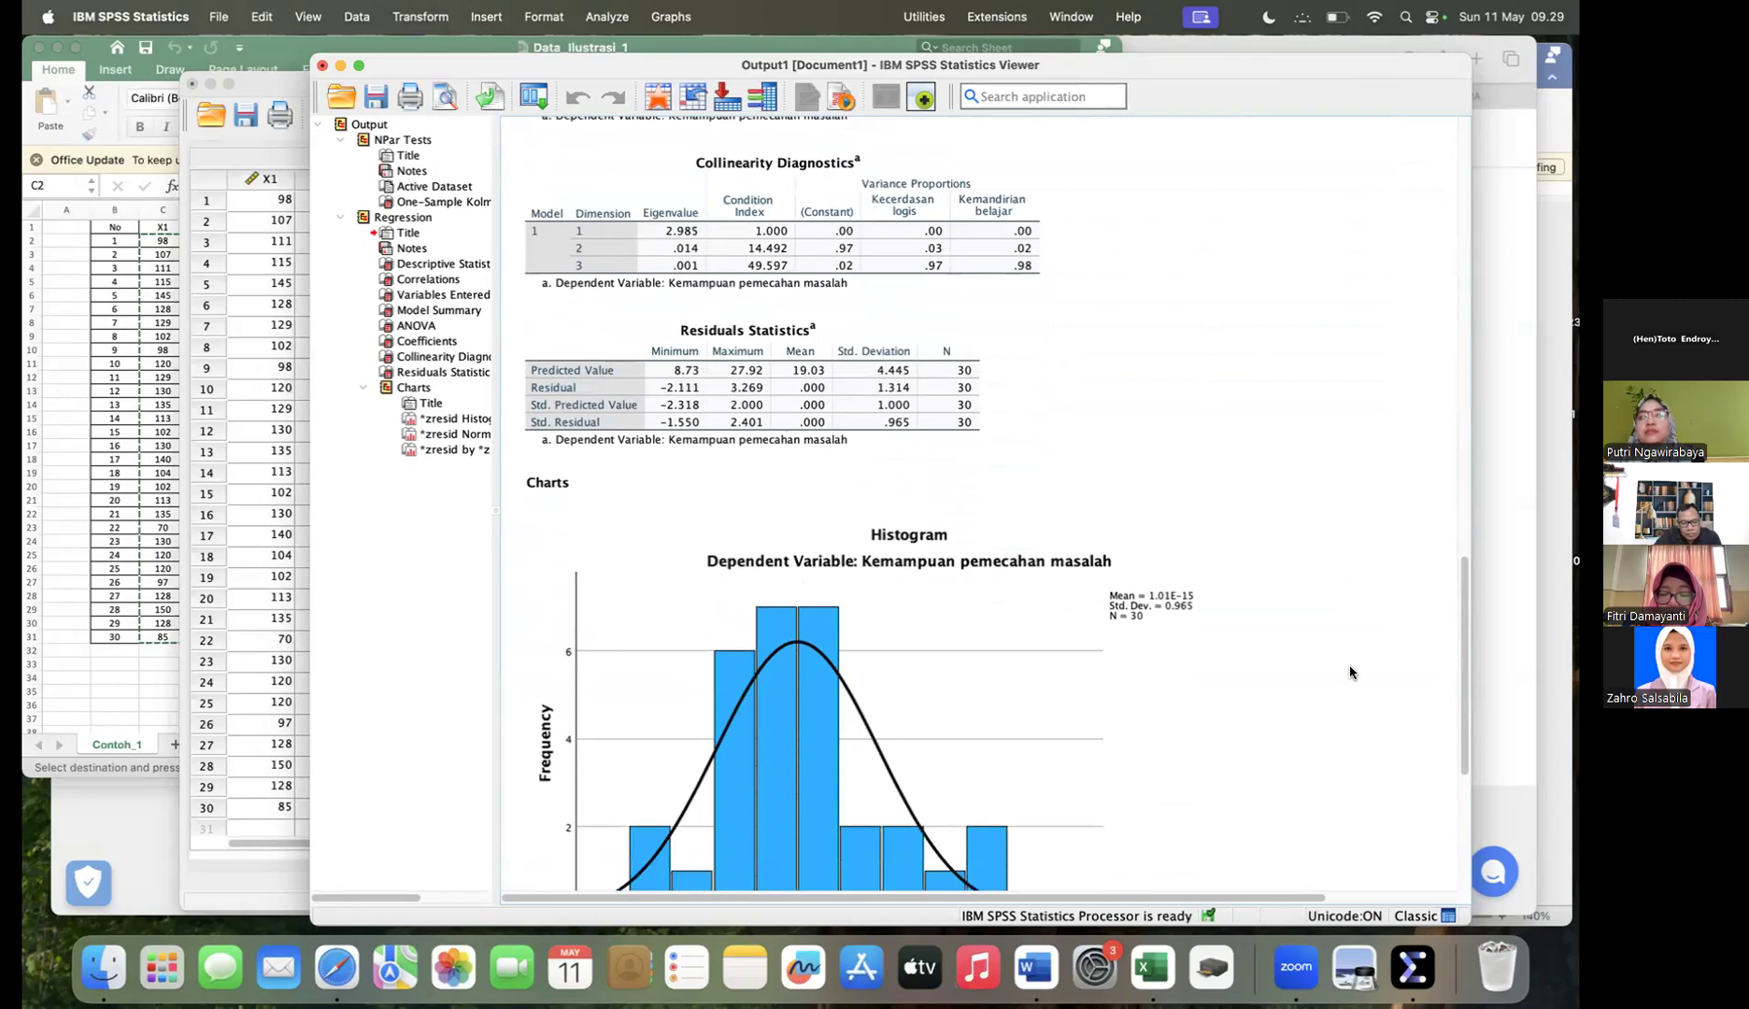
scroll(1350, 672, down, 10)
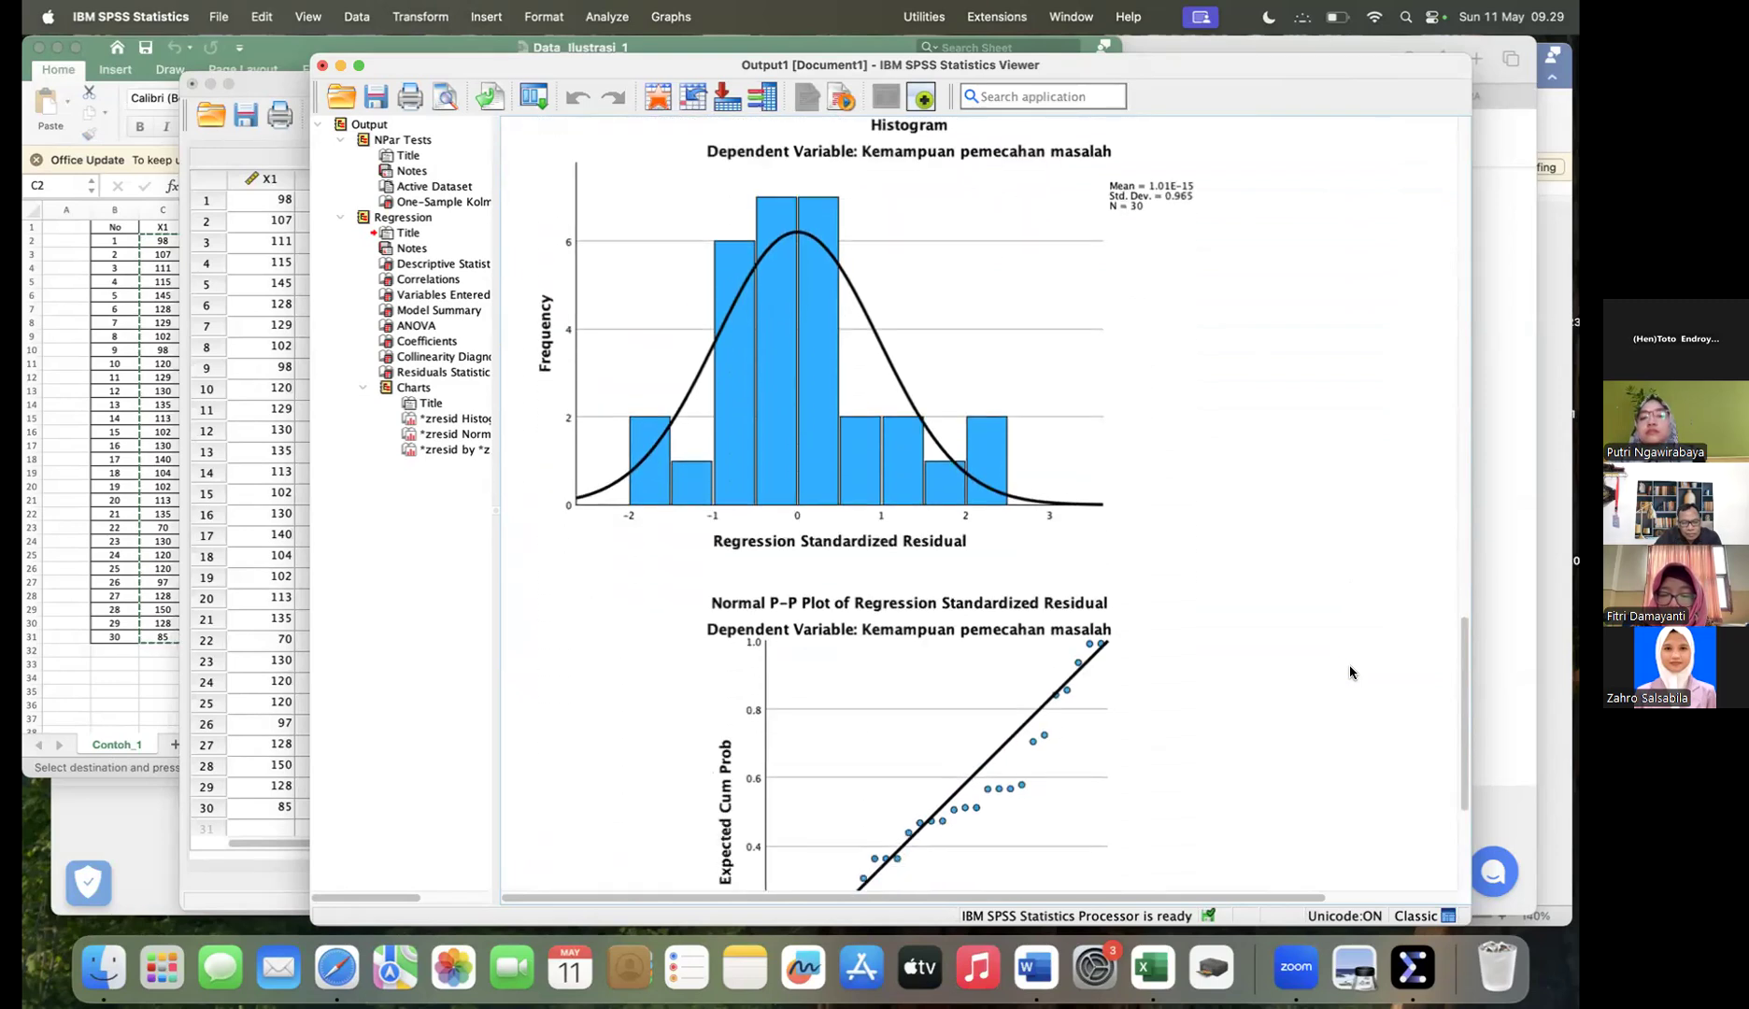
scroll(1349, 672, down, 3)
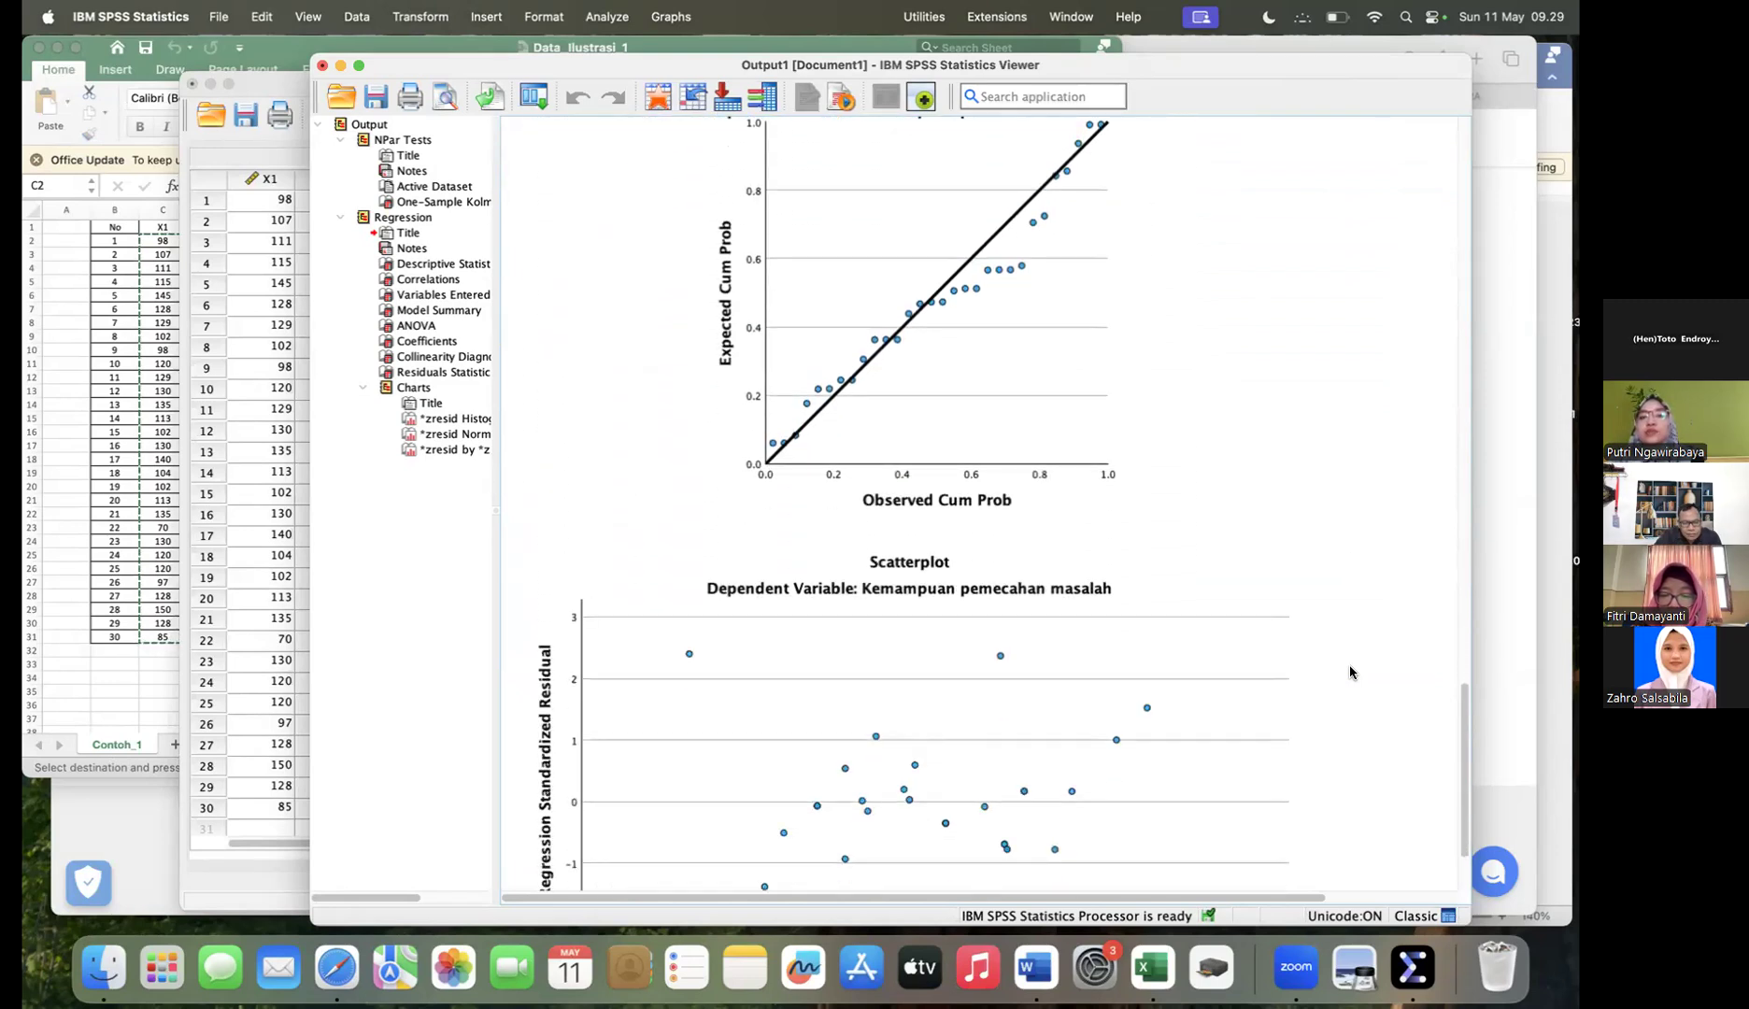
scroll(1351, 672, down, 5)
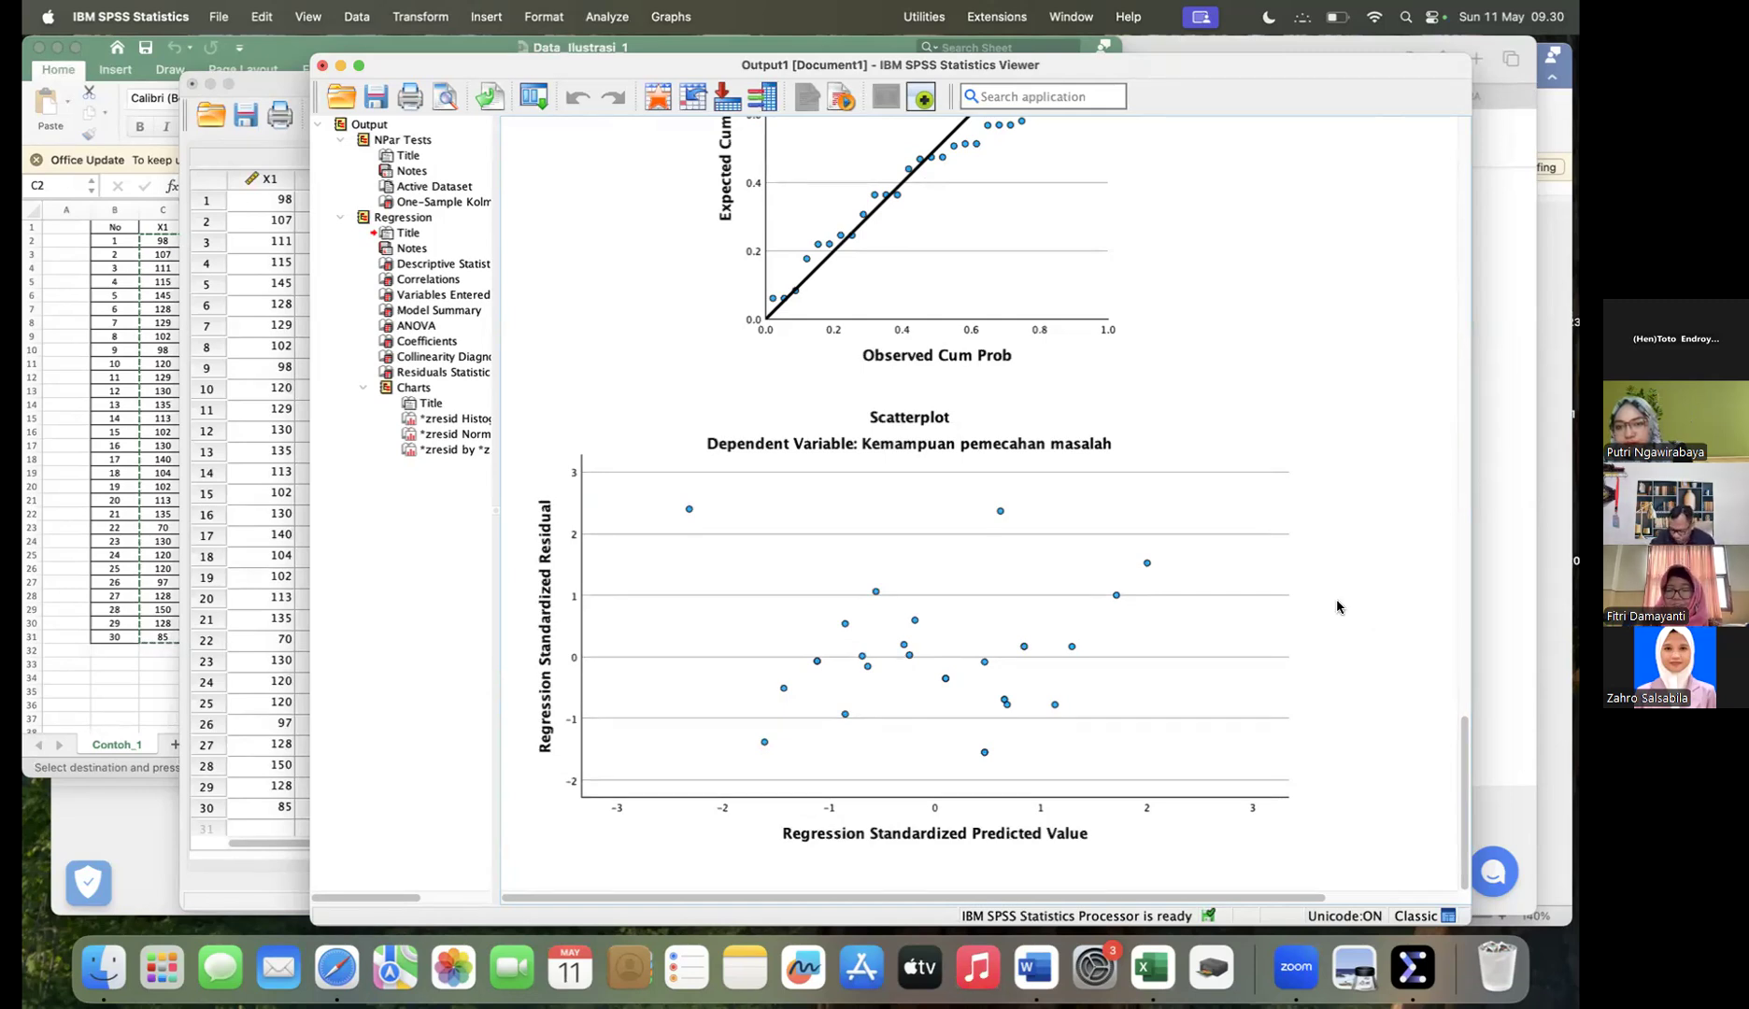
click(758, 348)
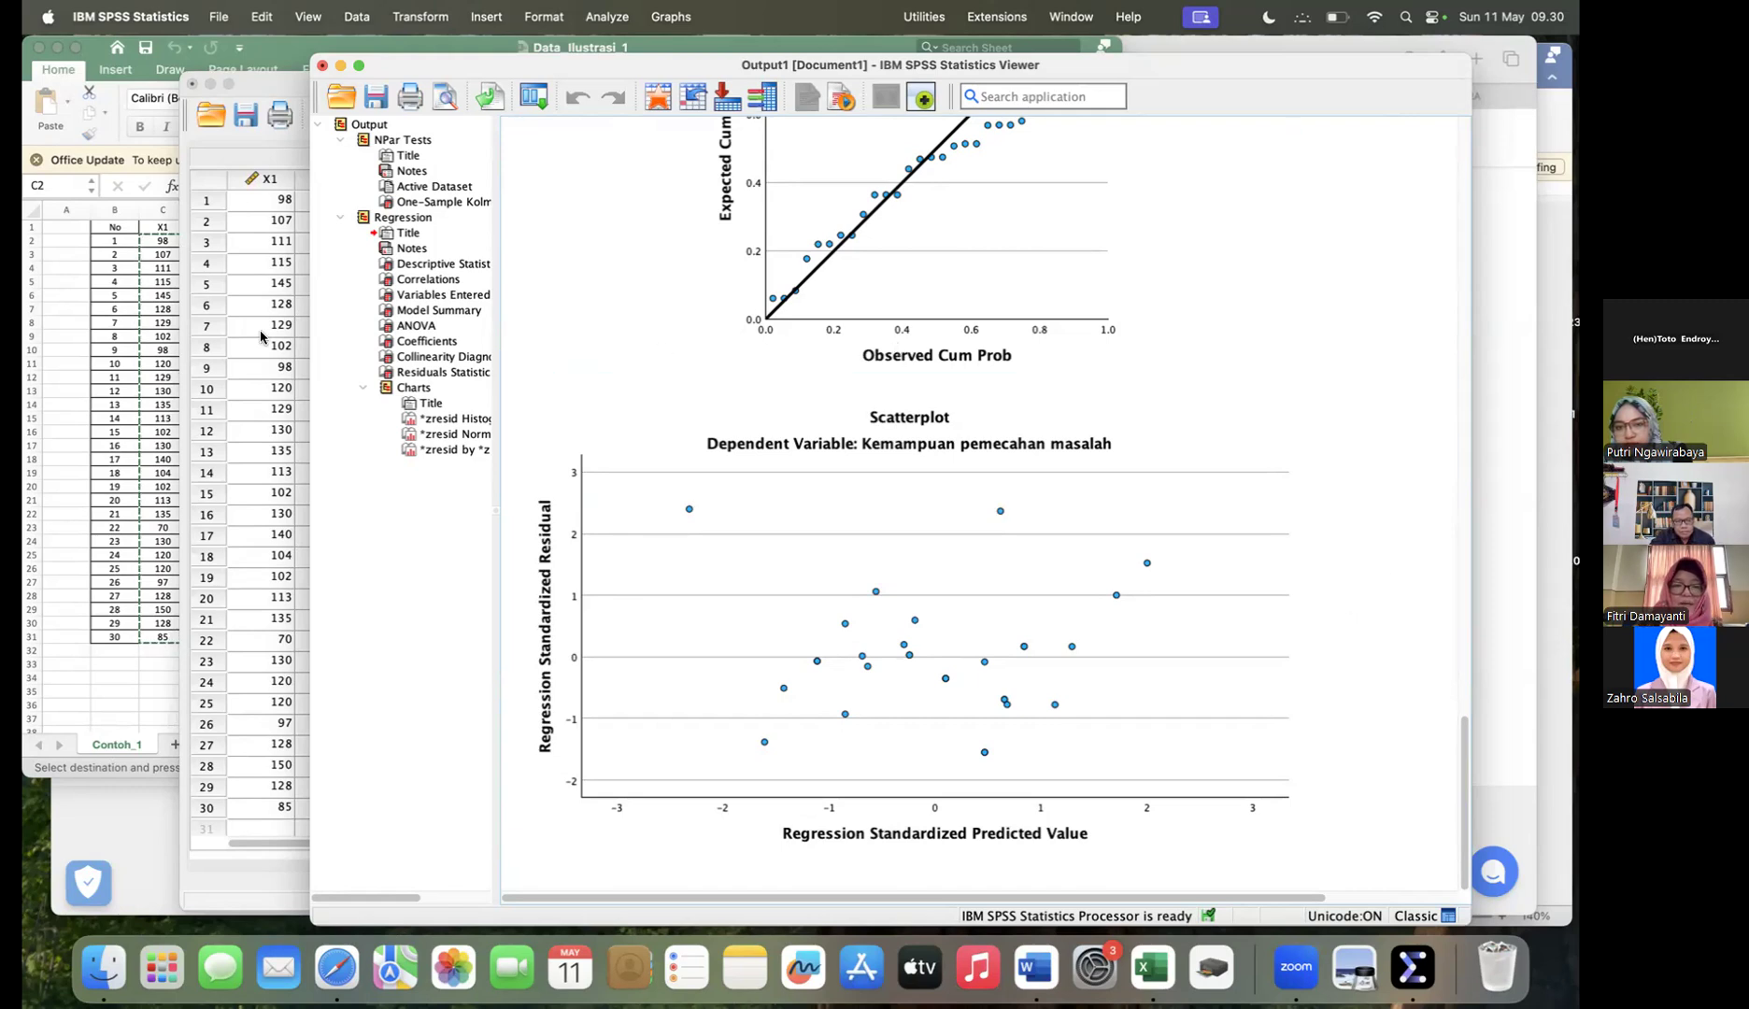
Step: Start a legacy one-sample Kolmogorov-Smirnov test from the data set and remove X1, X2 and Y from the test variables
click(249, 304)
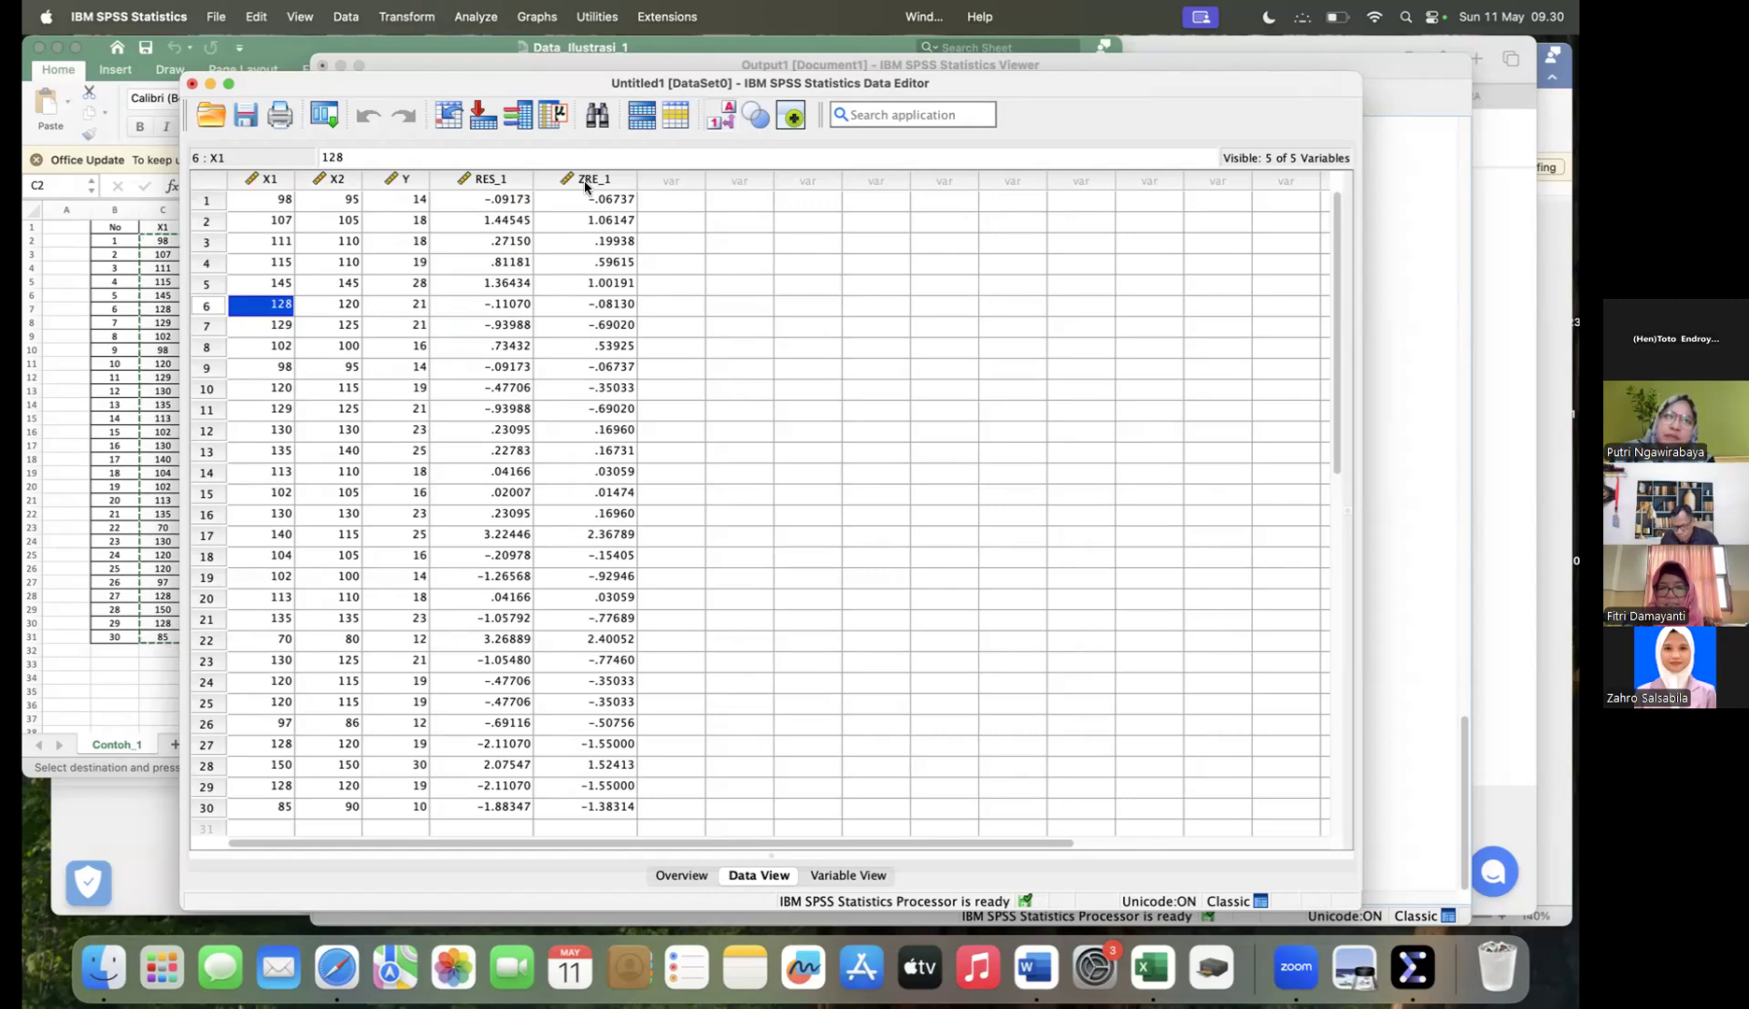
mouse_move(586, 187)
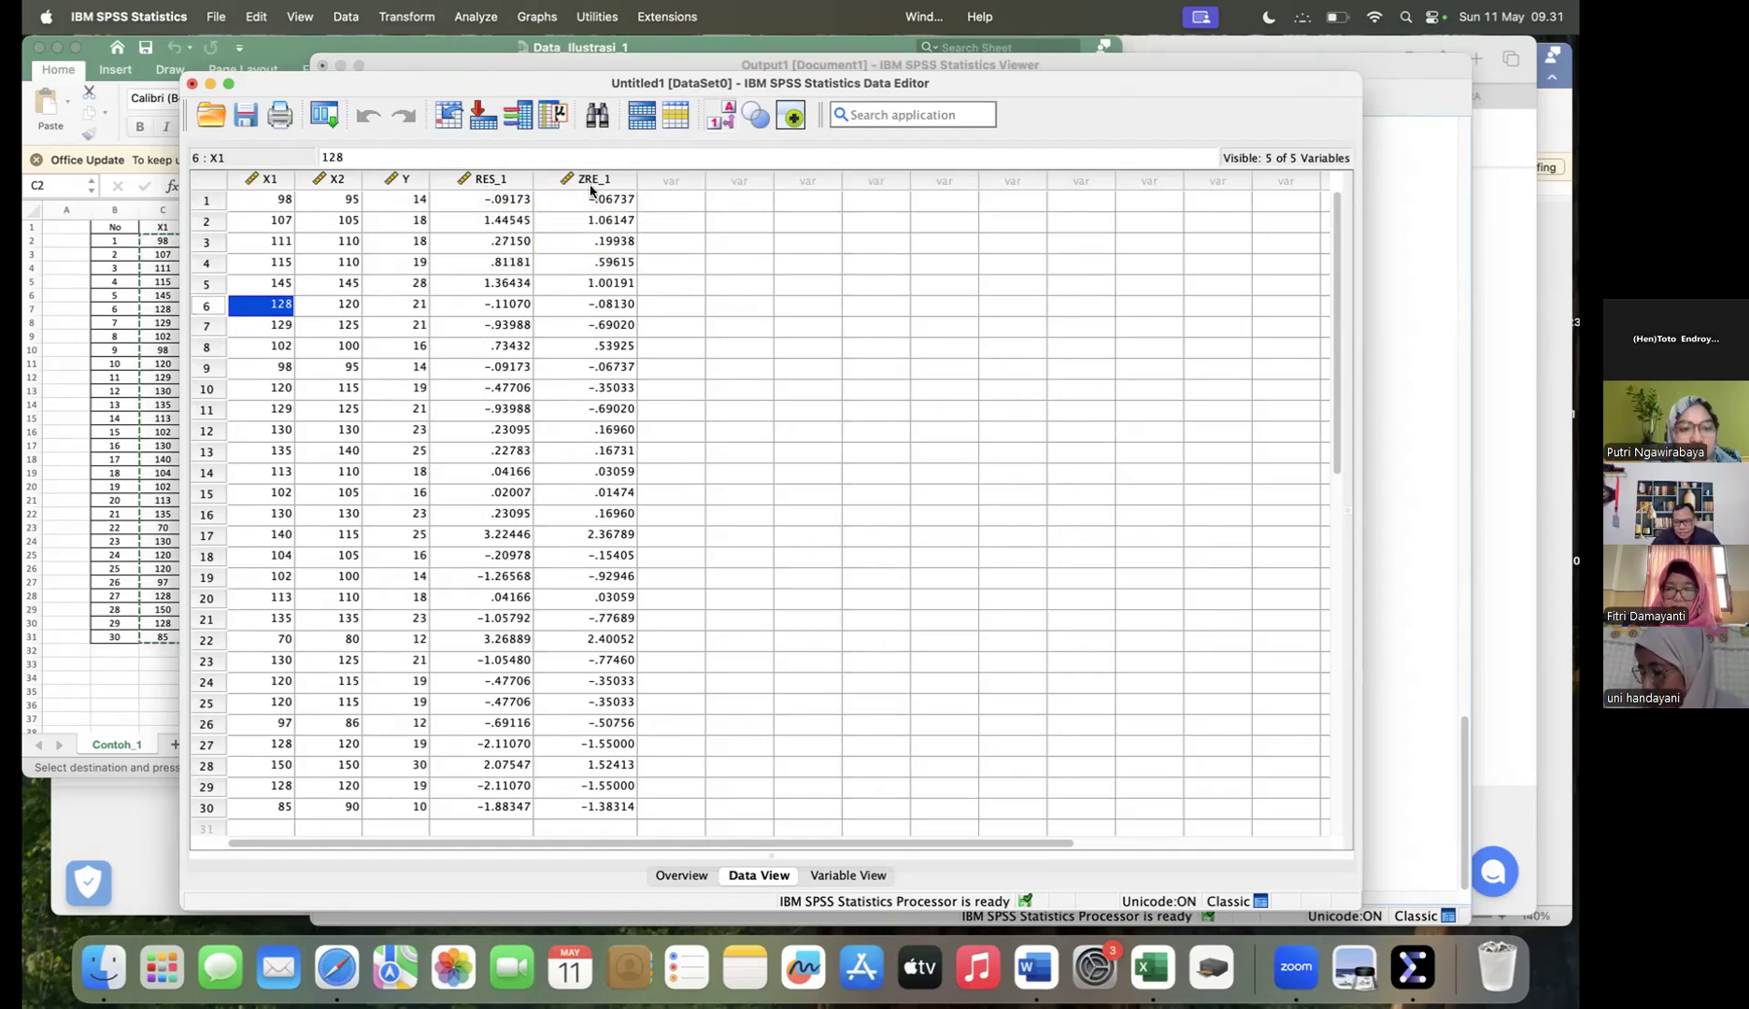
click(470, 19)
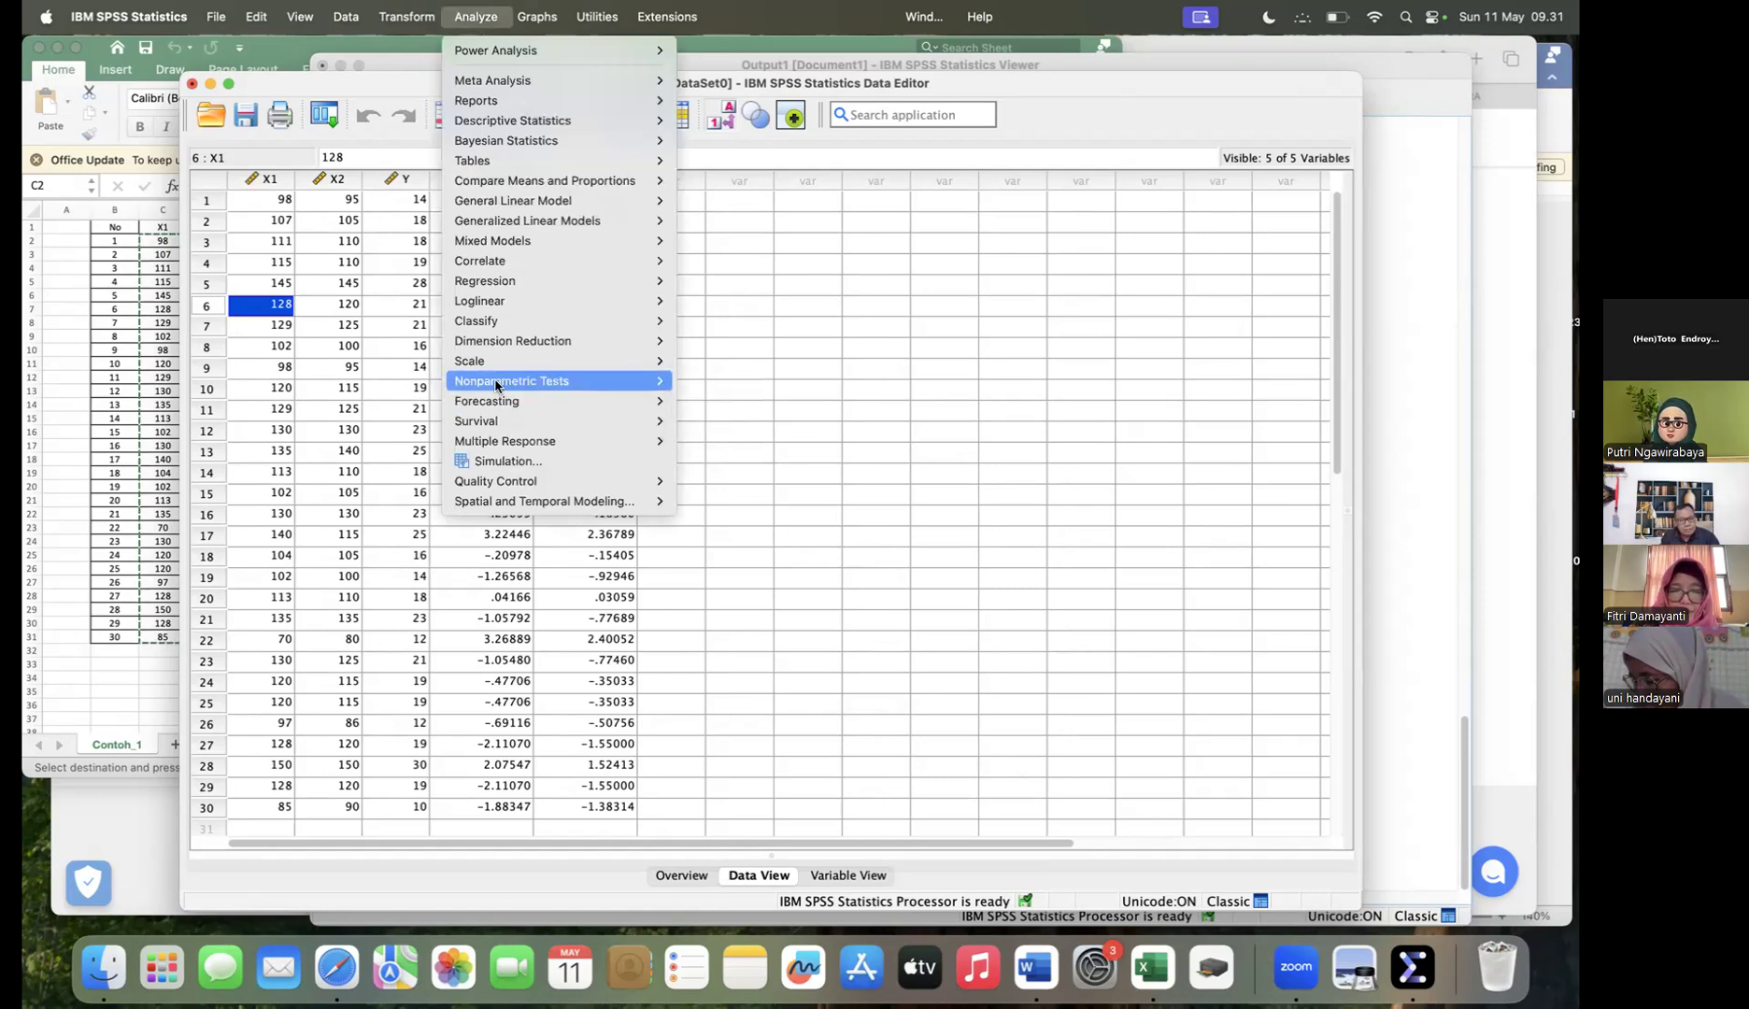
mouse_move(496, 383)
mouse_move(732, 464)
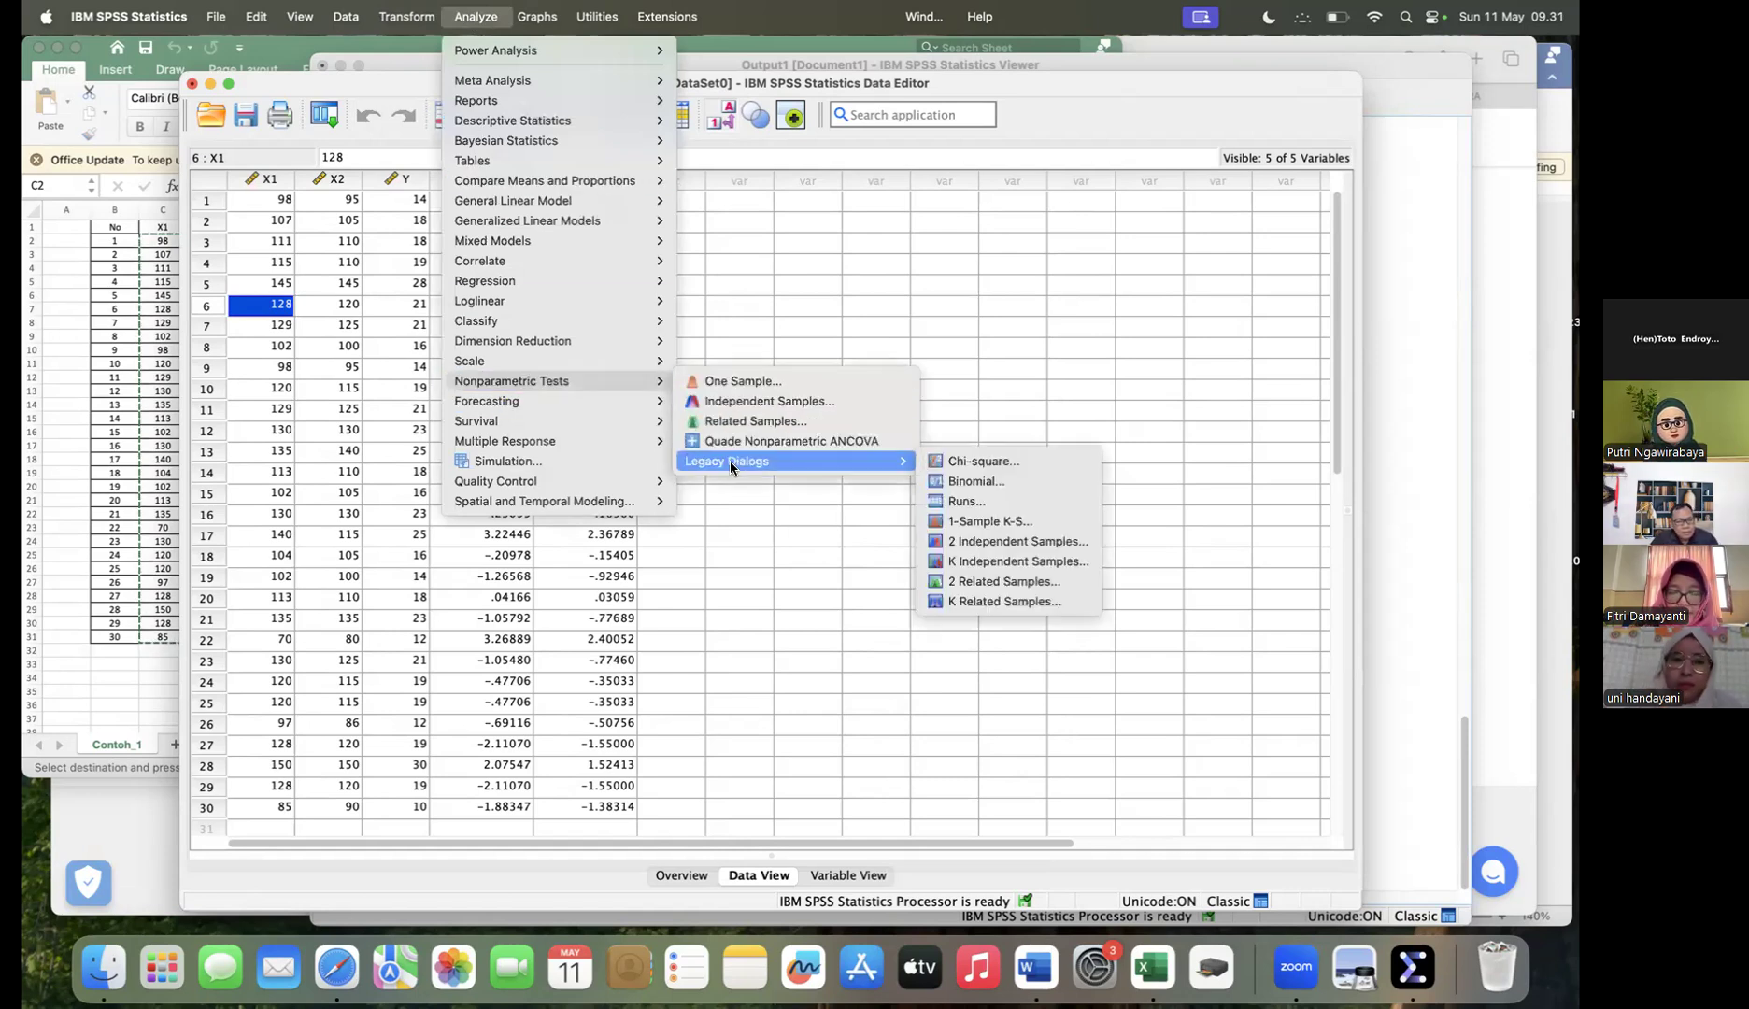
click(981, 528)
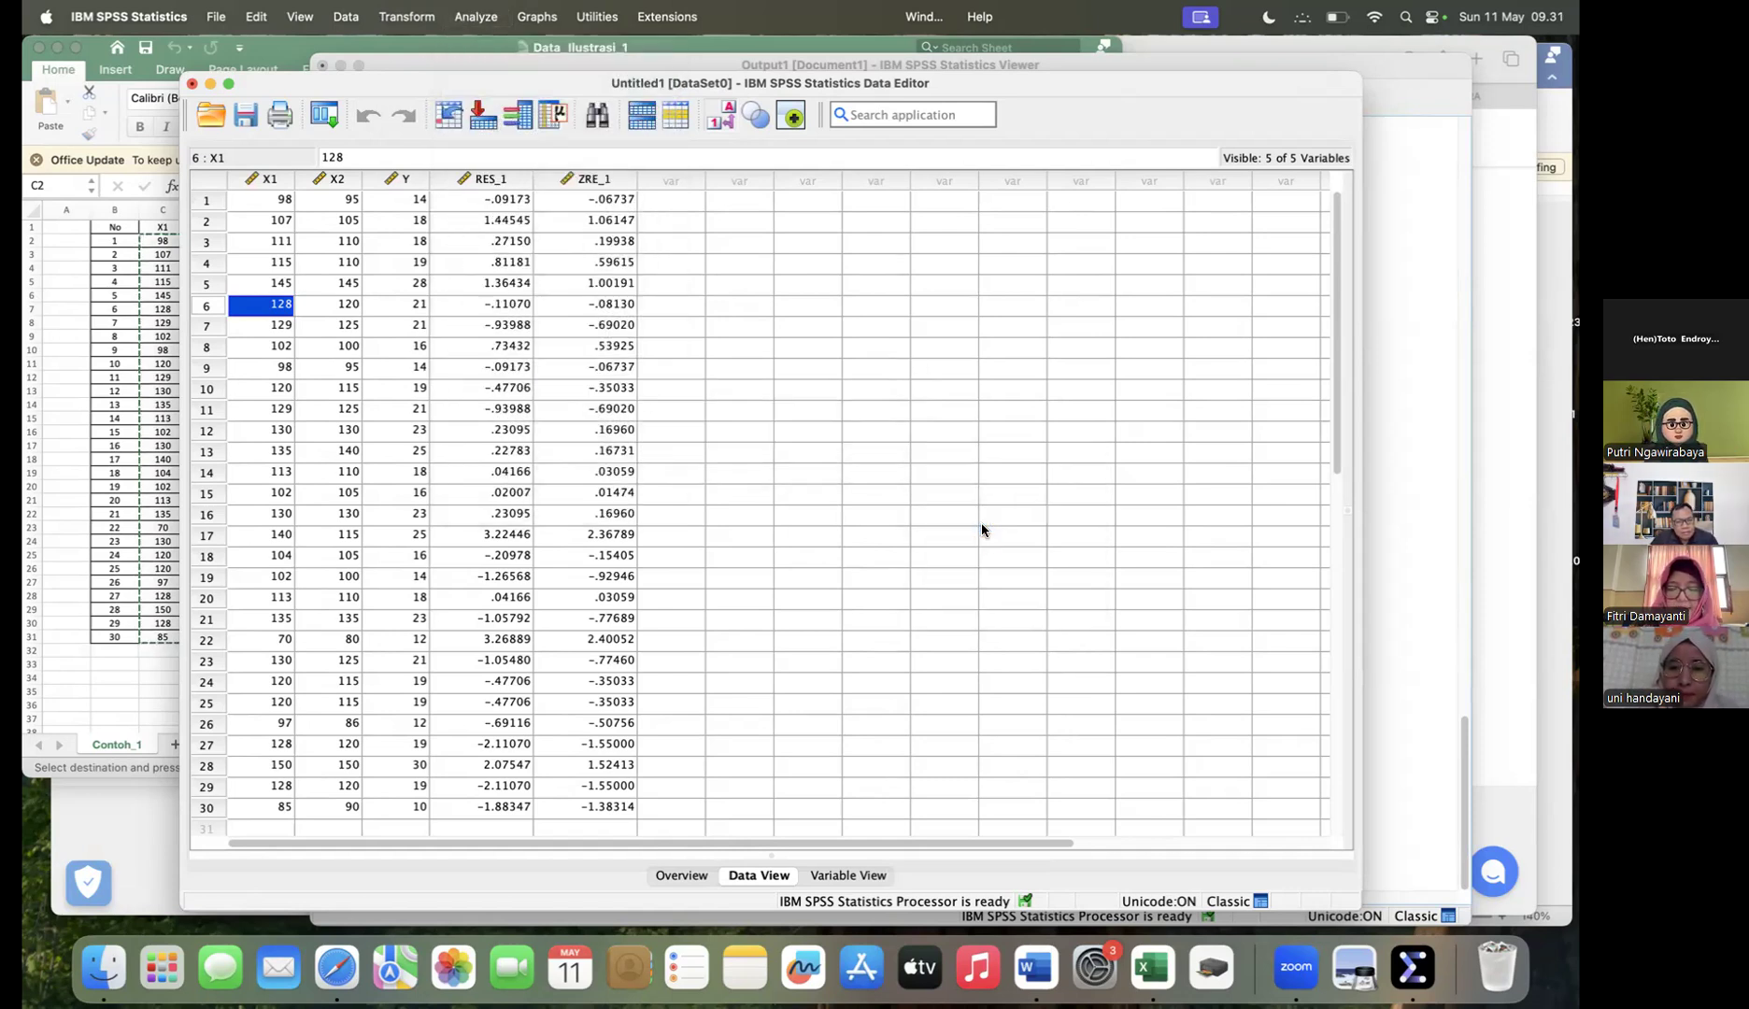
click(790, 301)
click(739, 362)
click(827, 300)
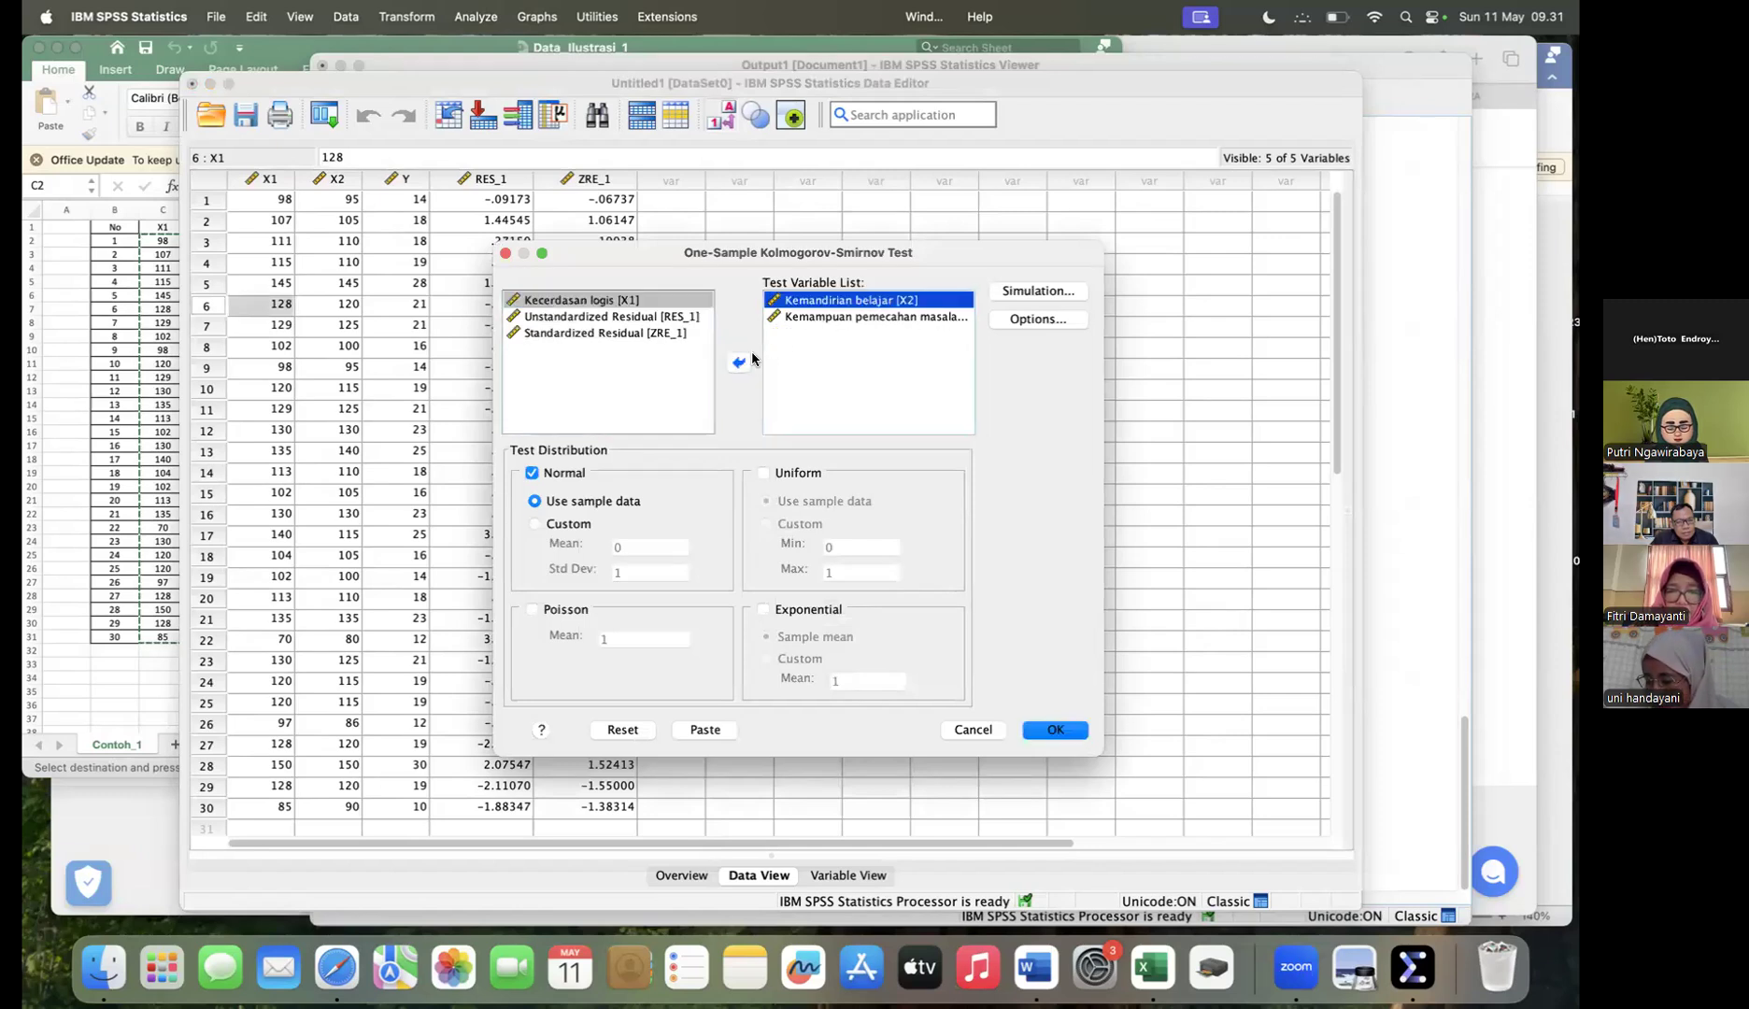
click(740, 362)
click(832, 300)
click(743, 365)
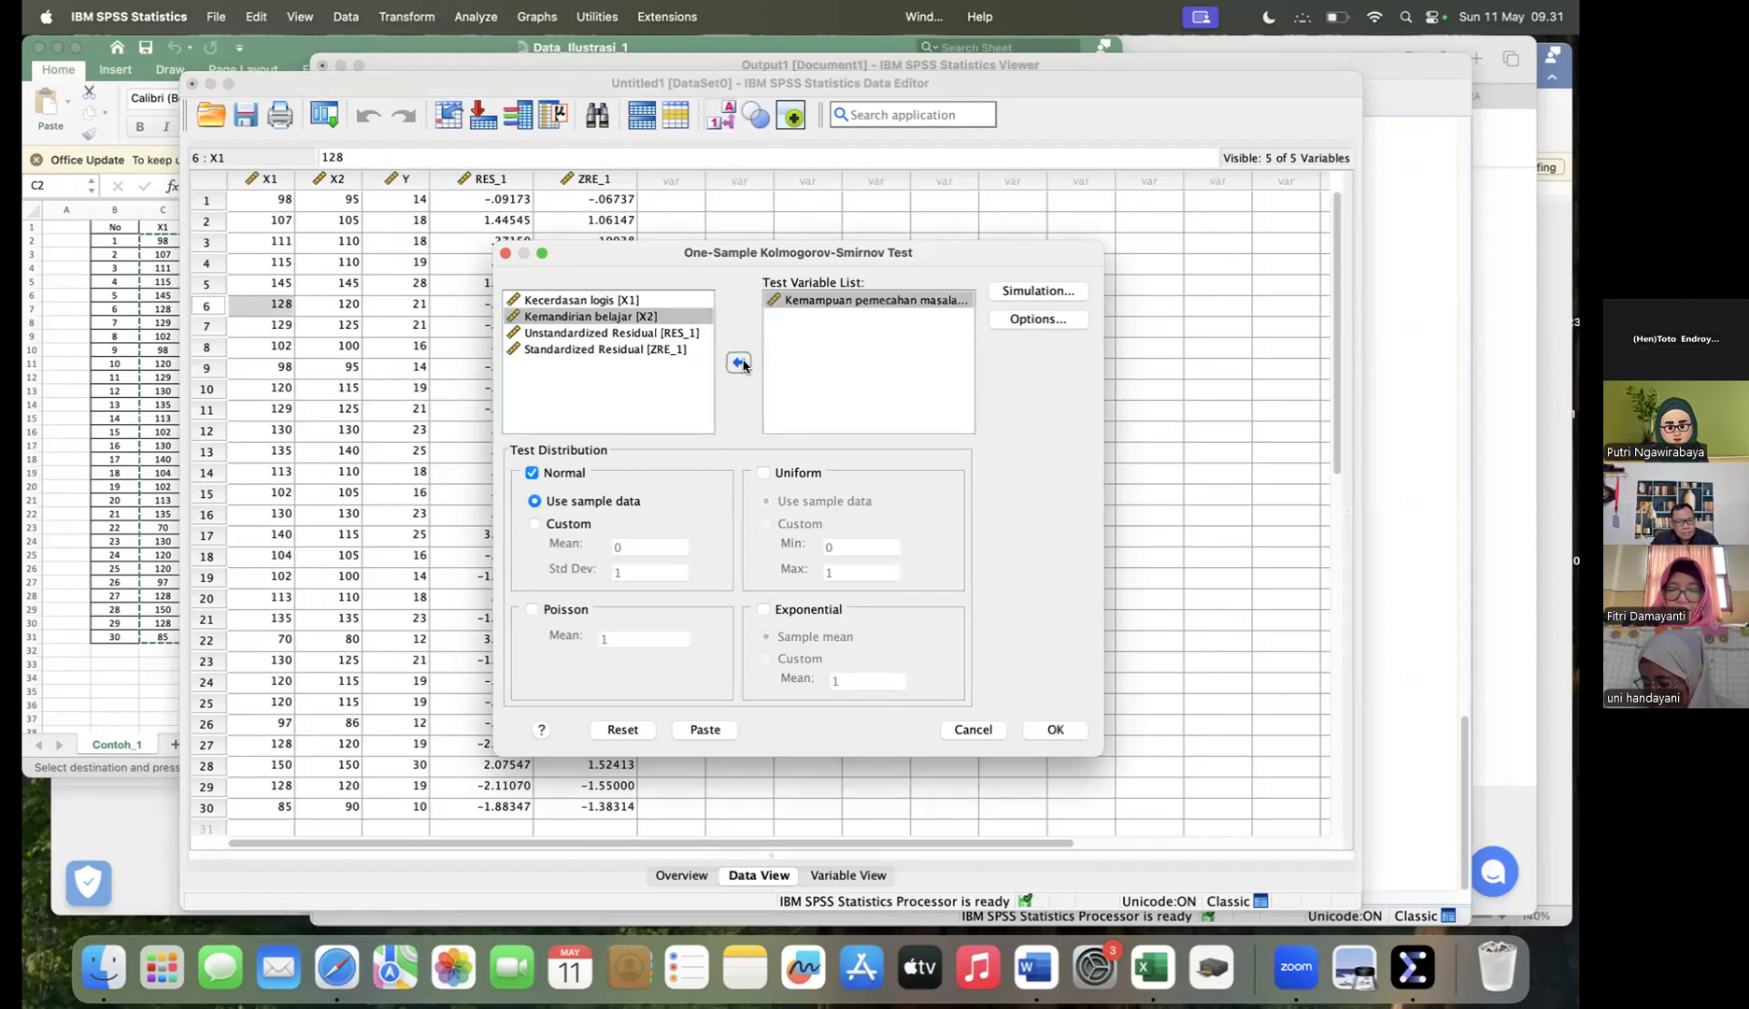
Step: Run the normal-distribution test on Unstandardized Residual with 95% Monte Carlo confidence and 10000 samples, and inspect its result table
click(659, 353)
click(739, 362)
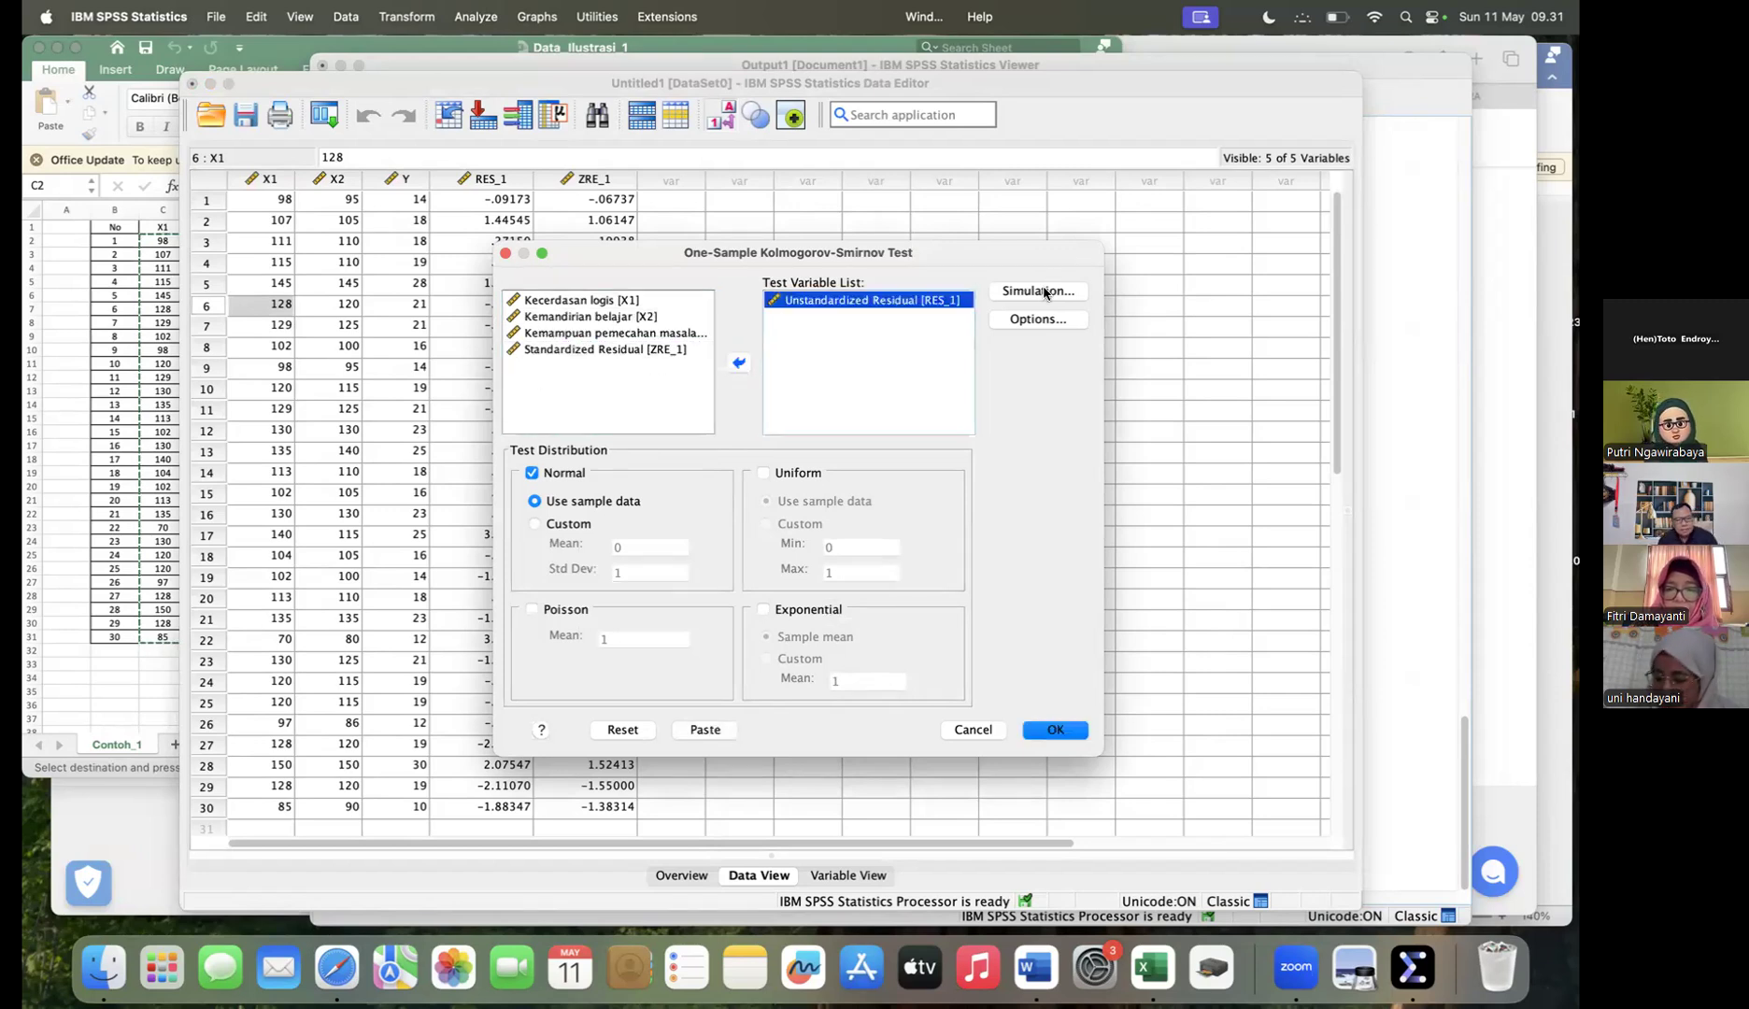
click(1039, 291)
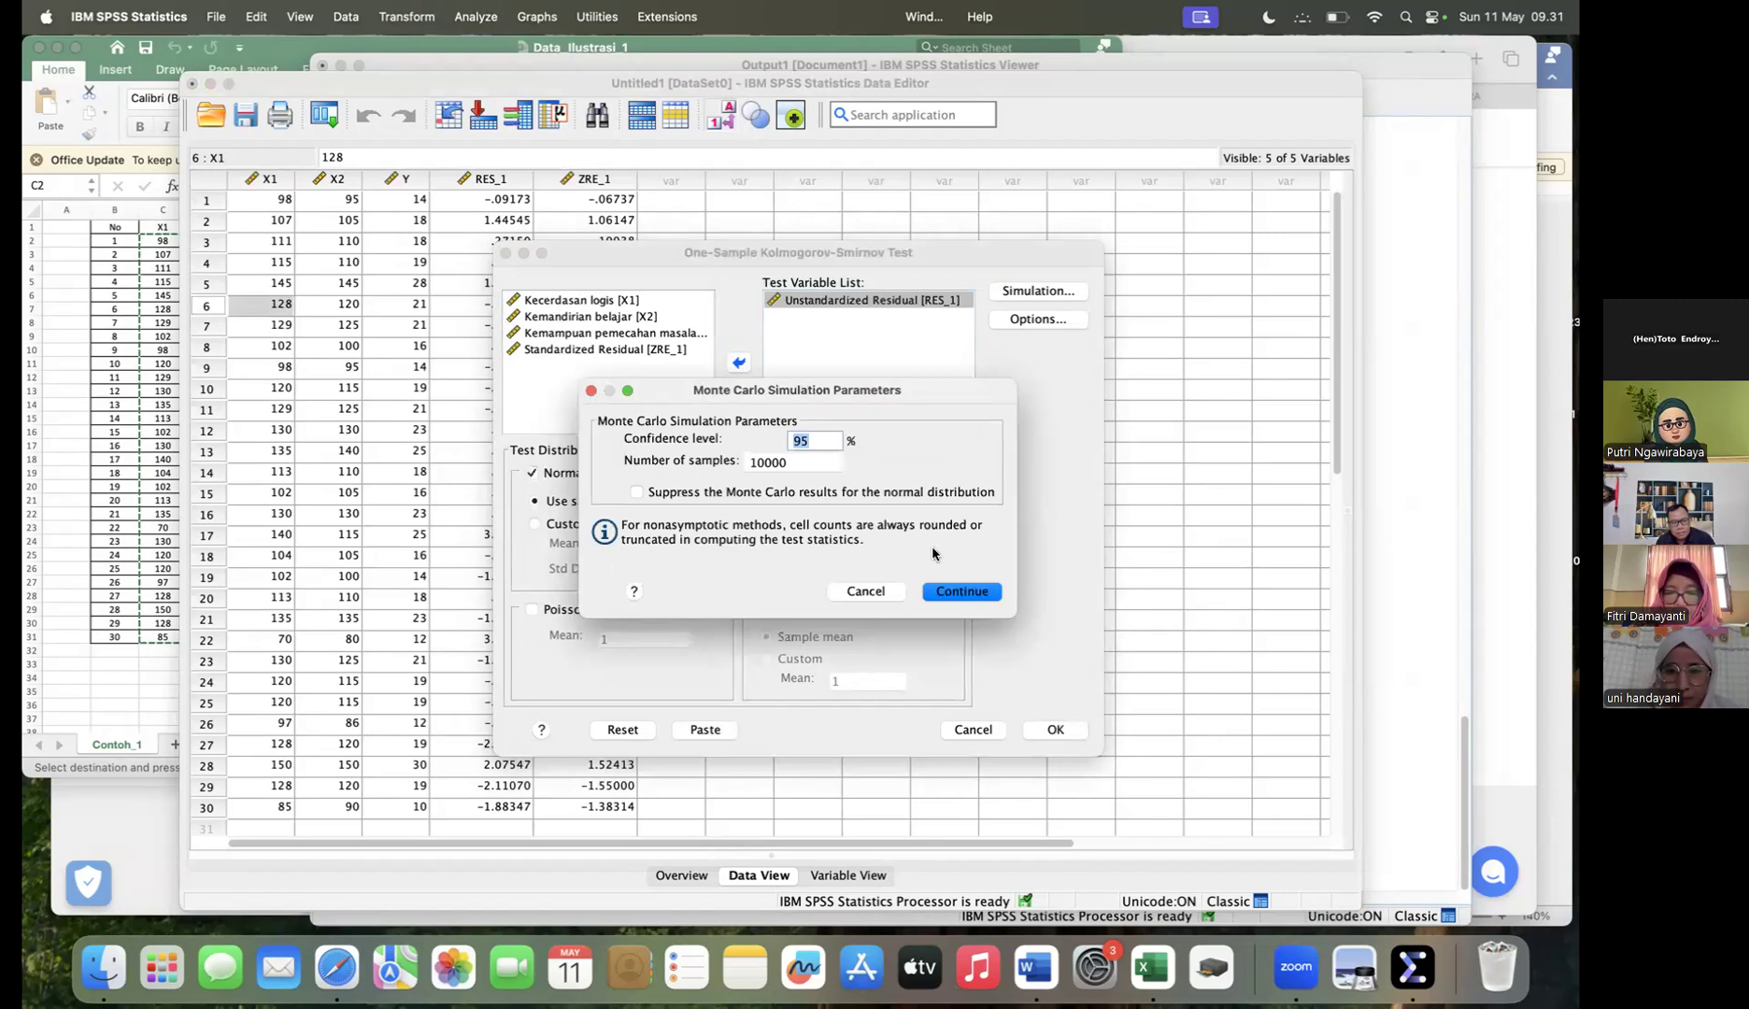
click(985, 593)
click(1056, 730)
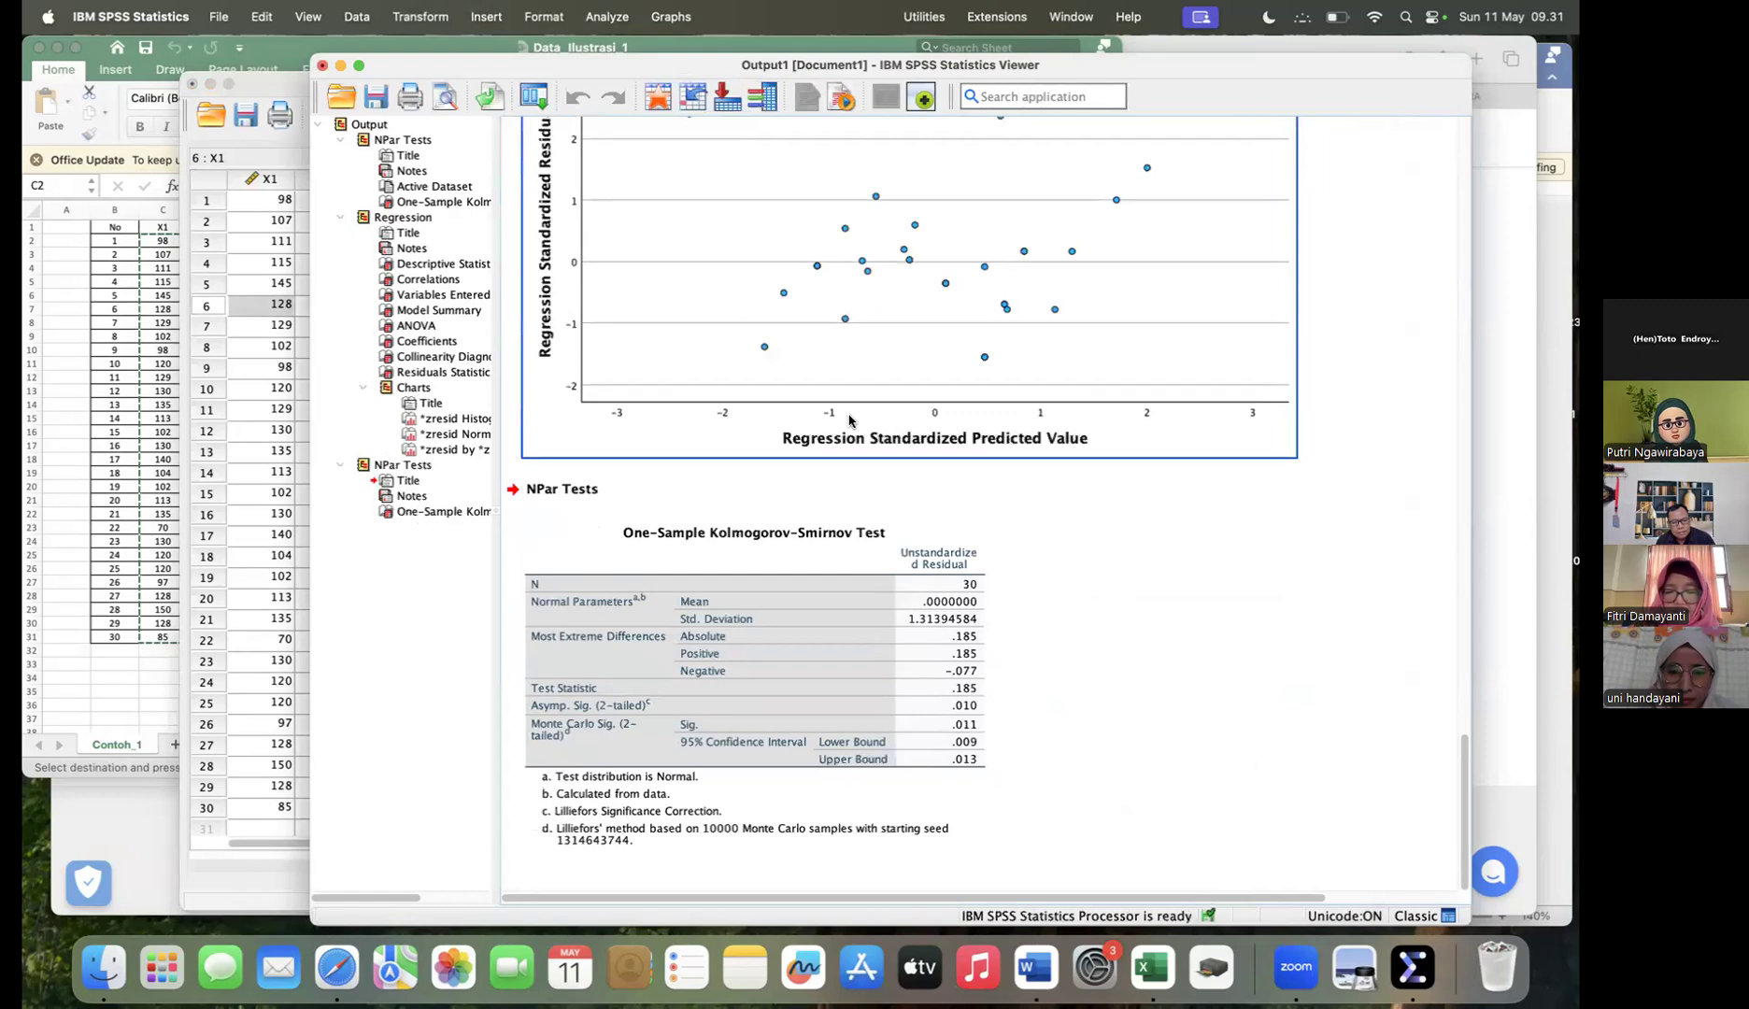
click(687, 560)
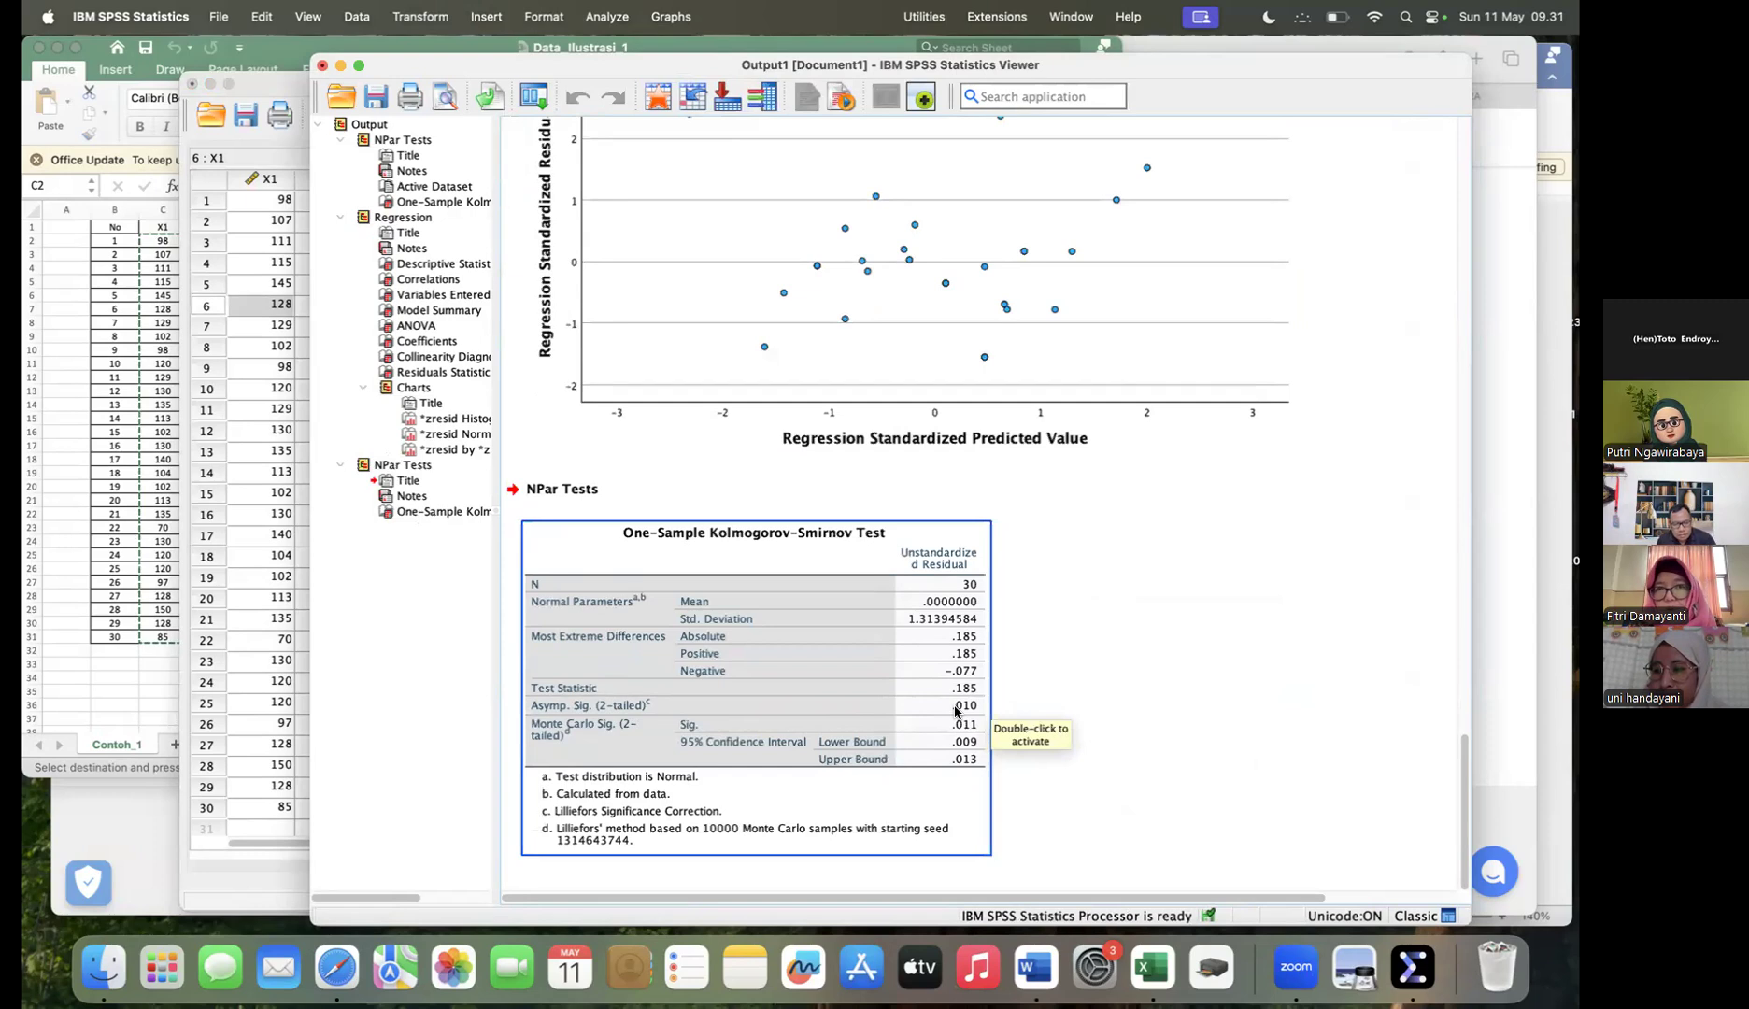
click(1022, 714)
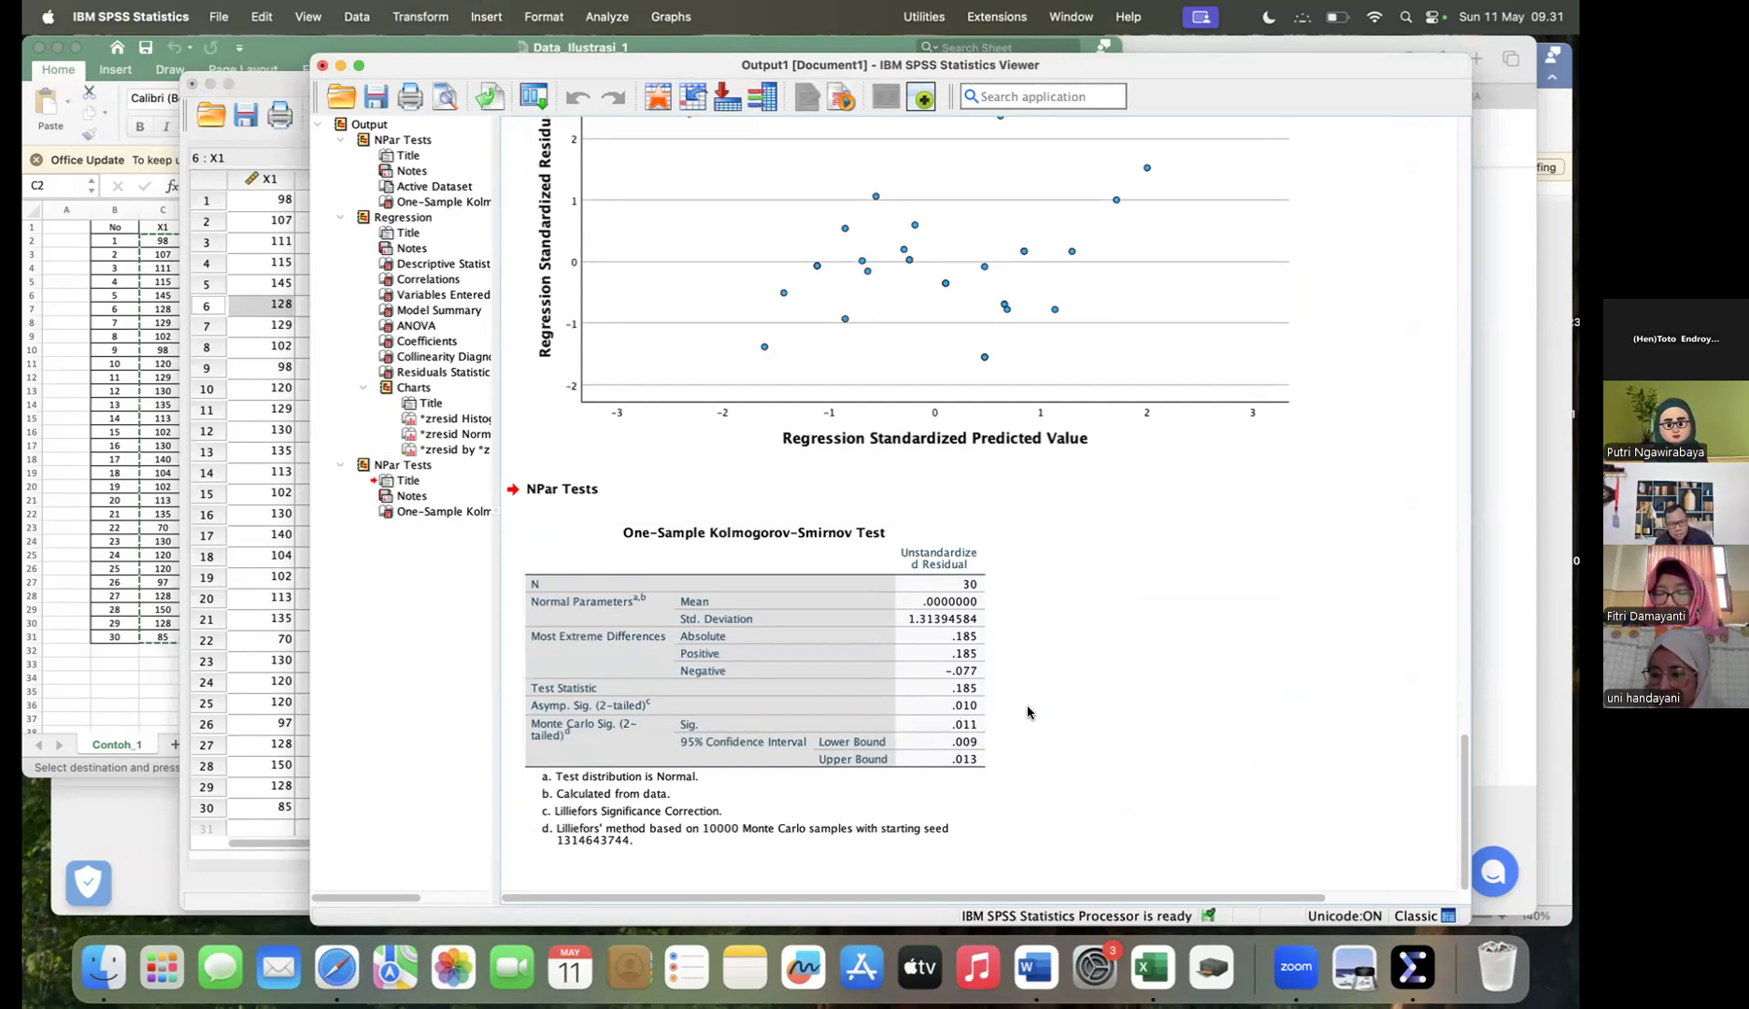
click(968, 624)
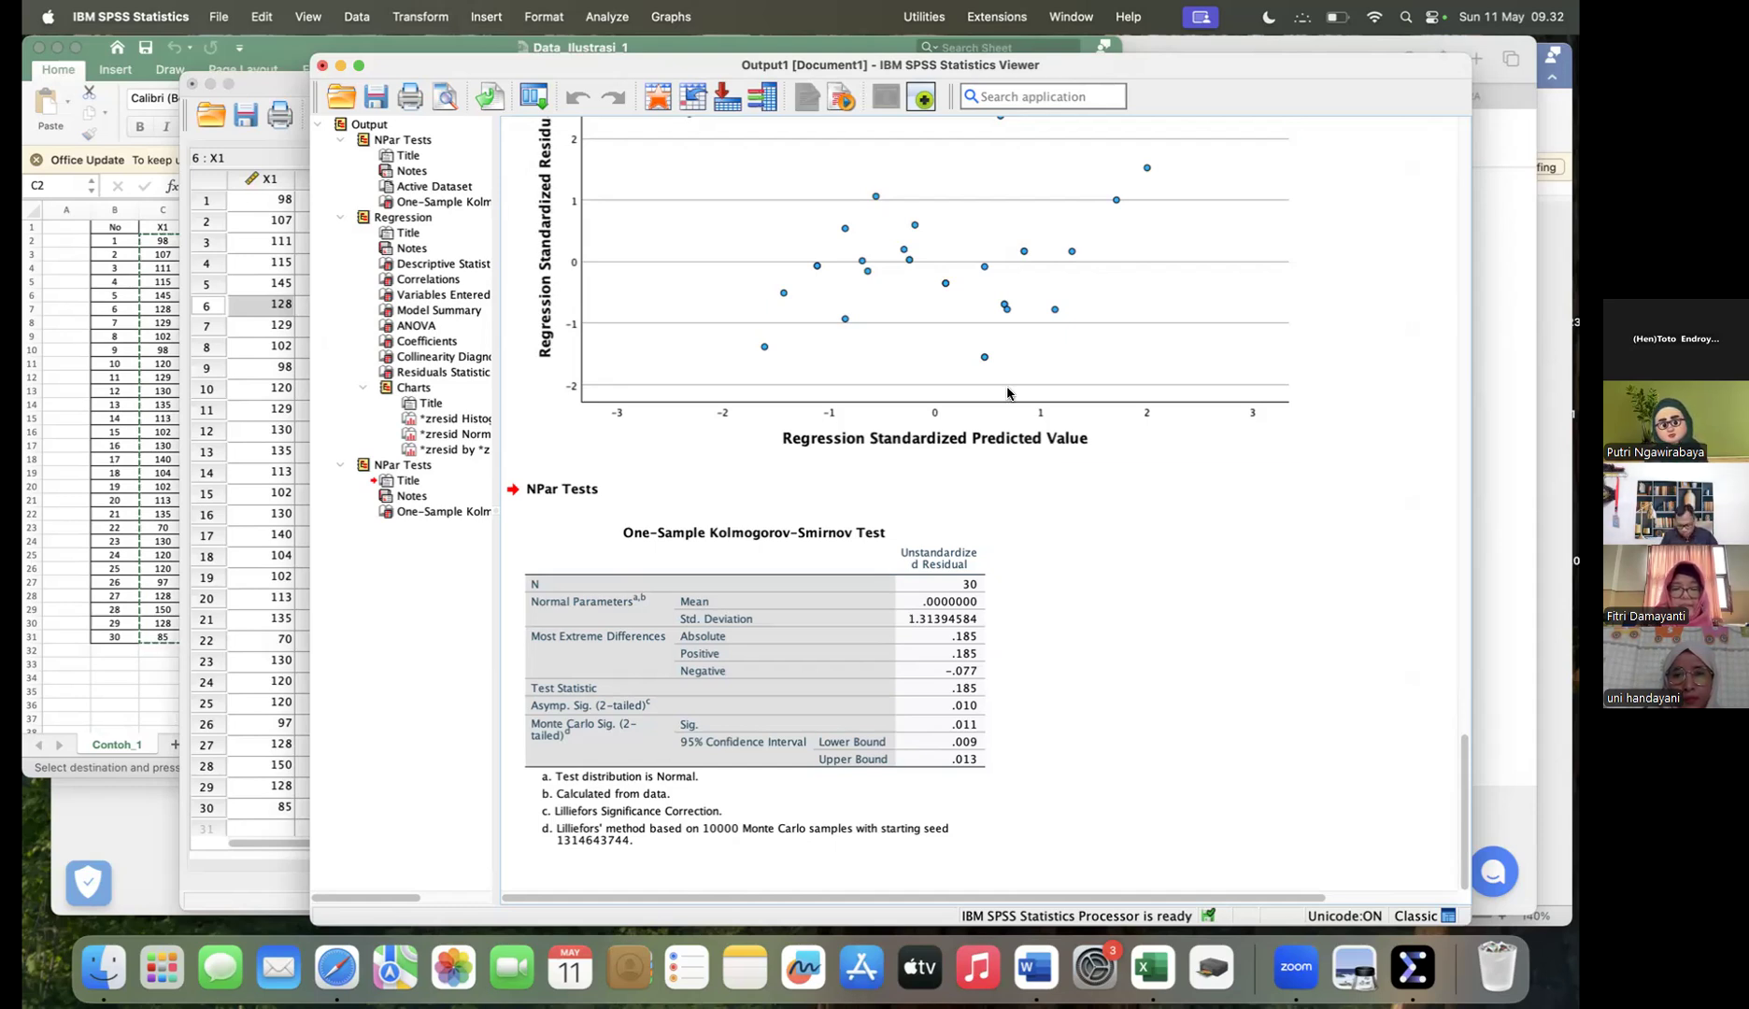
Step: Start a Means analysis on the data set with Kemampuan pemecahan masalah as dependent and Kecerdasan logis and Kemandirian belajar as independent variables
click(245, 351)
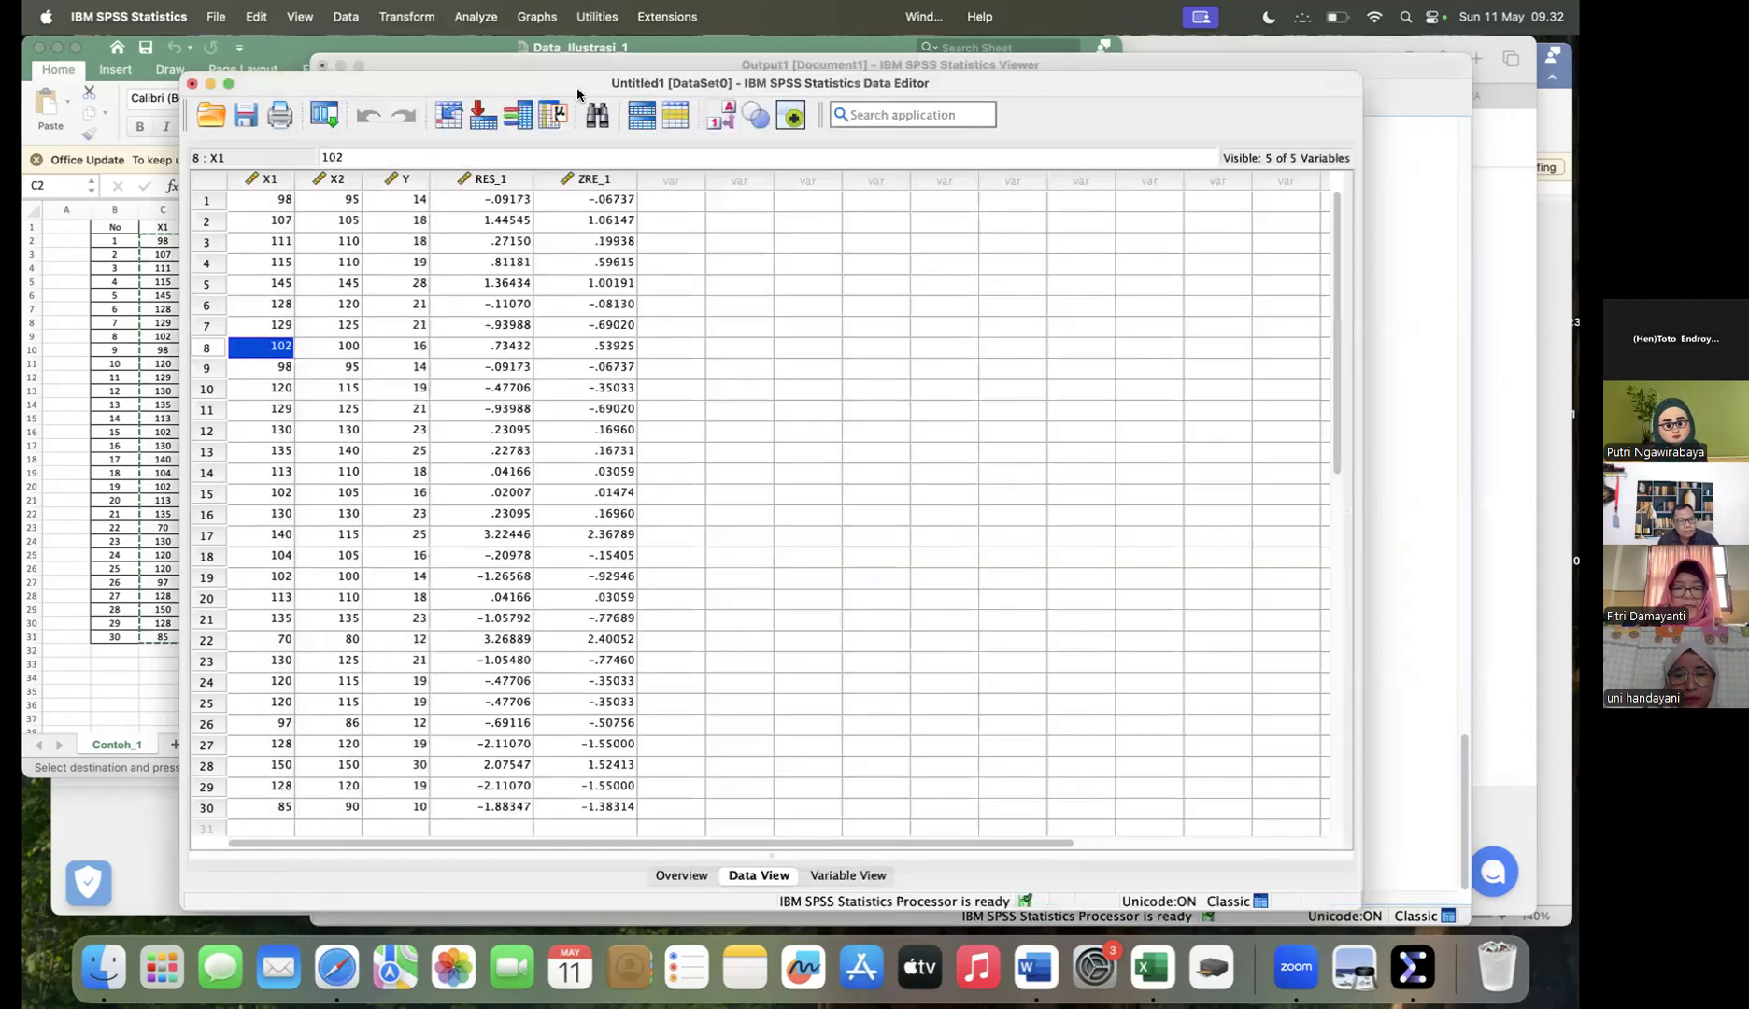
click(475, 17)
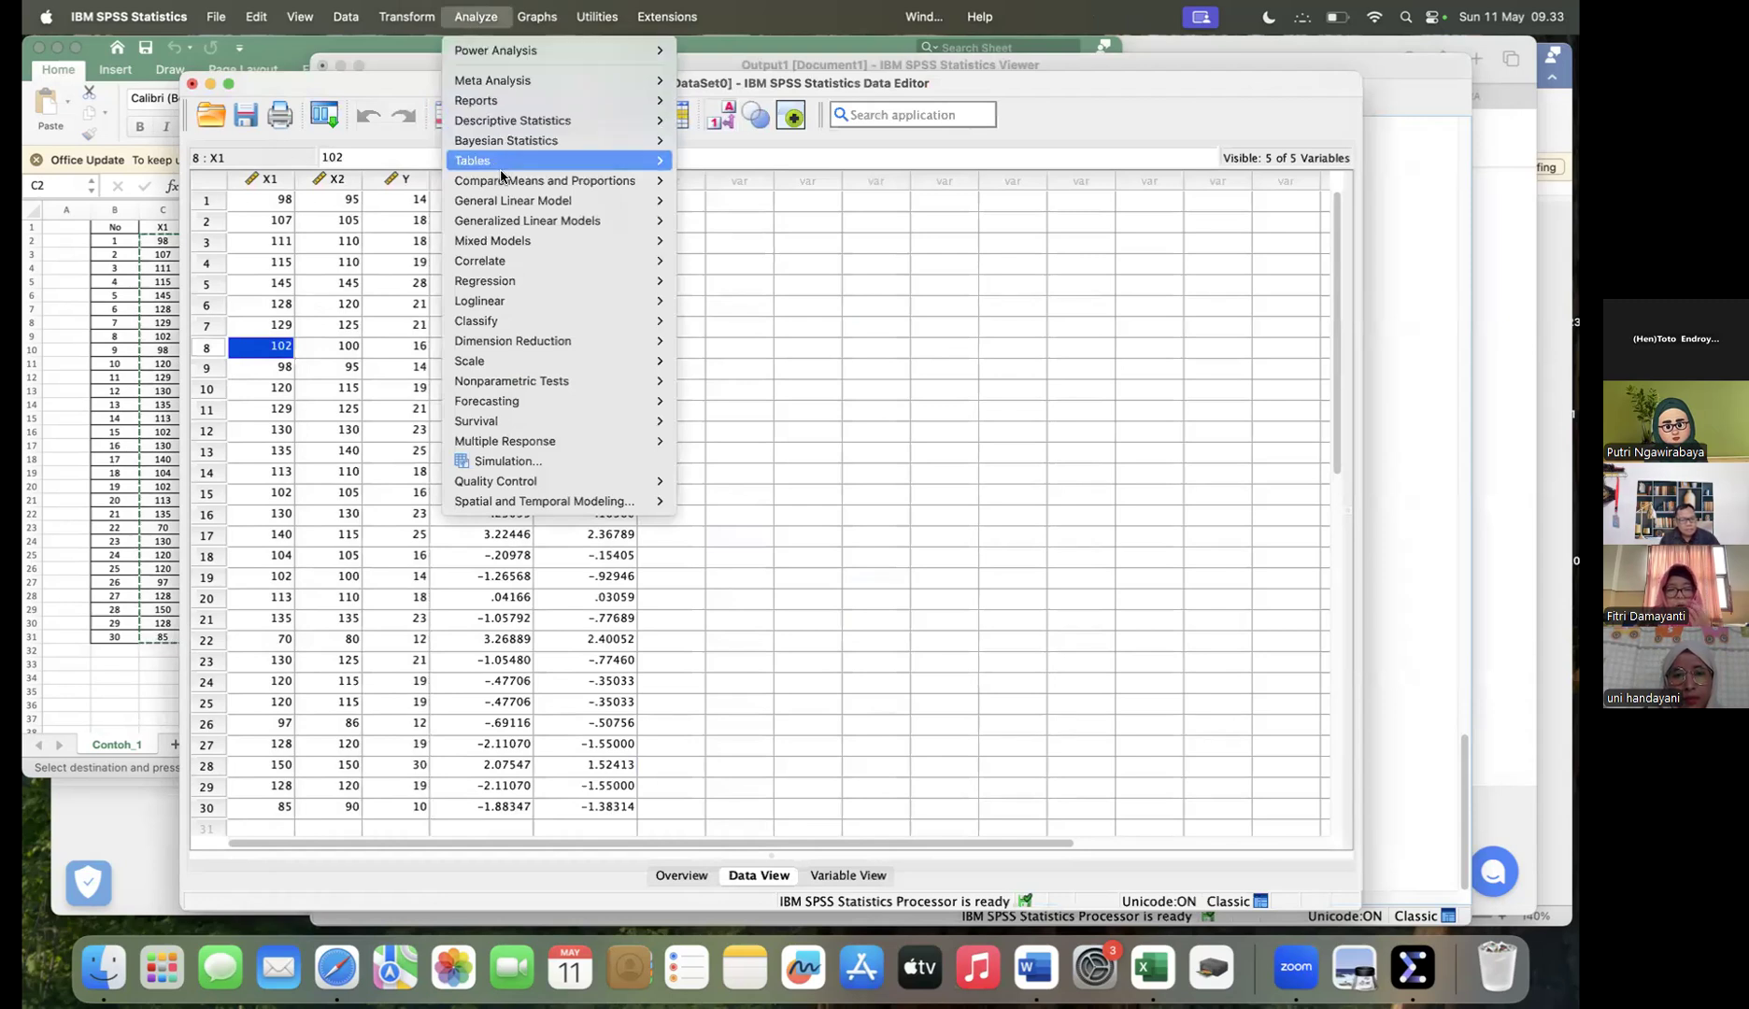
mouse_move(492, 185)
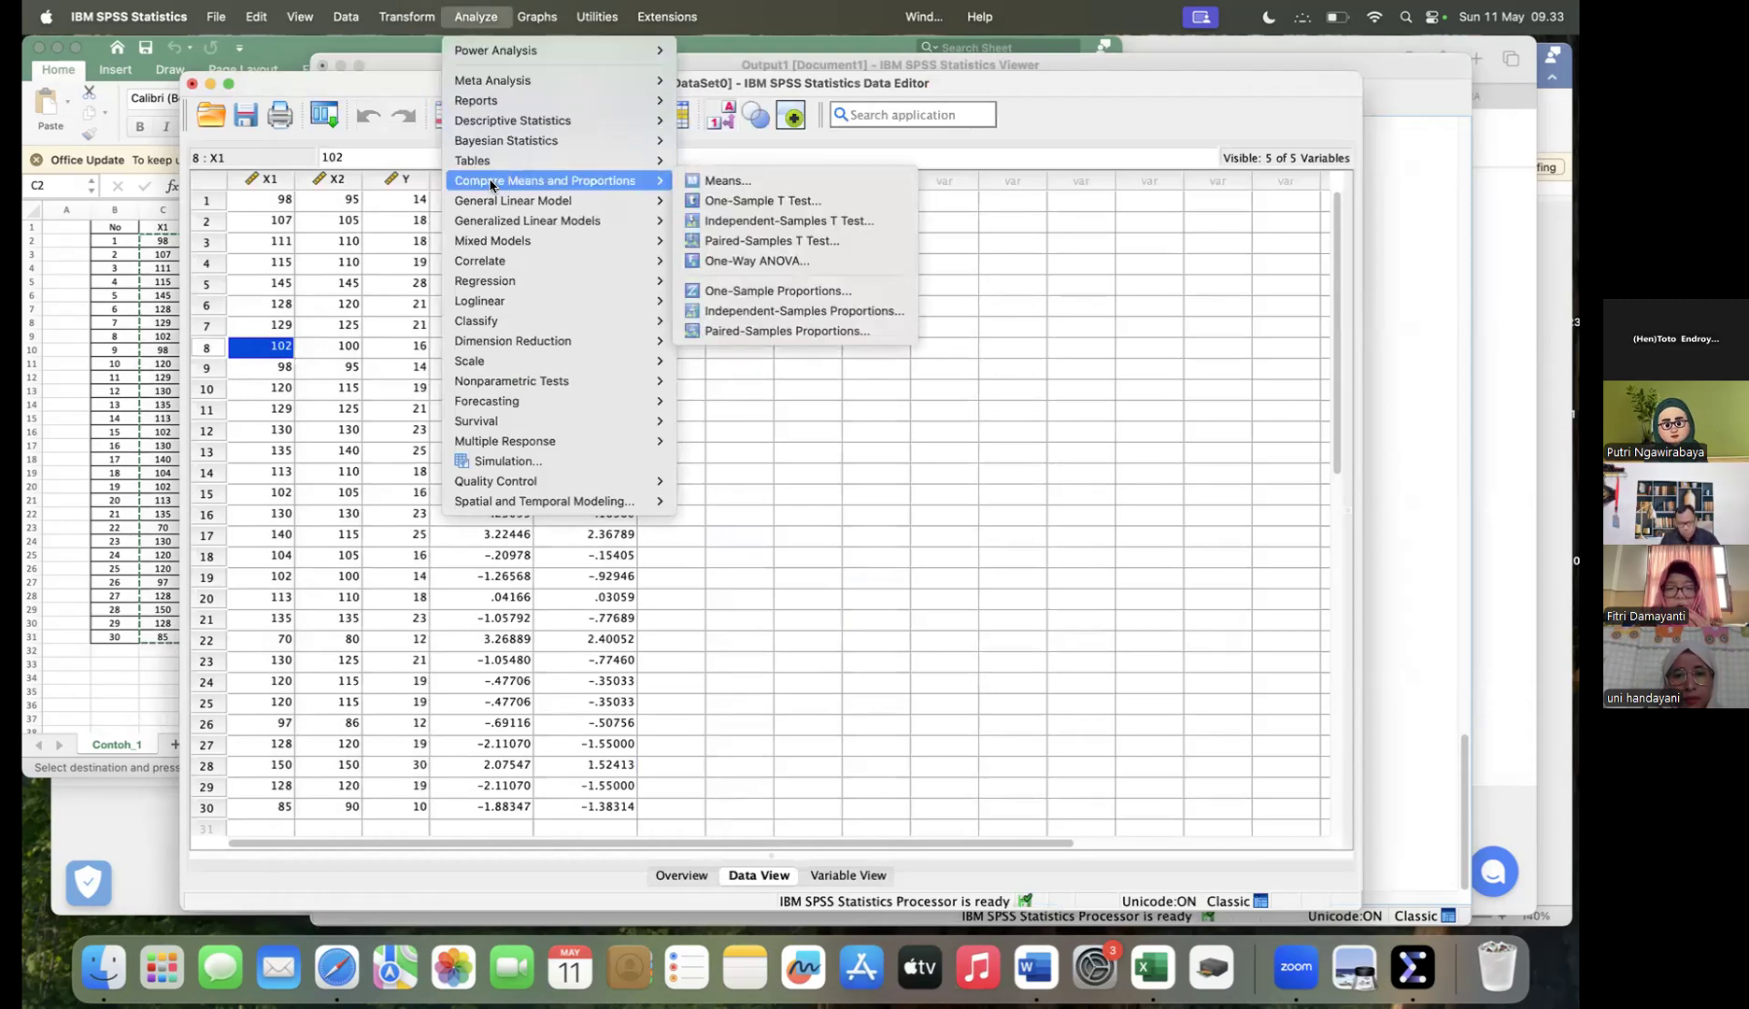
click(728, 182)
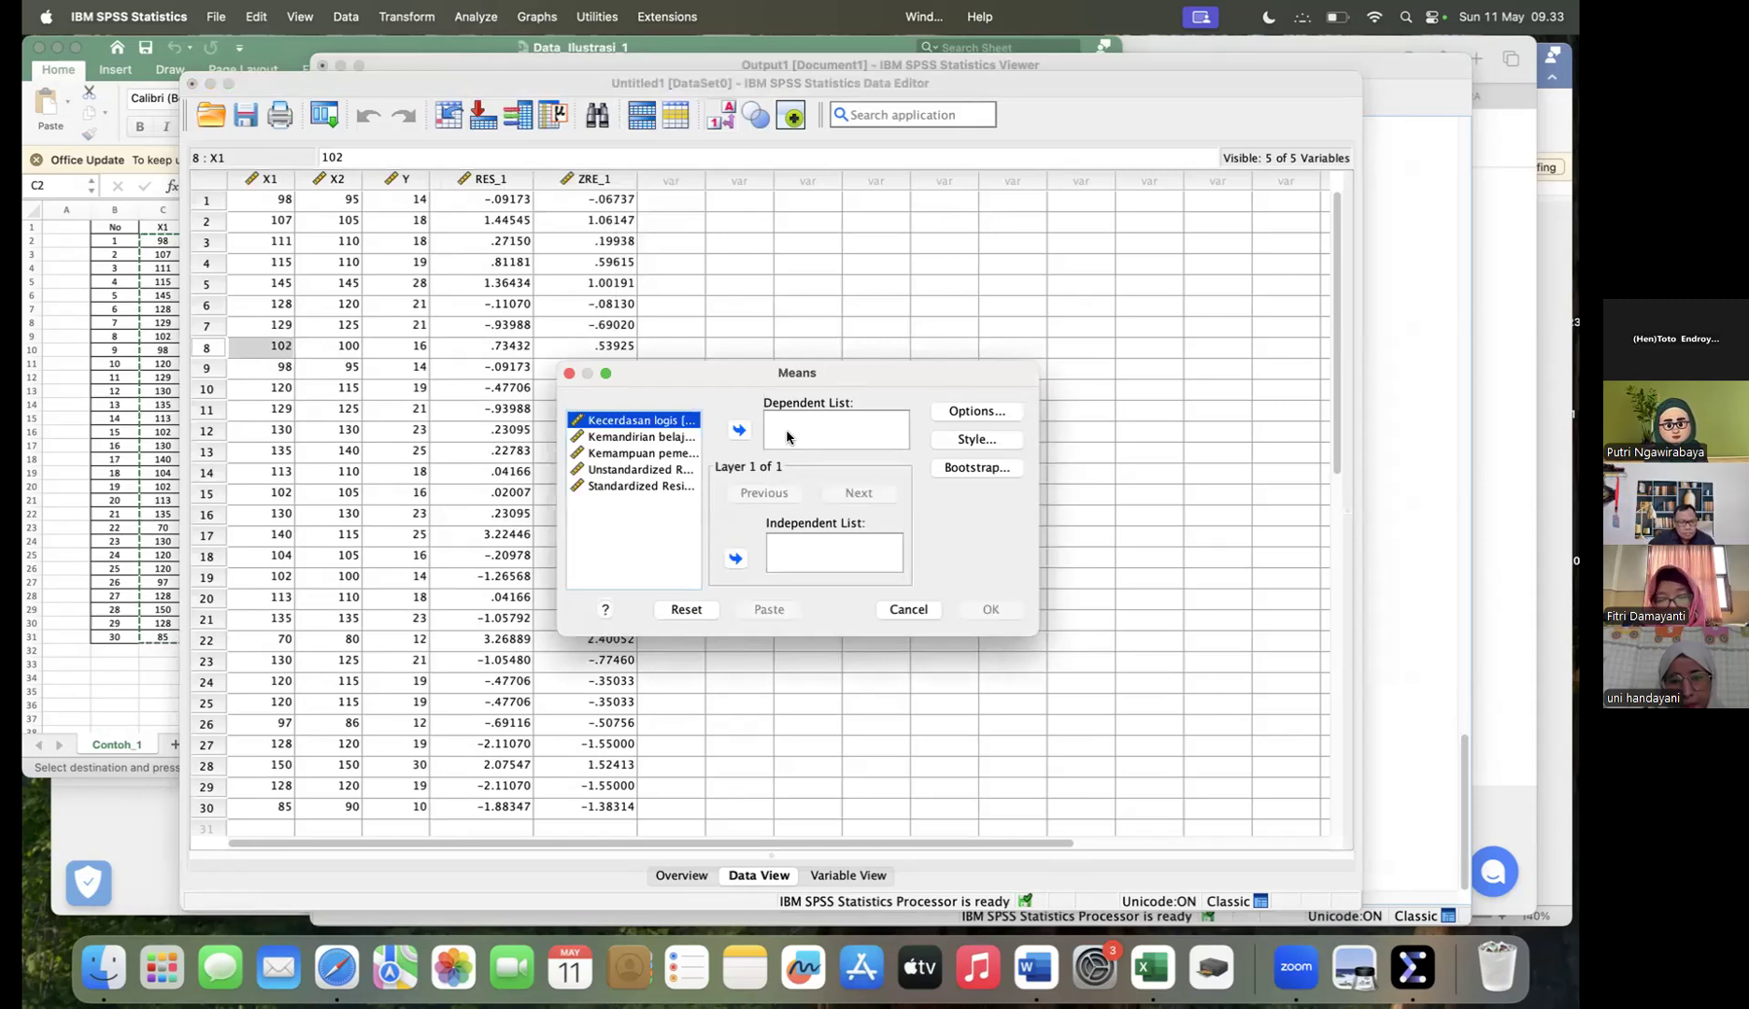
click(620, 457)
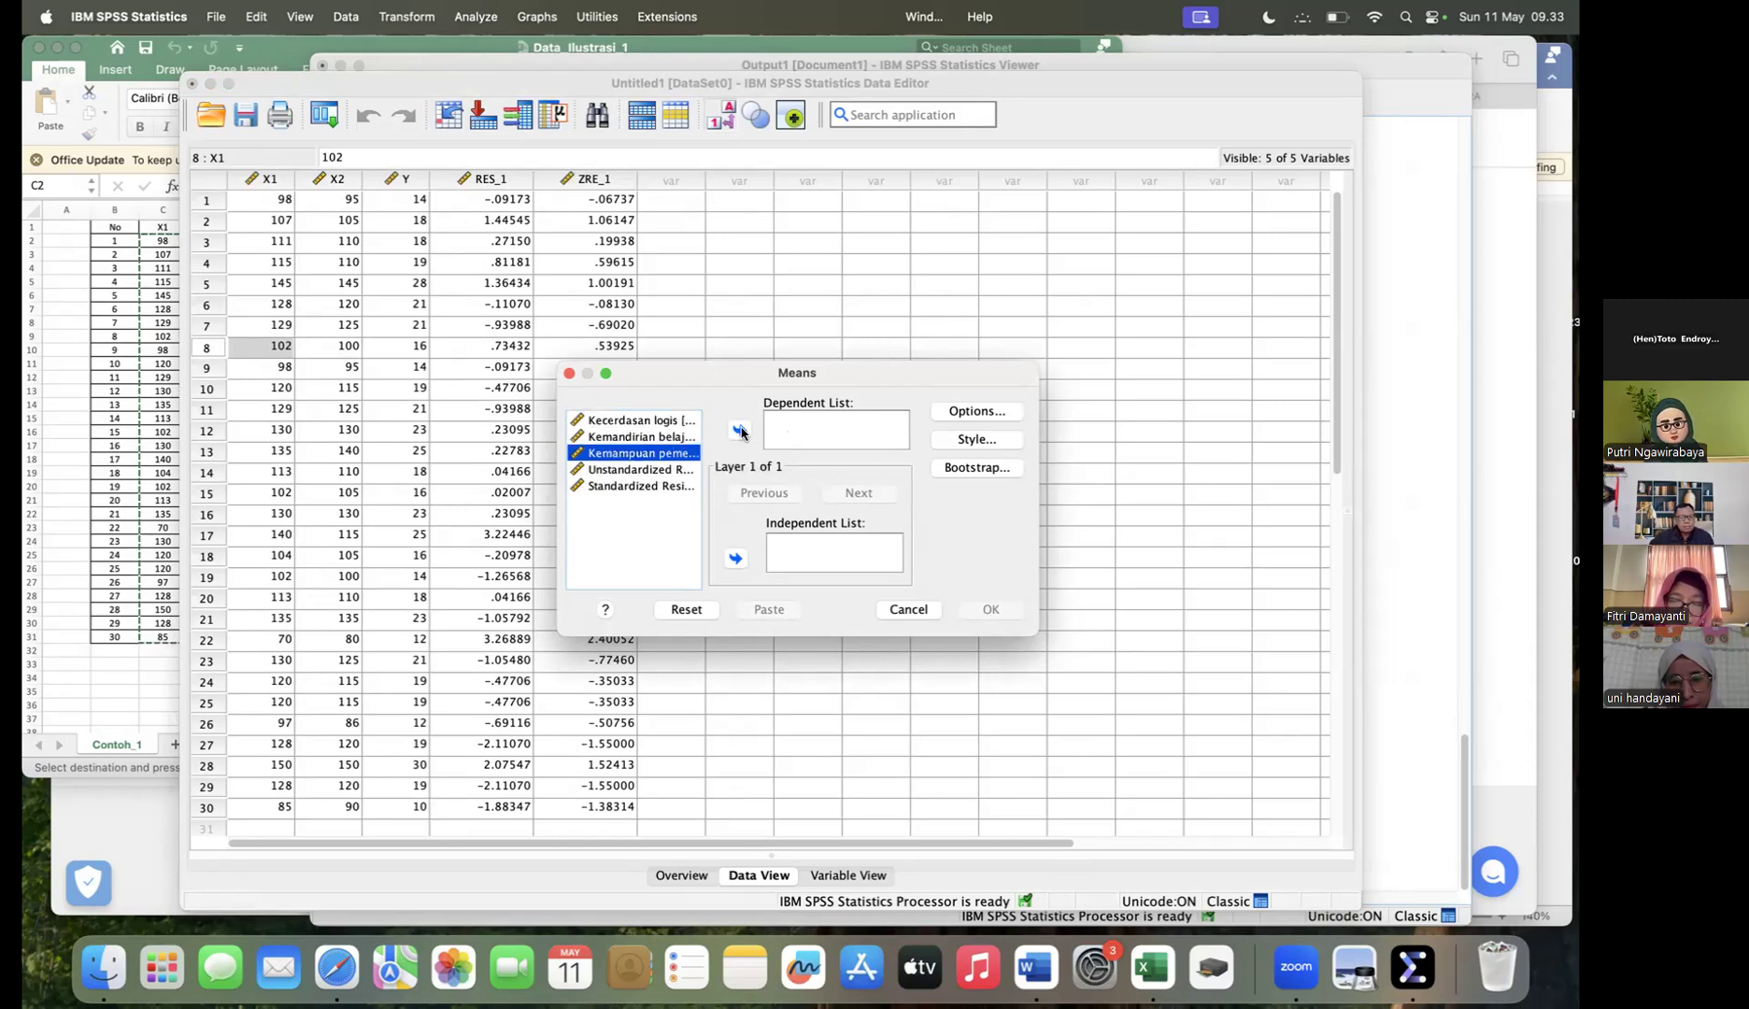
click(739, 430)
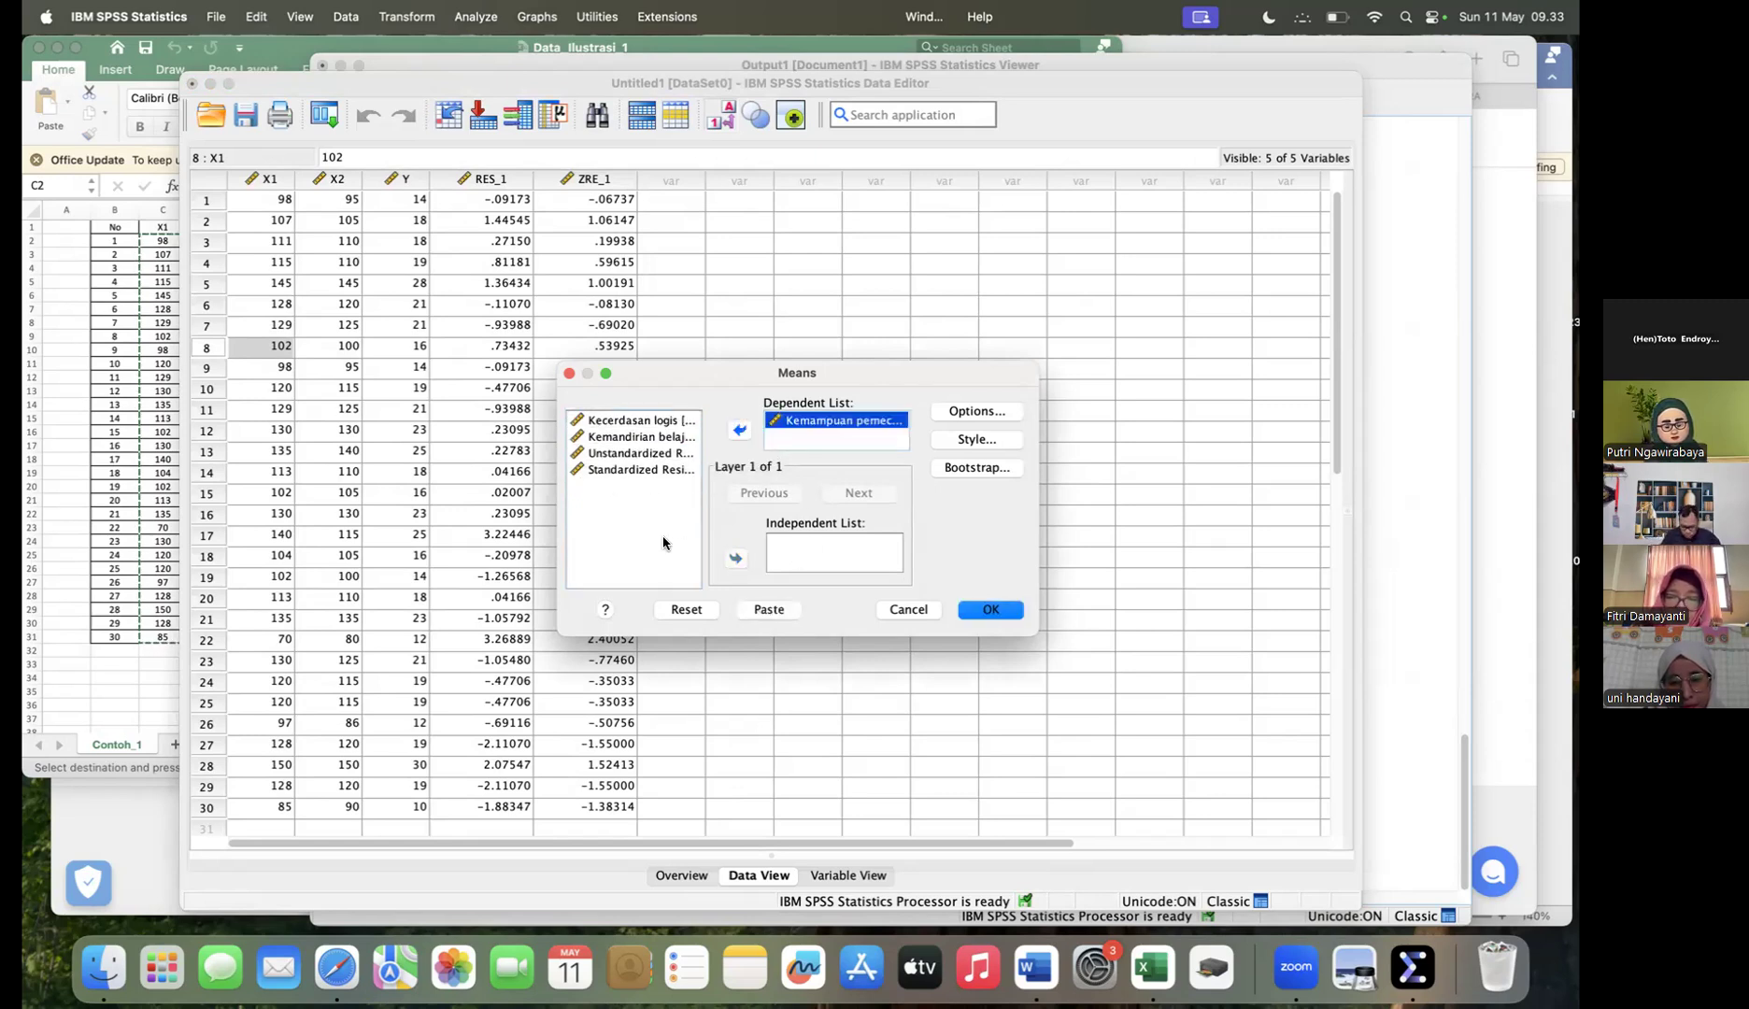
click(615, 426)
click(736, 558)
click(631, 421)
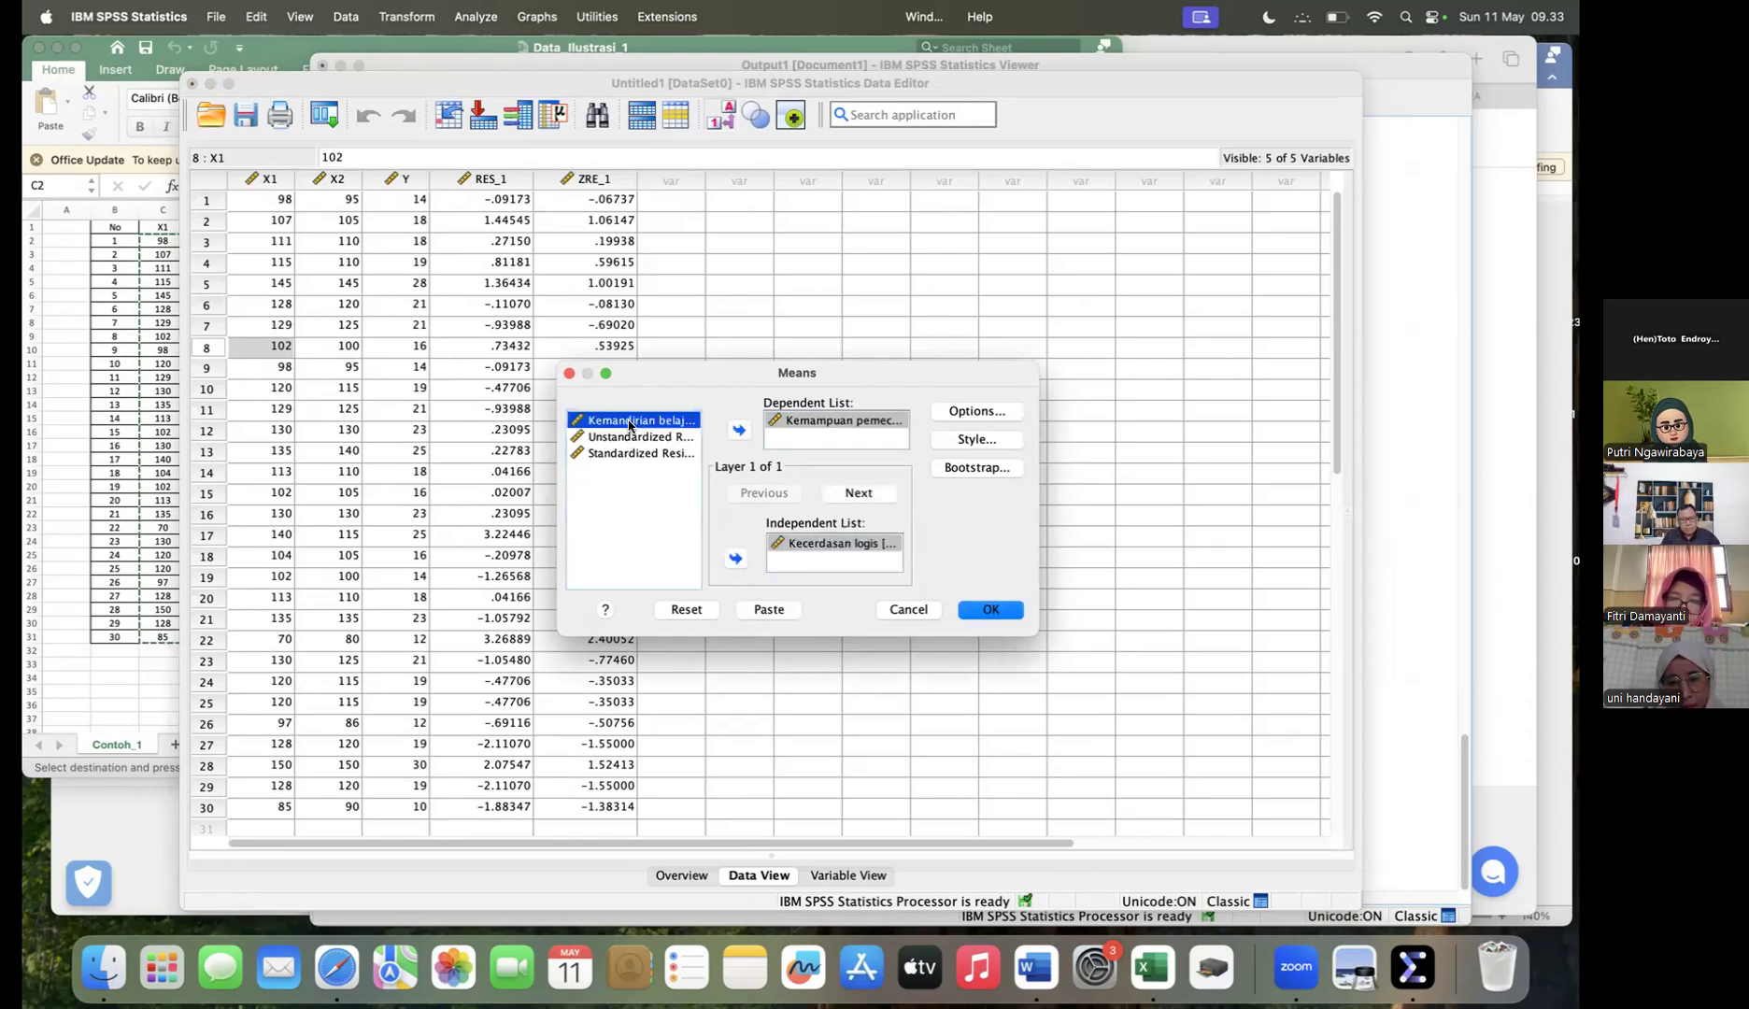
click(737, 560)
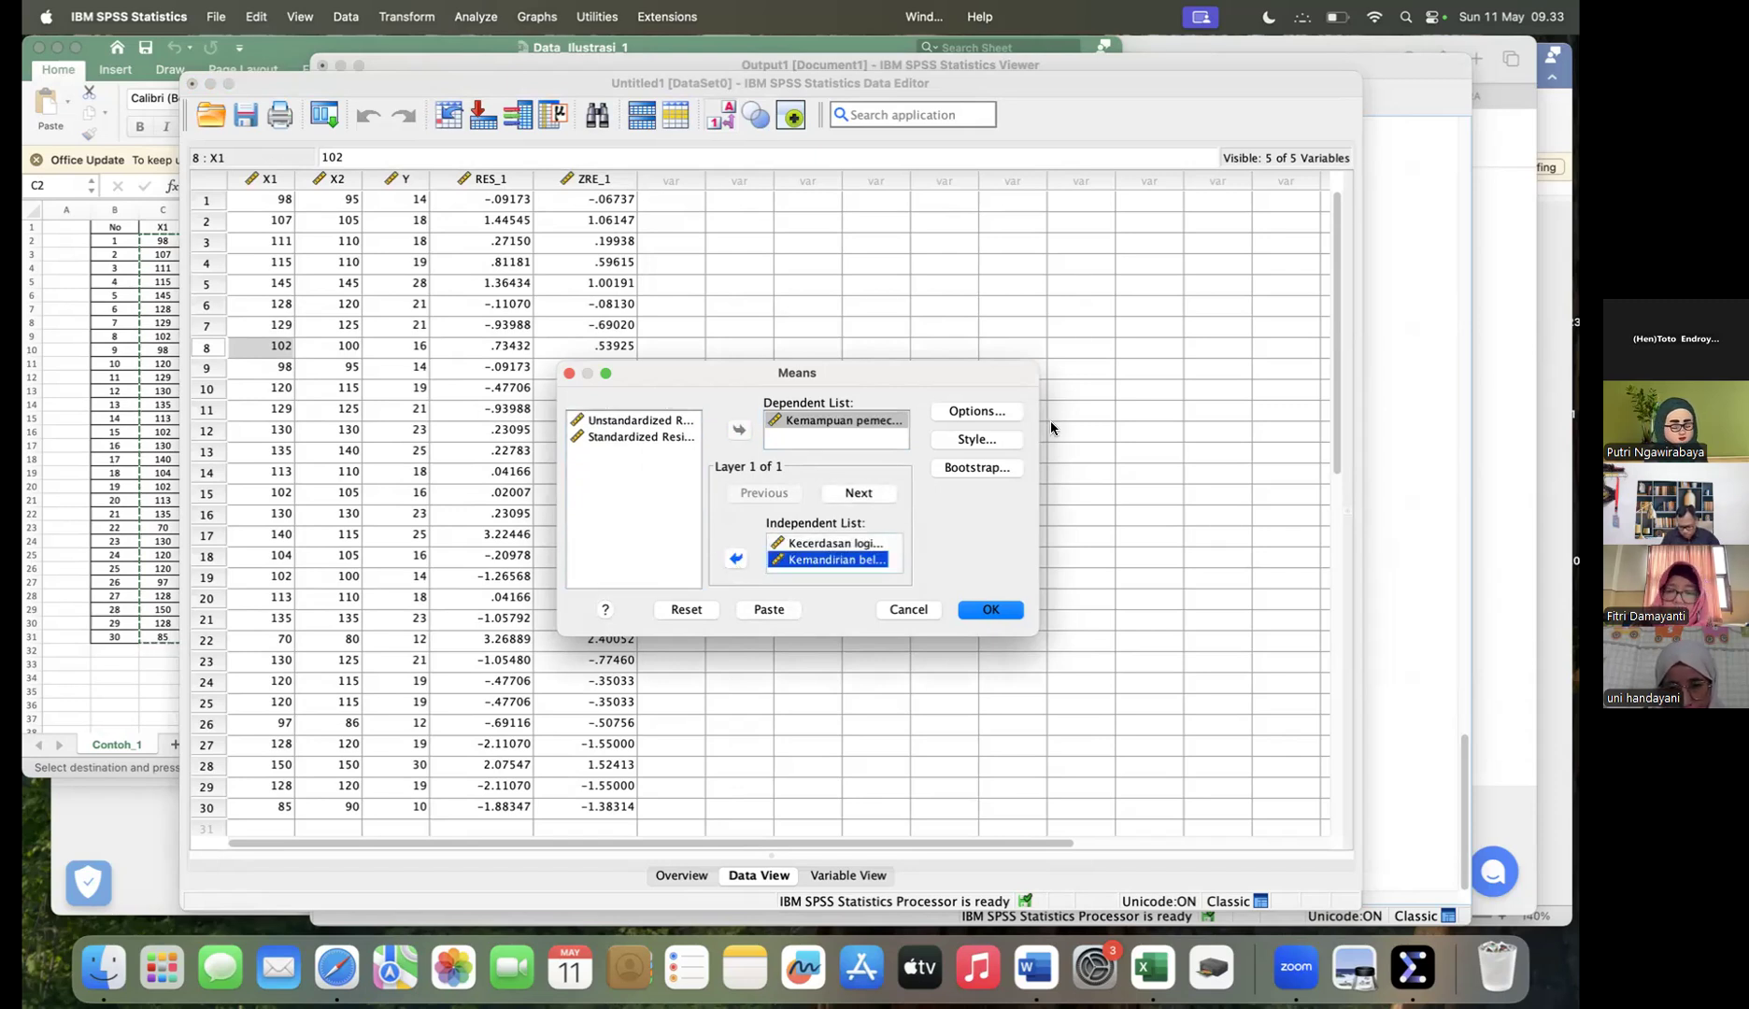
Step: Enable the test for linearity in the Means options and run the analysis
click(967, 413)
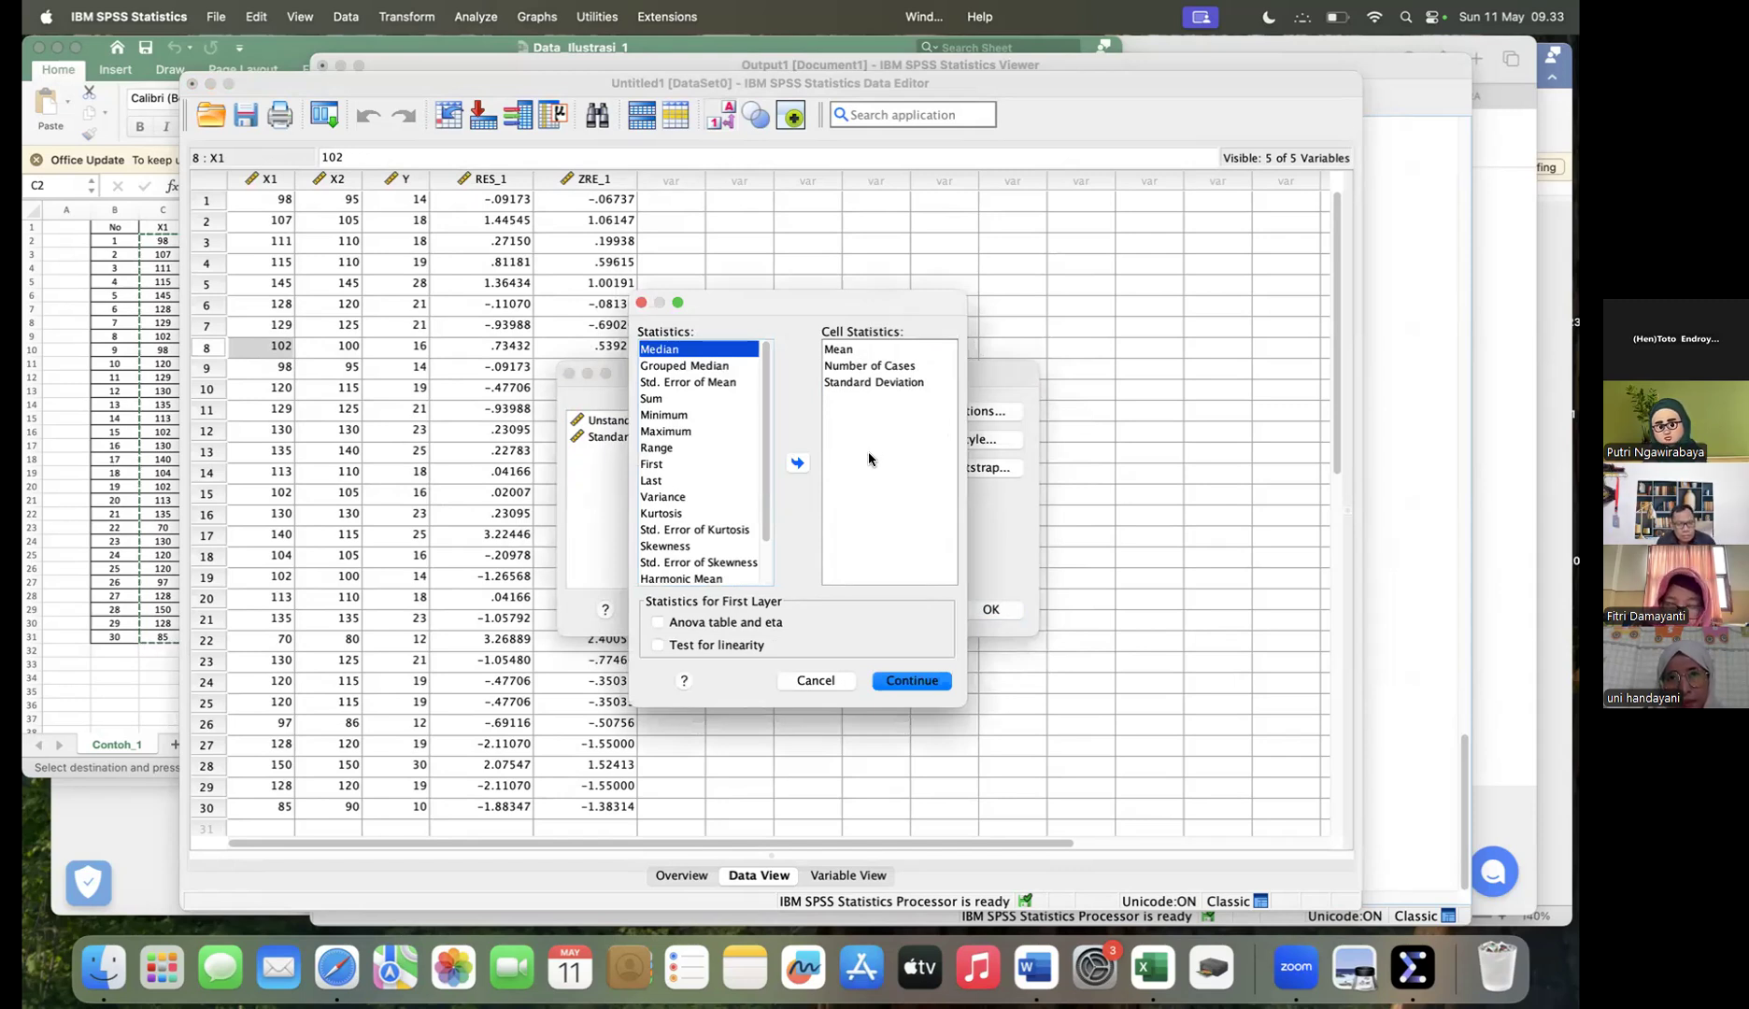
click(658, 646)
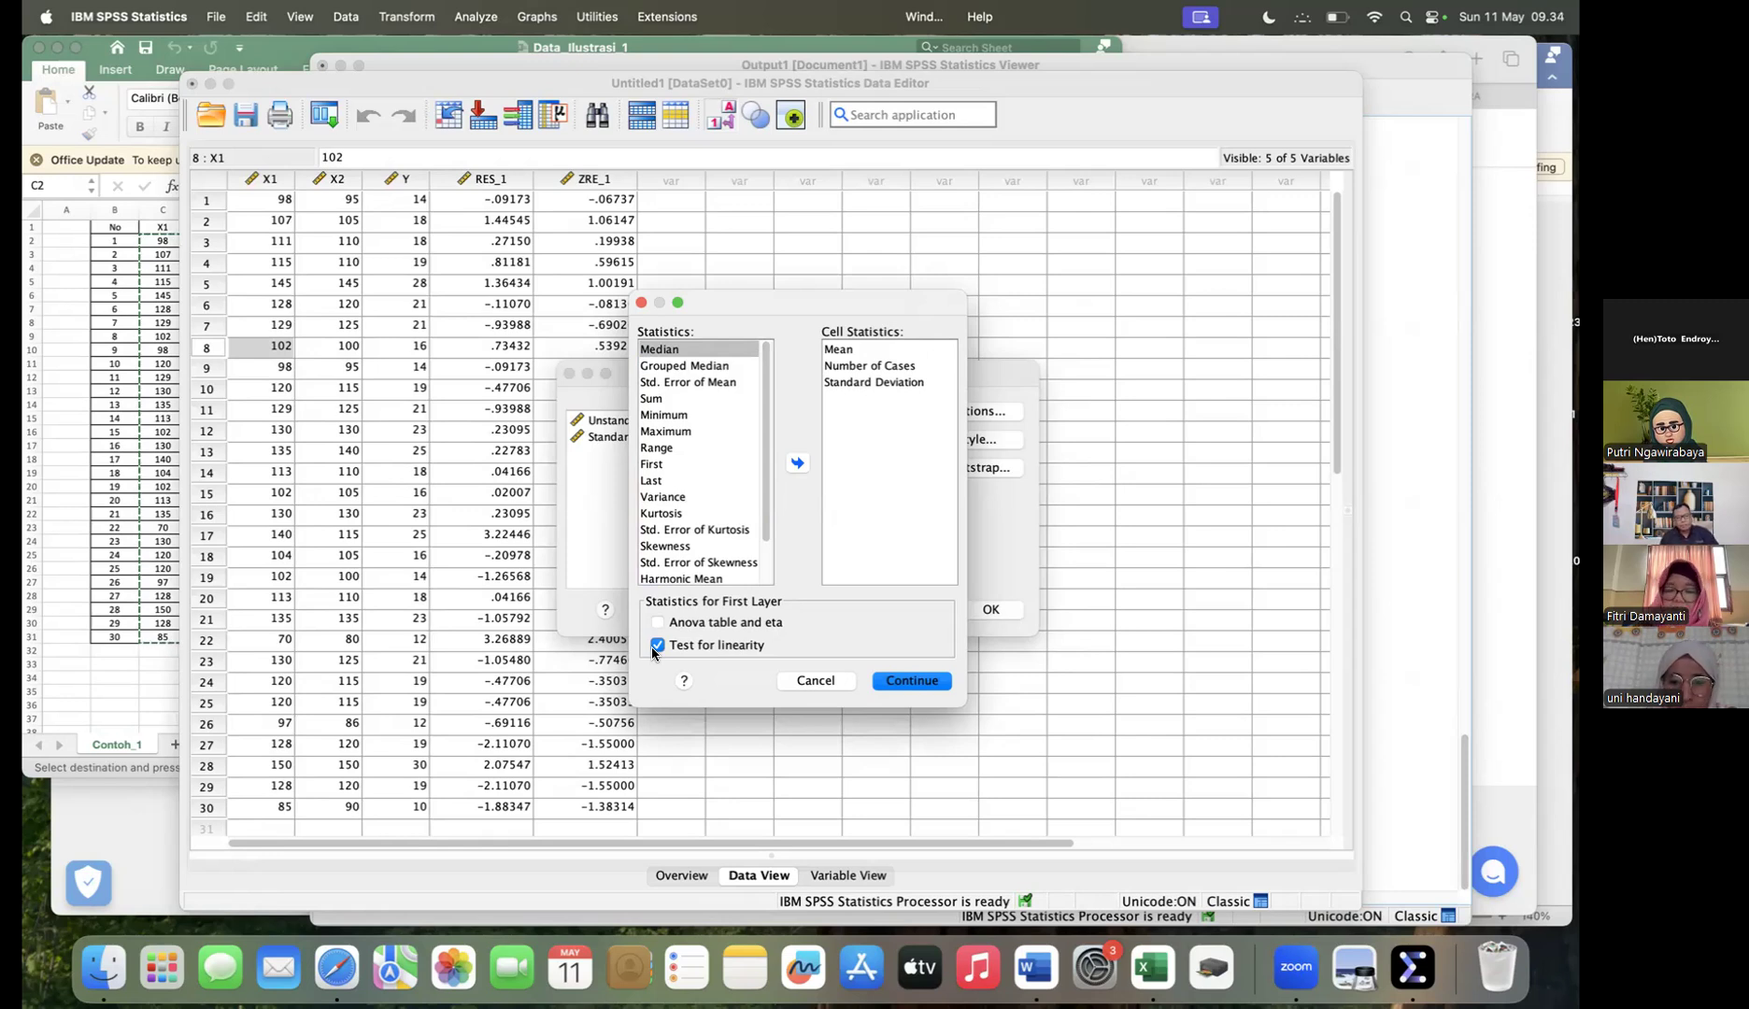
click(911, 682)
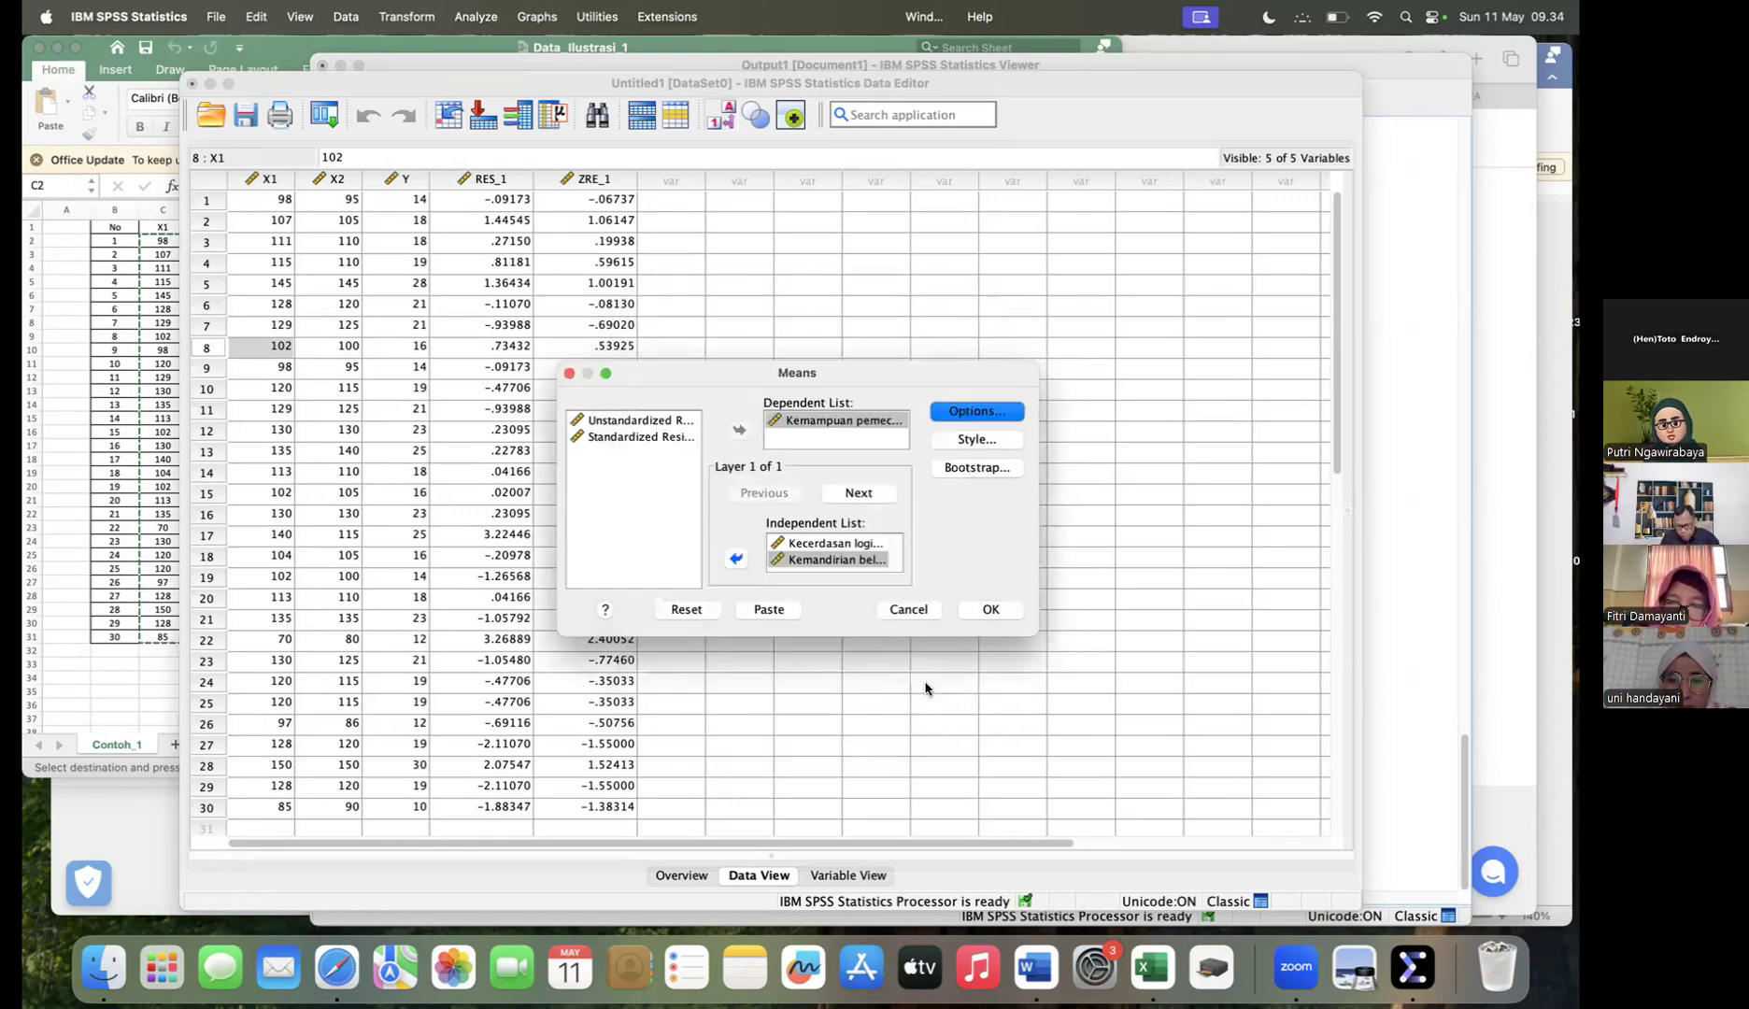
click(993, 609)
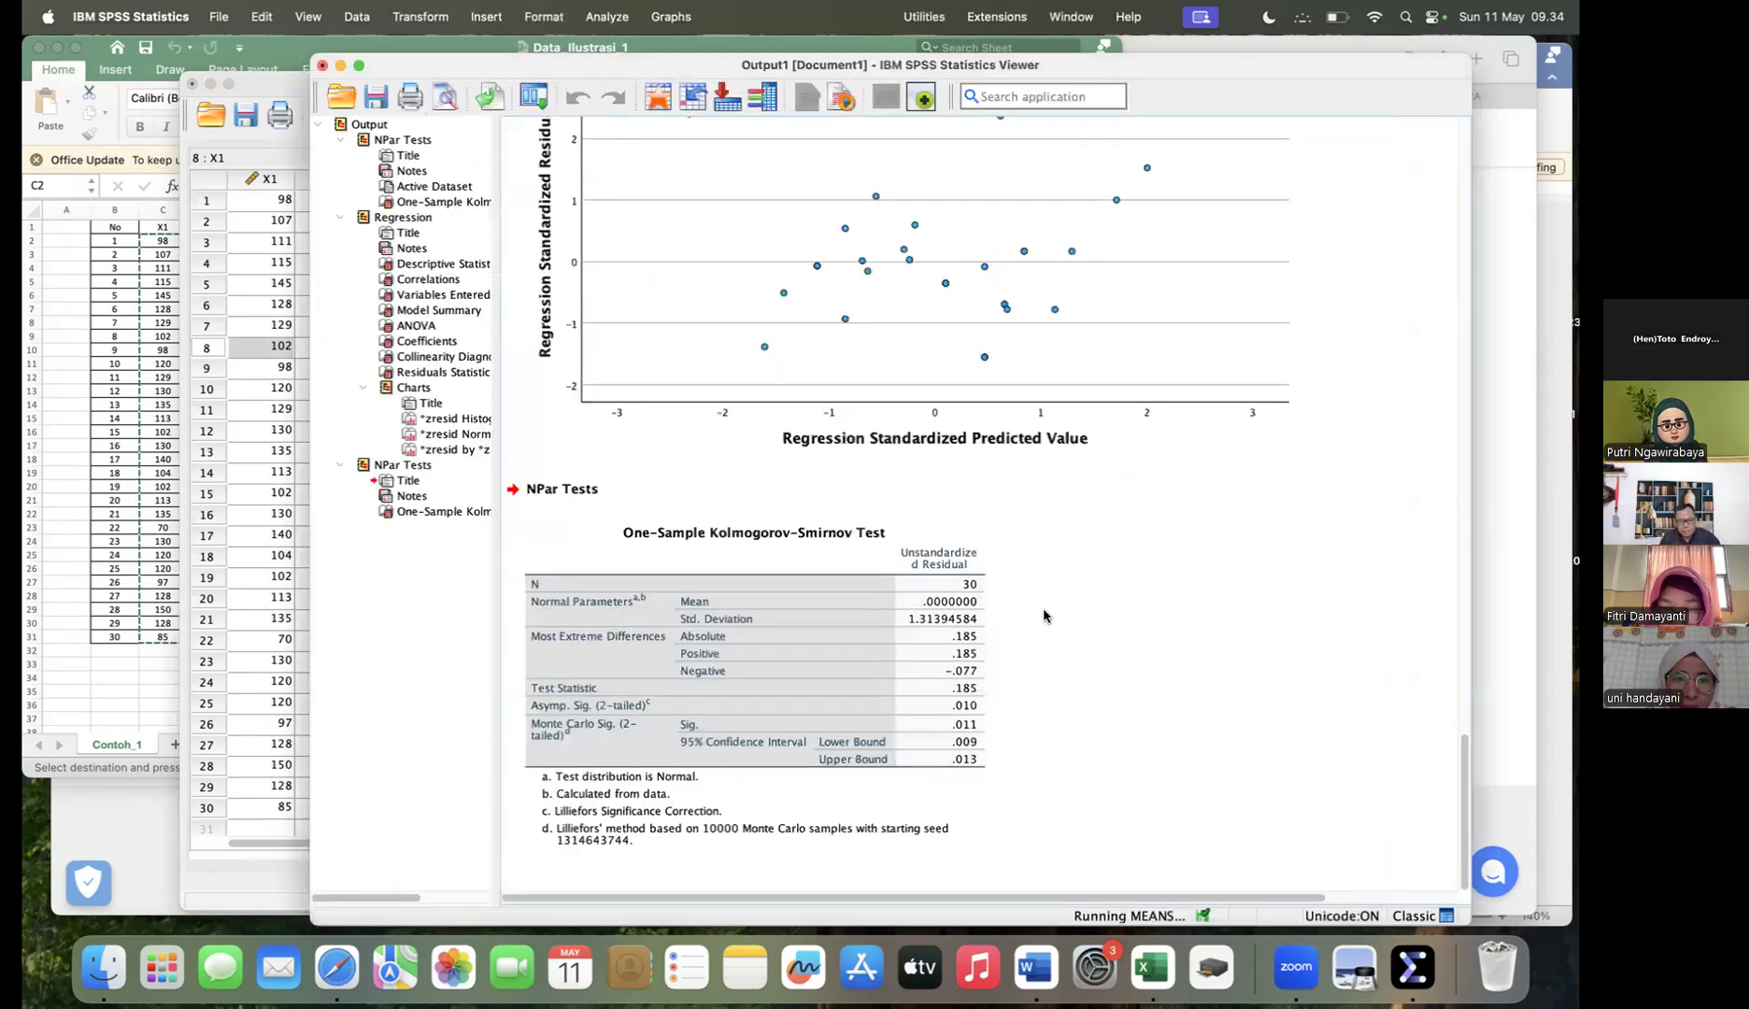
Step: Examine the ANOVA tables for Kecerdasan logis and Kemandirian belajar, comparing the Linearity and Deviation from Linearity significance values
scroll(1052, 614, down, 10)
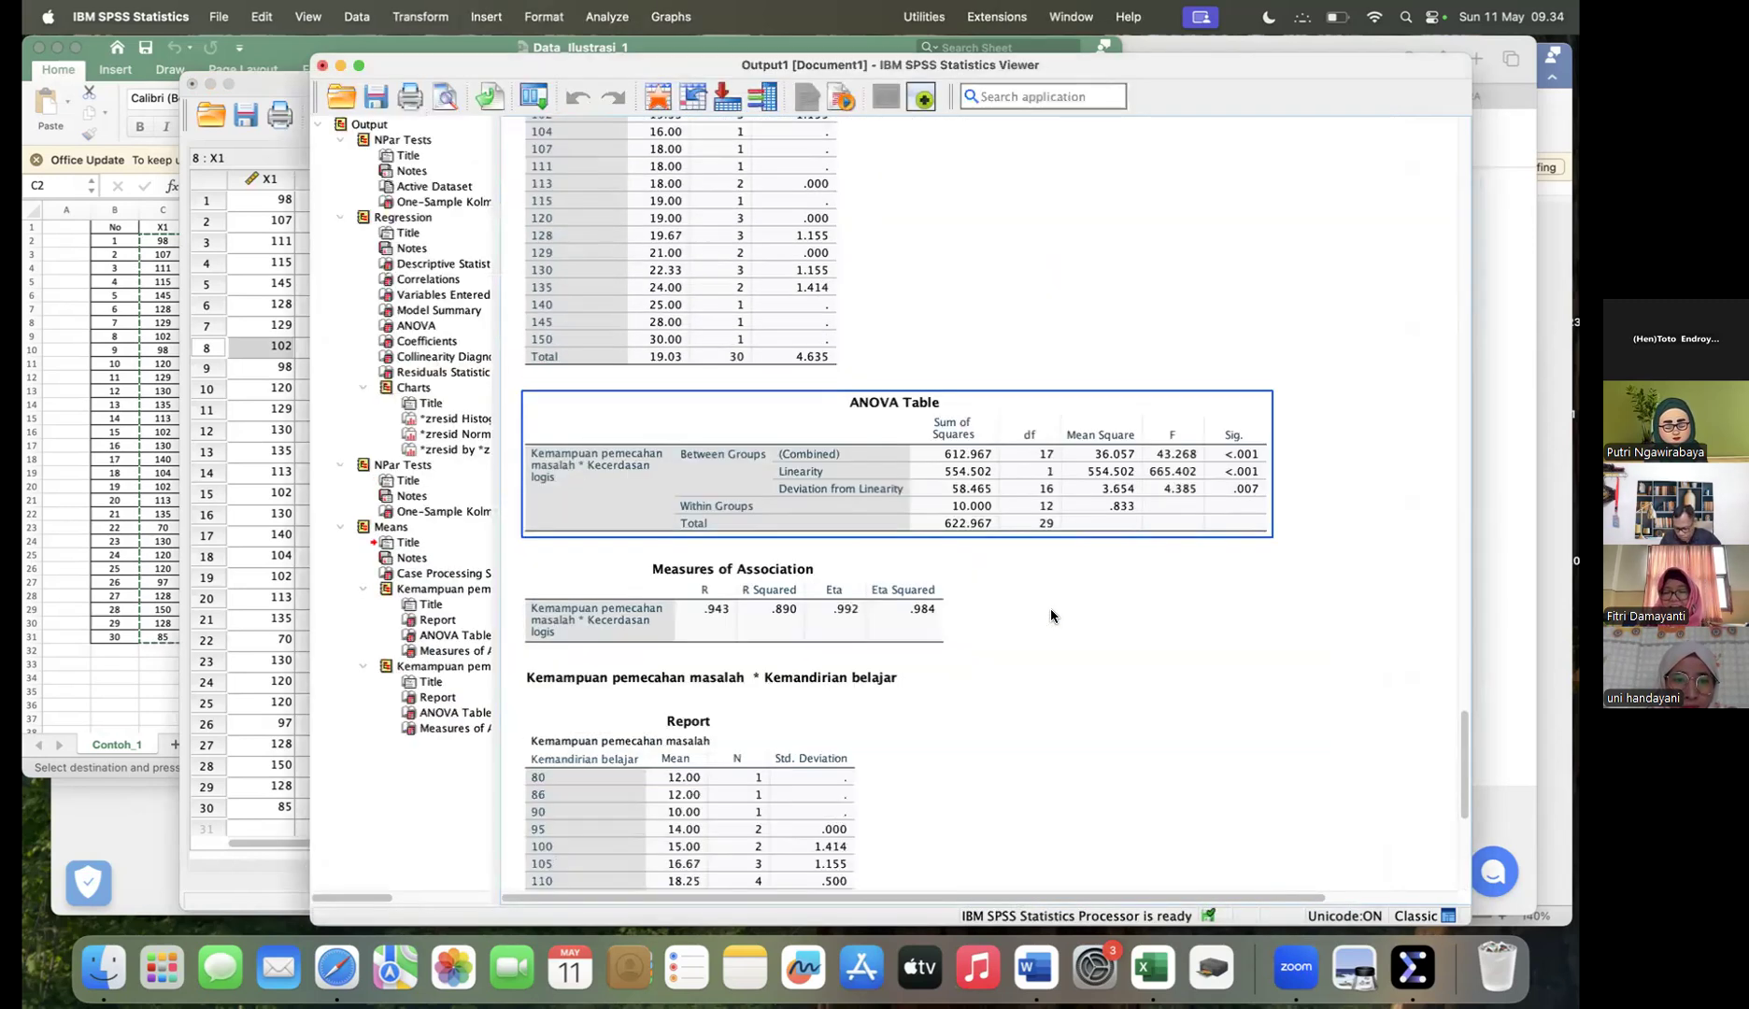
scroll(1051, 612, up, 3)
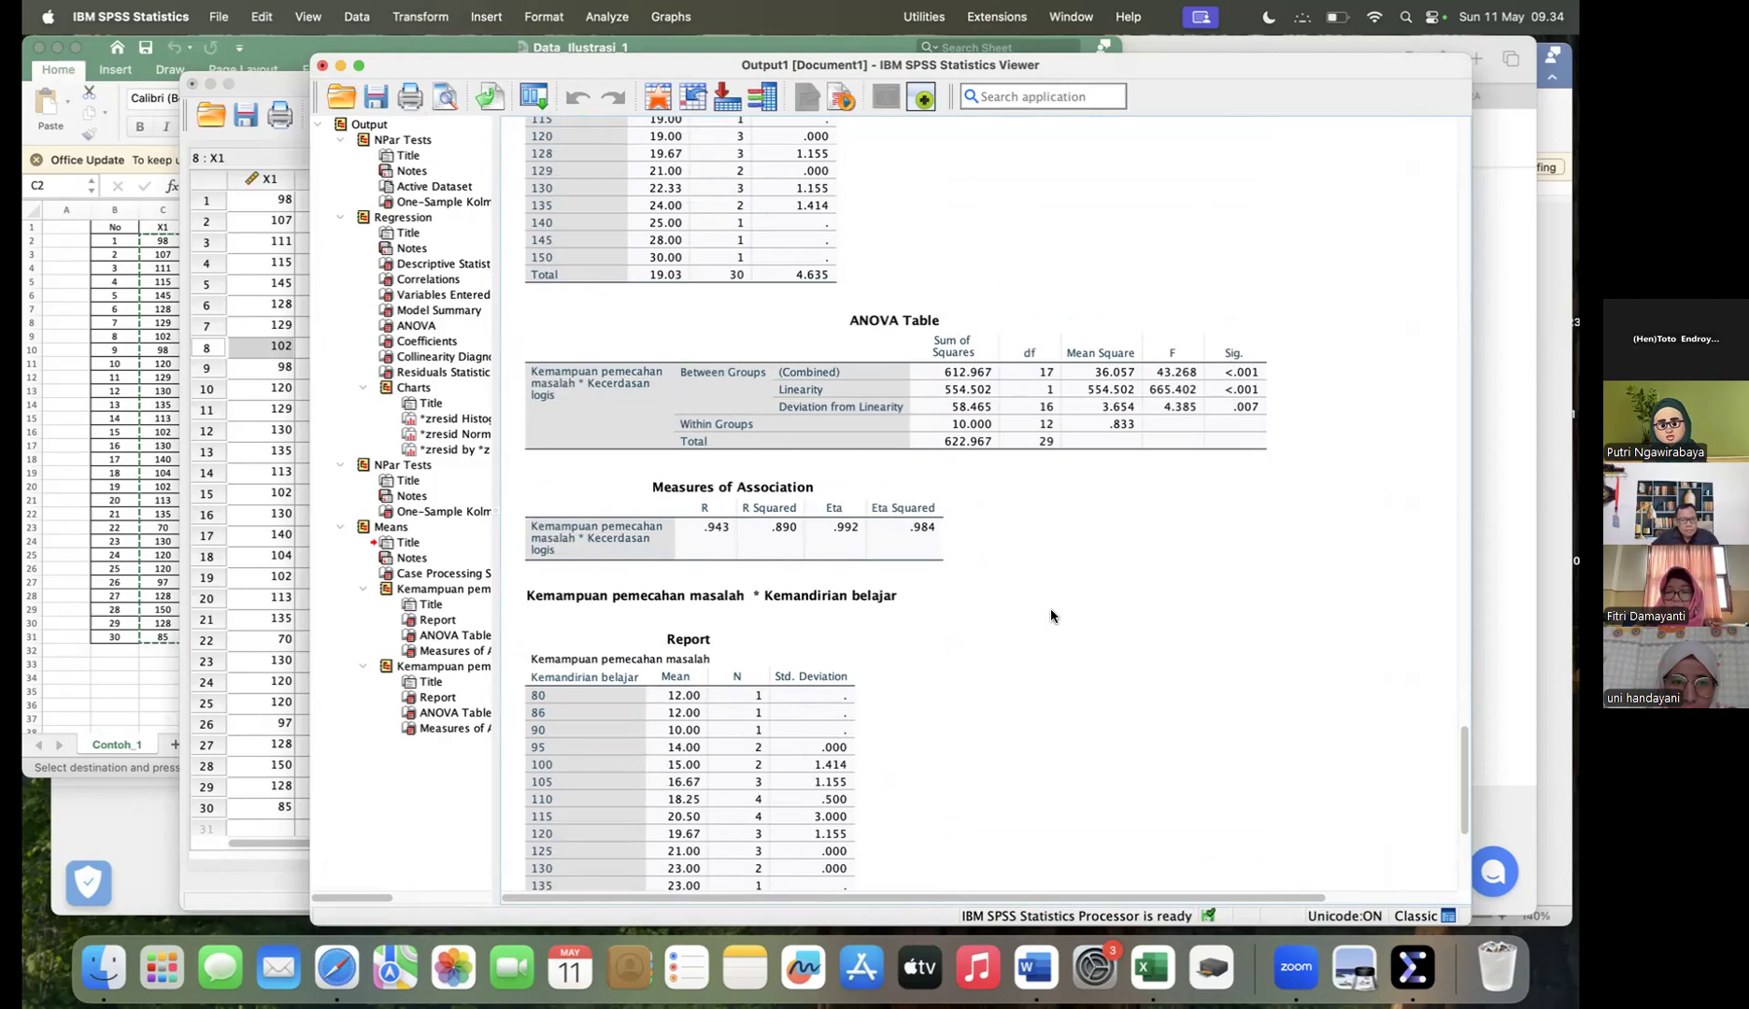
scroll(1051, 615, up, 5)
click(1051, 615)
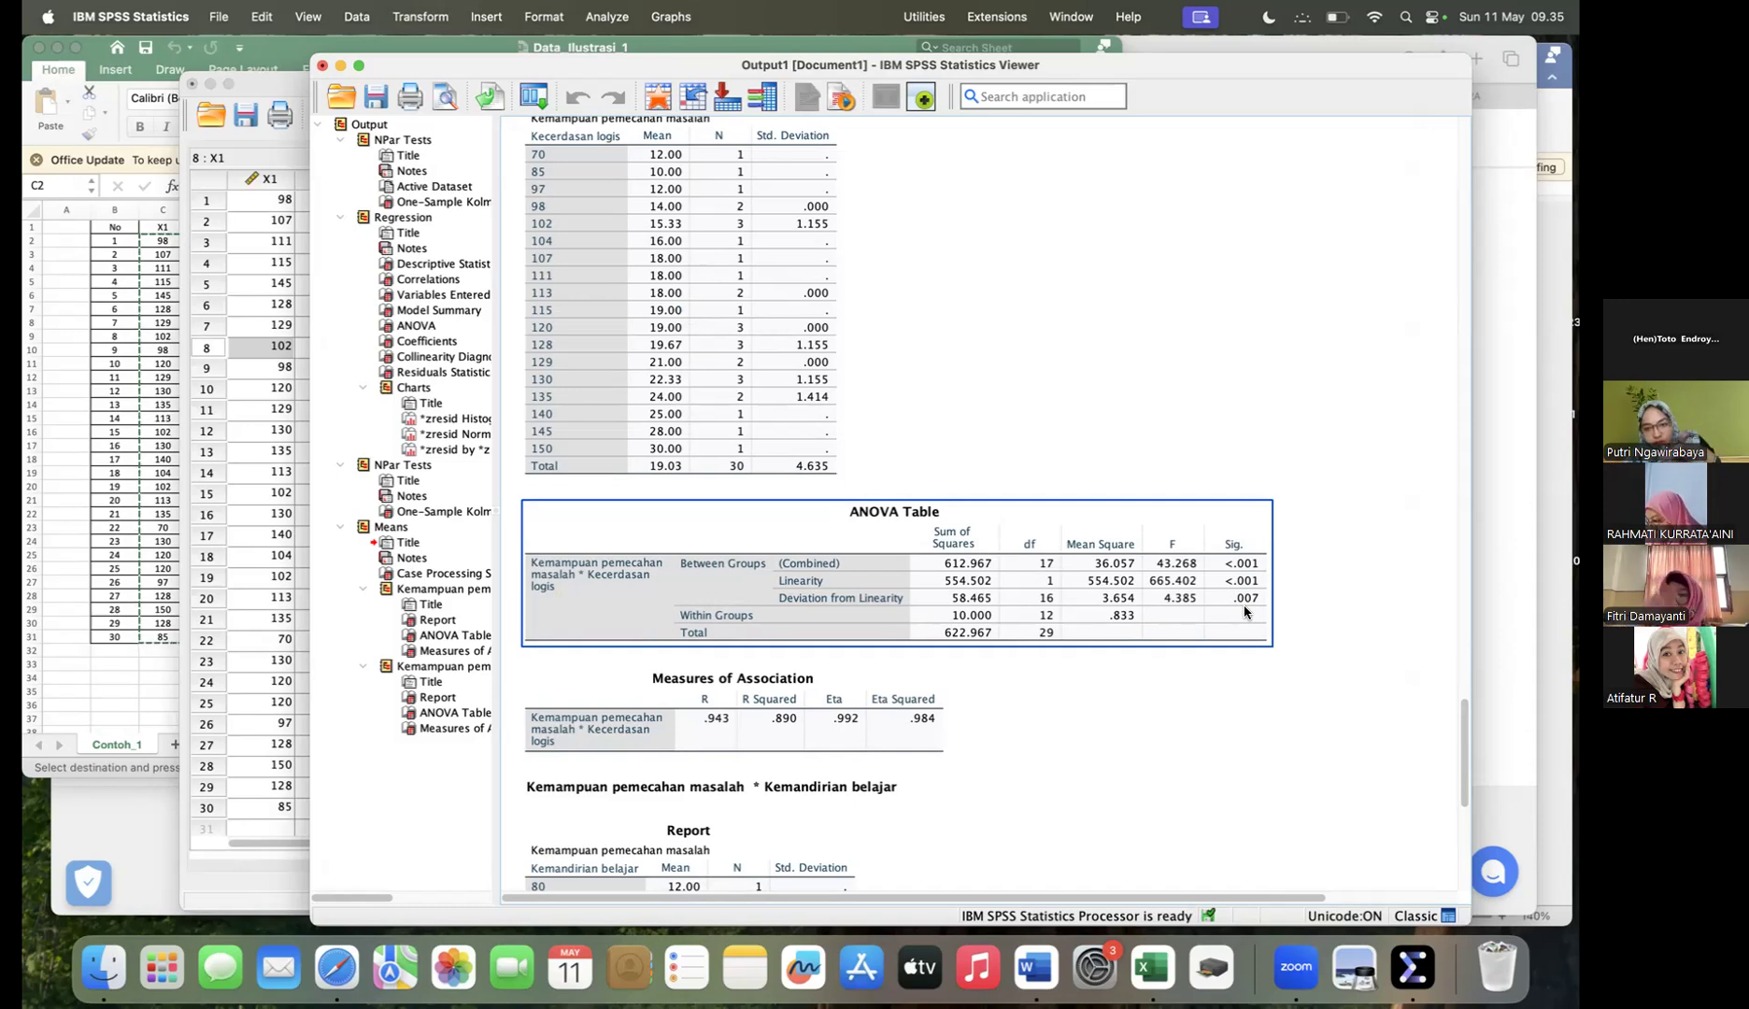
click(1262, 766)
scroll(1262, 766, down, 6)
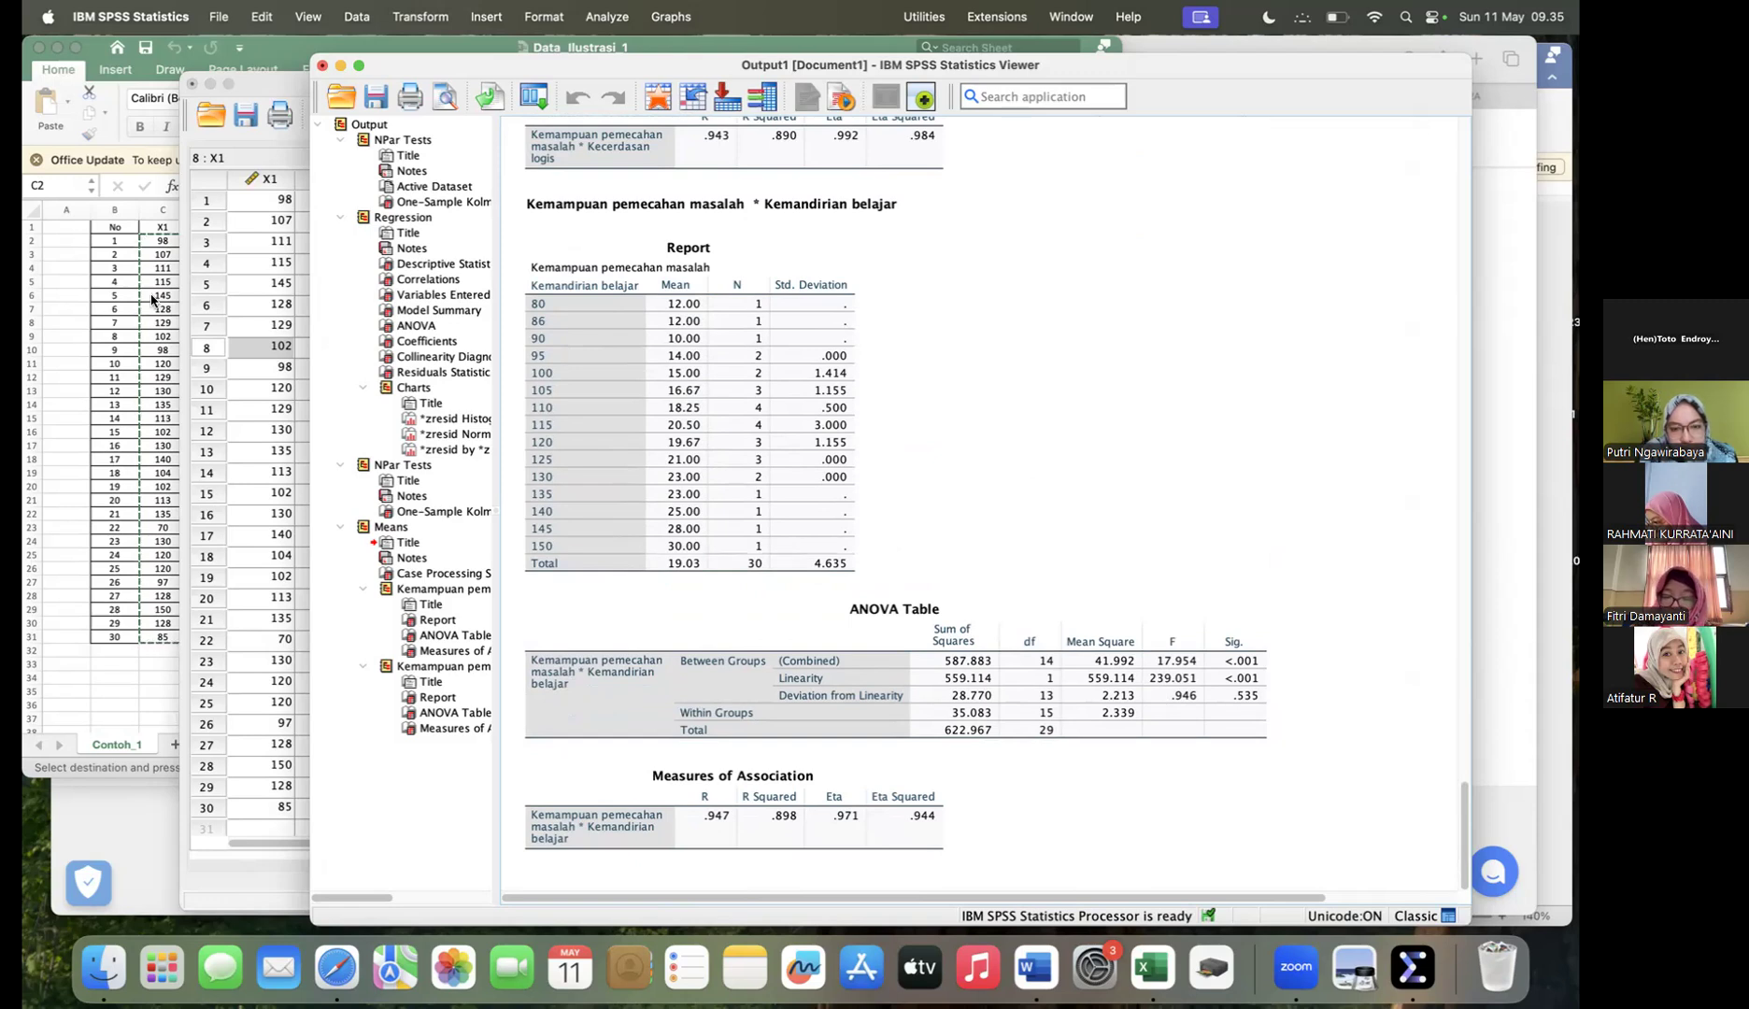
click(857, 696)
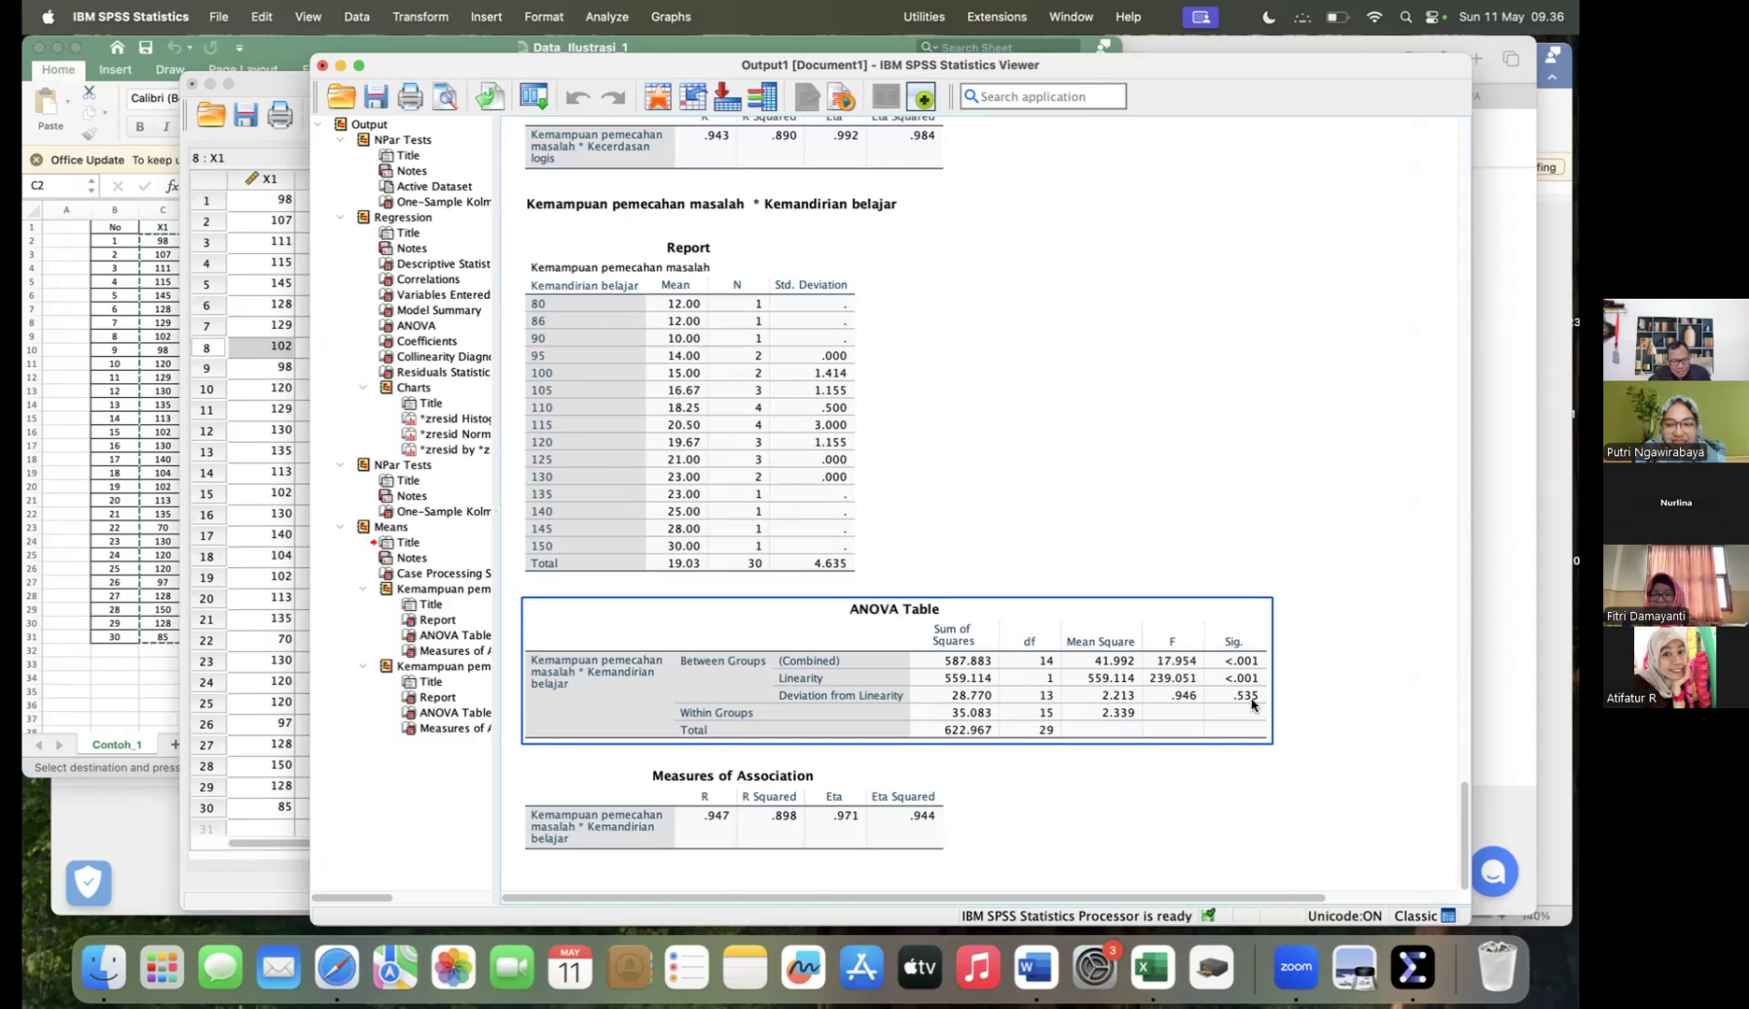
click(1056, 204)
click(1019, 281)
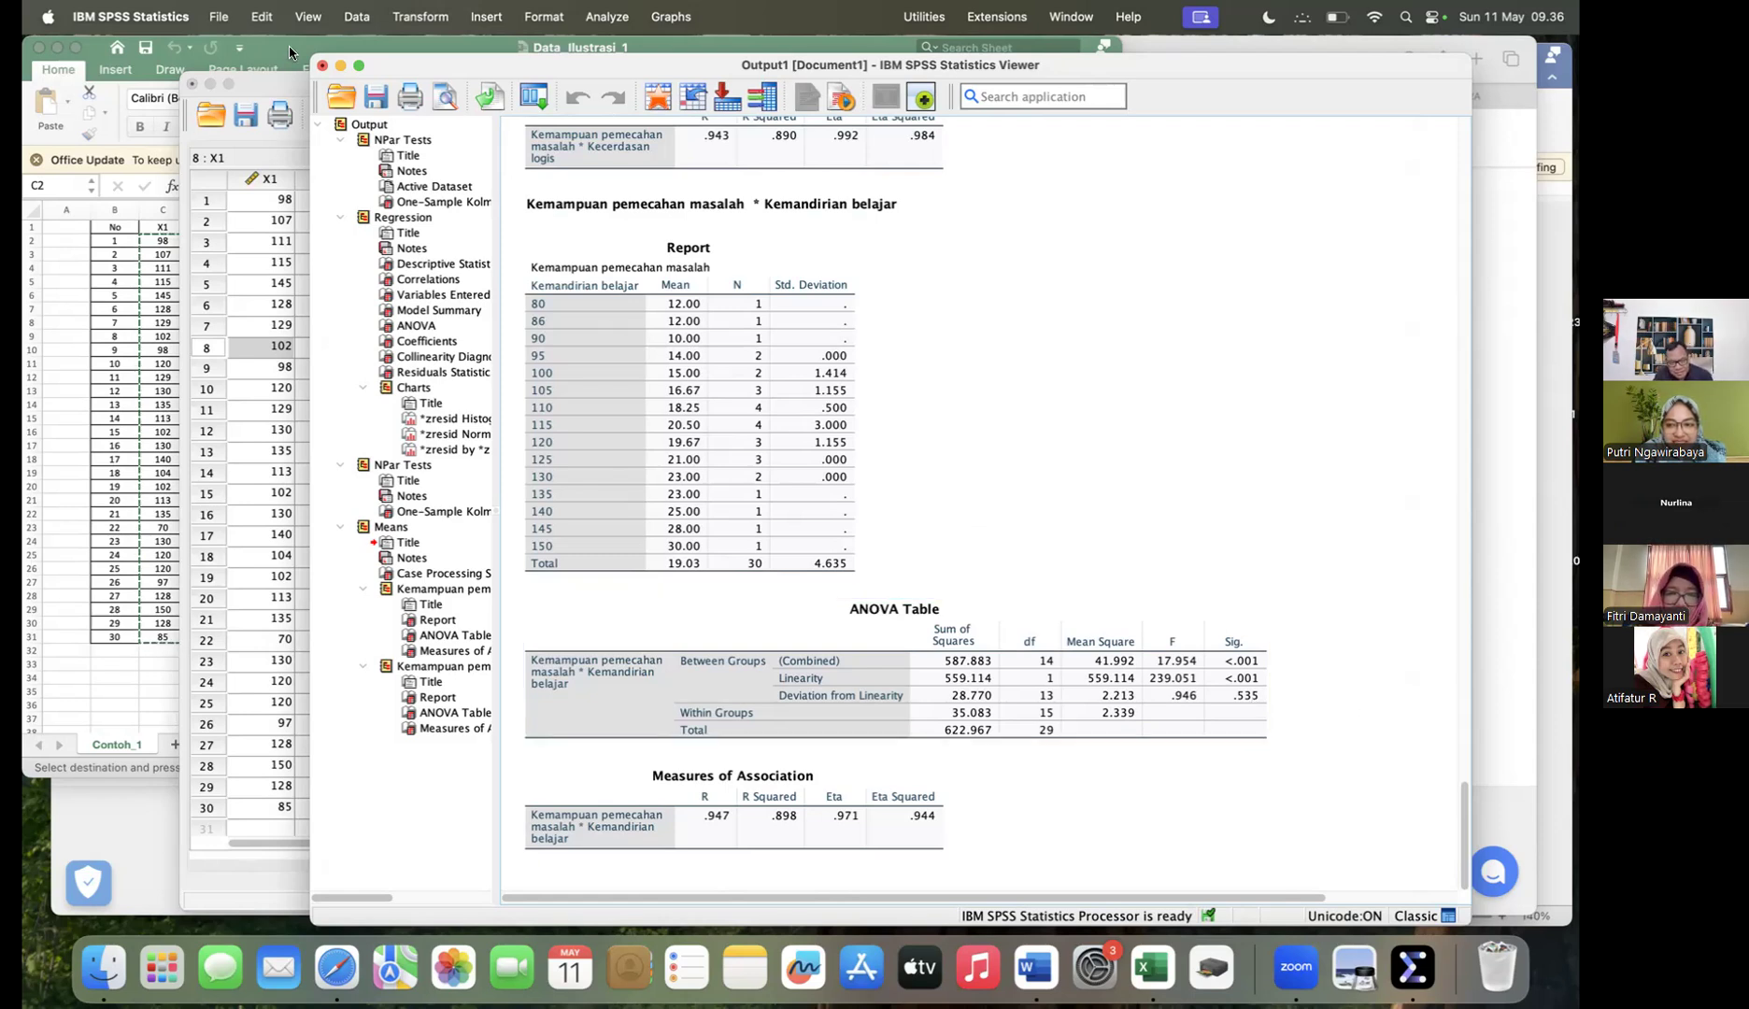
Step: Close the output document without saving it and delete the Unstandardized Residual variable RES_1 from the variable definitions
click(322, 65)
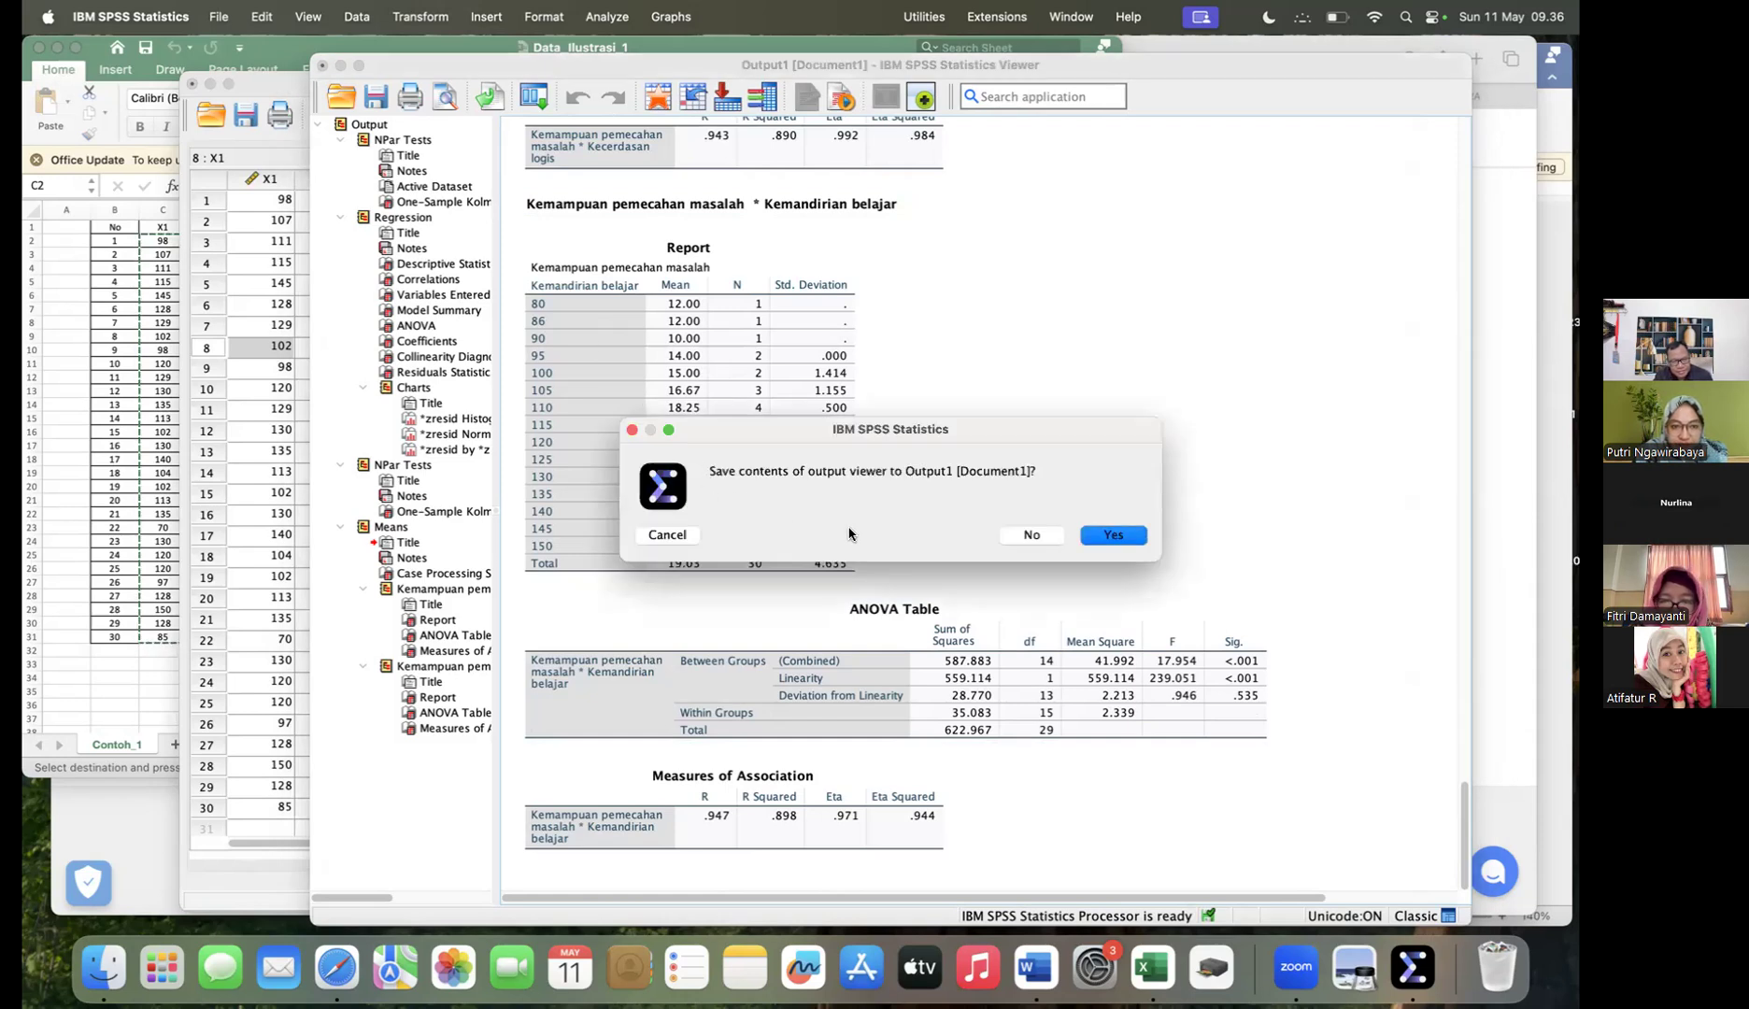
click(1042, 534)
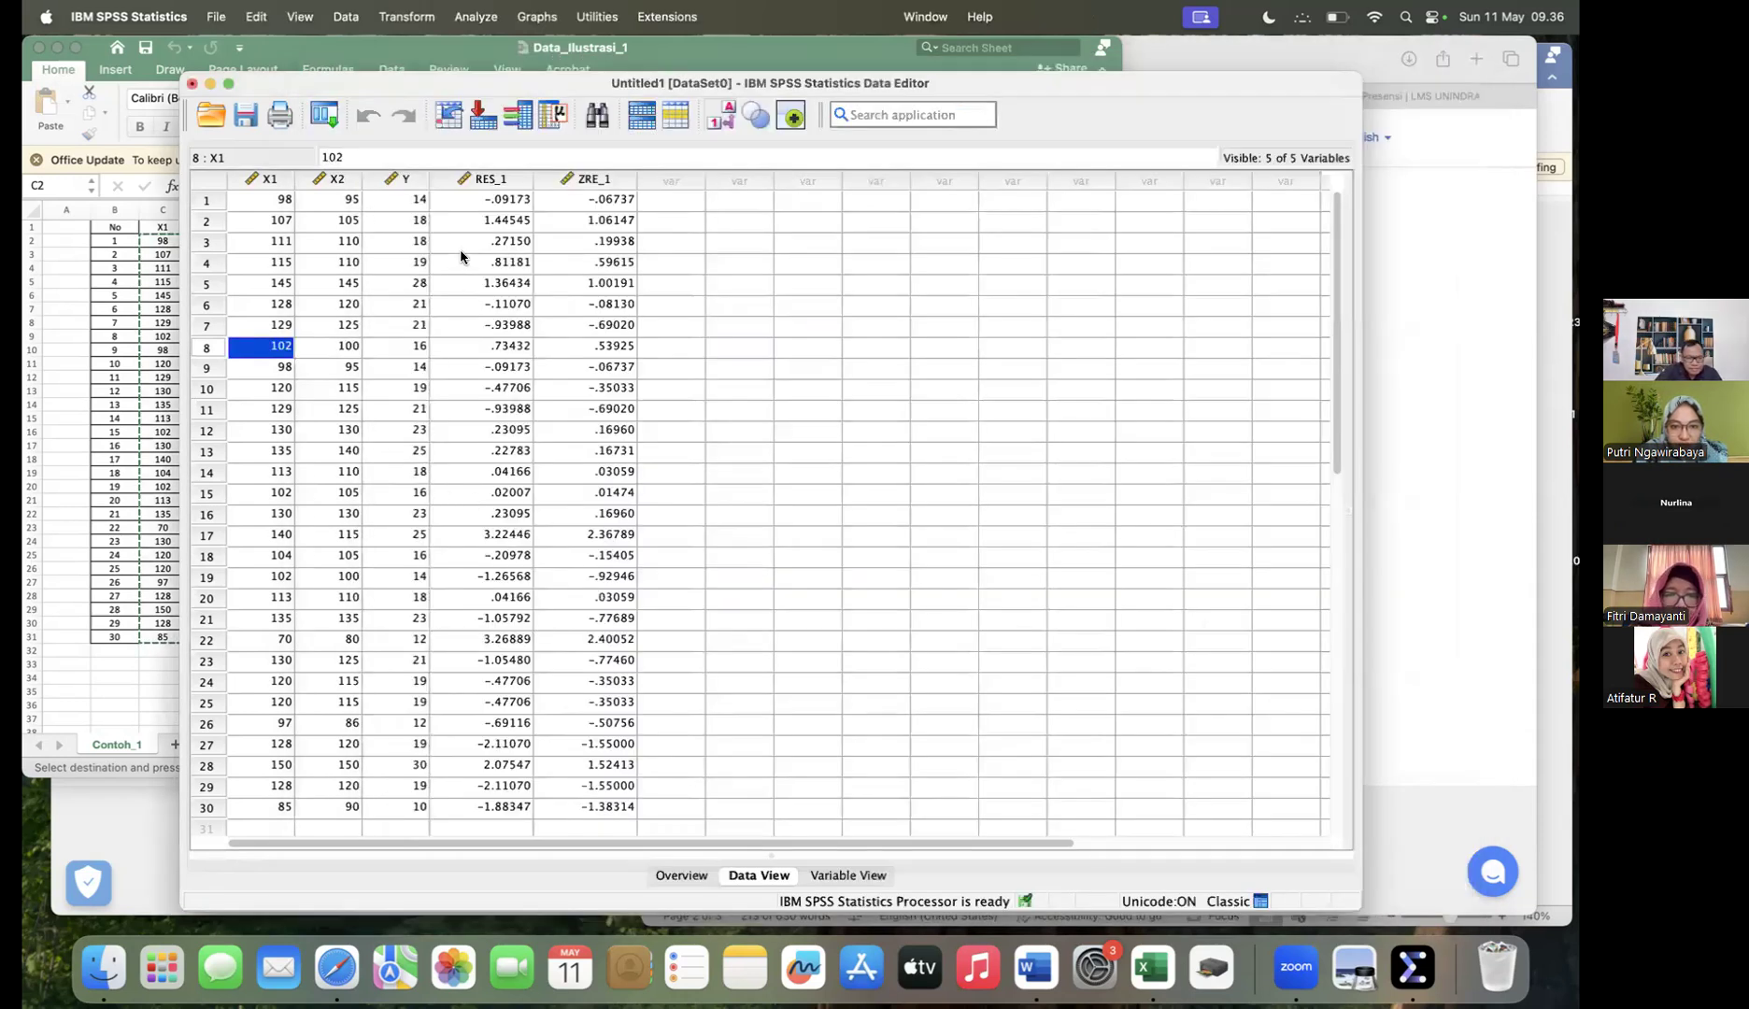
double_click(477, 181)
scroll(480, 194, up, 3)
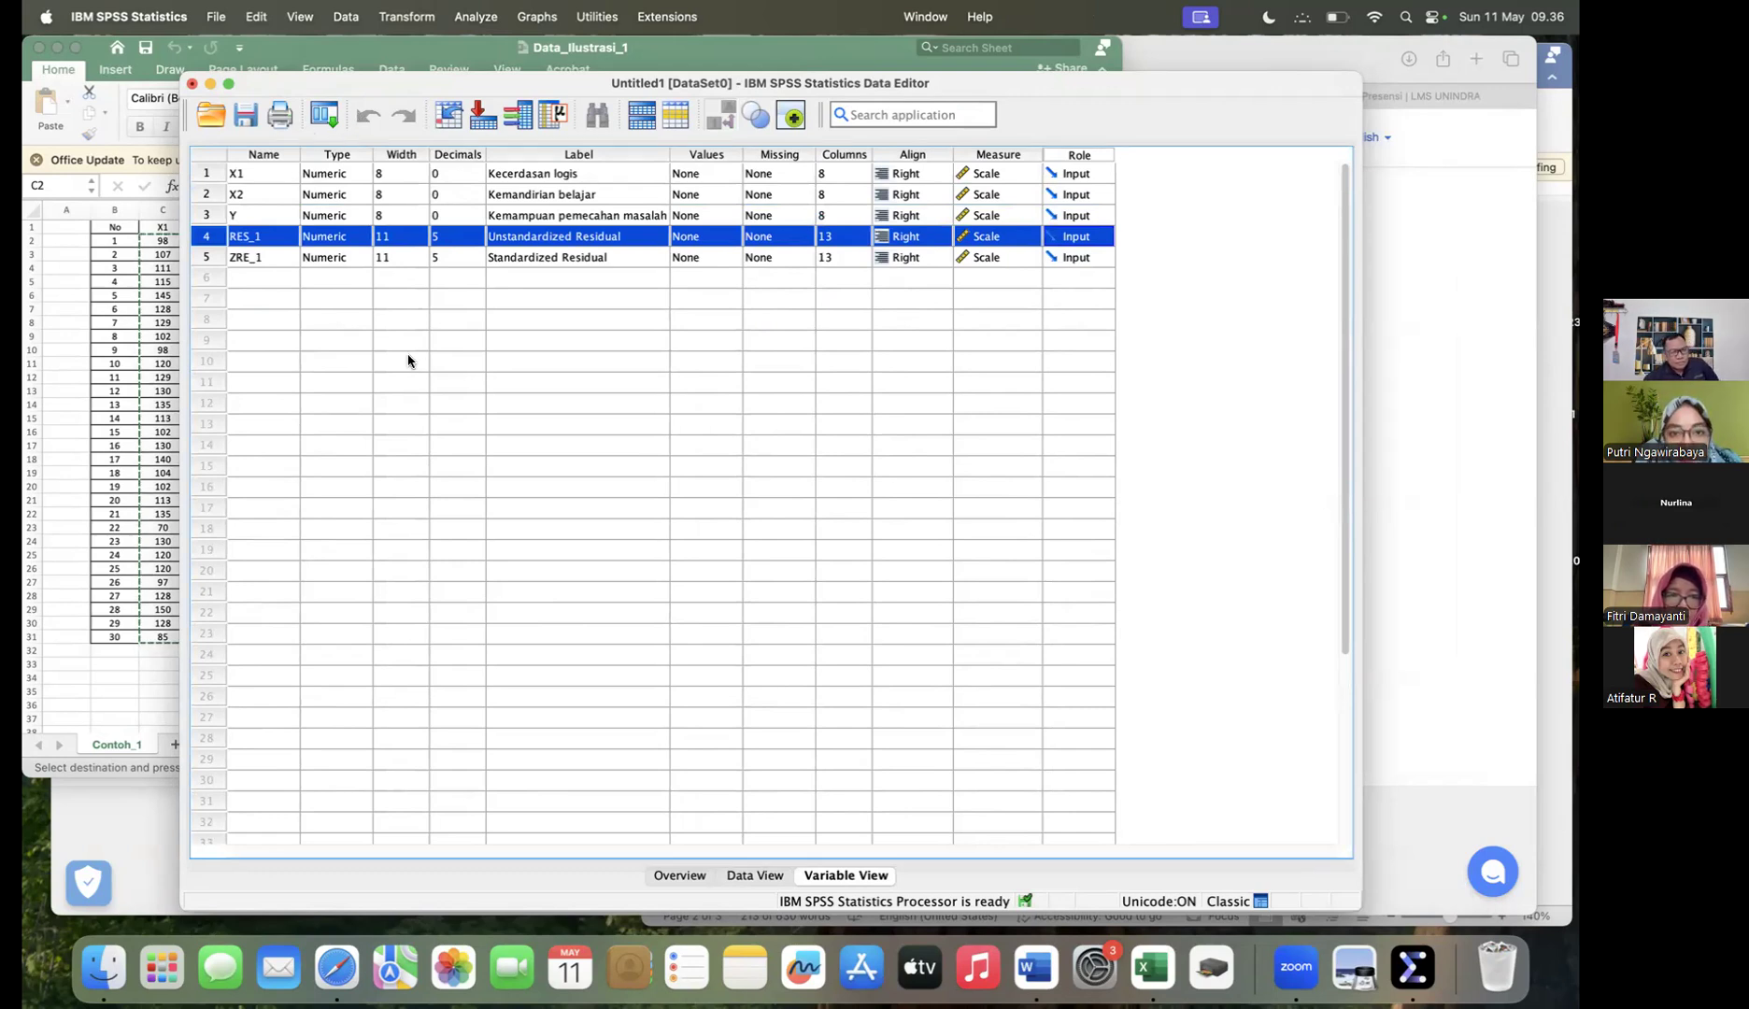
right_click(195, 237)
click(251, 281)
Step: Try to clear the Standardized Residual variable ZRE_1 from the variable definitions
right_click(214, 238)
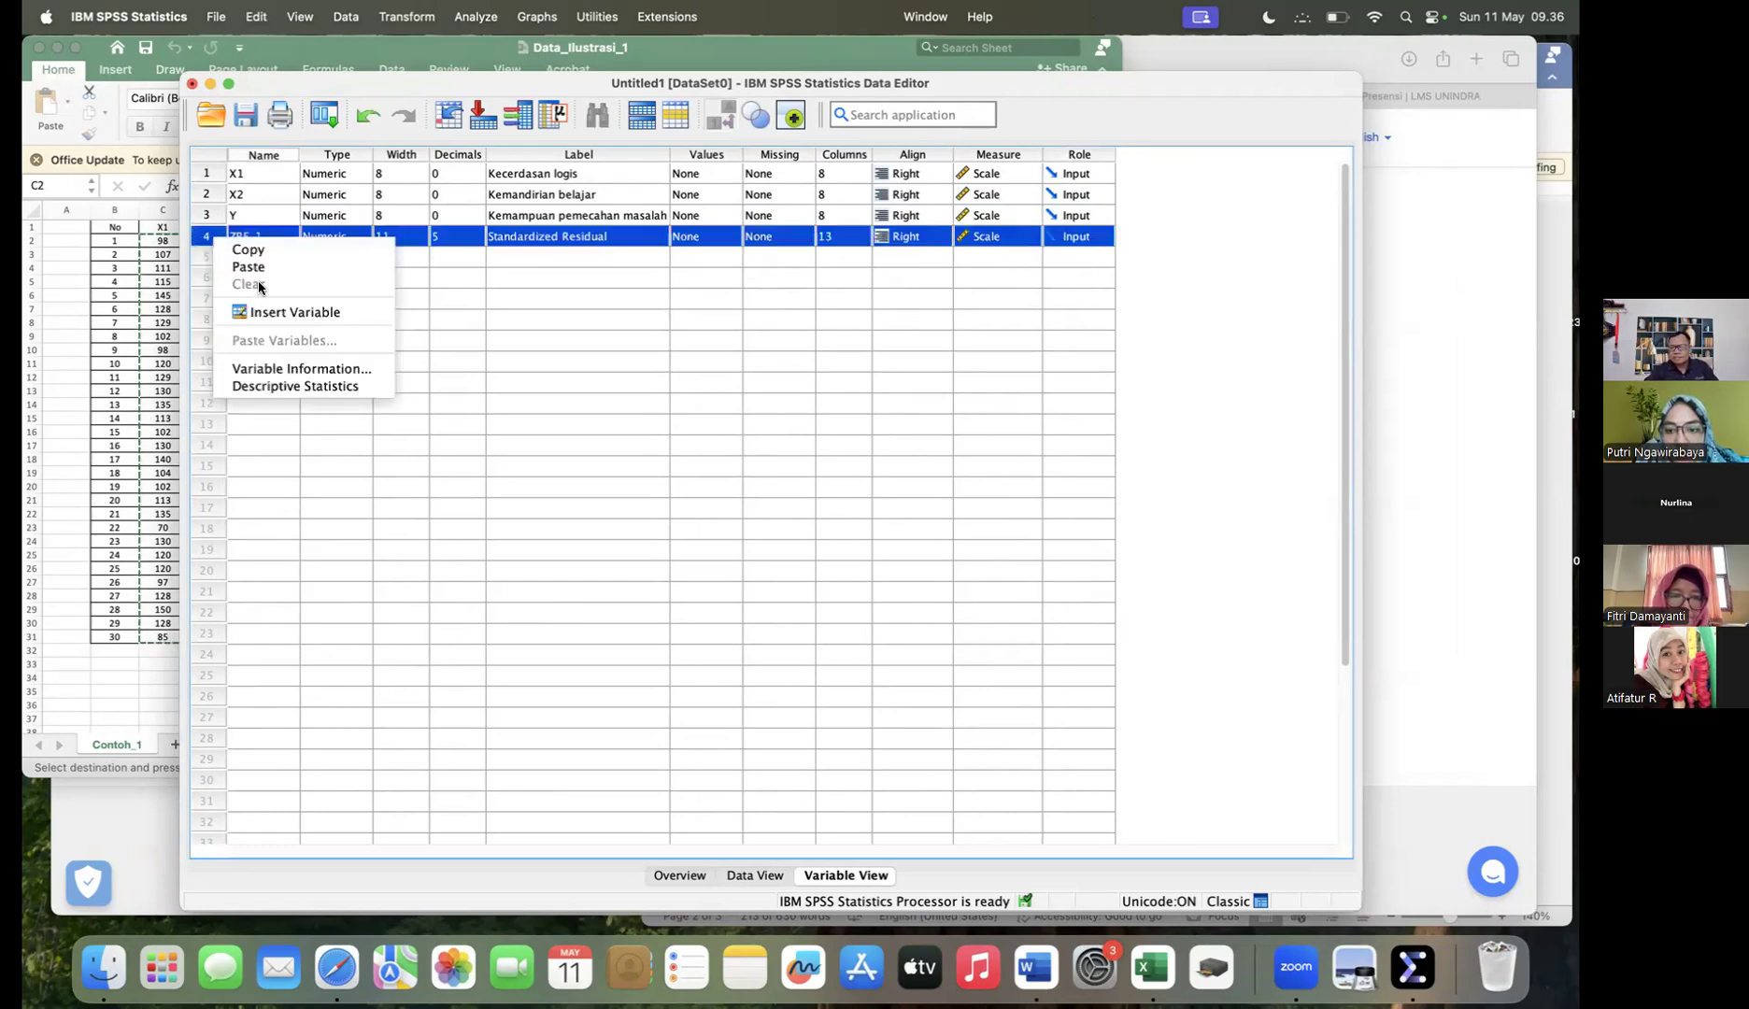
click(462, 299)
right_click(207, 236)
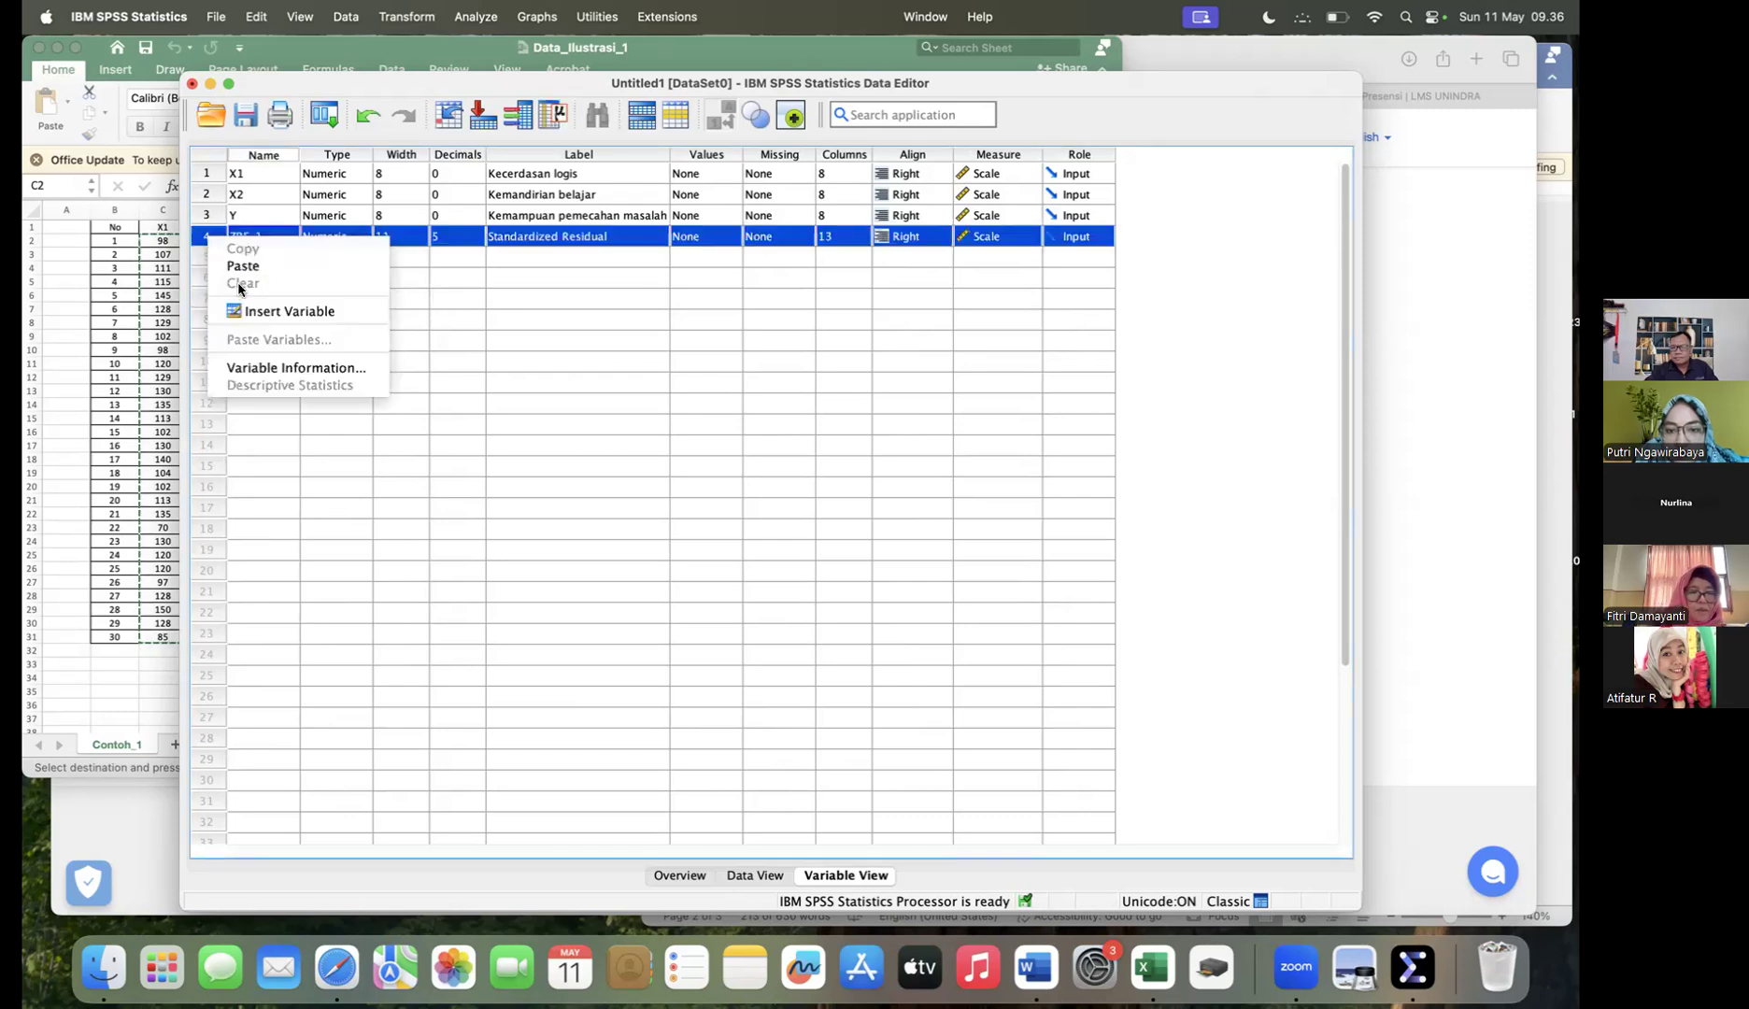
click(480, 298)
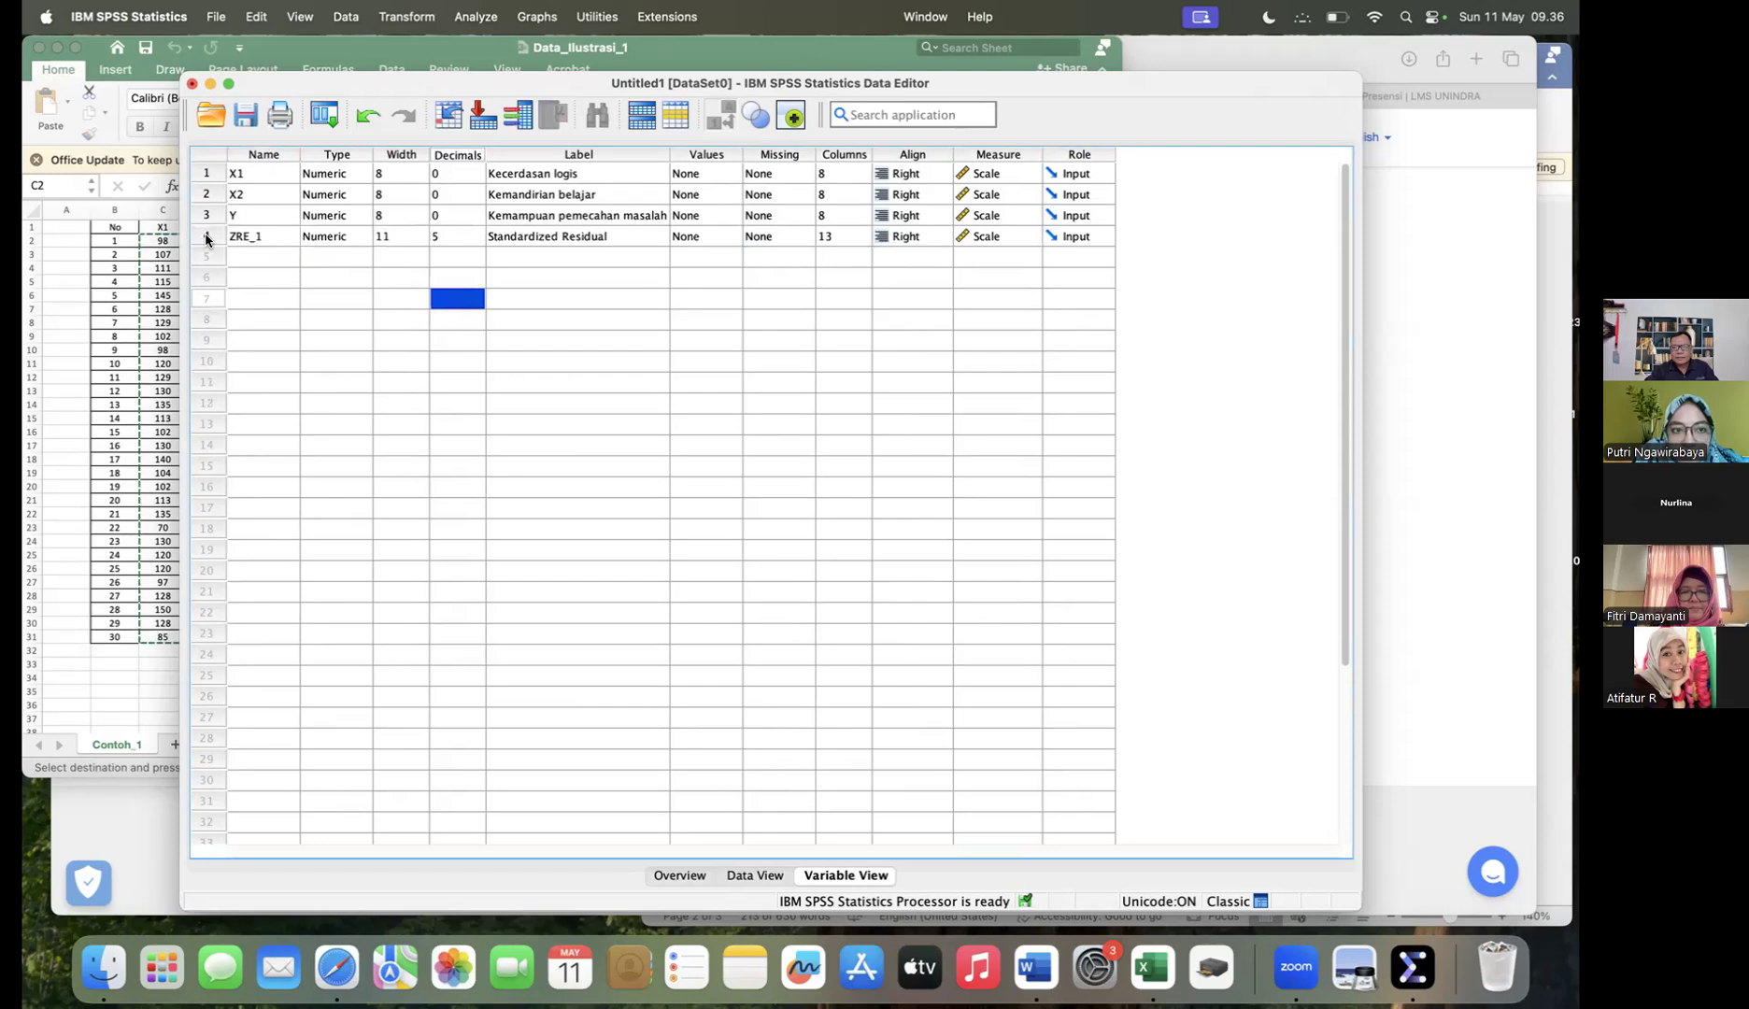
scroll(265, 328, down, 2)
scroll(265, 328, up, 2)
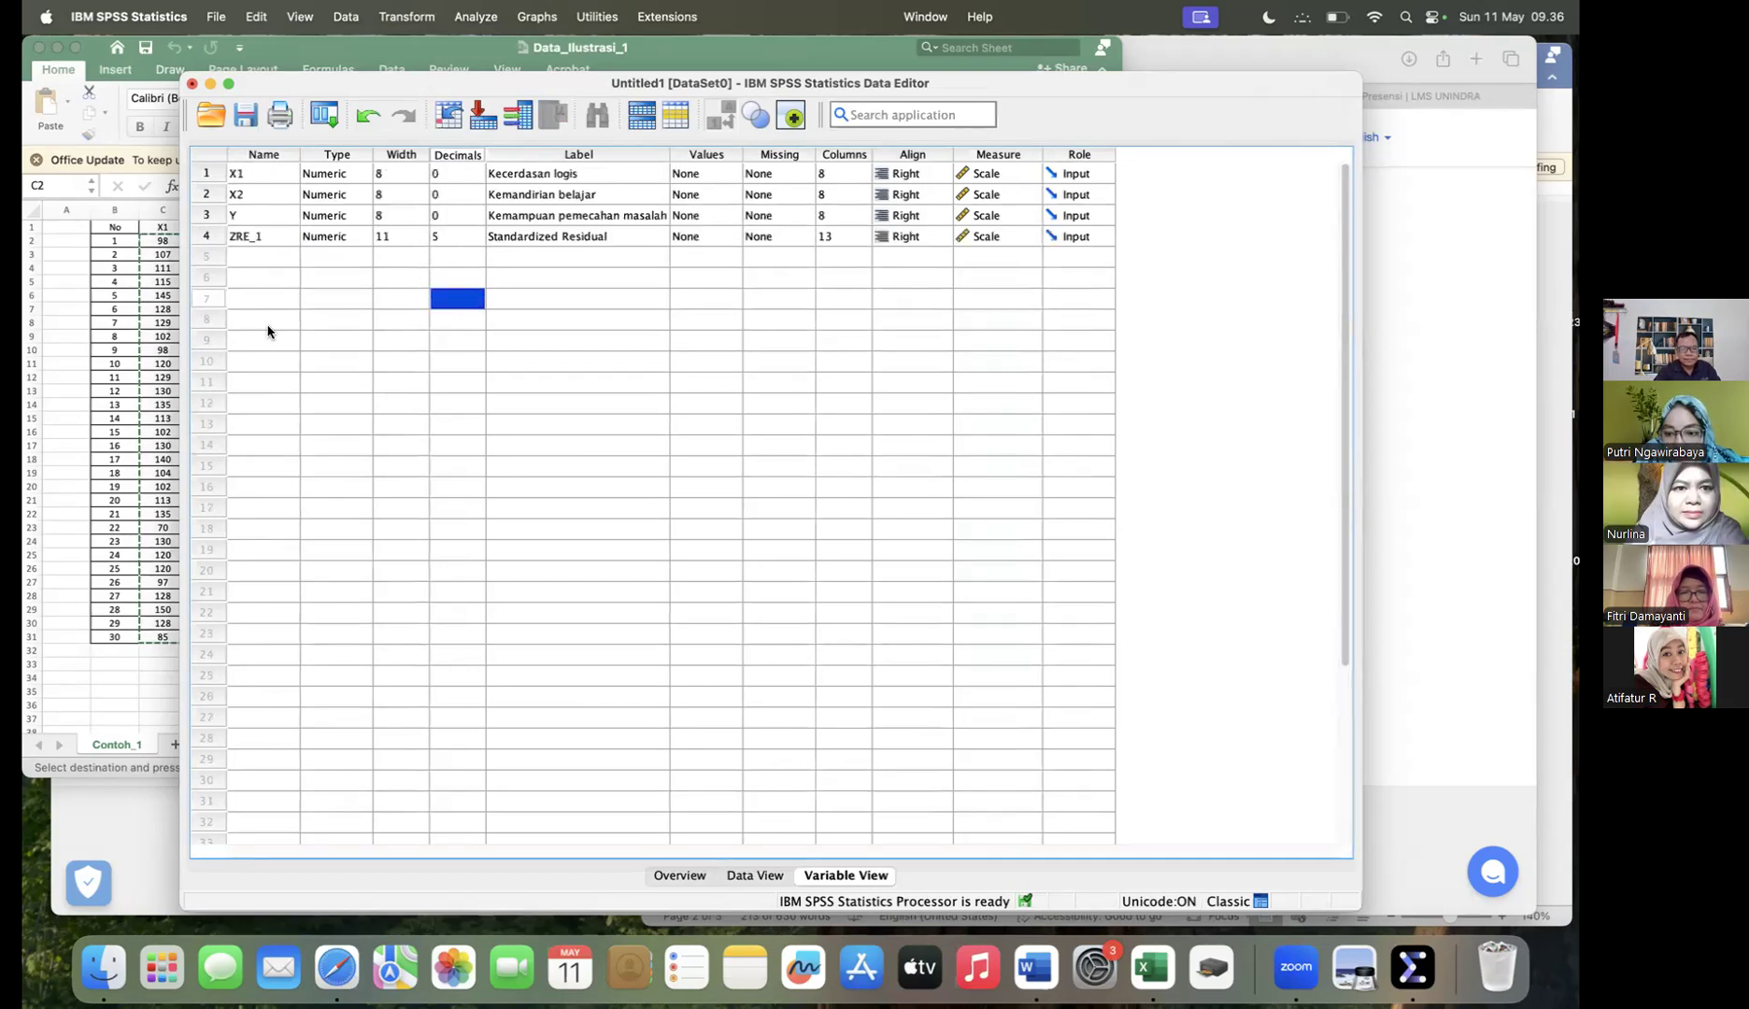
right_click(201, 236)
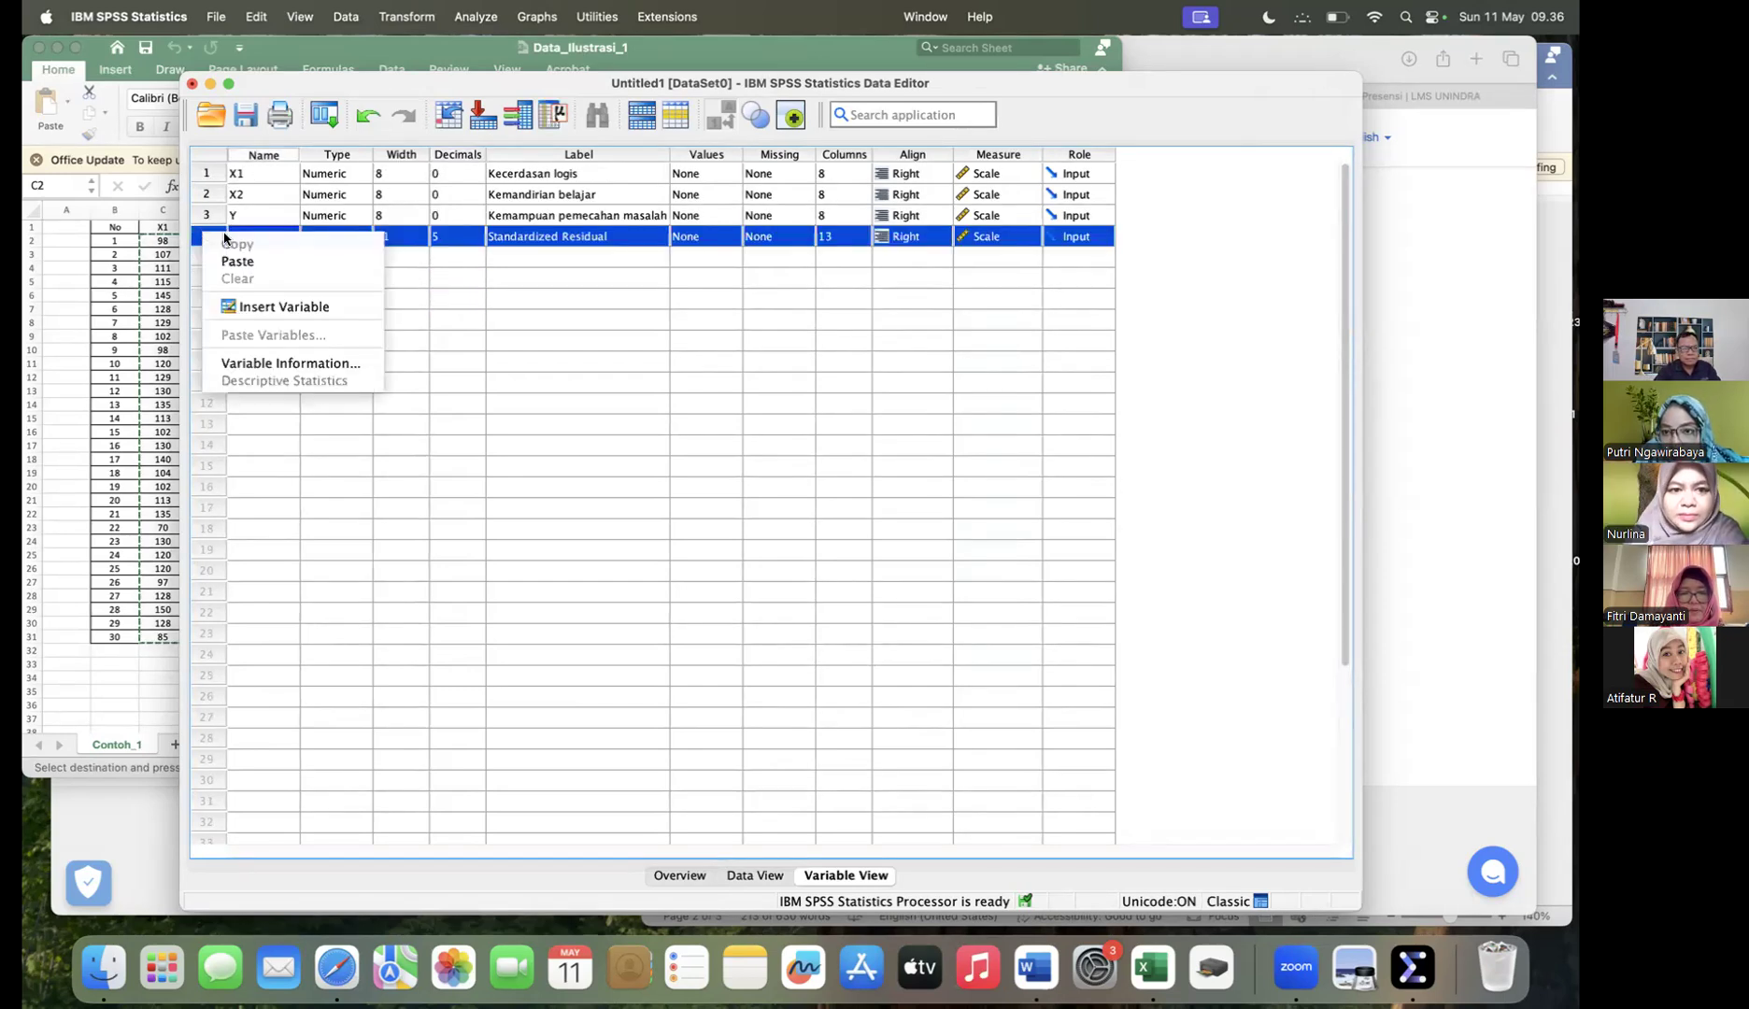
click(473, 239)
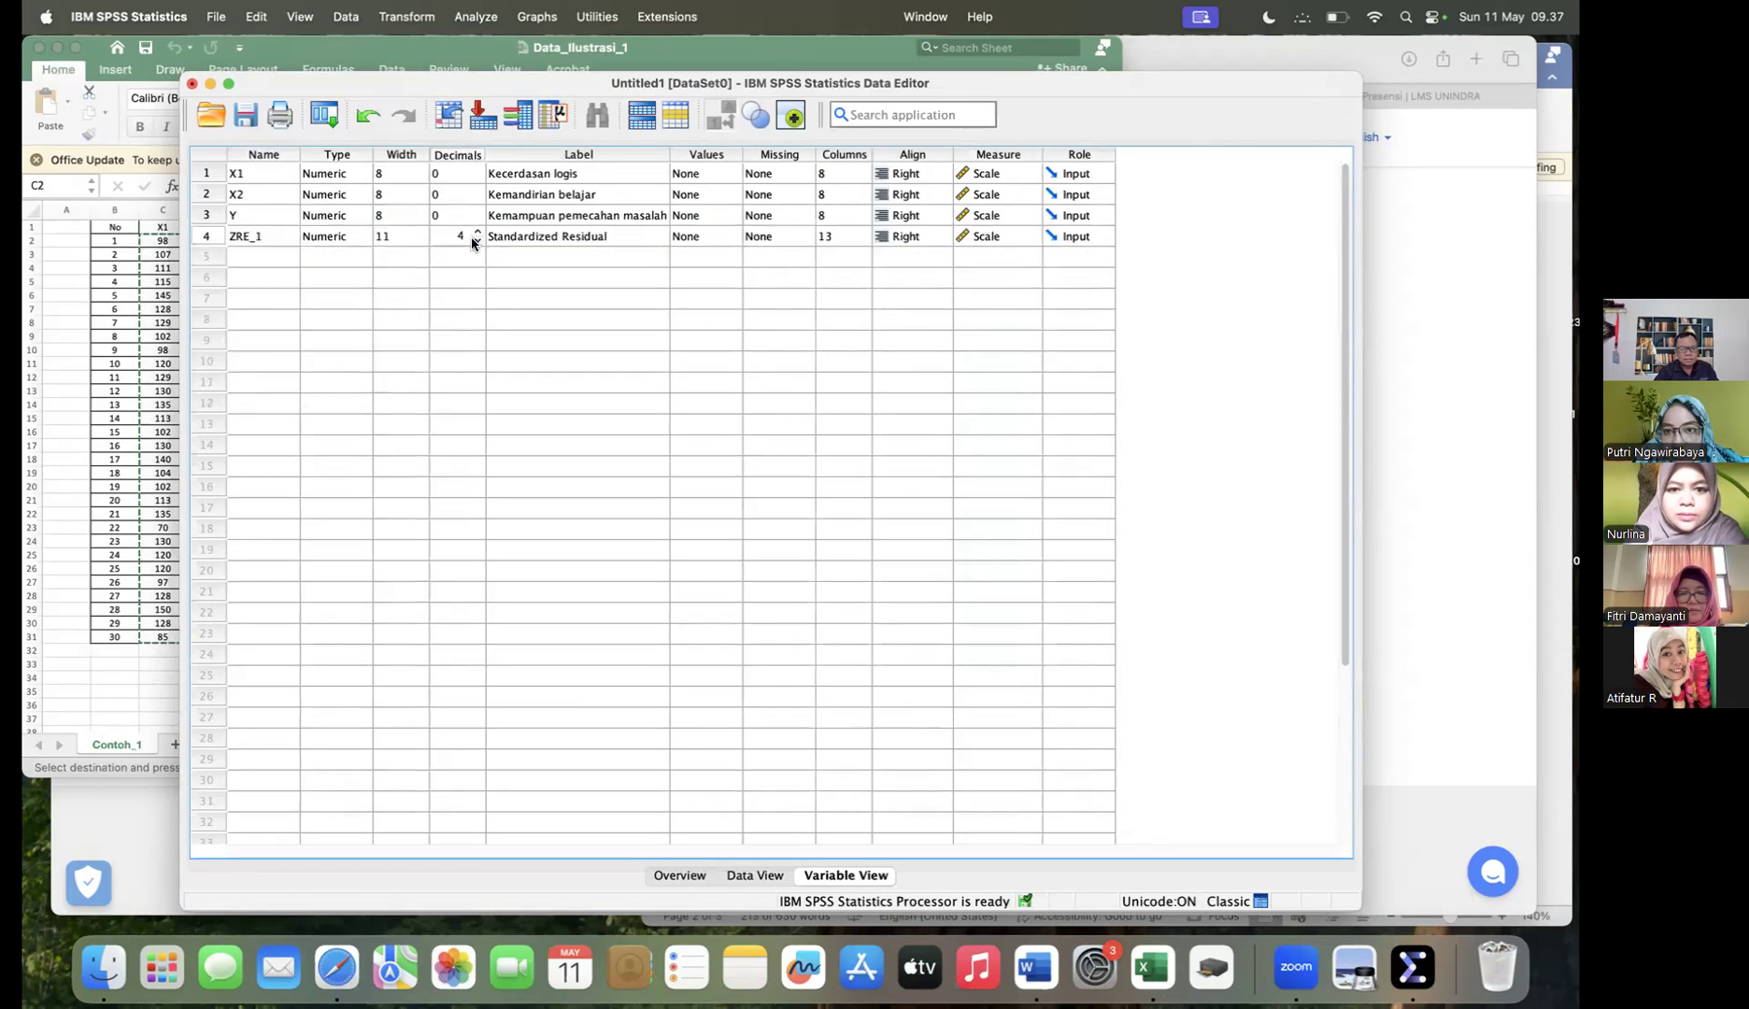
click(236, 242)
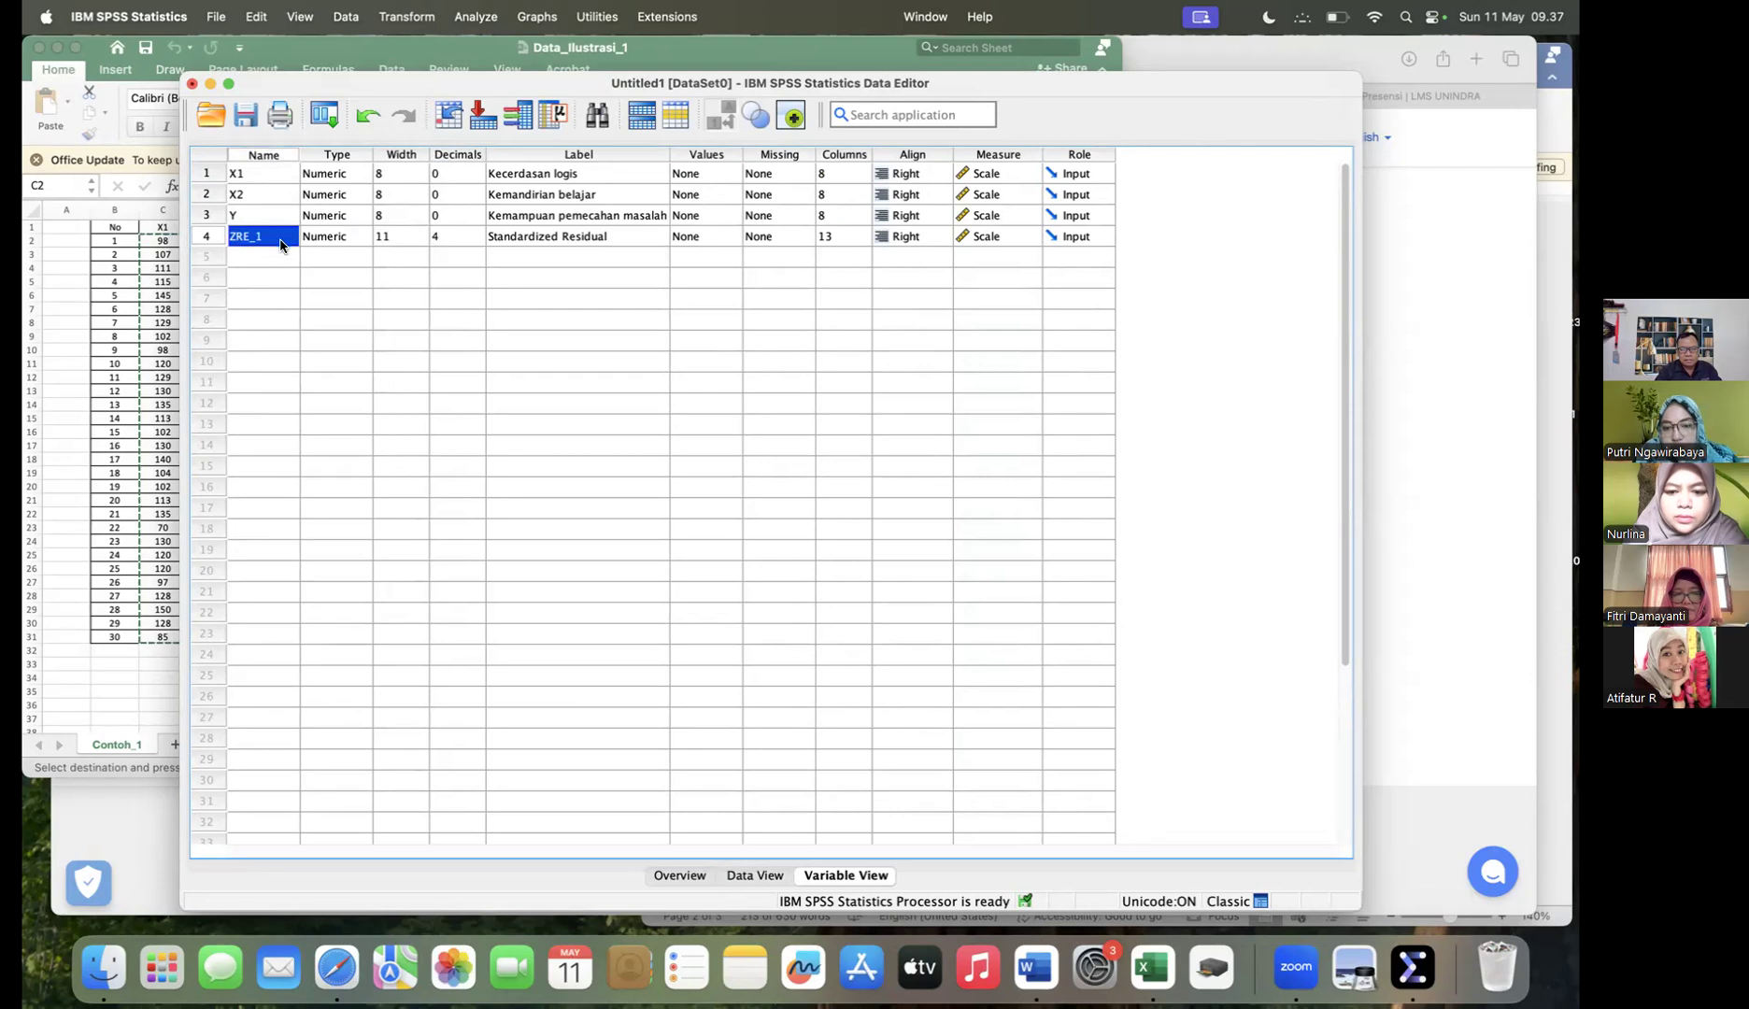
right_click(278, 241)
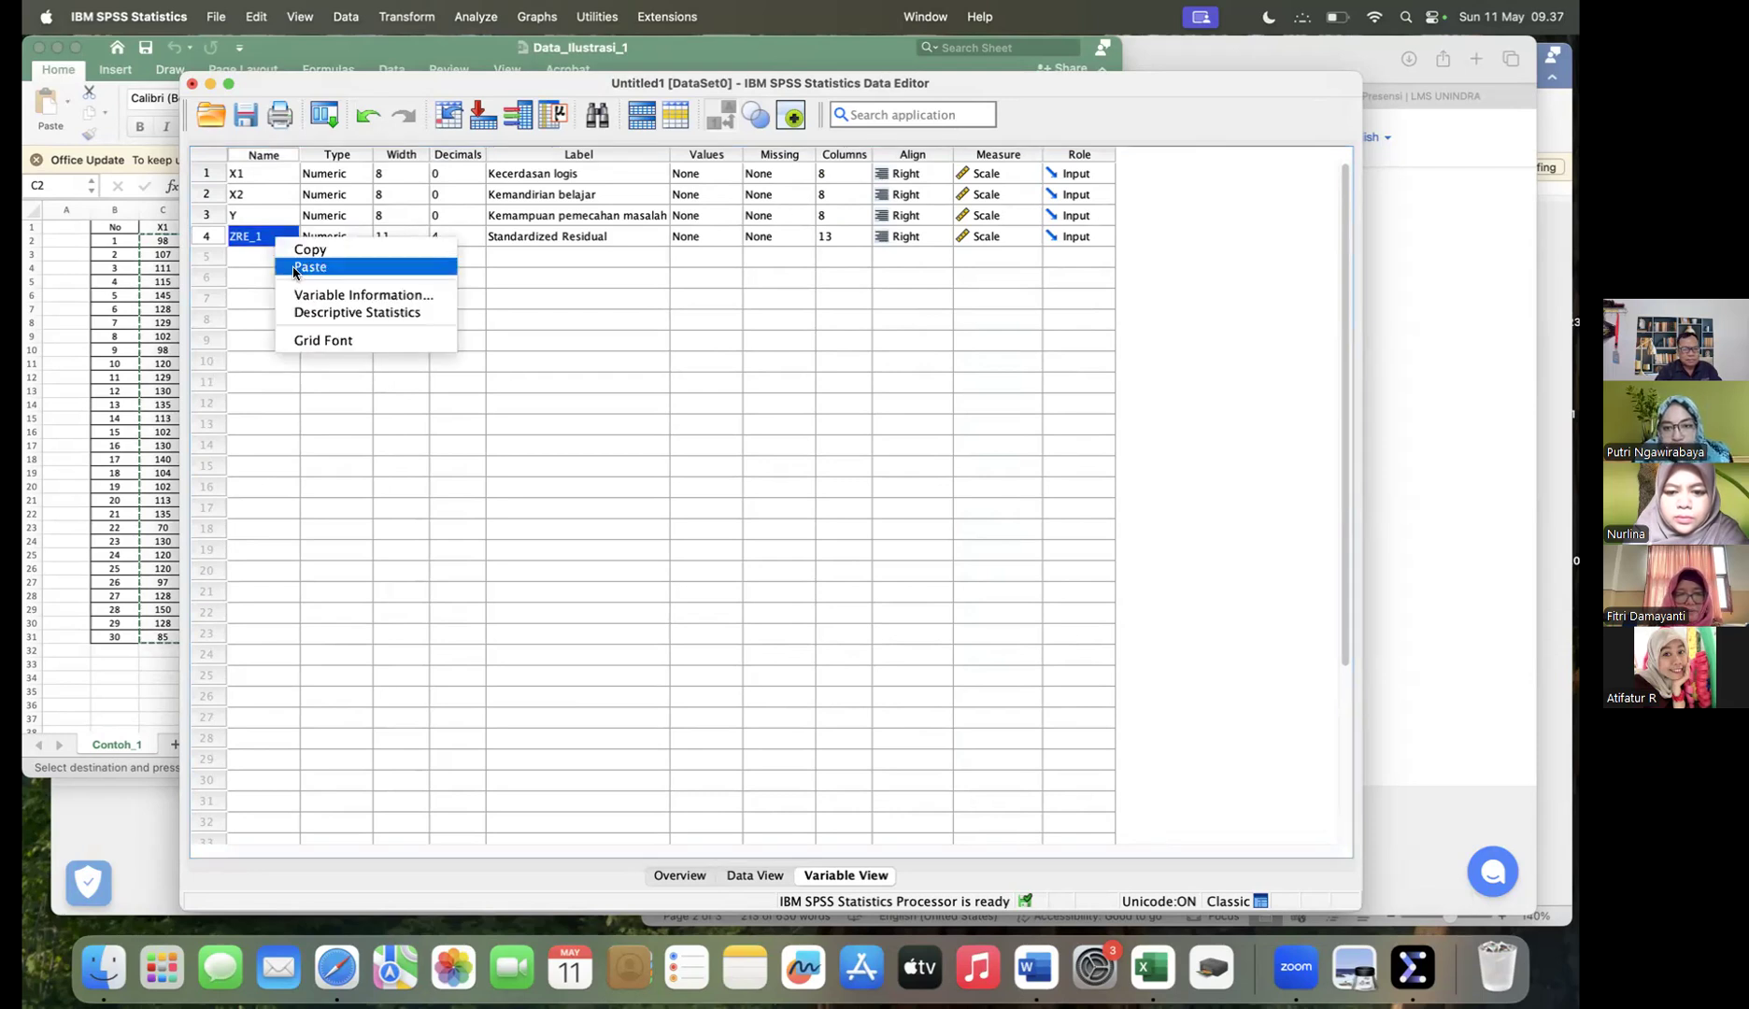
click(557, 404)
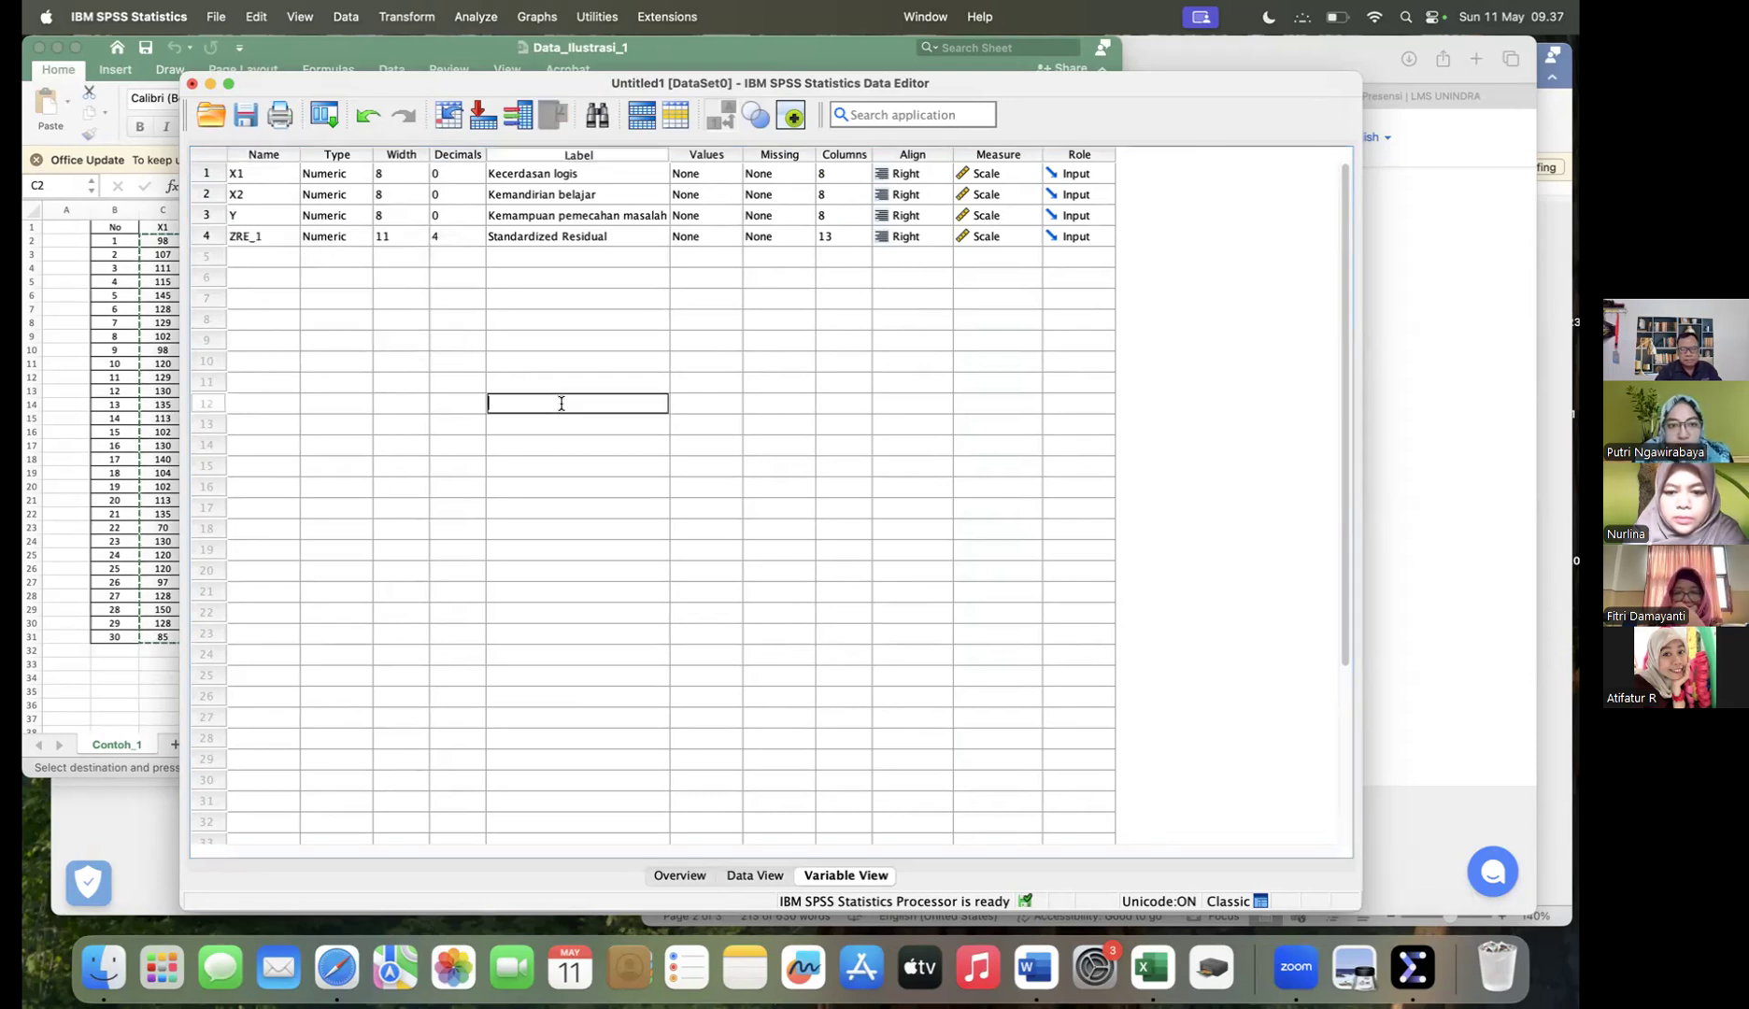
right_click(207, 238)
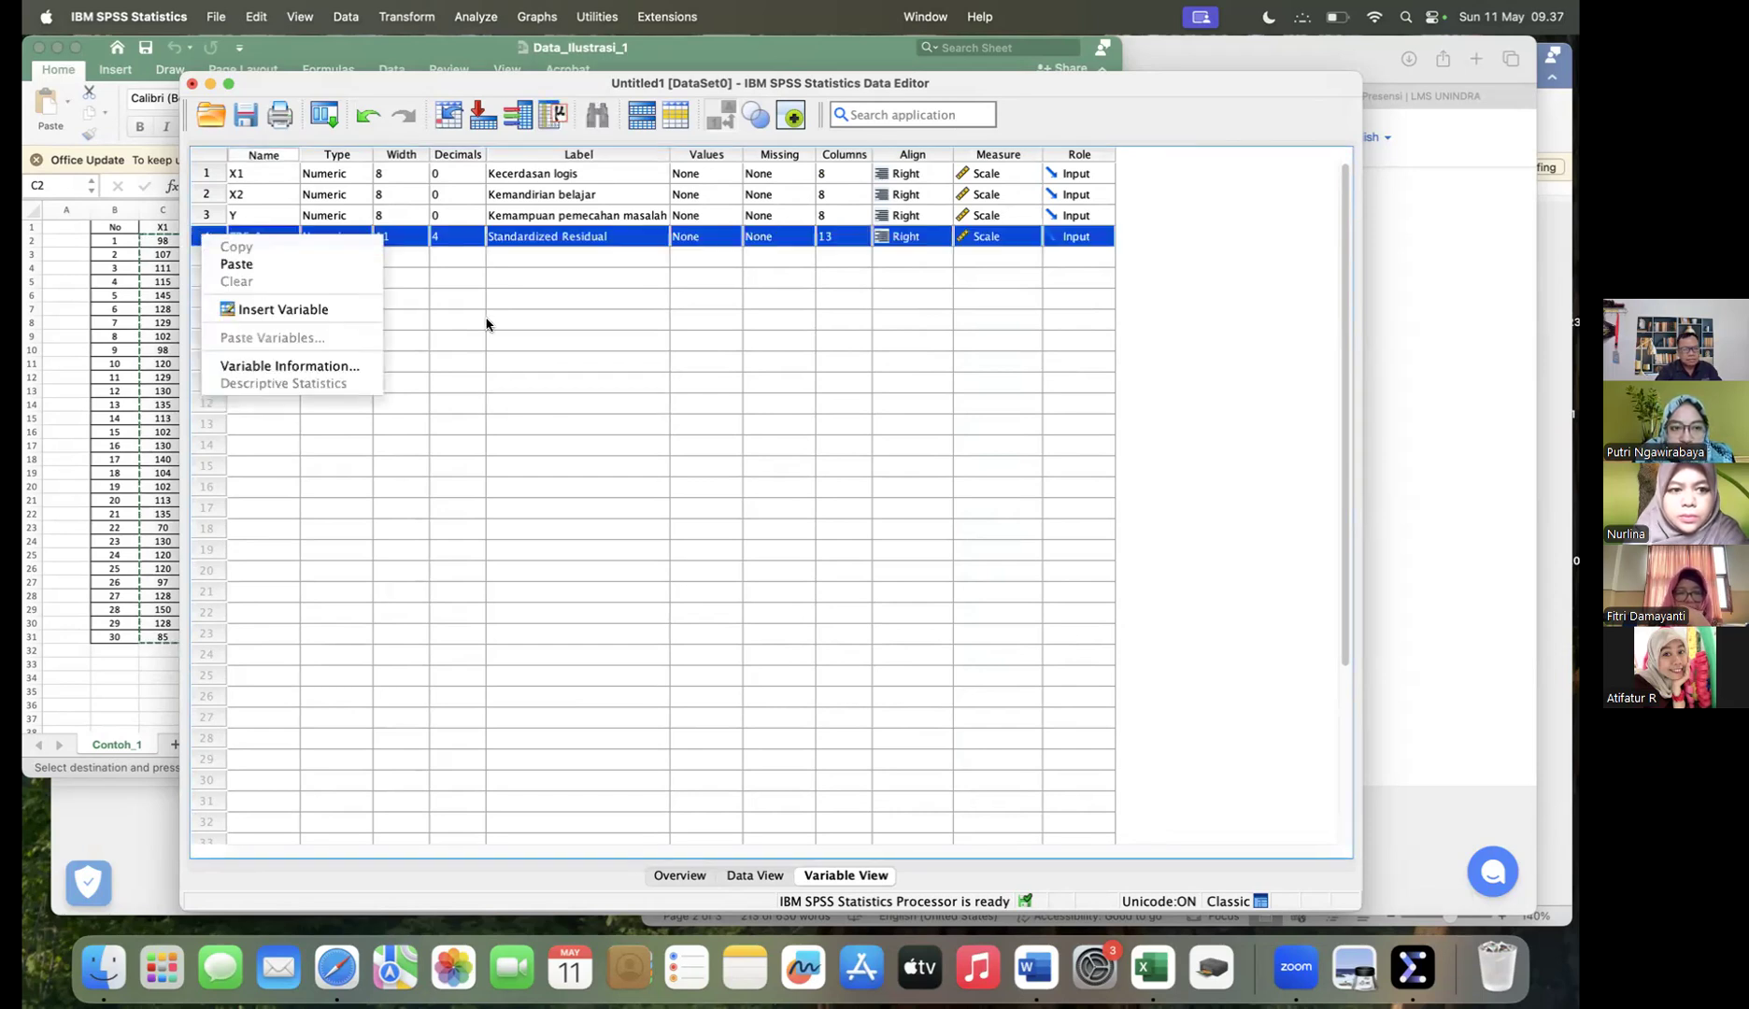
click(443, 341)
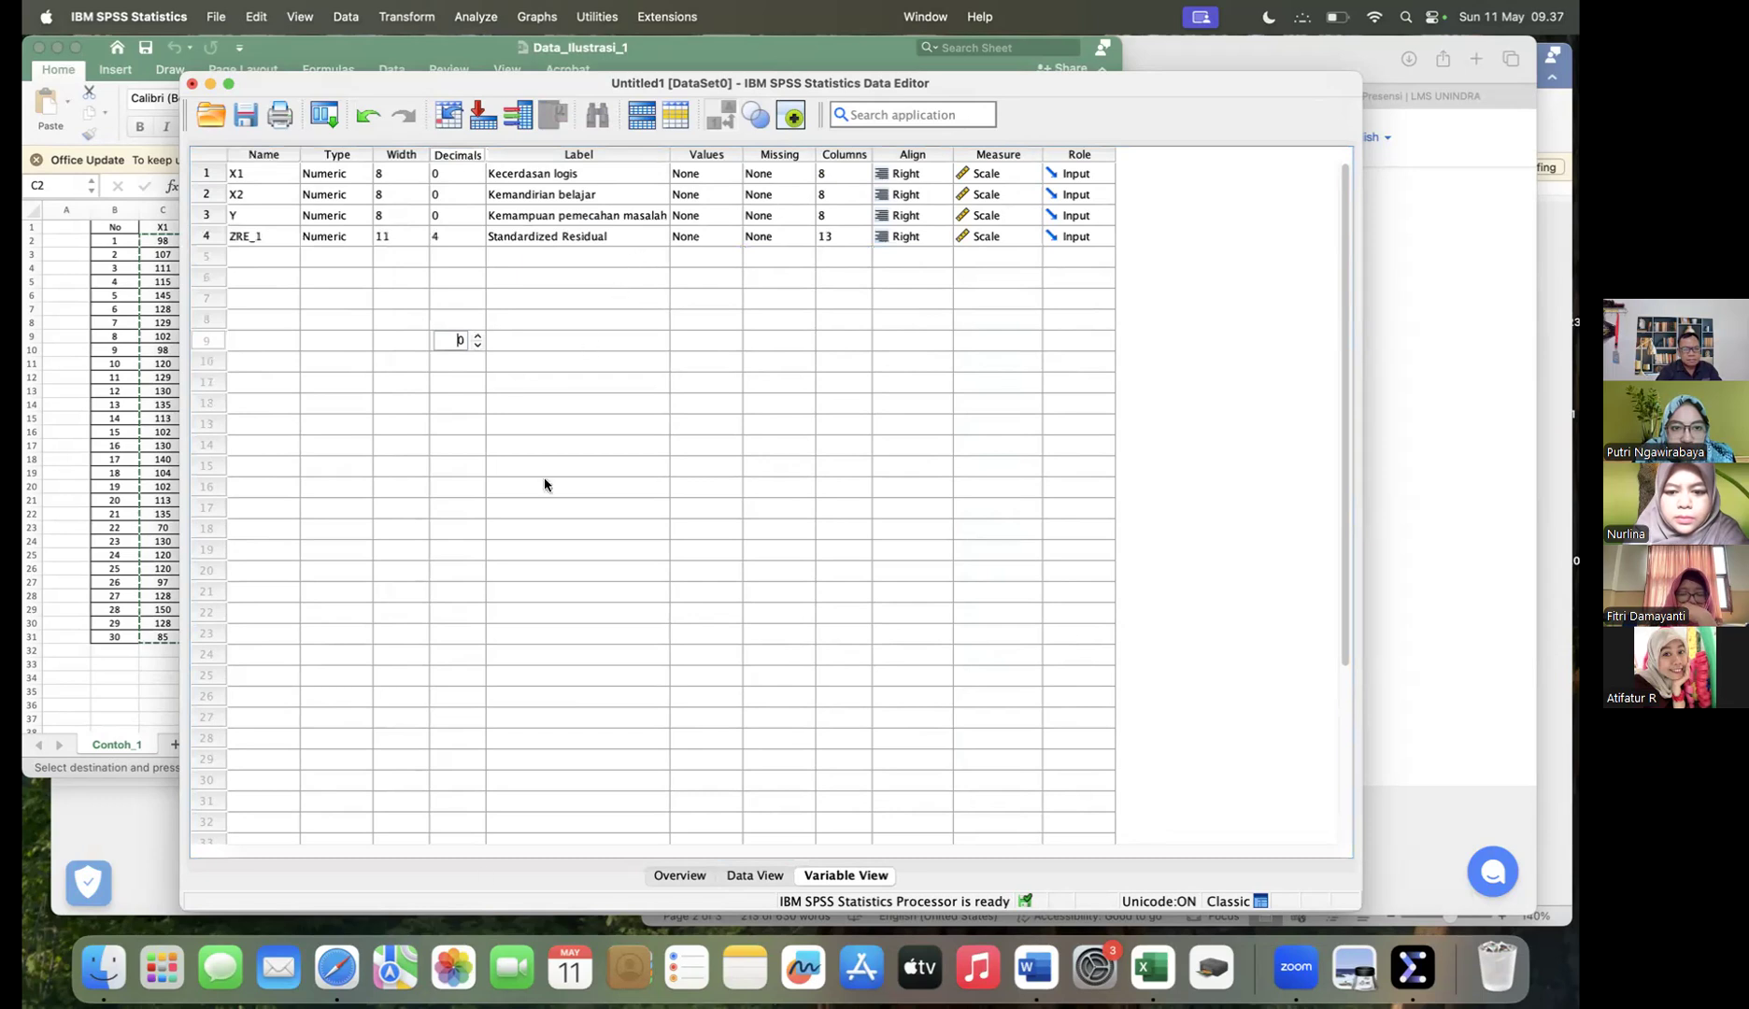
Step: Delete the ZRE_1 column from the data values
click(737, 876)
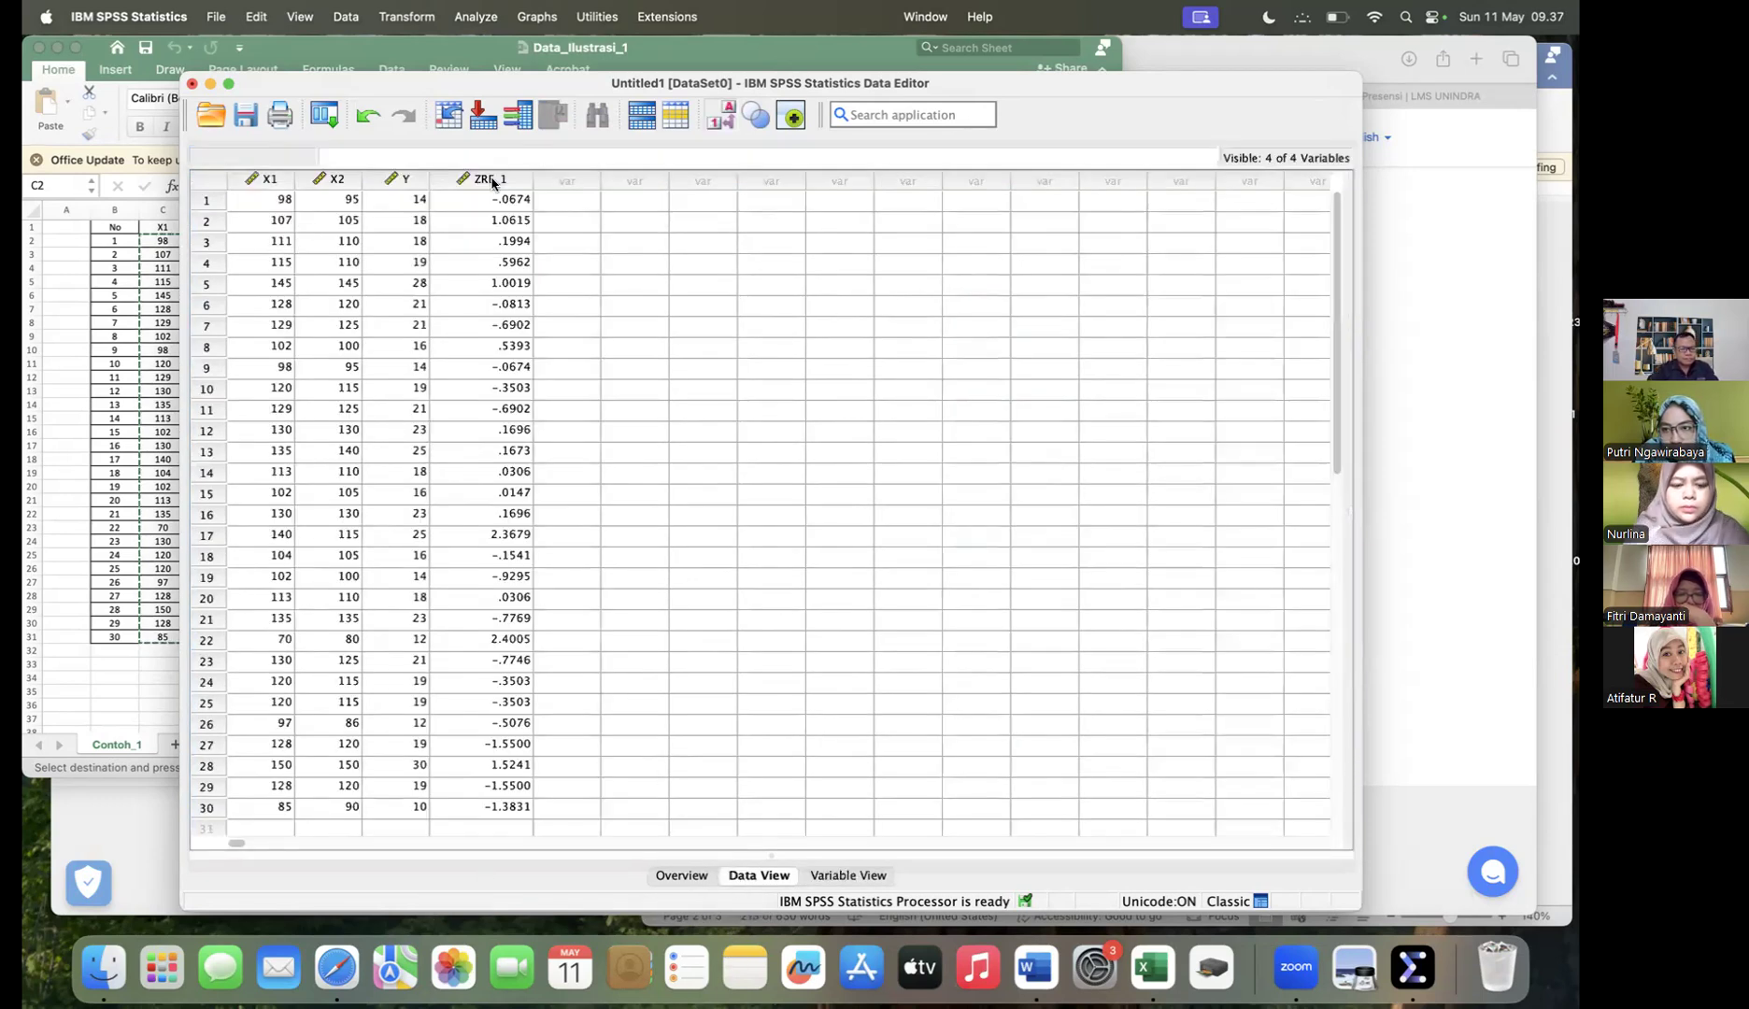
right_click(495, 181)
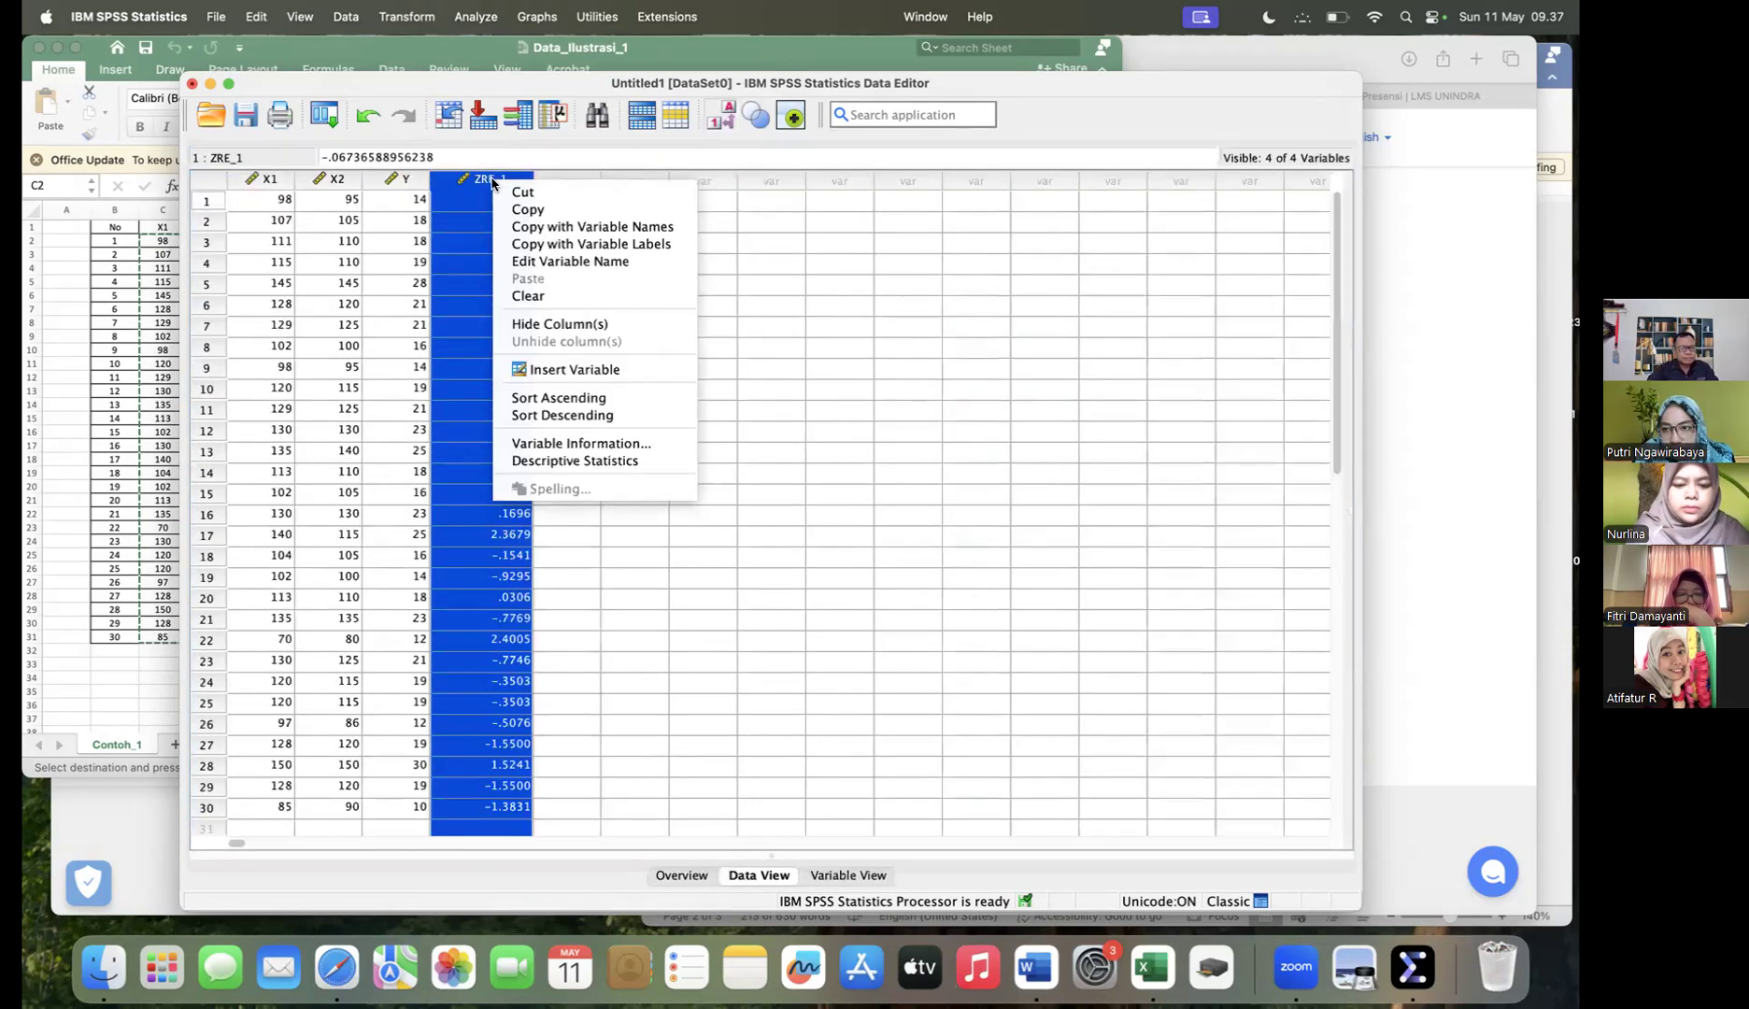
click(562, 297)
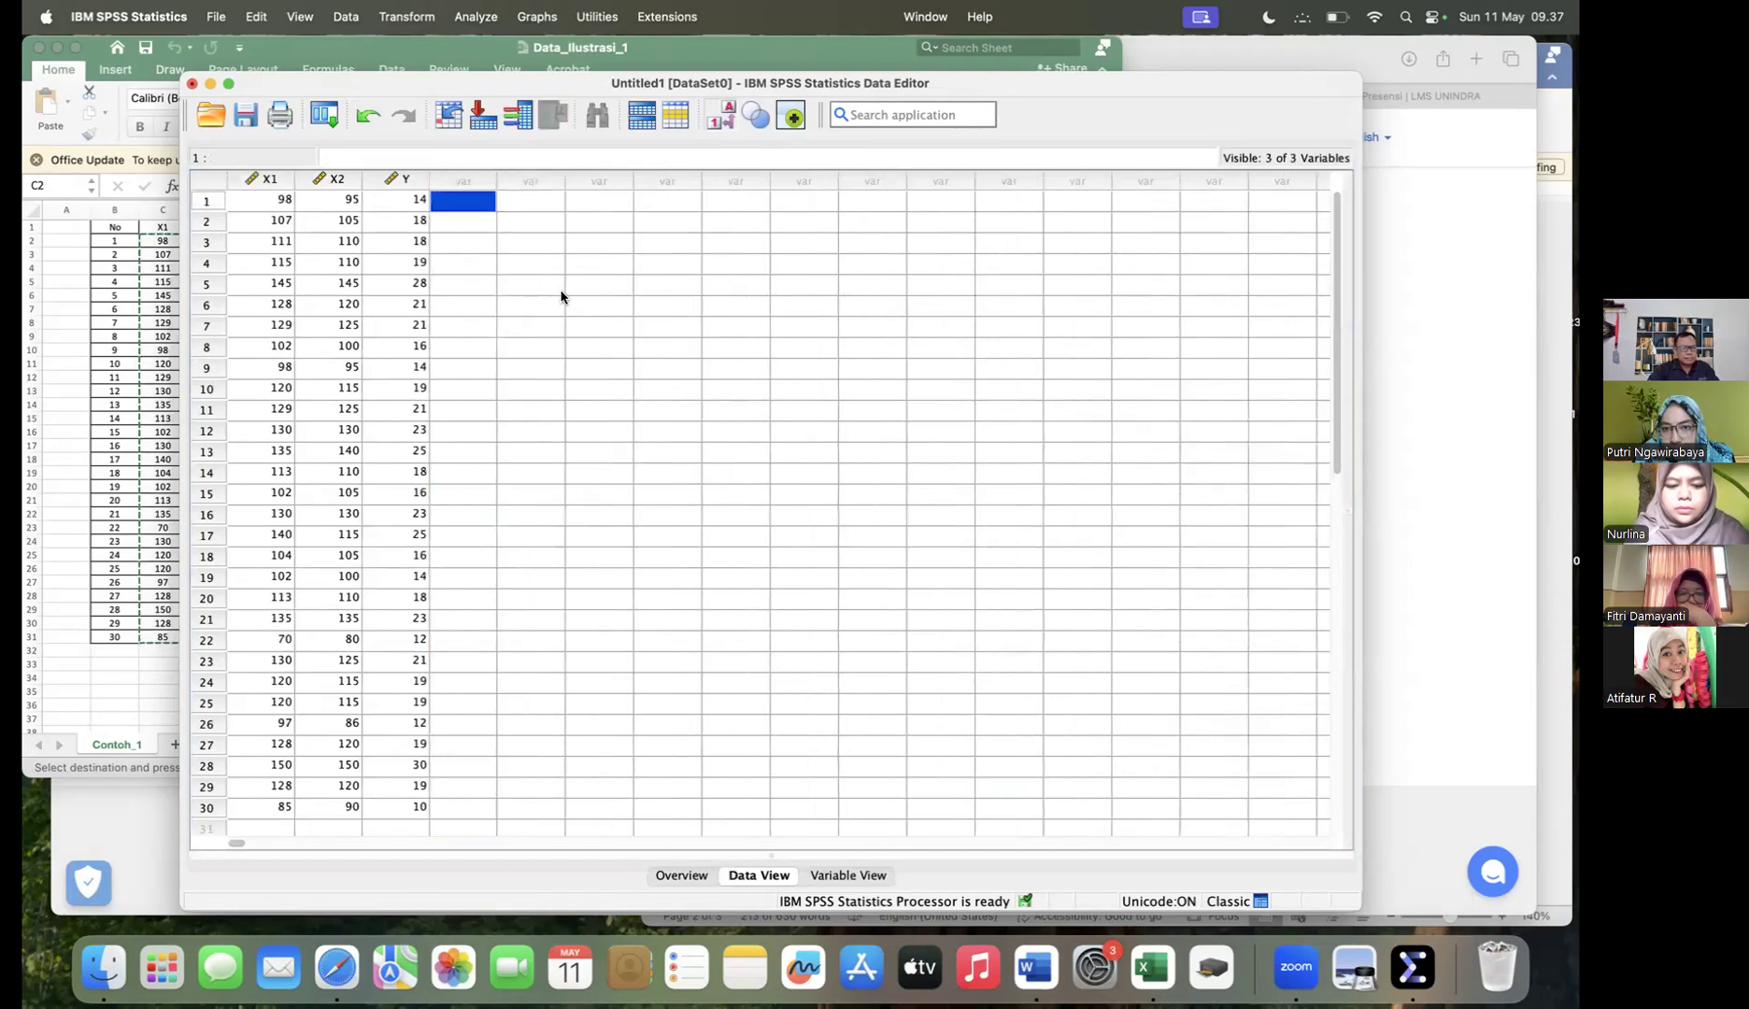
Step: Set up a legacy one-sample Kolmogorov-Smirnov test against the Normal distribution for Kecerdasan logis, Kemandirian belajar and Kemampuan pemecahan masalah
click(849, 876)
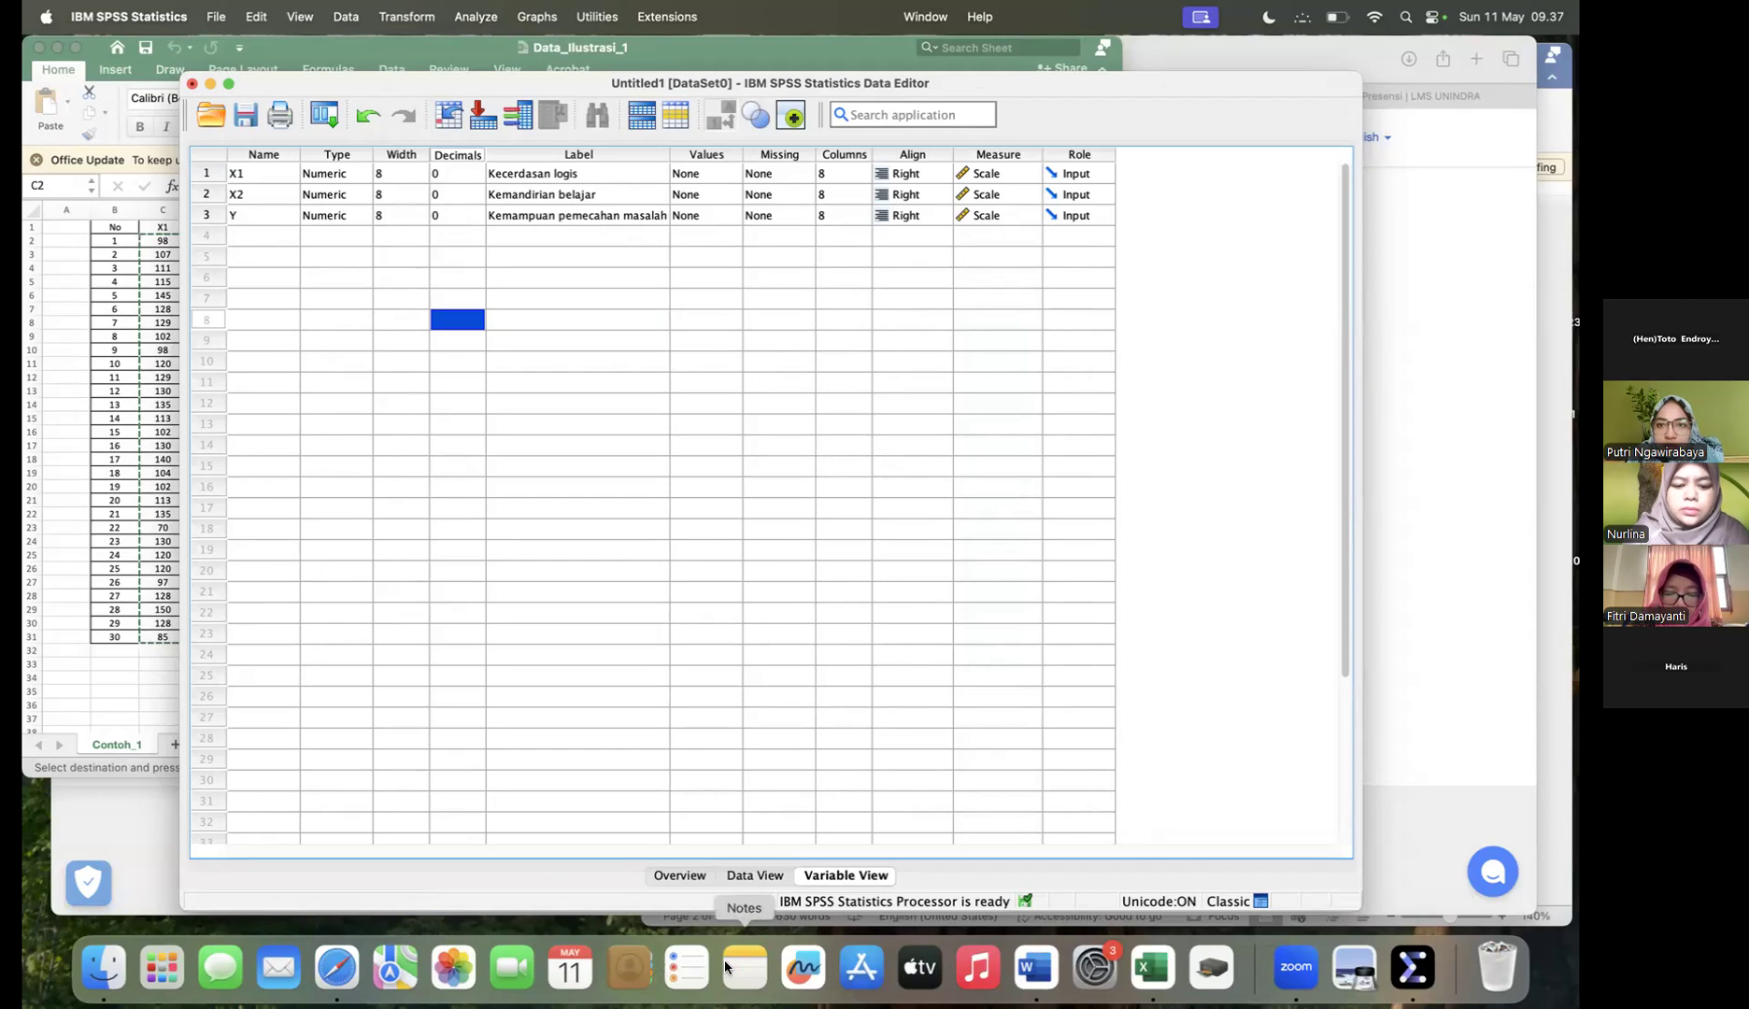
click(757, 875)
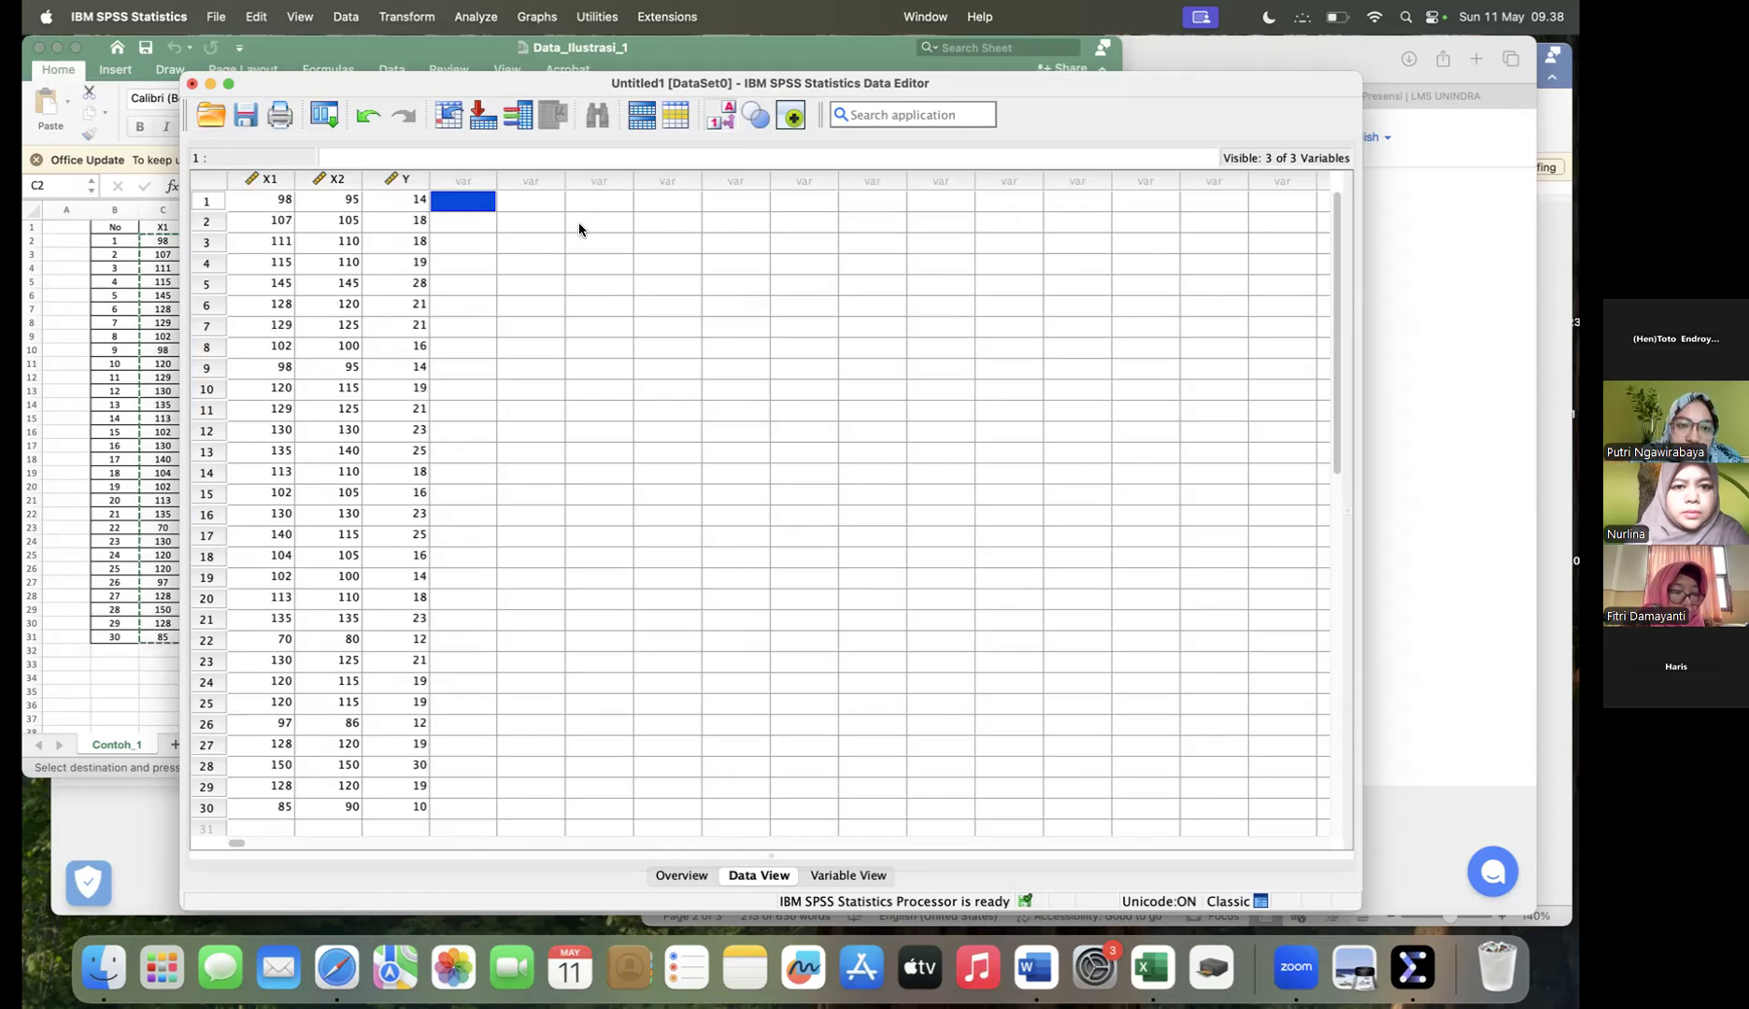
click(475, 19)
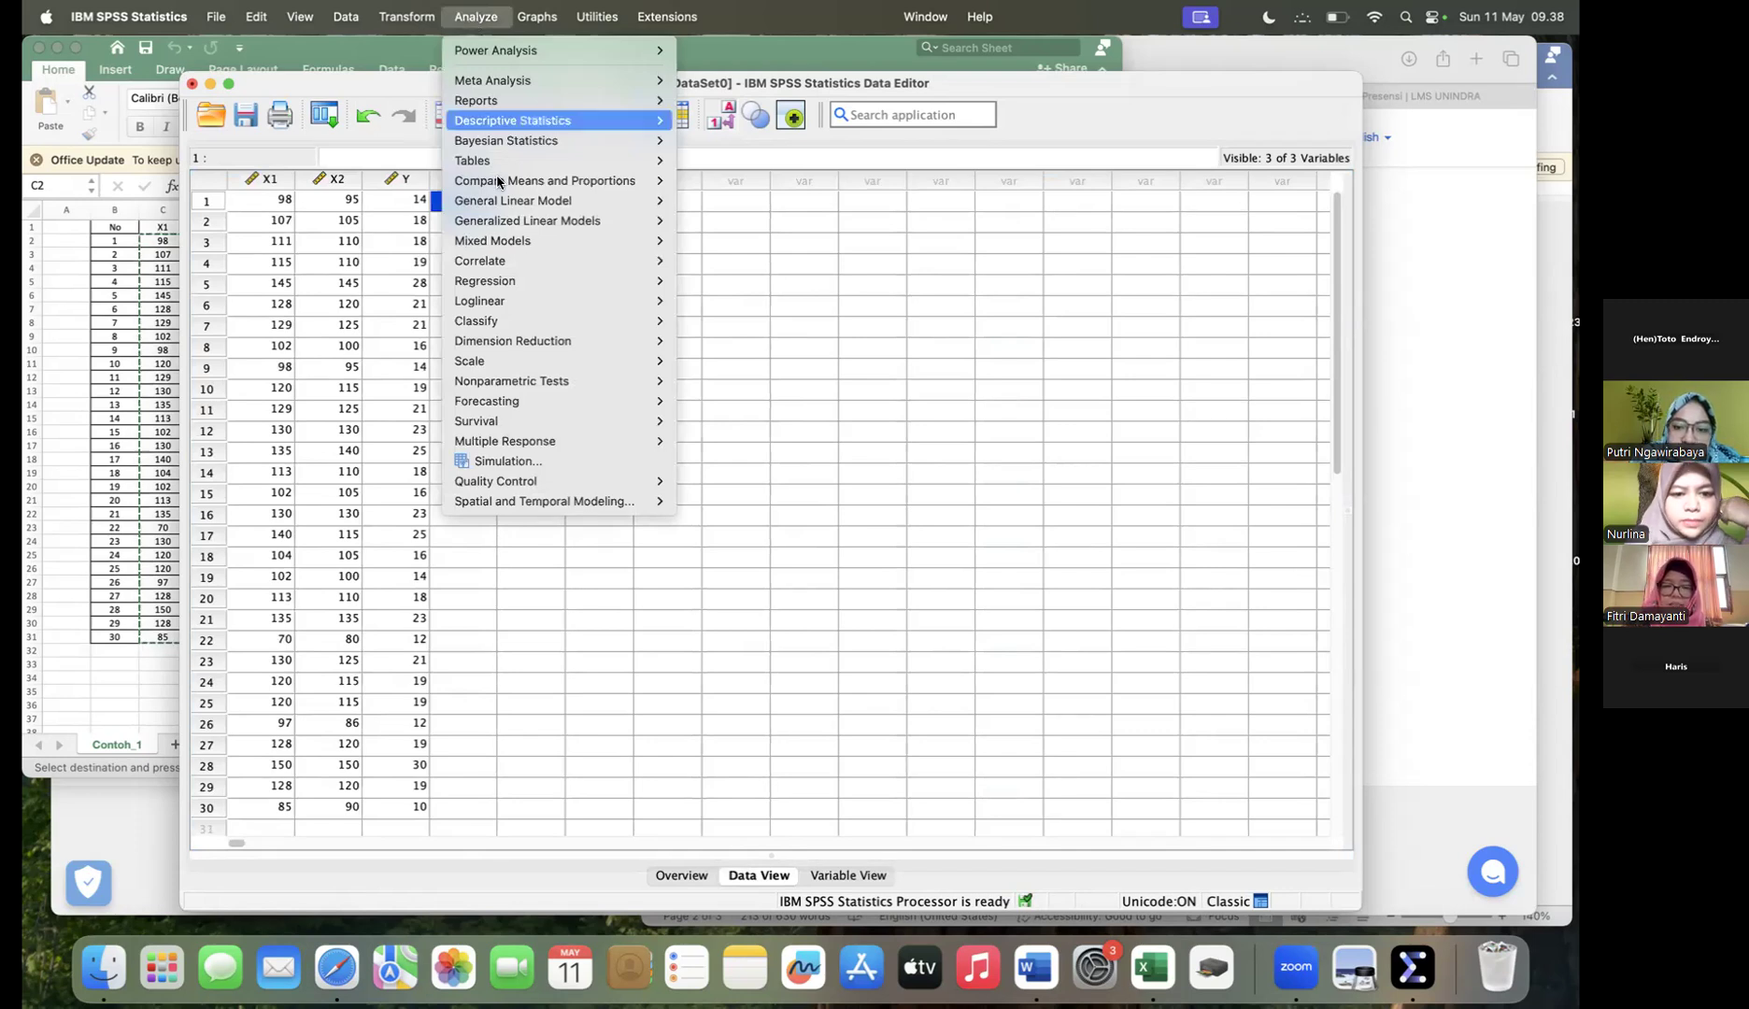
mouse_move(522, 393)
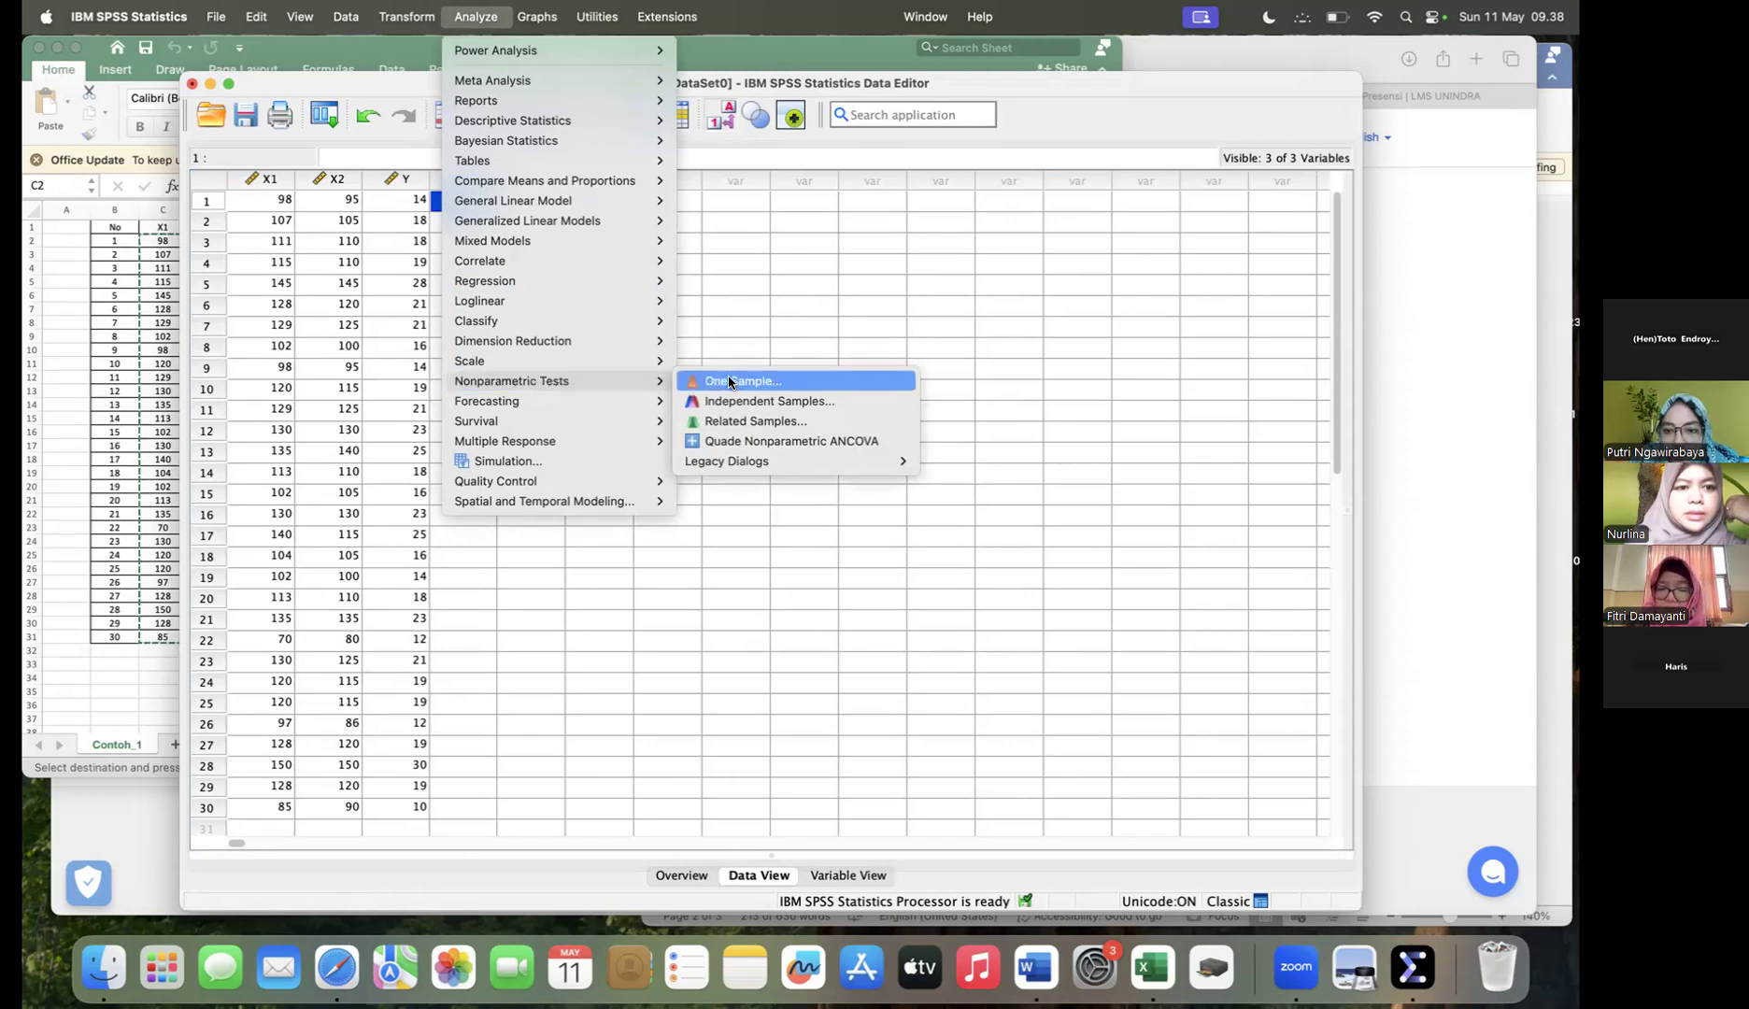
mouse_move(764, 468)
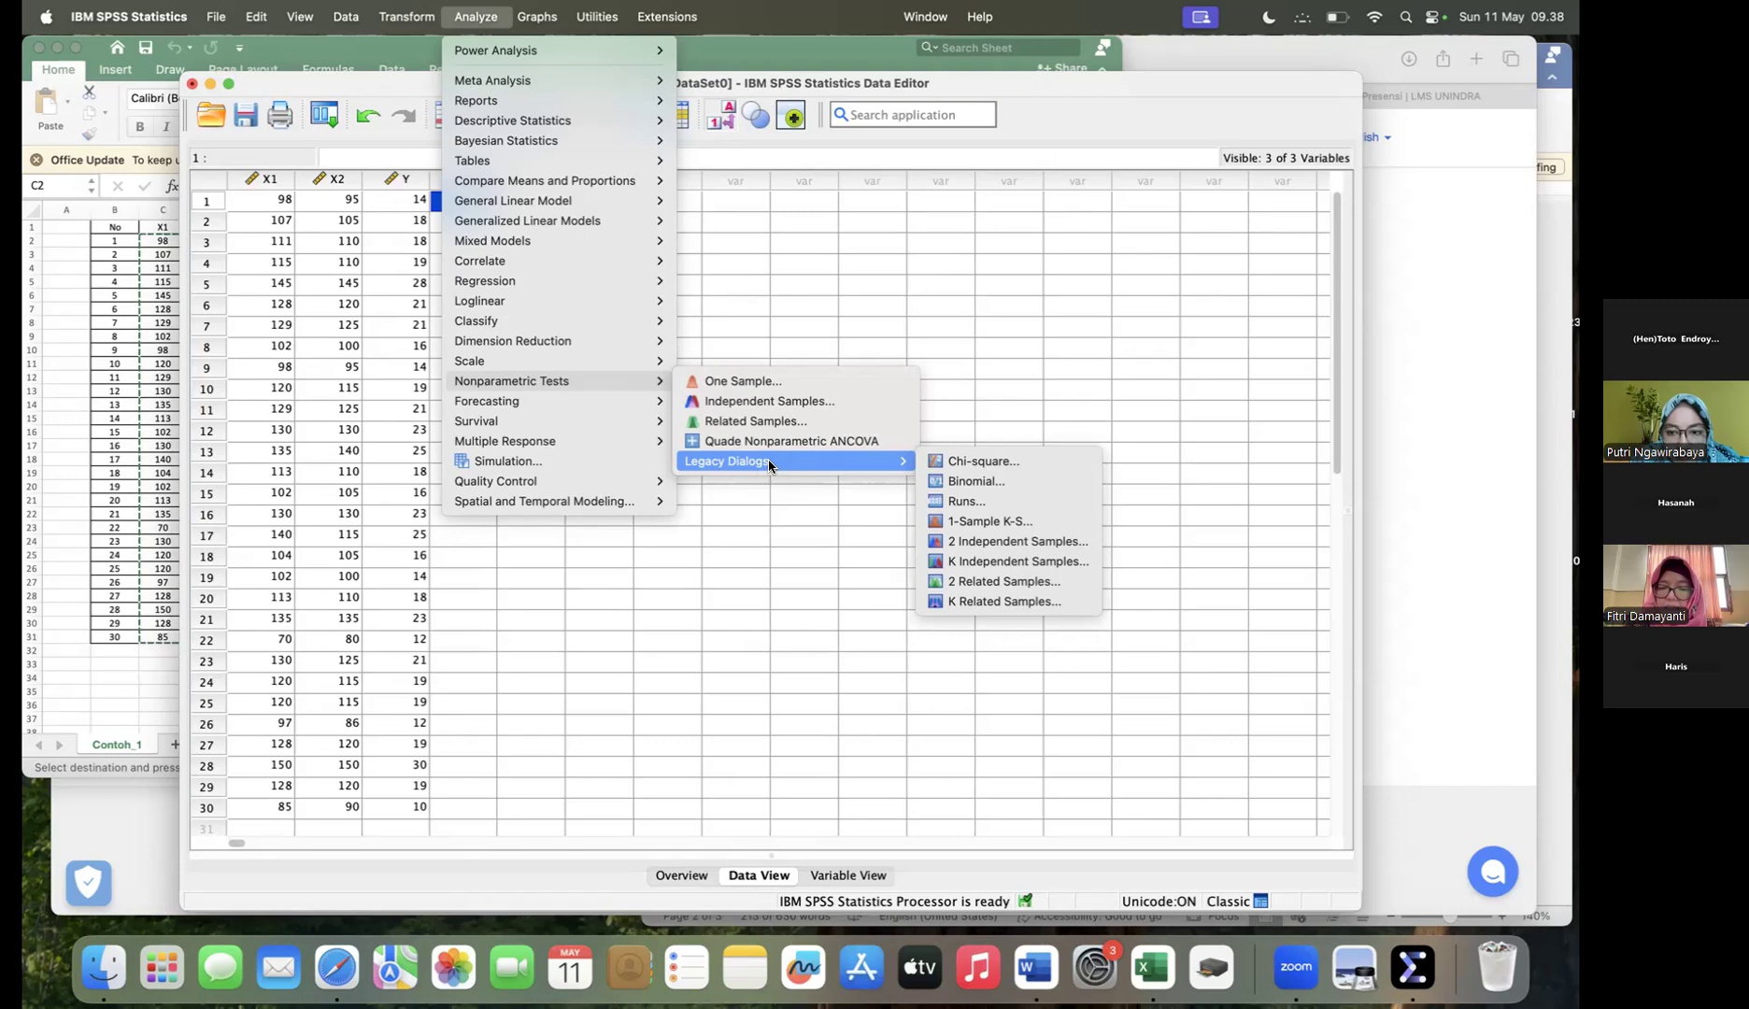
click(980, 523)
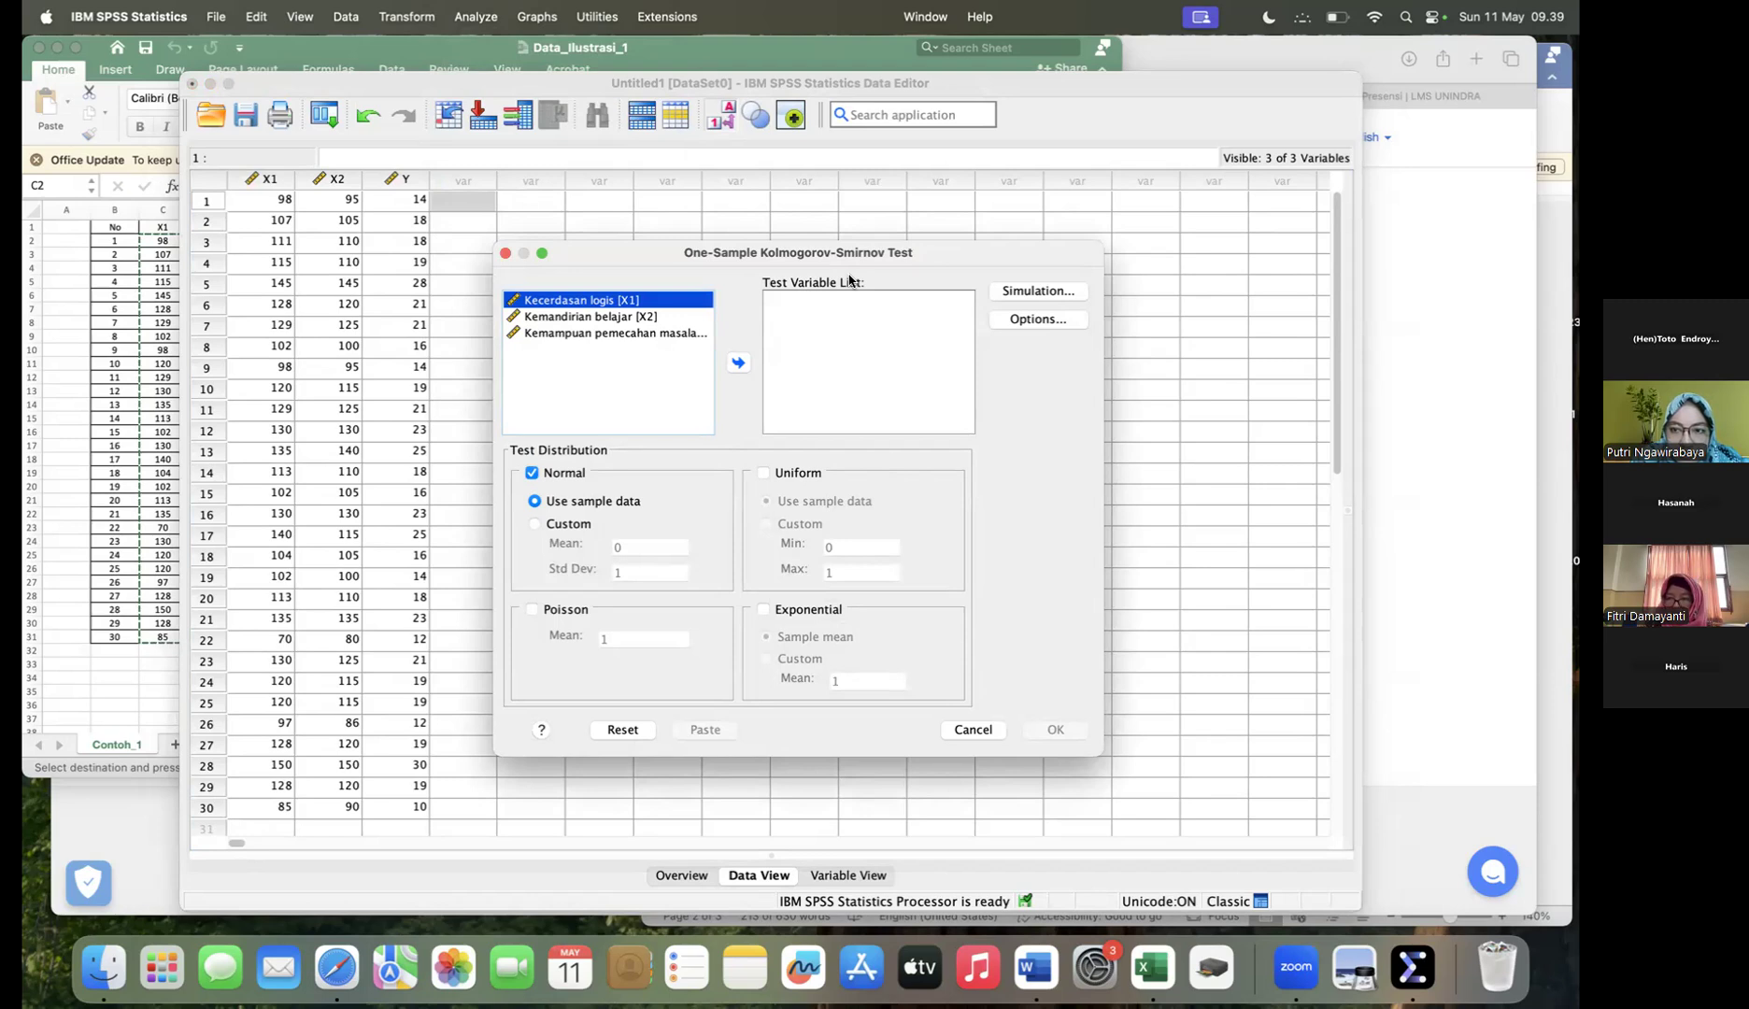
click(737, 363)
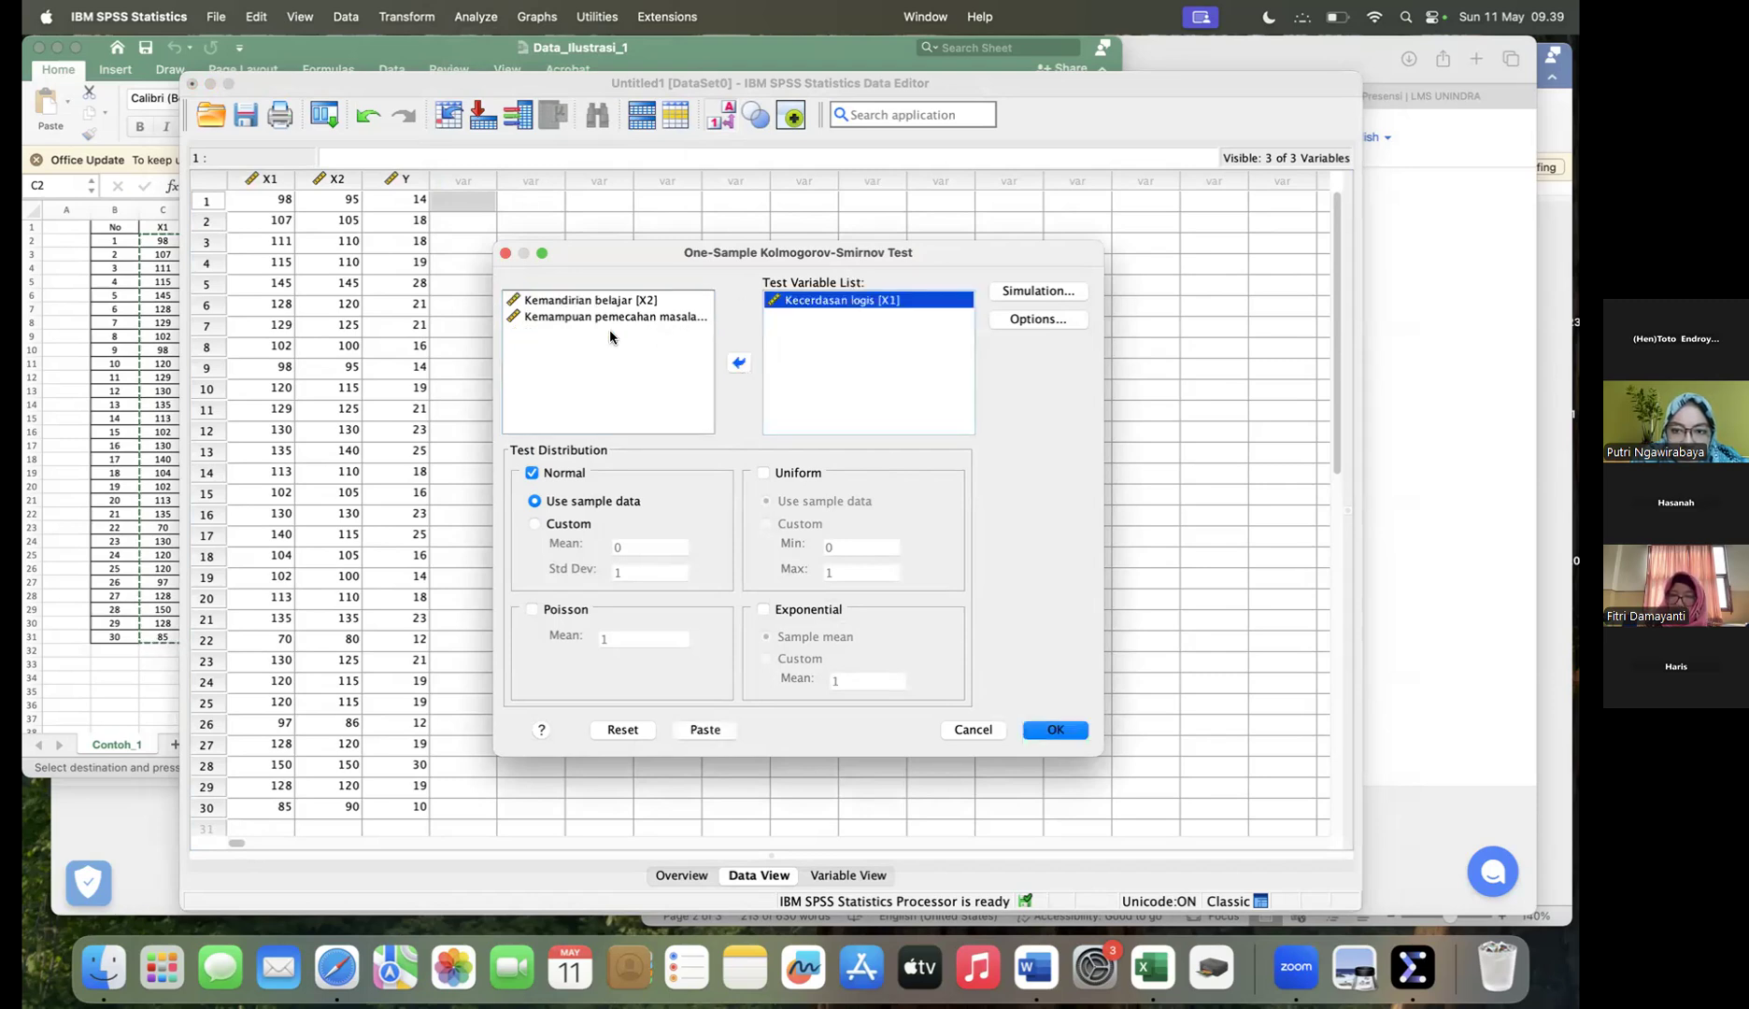
click(738, 363)
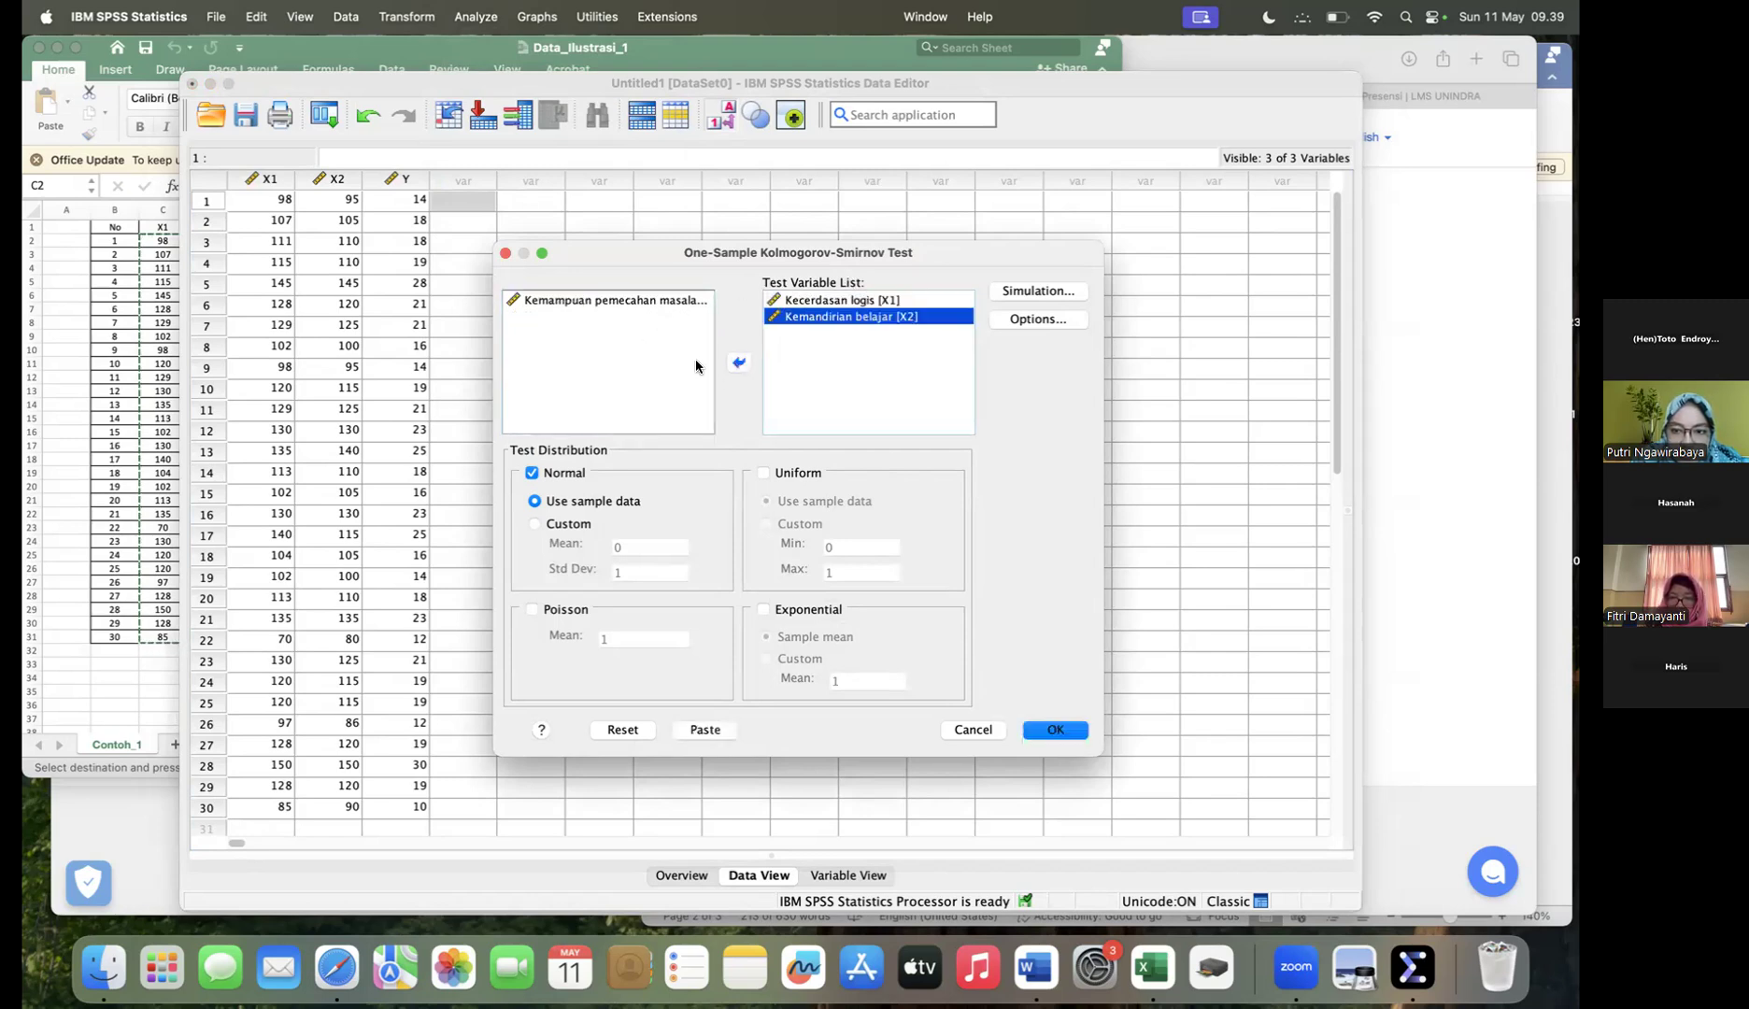
click(573, 300)
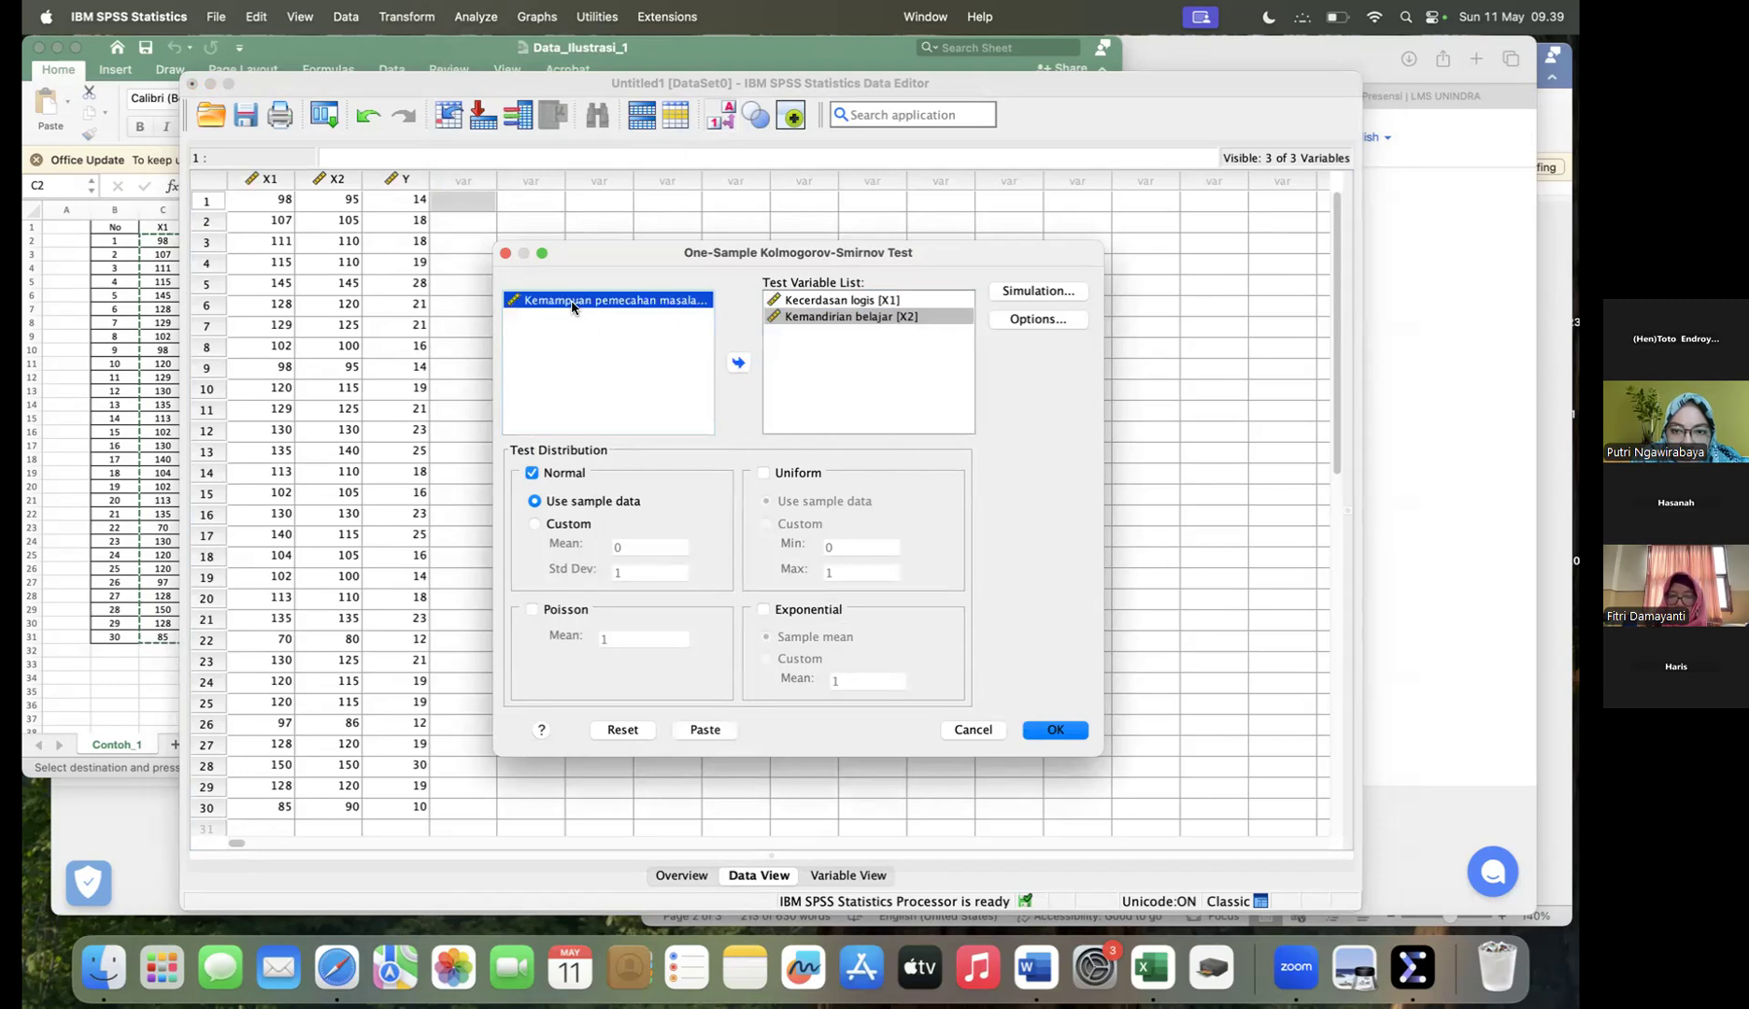
click(730, 367)
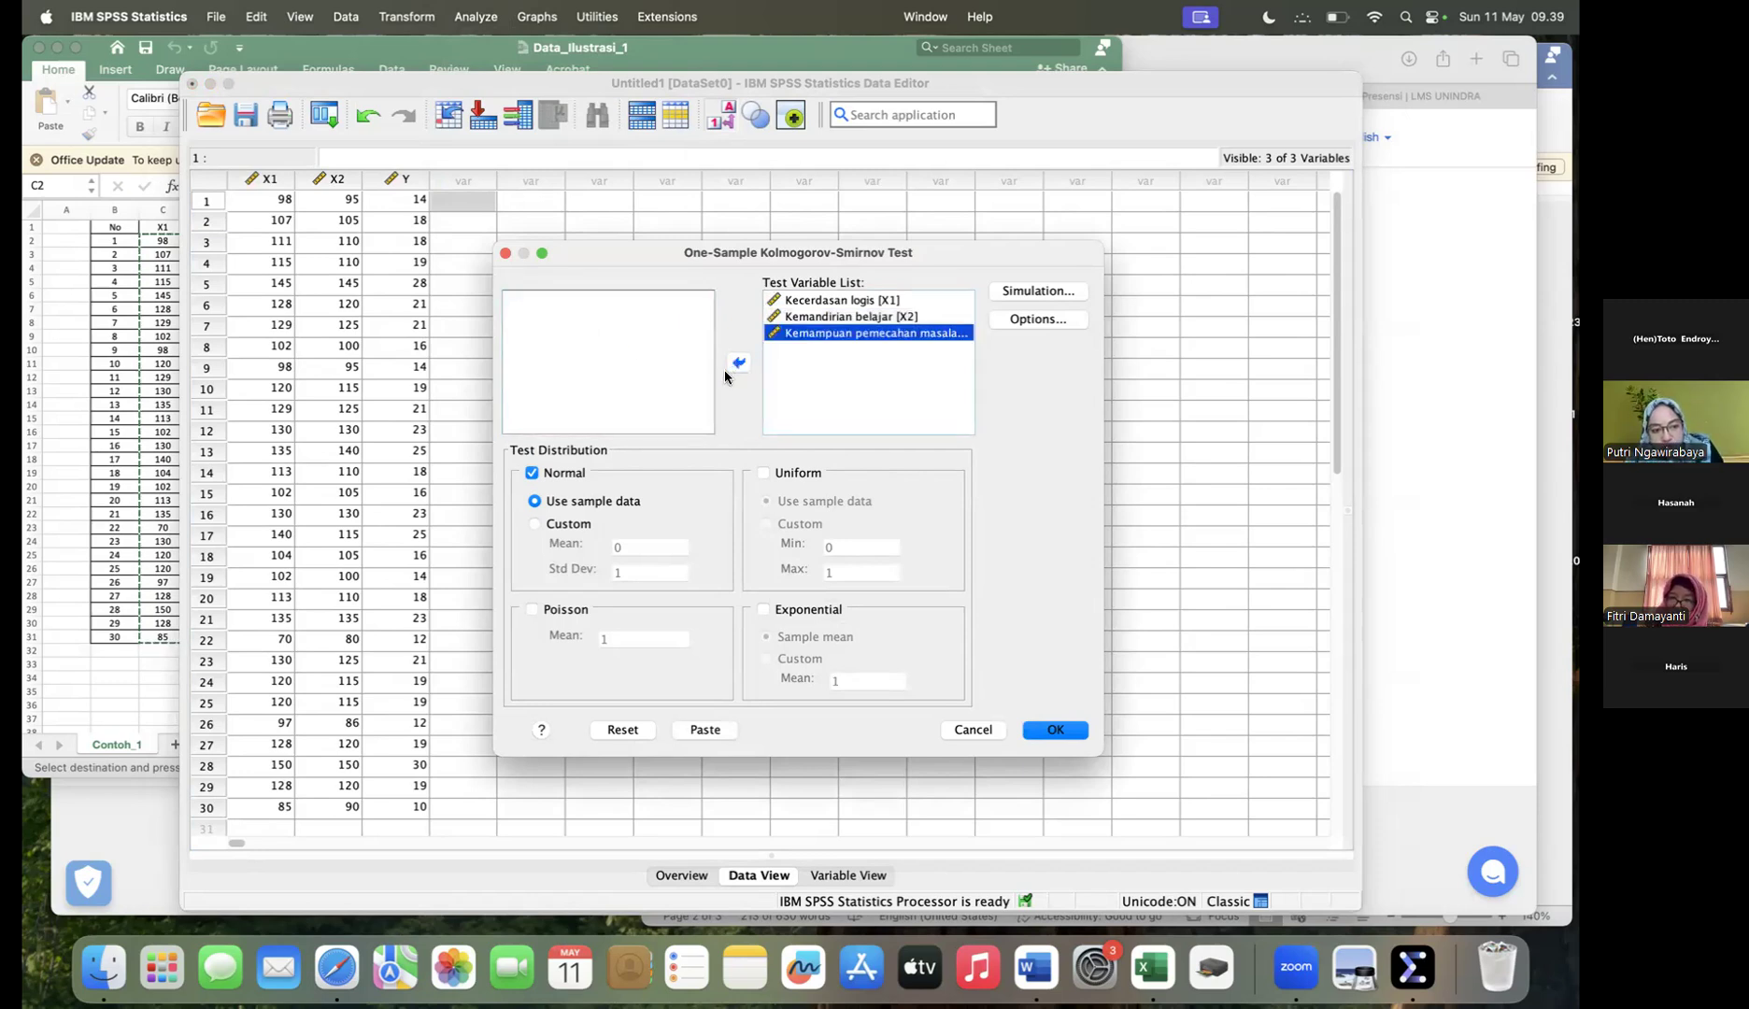
Step: Run the Kolmogorov-Smirnov test with Monte Carlo simulation at 95% confidence and 10000 samples, and return to the data values
click(1022, 292)
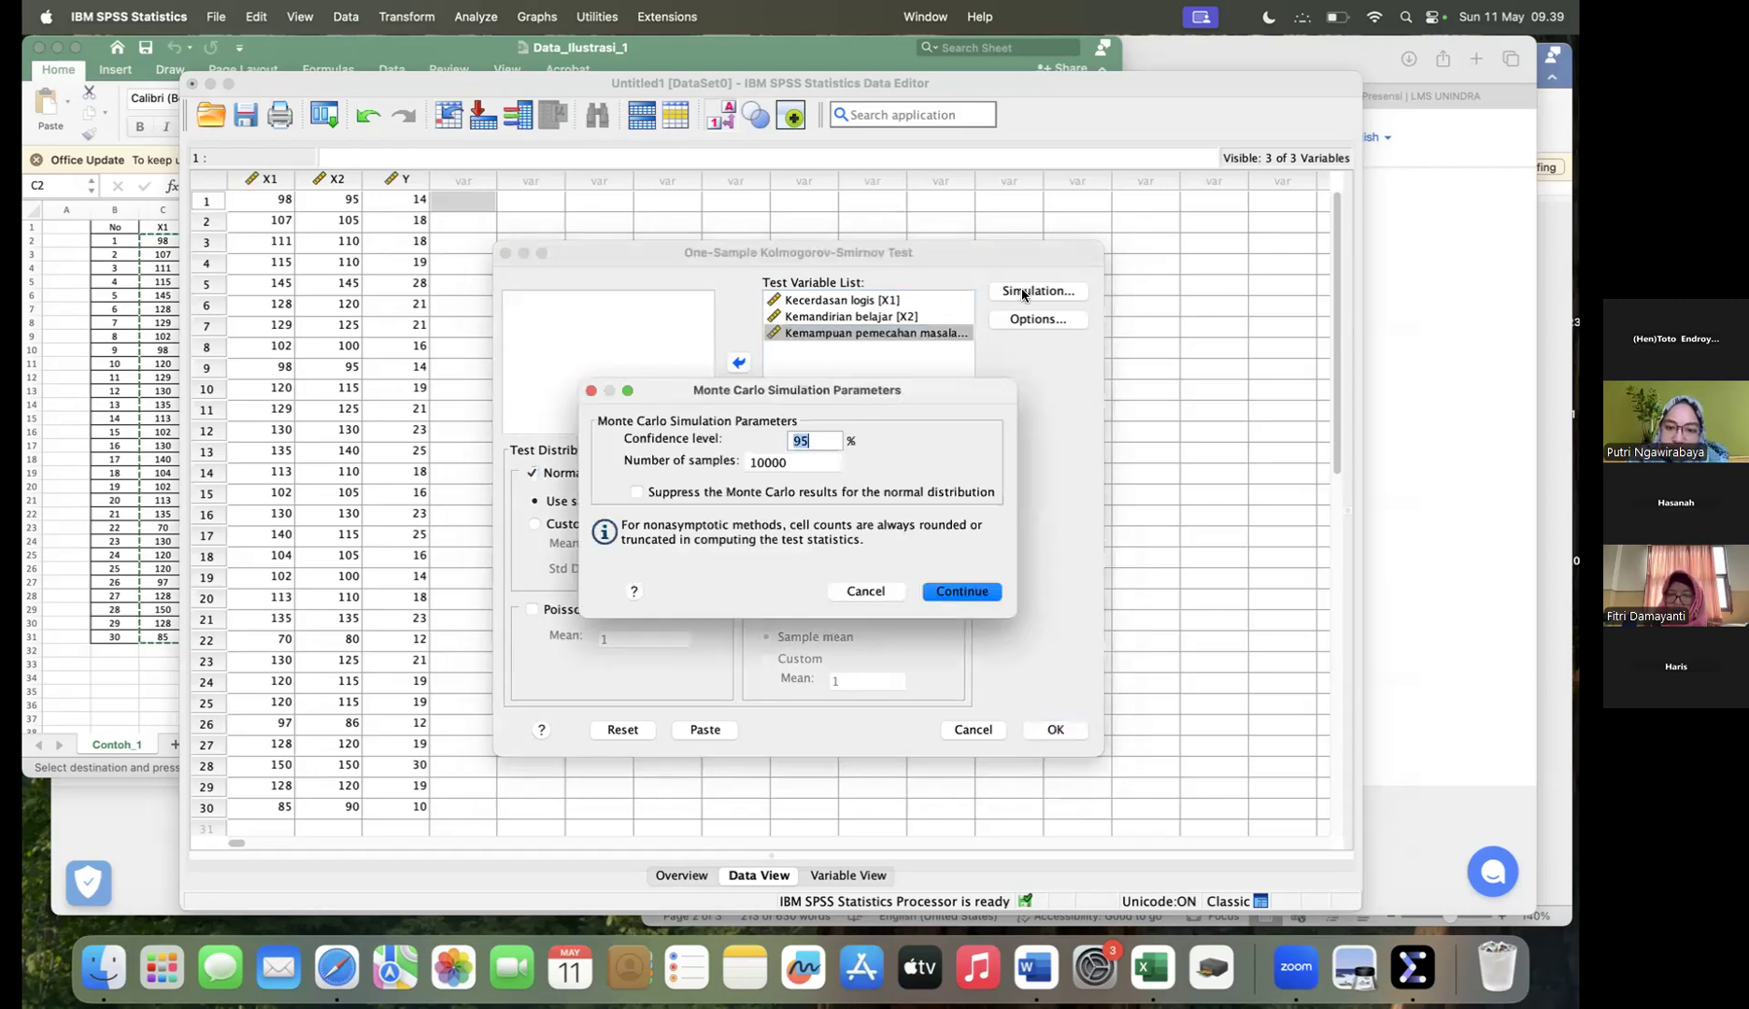
click(814, 443)
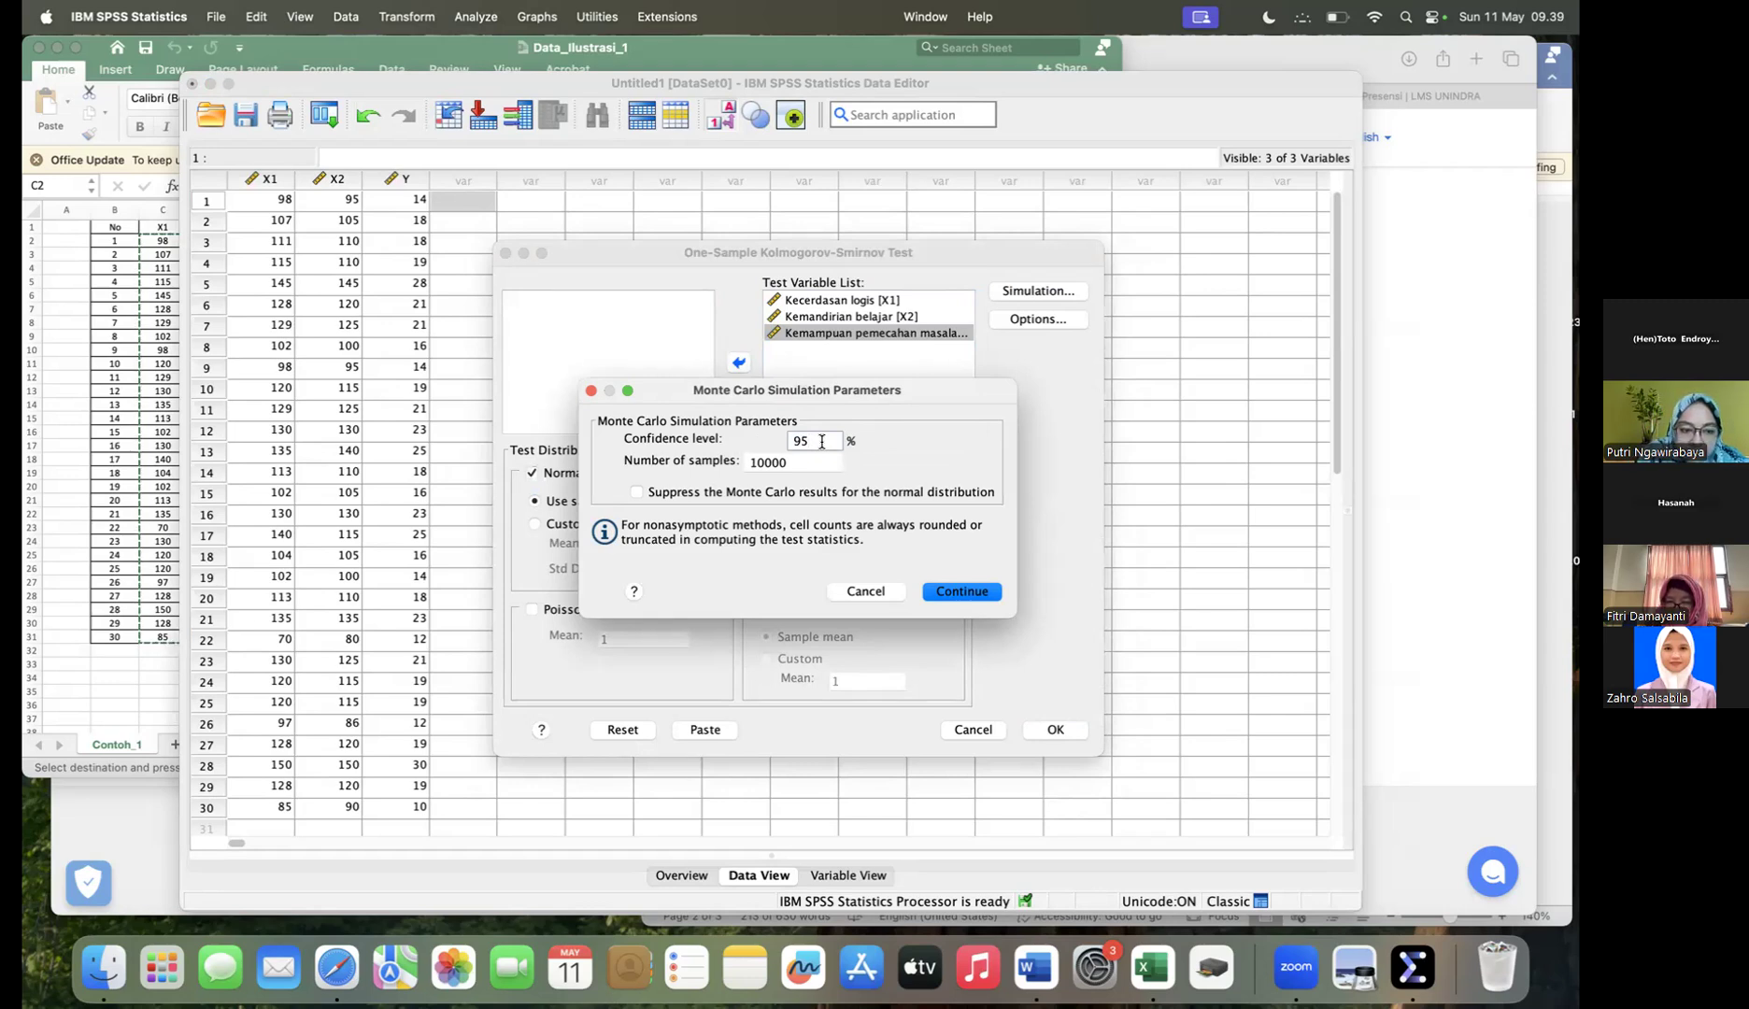
click(972, 598)
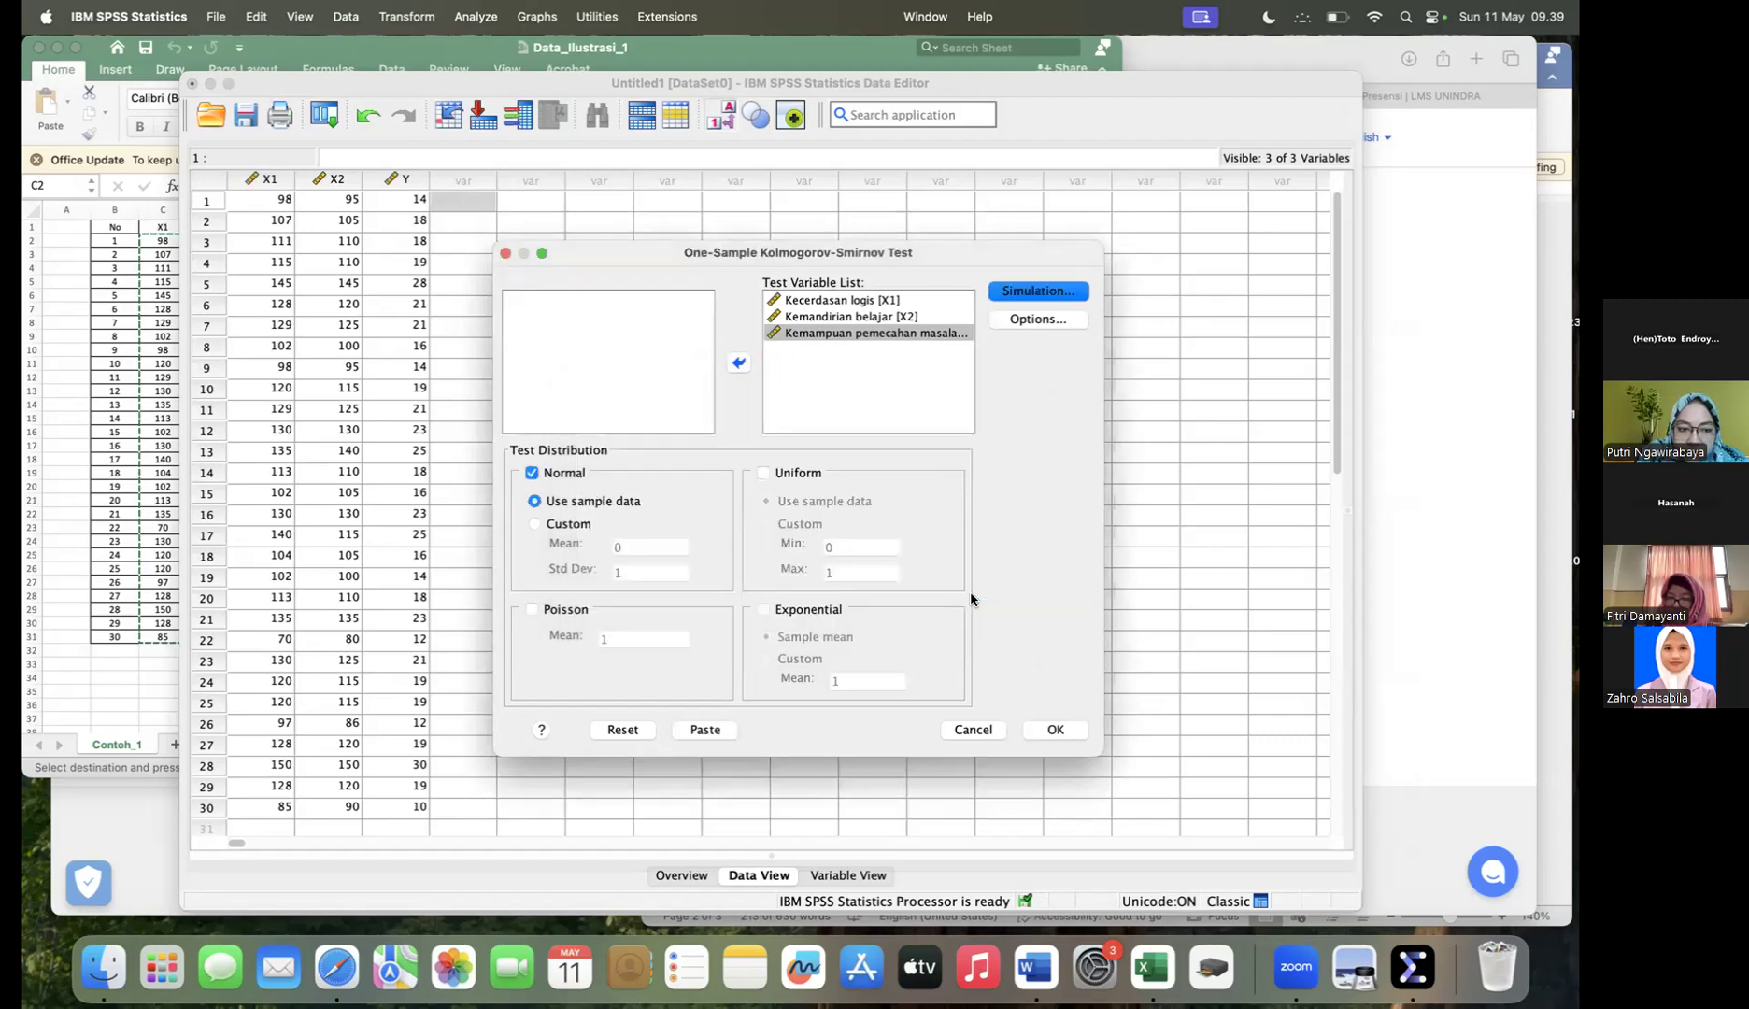
click(1055, 732)
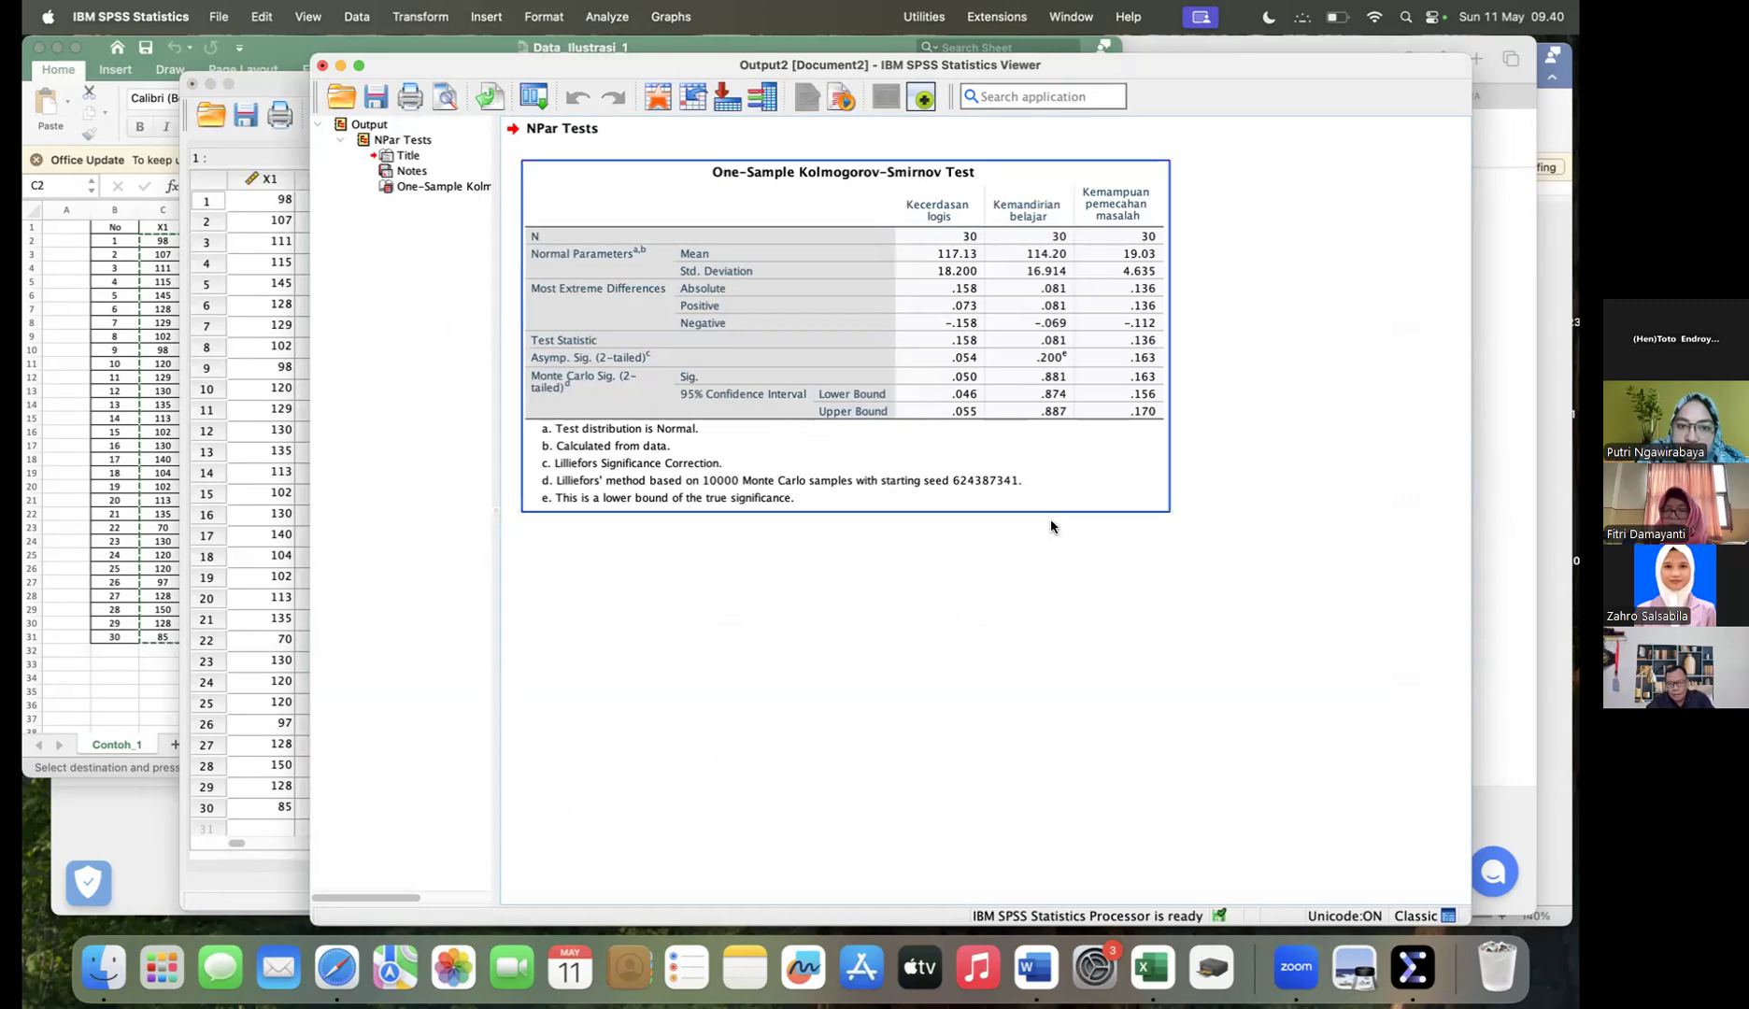
click(928, 511)
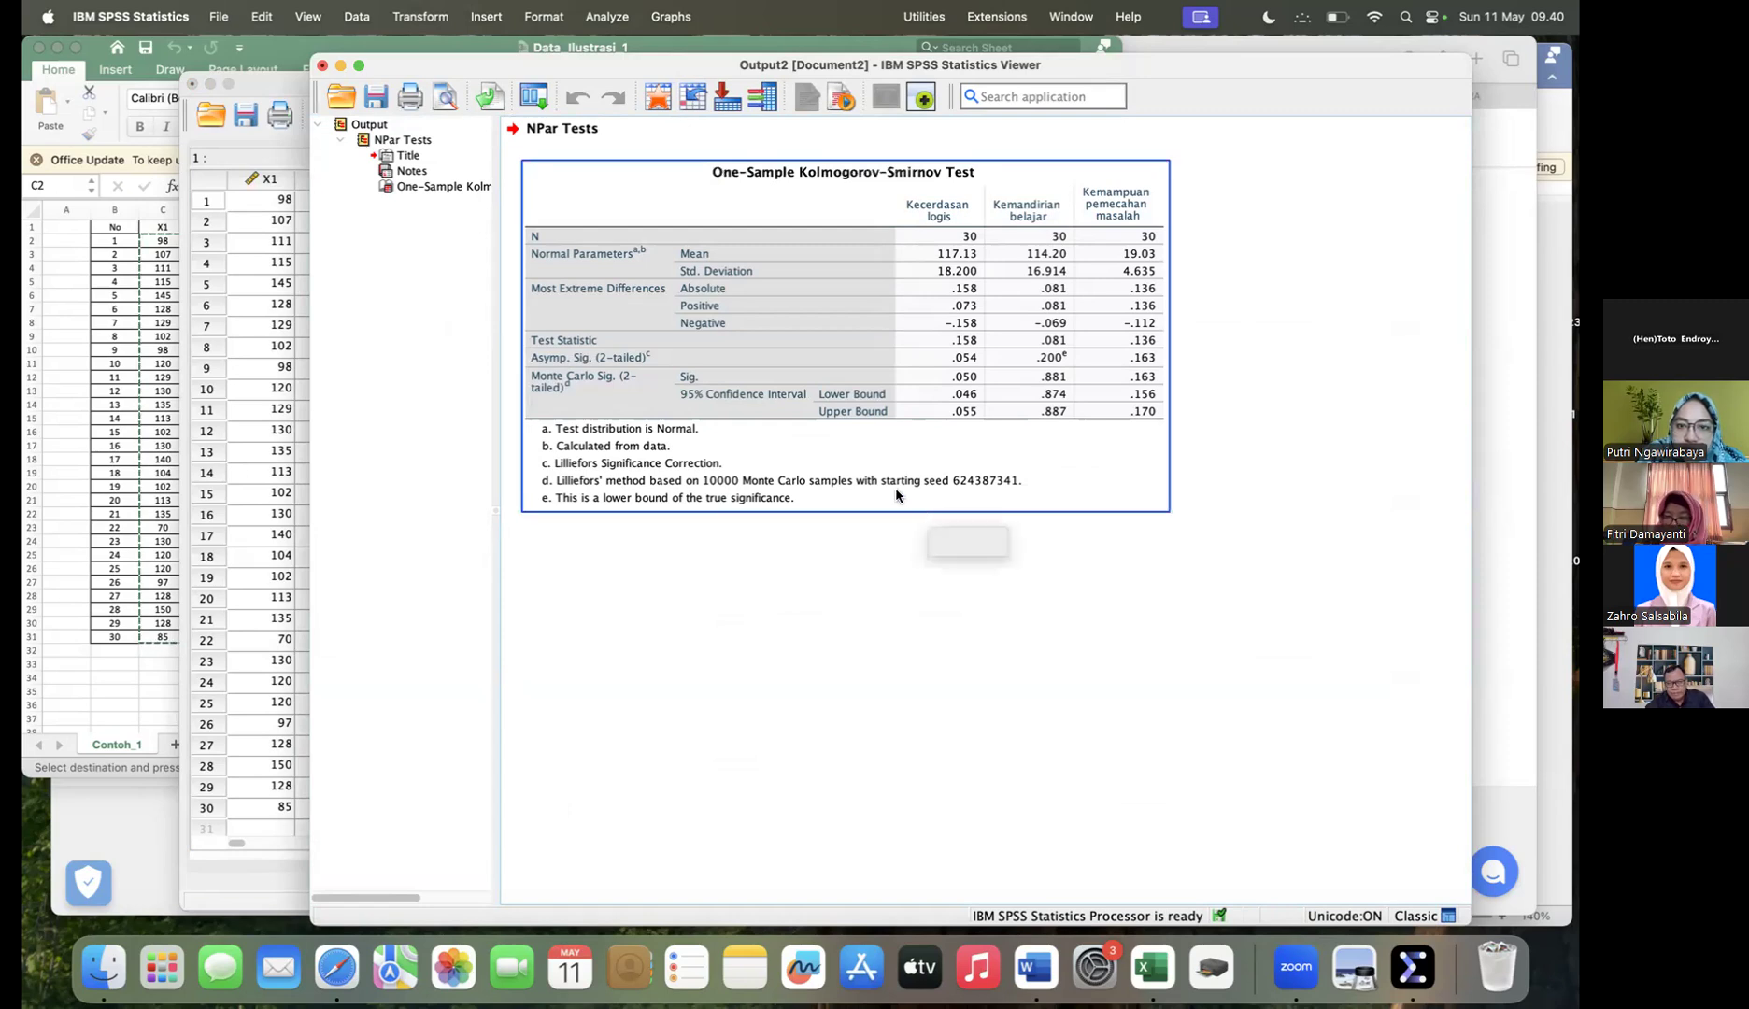
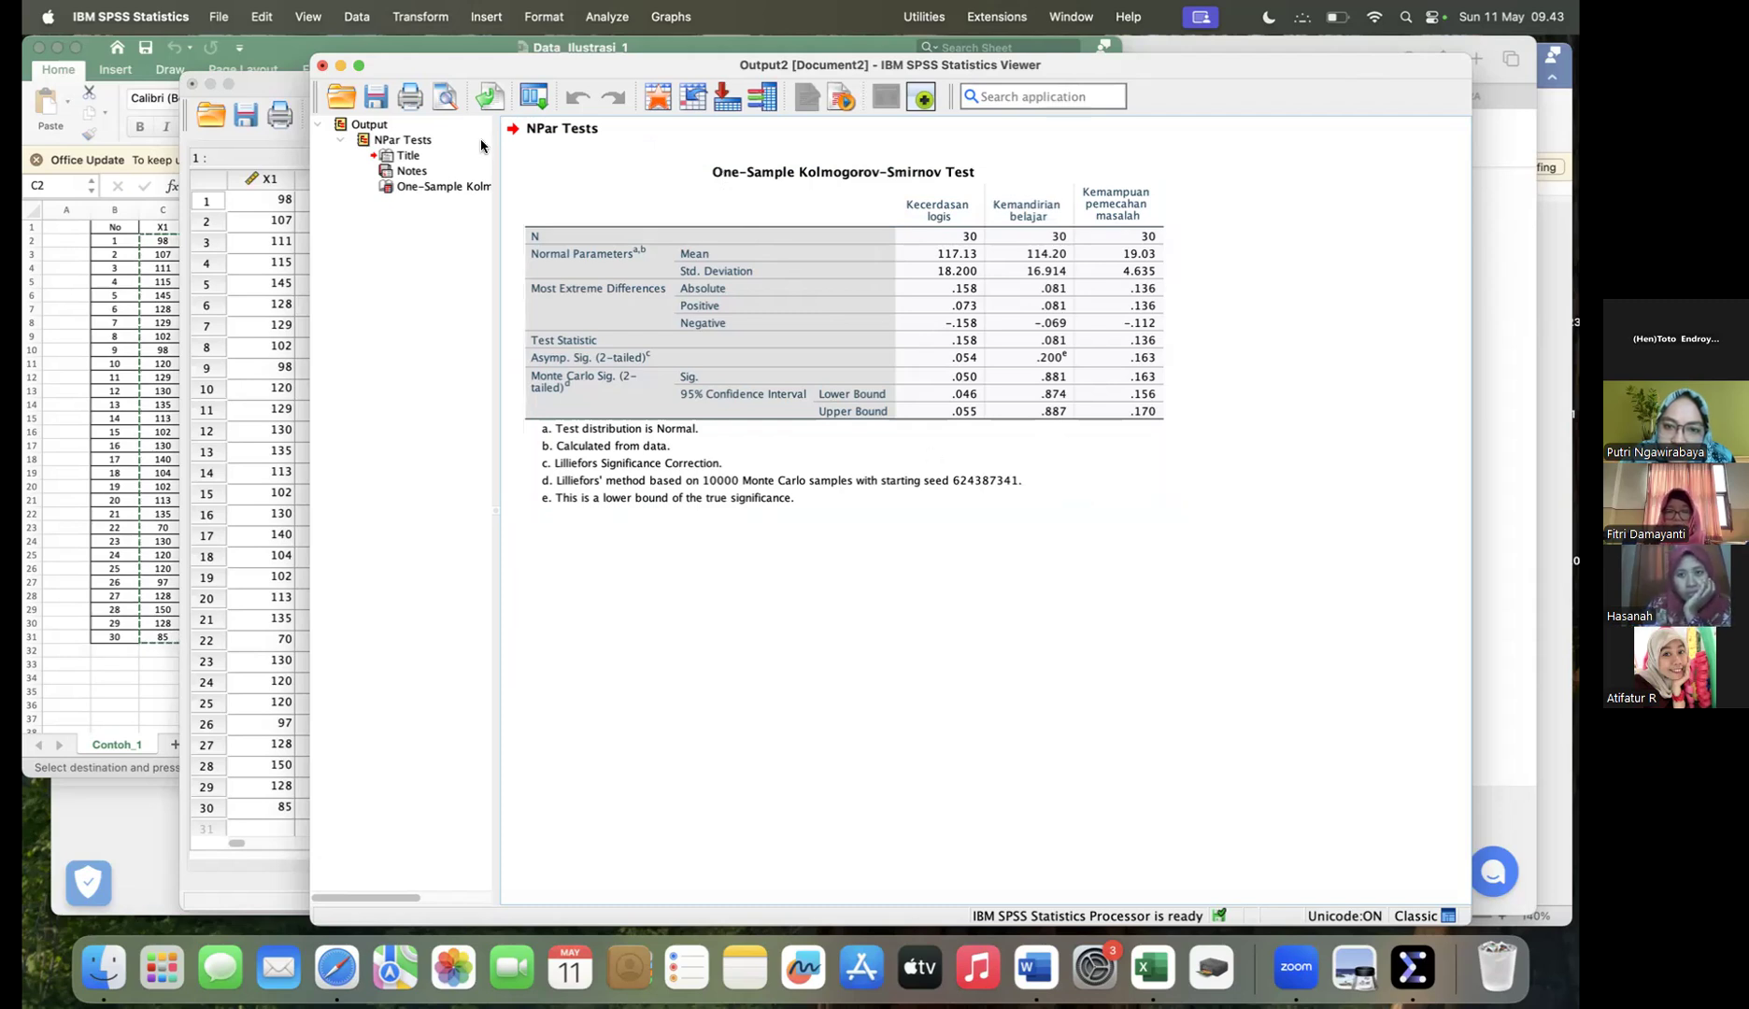
click(263, 148)
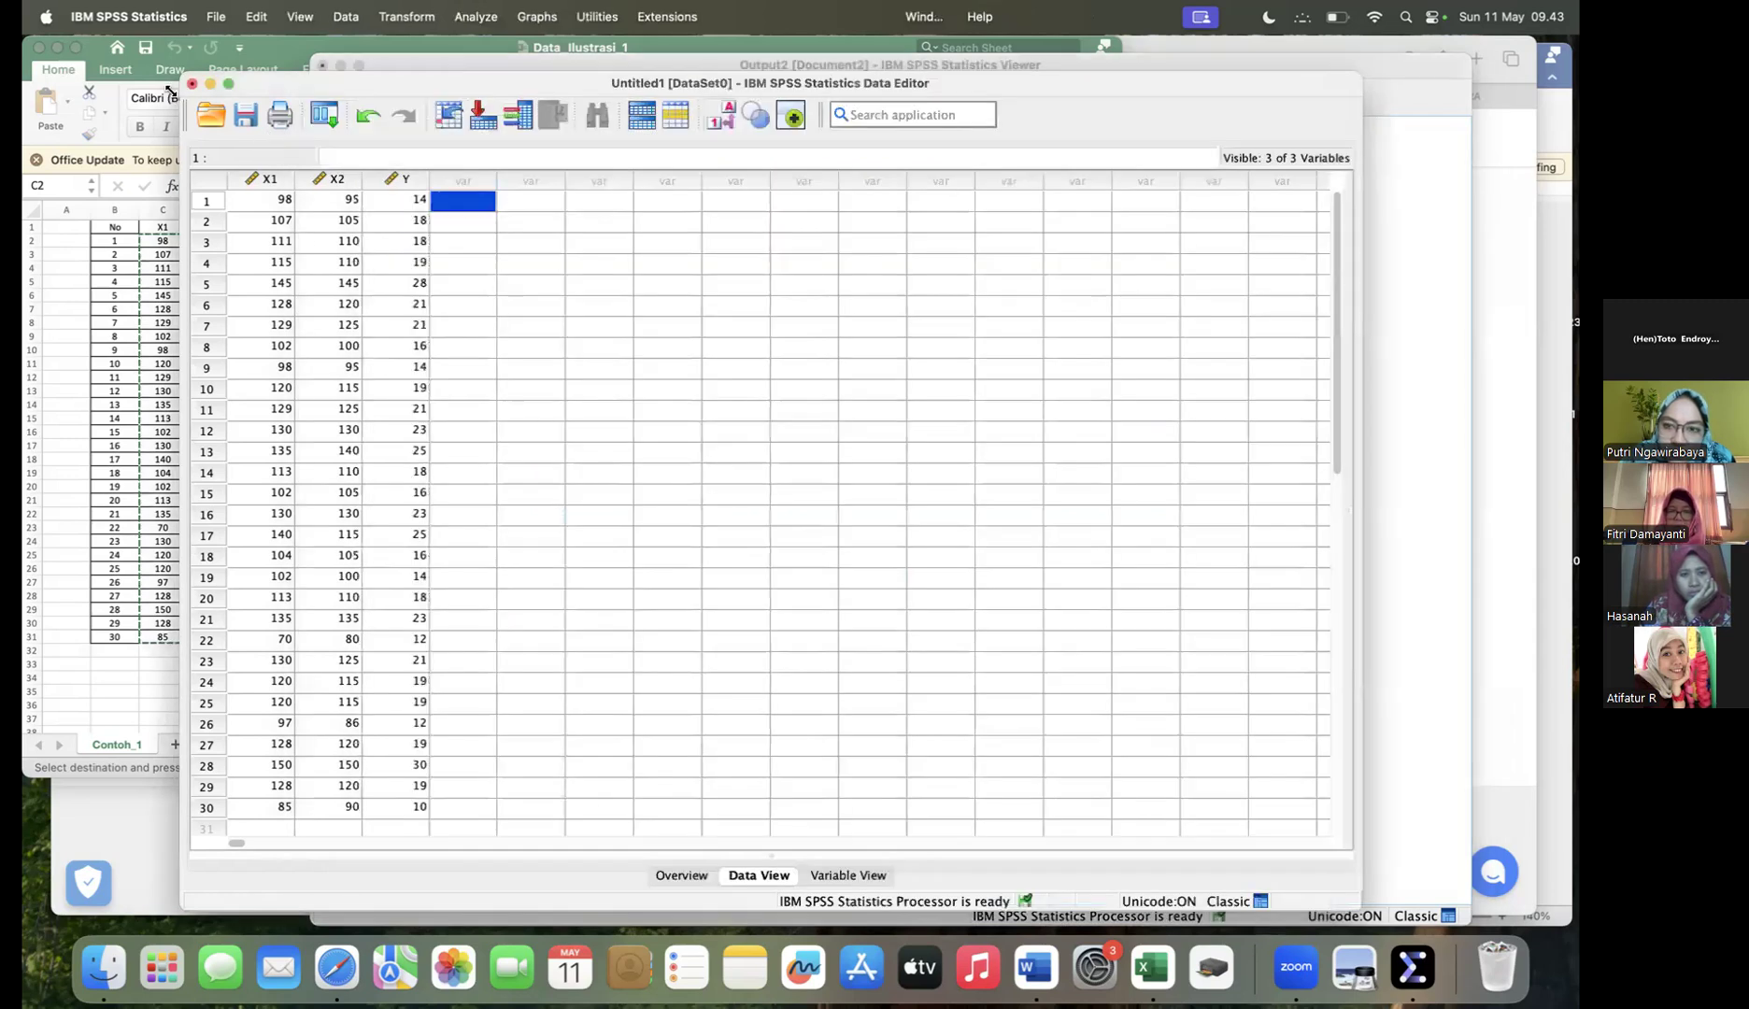
click(476, 17)
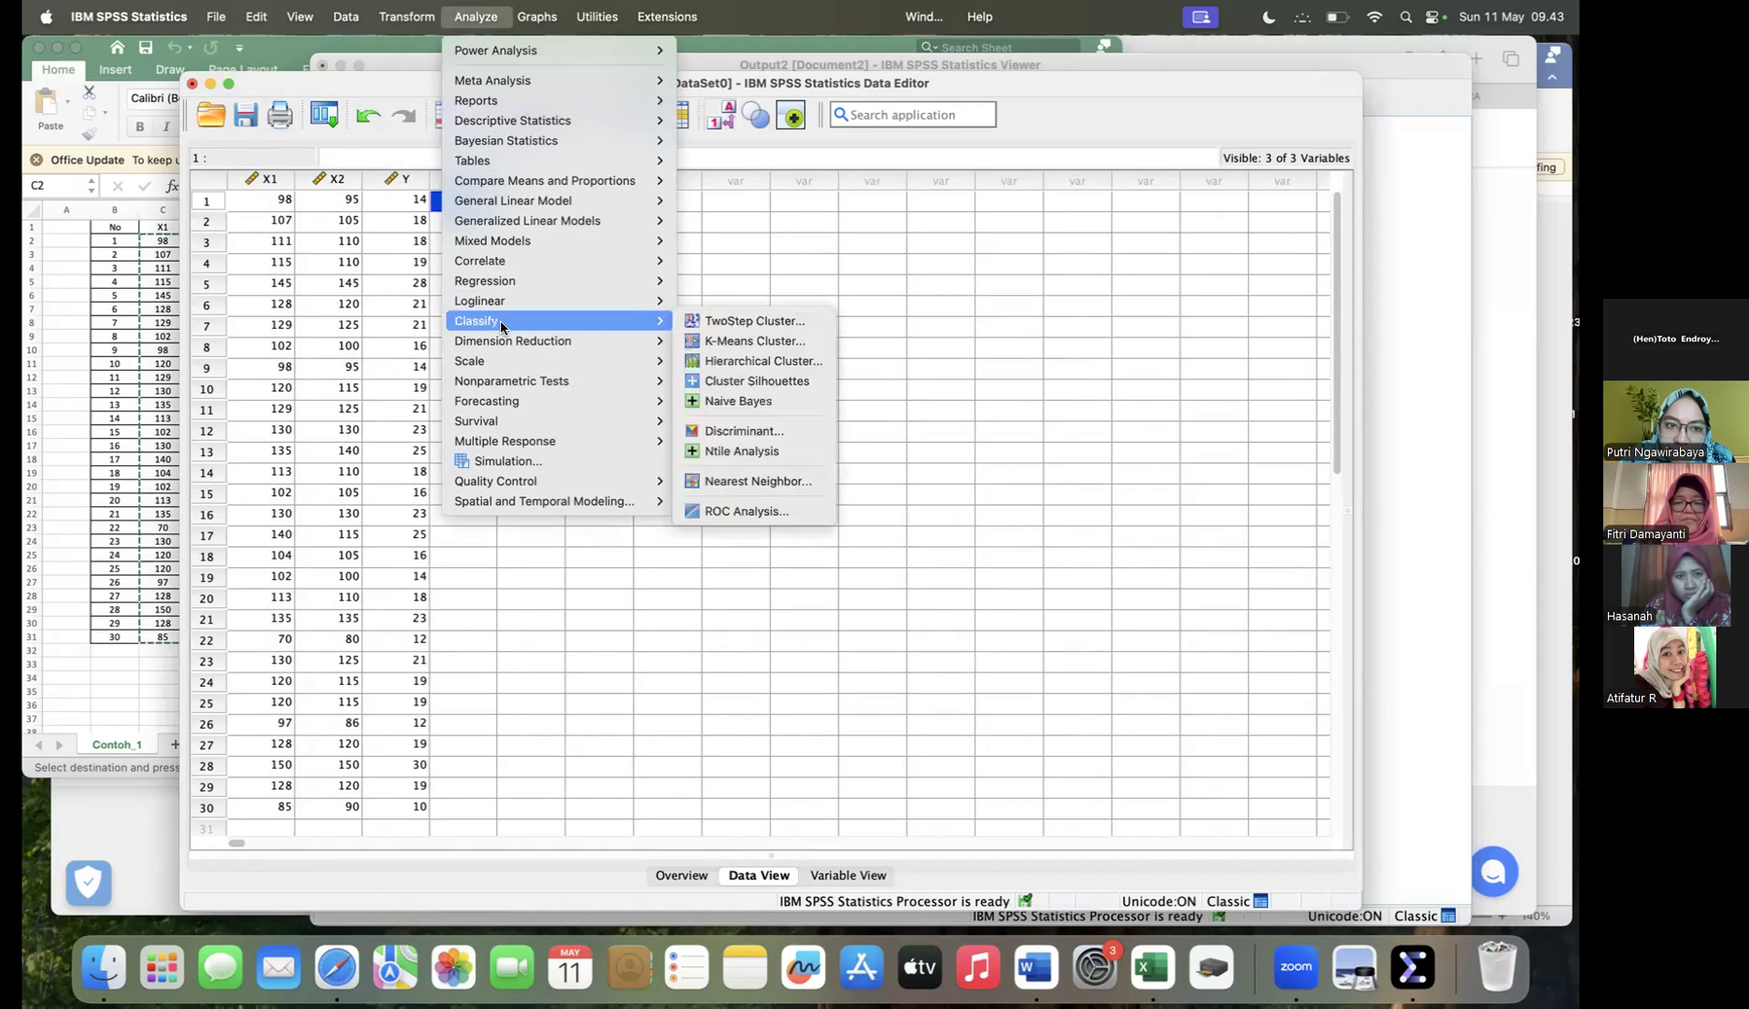
mouse_move(510, 287)
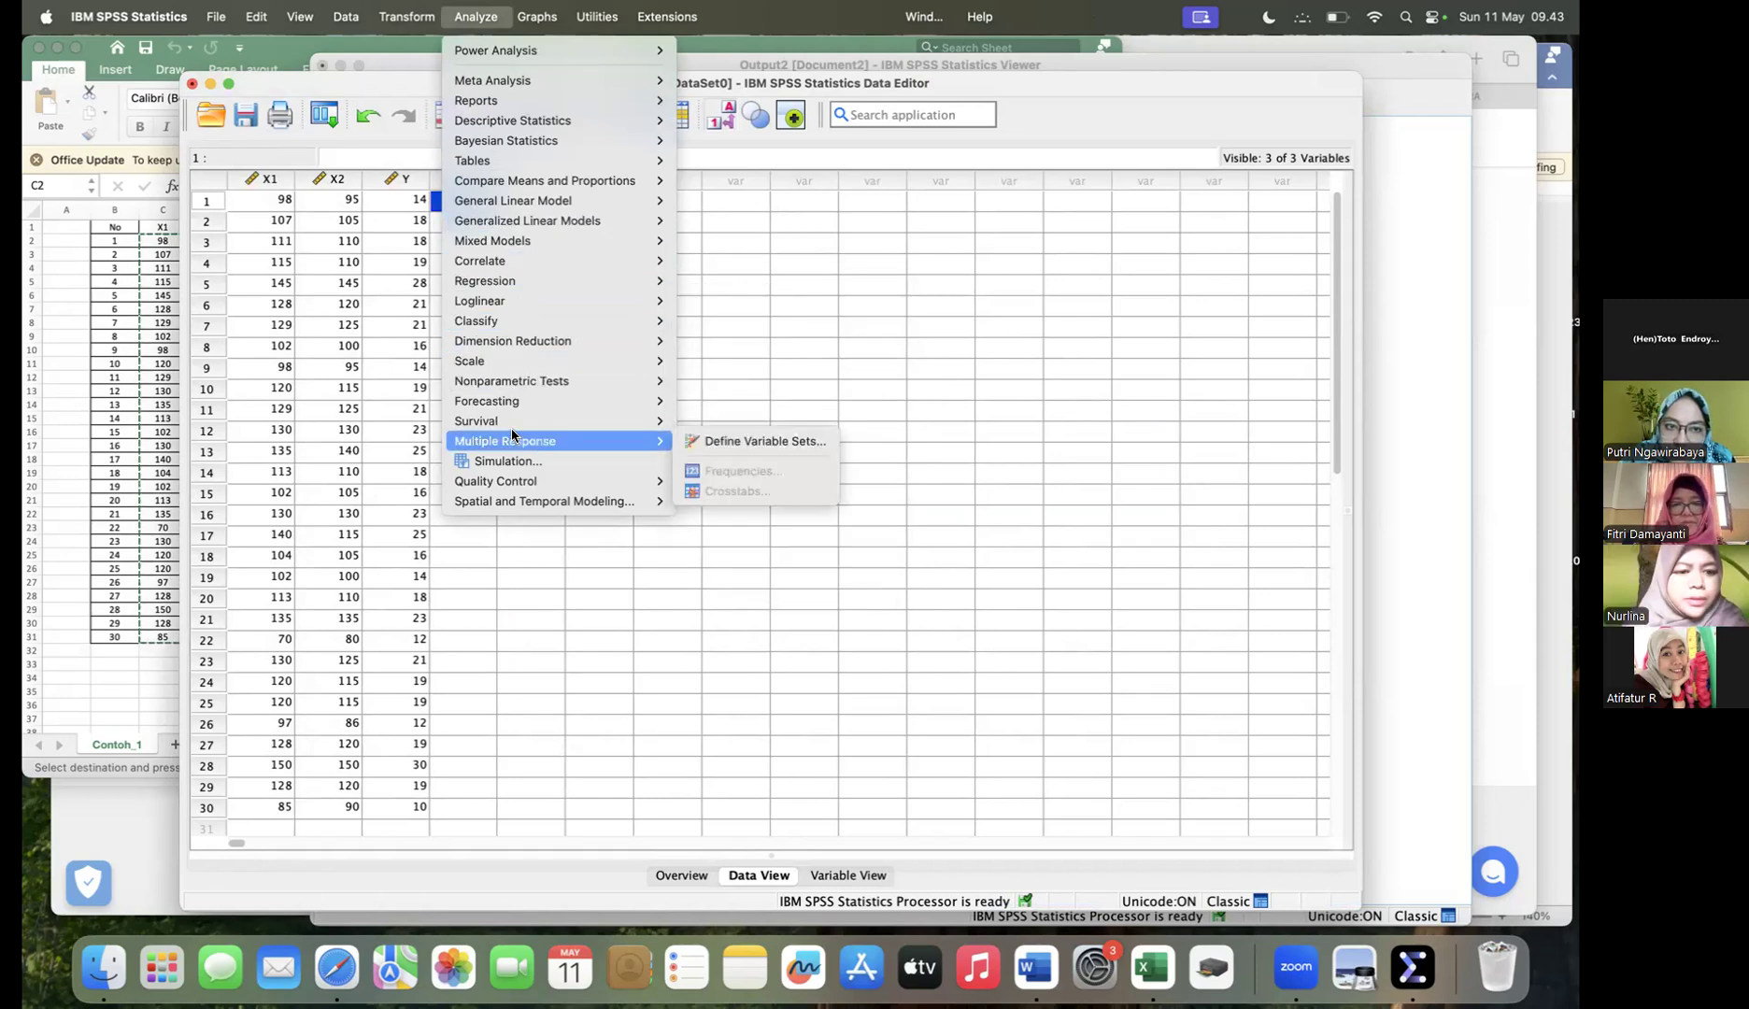
click(769, 273)
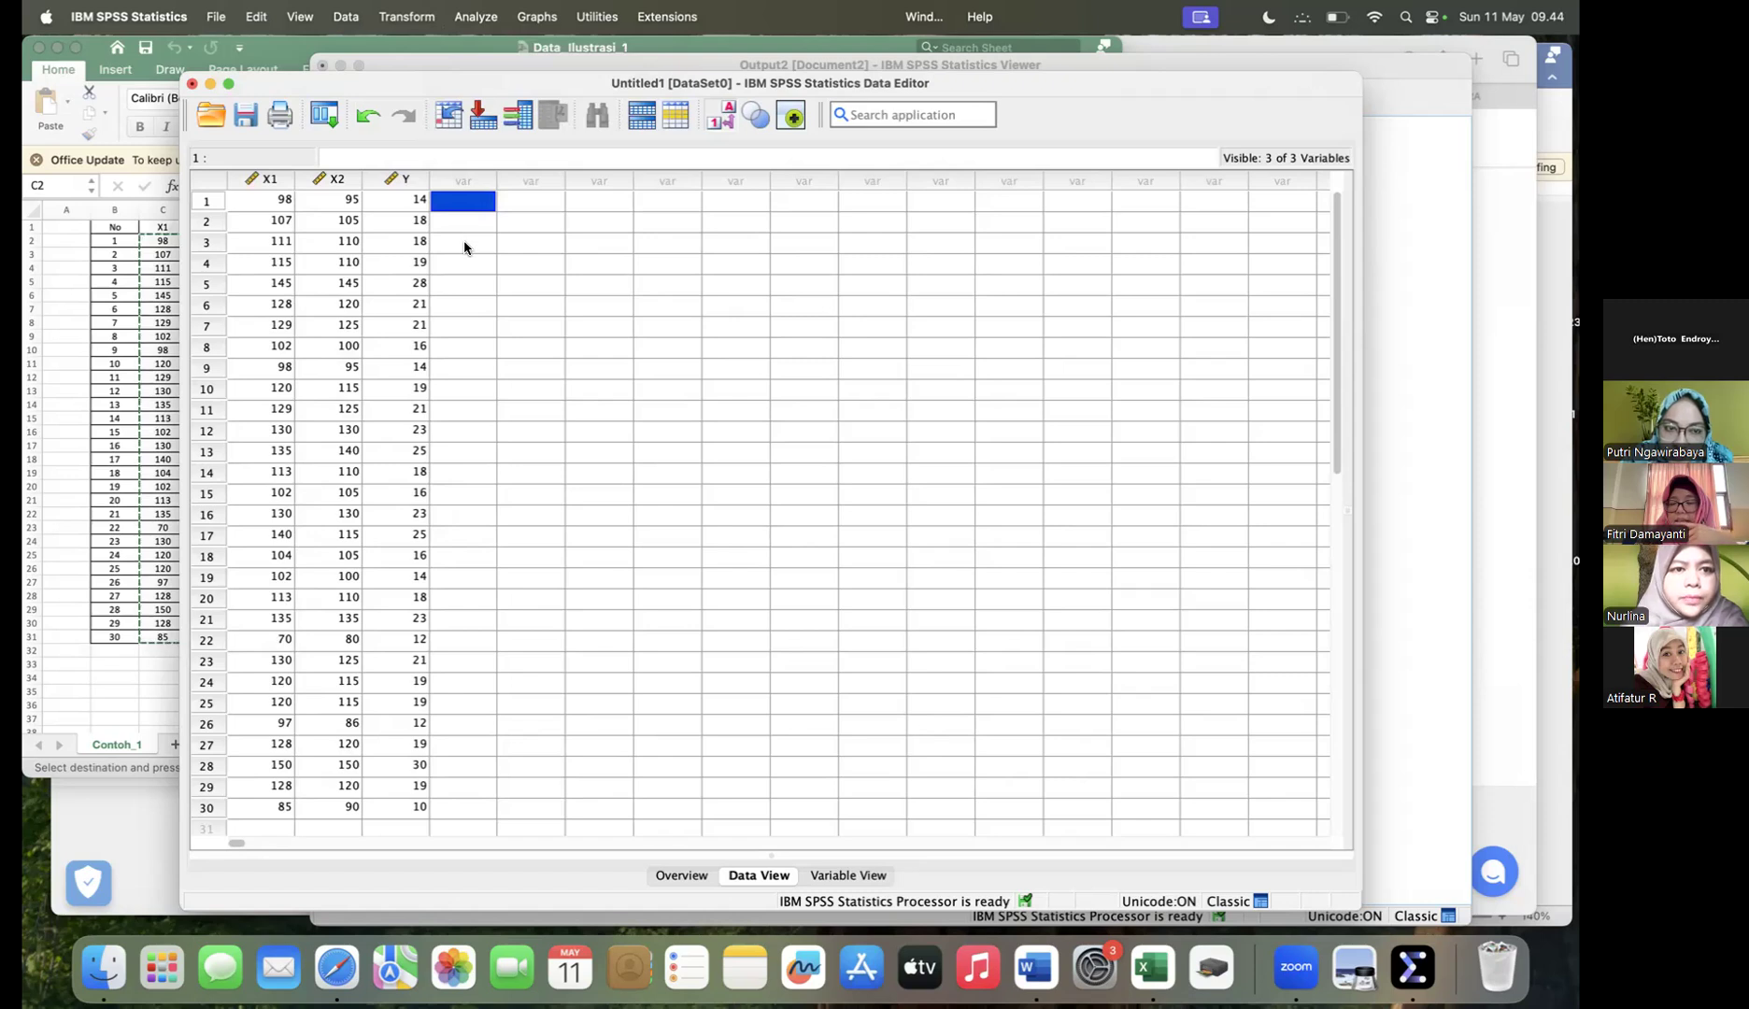
Step: Set up a linear regression of Kemampuan pemecahan masalah on Kecerdasan logis and Kemandirian belajar, accepting the selected statistics including Collinearity diagnostics
click(465, 17)
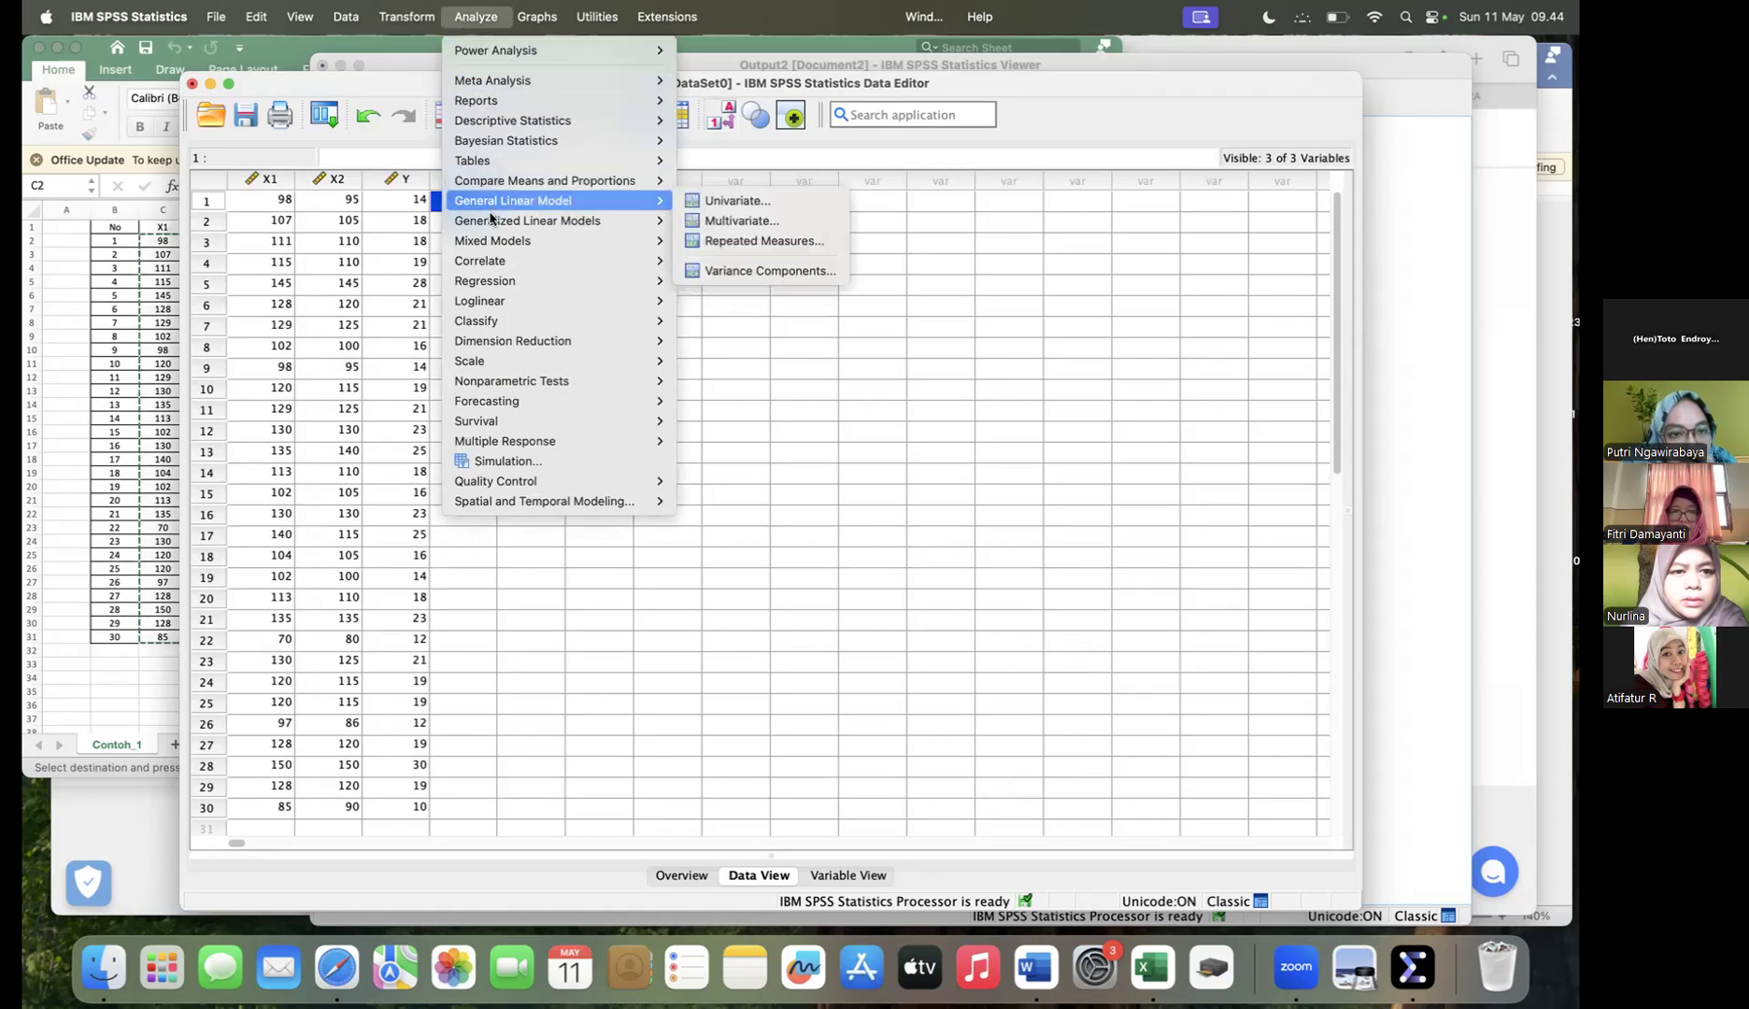
mouse_move(498, 282)
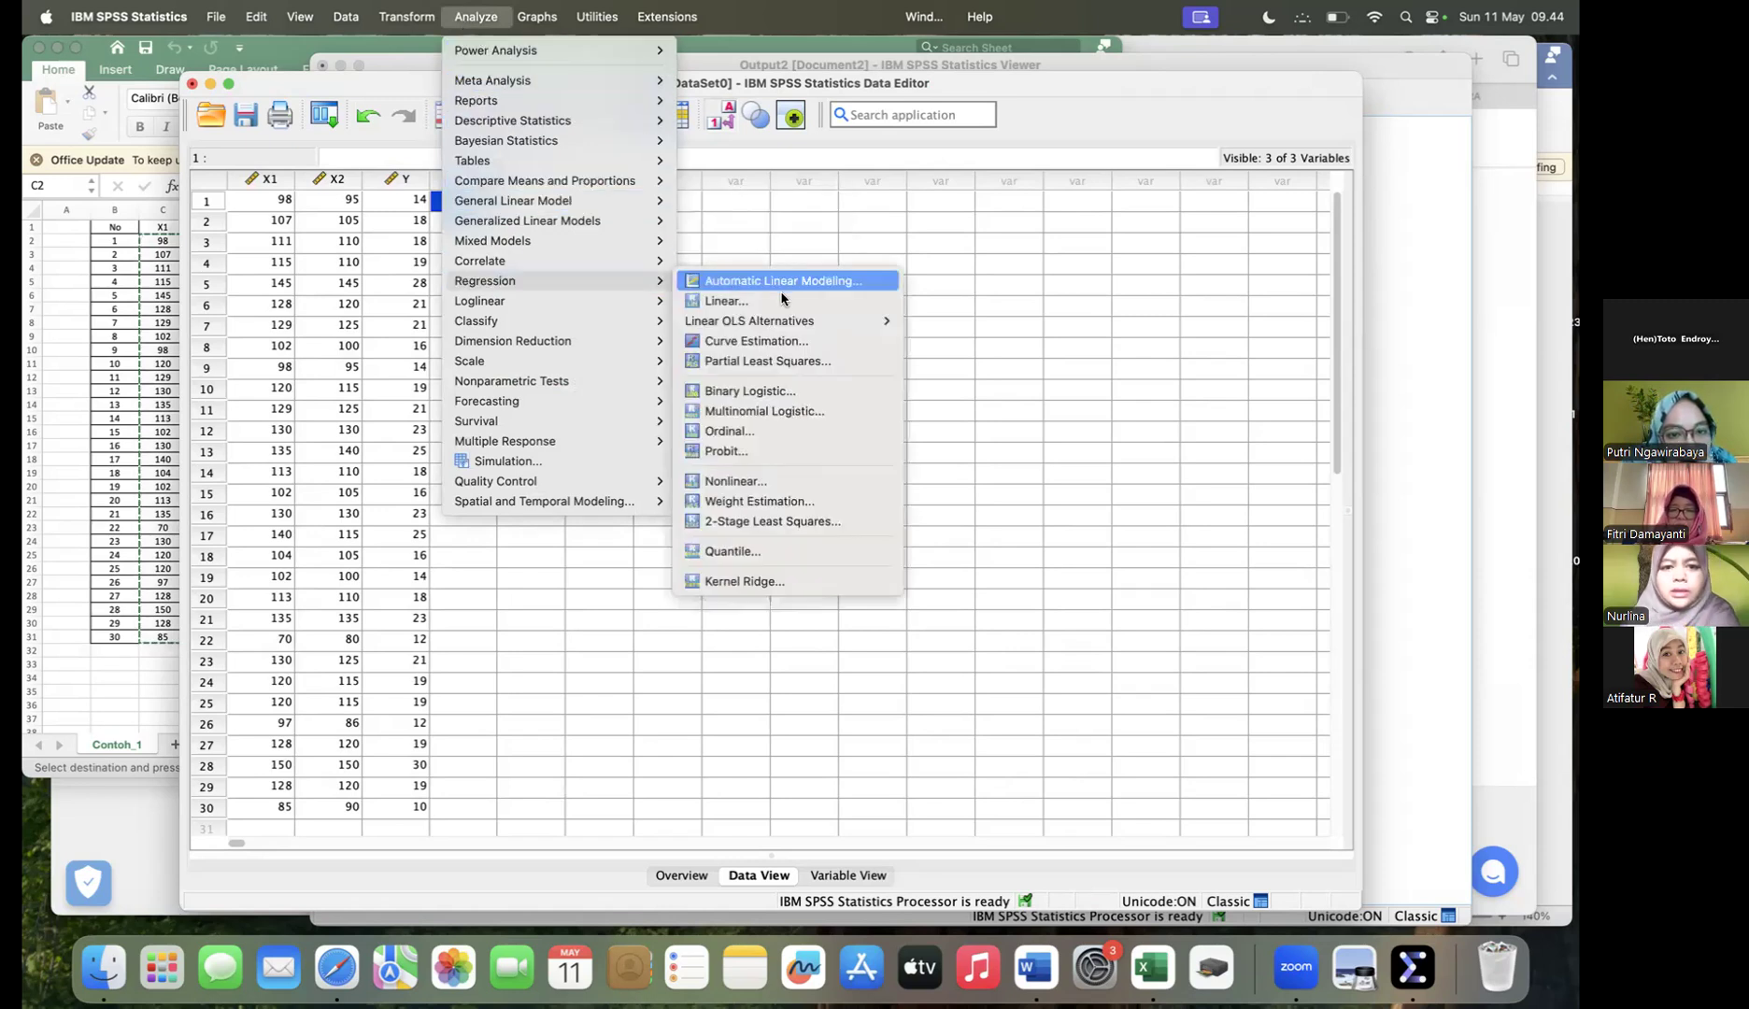
click(745, 301)
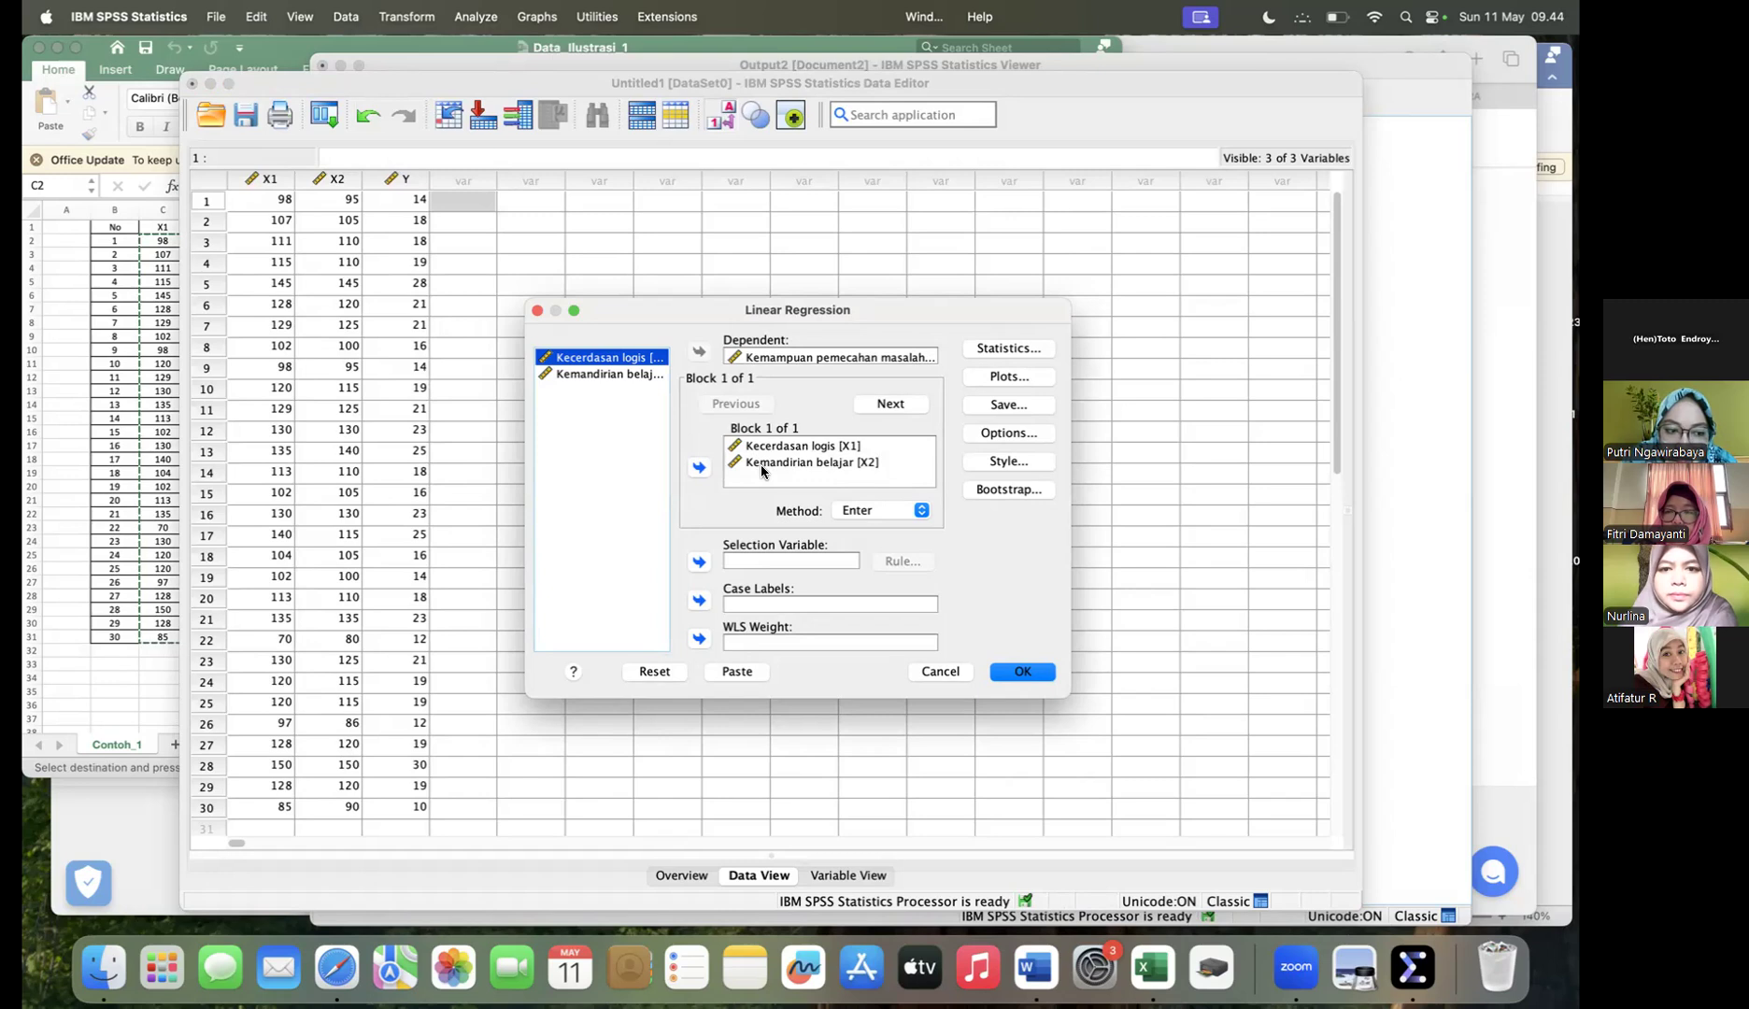
click(1001, 350)
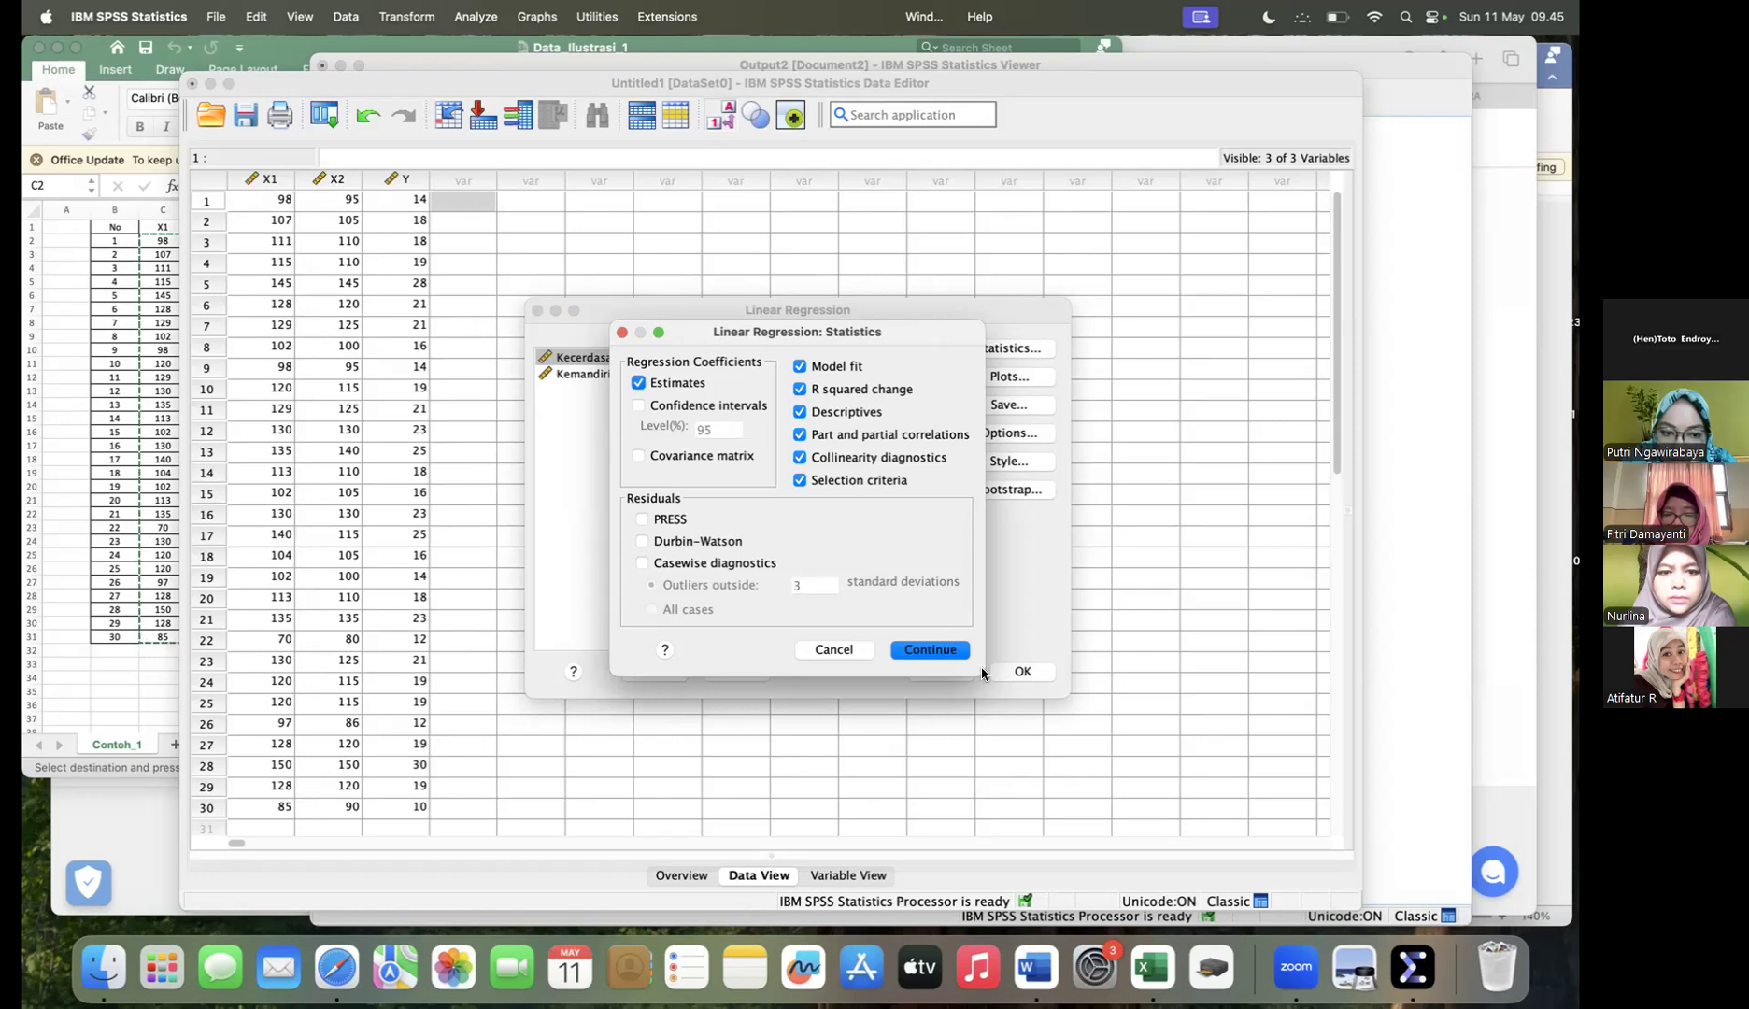
click(921, 658)
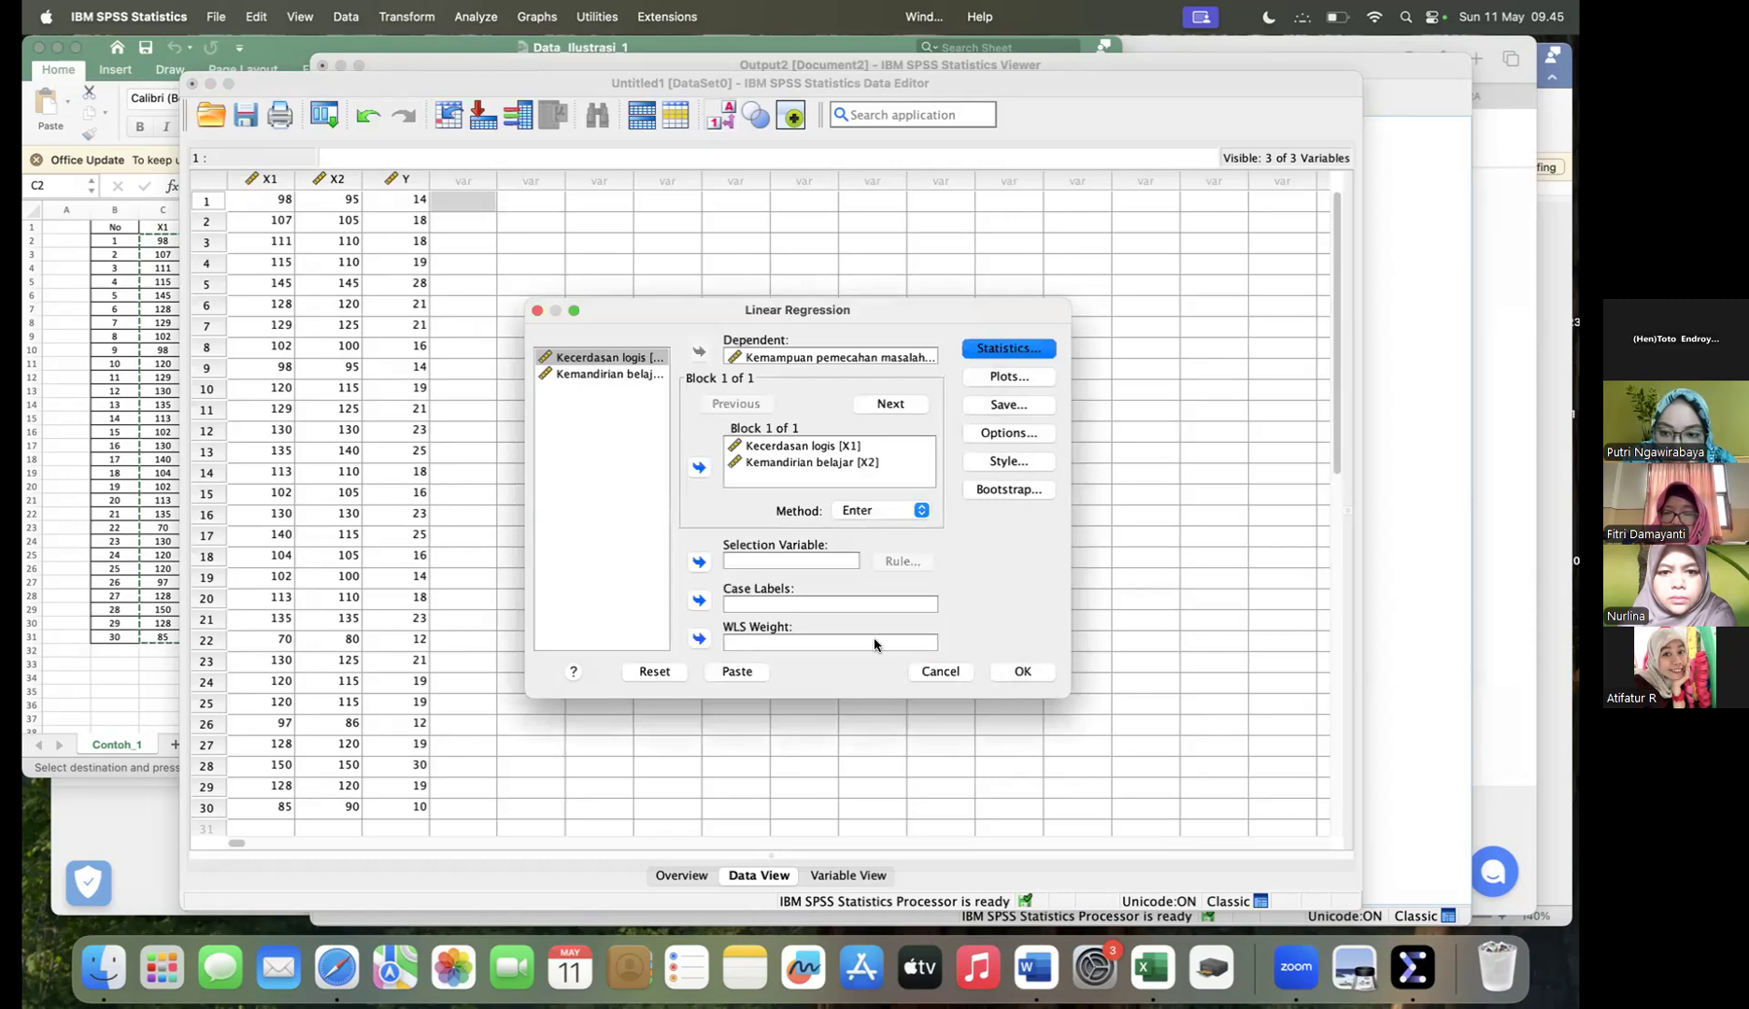
Step: Accept the regression plots with *ZRESID as Y and *ZPRED as X, plus the histogram and normal probability plot
click(1003, 379)
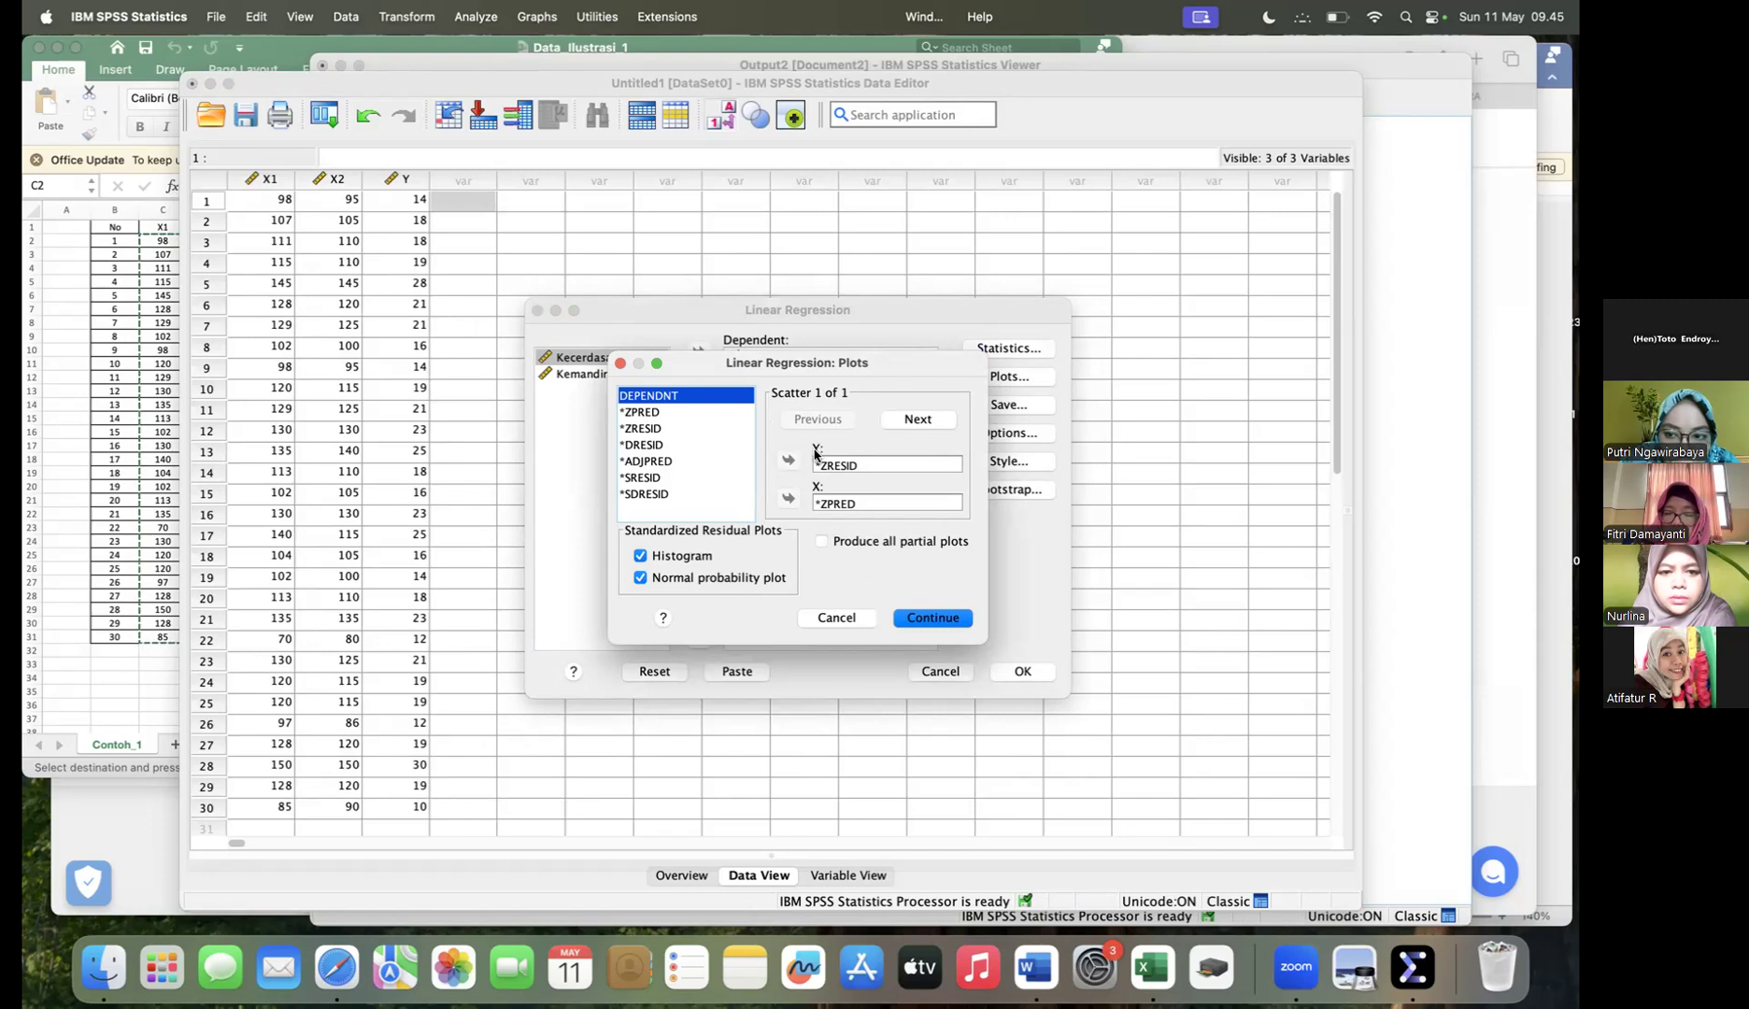
click(641, 428)
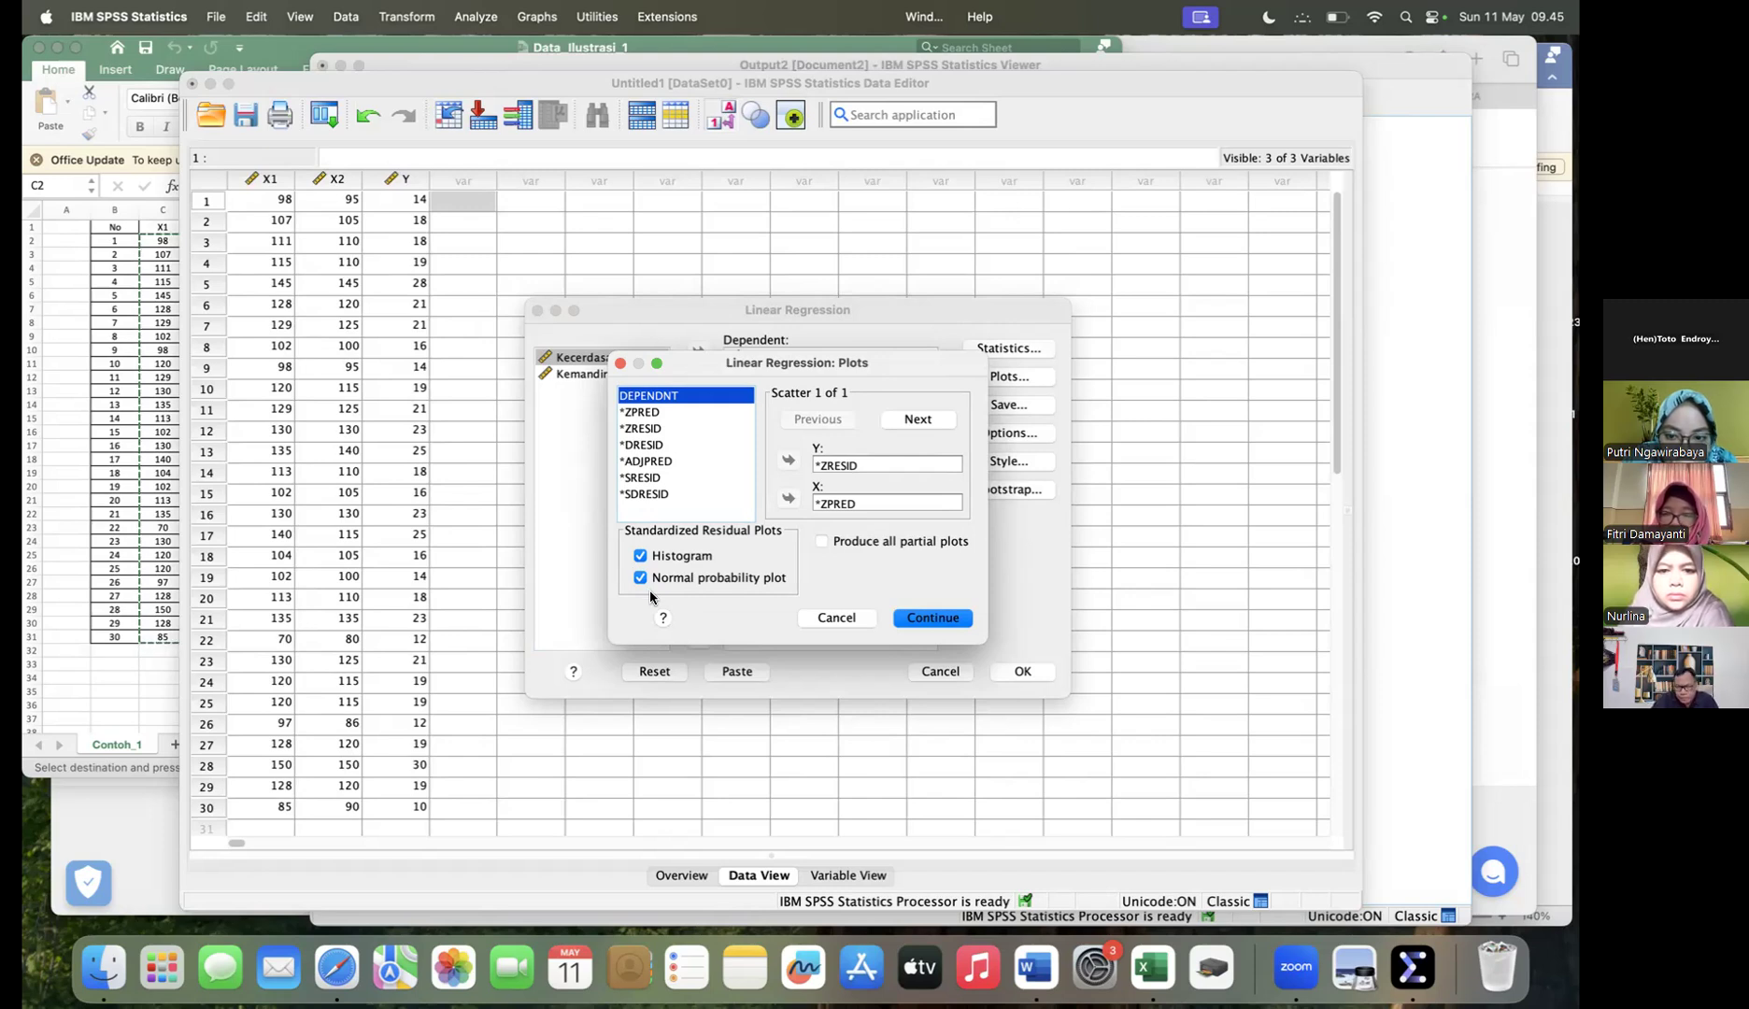
click(938, 621)
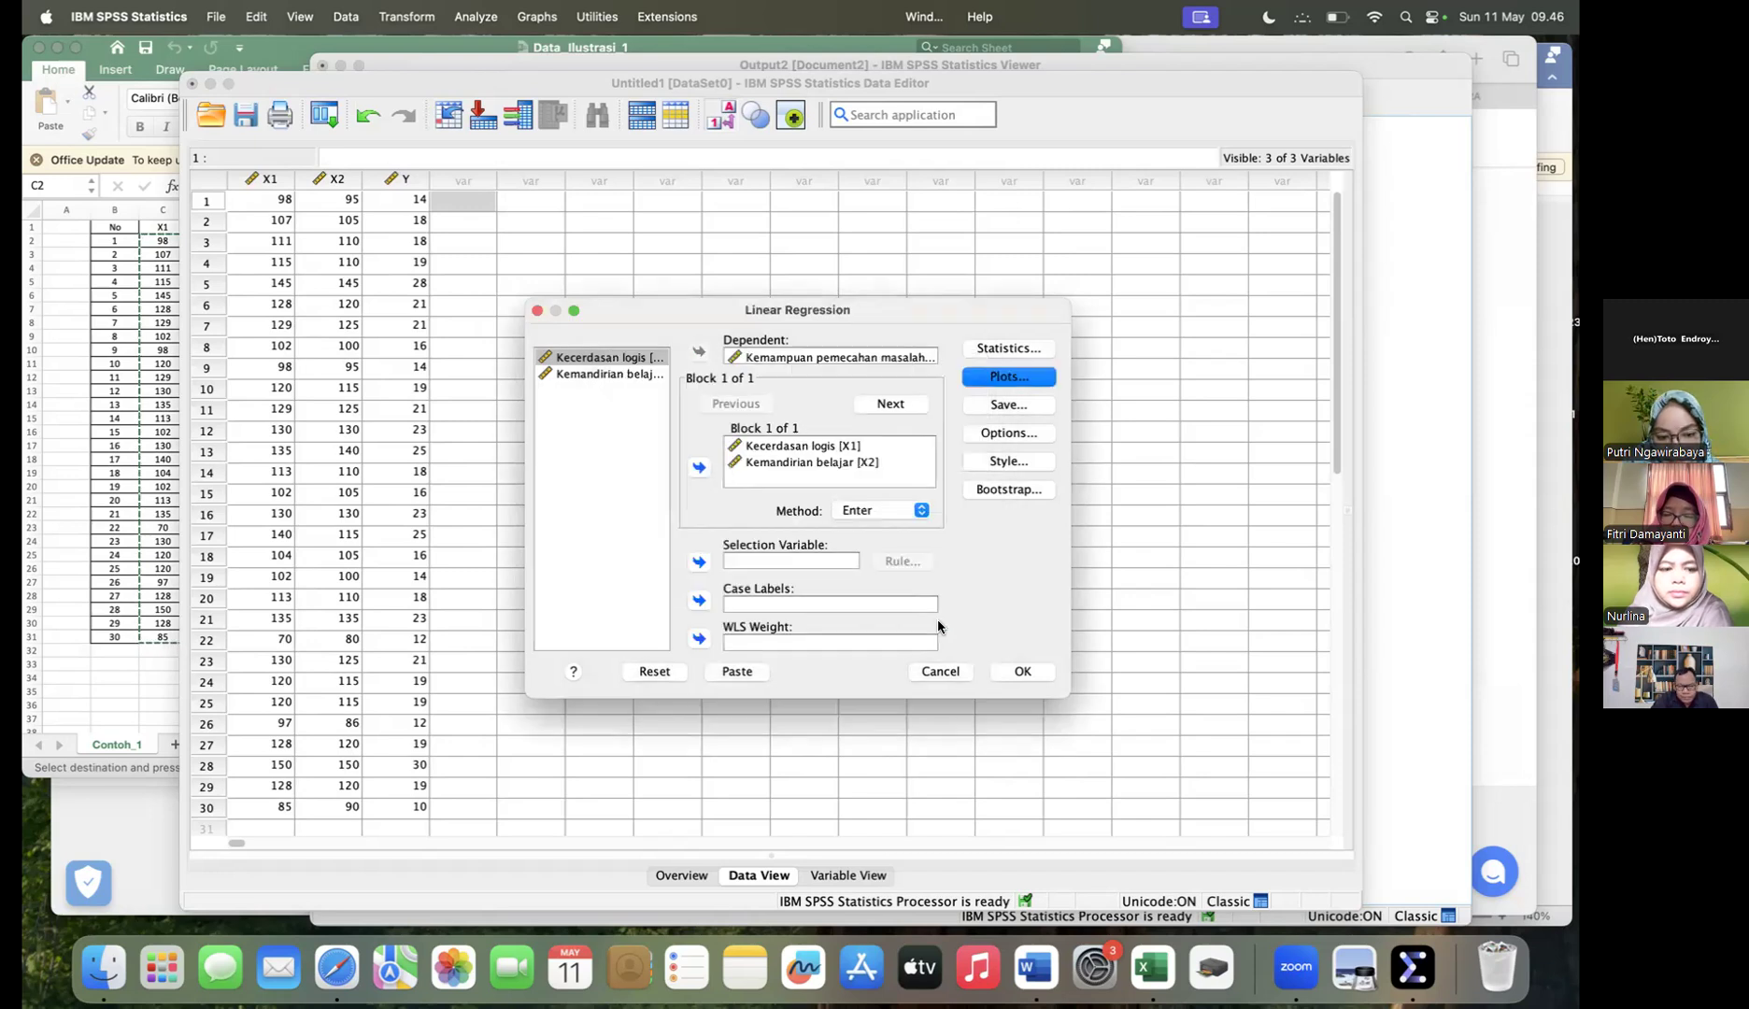
Step: Keep saving the unstandardized and standardized residuals and run the linear regression
click(988, 408)
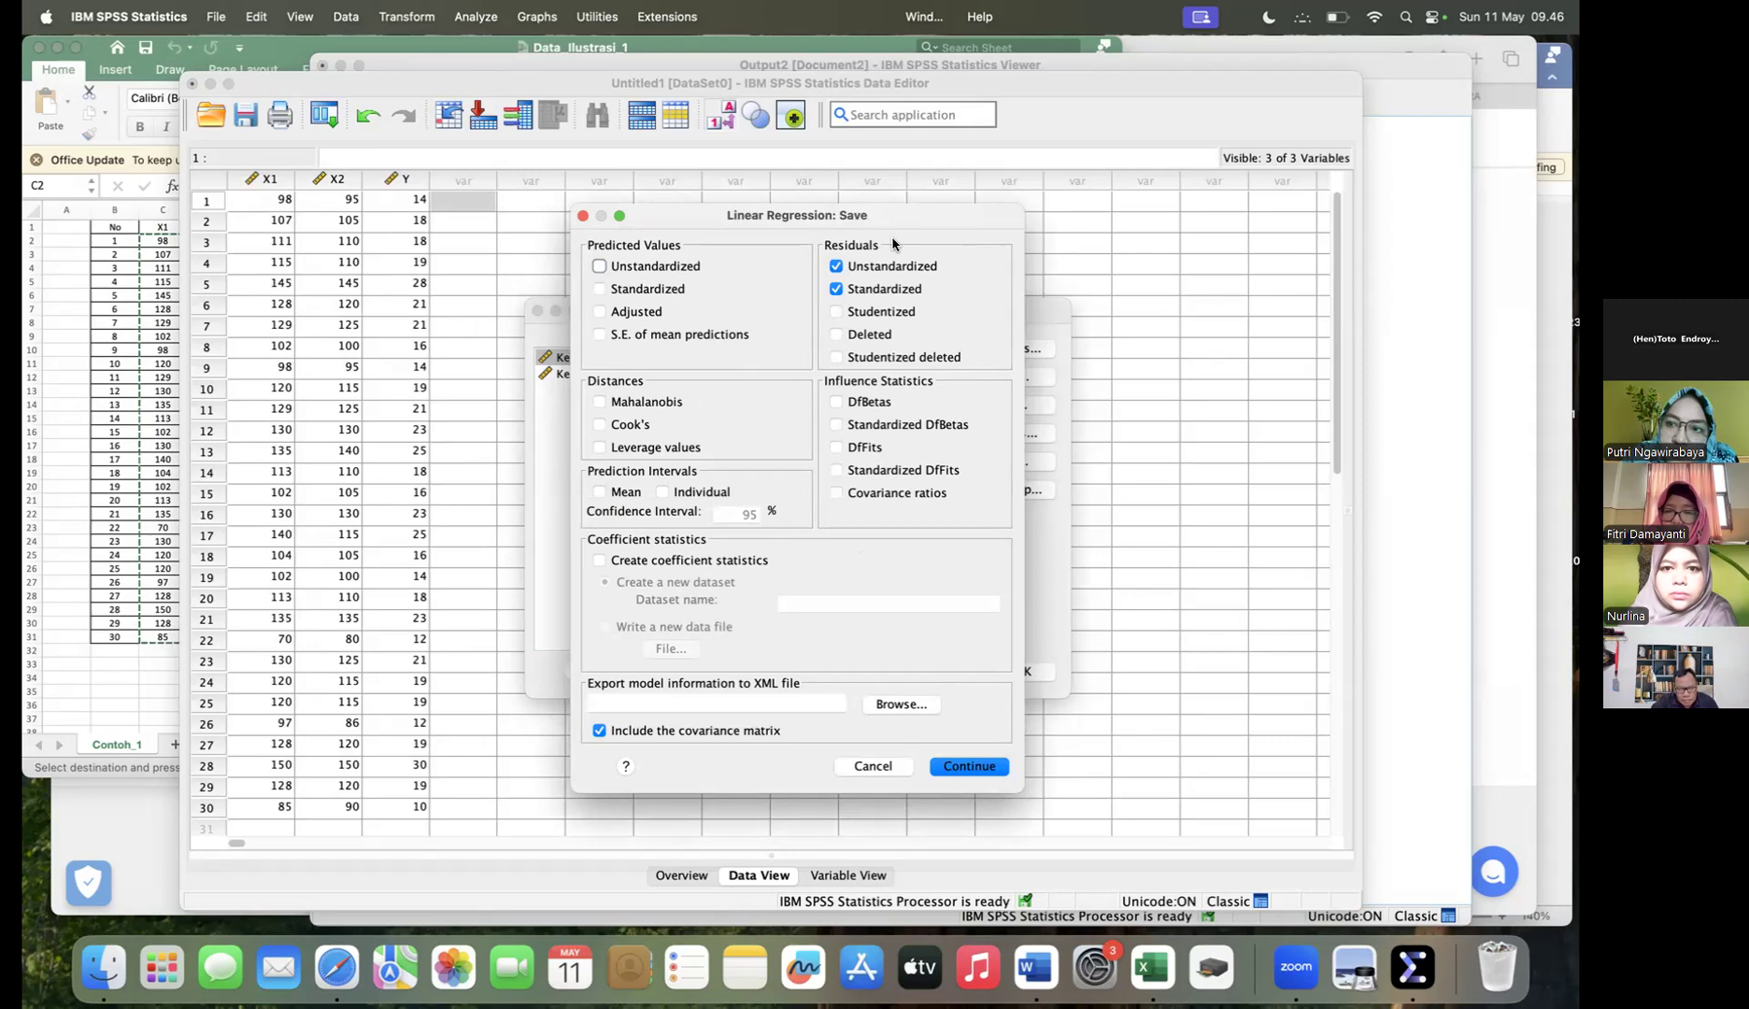
click(836, 288)
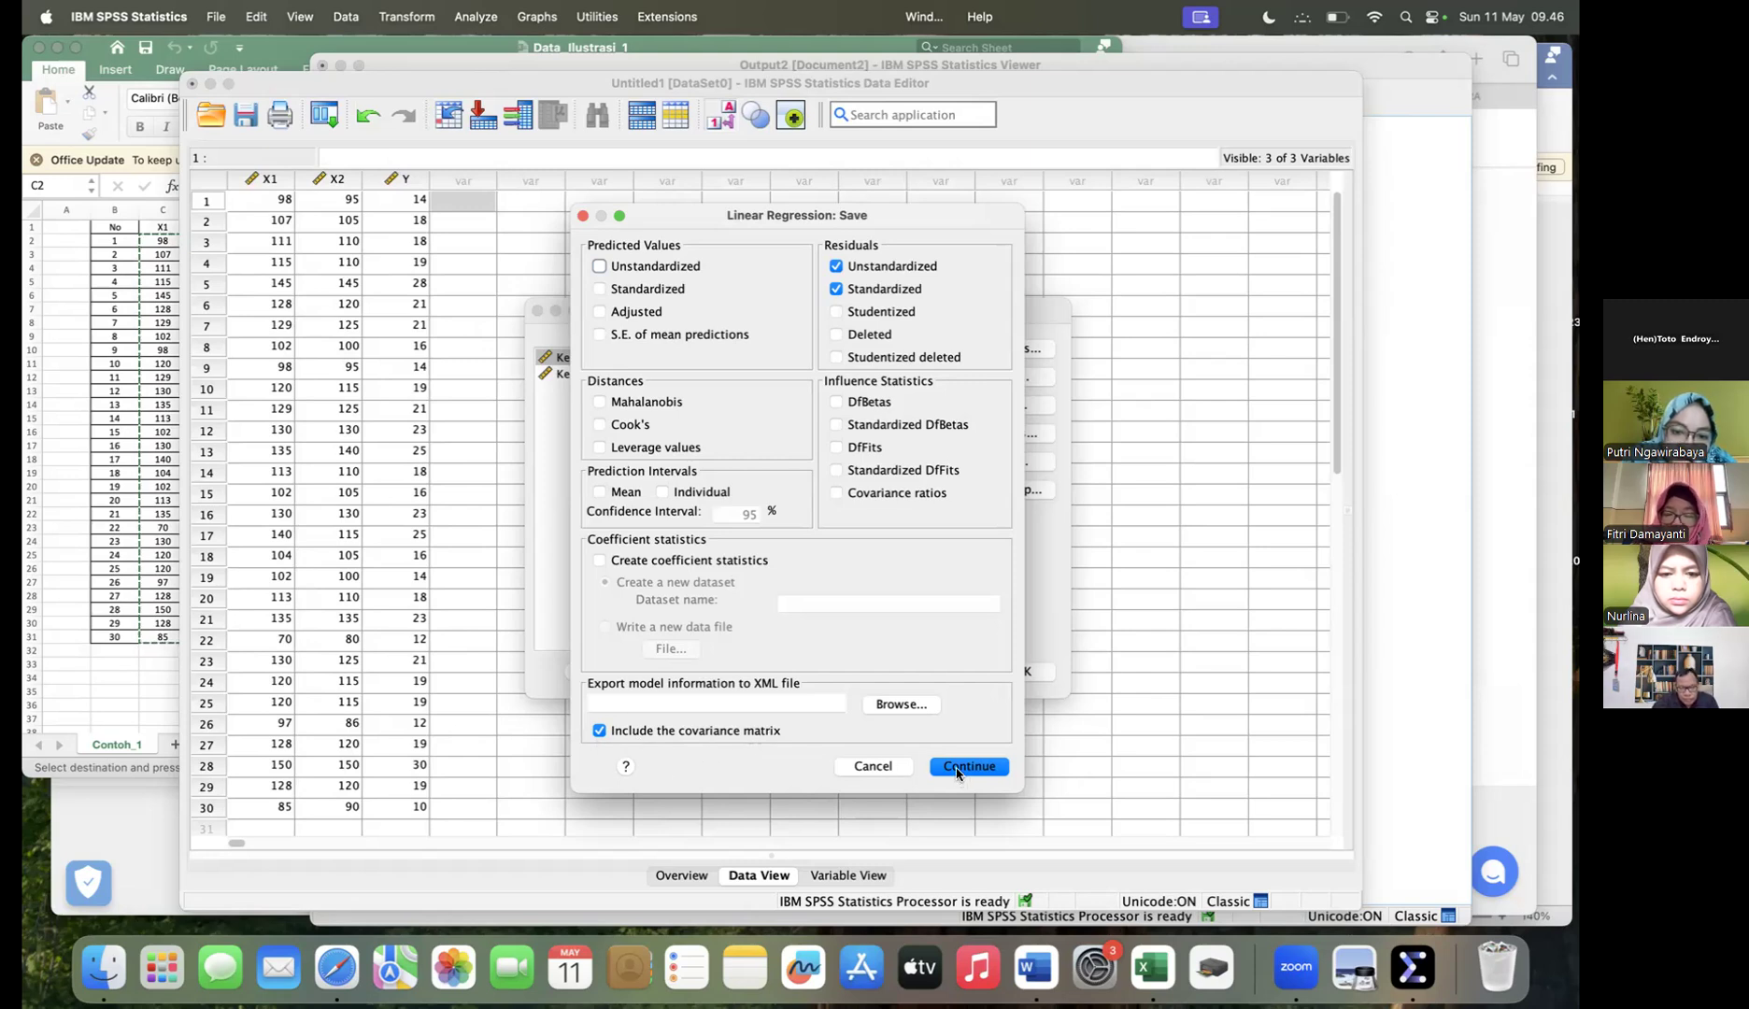
click(956, 773)
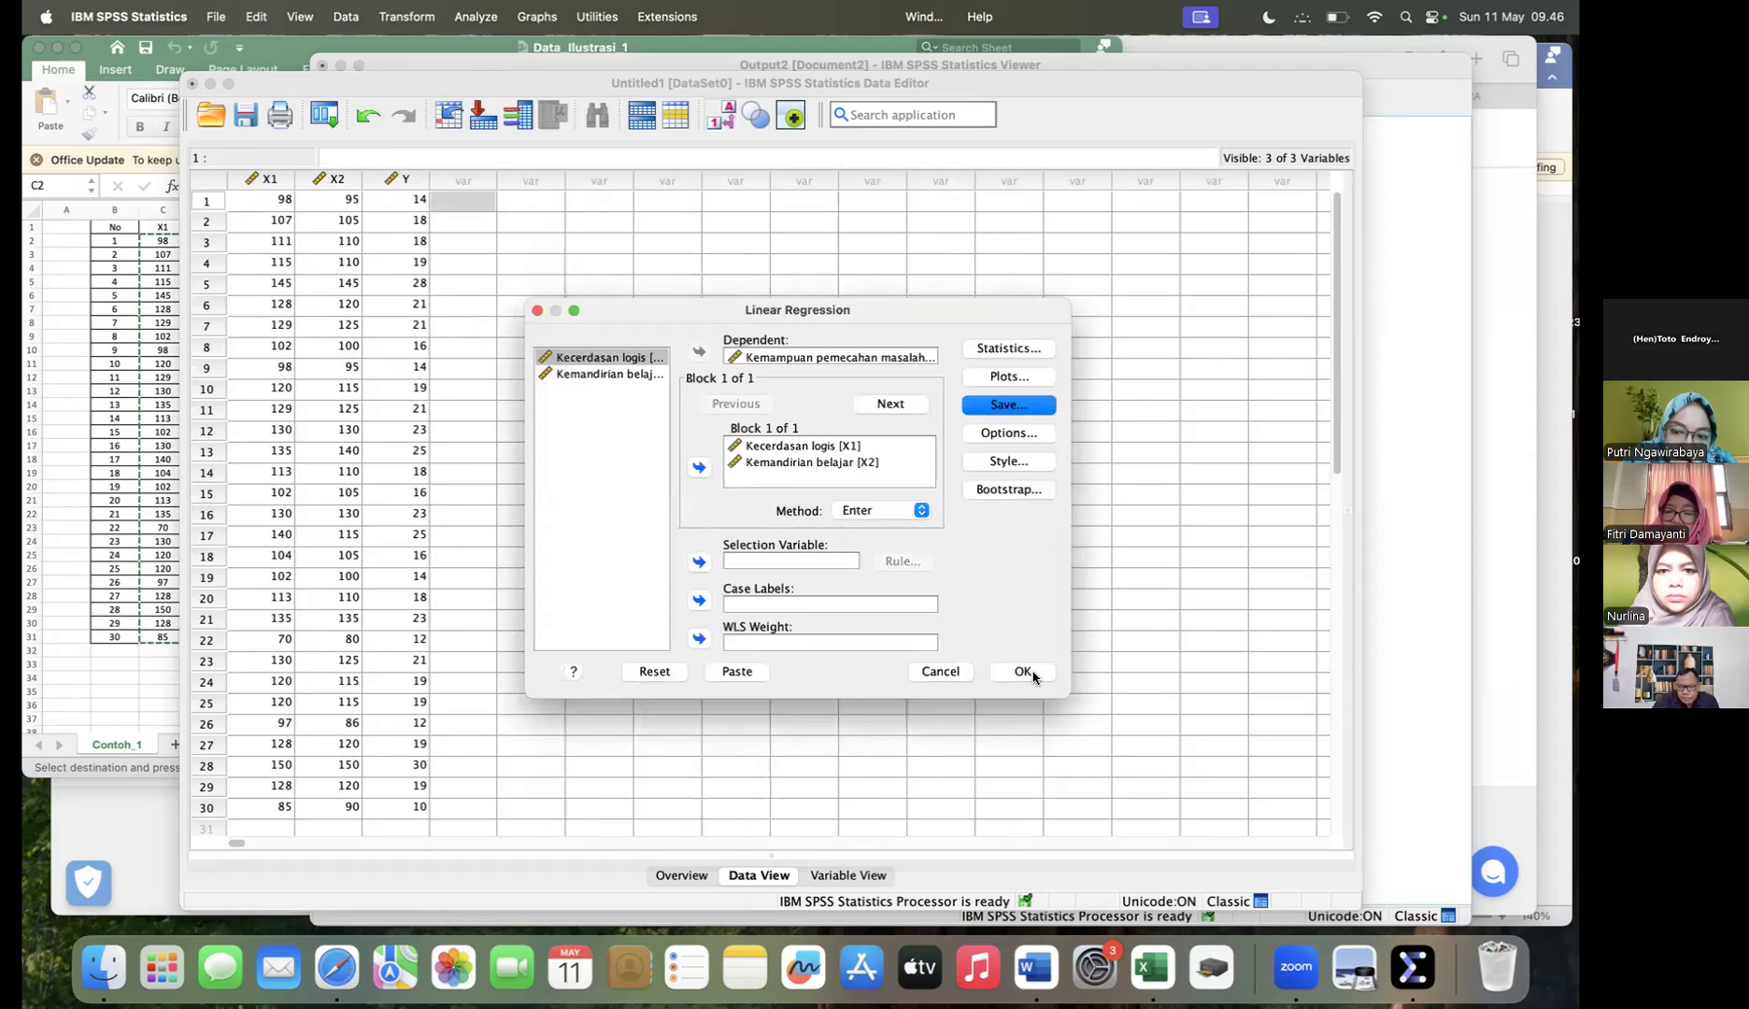
click(1028, 673)
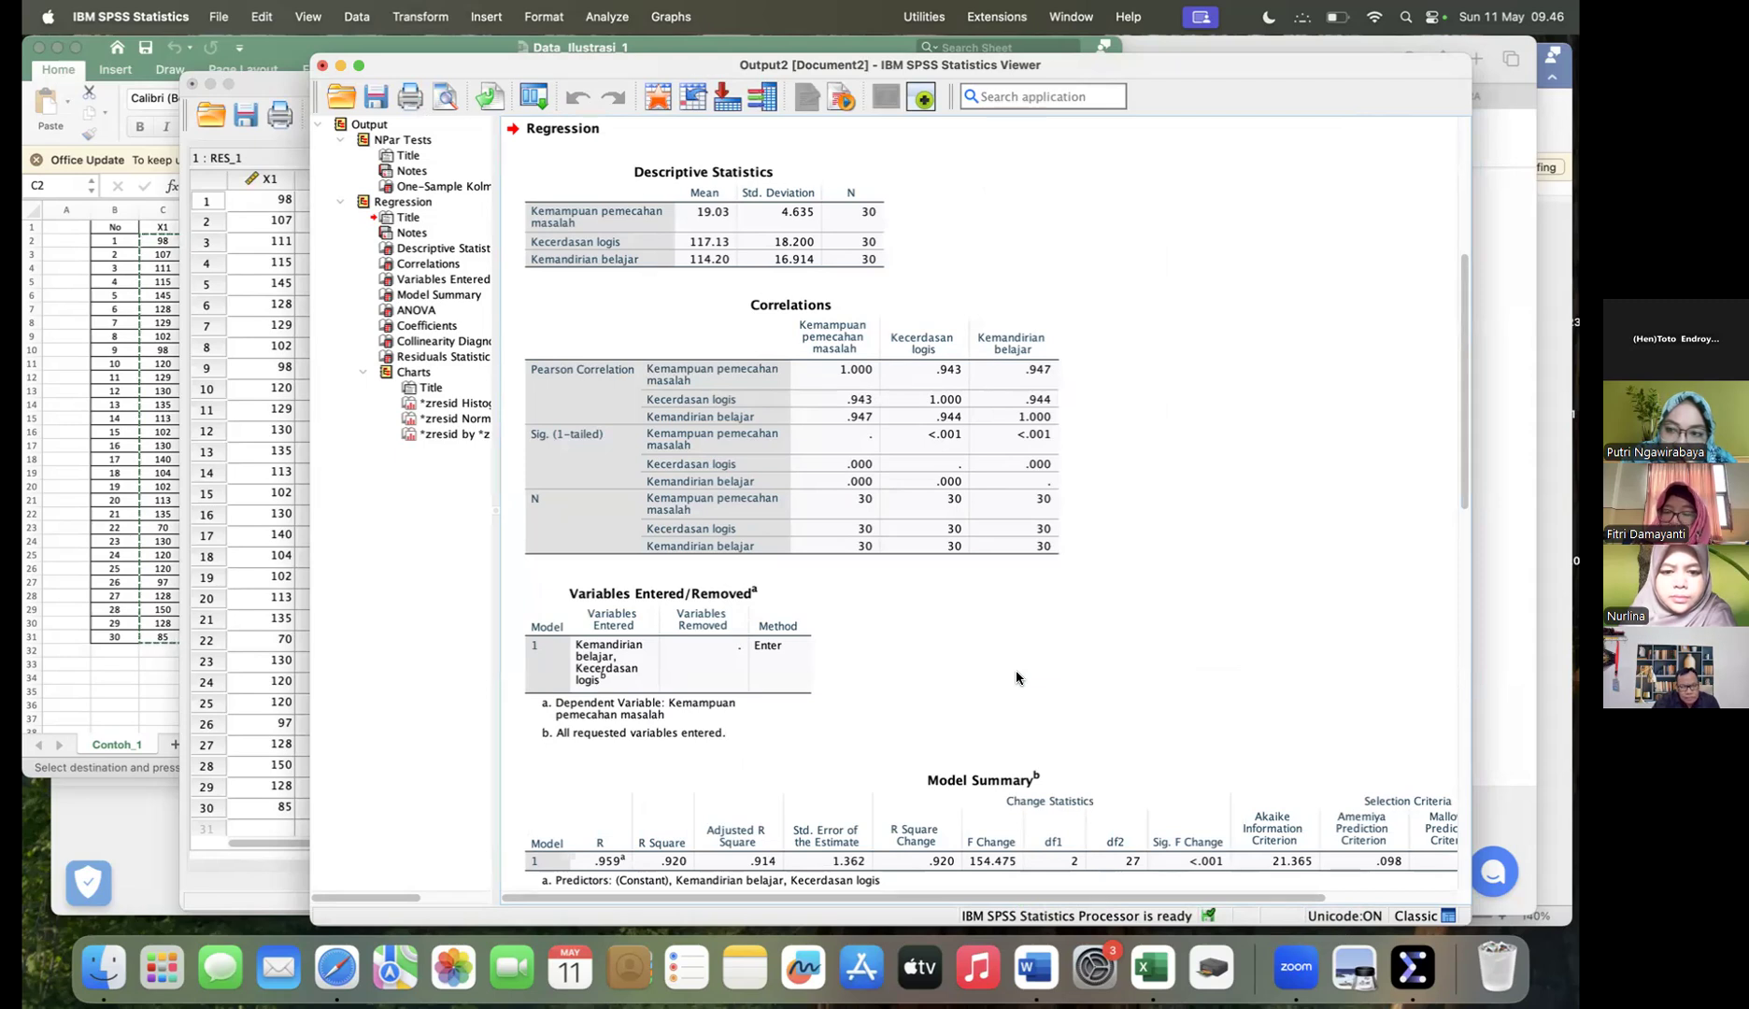
Step: Examine the Coefficients table in the regression output, including the Tolerance and VIF collinearity statistics
scroll(1016, 670, down, 5)
scroll(1015, 670, right, 1)
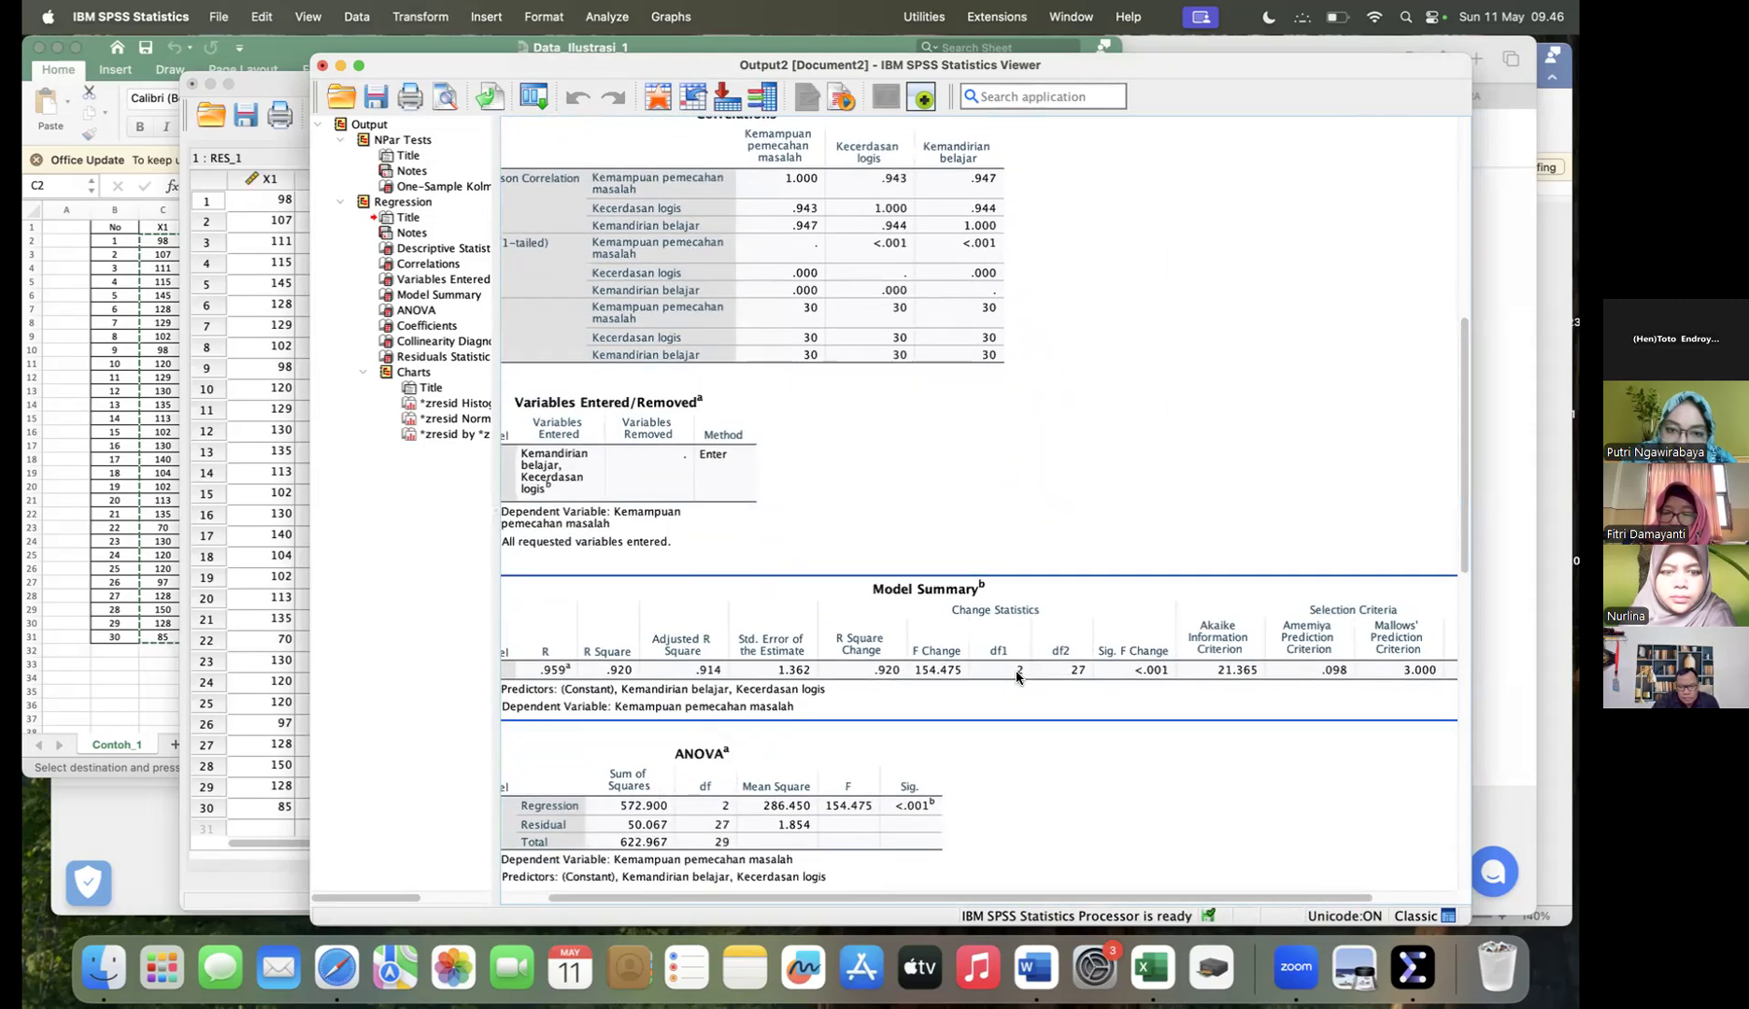
scroll(1017, 675, down, 10)
scroll(1016, 675, down, 2)
scroll(1016, 675, up, 5)
click(1016, 674)
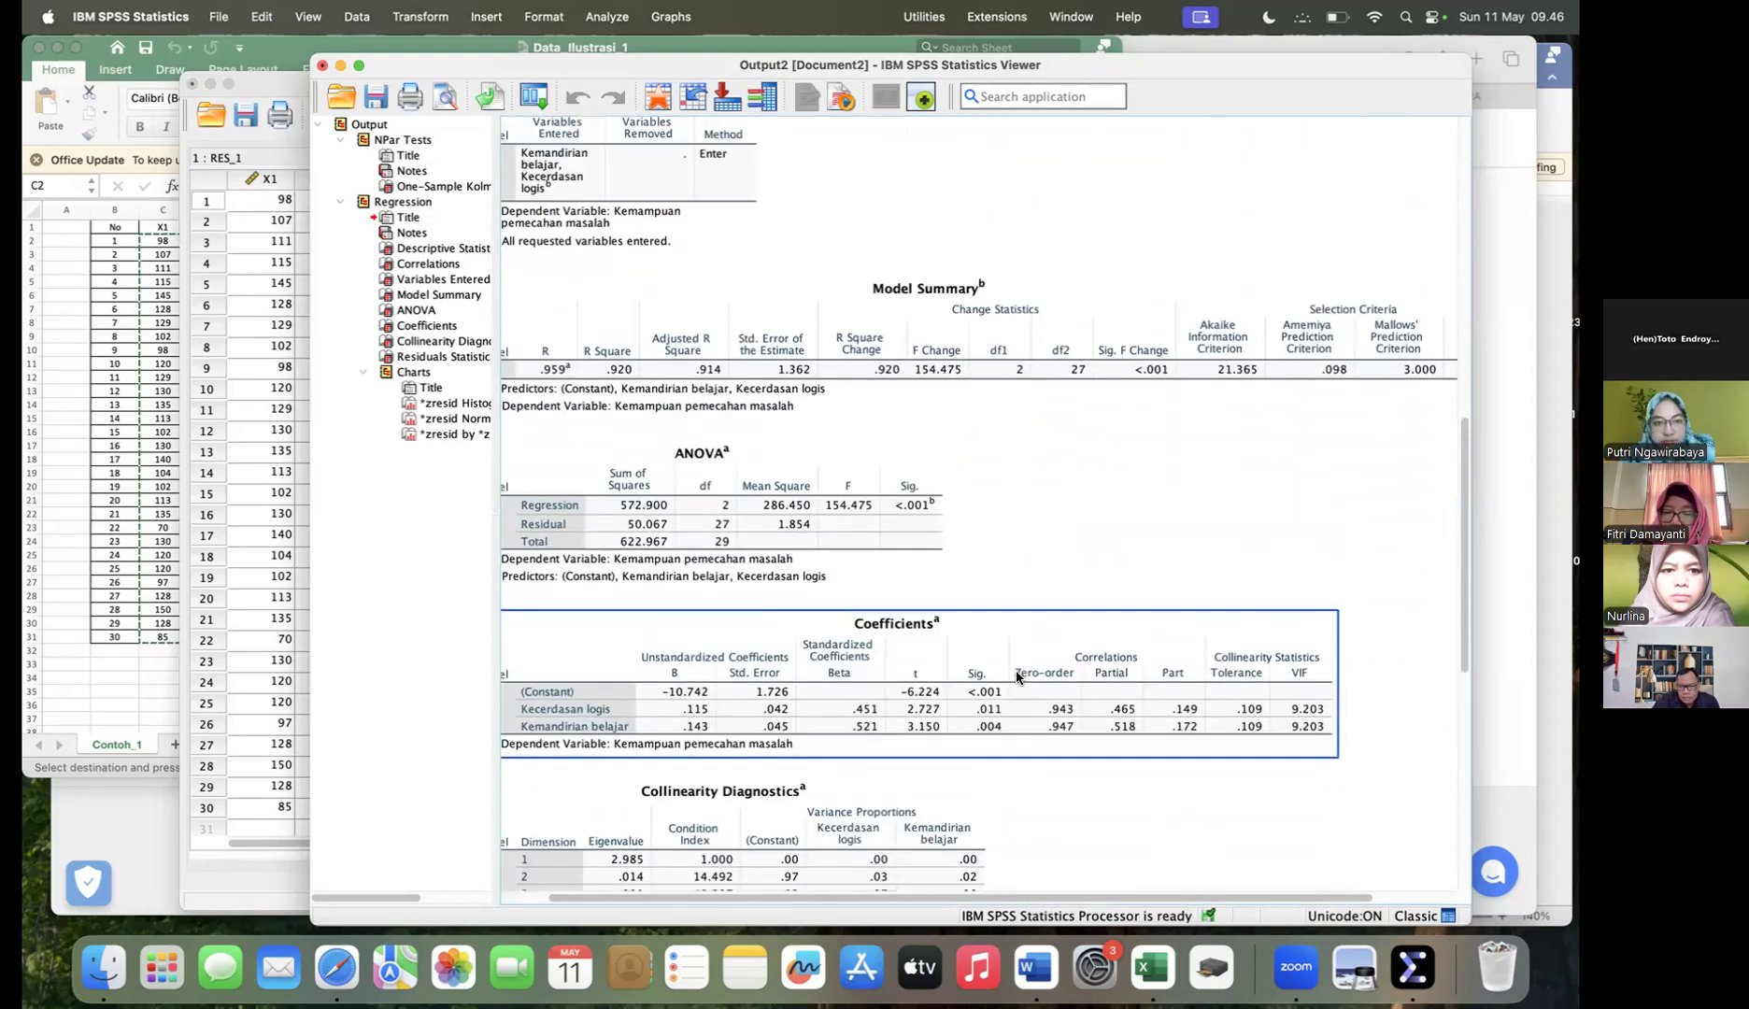
scroll(1017, 675, down, 1)
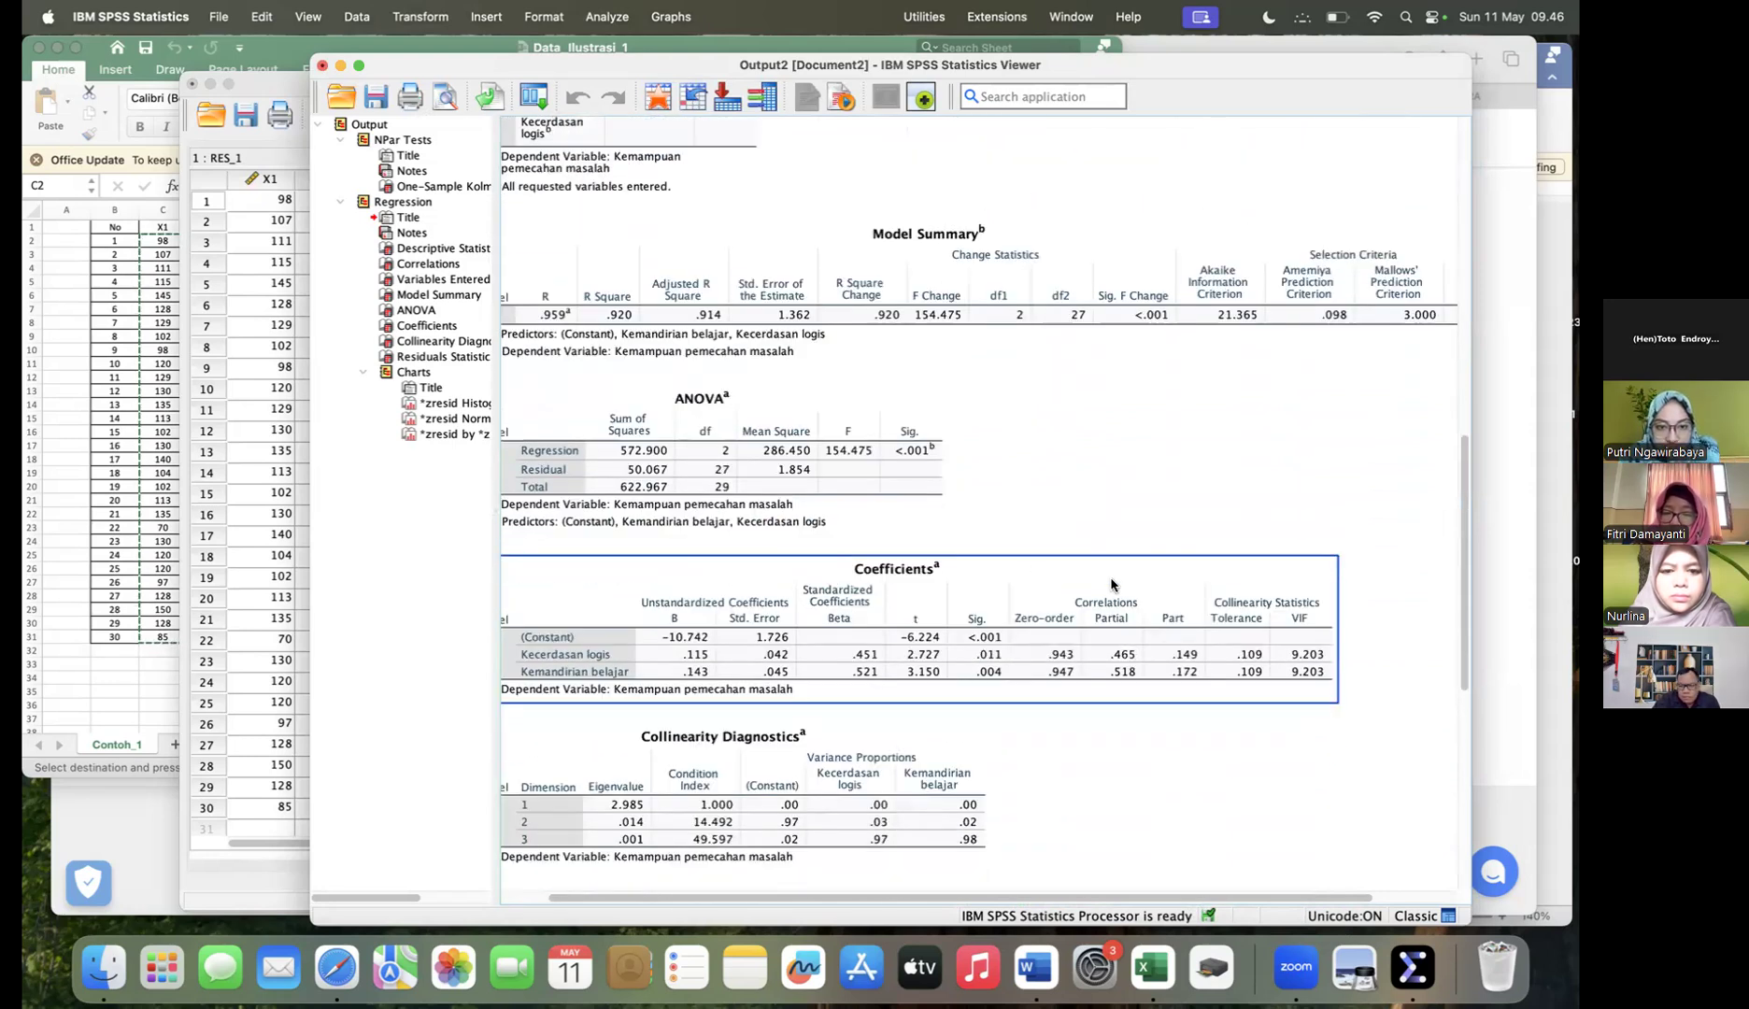
Step: Examine the Residuals Statistics table, the residual histogram, the normal P-P plot and the scatterplot in the regression output
scroll(1057, 605, left, 2)
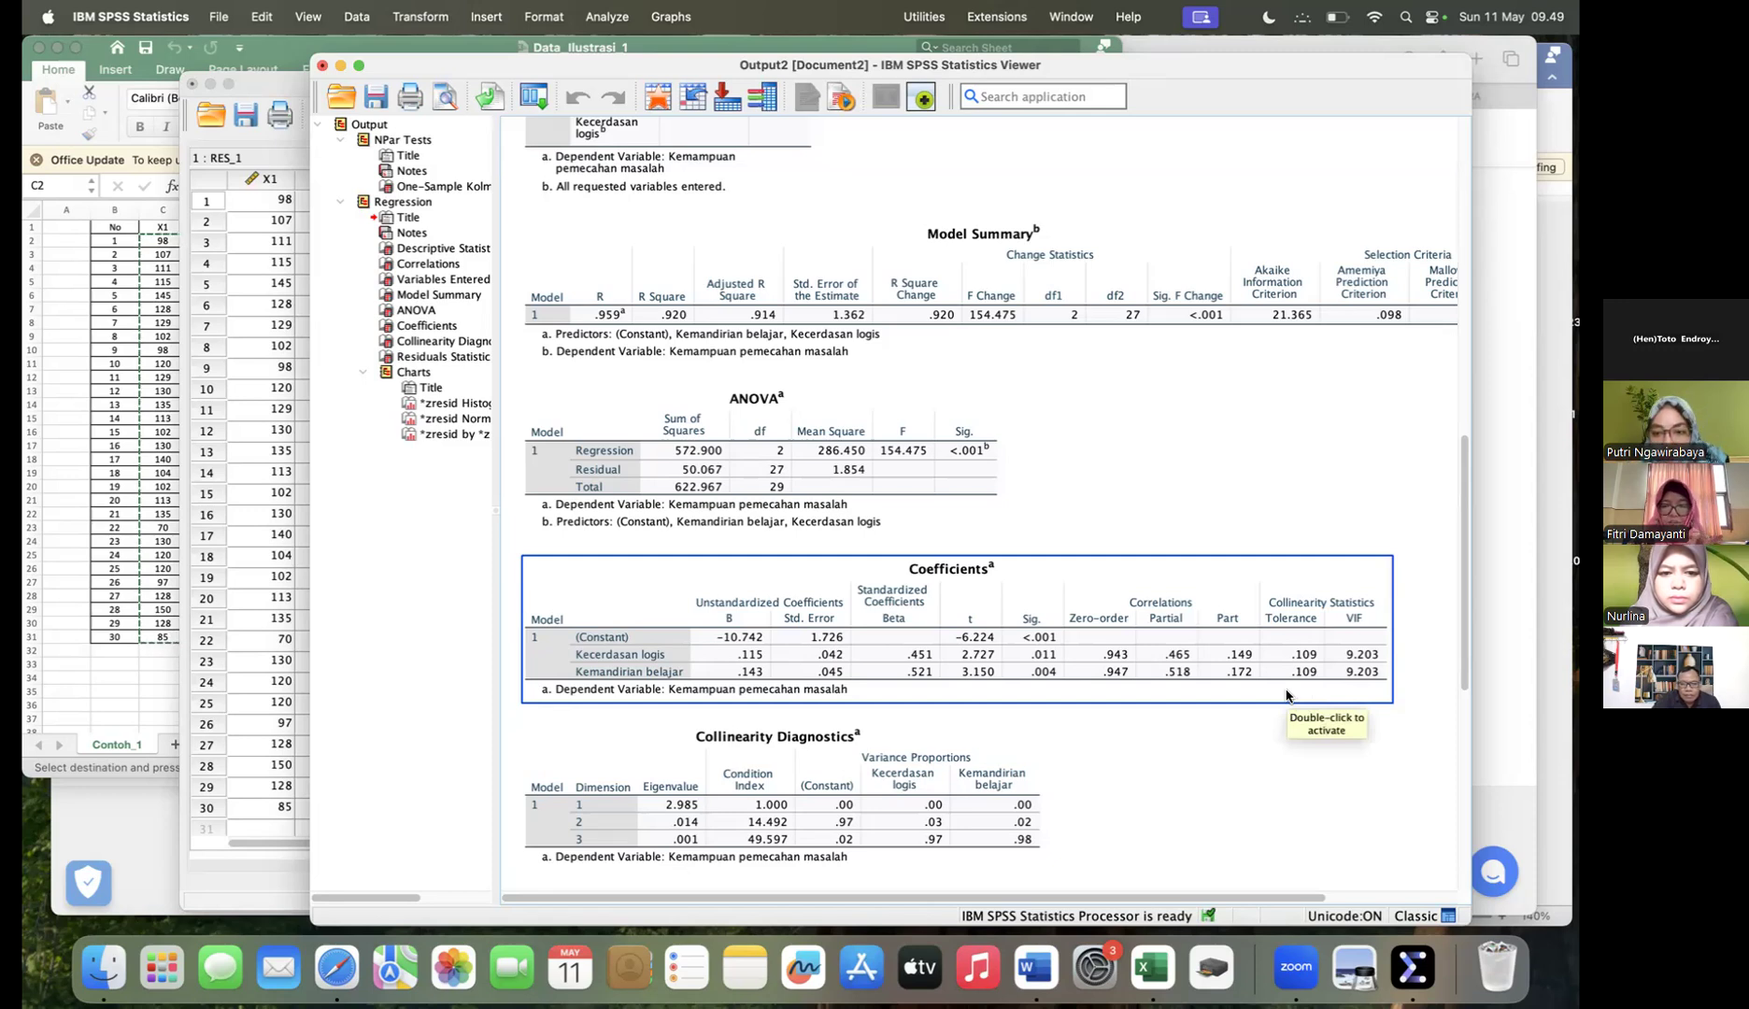
scroll(1286, 696, down, 5)
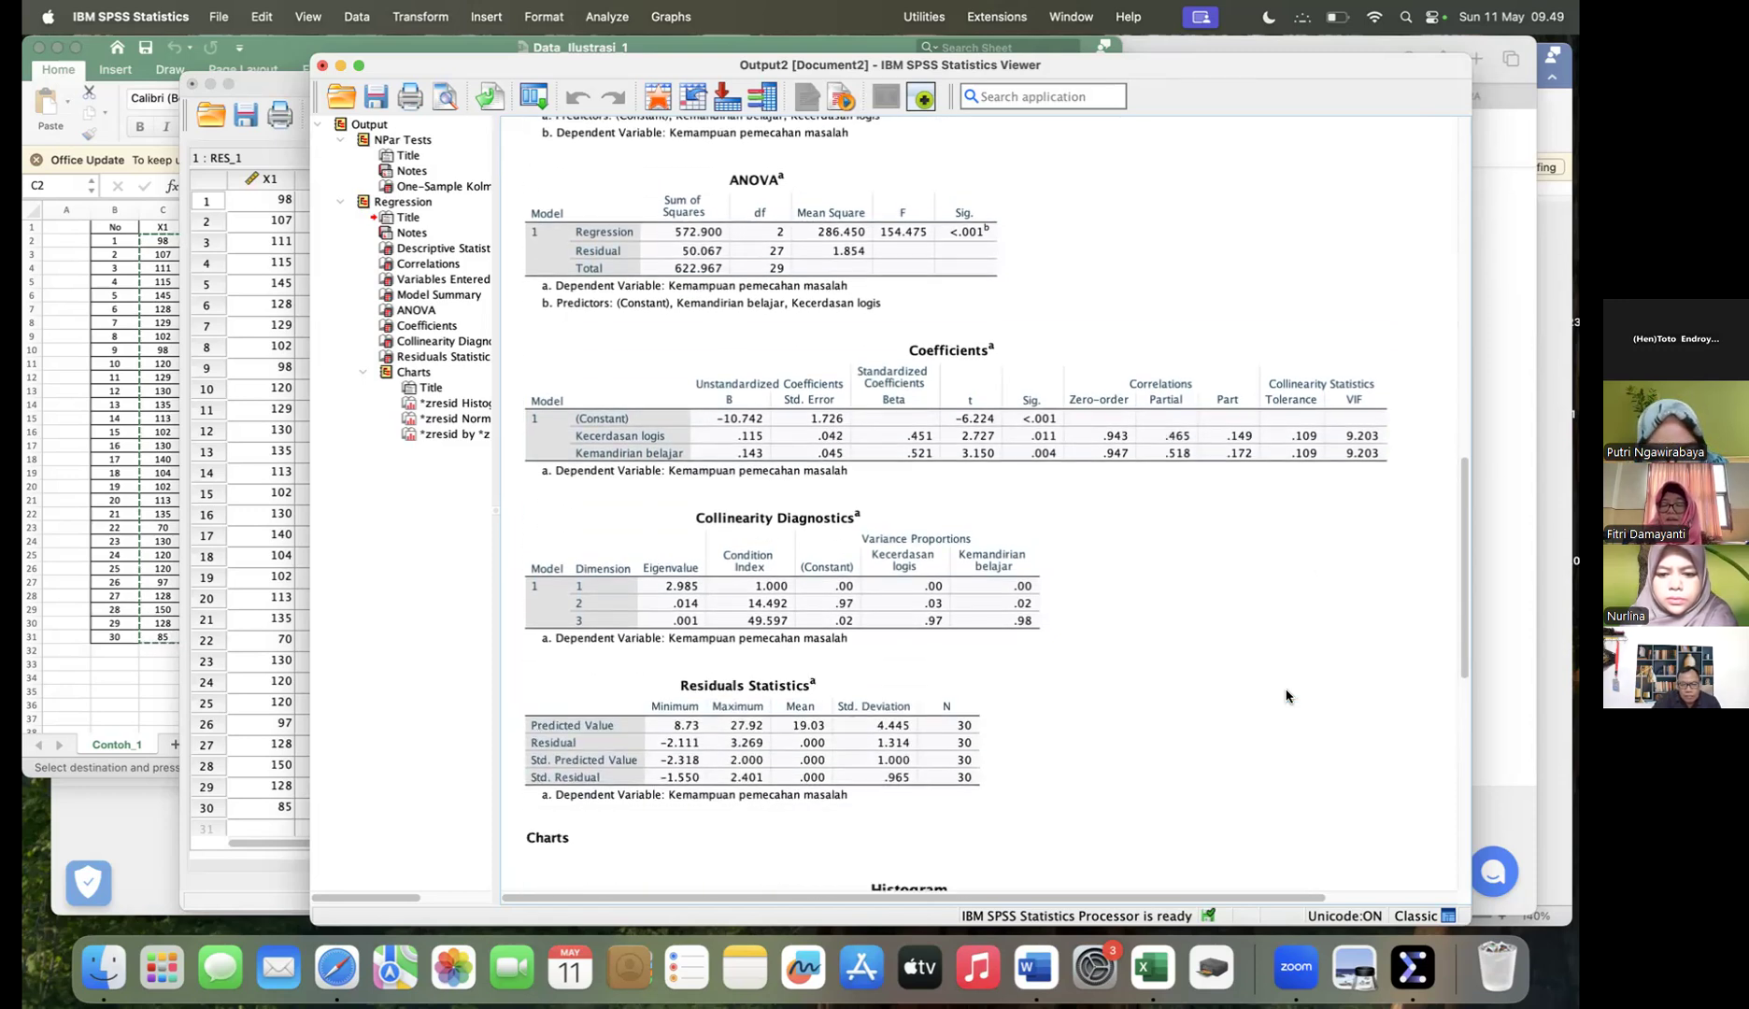
scroll(1286, 697, down, 12)
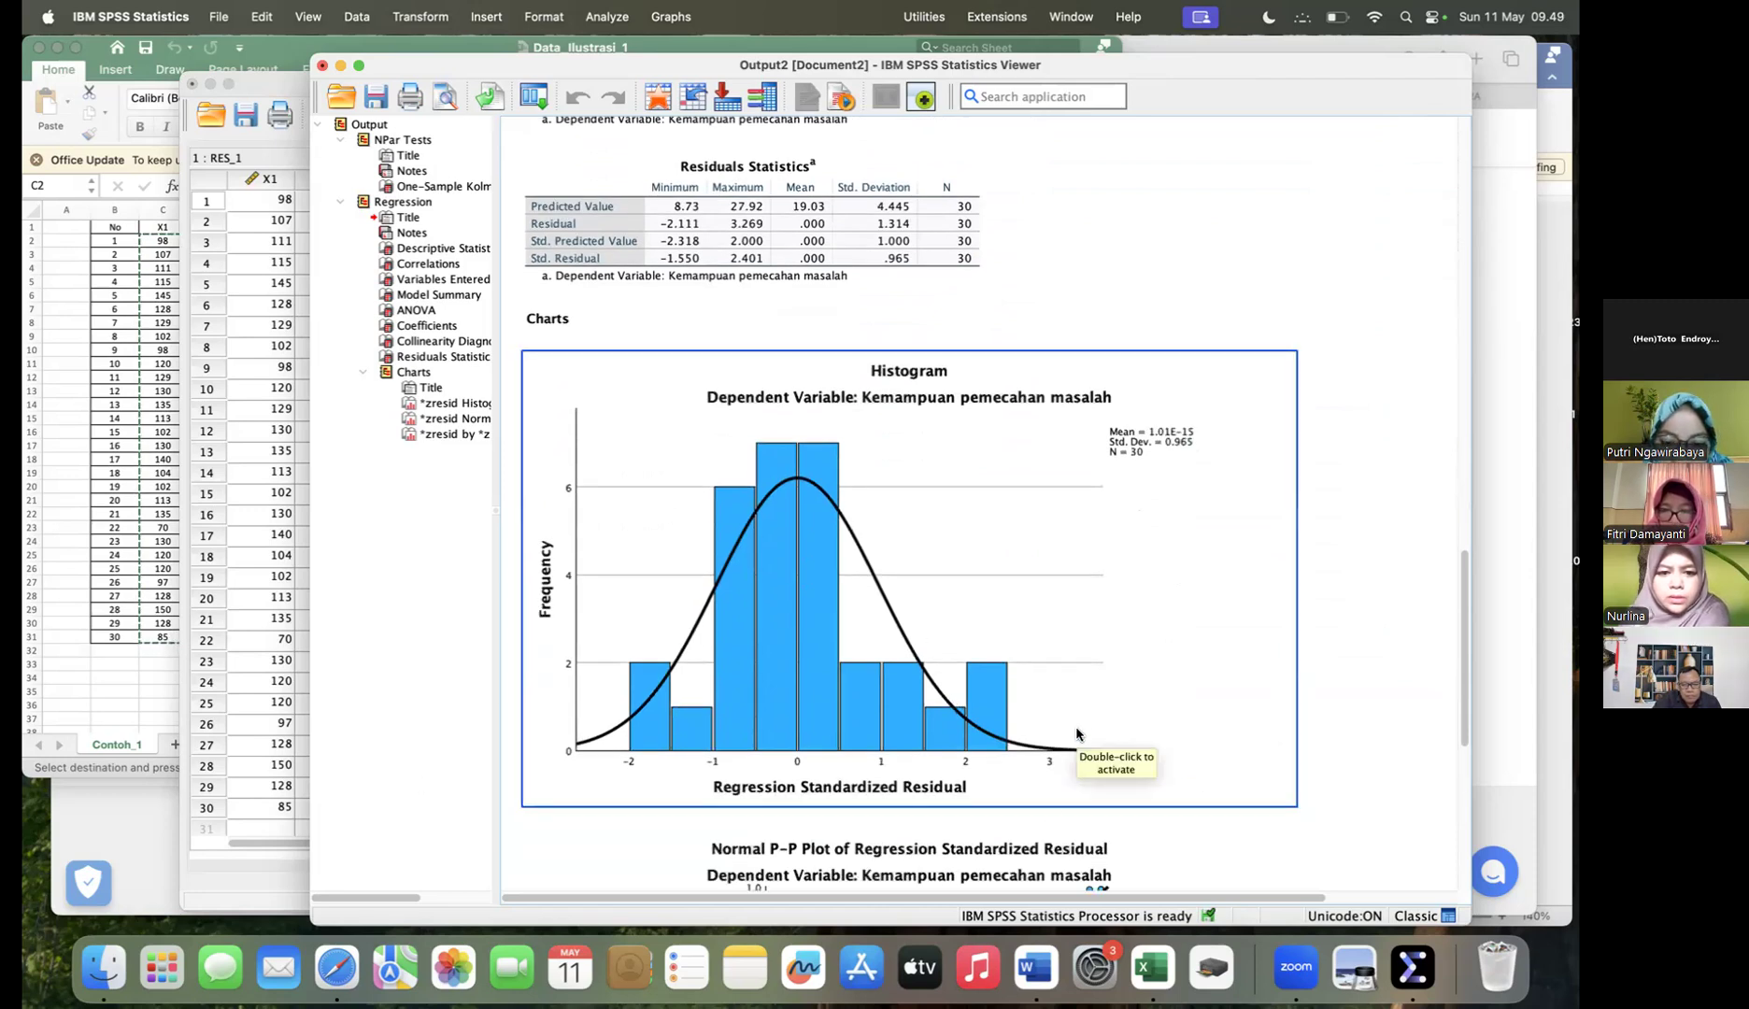
scroll(1075, 726, down, 13)
scroll(1075, 727, down, 8)
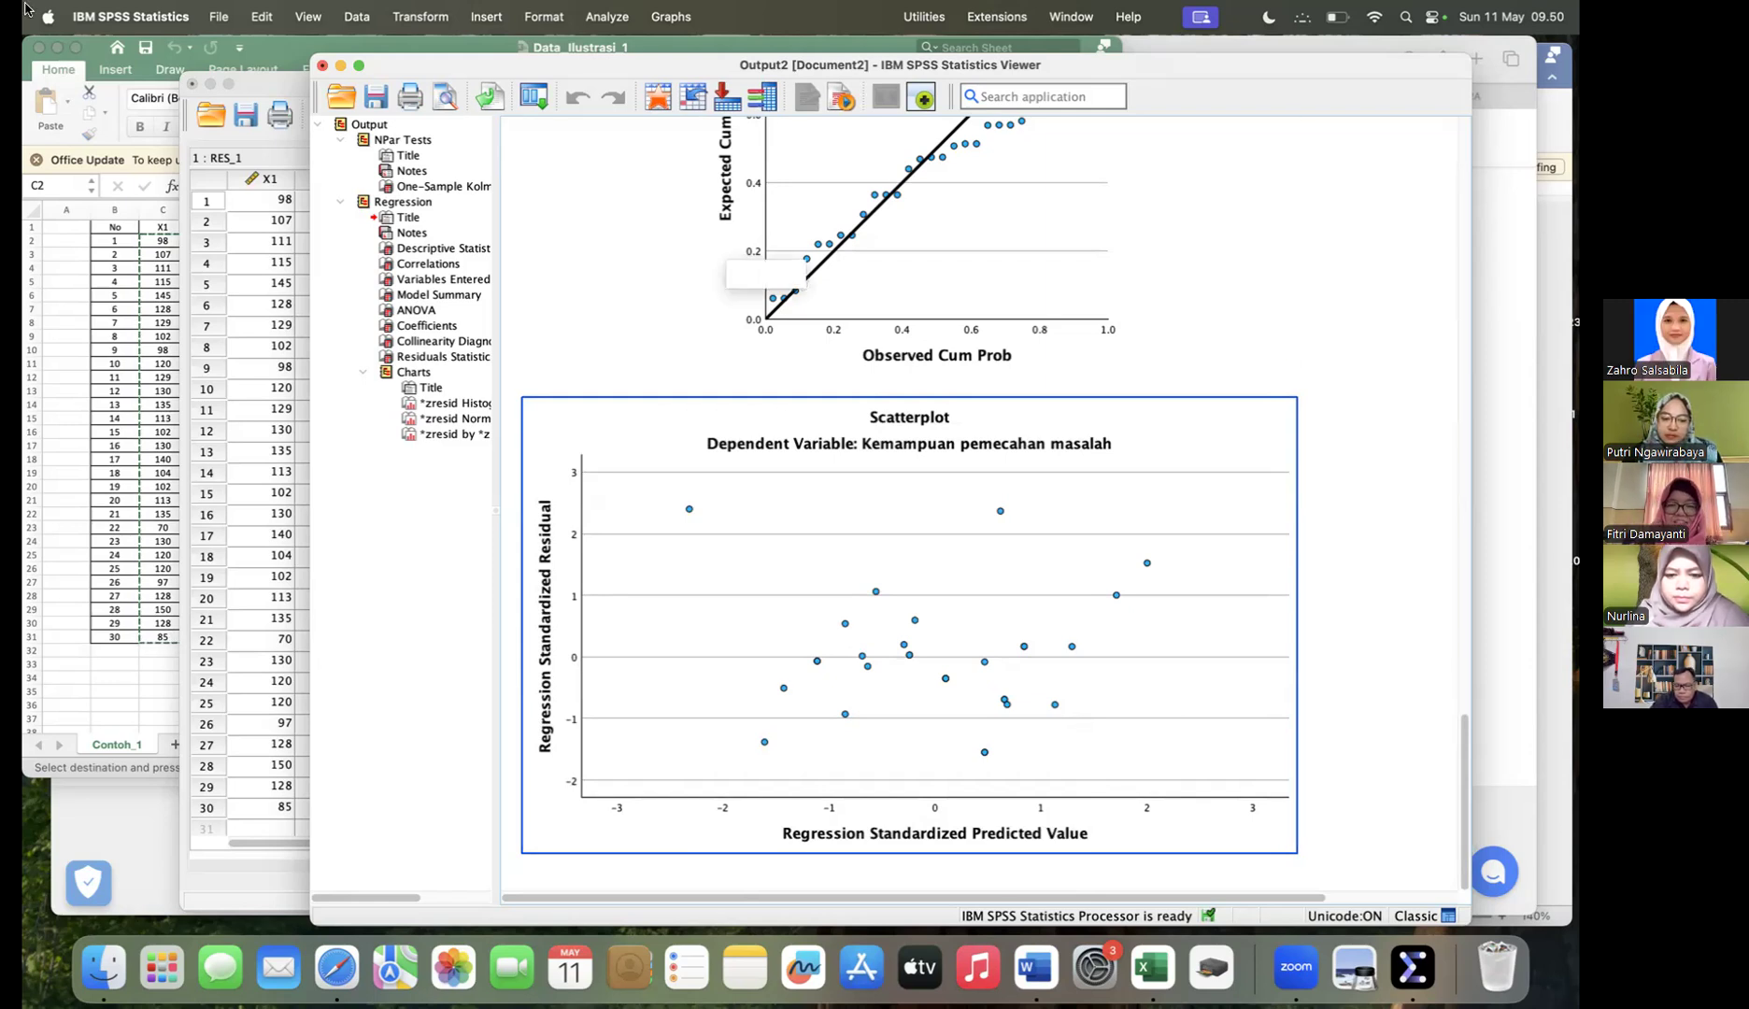
Step: Start a legacy one-sample Kolmogorov-Smirnov test and remove Kecerdasan logis, Kemandirian belajar and Kemampuan pemecahan masalah from its test variables
click(242, 250)
click(242, 251)
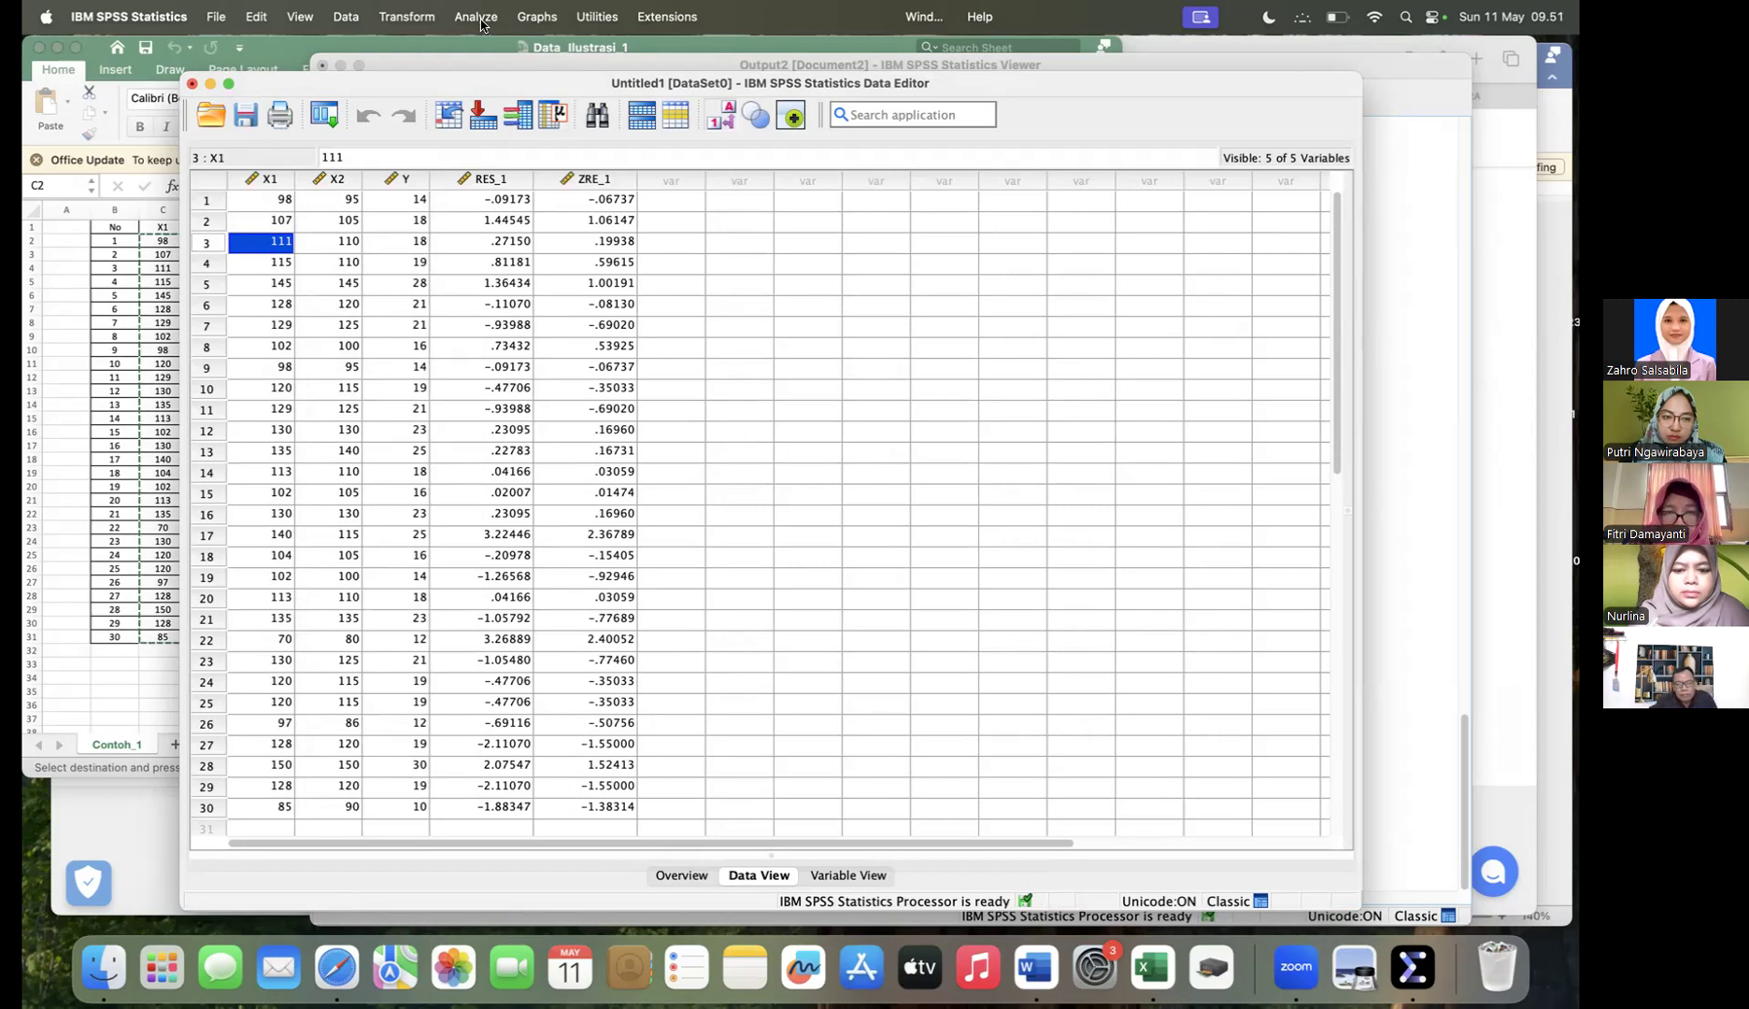
click(477, 17)
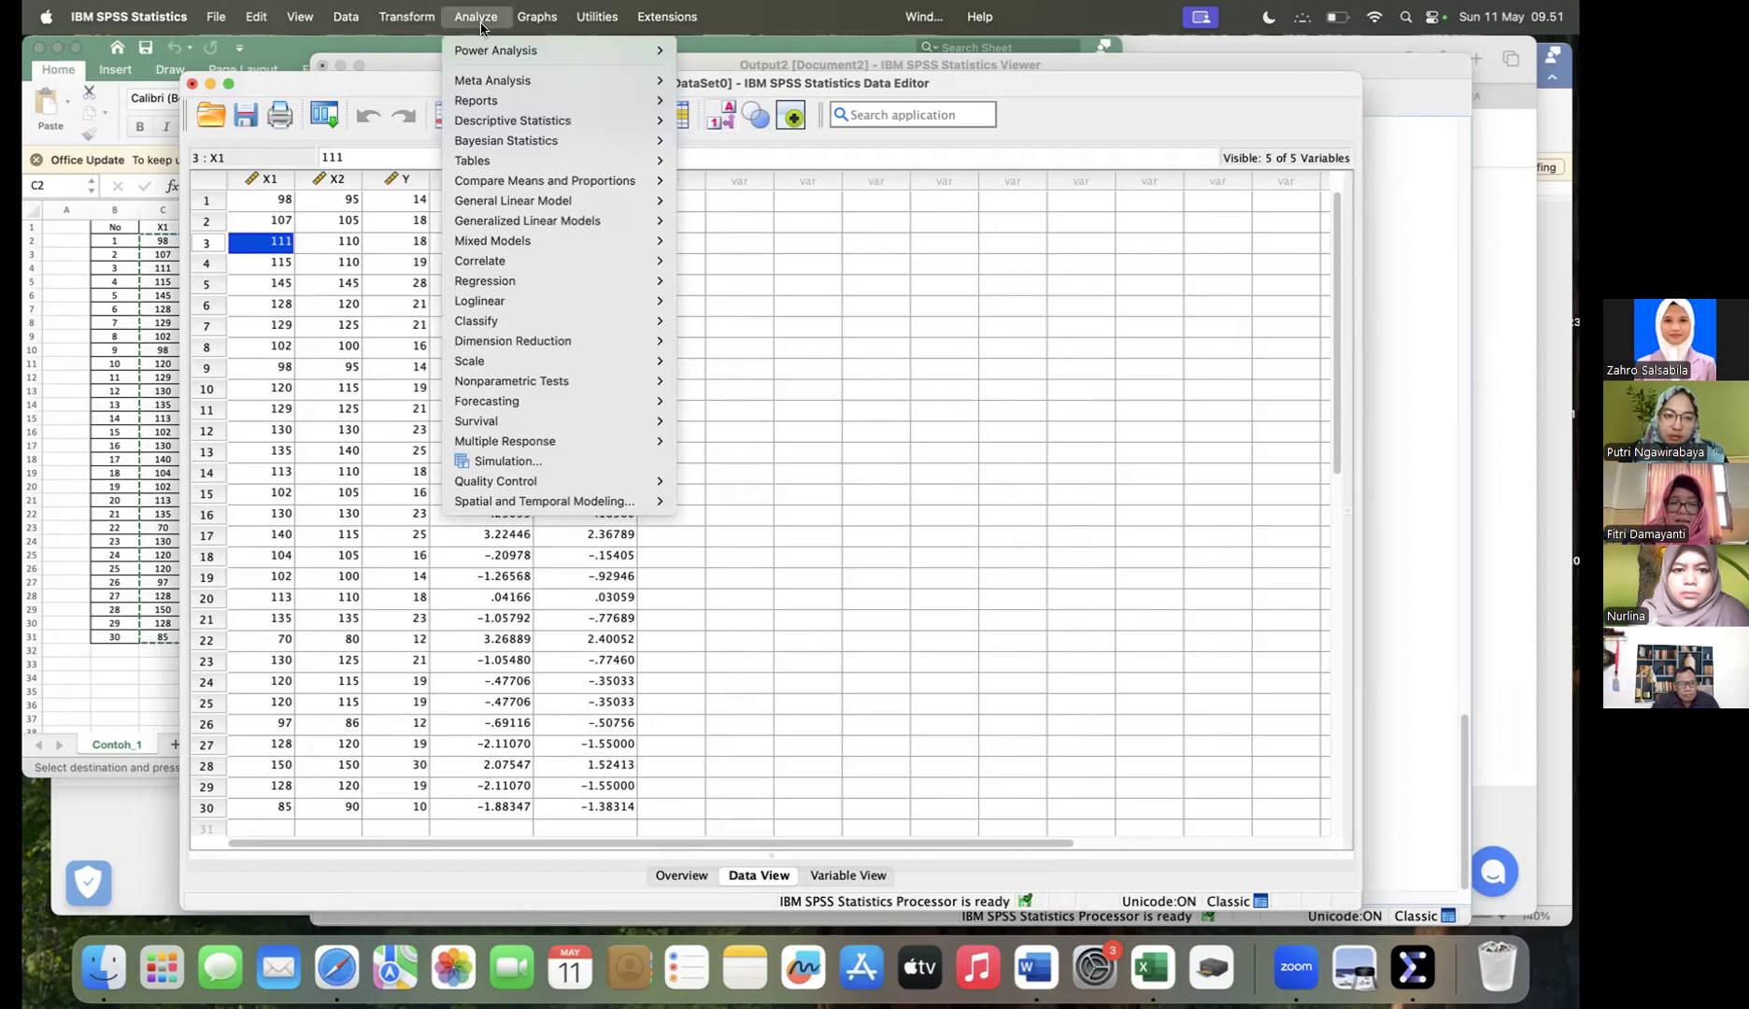
mouse_move(496, 387)
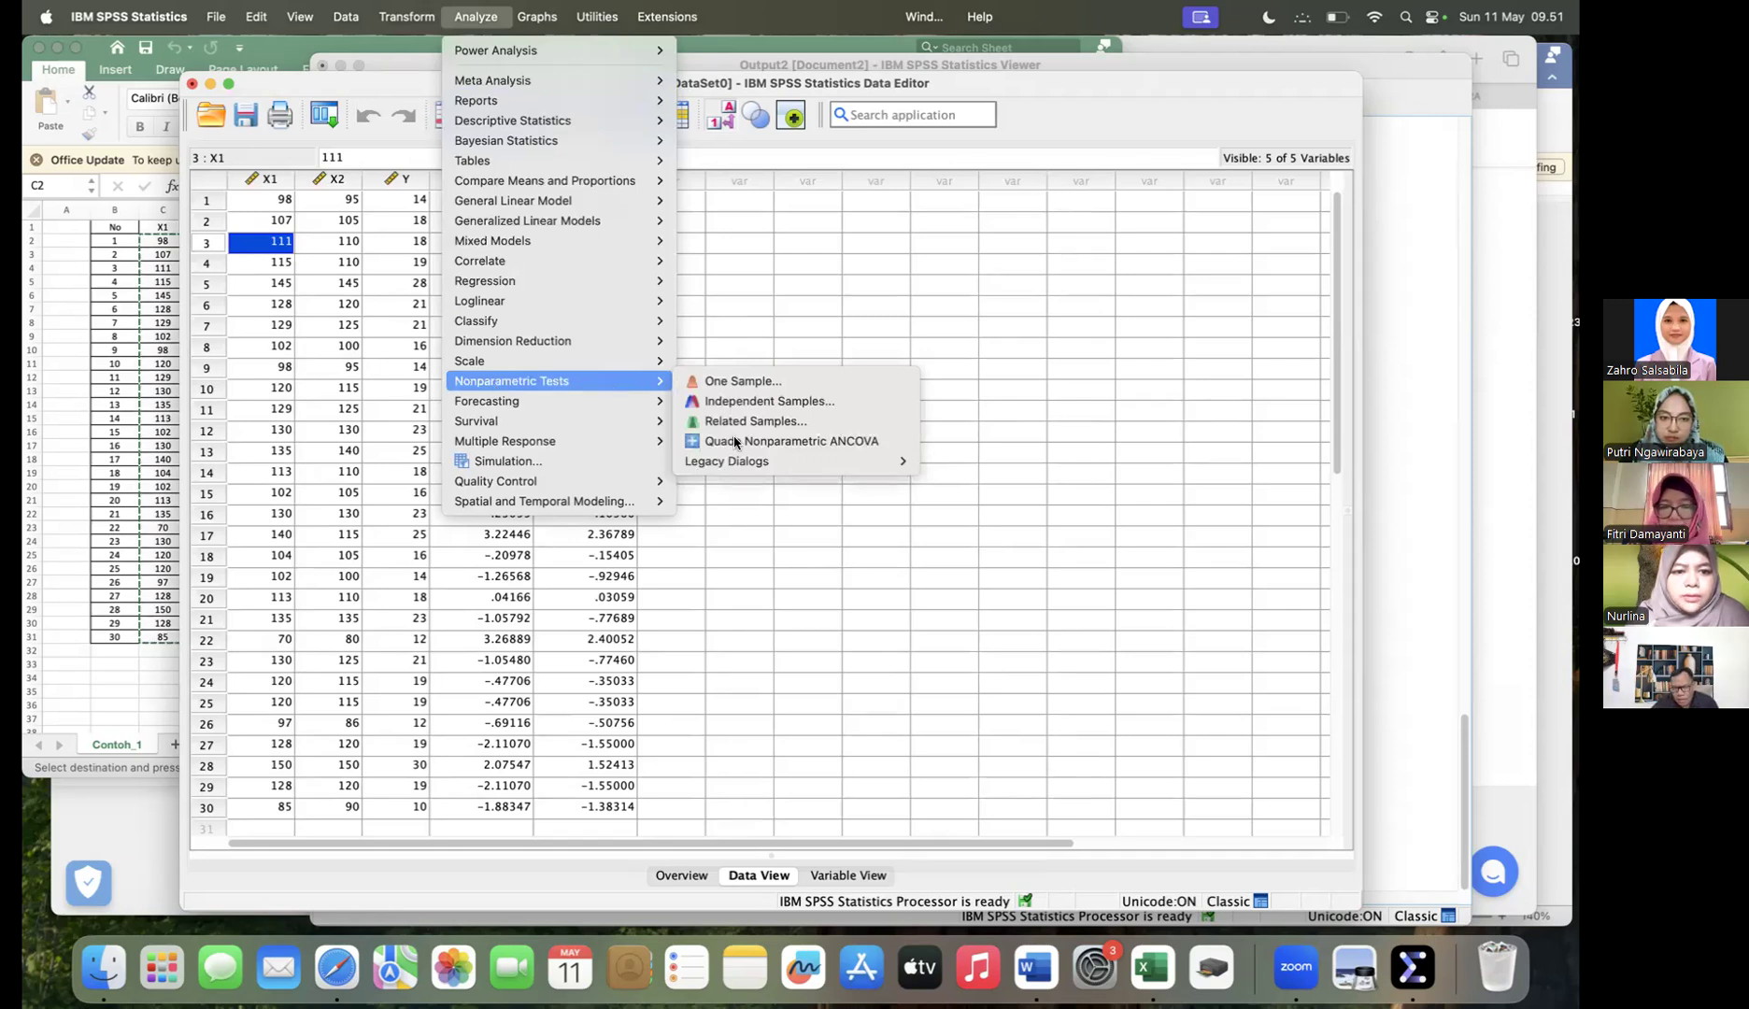
mouse_move(735, 463)
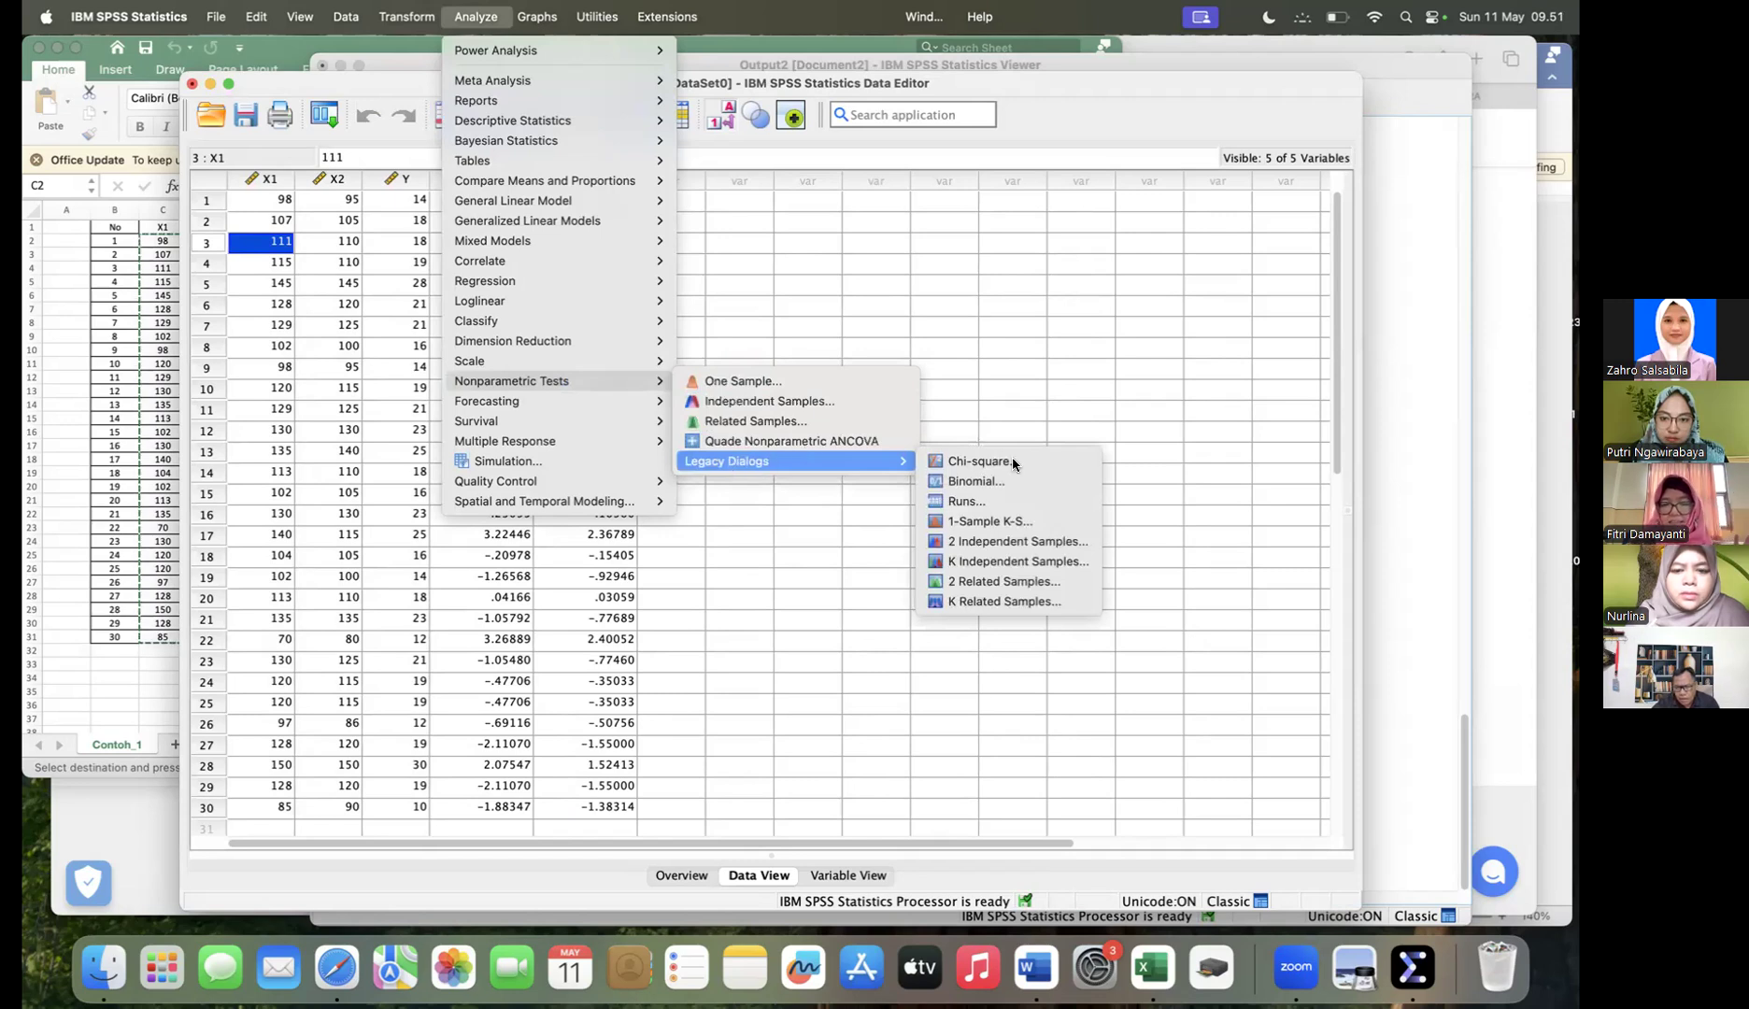
click(1001, 523)
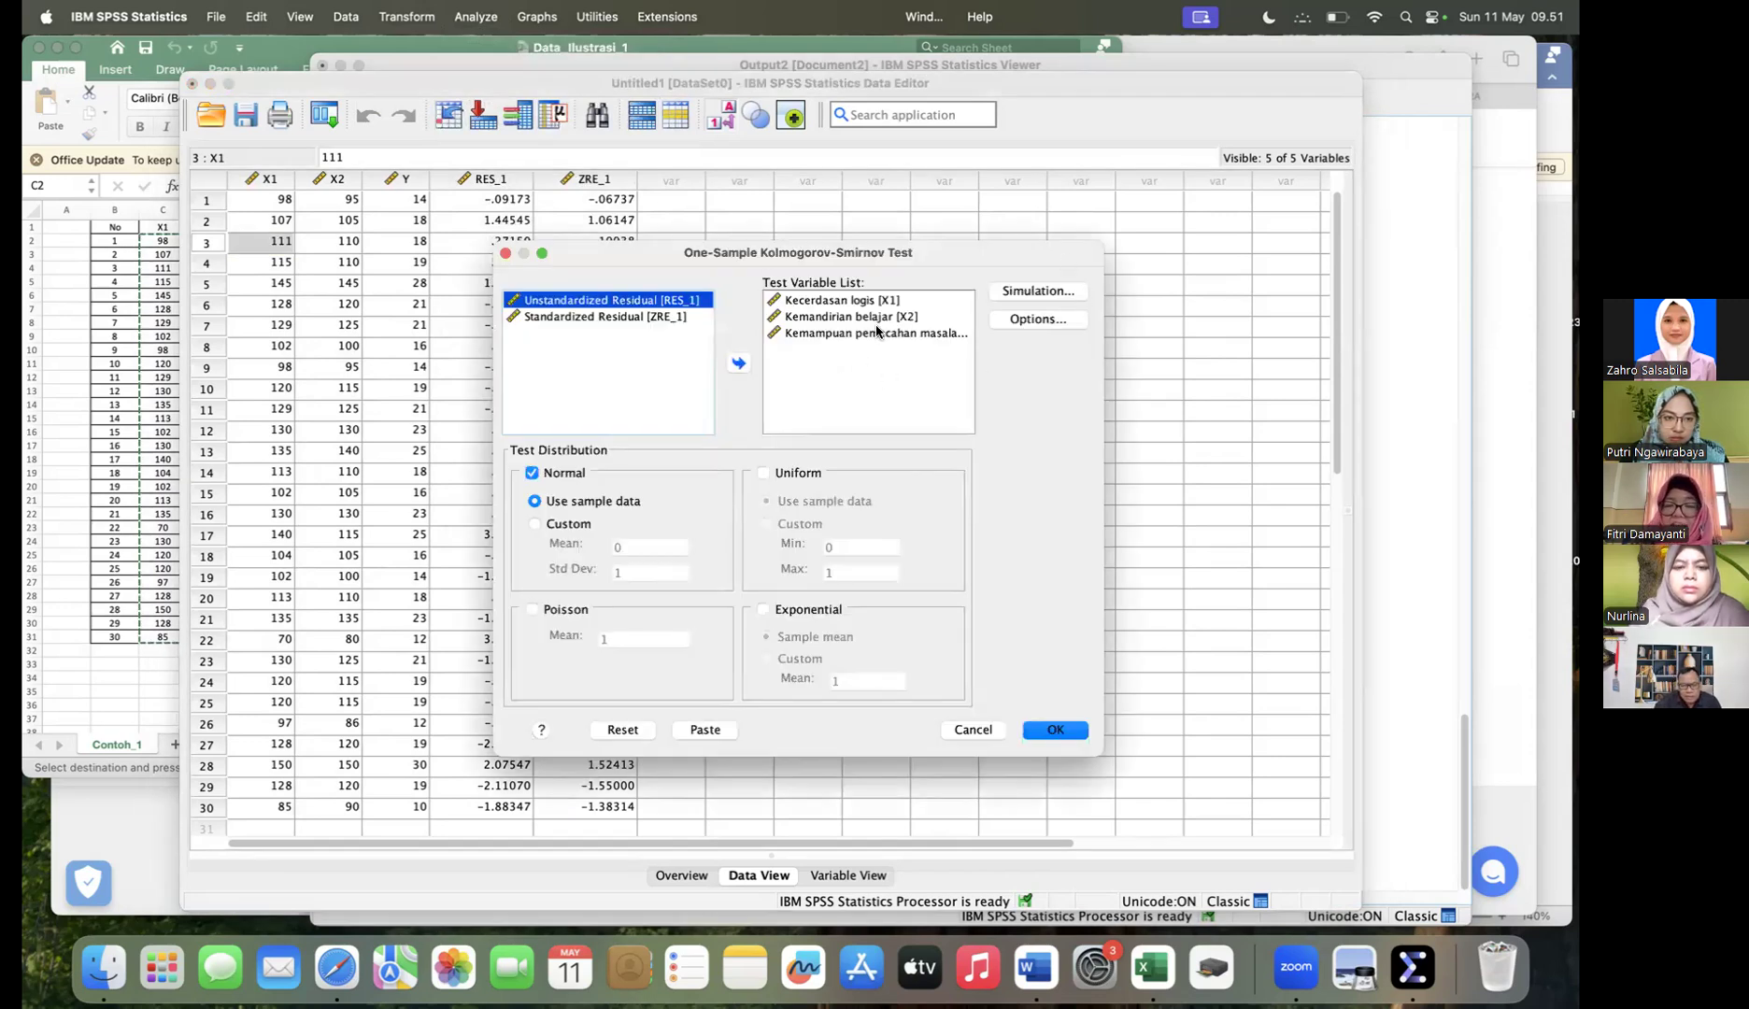
click(797, 301)
click(739, 363)
click(809, 301)
click(740, 363)
click(809, 301)
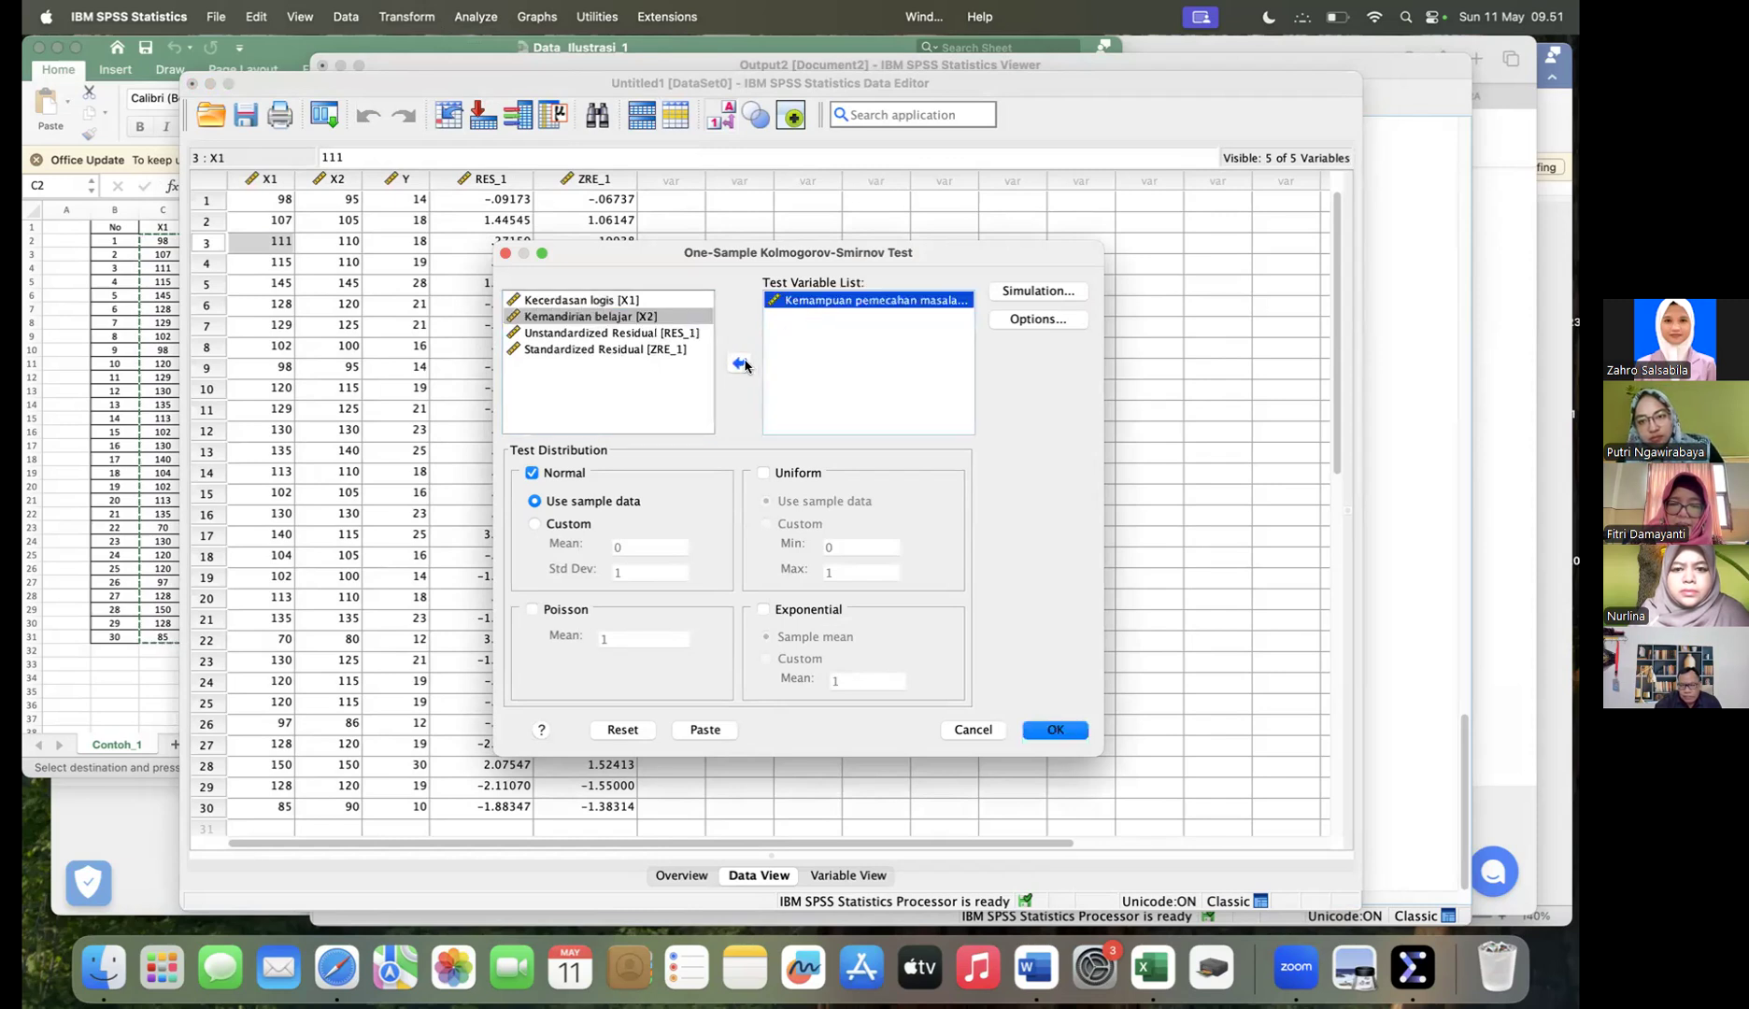
click(739, 363)
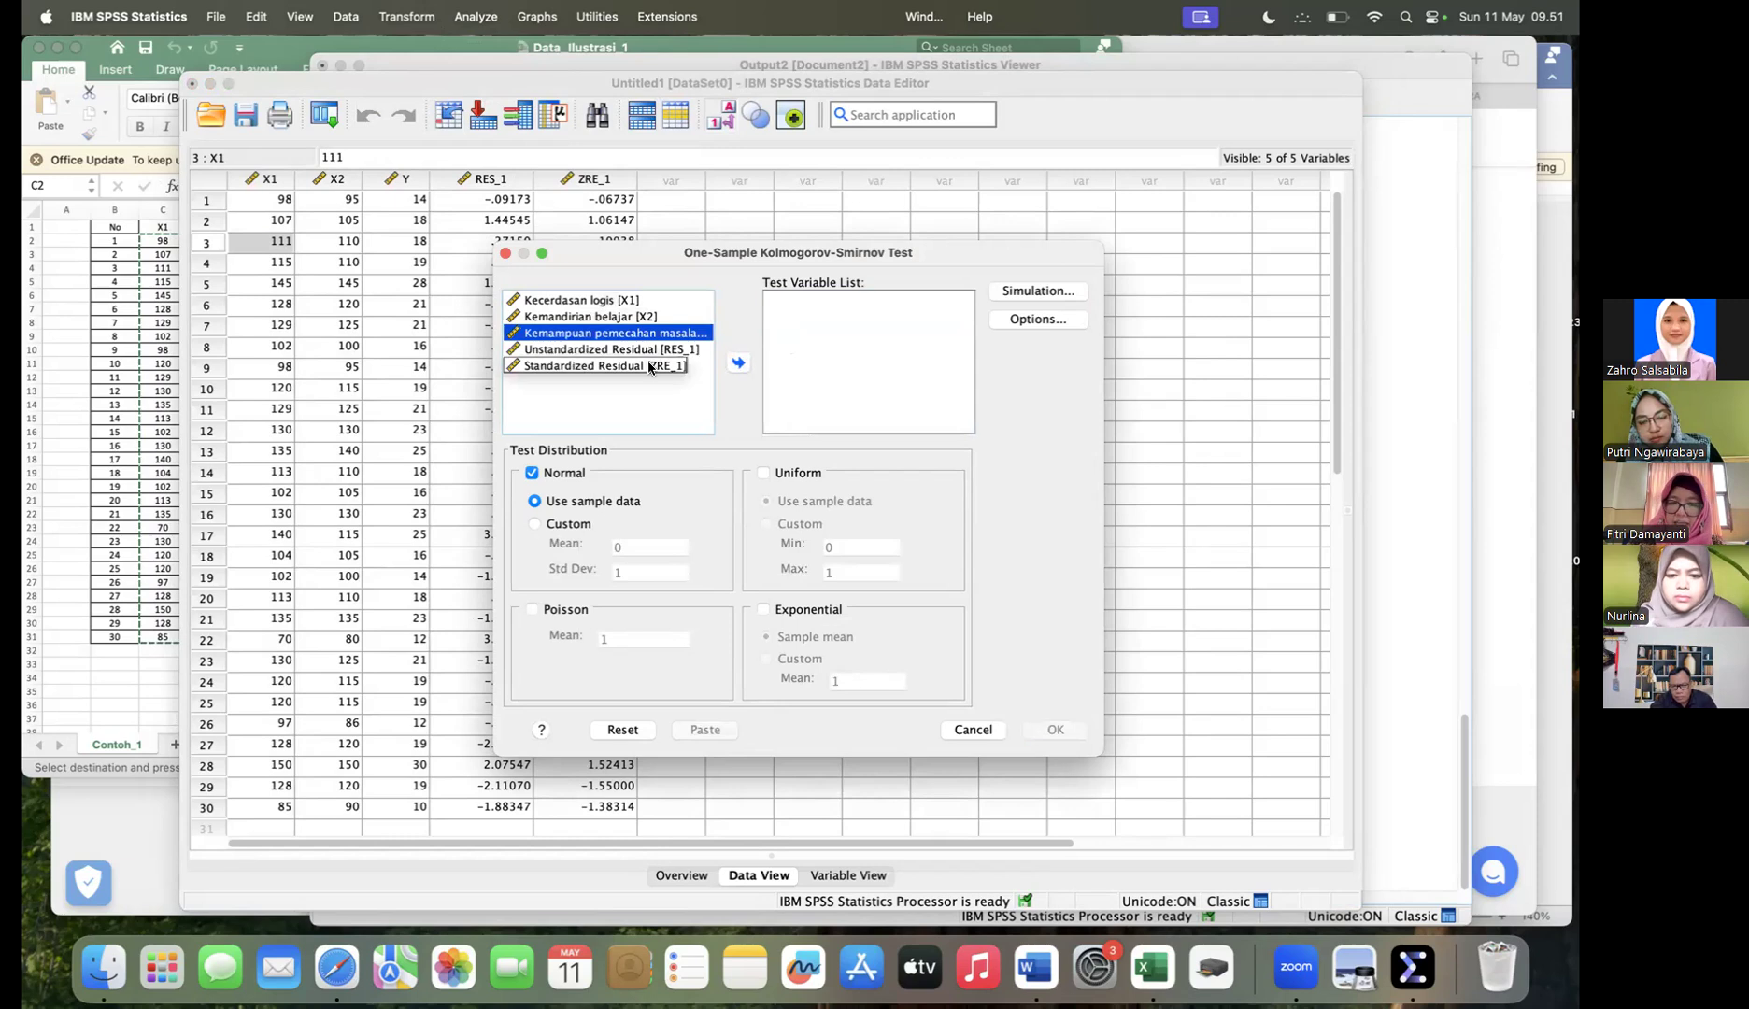
Step: Run the normality test on Unstandardized Residual [RES_1], accepting the Monte Carlo simulation with 95% confidence level and 10000 samples
click(555, 350)
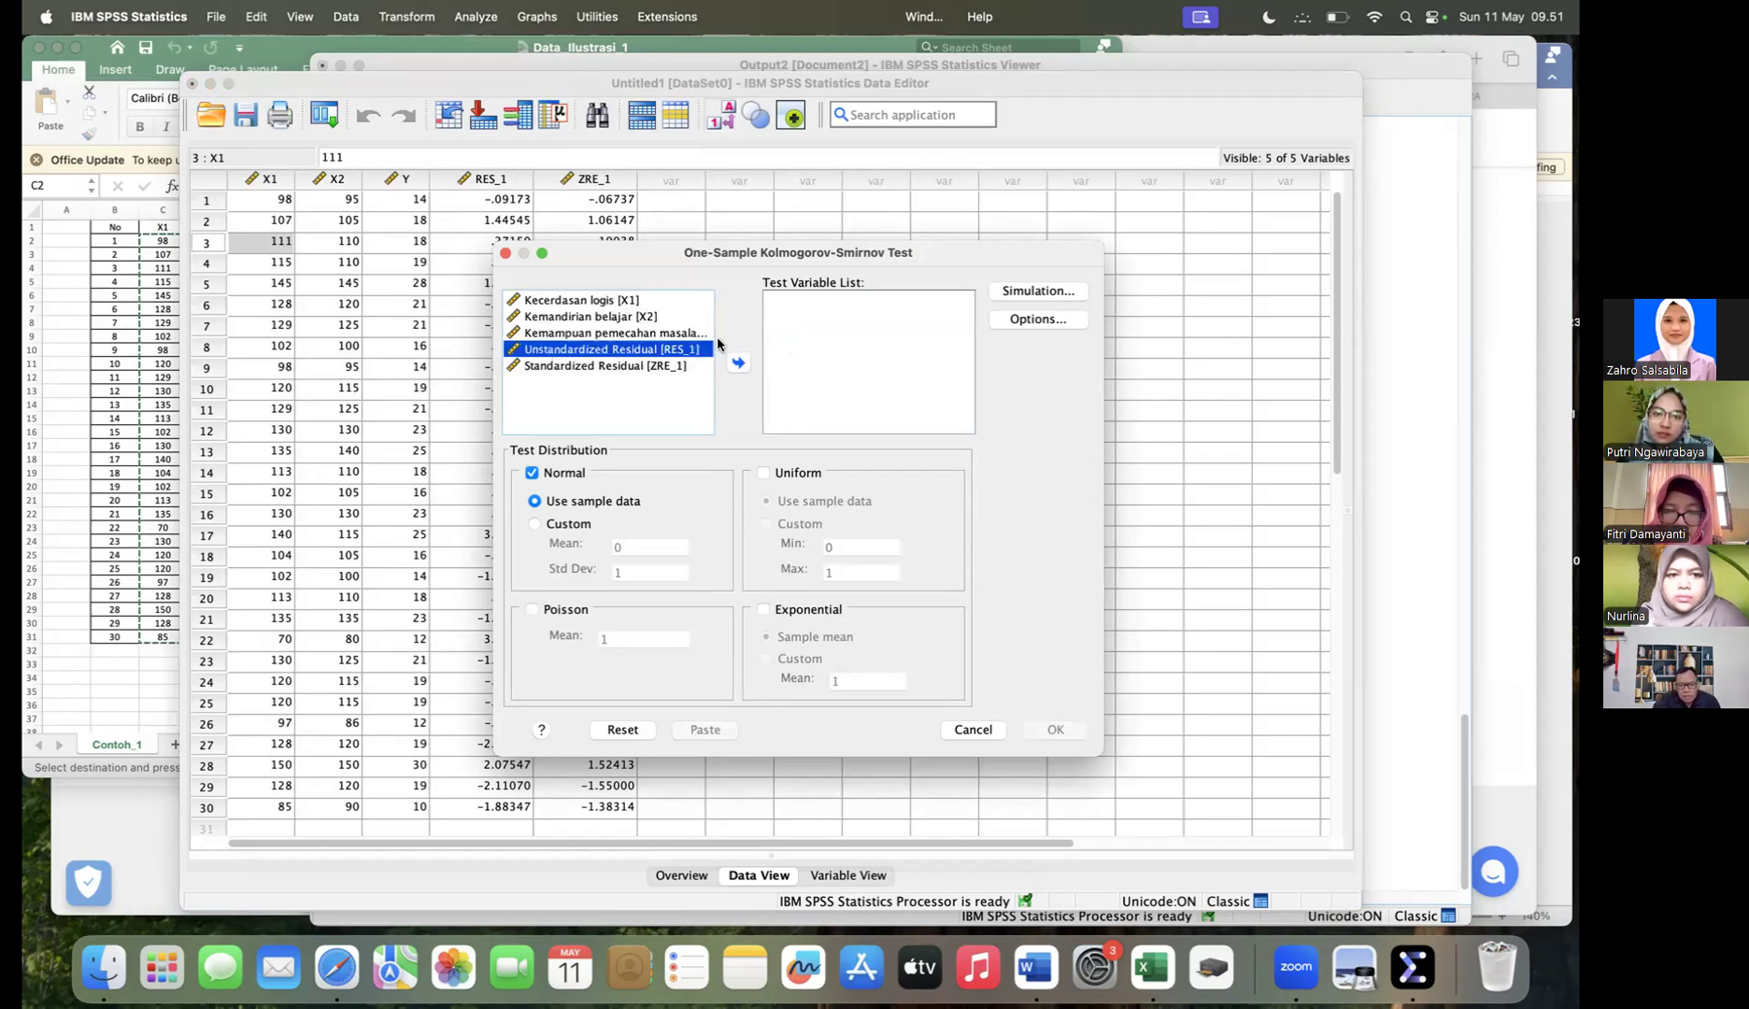
click(739, 363)
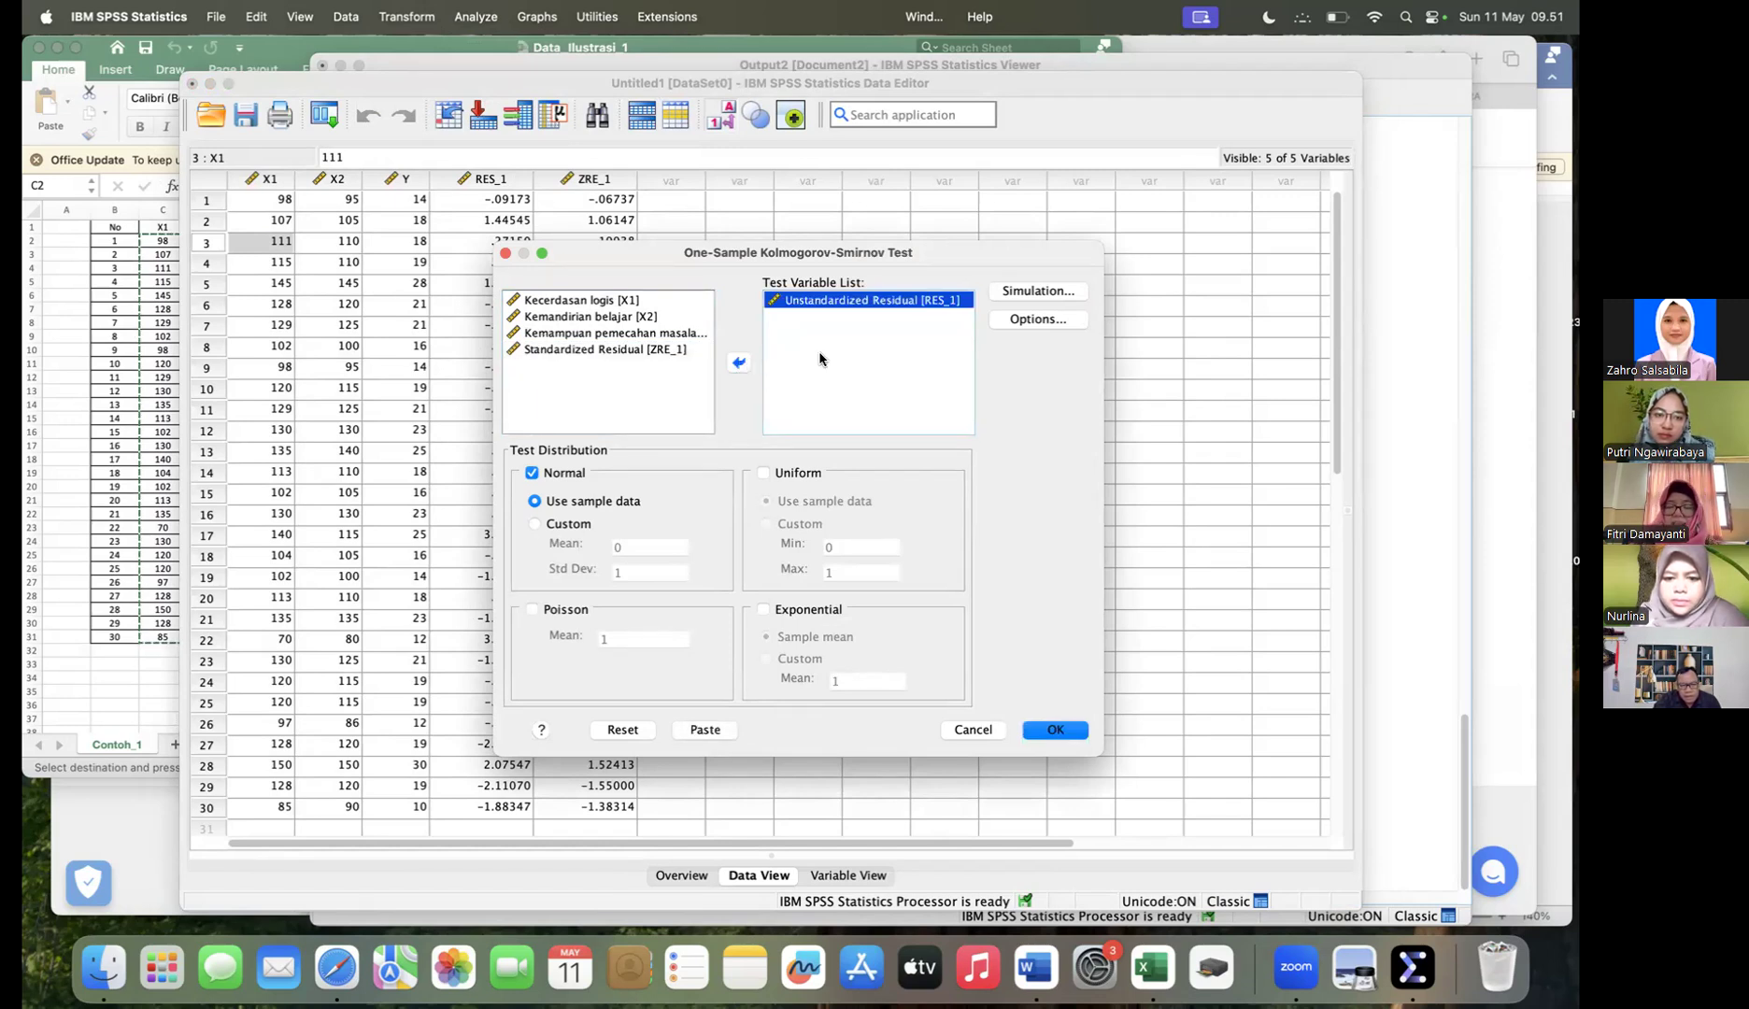
click(1052, 294)
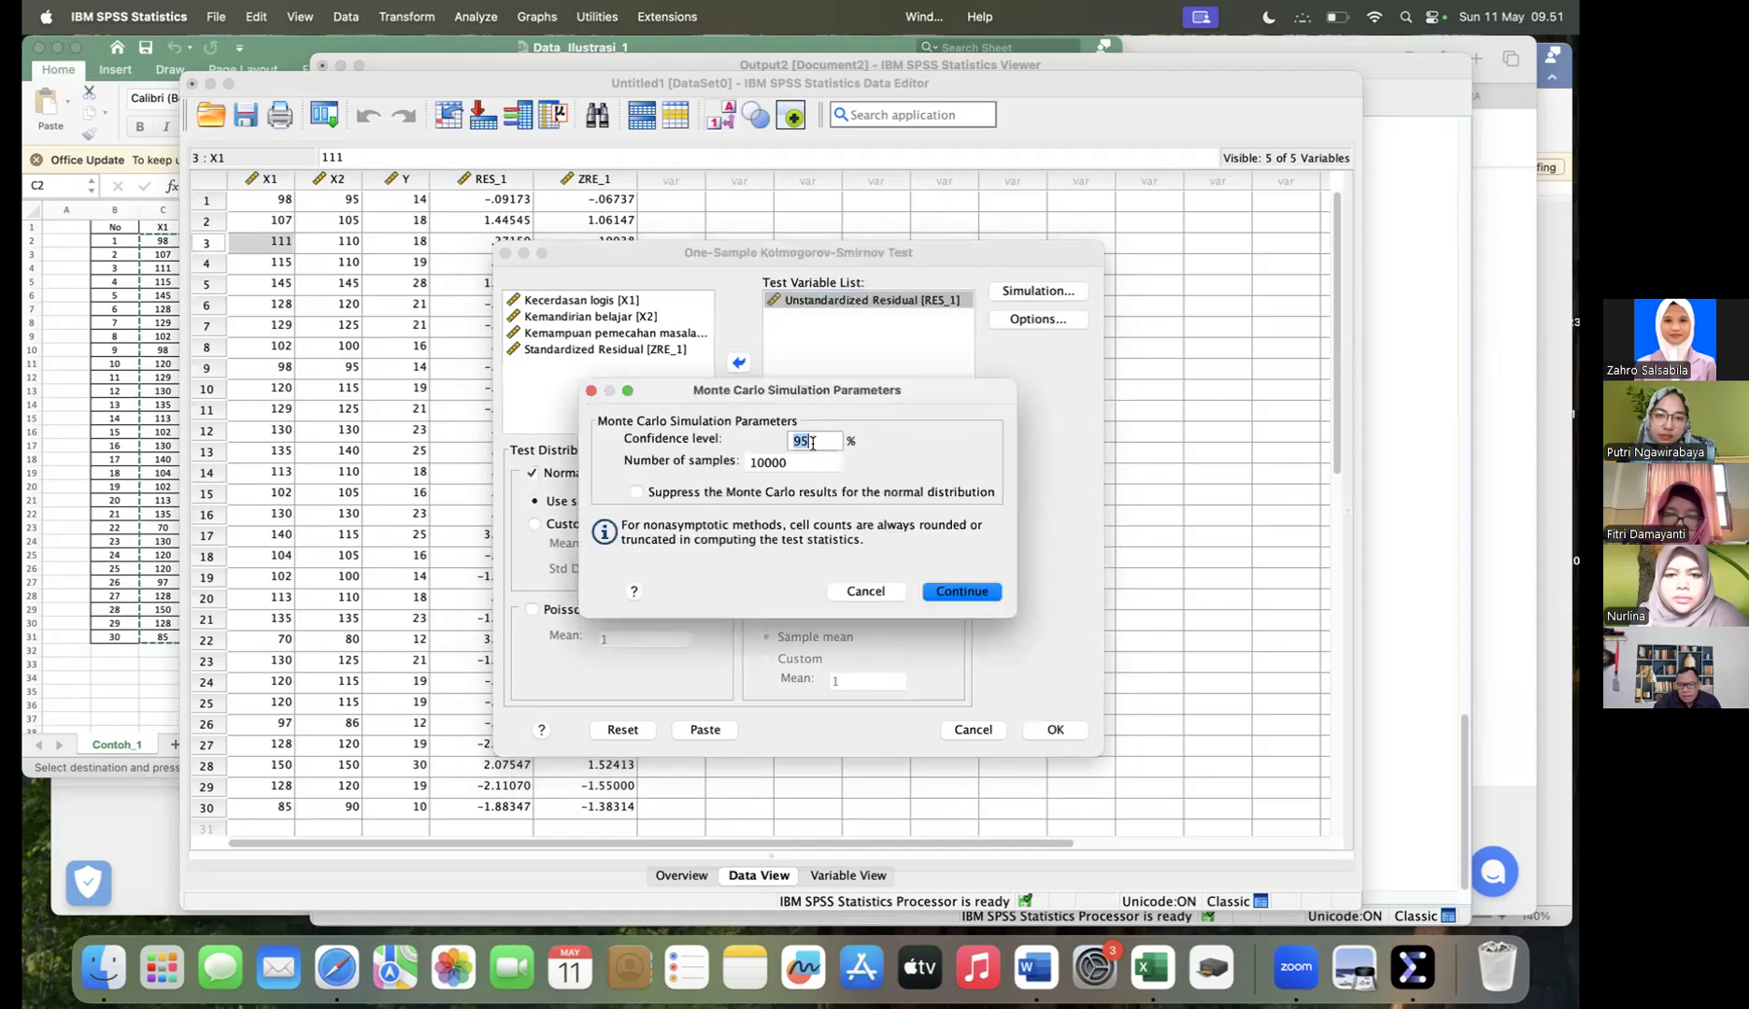
click(944, 598)
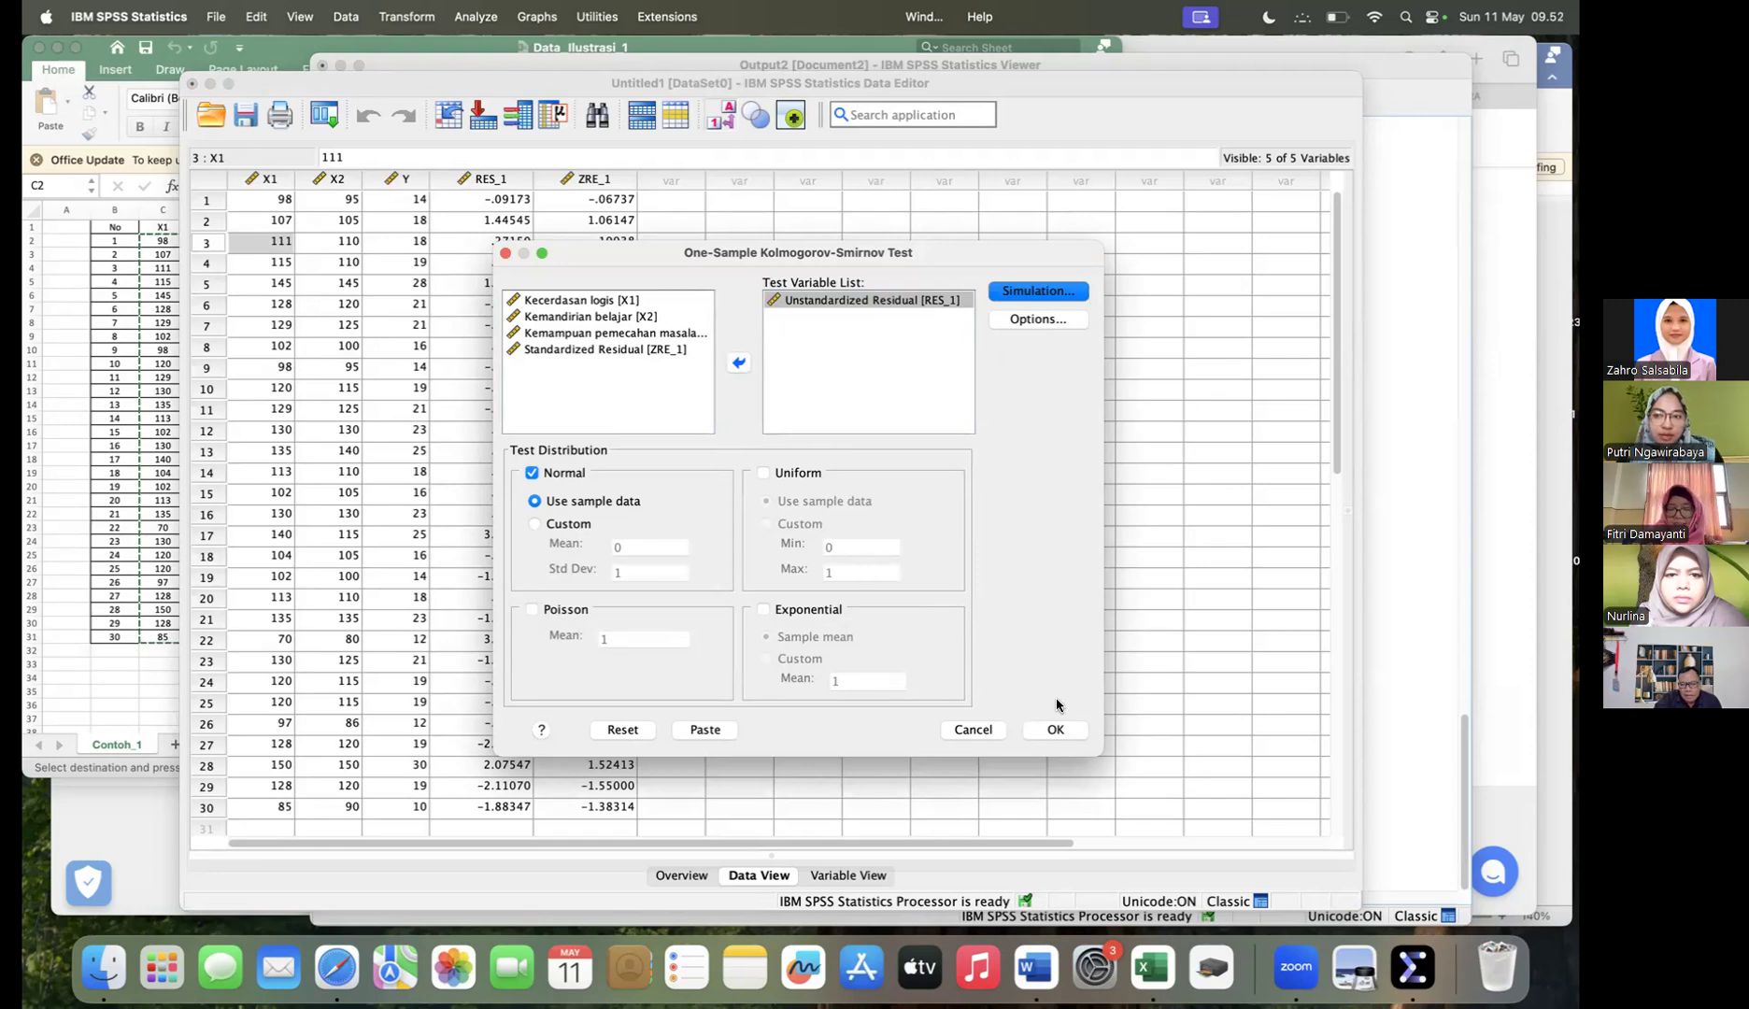
click(1055, 729)
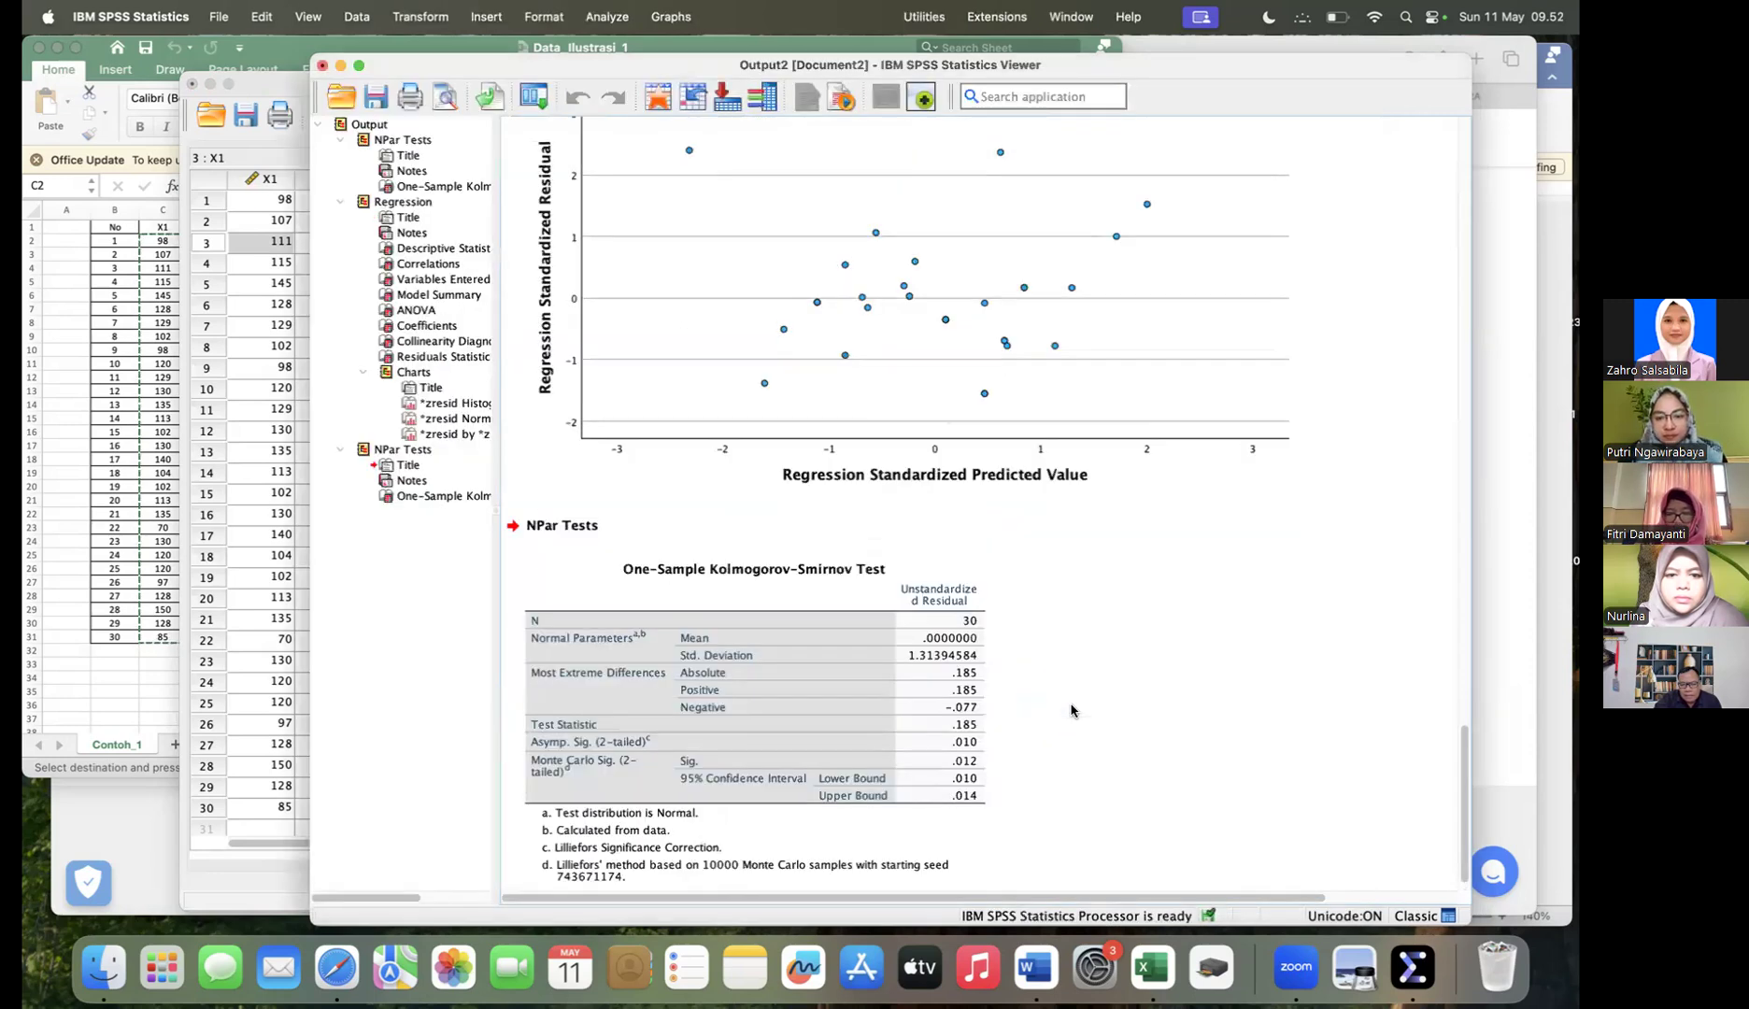
scroll(1072, 710, down, 1)
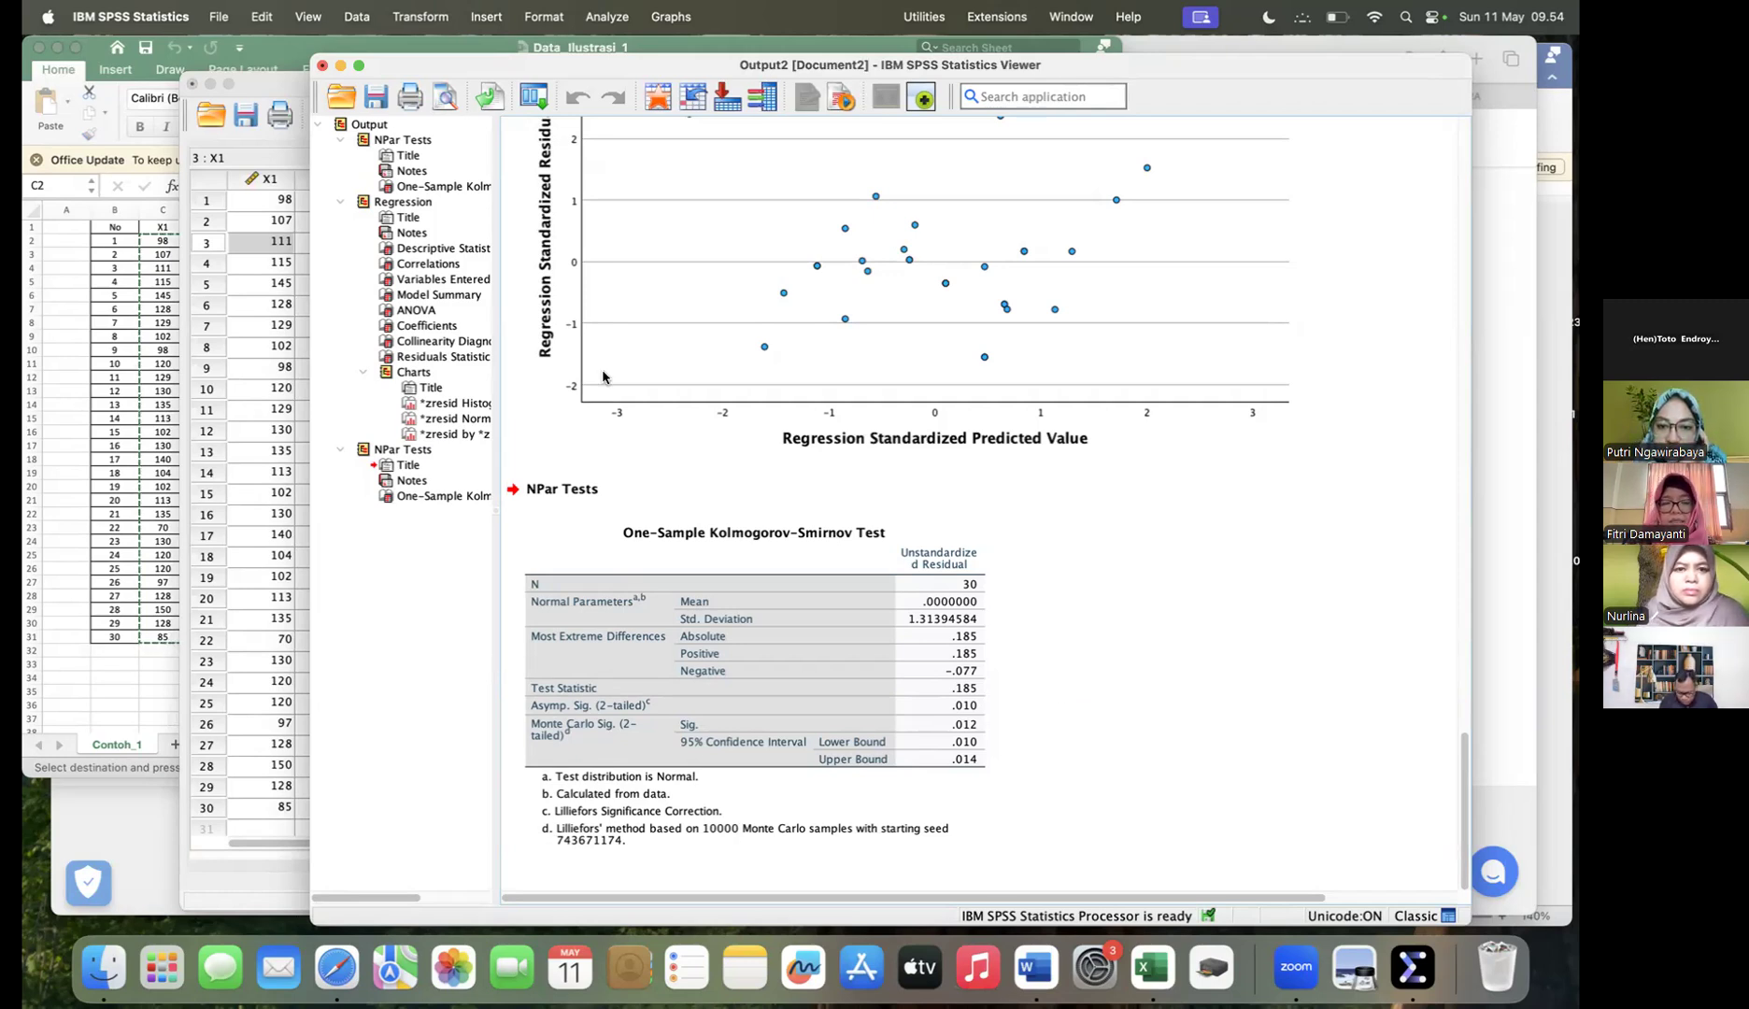
Step: Run a Means analysis of Kemampuan pemecahan masalah by Kecerdasan logis and Kemandirian belajar, keeping Test for linearity selected
click(259, 157)
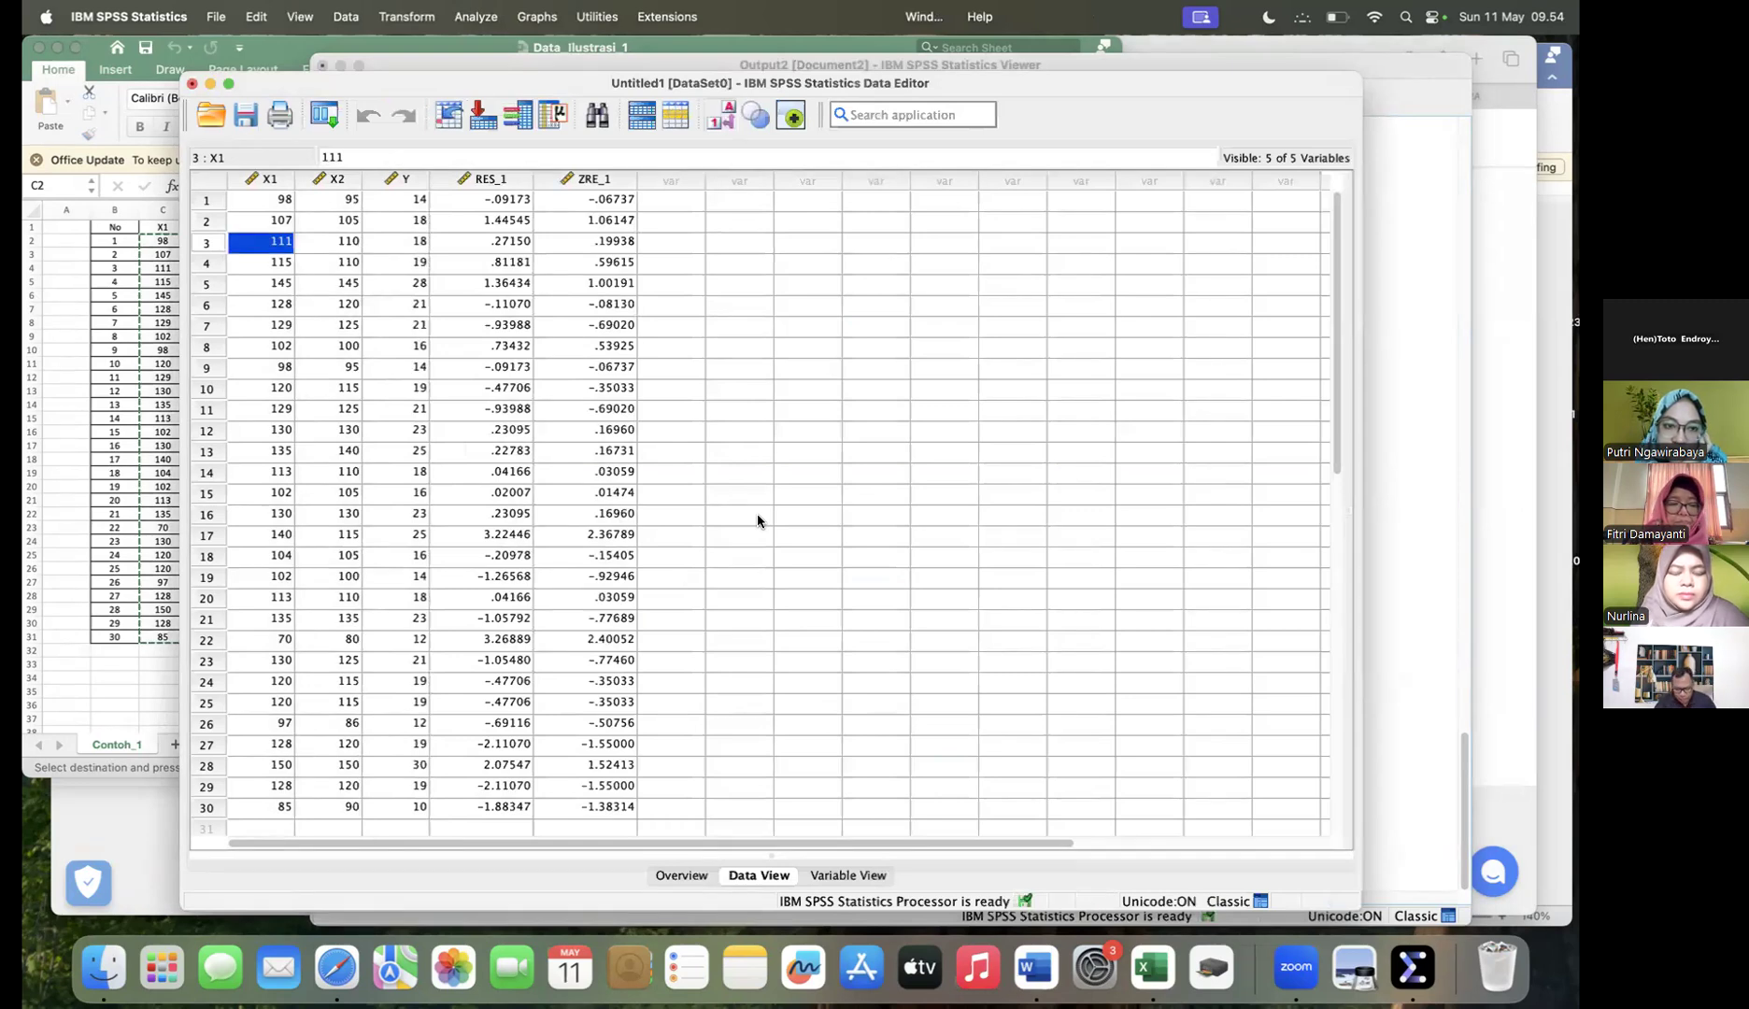
click(474, 20)
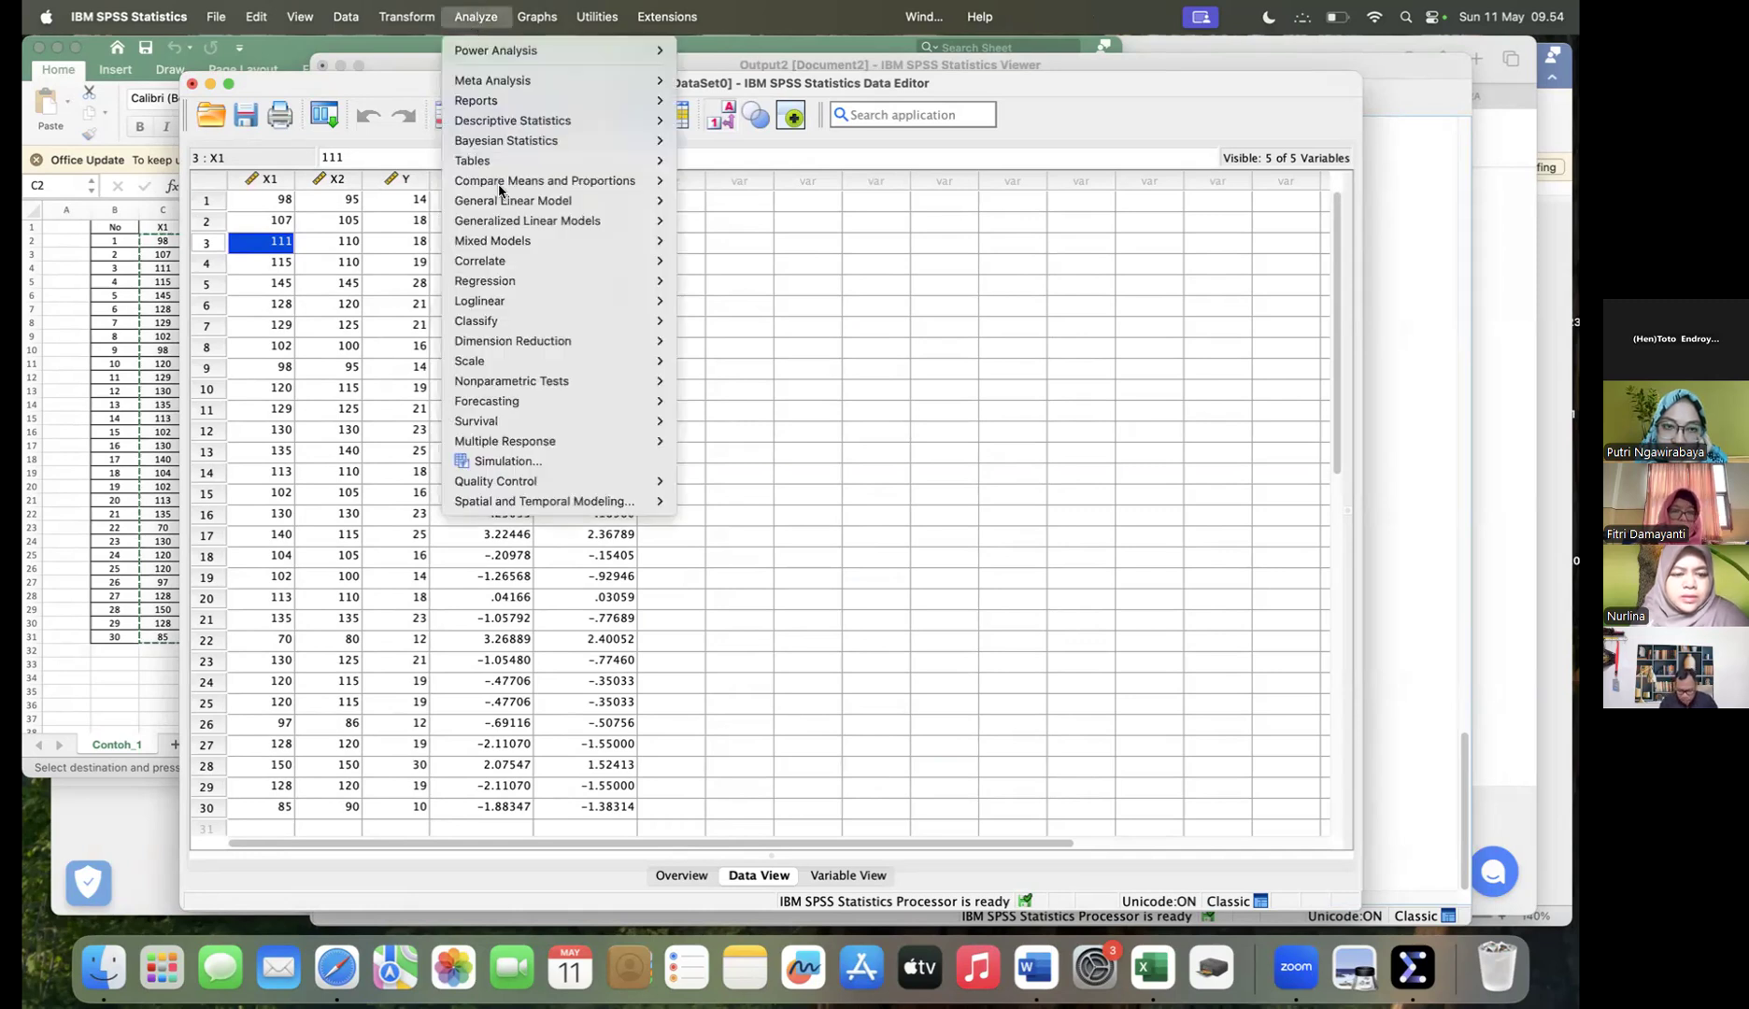
mouse_move(497, 185)
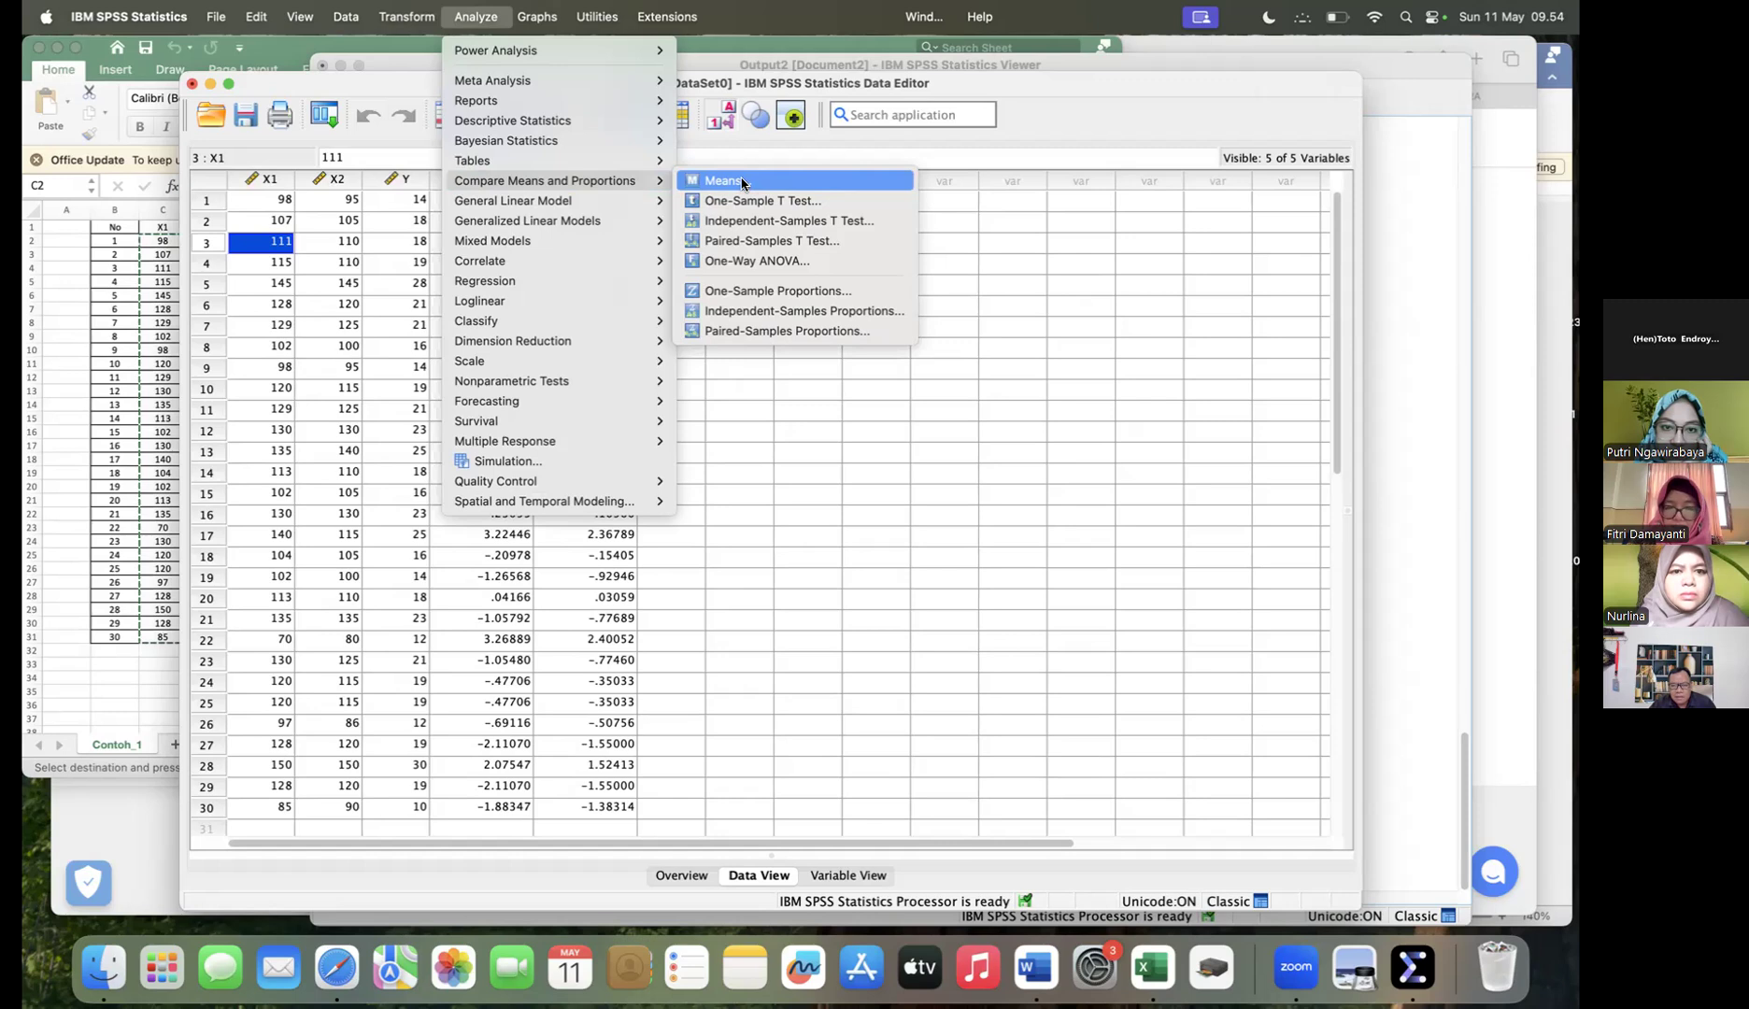
click(920, 351)
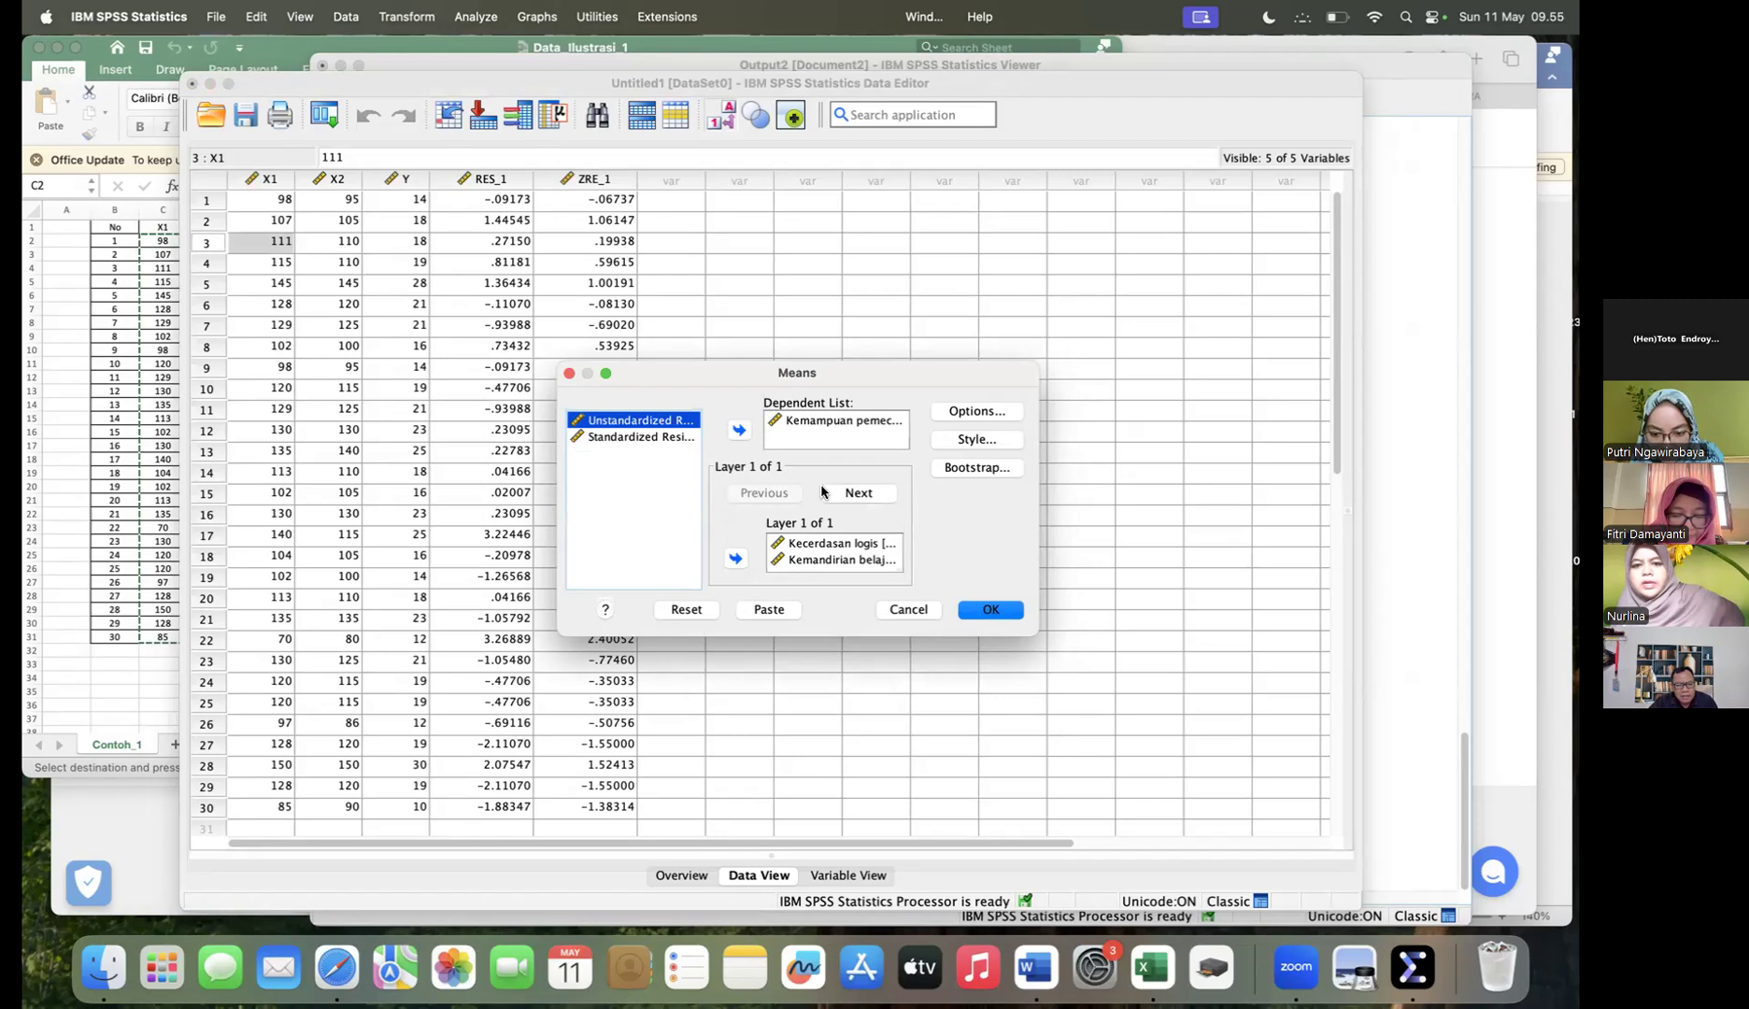
click(973, 413)
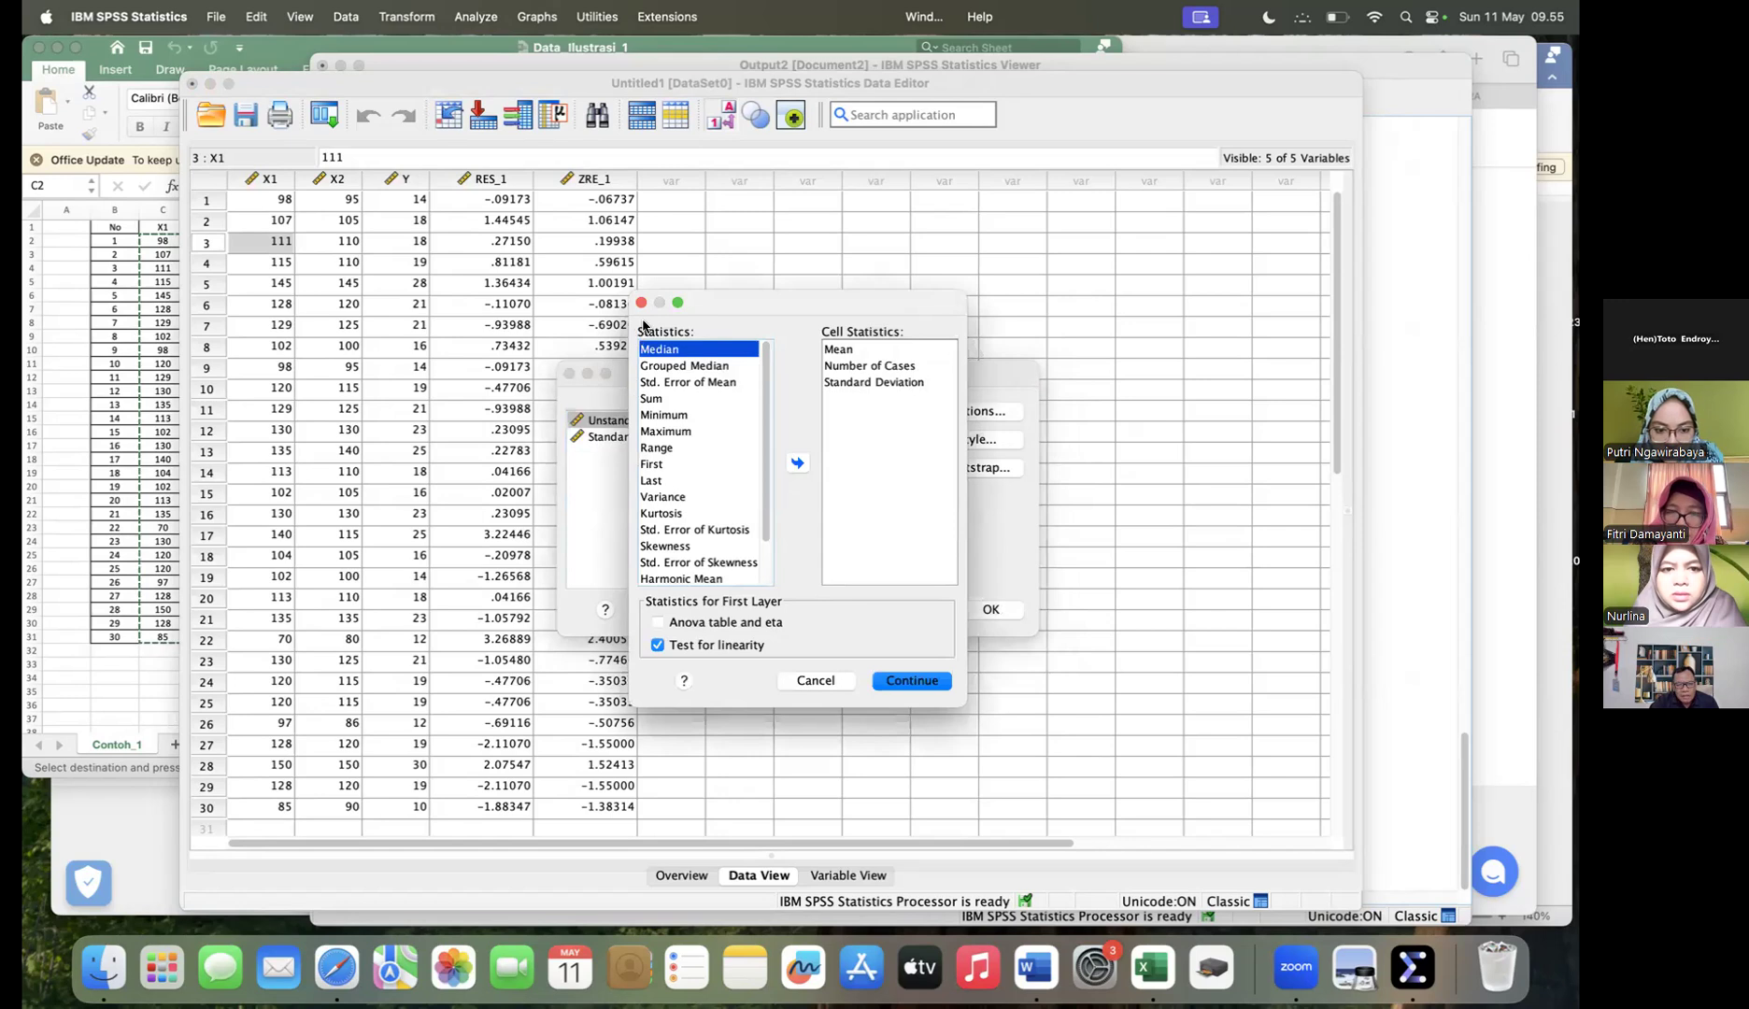
click(912, 681)
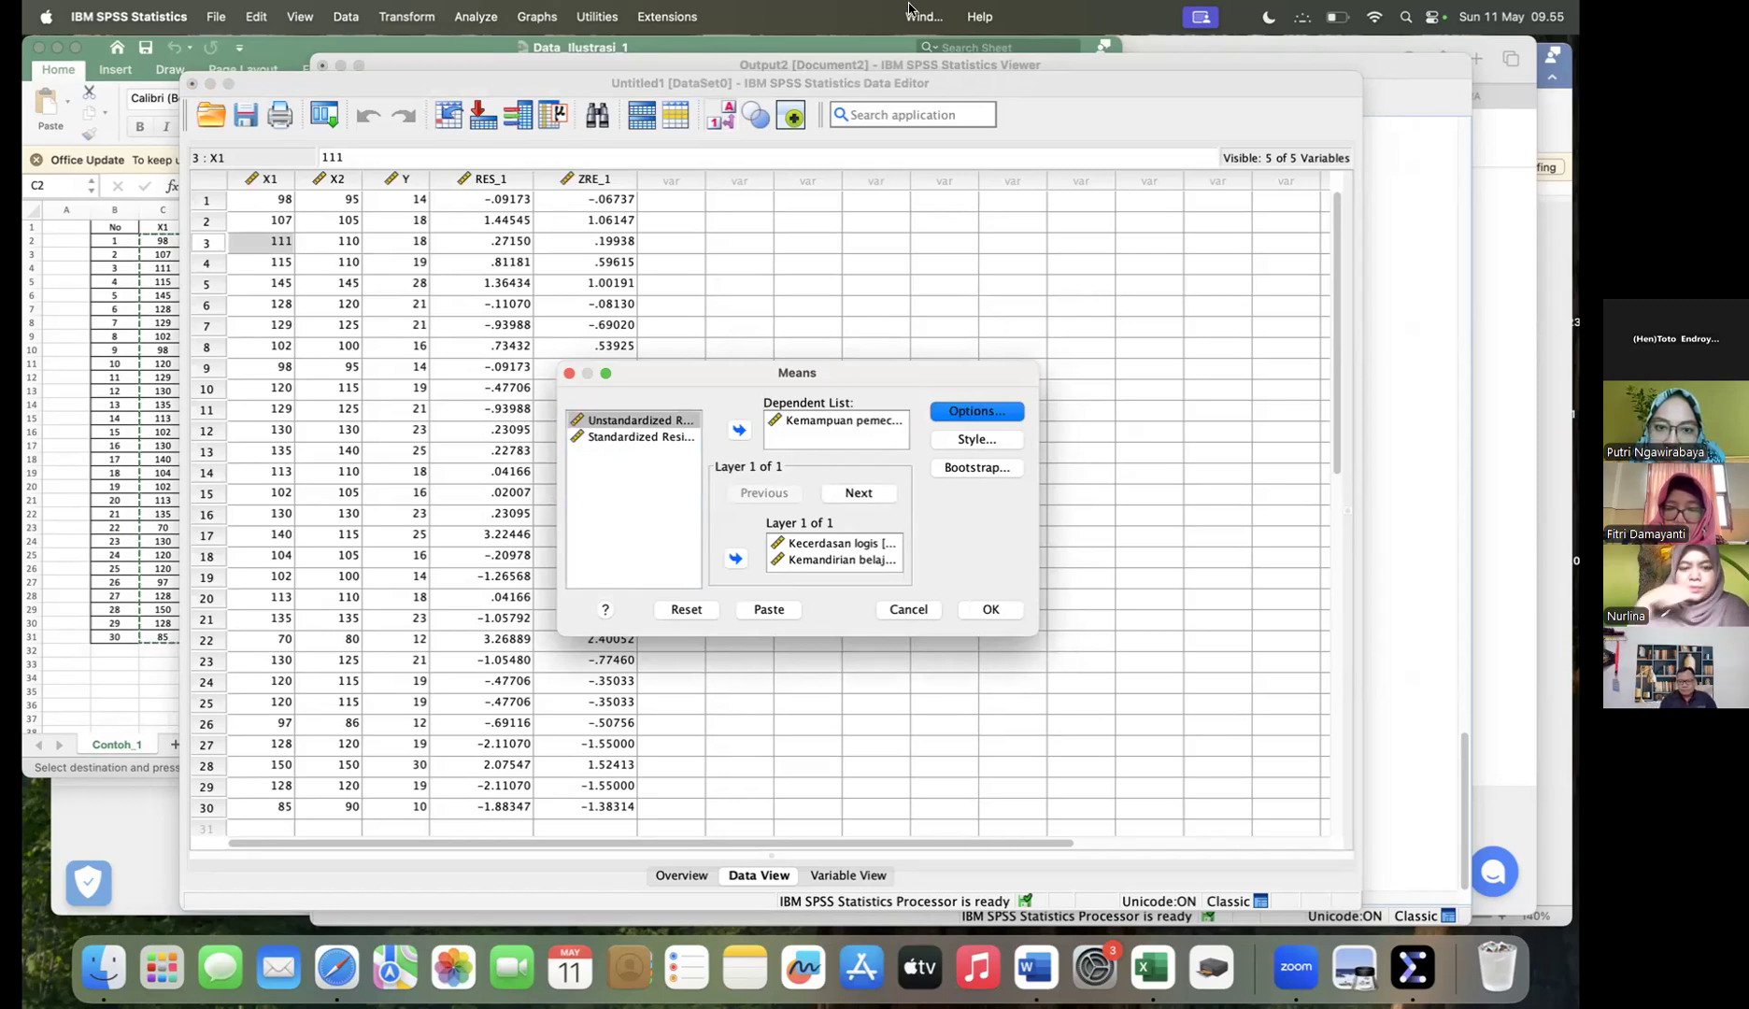
click(977, 411)
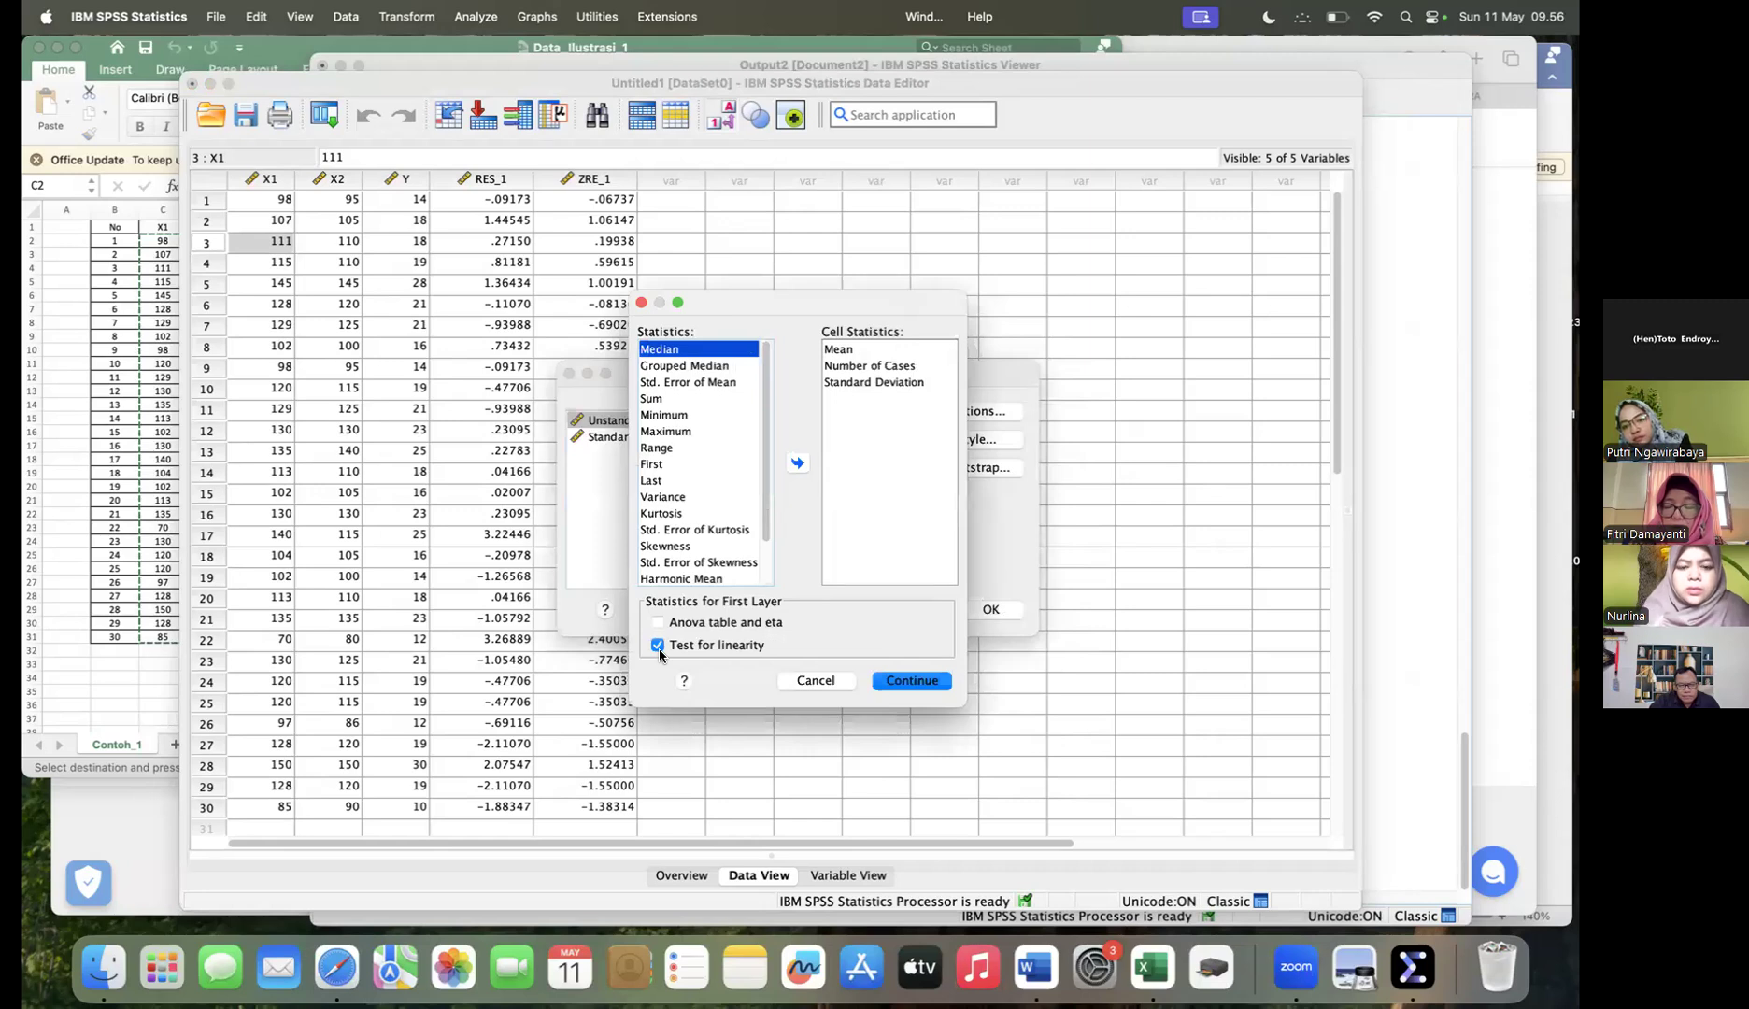
click(911, 682)
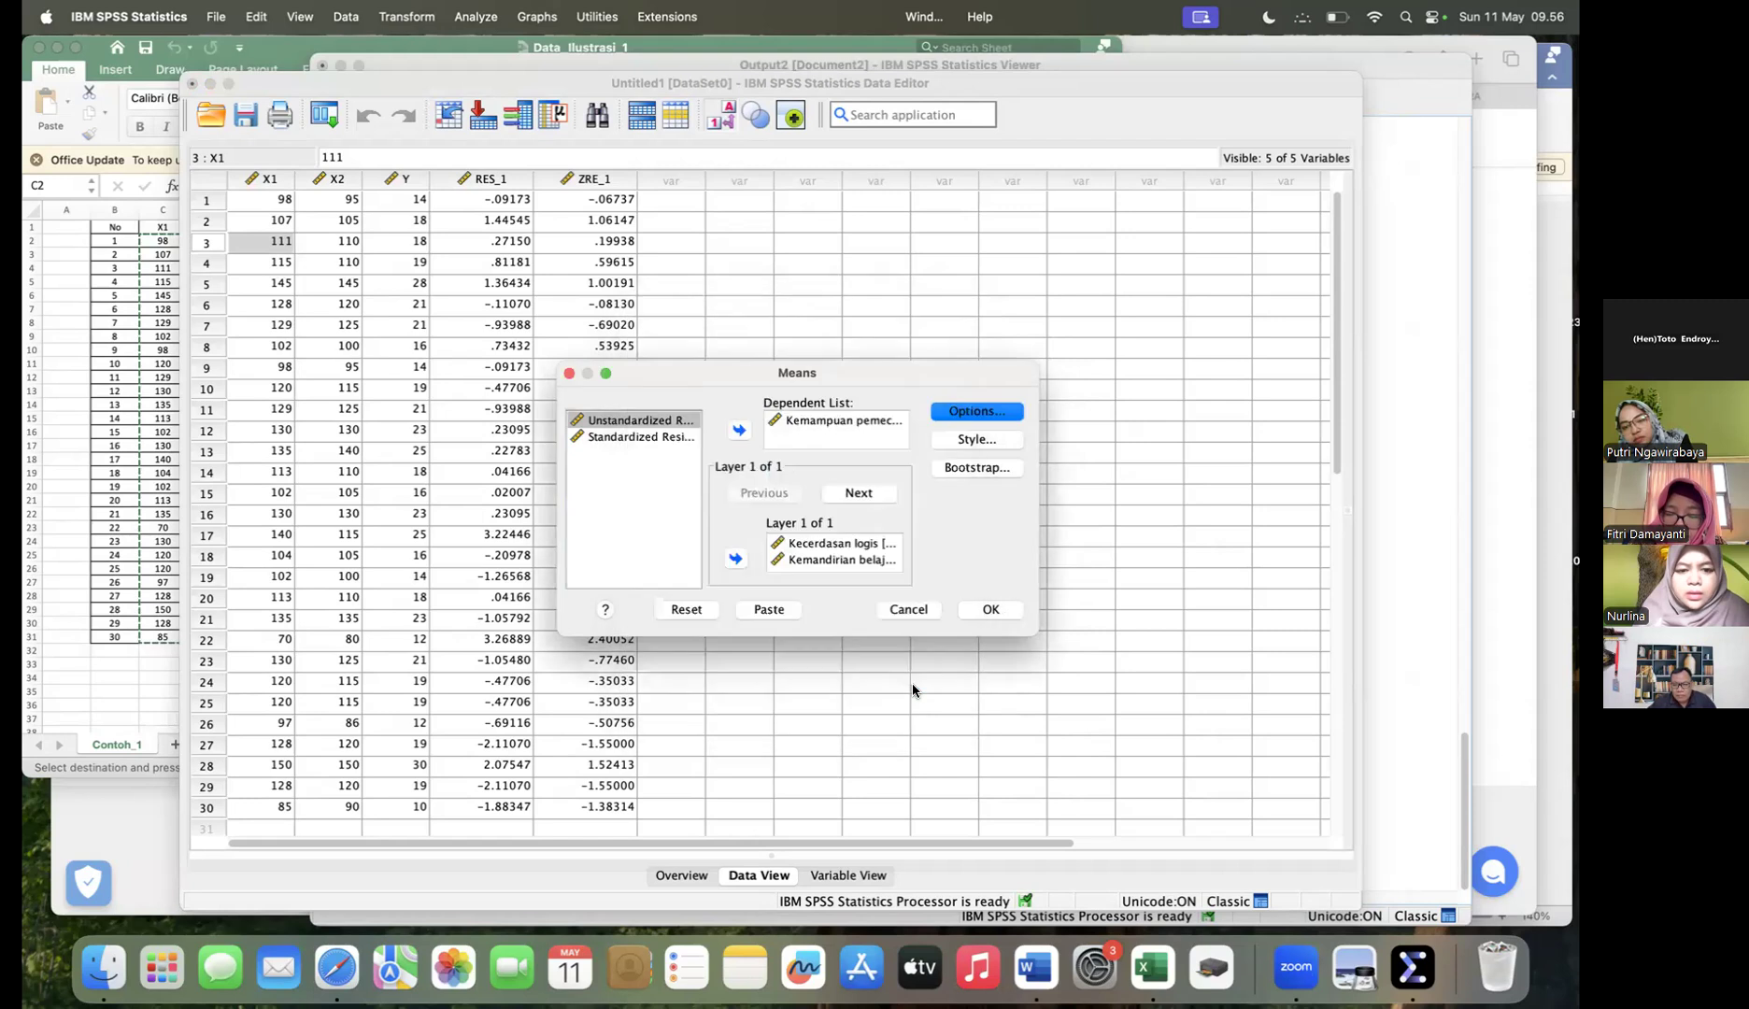
click(992, 612)
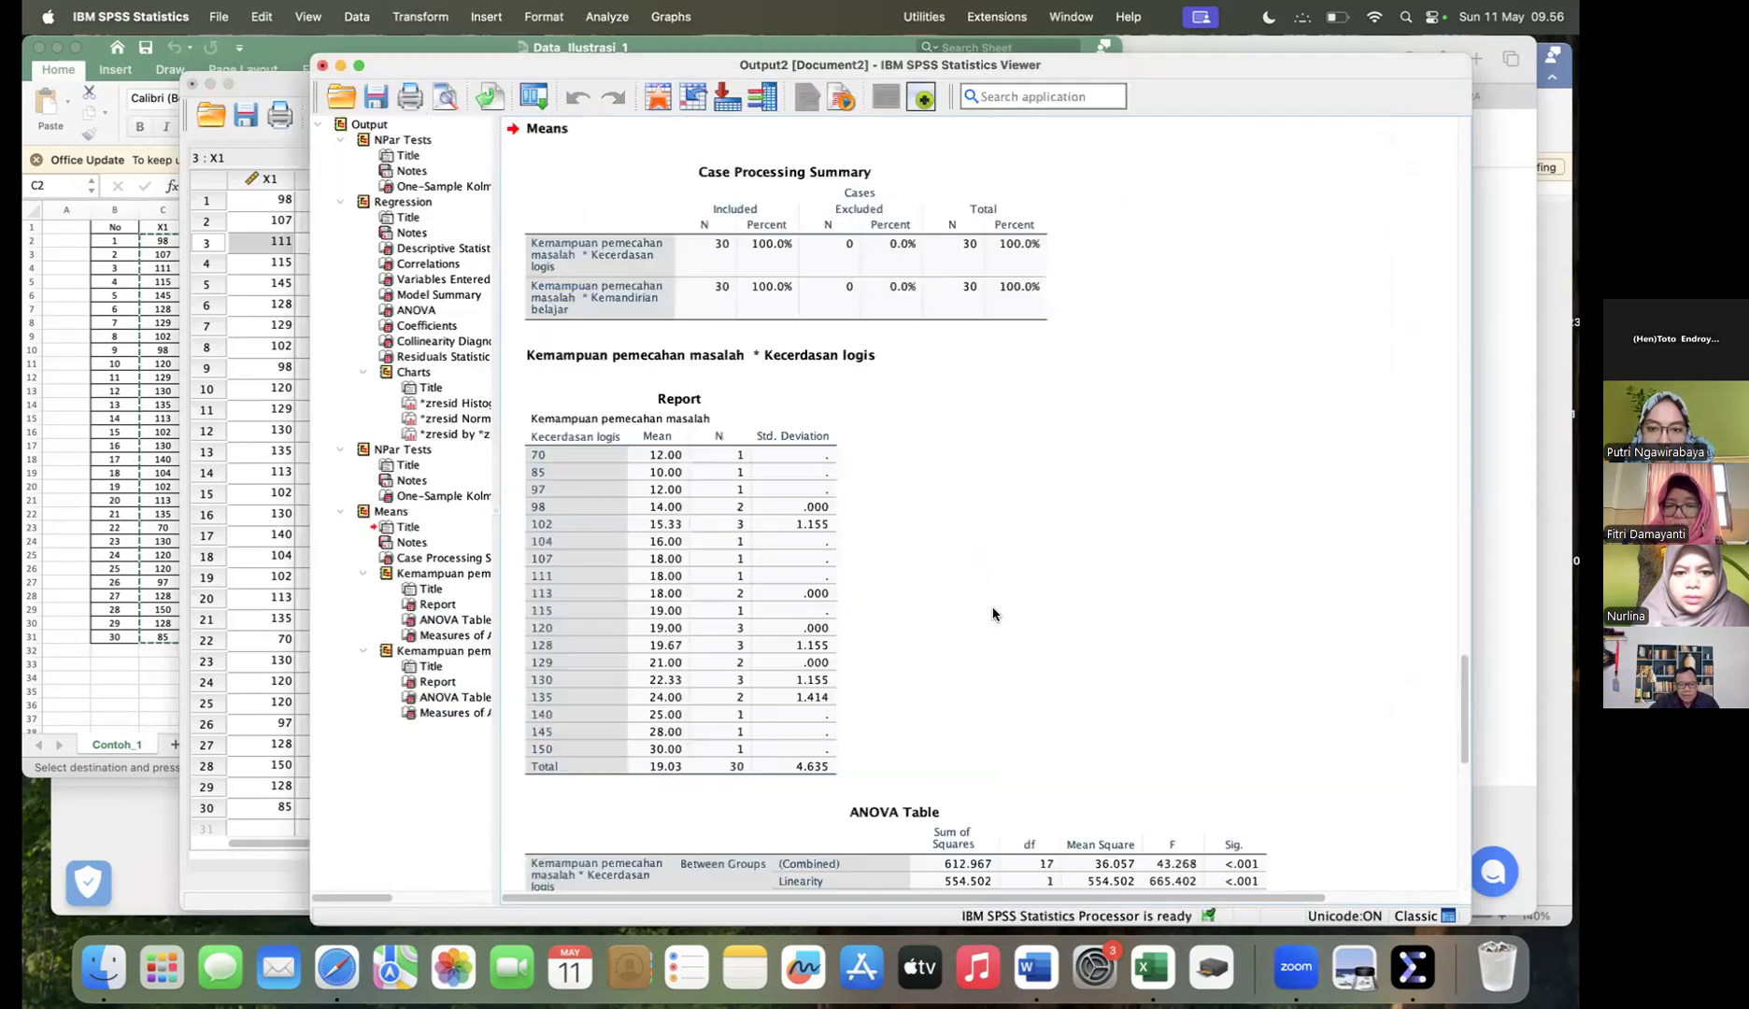
Step: Look through the Means output, covering the Report, ANOVA and Measures of Association tables for both independent variables
scroll(993, 614, down, 5)
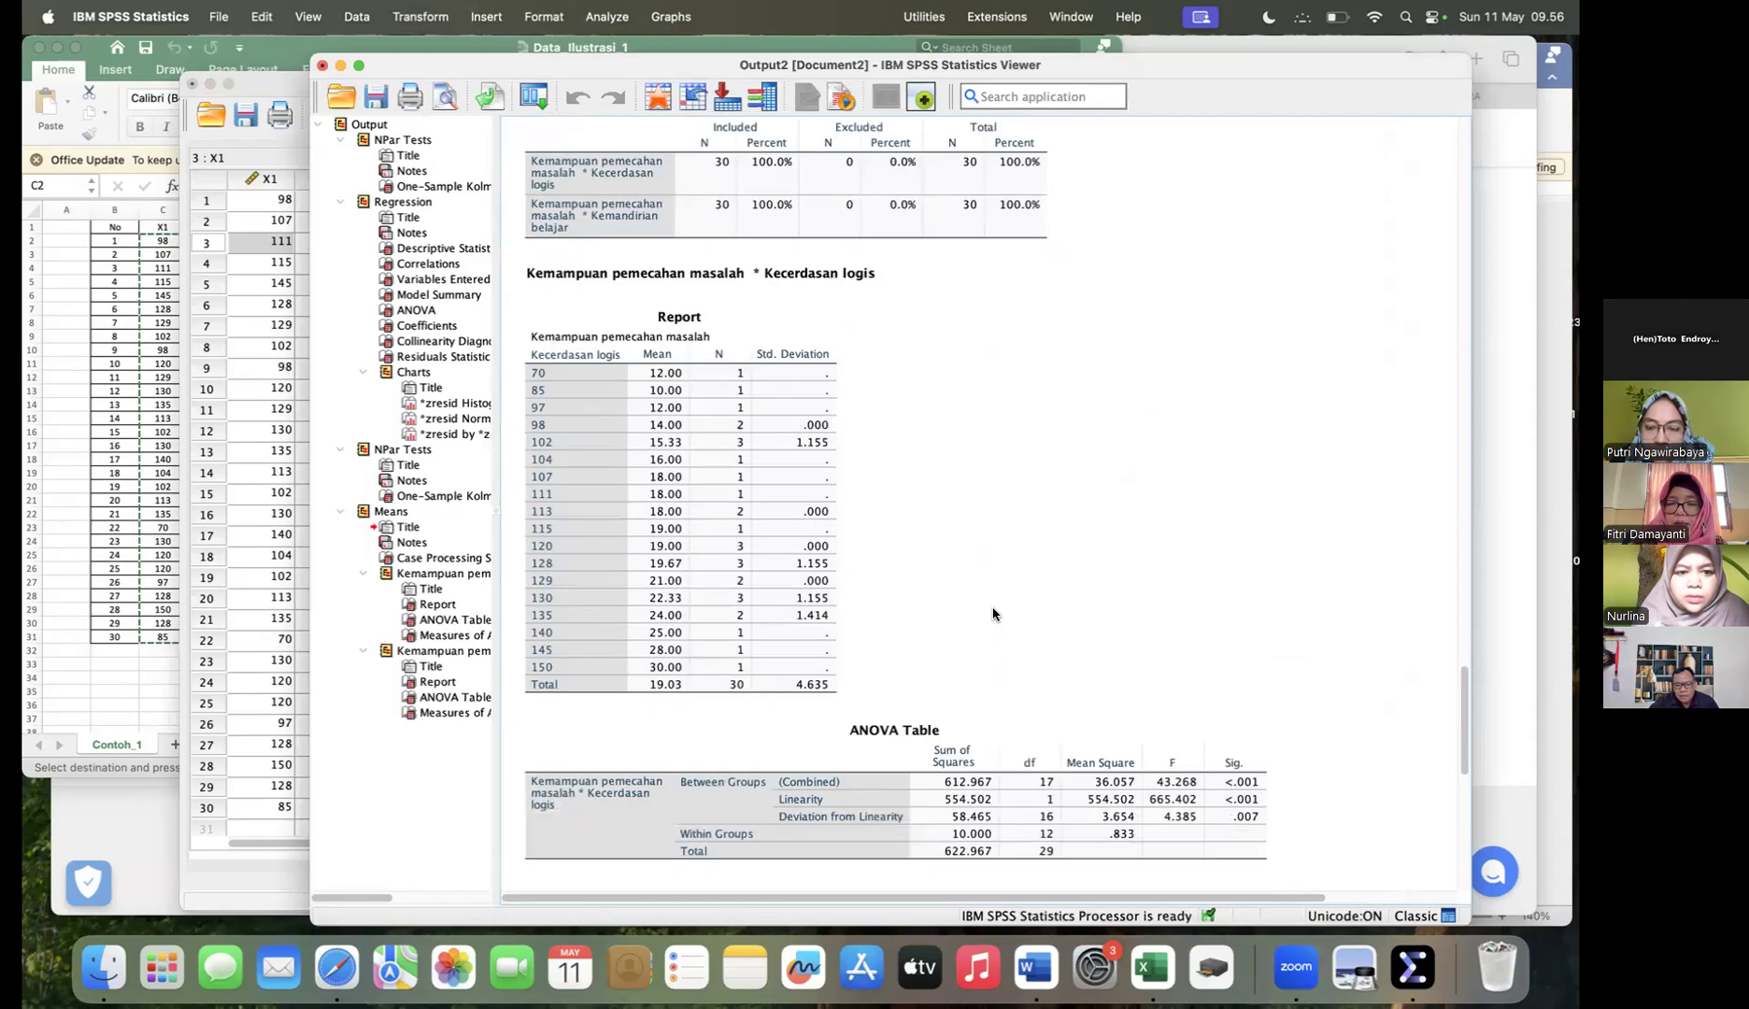
click(993, 613)
scroll(993, 614, down, 2)
scroll(993, 614, down, 5)
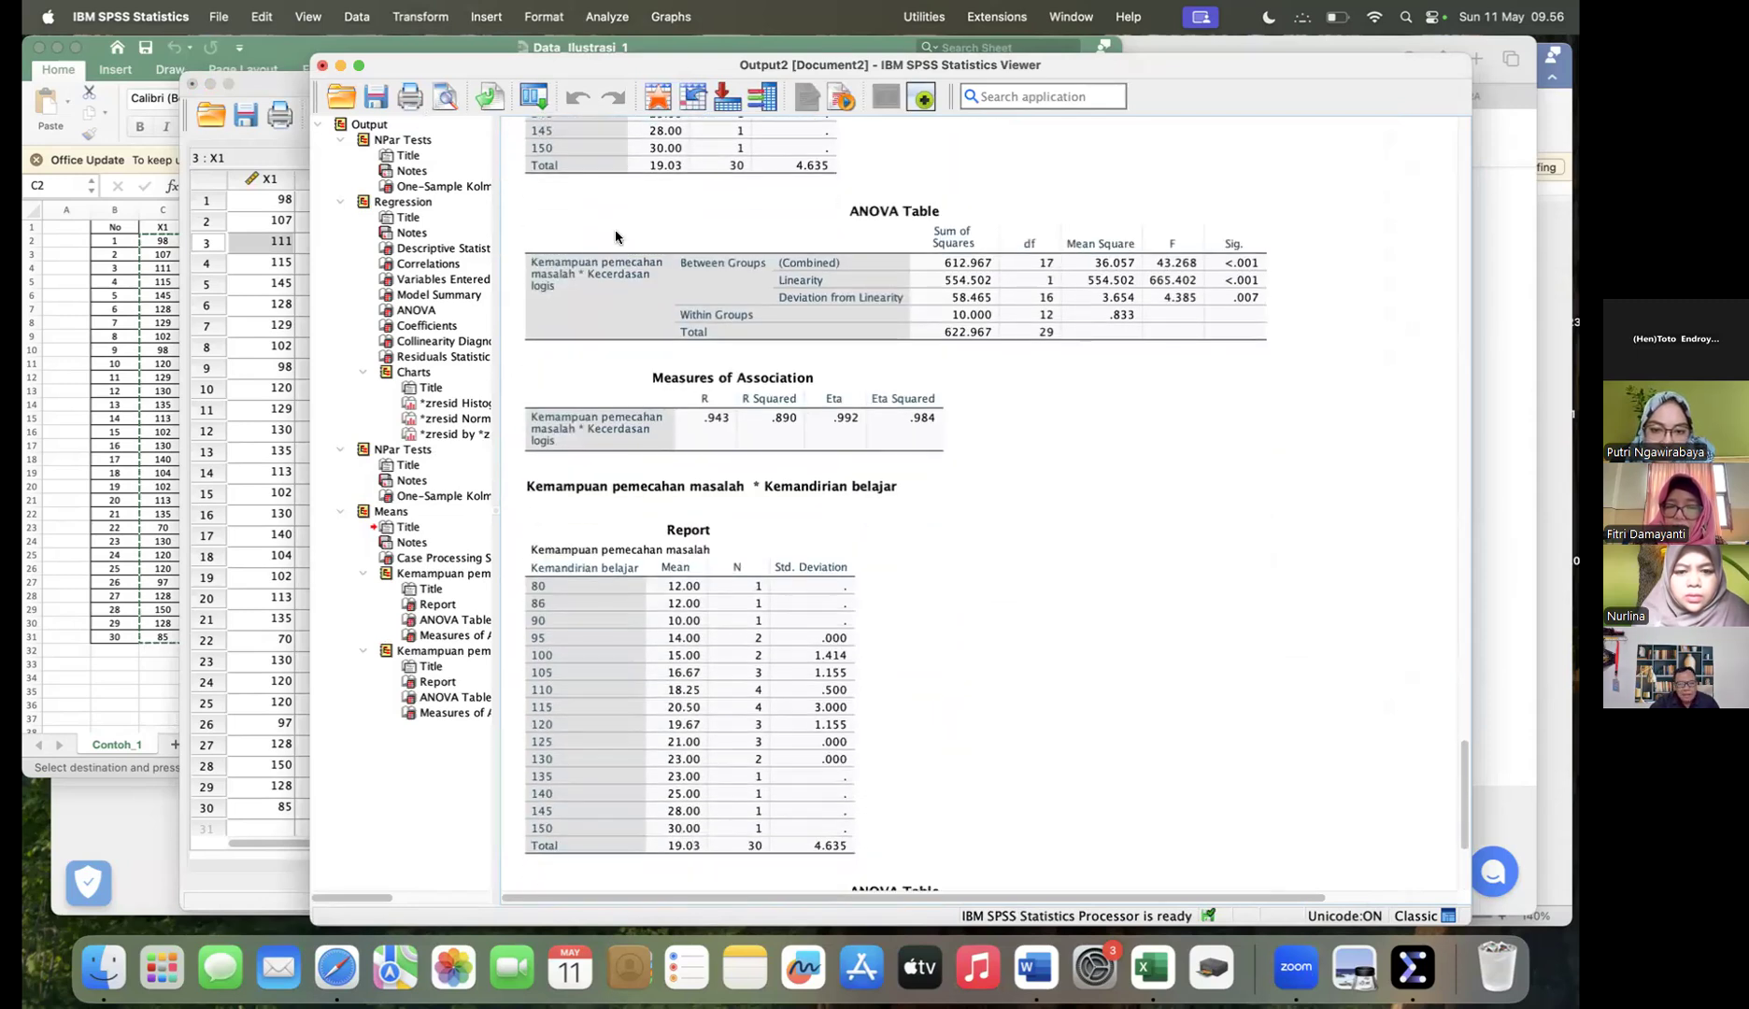
scroll(603, 257, down, 2)
scroll(593, 289, up, 2)
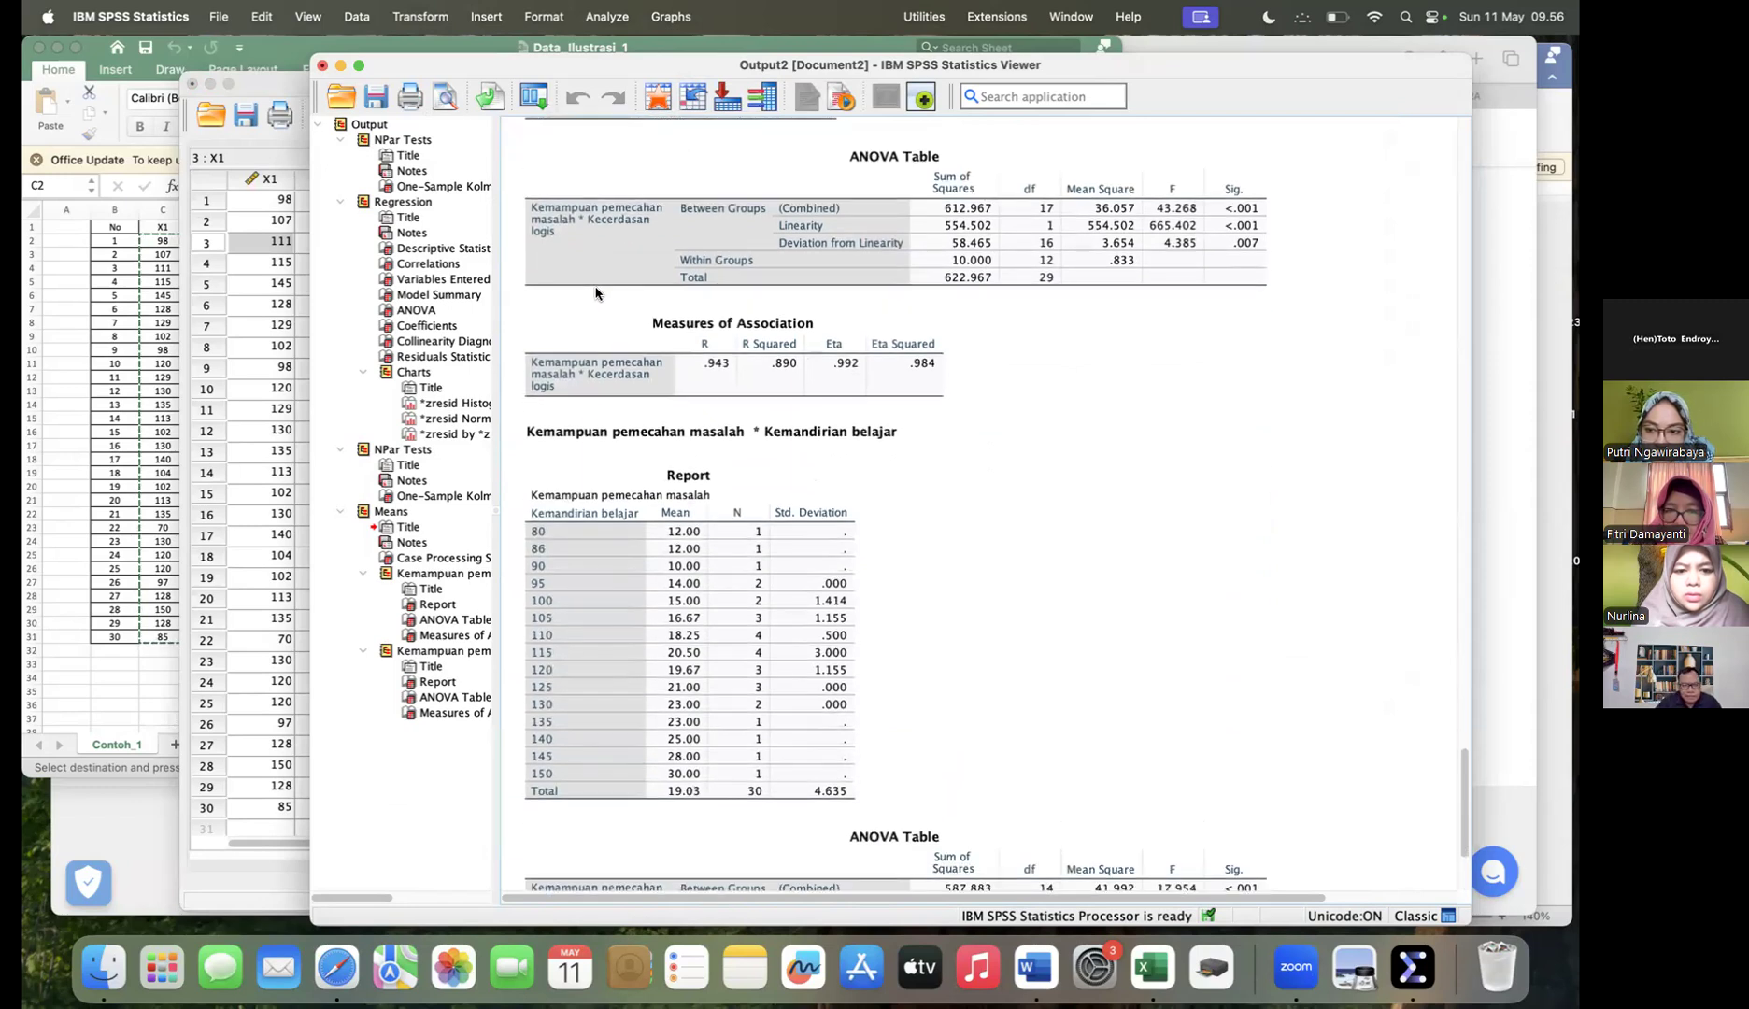
scroll(600, 710, down, 5)
click(561, 673)
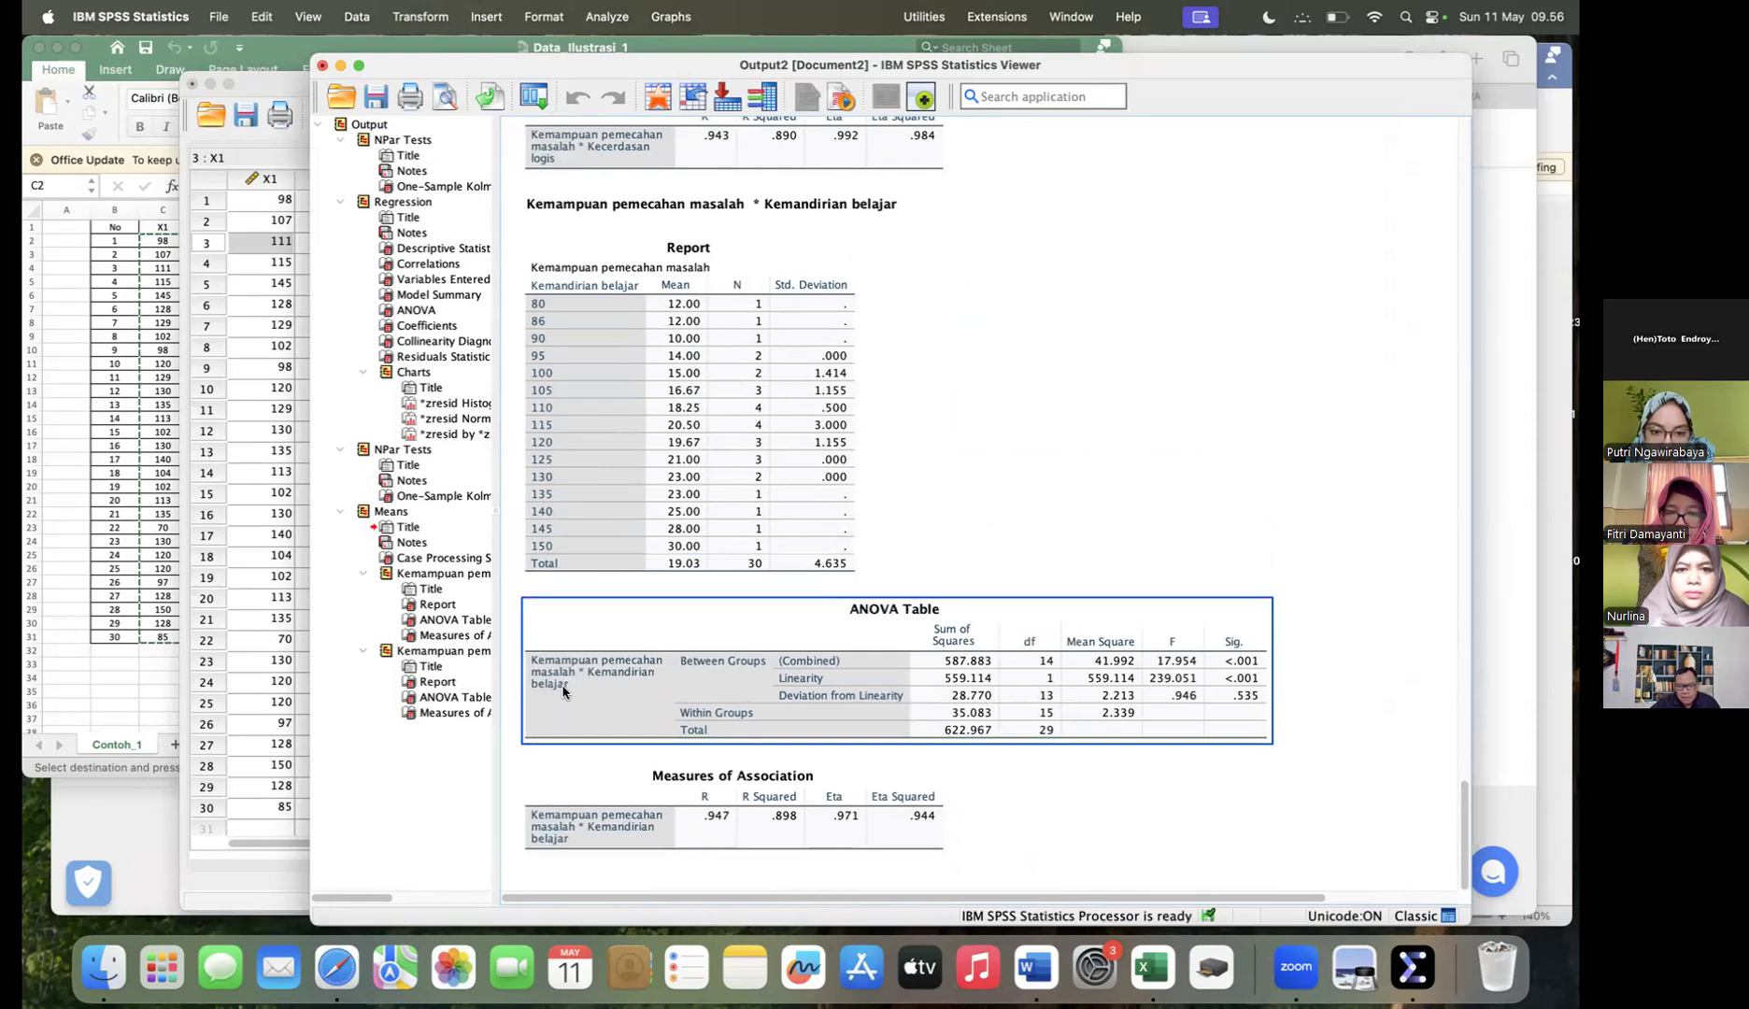
Step: Compare the Deviation from Linearity significance in the ANOVA tables for Kecerdasan logis and Kemandirian belajar
click(1006, 435)
scroll(1005, 439, up, 5)
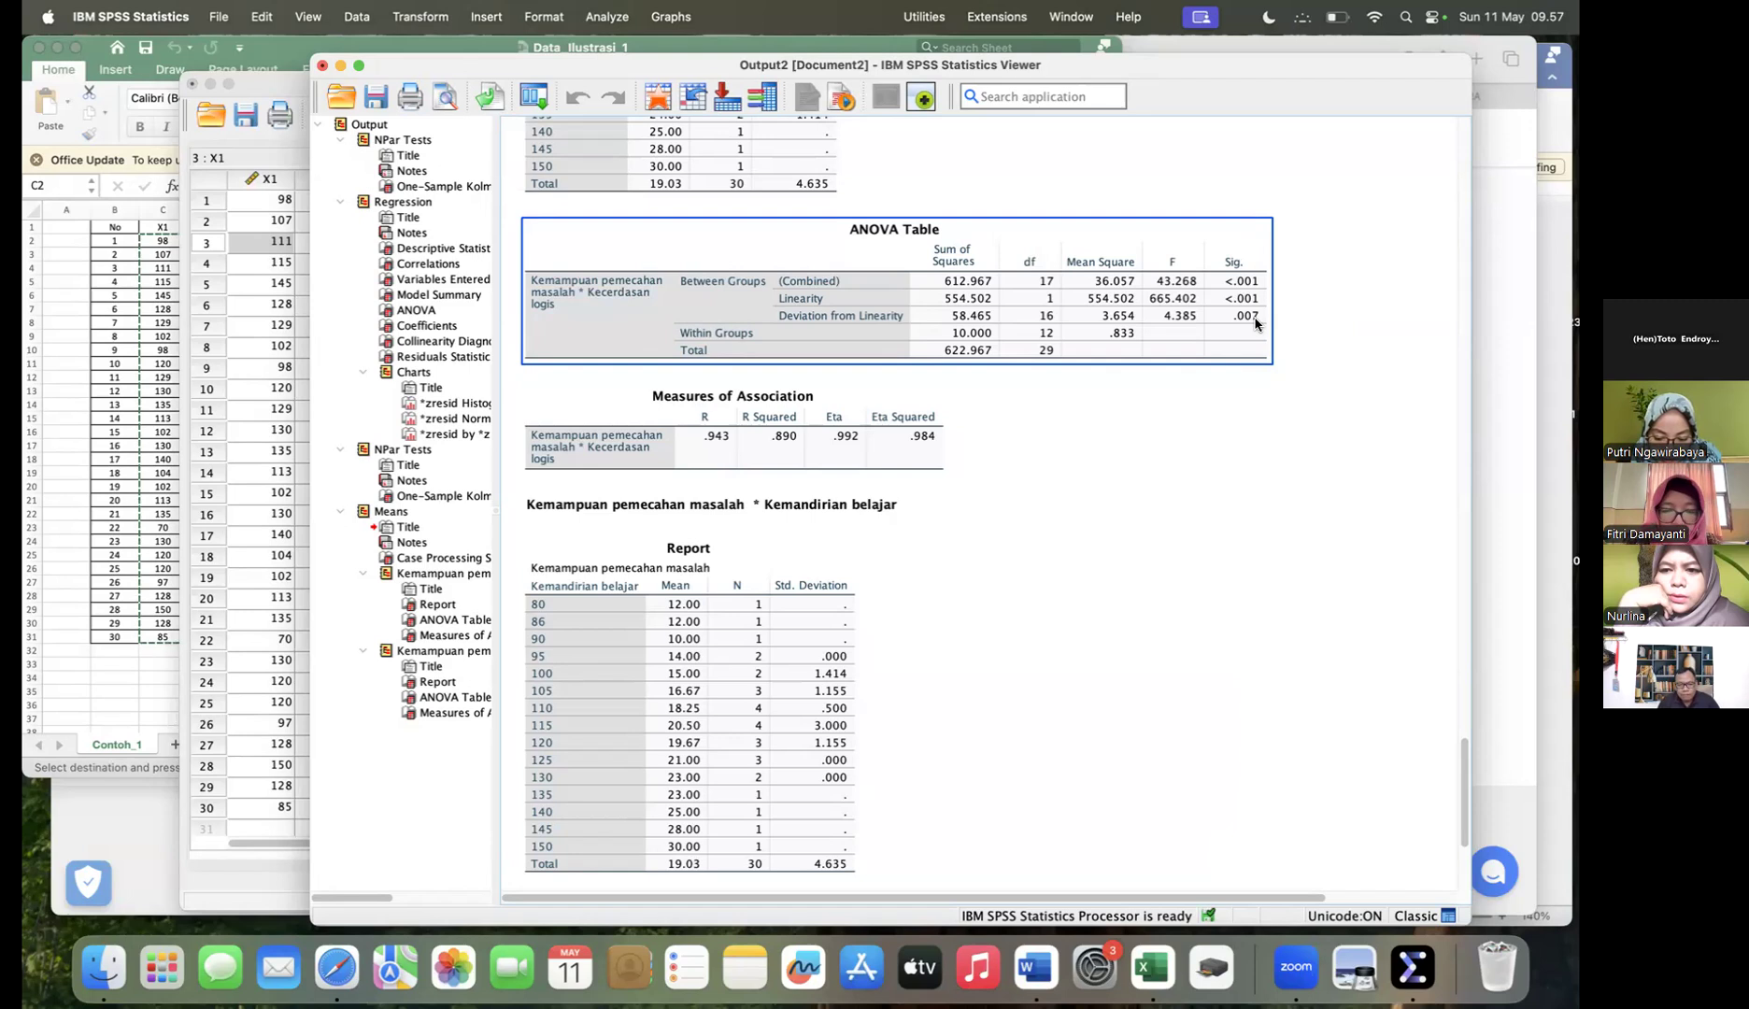
scroll(1256, 324, down, 5)
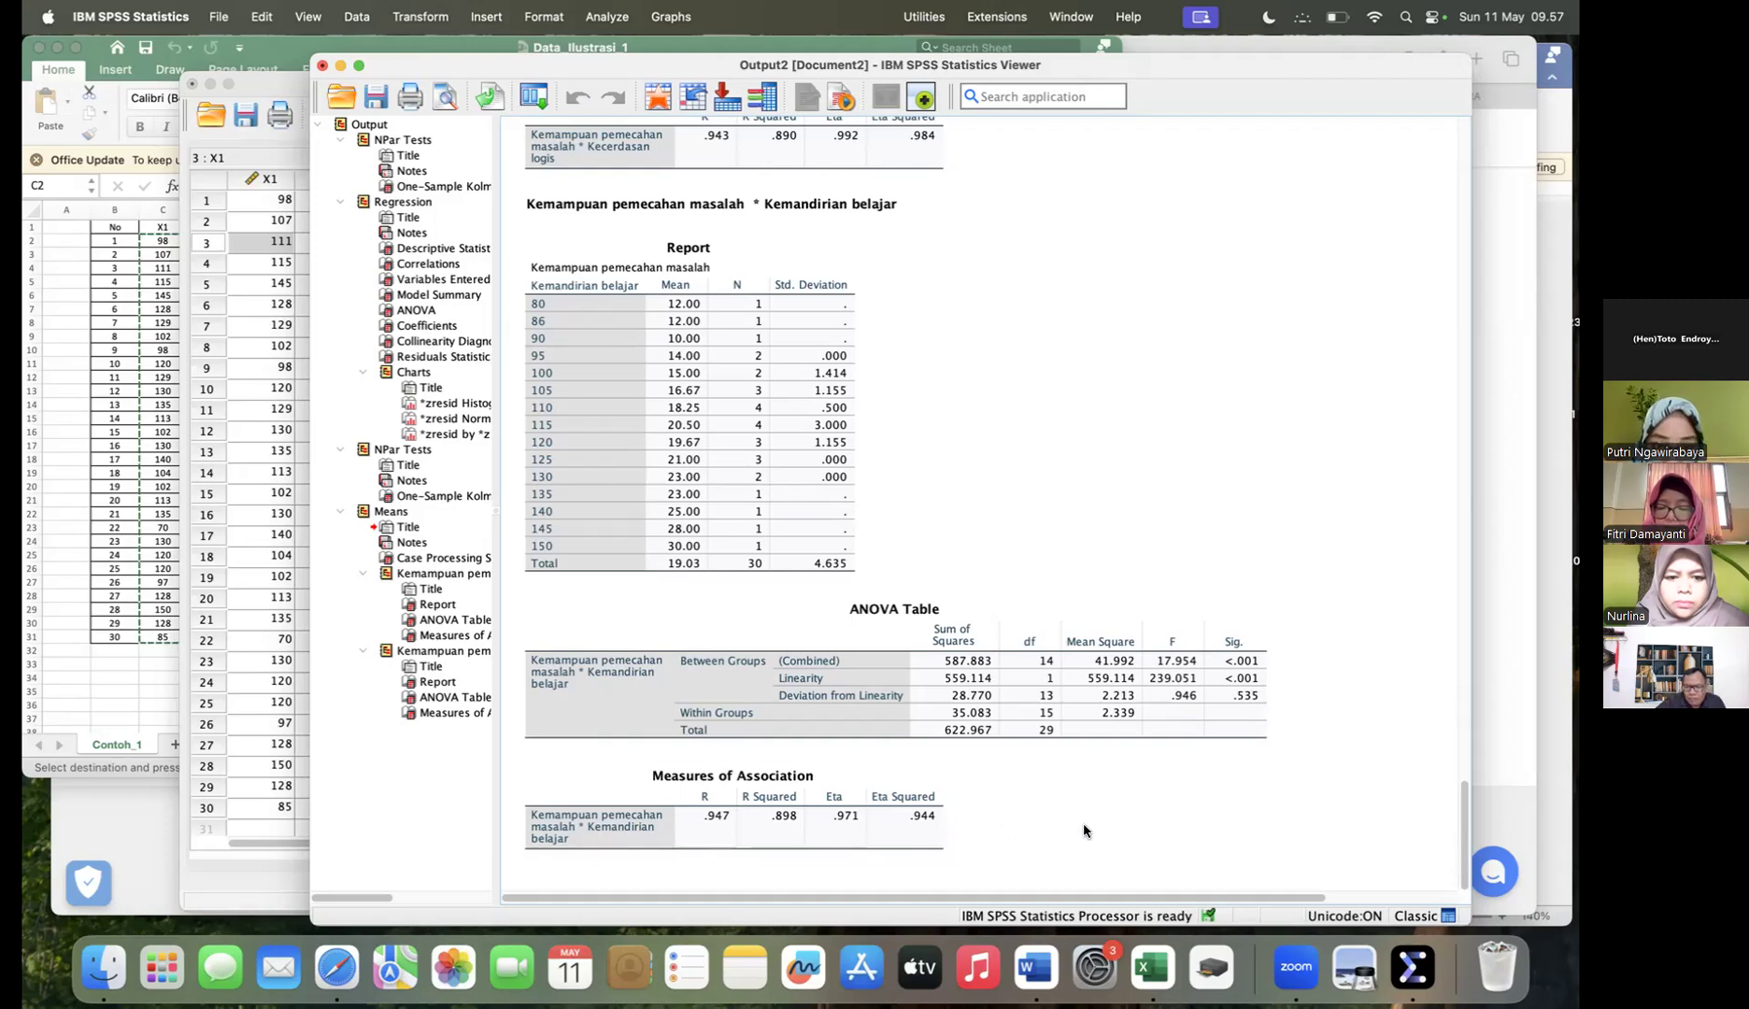
click(1268, 693)
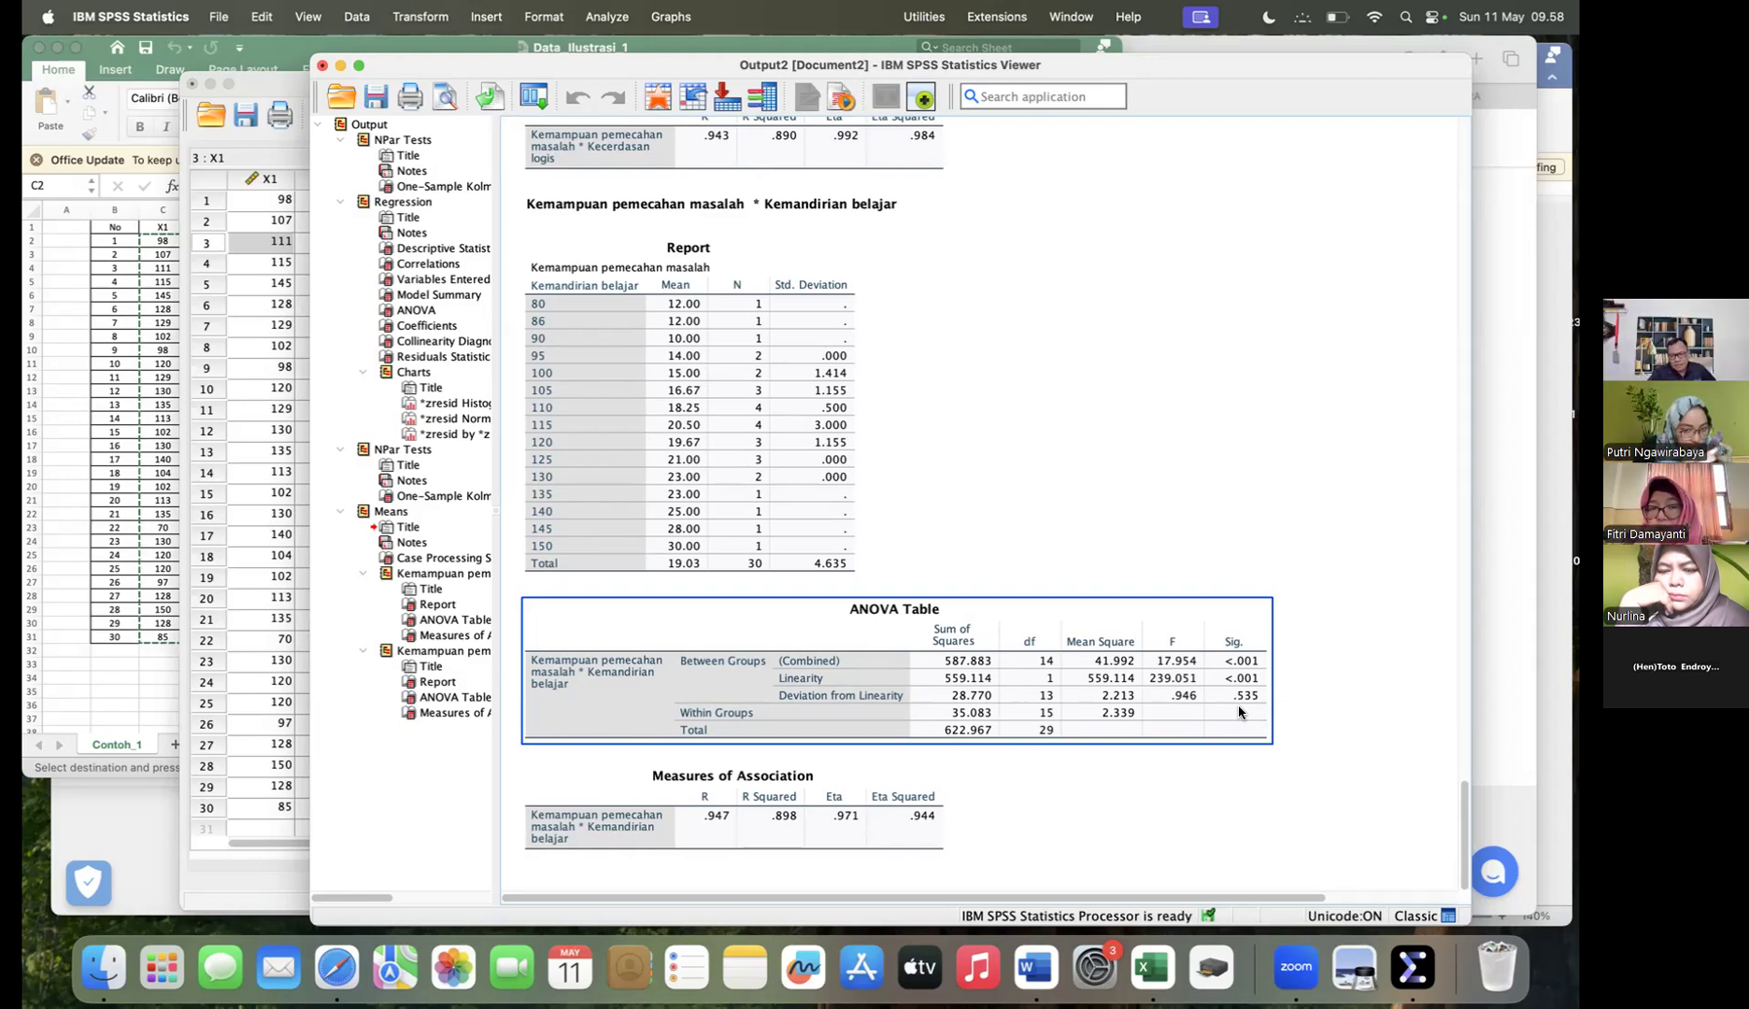
scroll(1238, 707, up, 4)
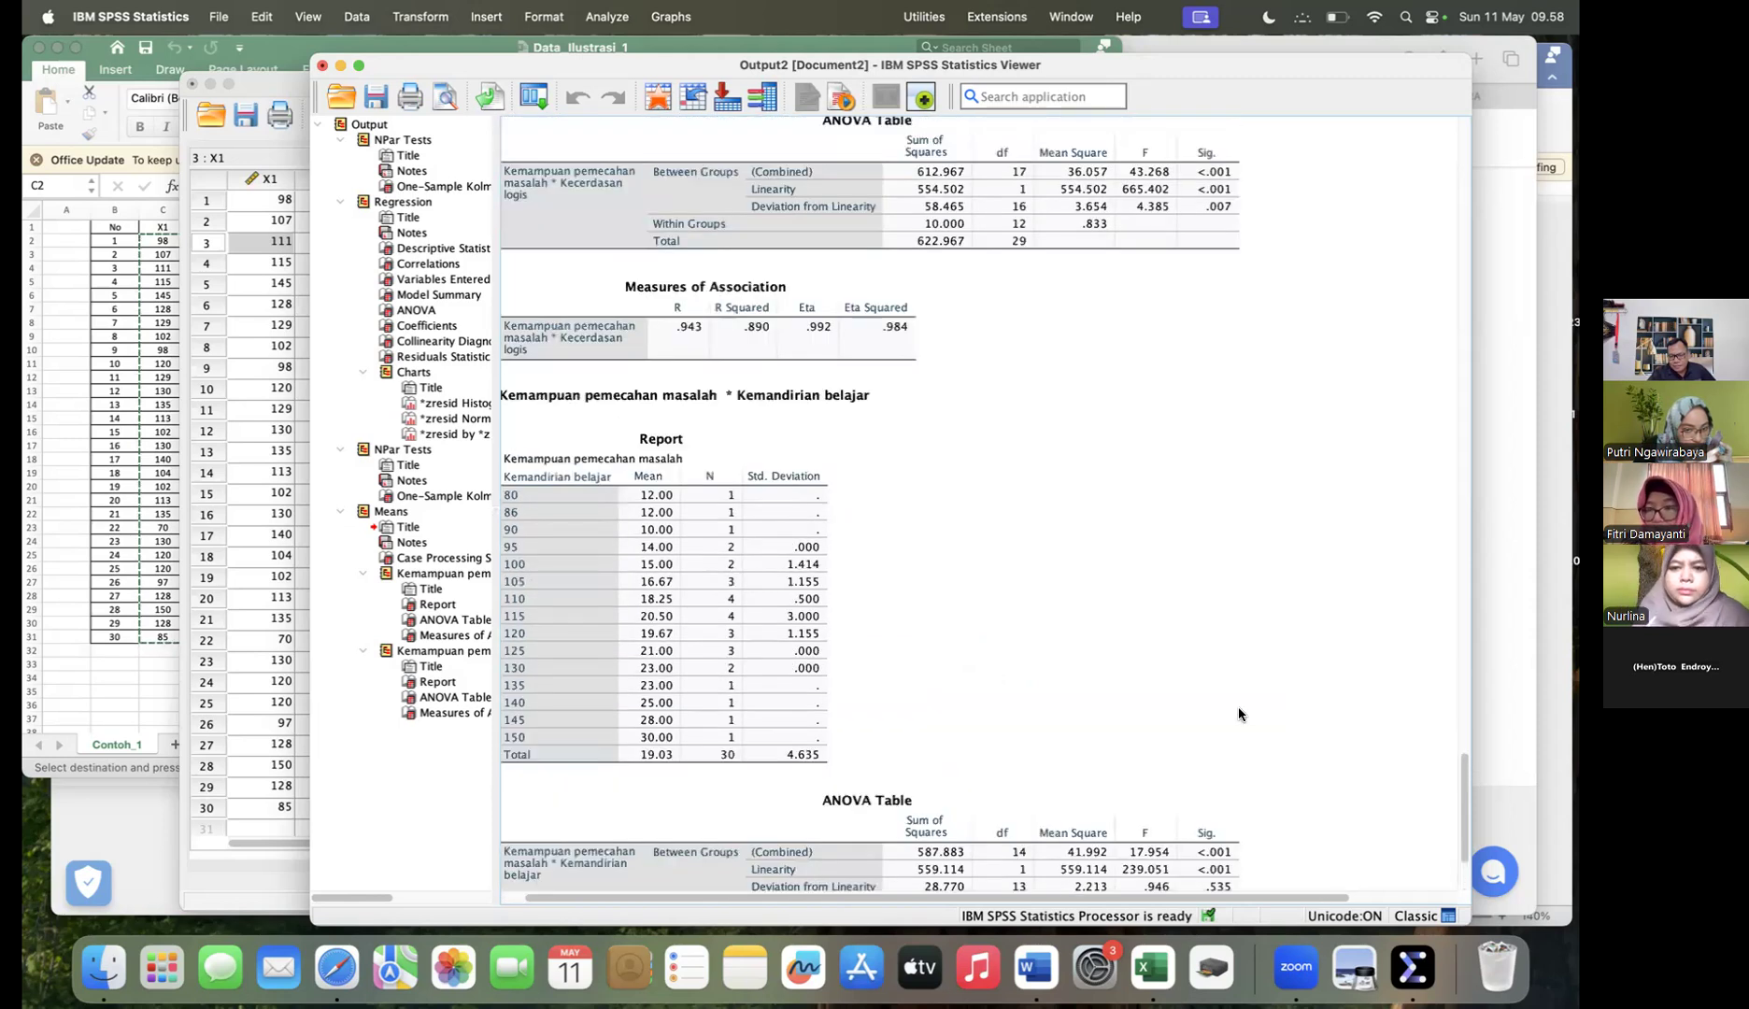
scroll(1238, 706, down, 1)
scroll(1238, 706, left, 1)
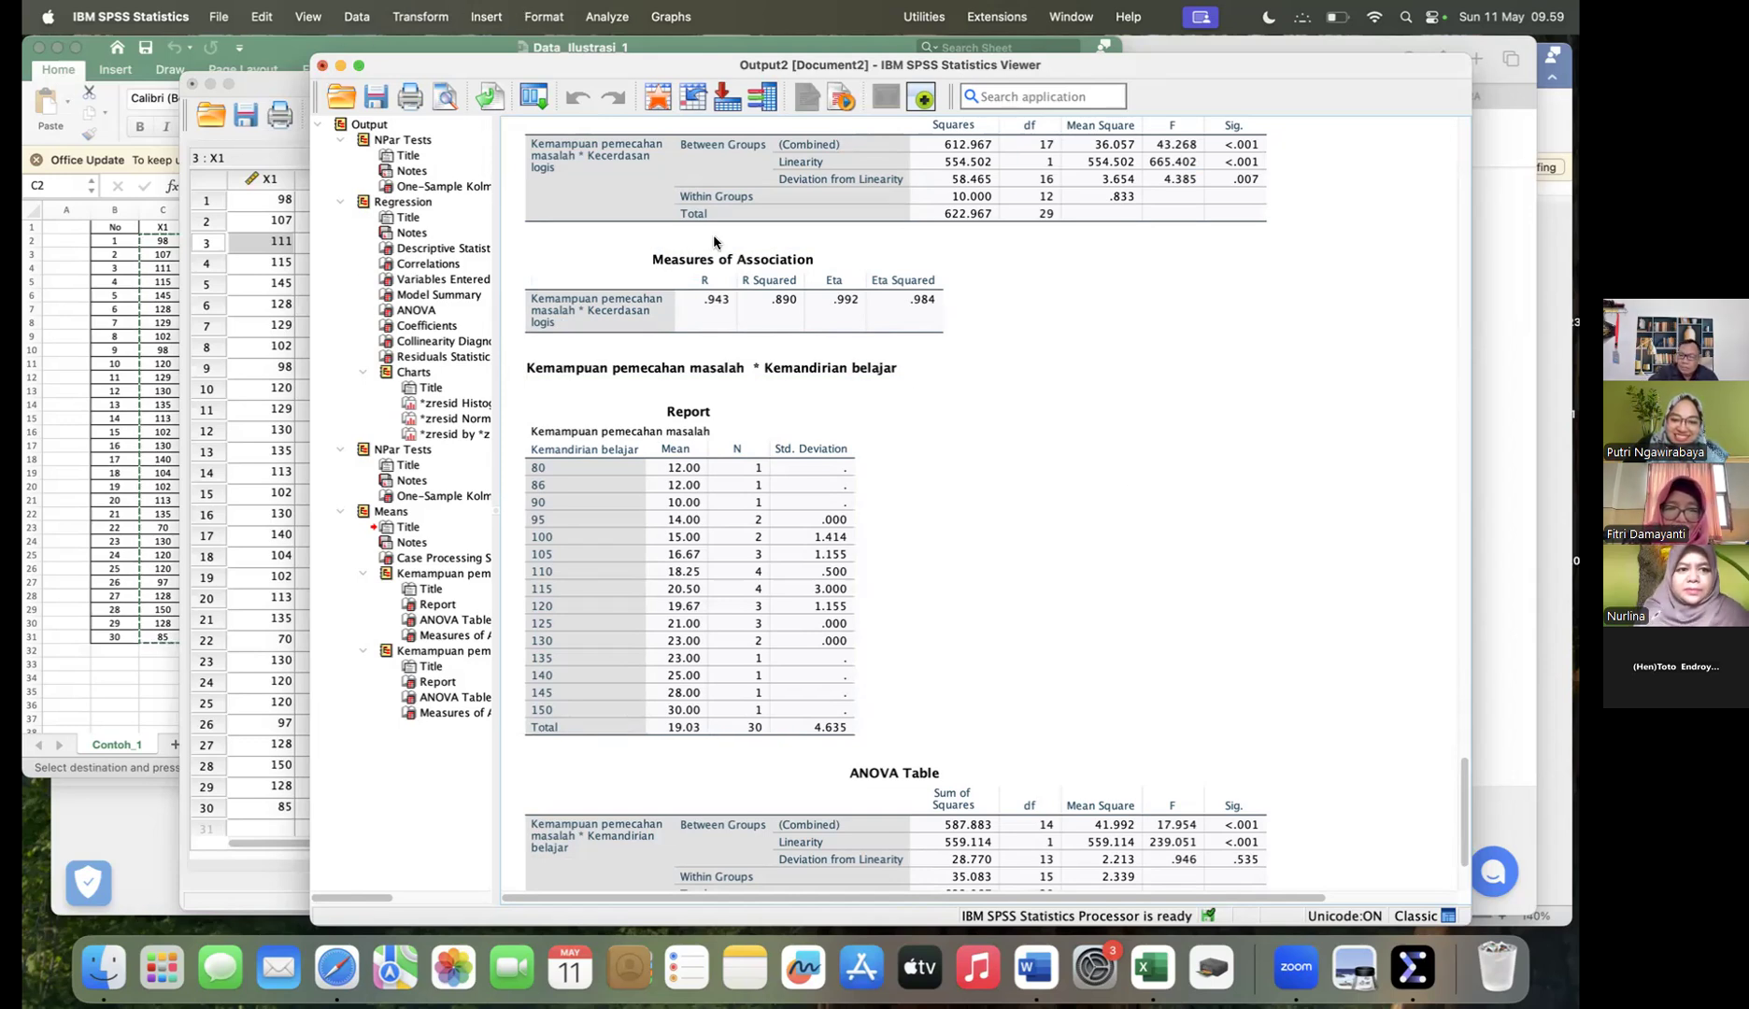
key(super+w)
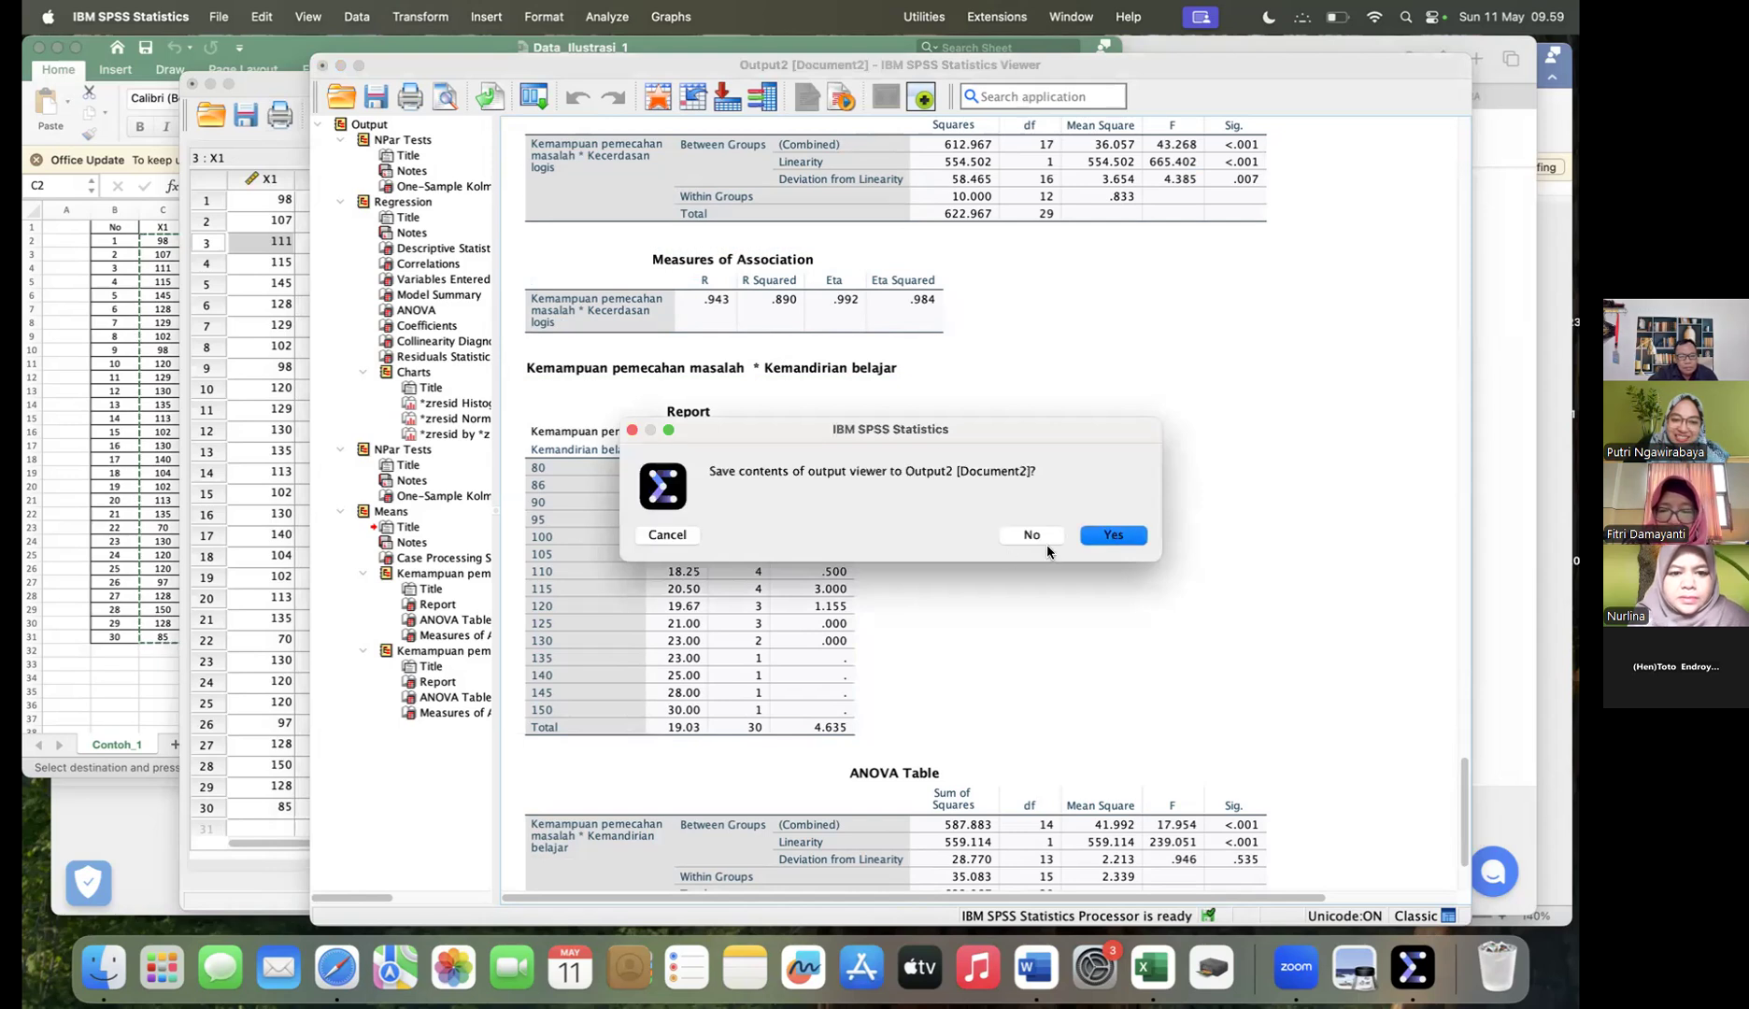
click(1133, 534)
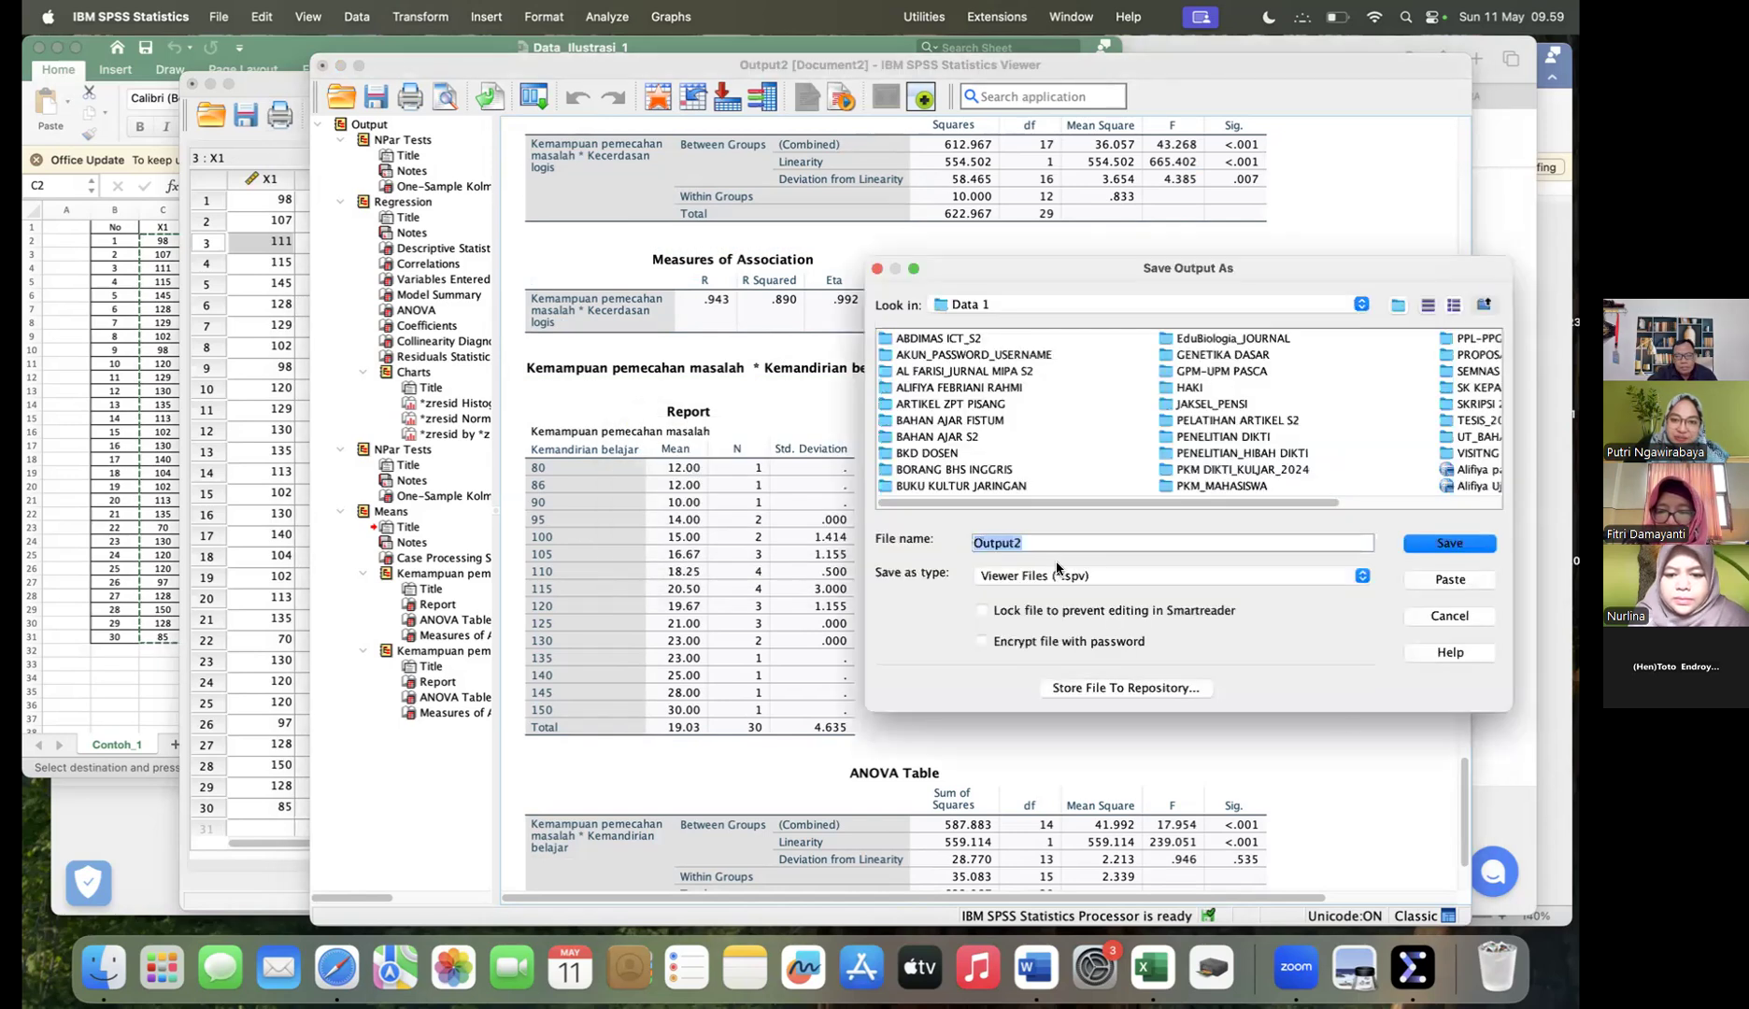
click(1448, 617)
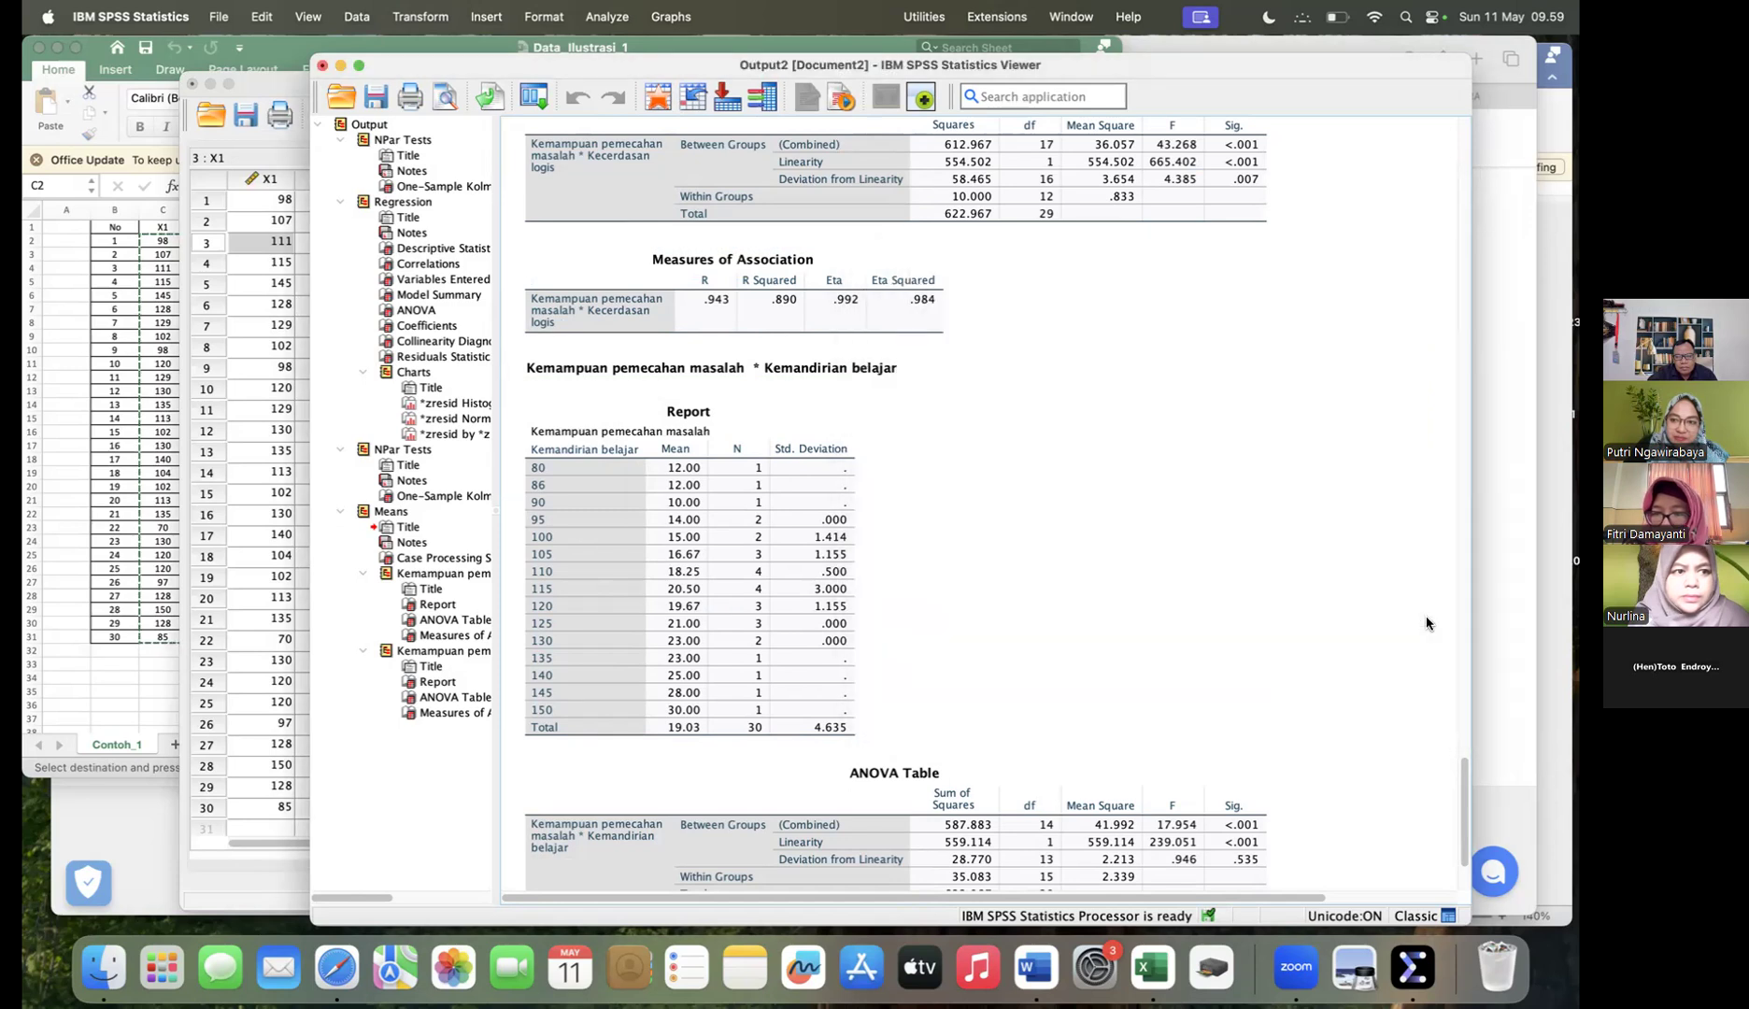
Step: Close the output viewer without saving its contents, and close the untitled data editor to exit SPSS Statistics
click(321, 66)
click(1028, 540)
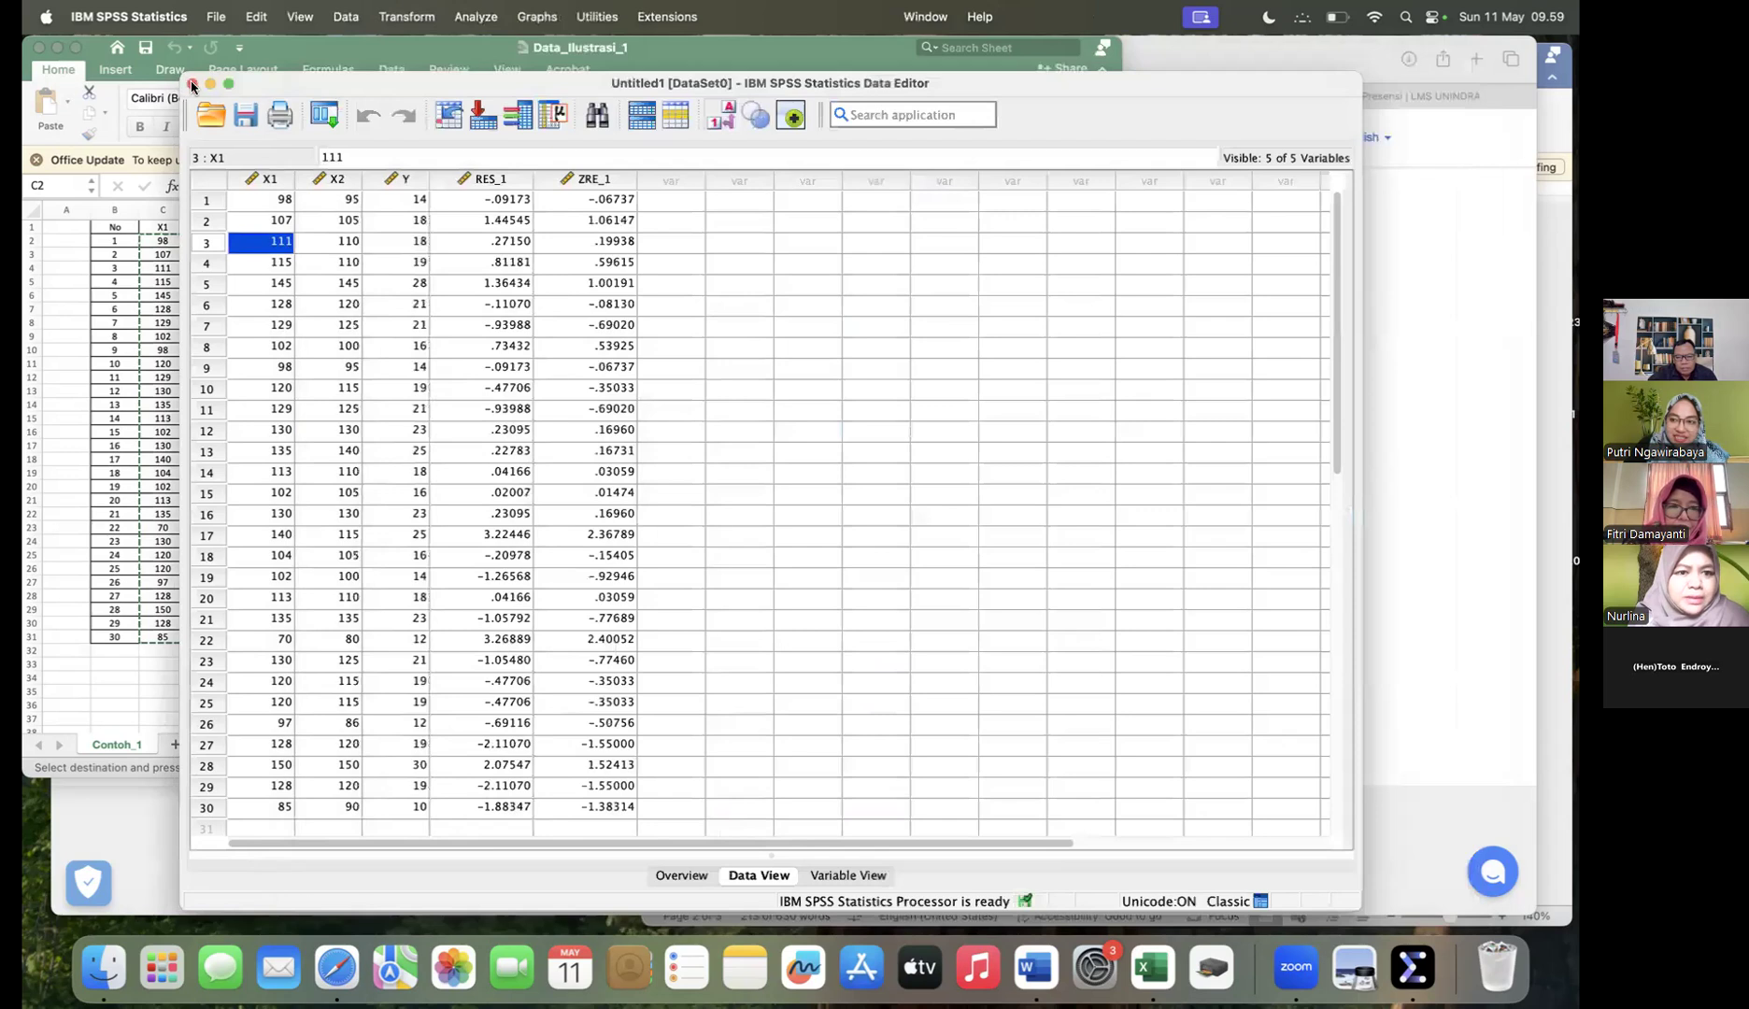
click(191, 83)
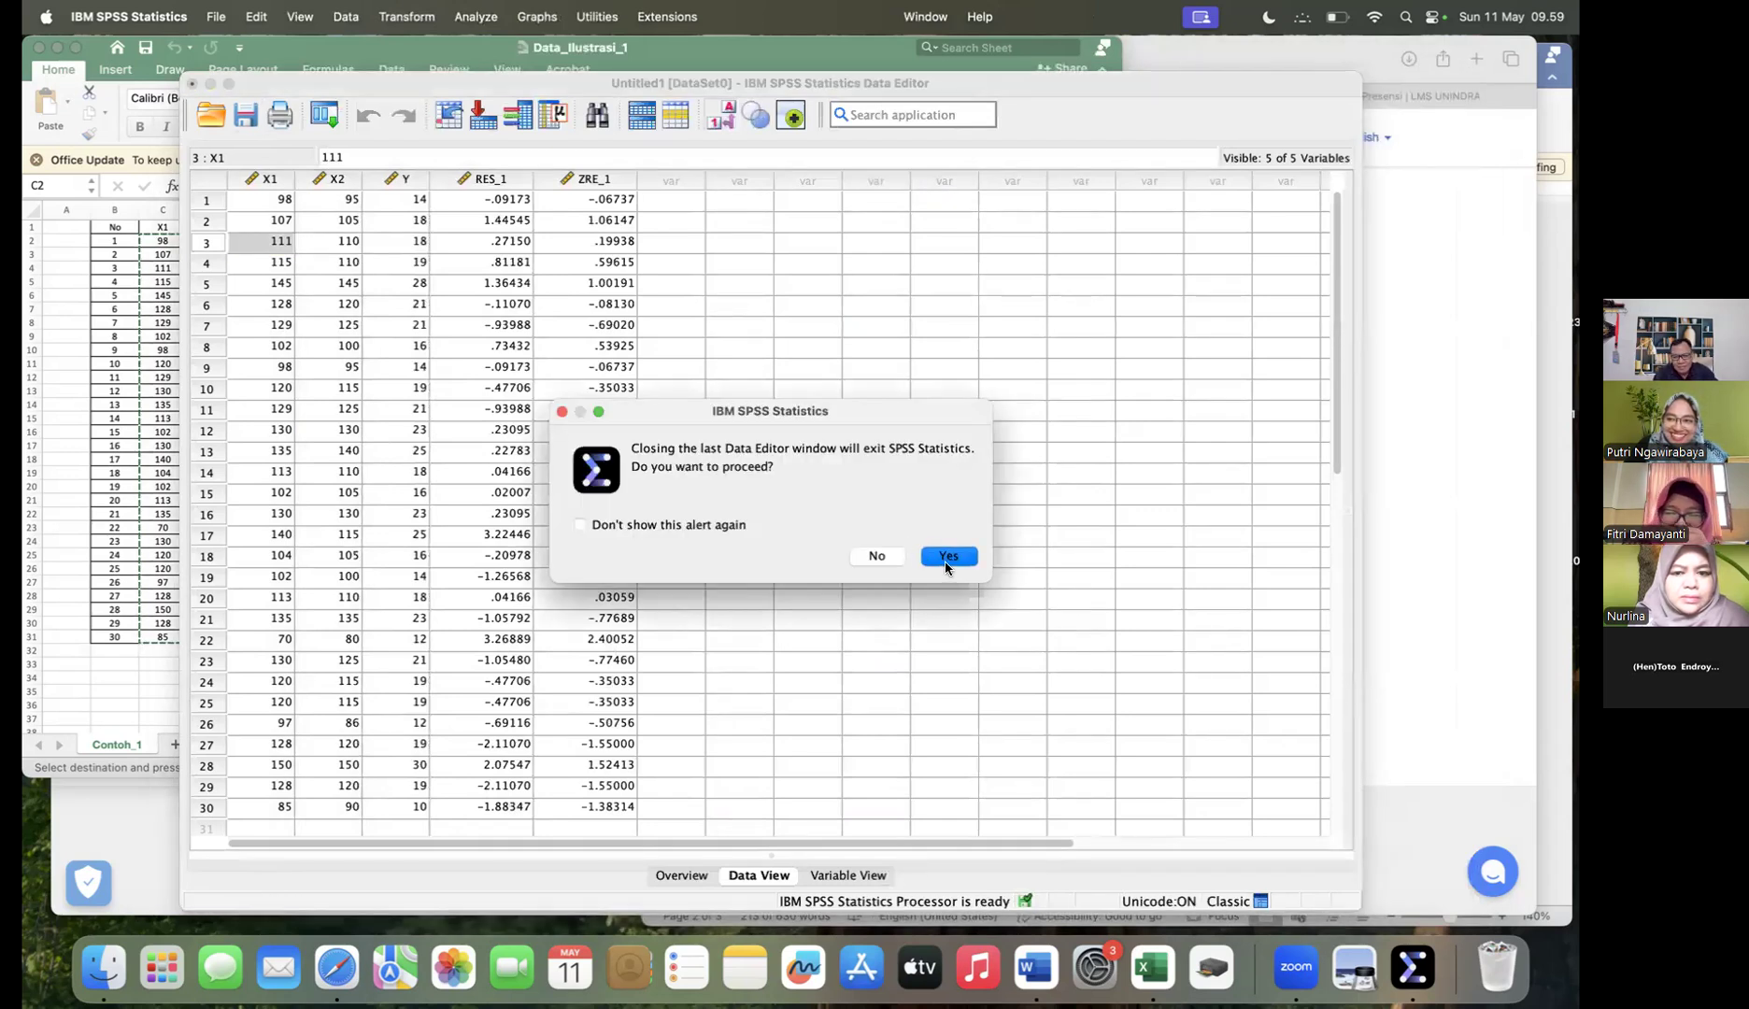
click(947, 561)
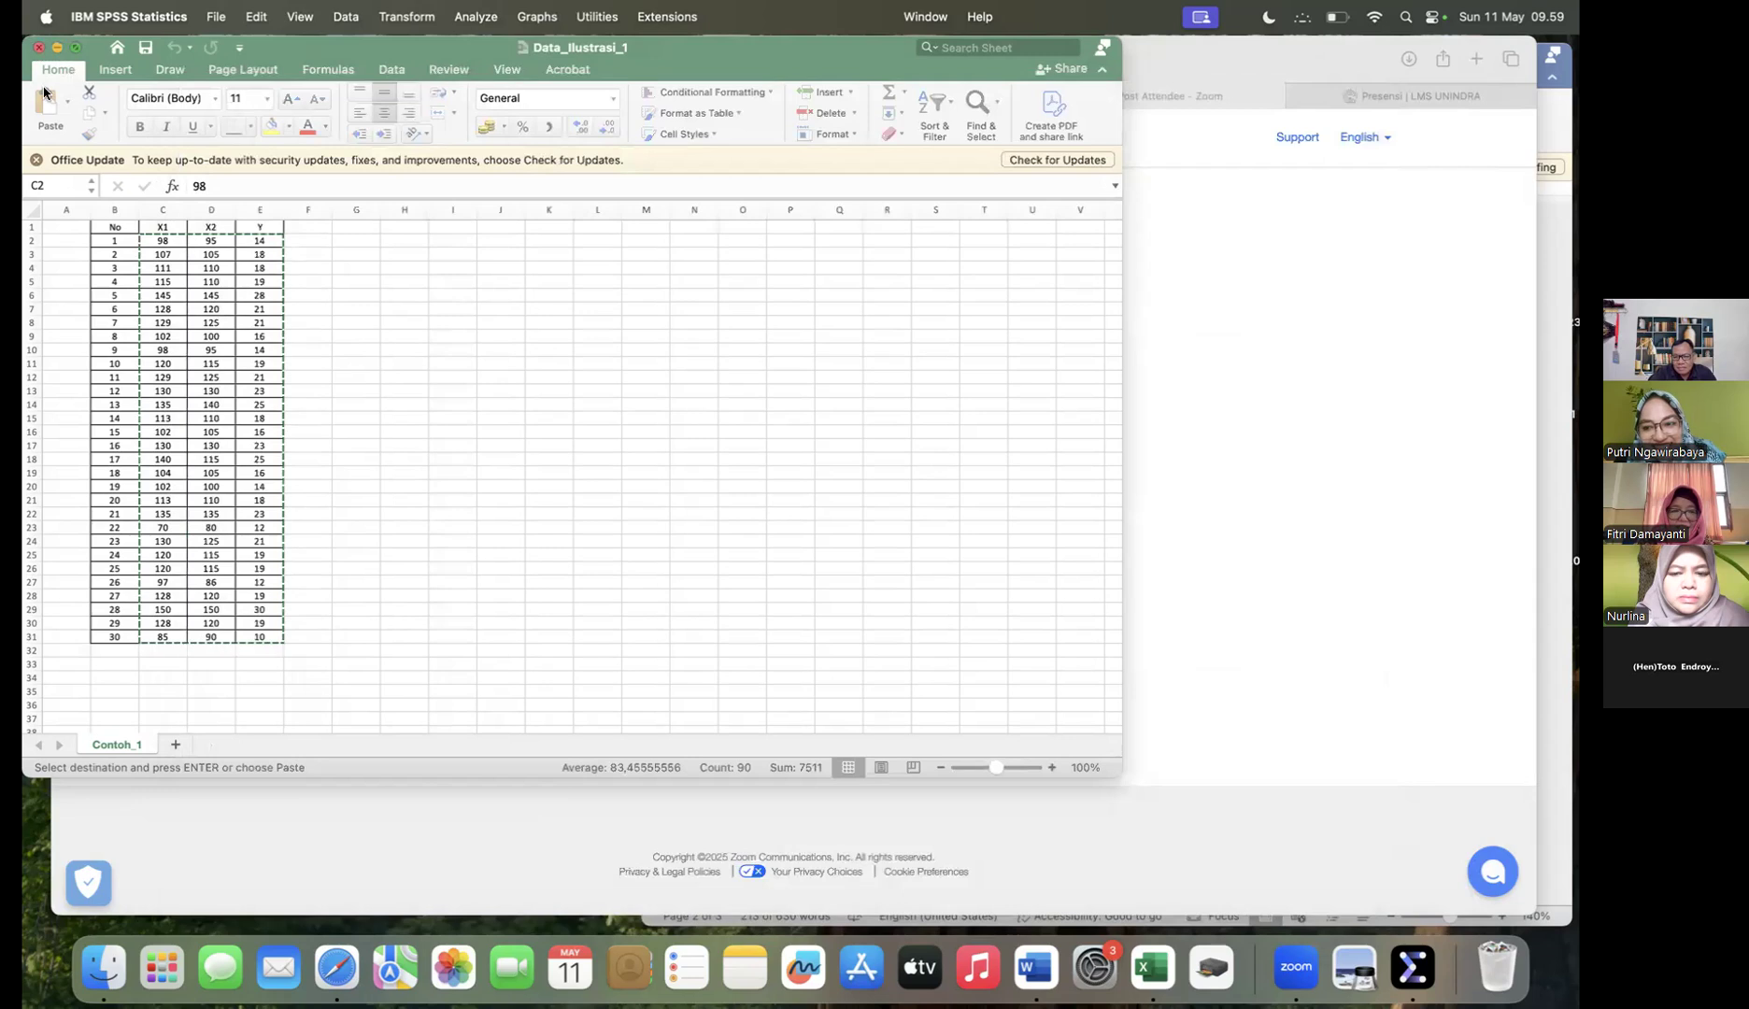
Step: Relaunch SPSS Statistics
click(1300, 977)
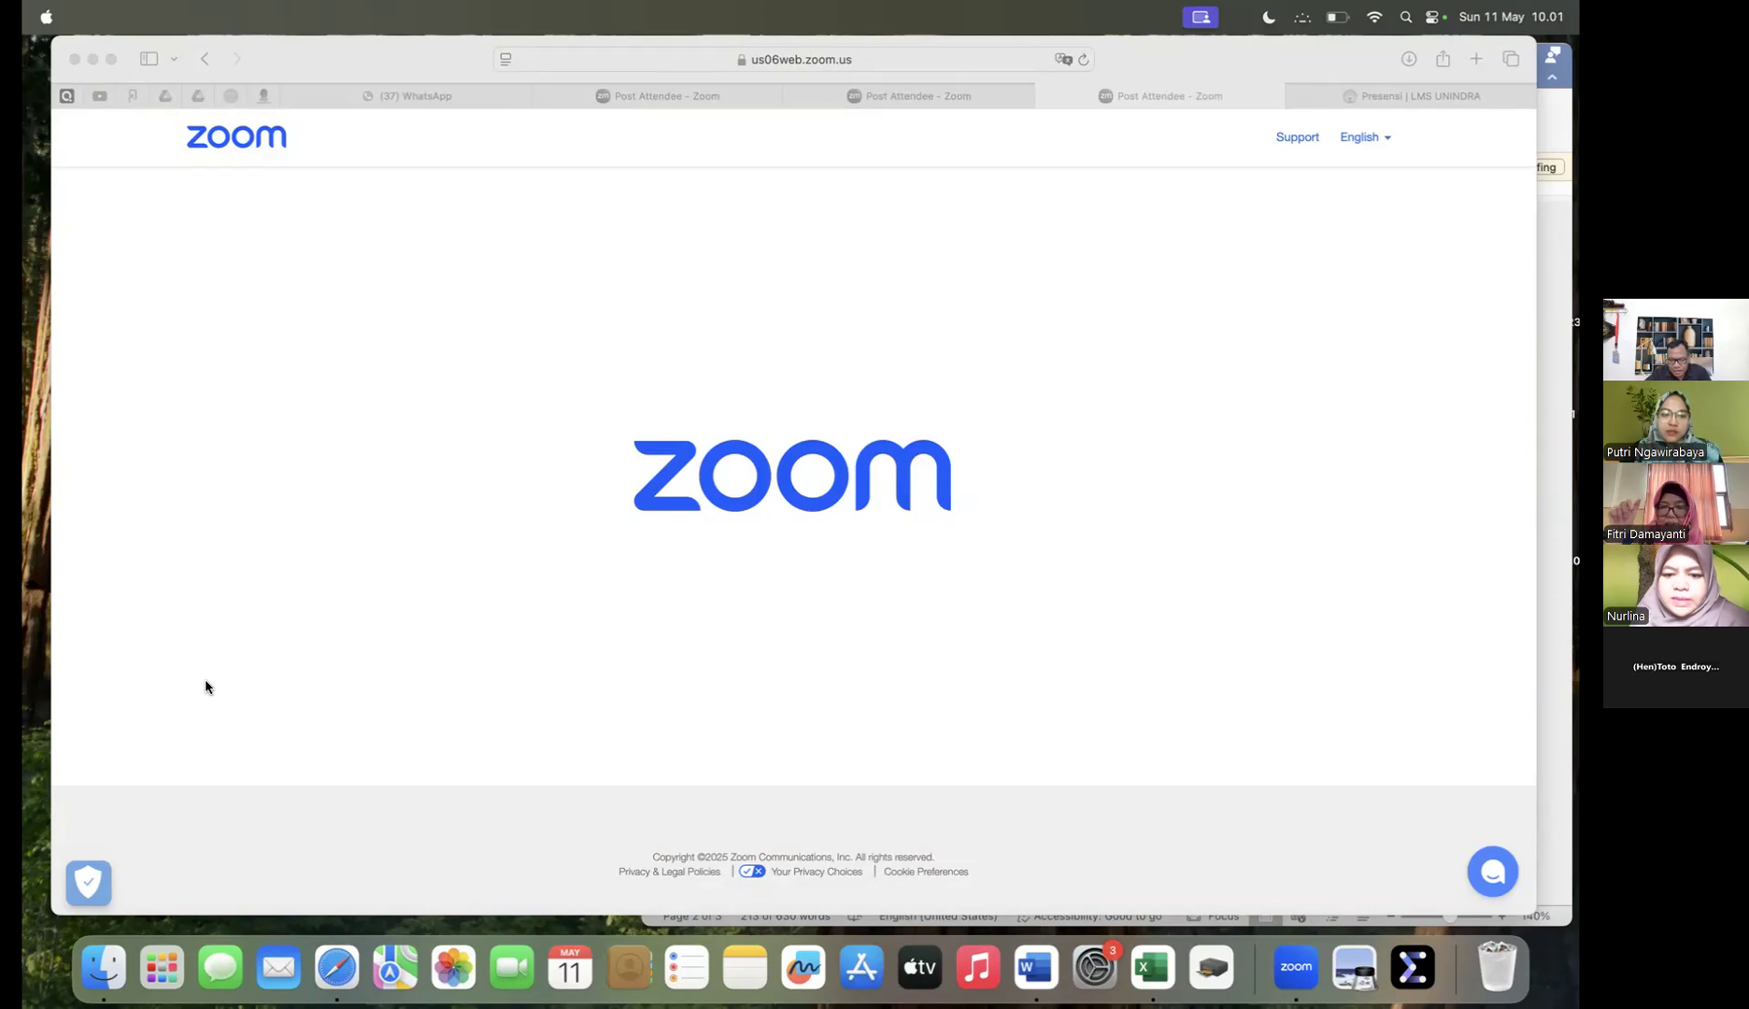
click(232, 724)
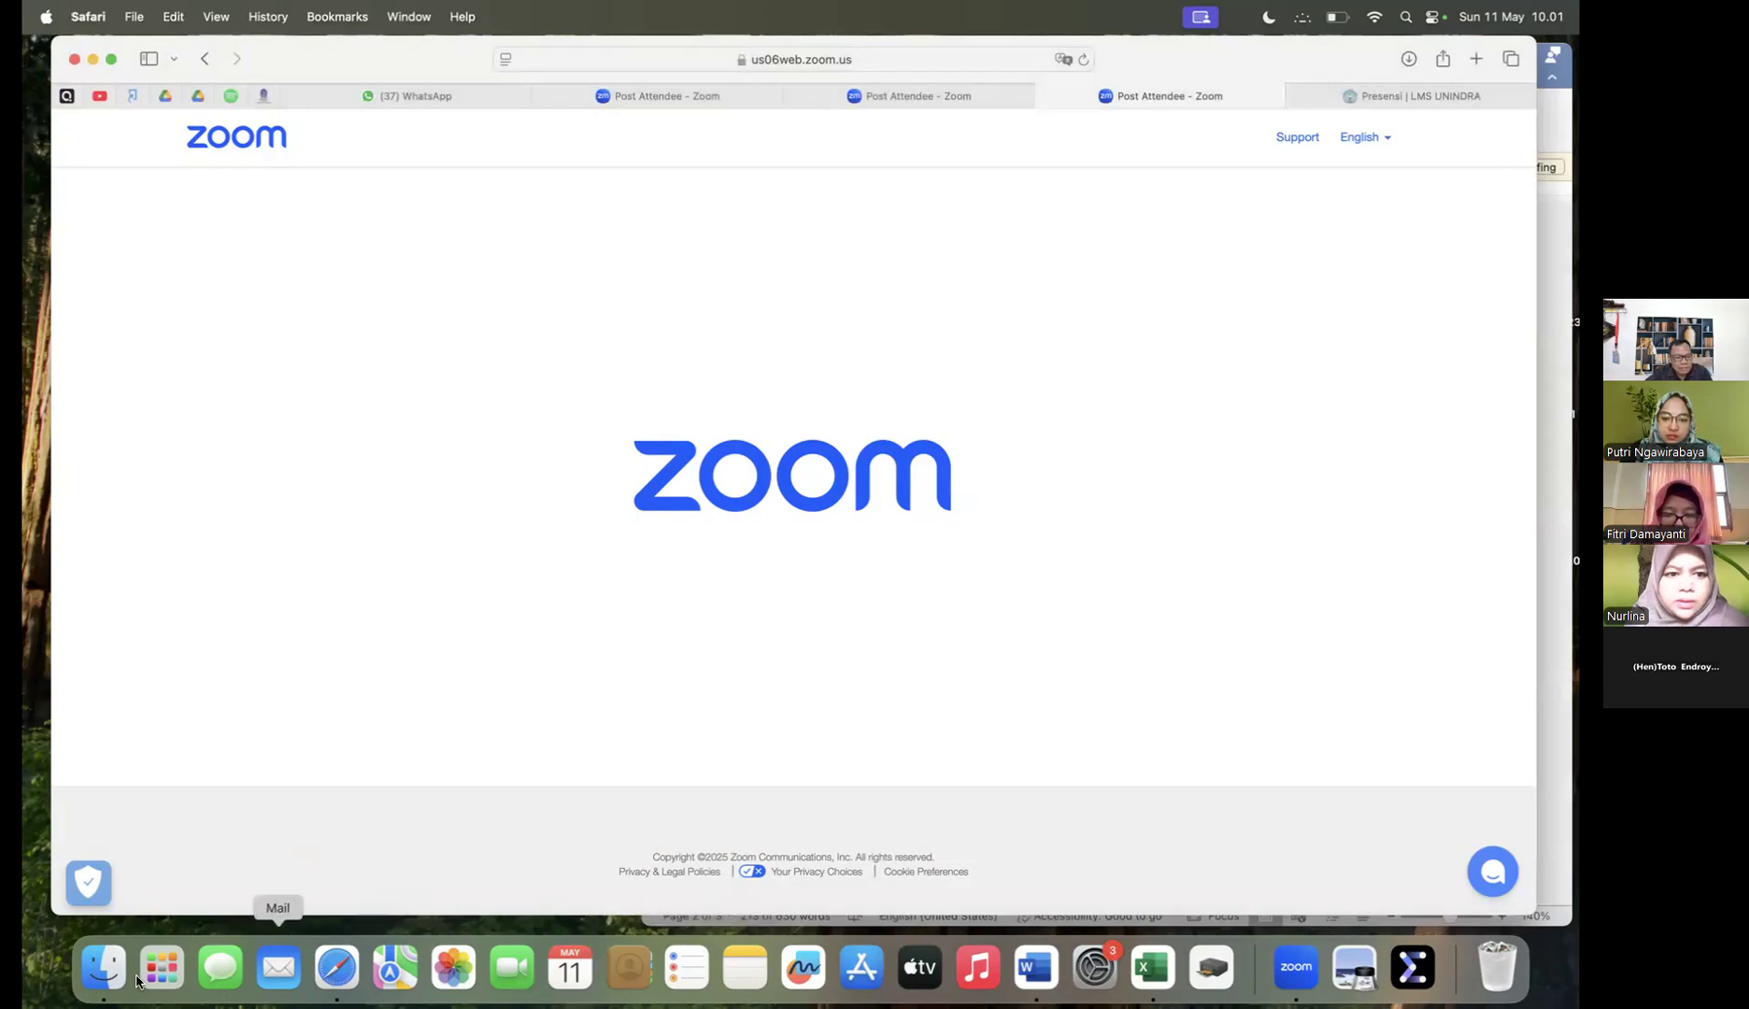
click(1386, 979)
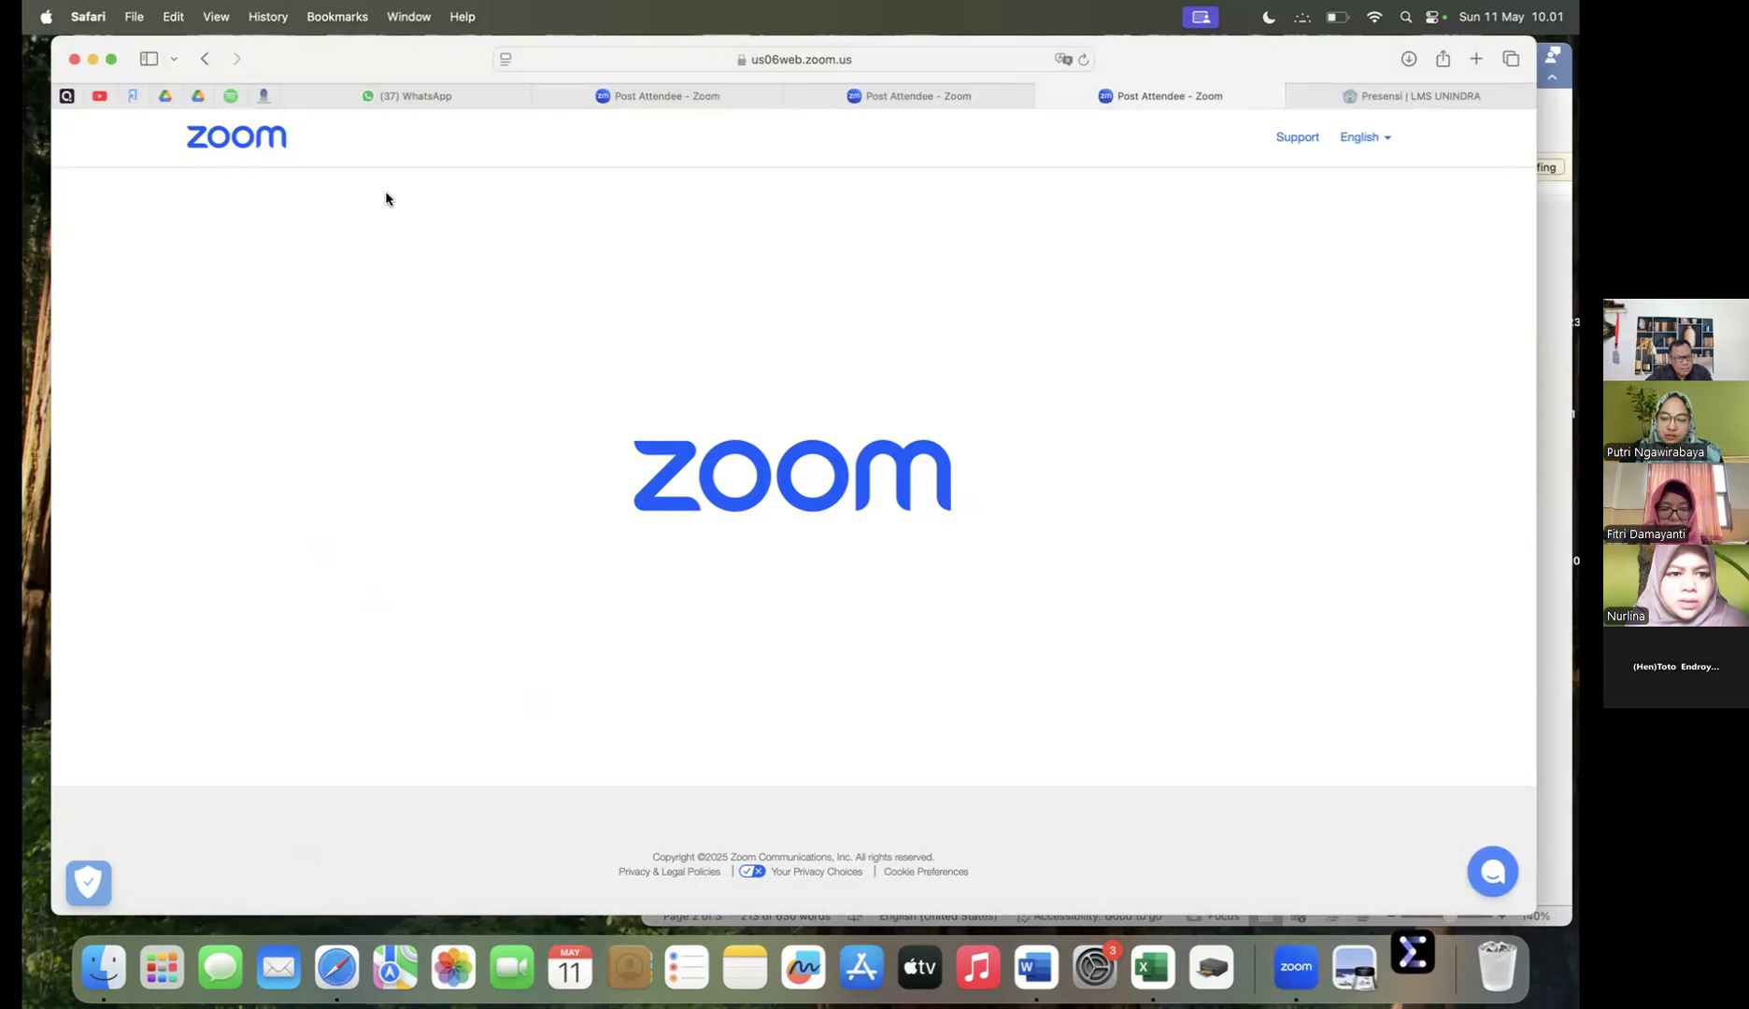
key(ctrl+Up)
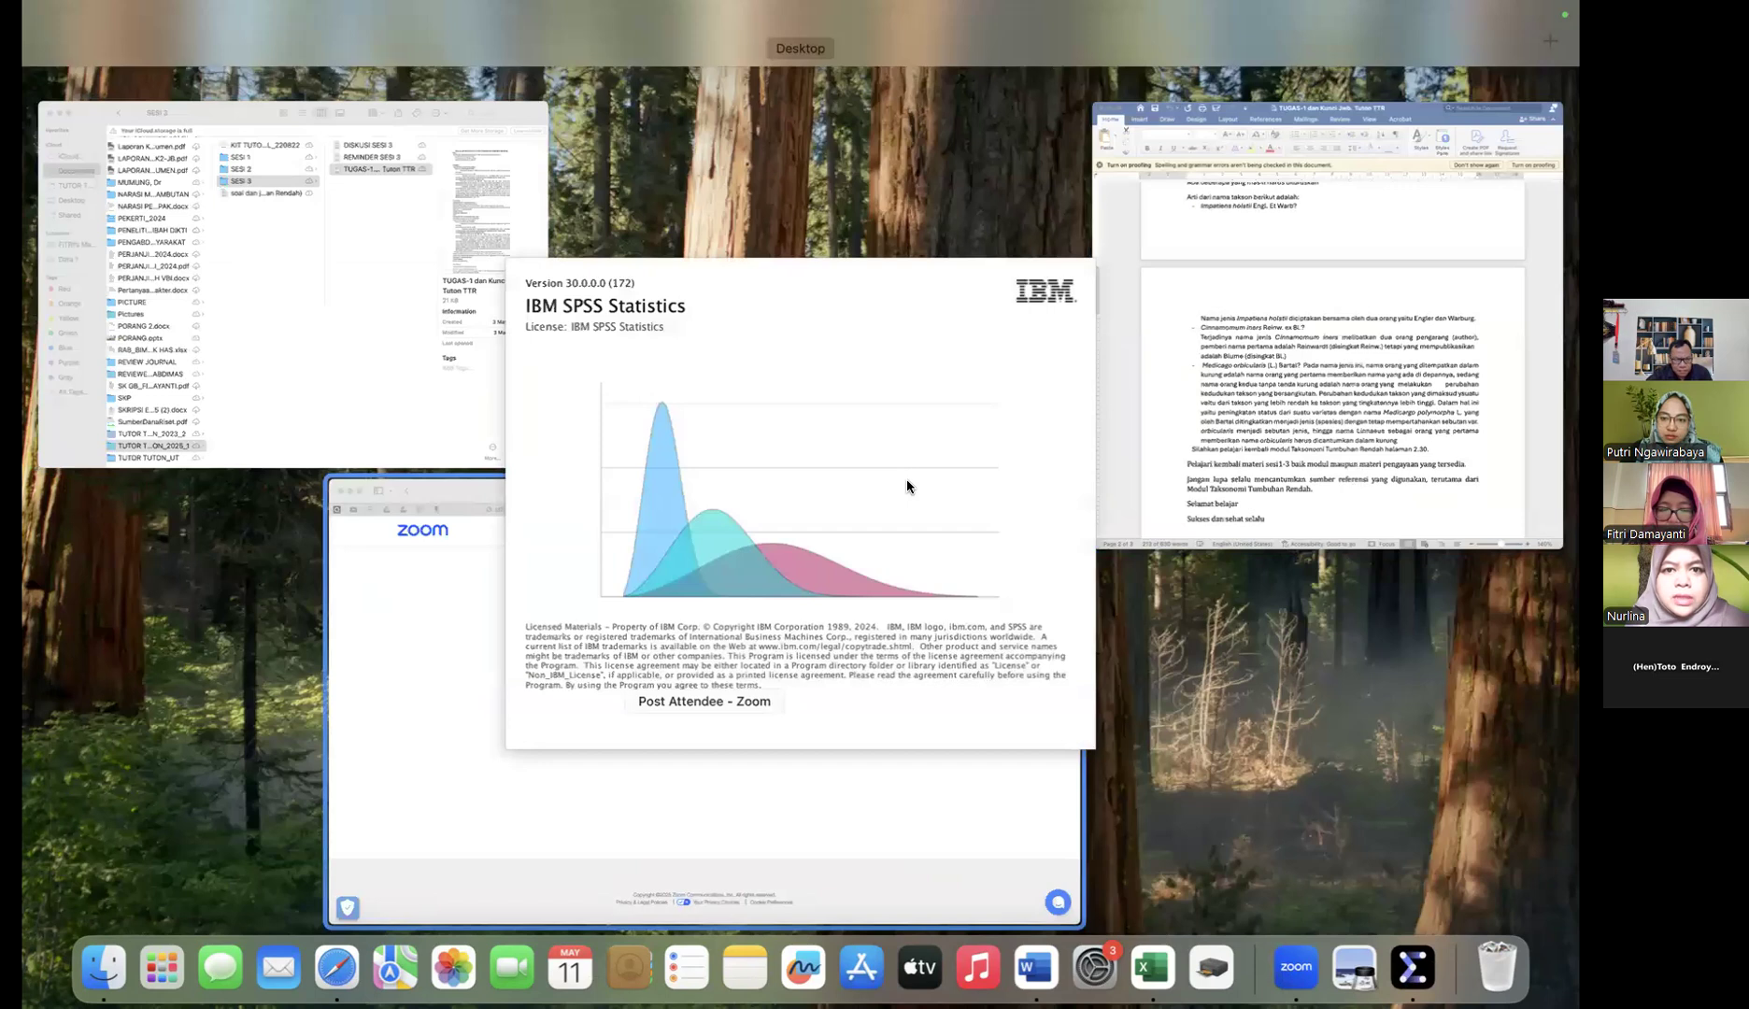
Step: Open Eksperimen 2 variabel bebas.sav from the Documents folder in Finder and review its variable definitions
click(106, 973)
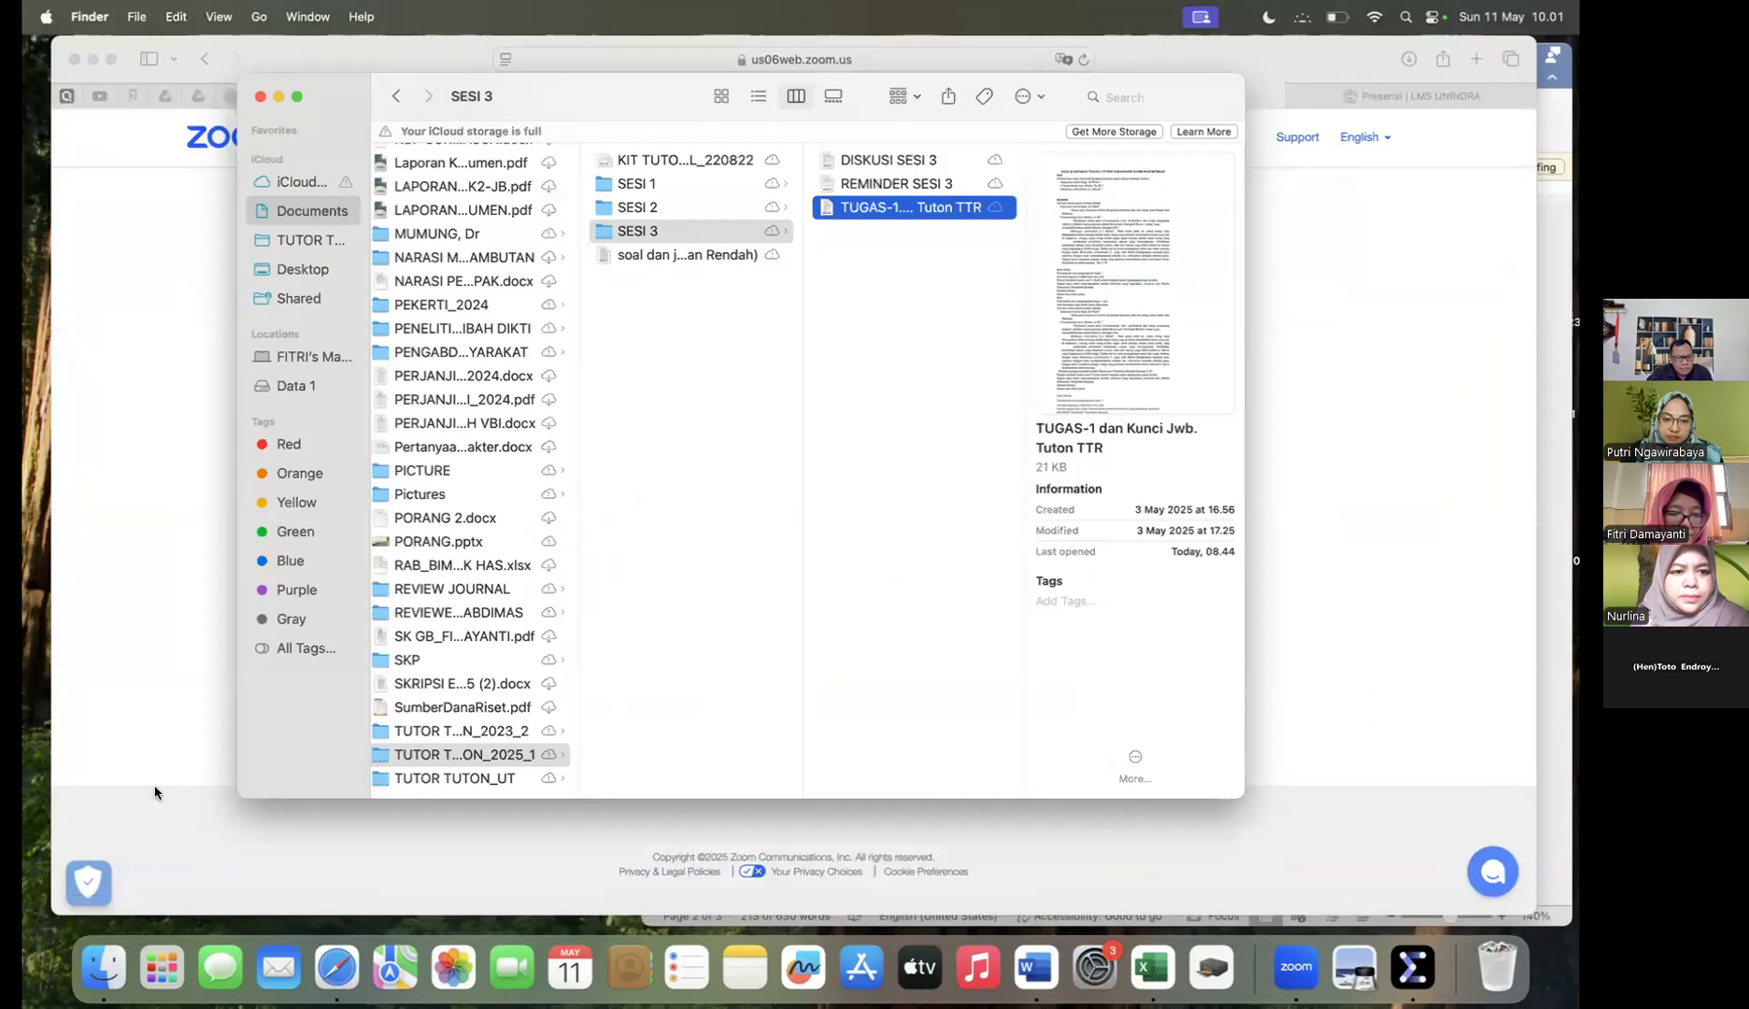
click(156, 792)
click(105, 972)
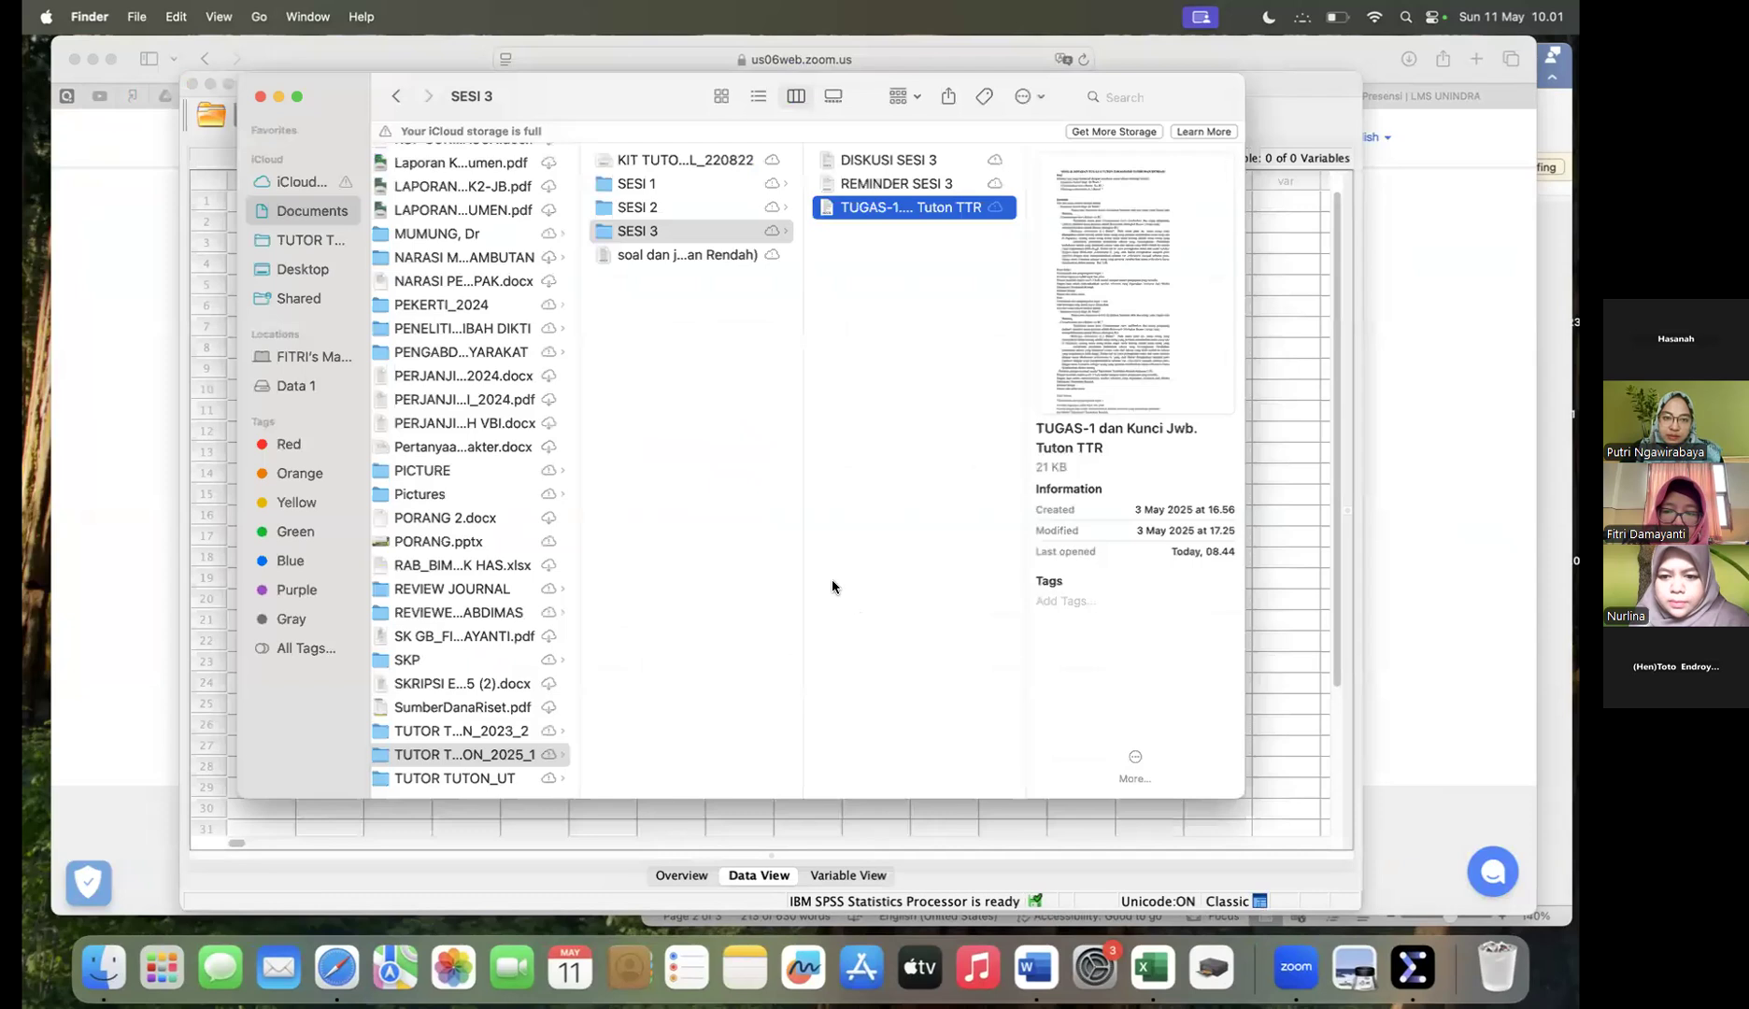
click(949, 558)
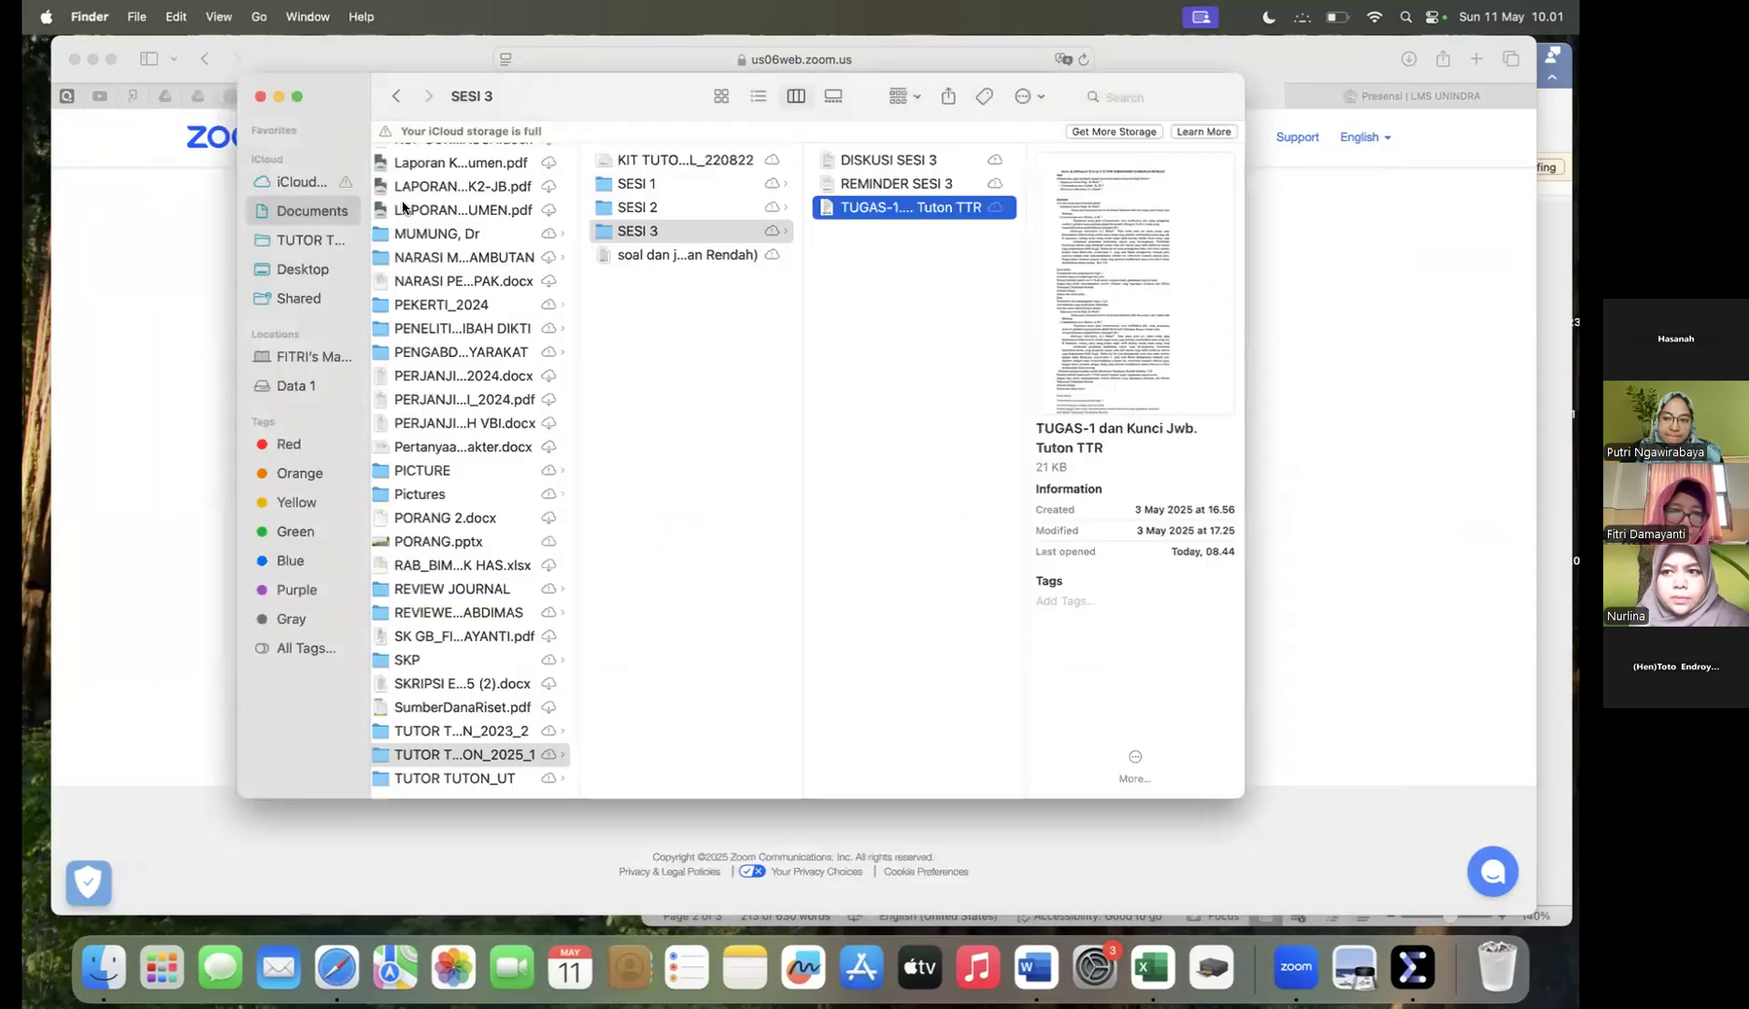
scroll(402, 207, up, 10)
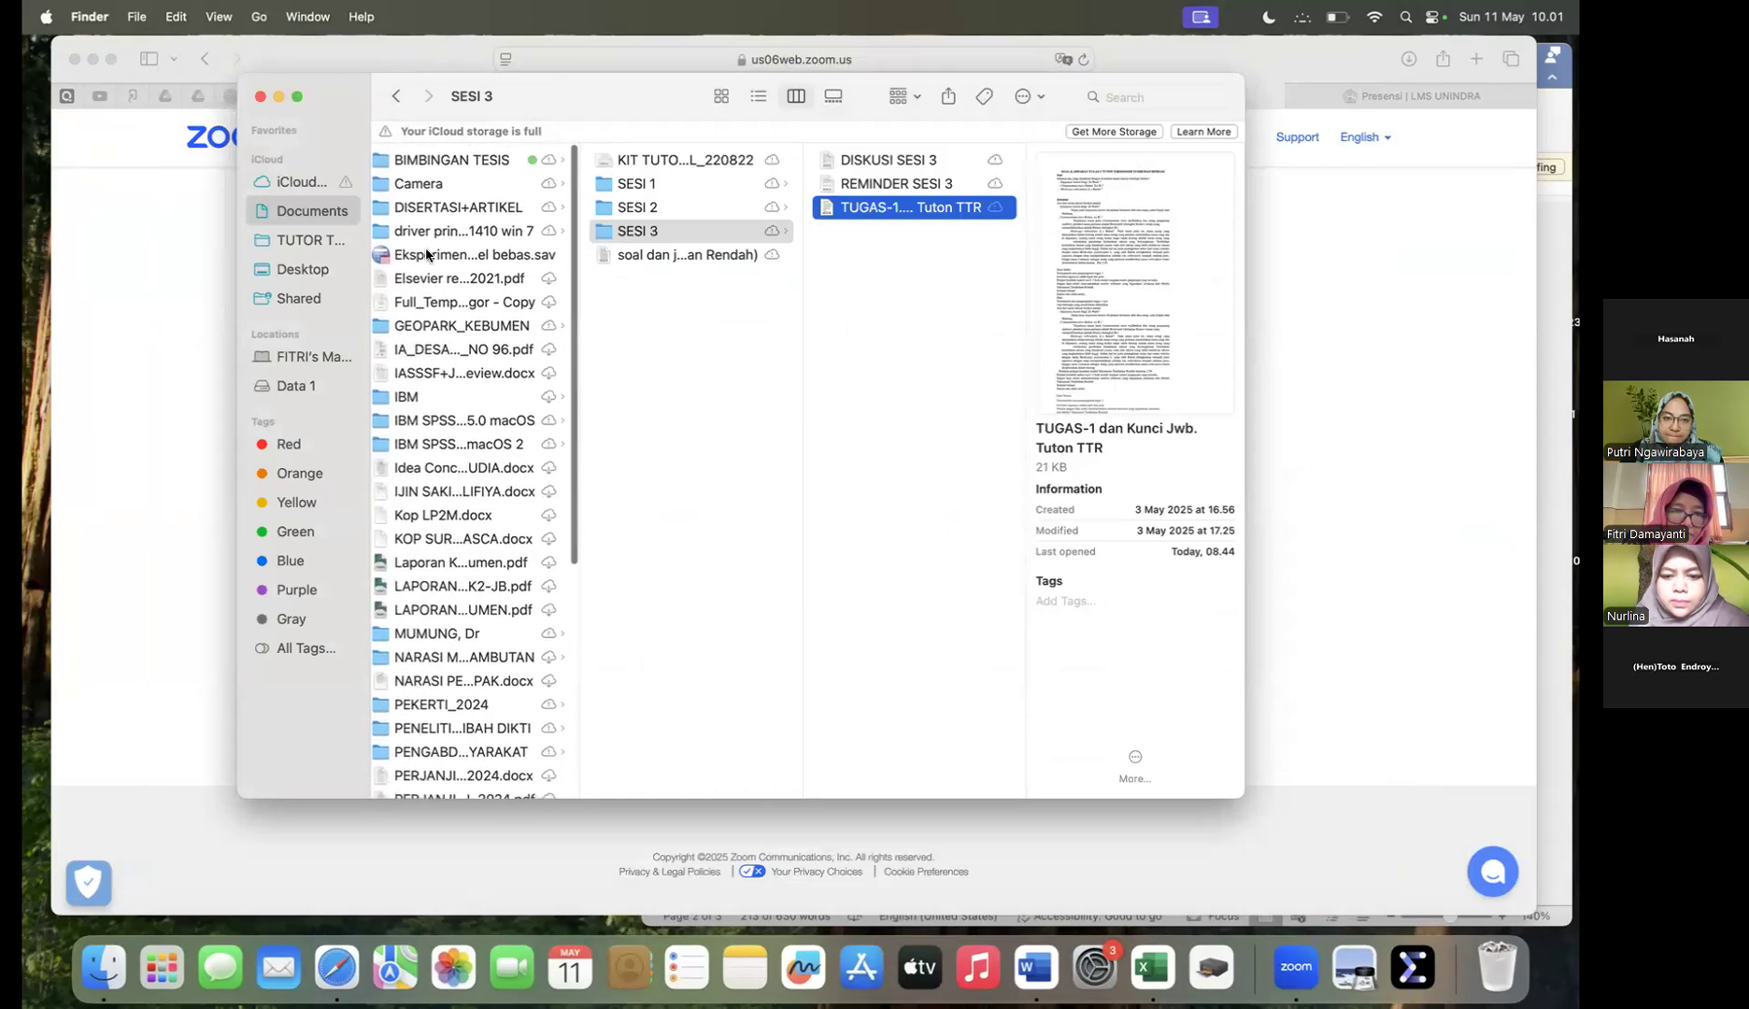
click(426, 254)
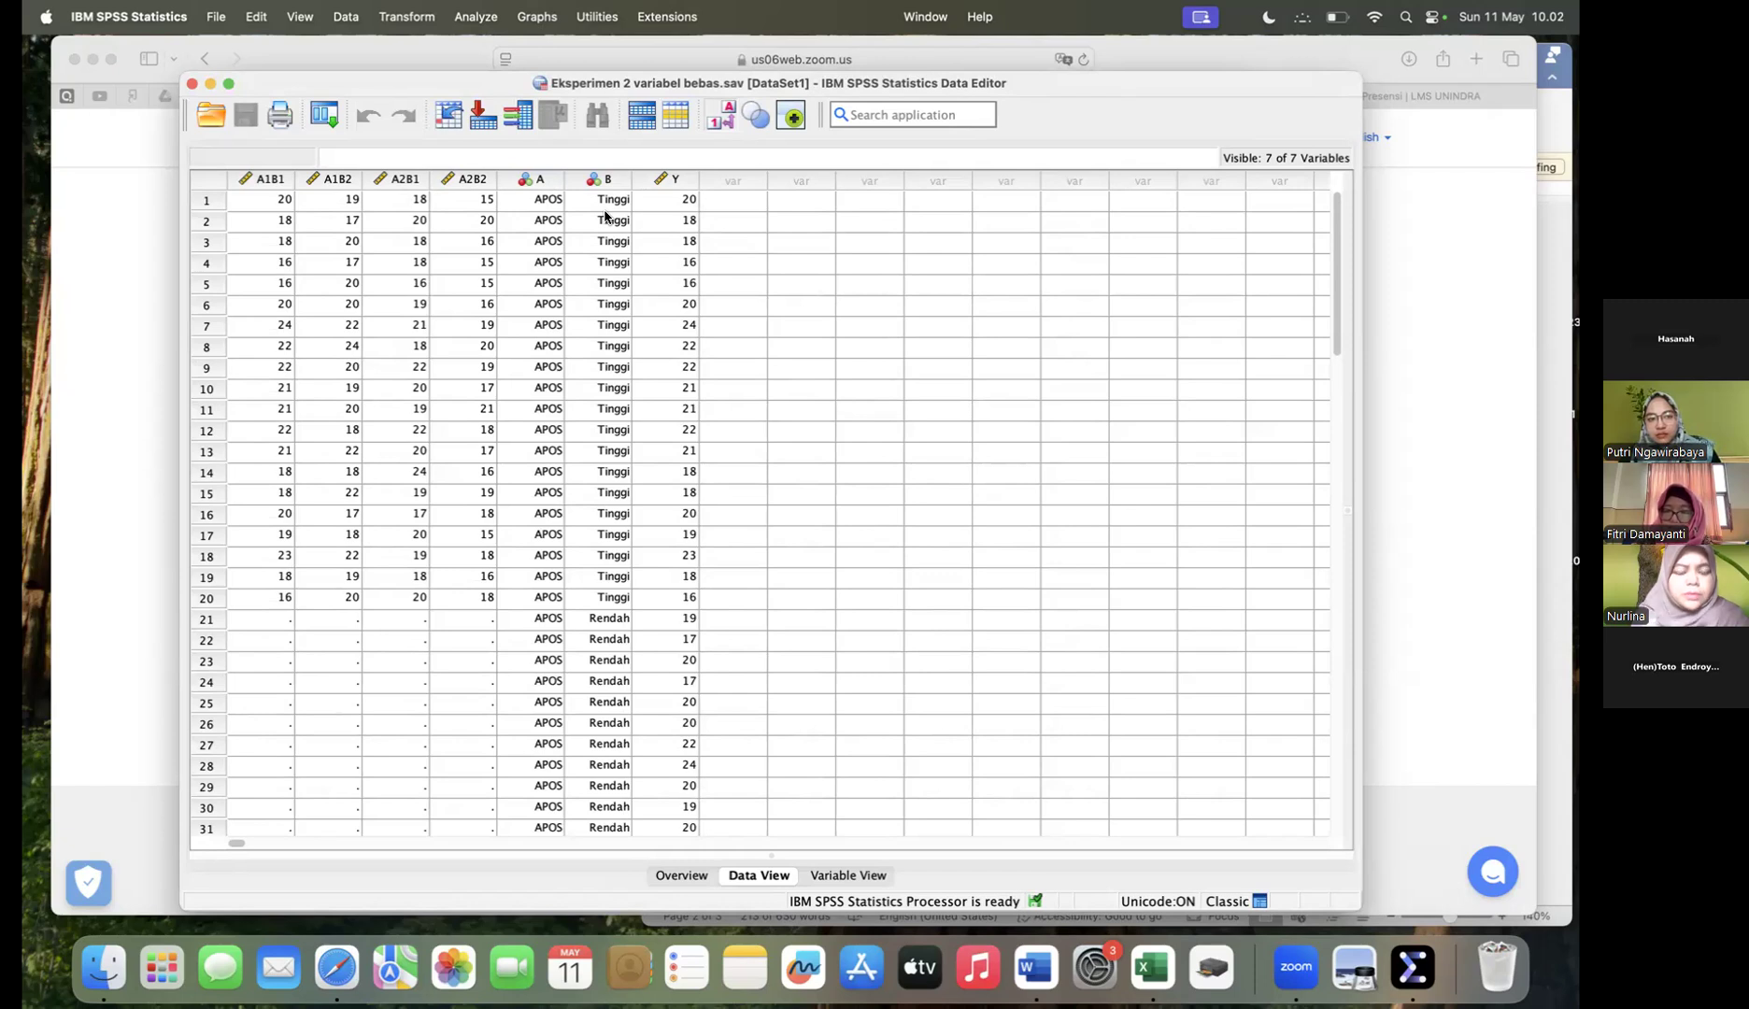
click(848, 876)
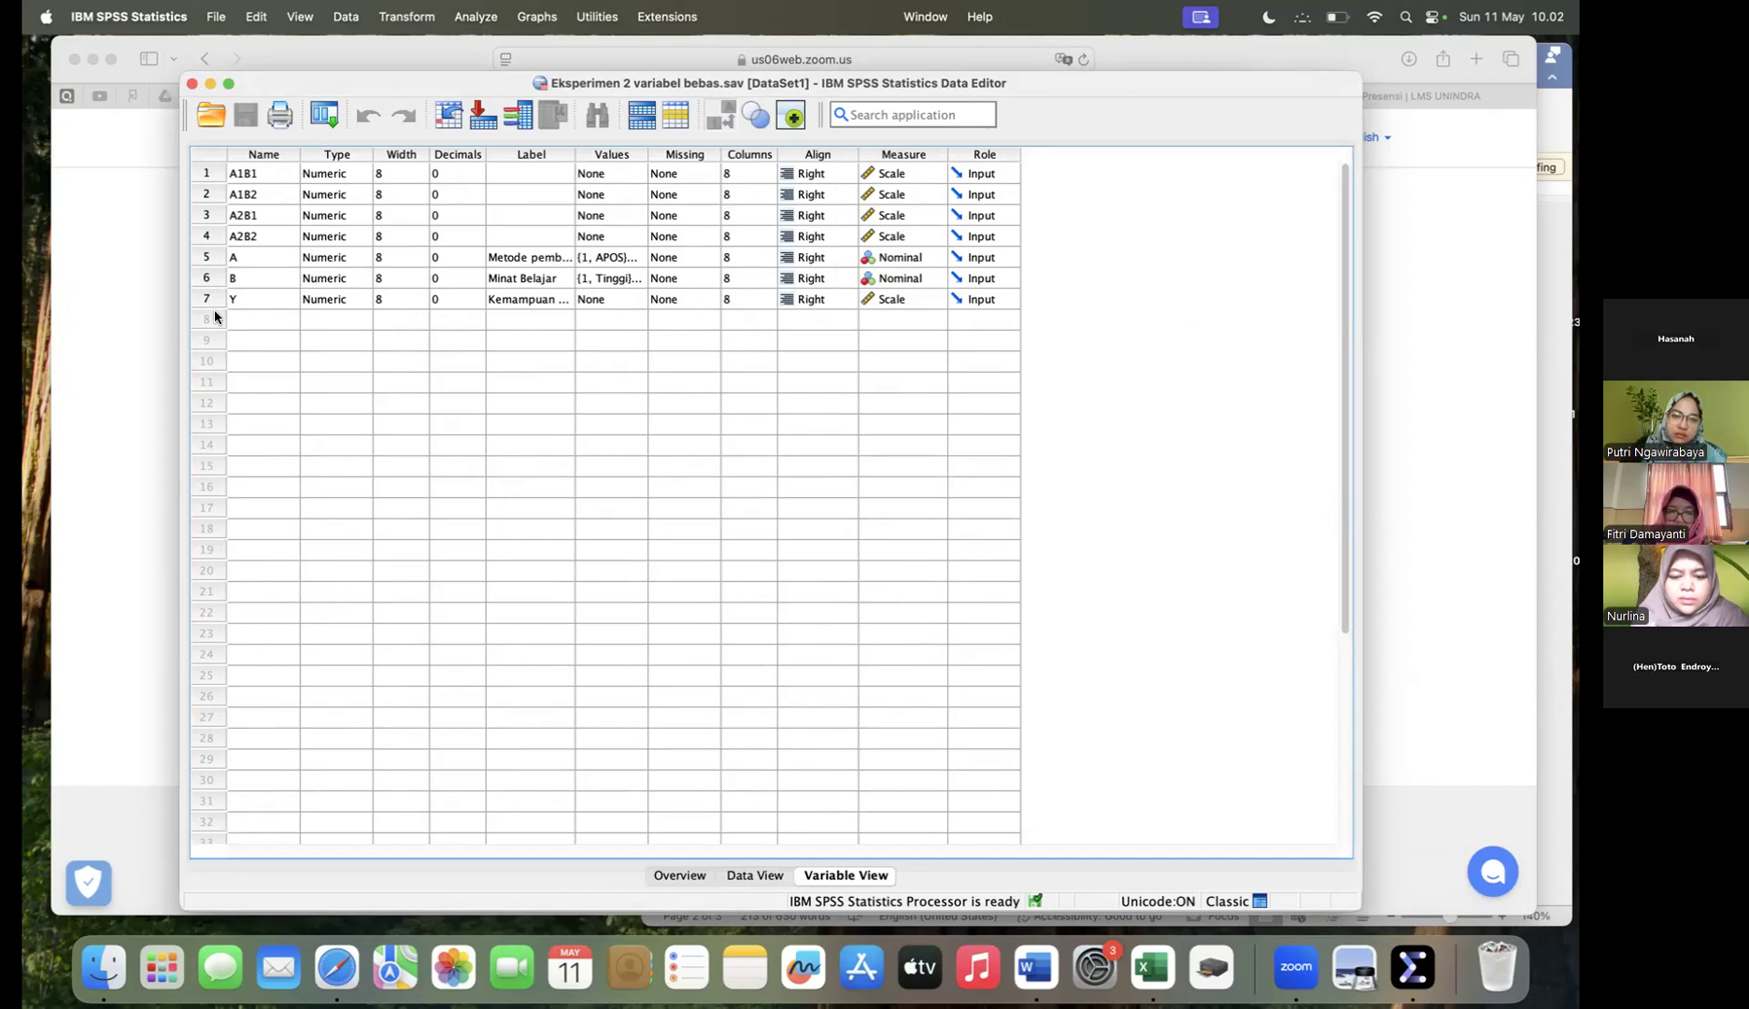
click(753, 879)
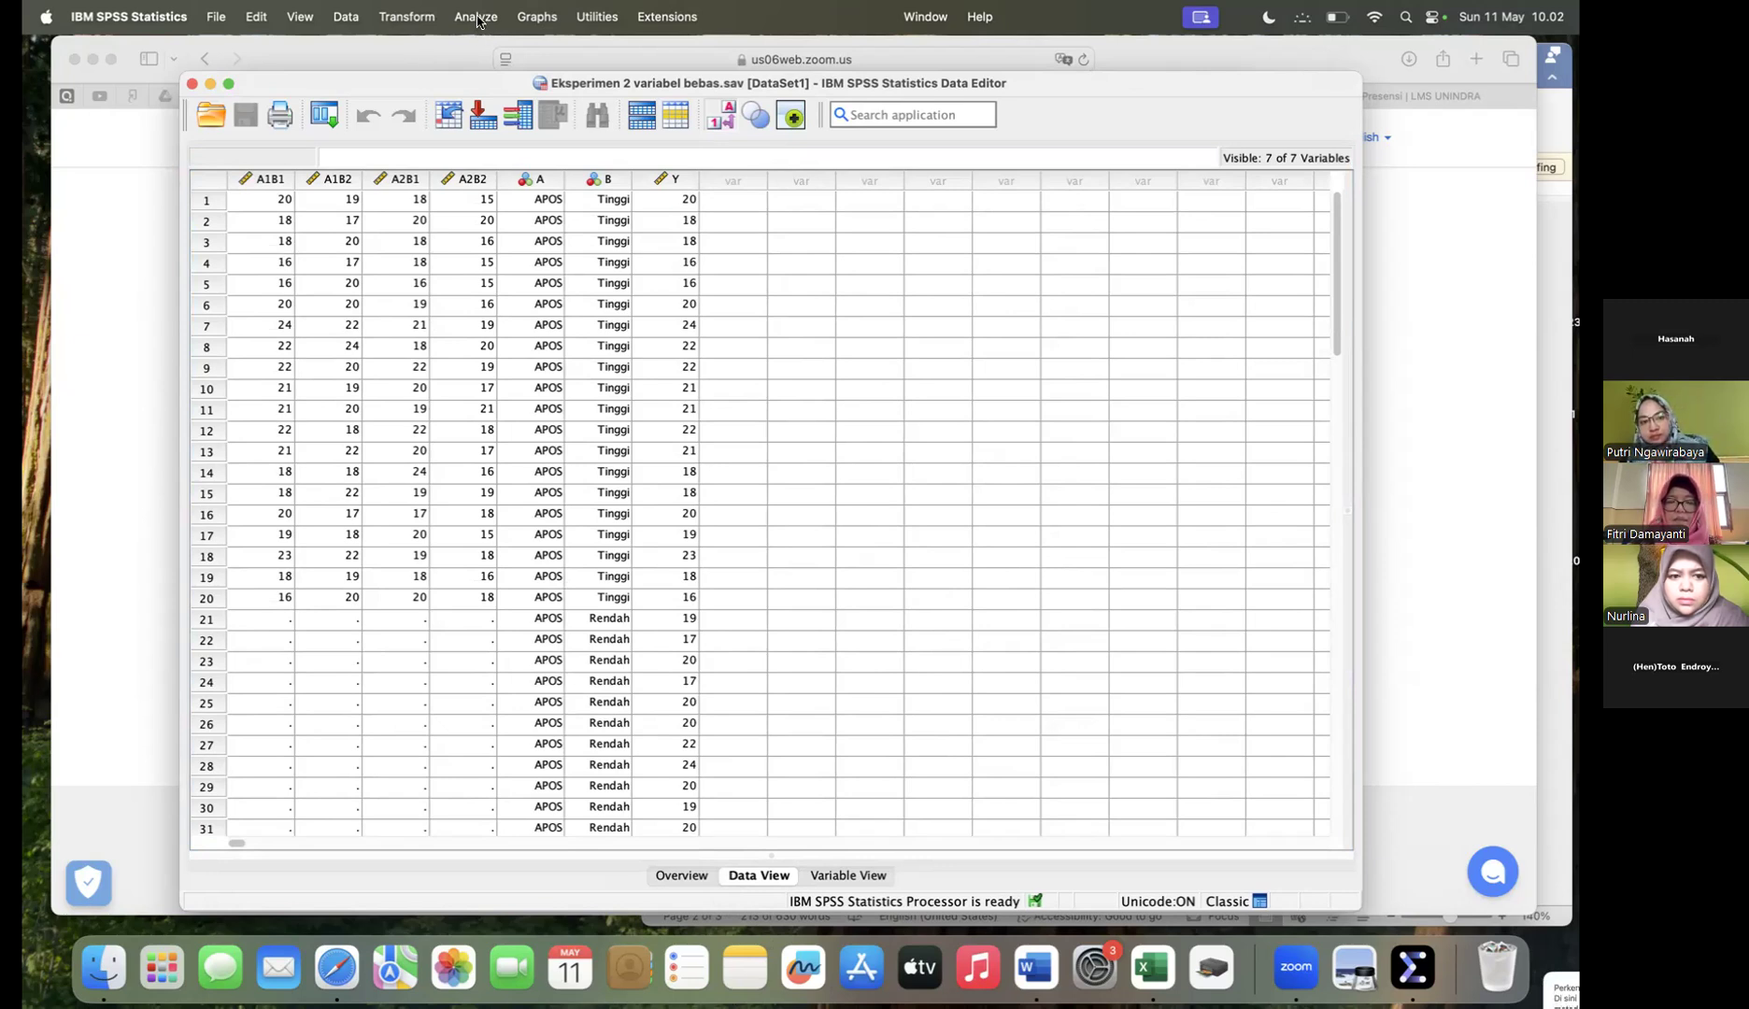
Step: Set up a one-sample Kolmogorov-Smirnov test with A1B1, A1B2, A2B1, A2B2 and Kemampuan pemahaman konsep as test variables
click(477, 17)
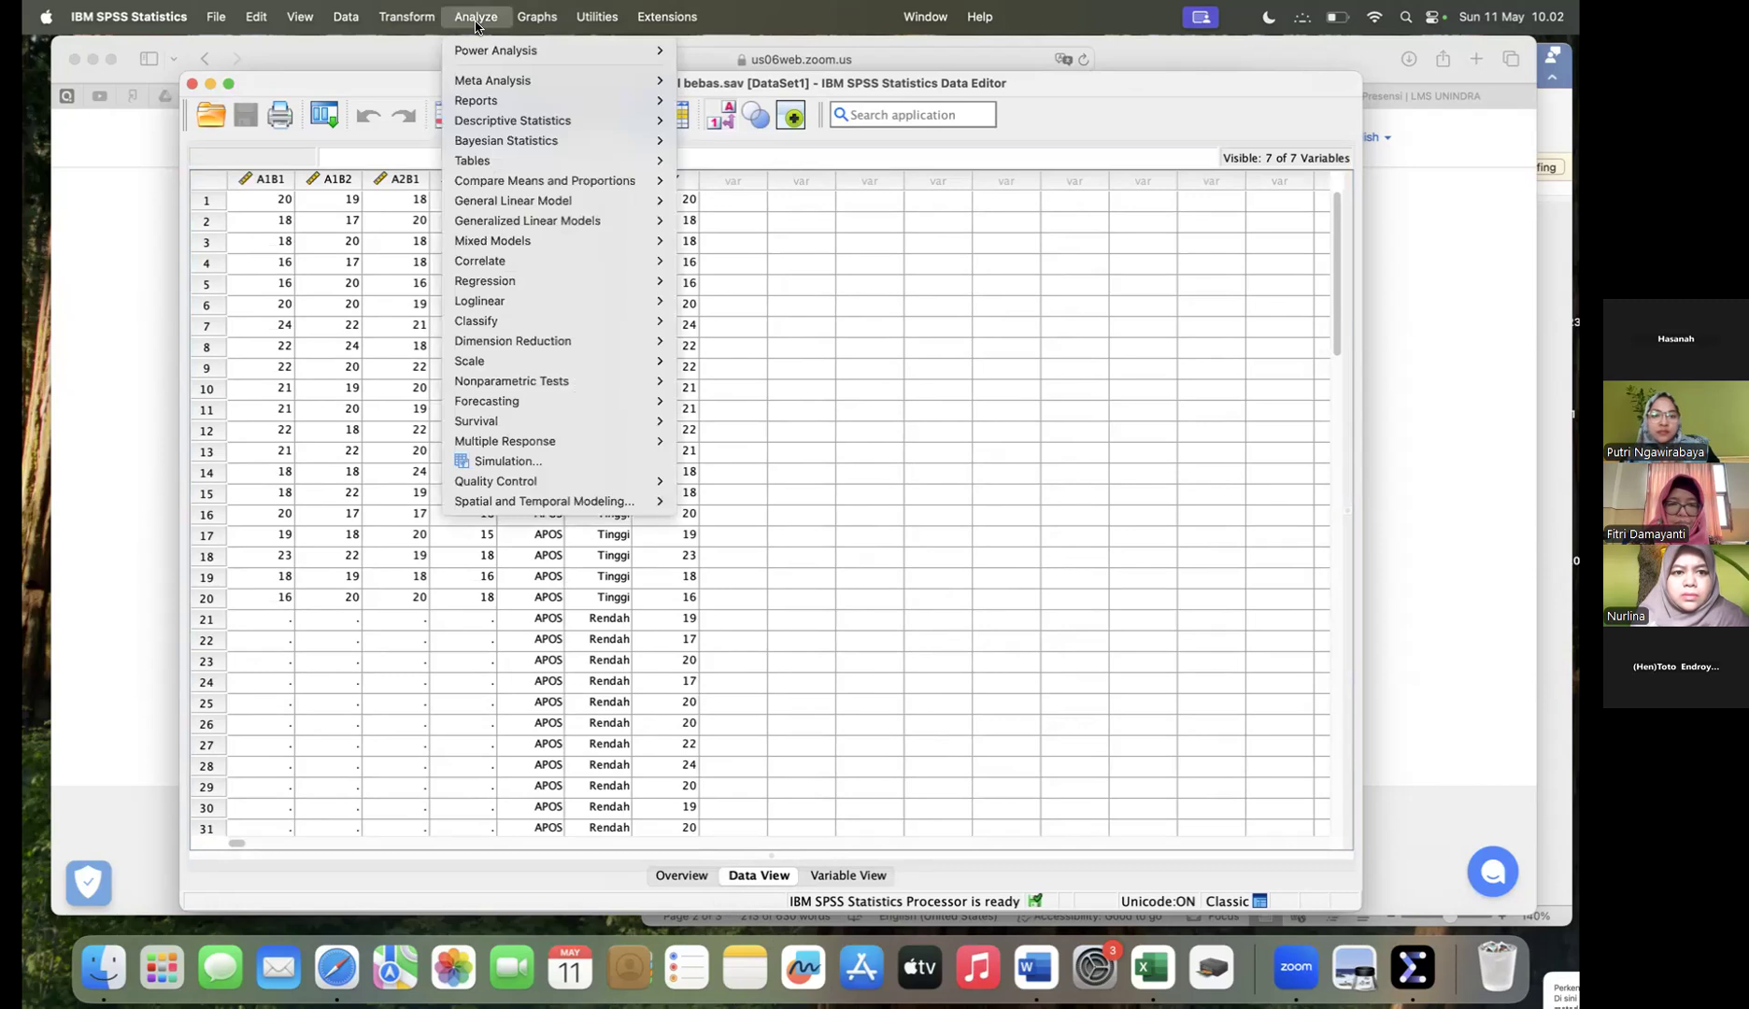
click(505, 381)
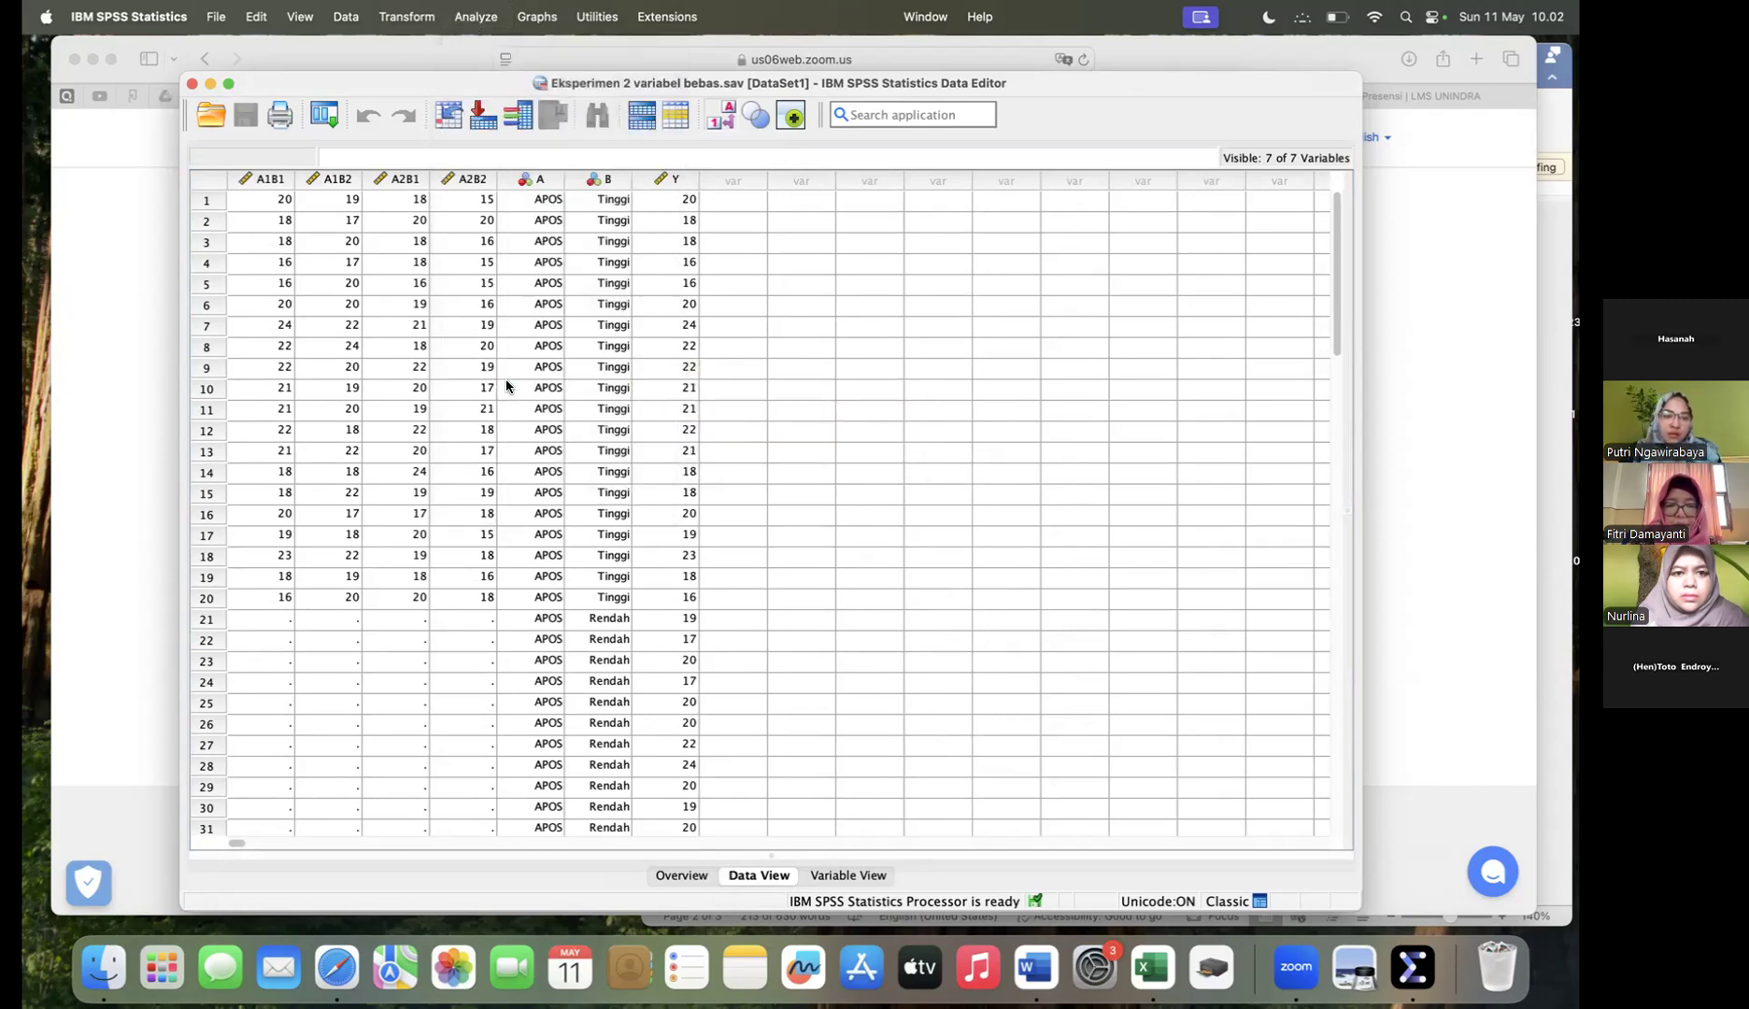
click(488, 19)
mouse_move(523, 381)
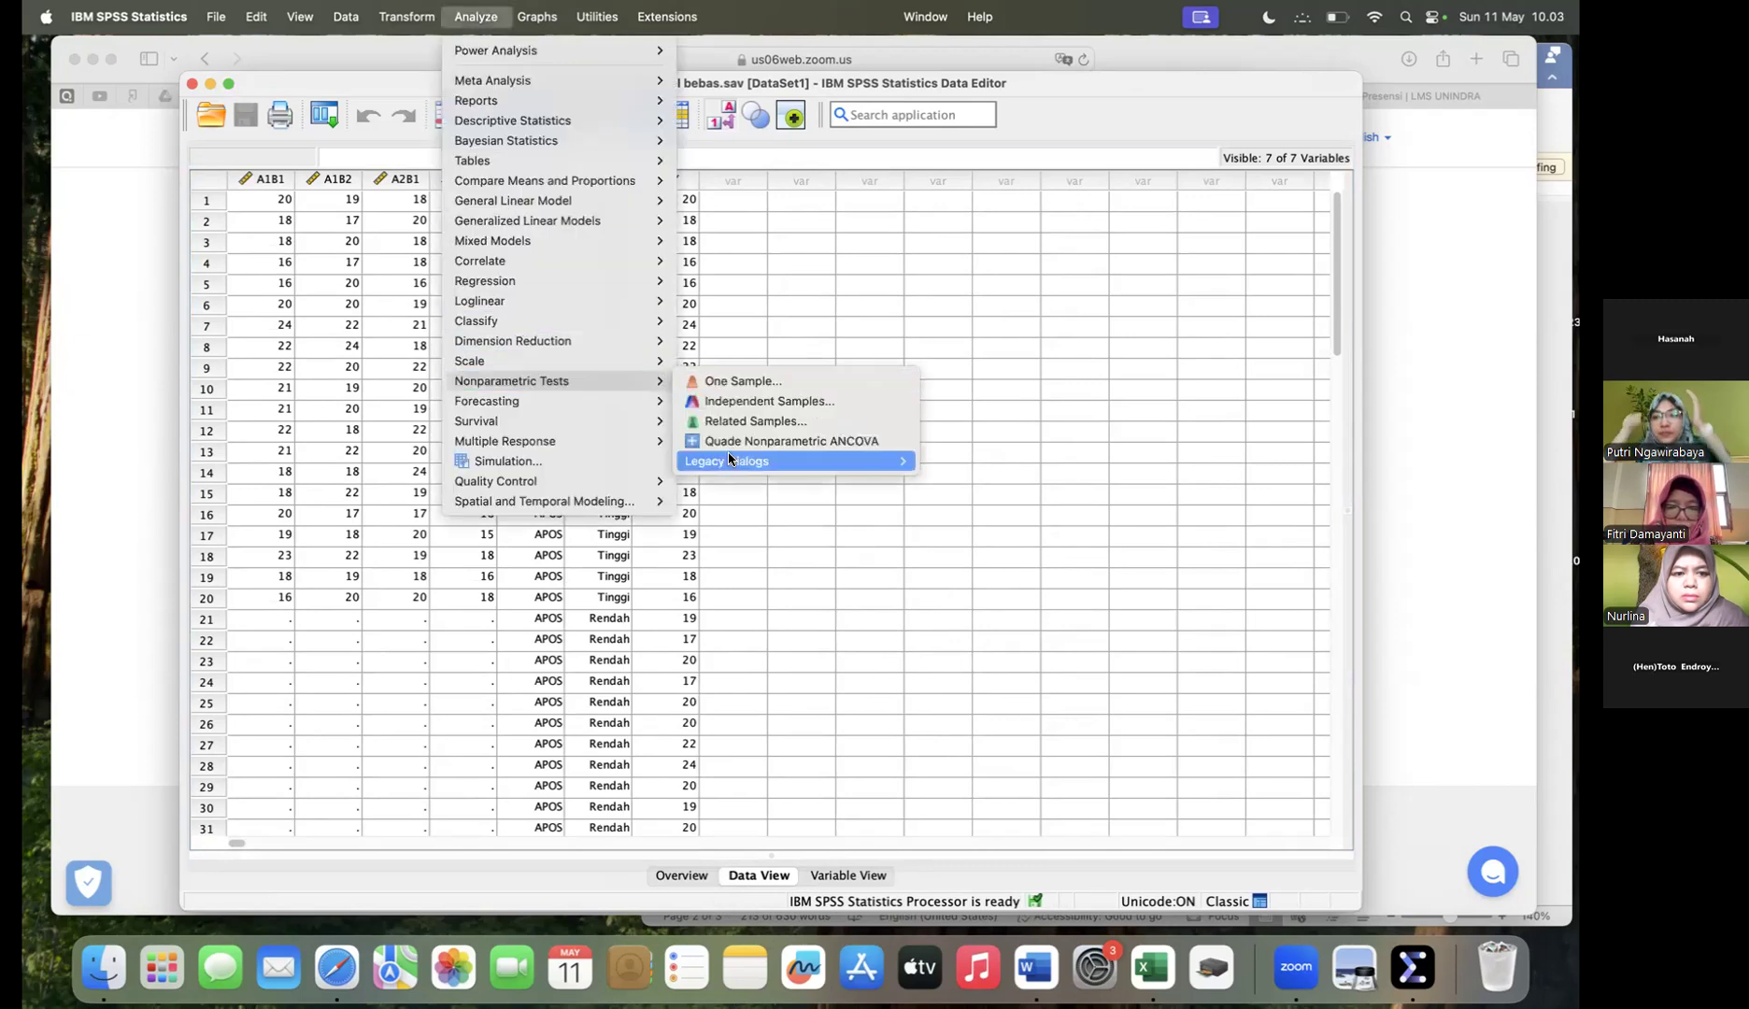
mouse_move(729, 461)
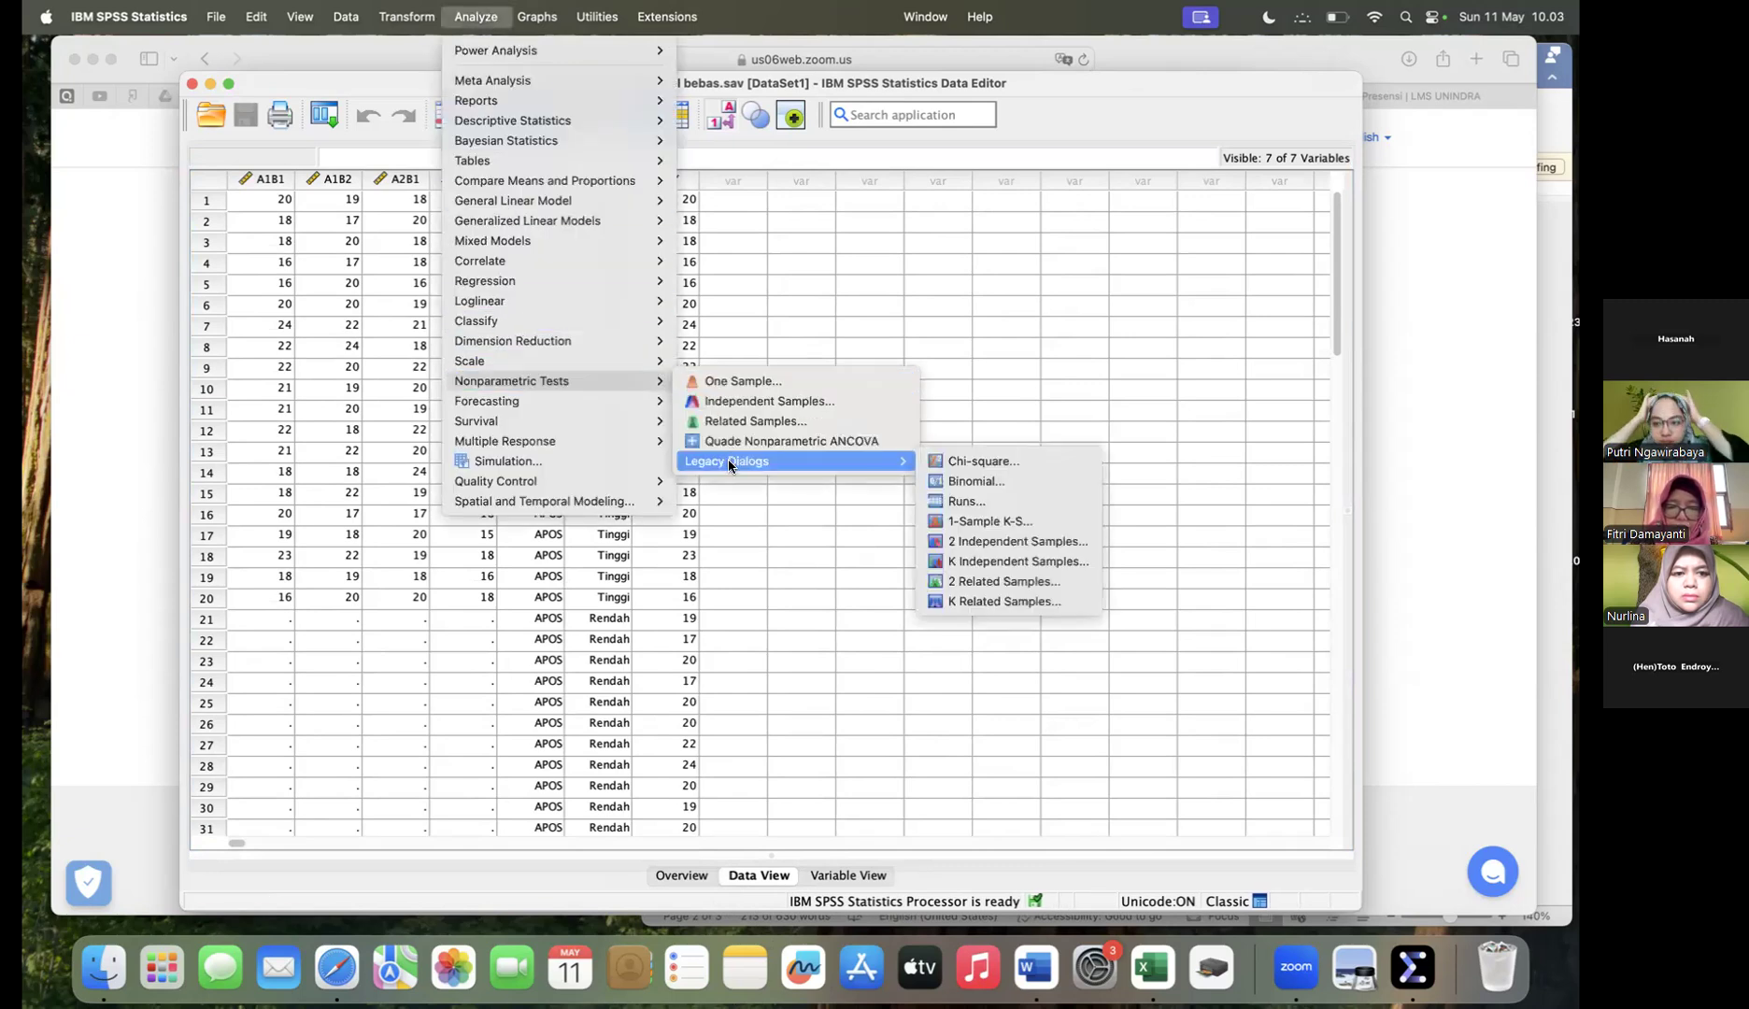
click(990, 521)
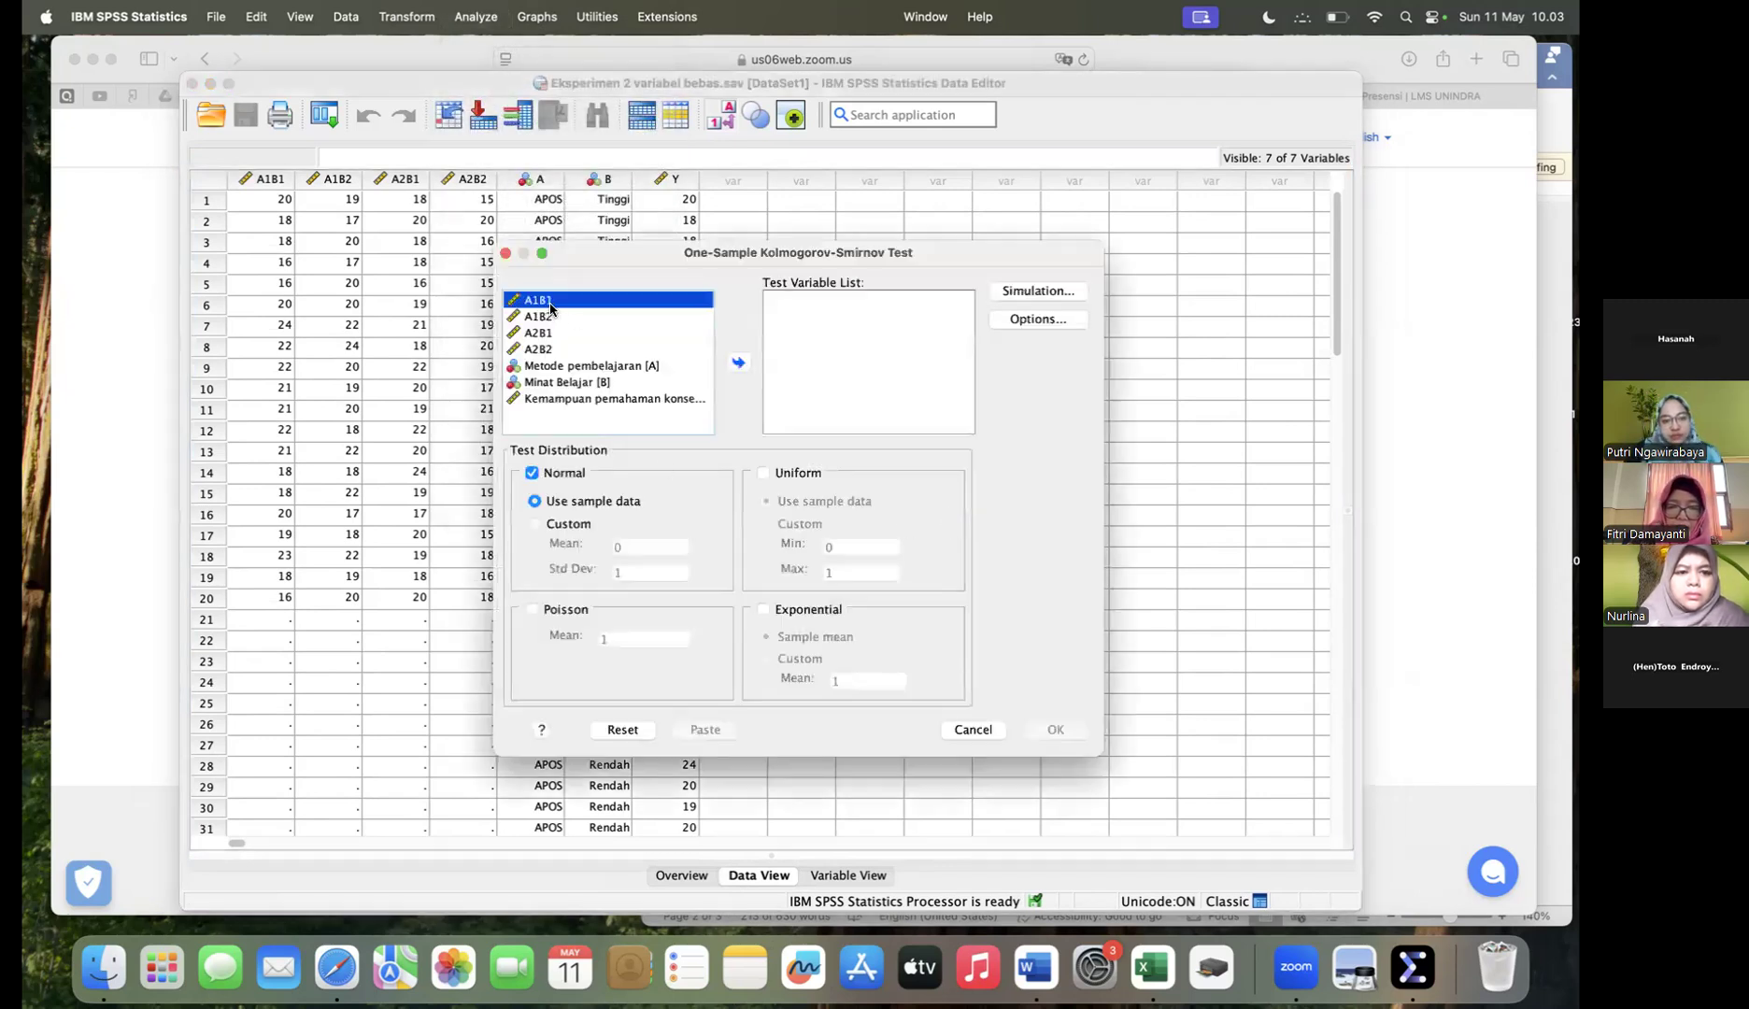
click(738, 365)
click(547, 302)
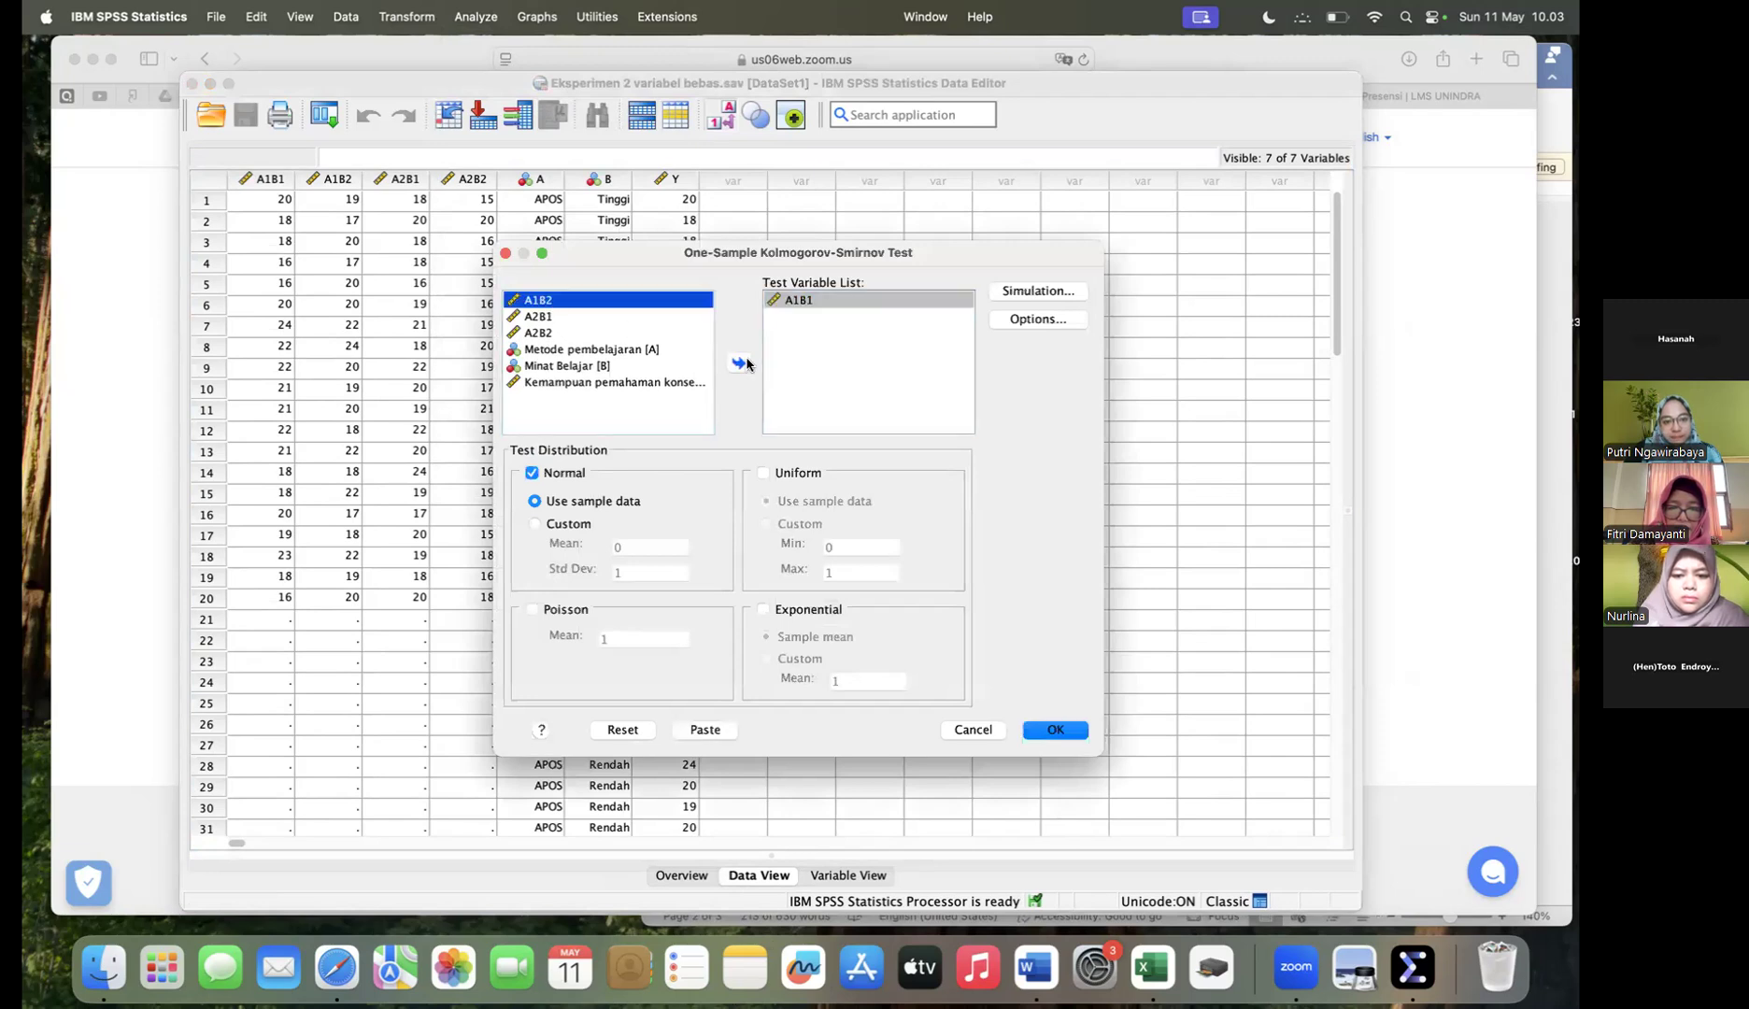
click(747, 363)
click(539, 300)
click(746, 365)
click(542, 300)
click(739, 363)
click(570, 334)
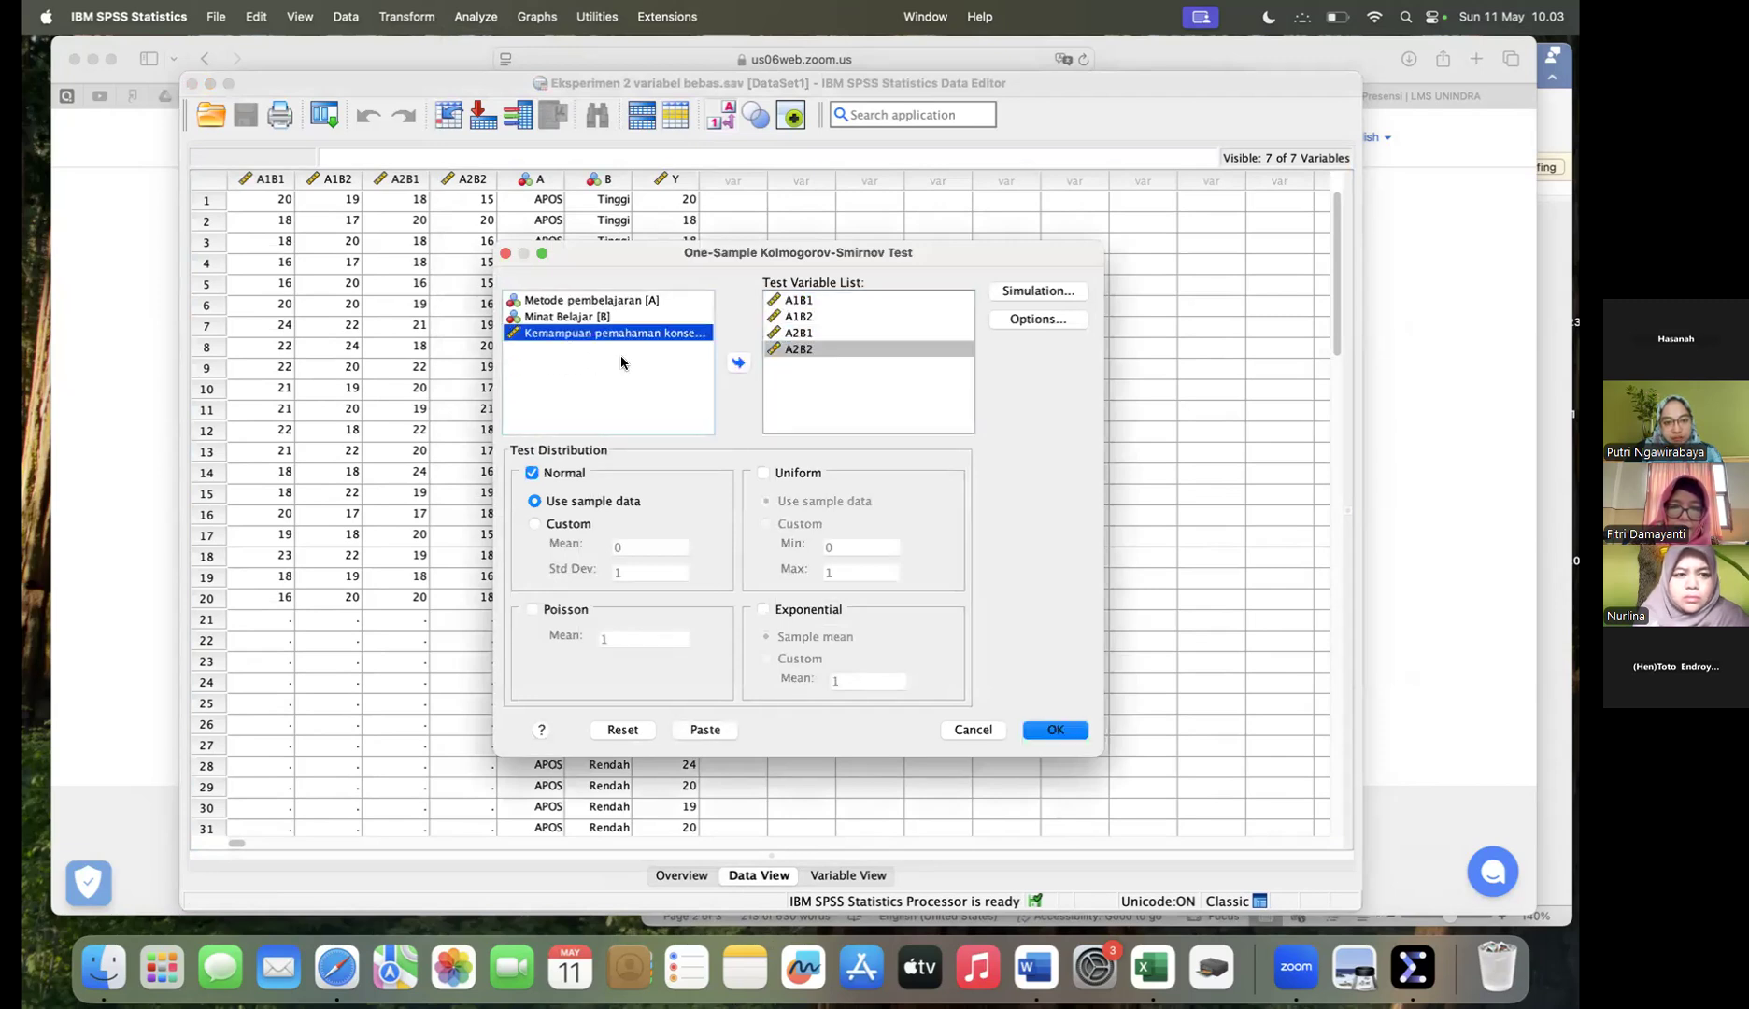
click(738, 364)
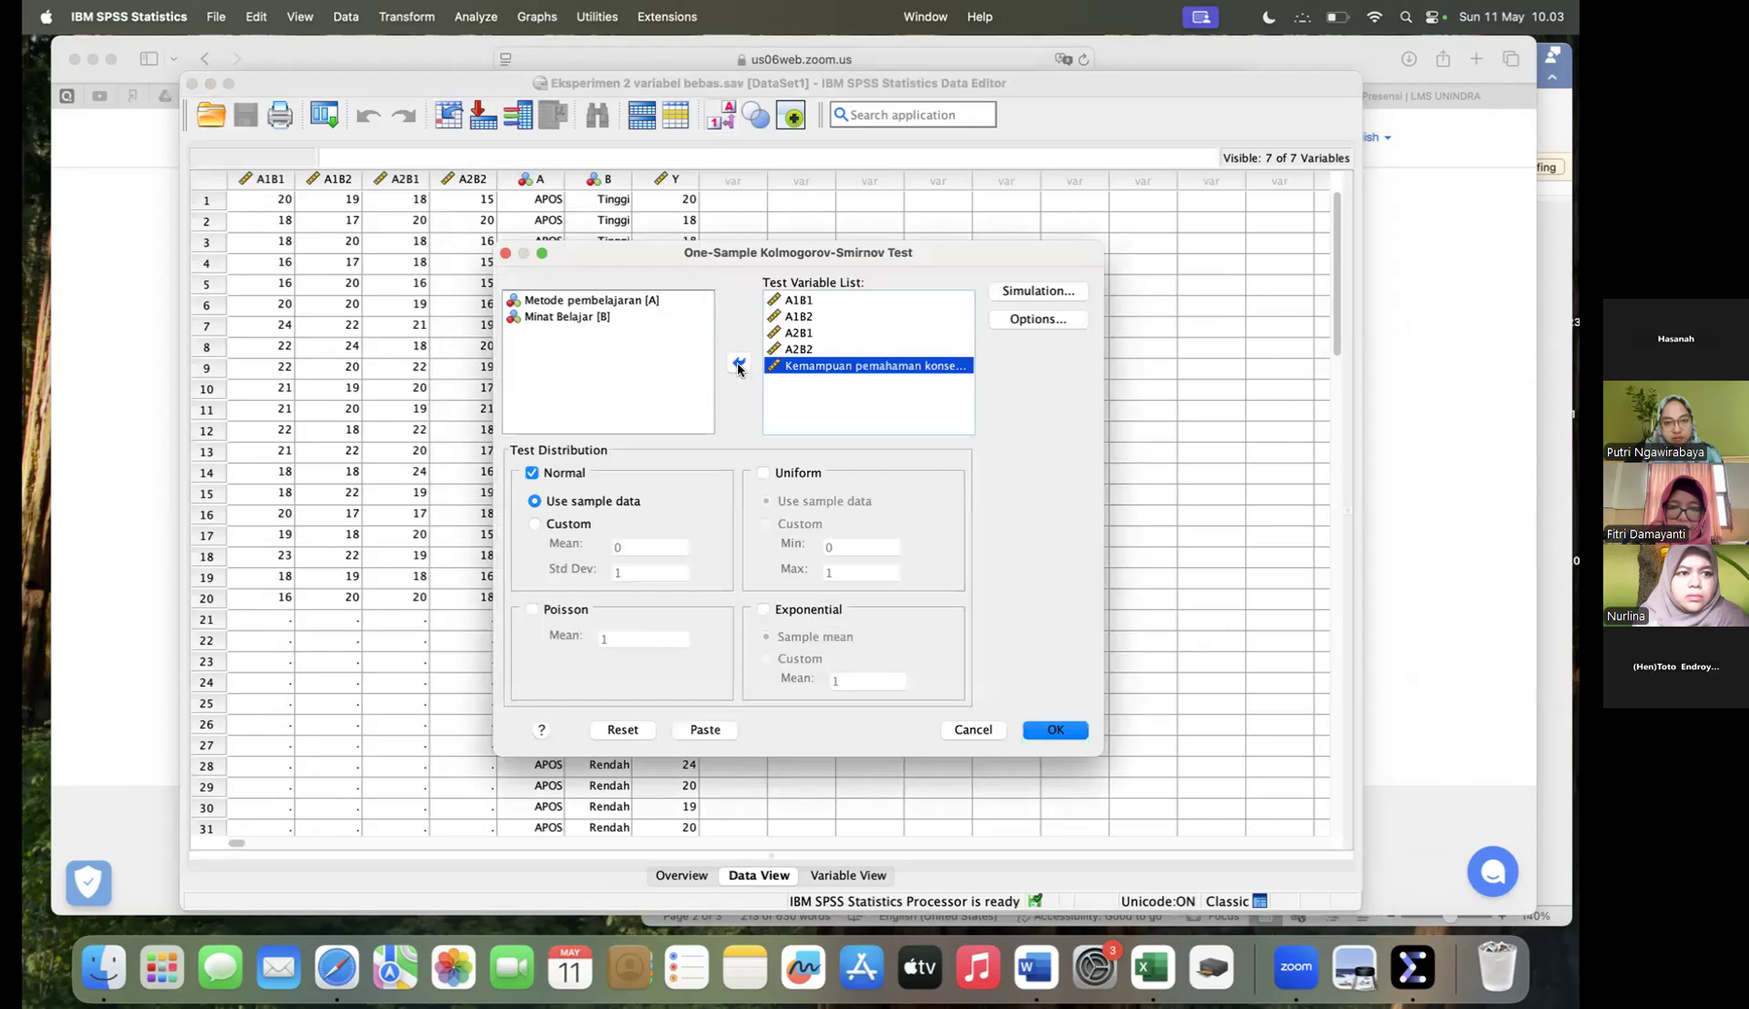
Step: Set the Monte Carlo simulation's confidence level to 95% and run the normality test on the listed variables
click(1010, 291)
click(825, 440)
key(BackSpace)
text(5)
click(948, 592)
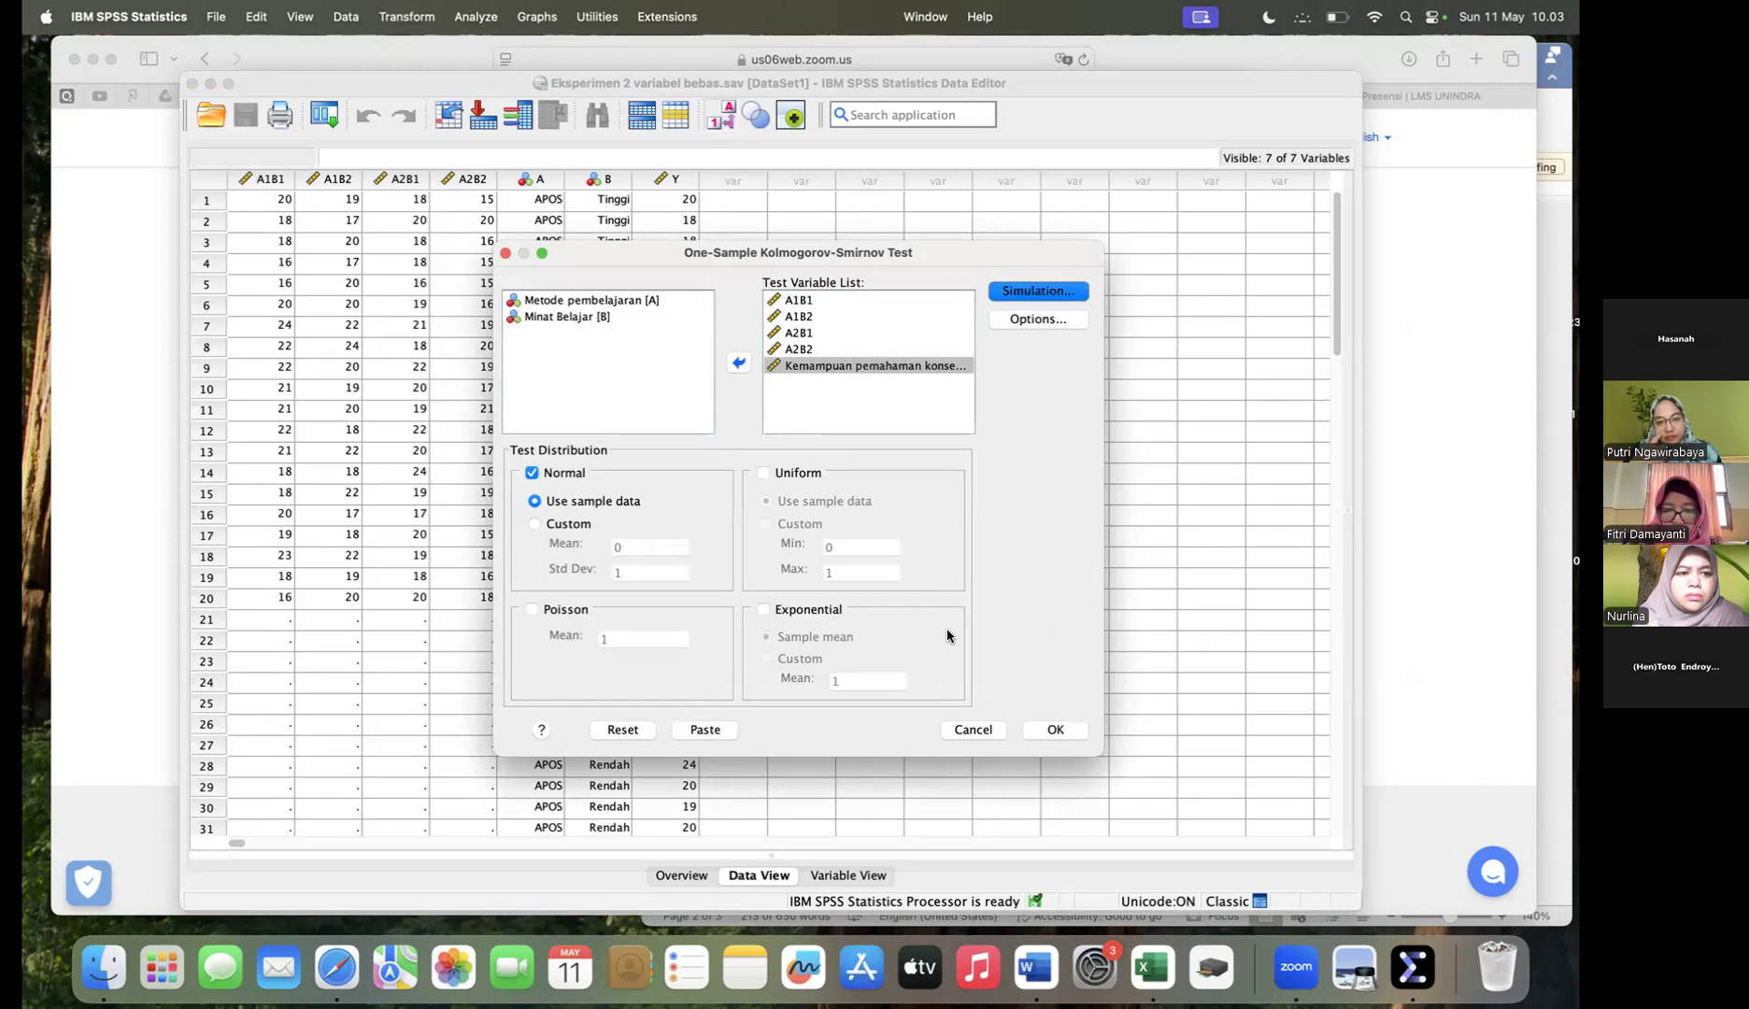
click(1049, 729)
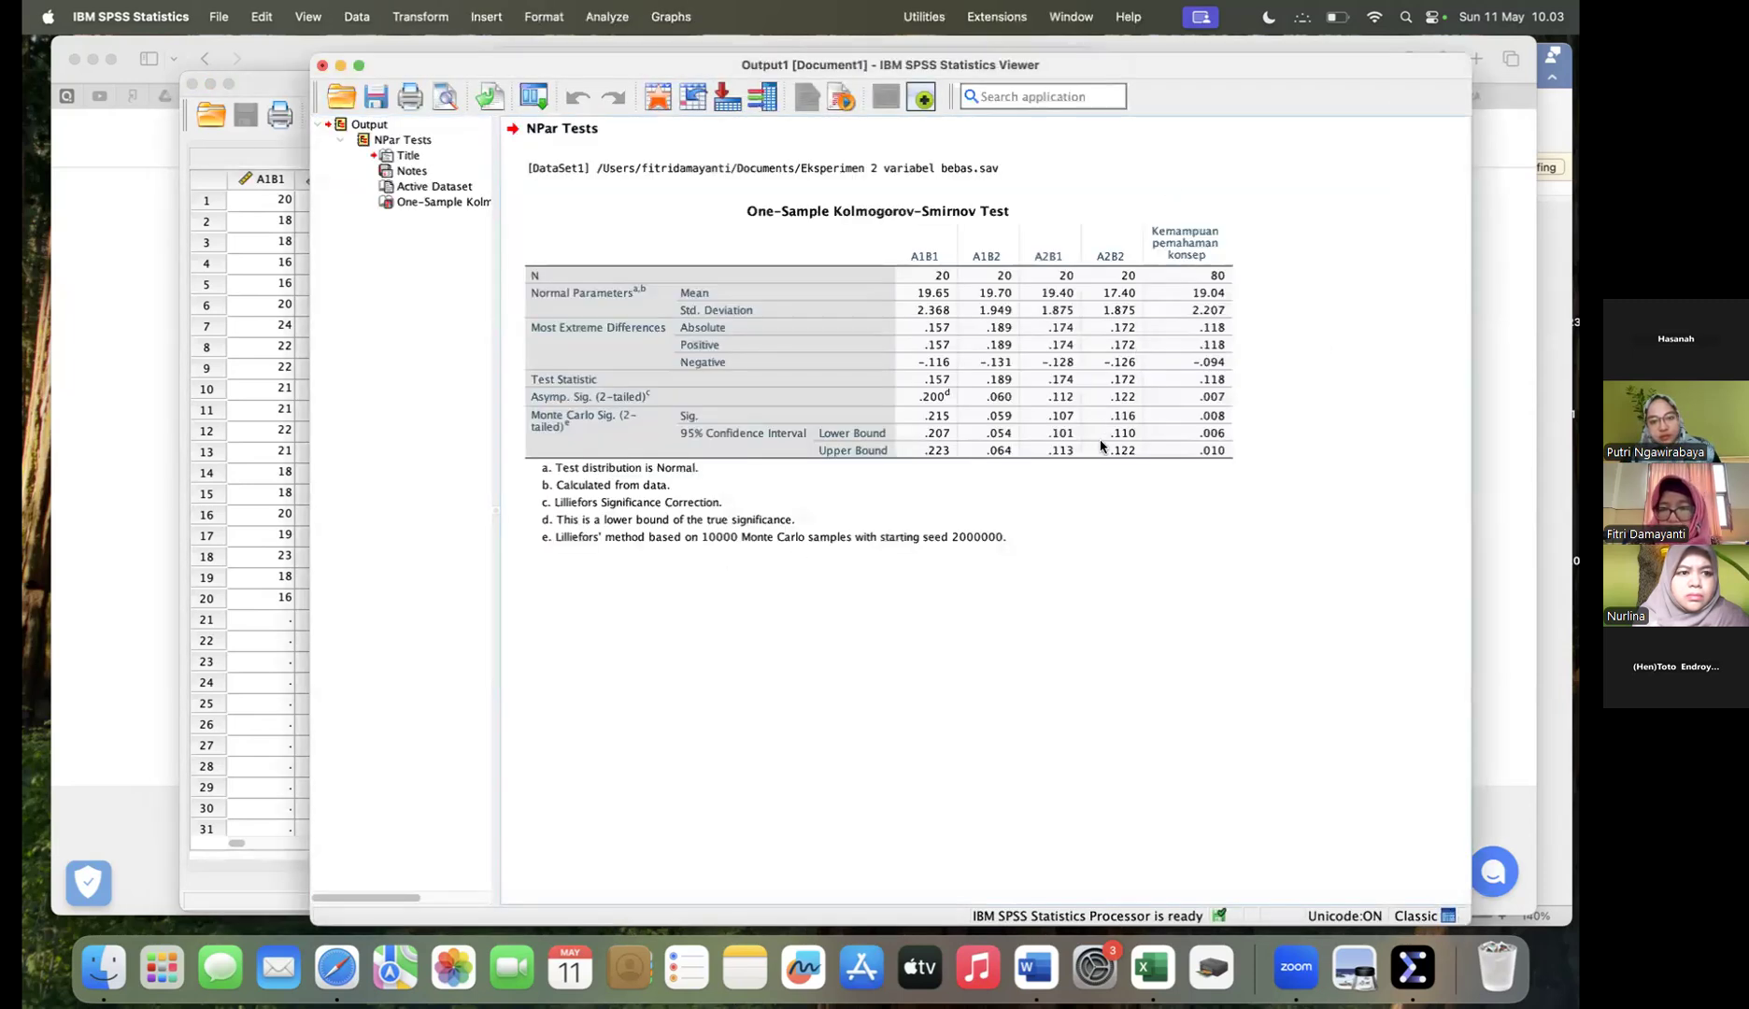
click(622, 461)
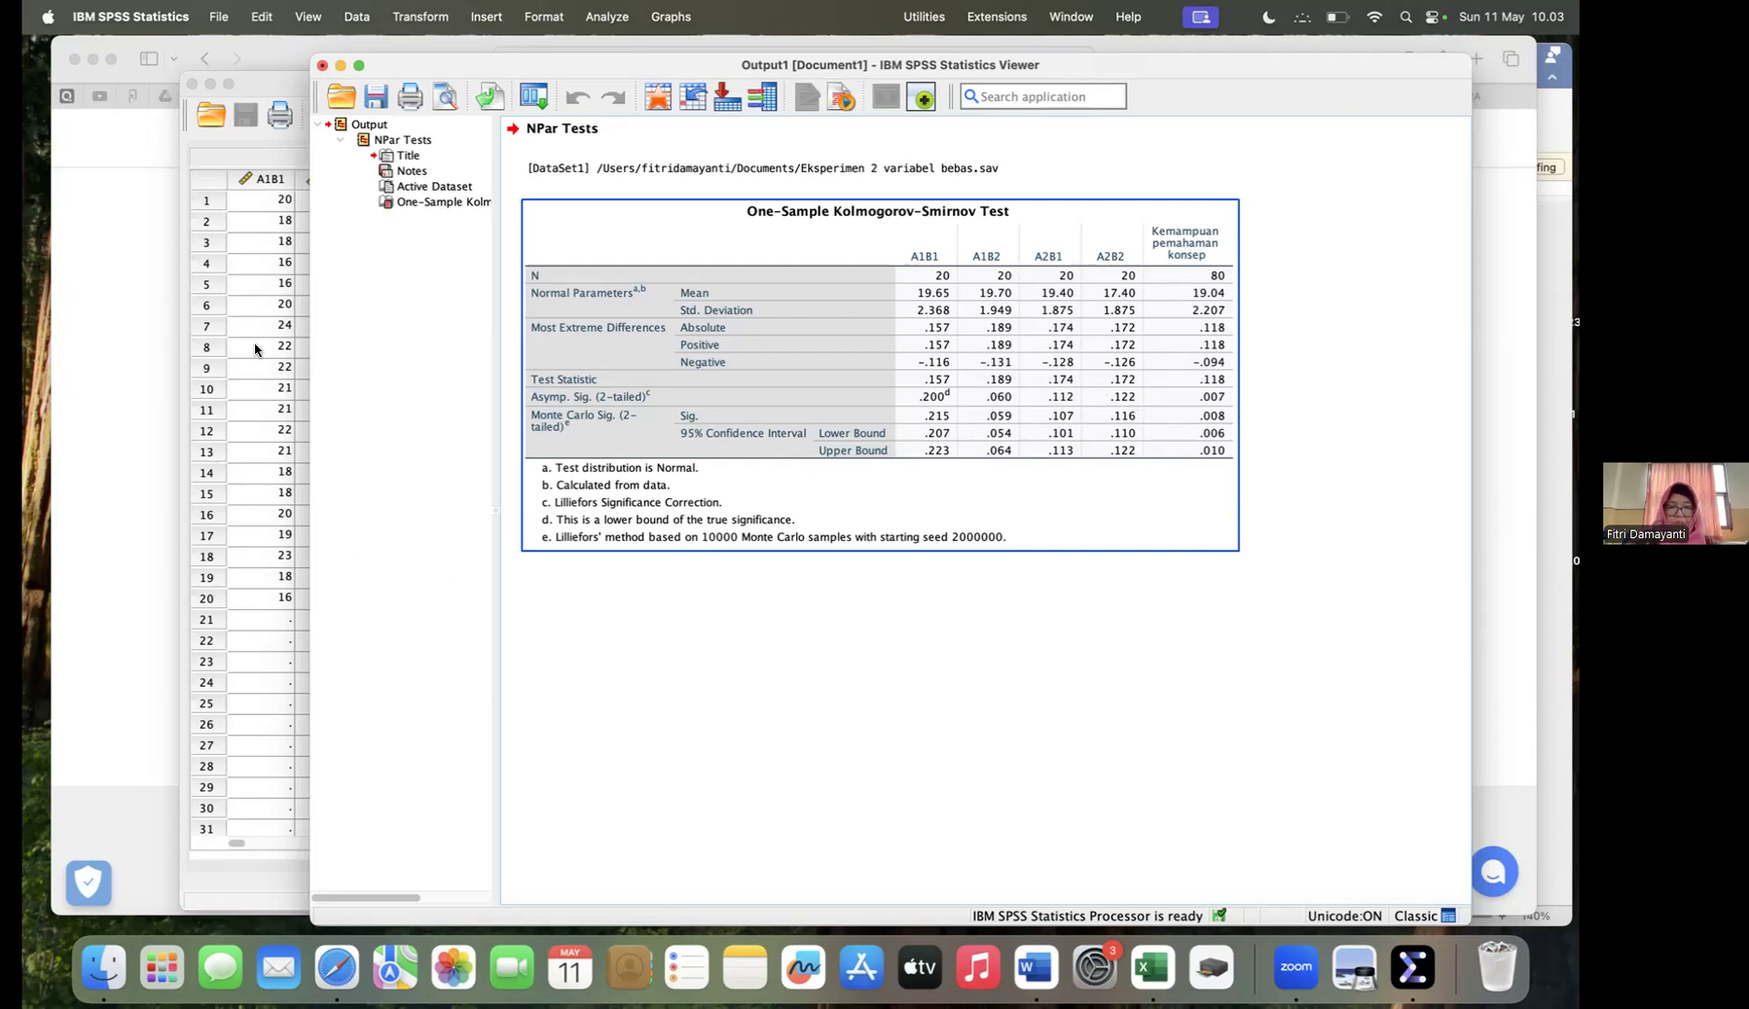
Step: Set up a Univariate general linear model with Kemampuan pemahaman konsep as dependent variable and Metode pembelajaran and Minat Belajar as fixed factors
click(283, 83)
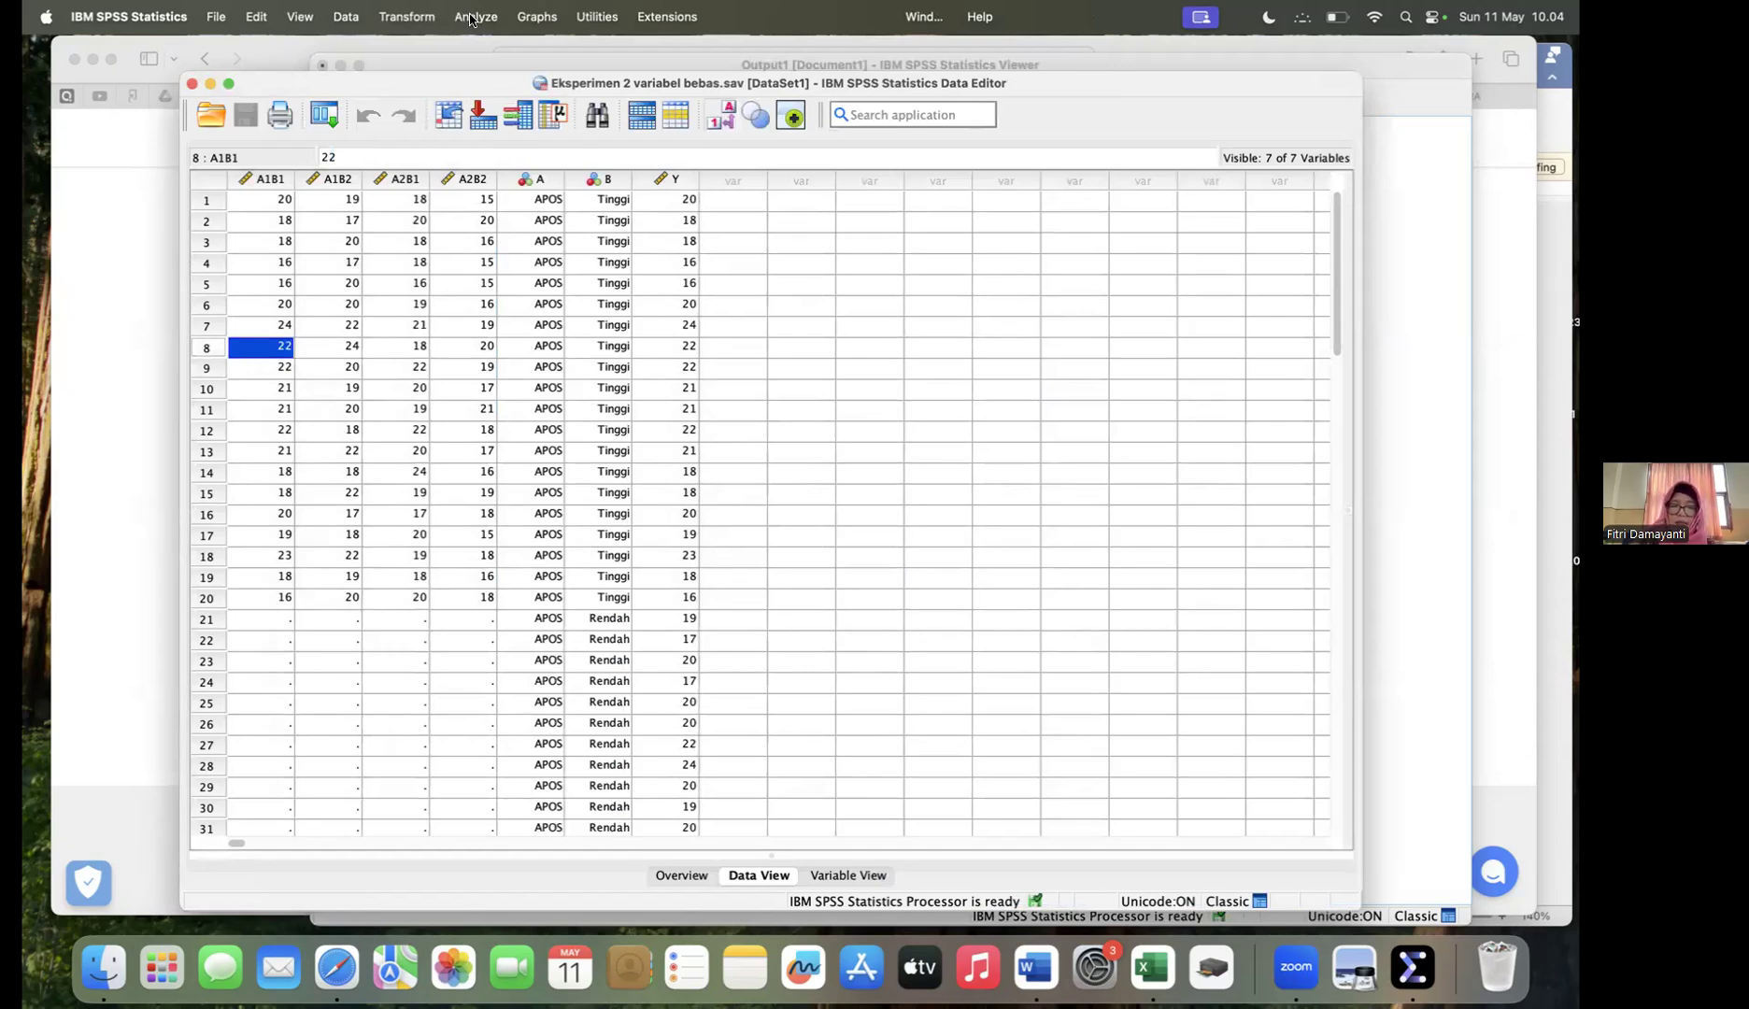
click(470, 18)
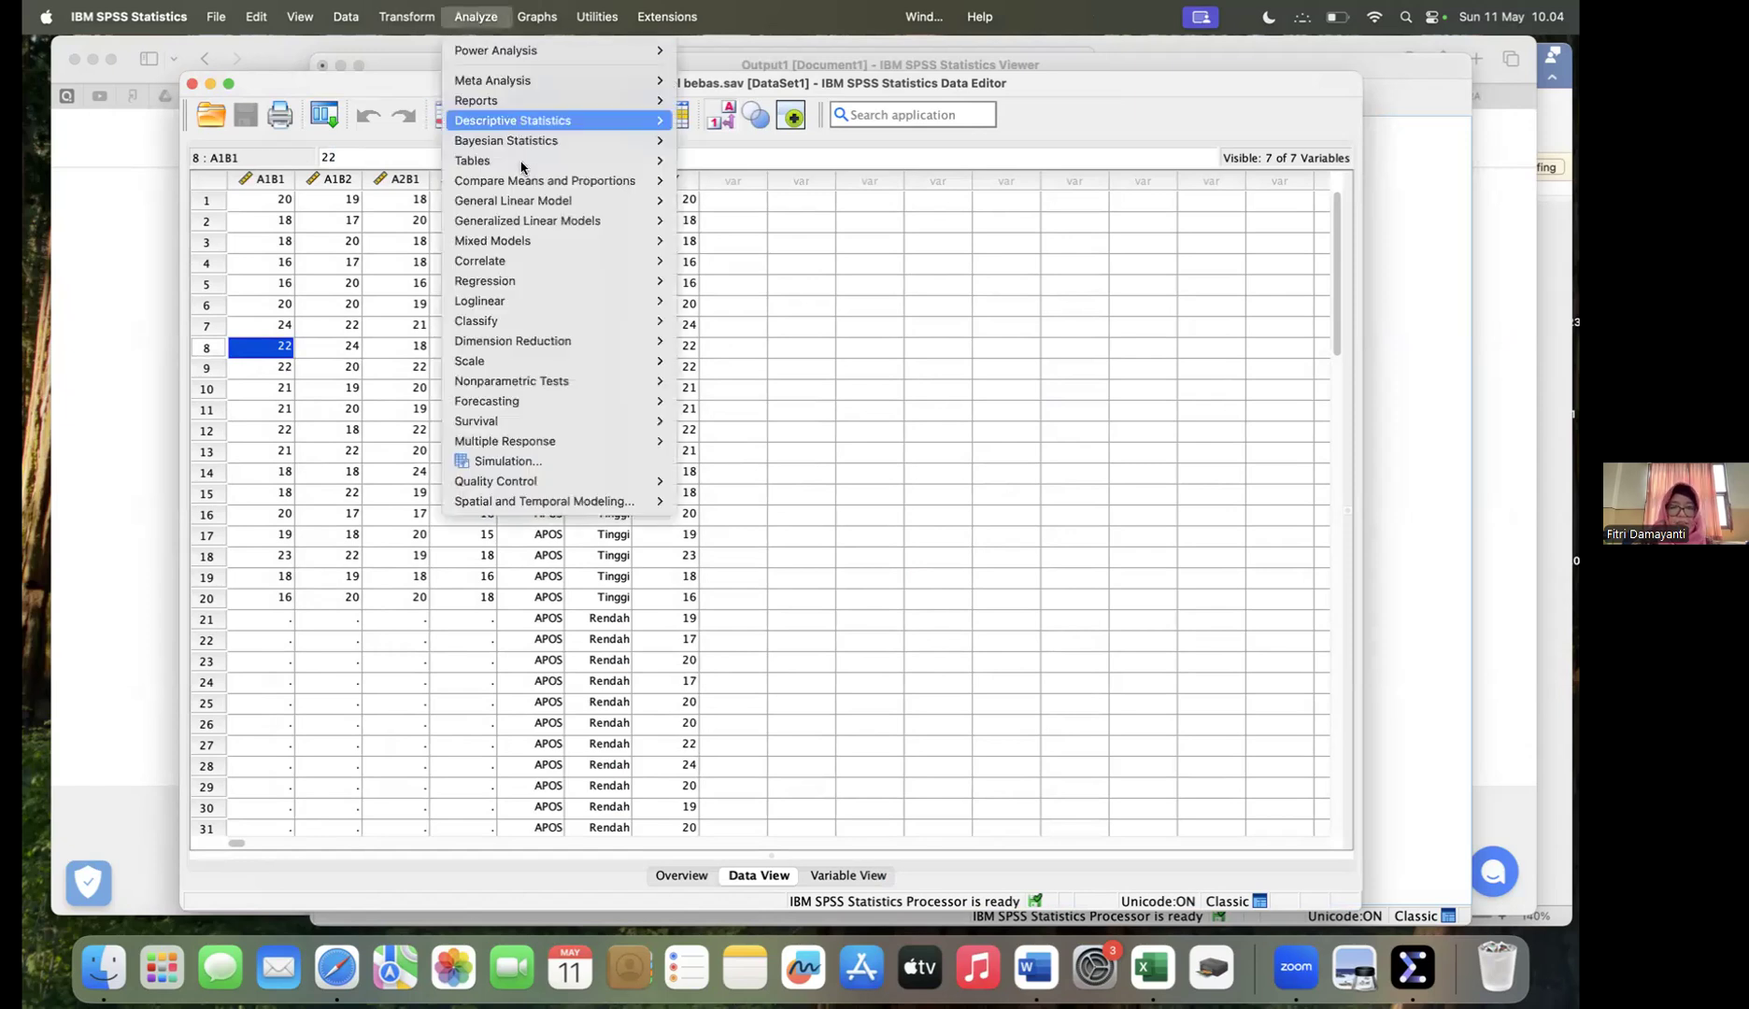
mouse_move(499, 185)
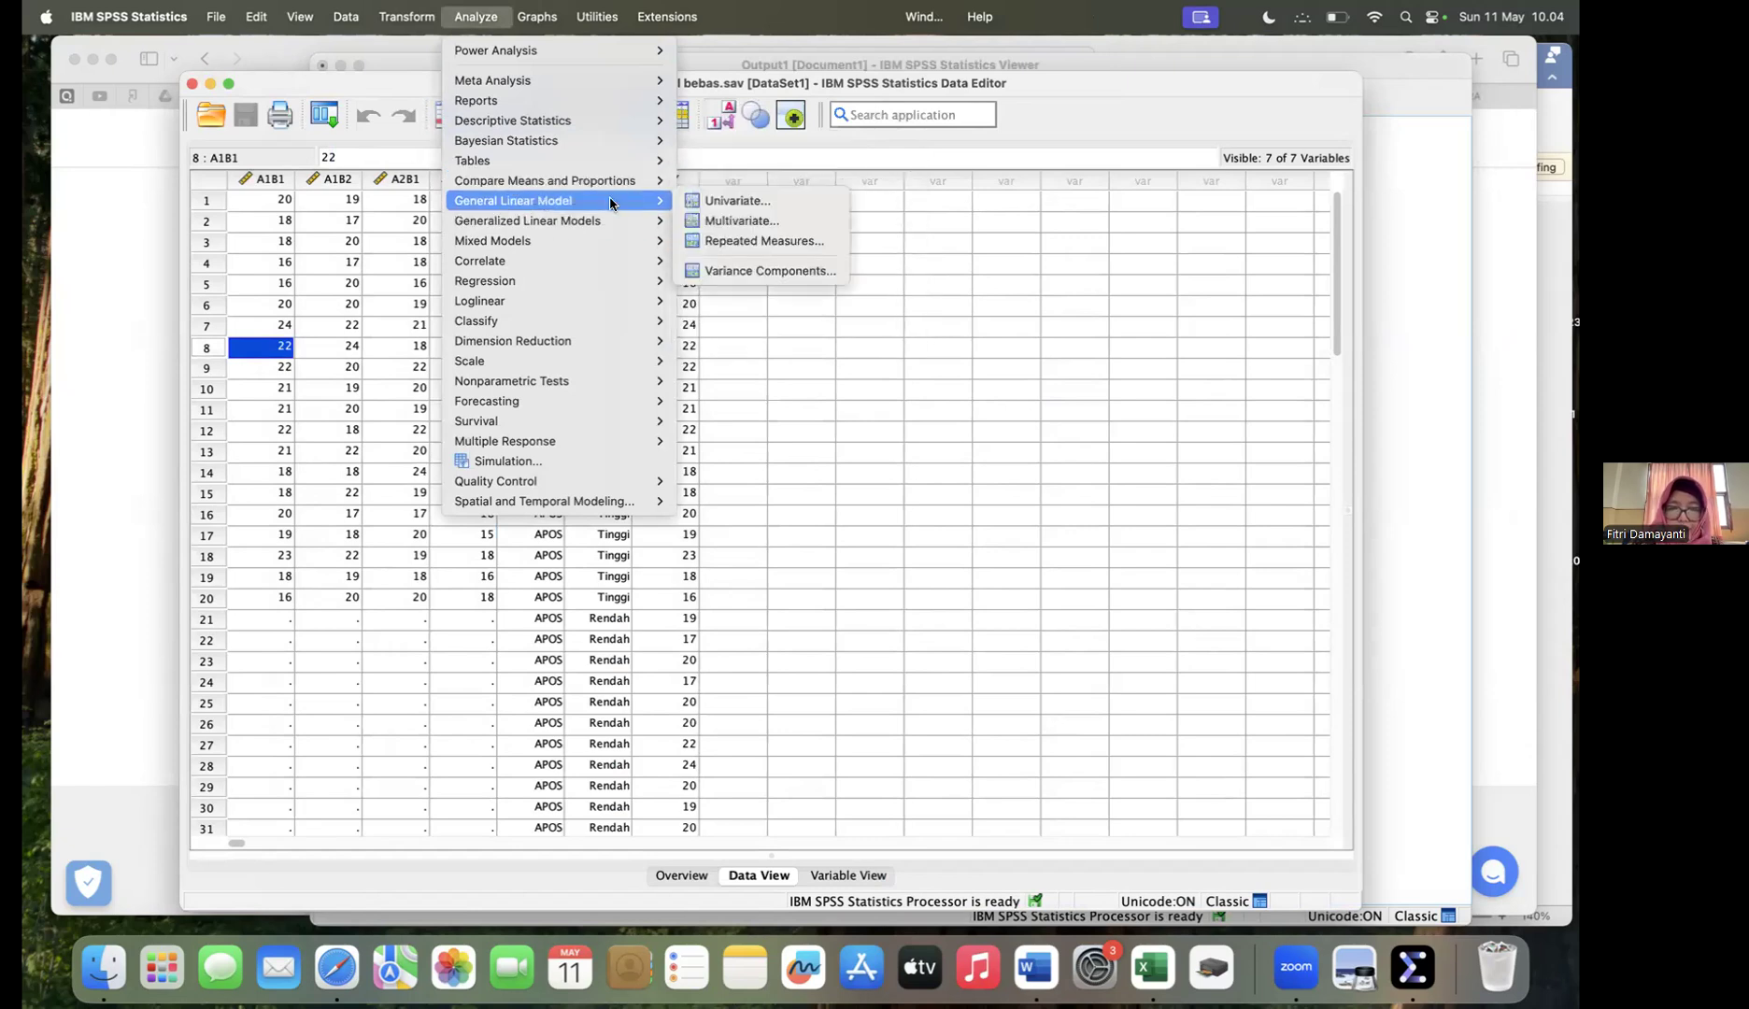
click(753, 204)
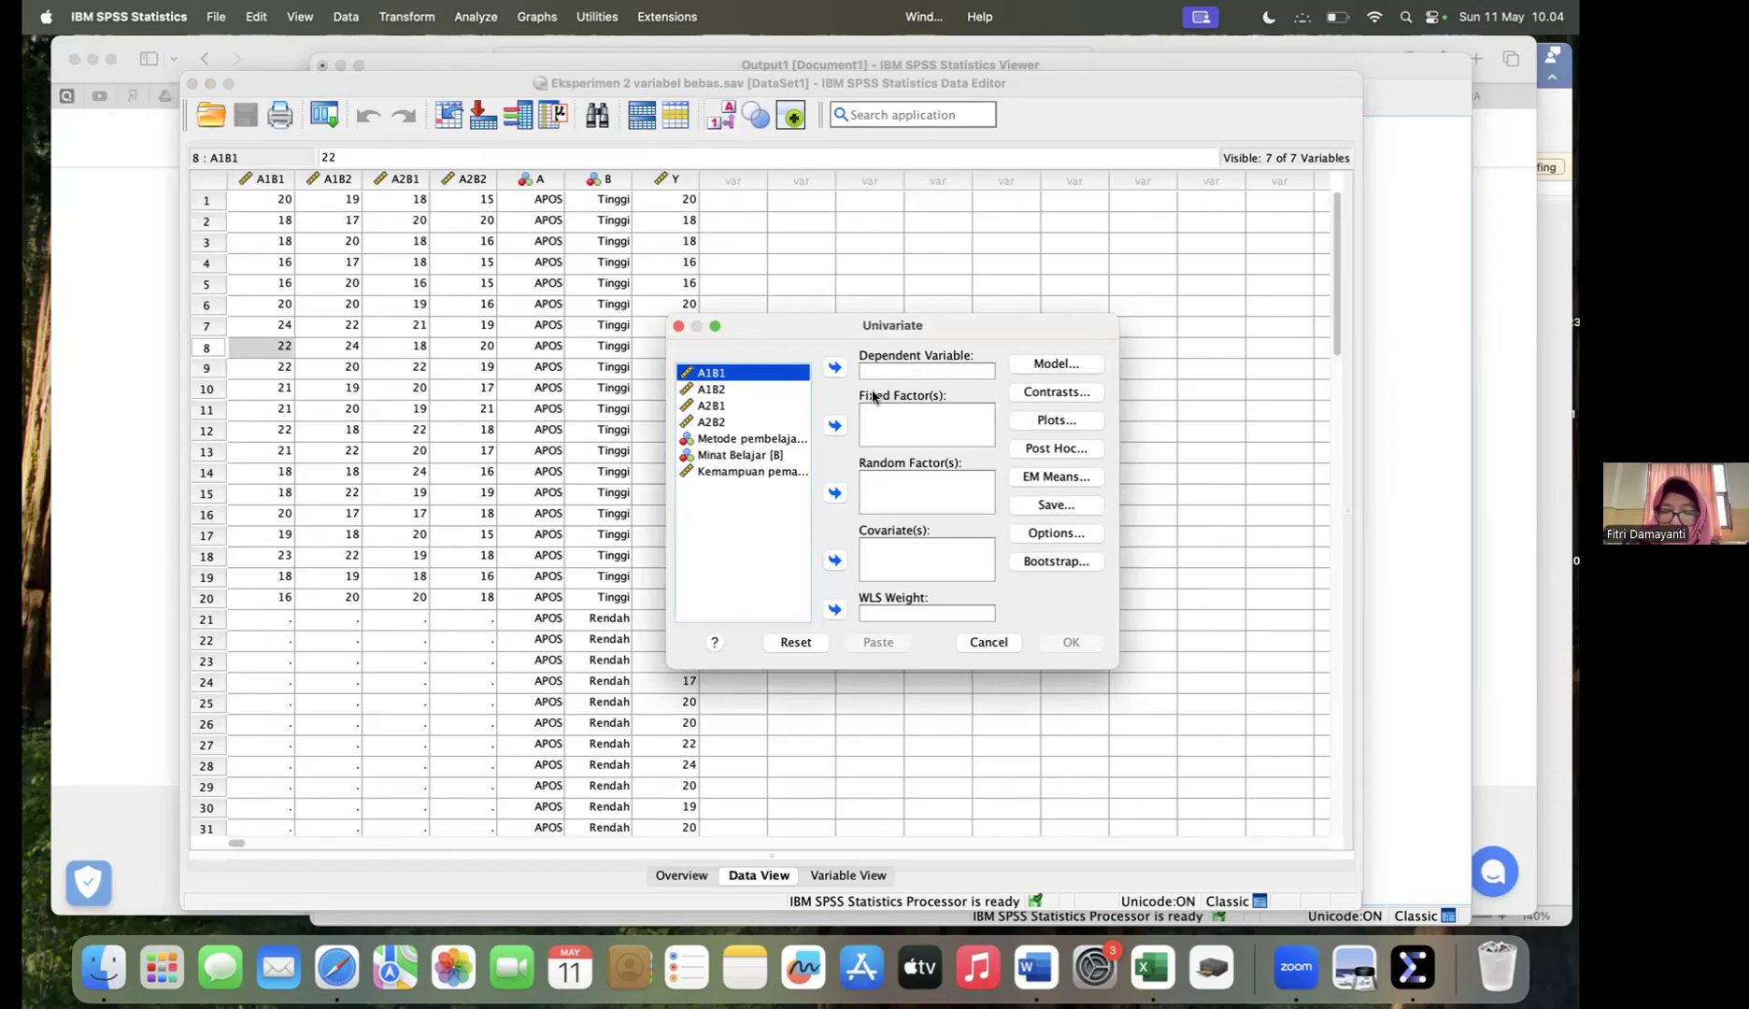
click(734, 472)
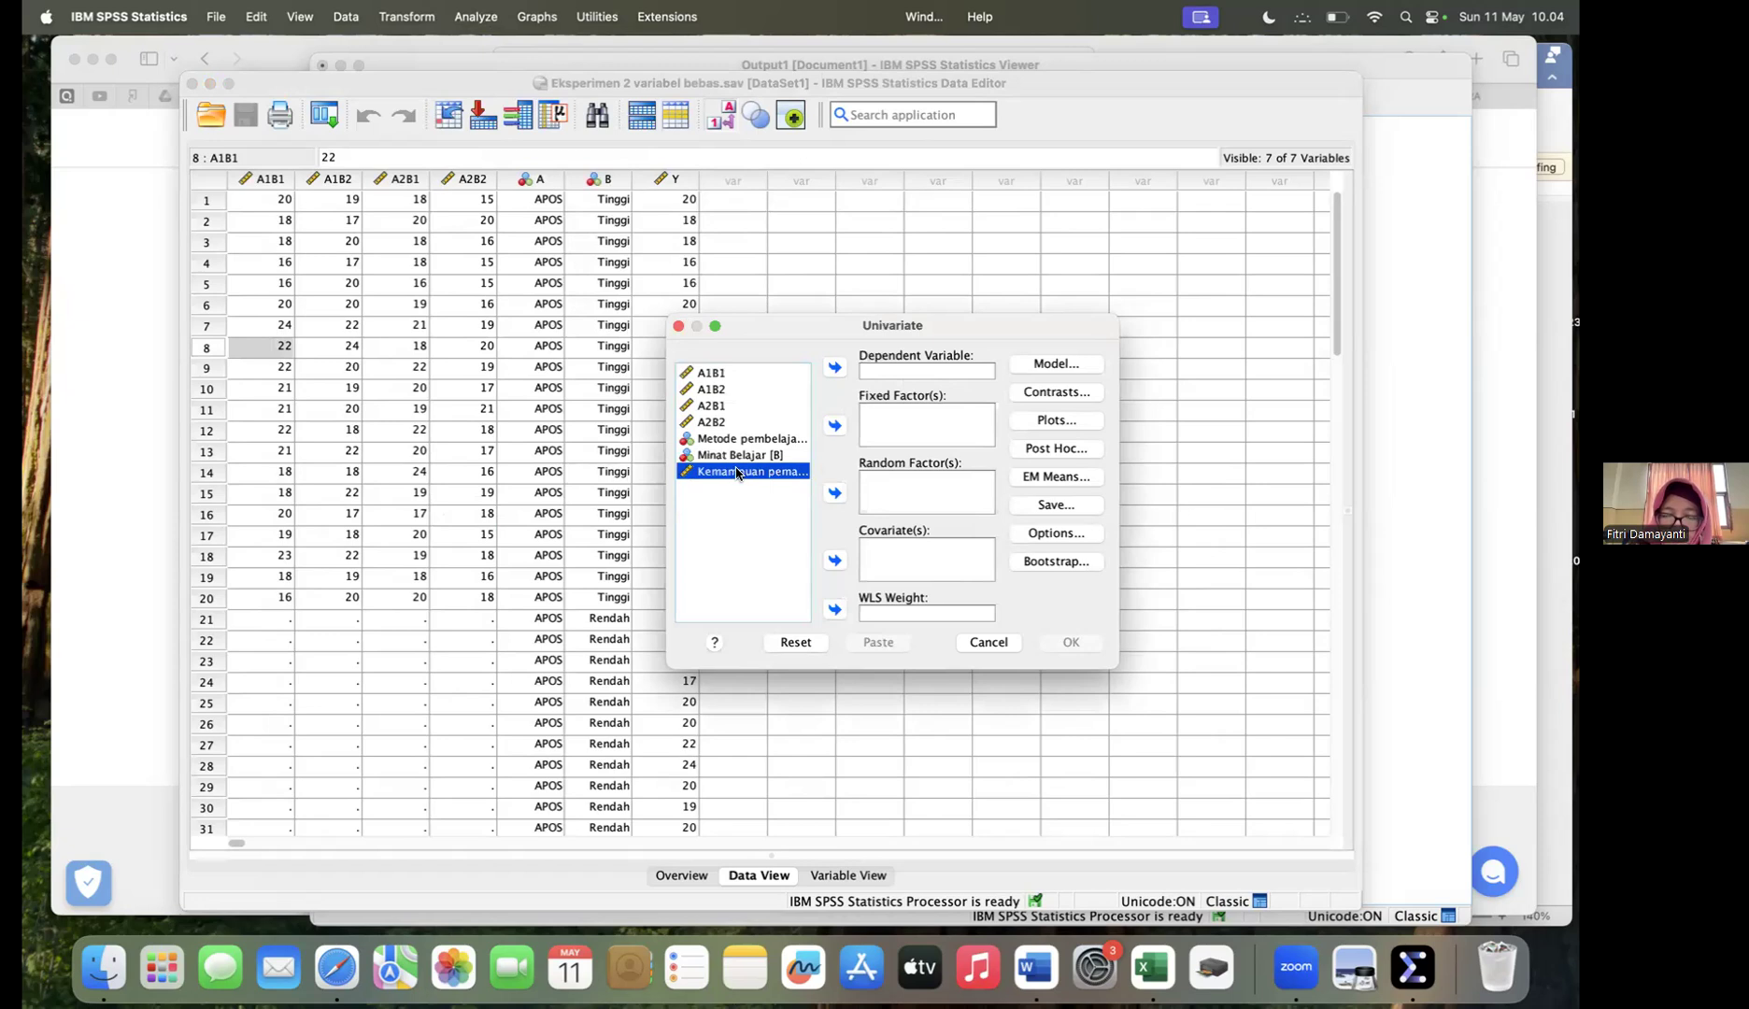
click(835, 368)
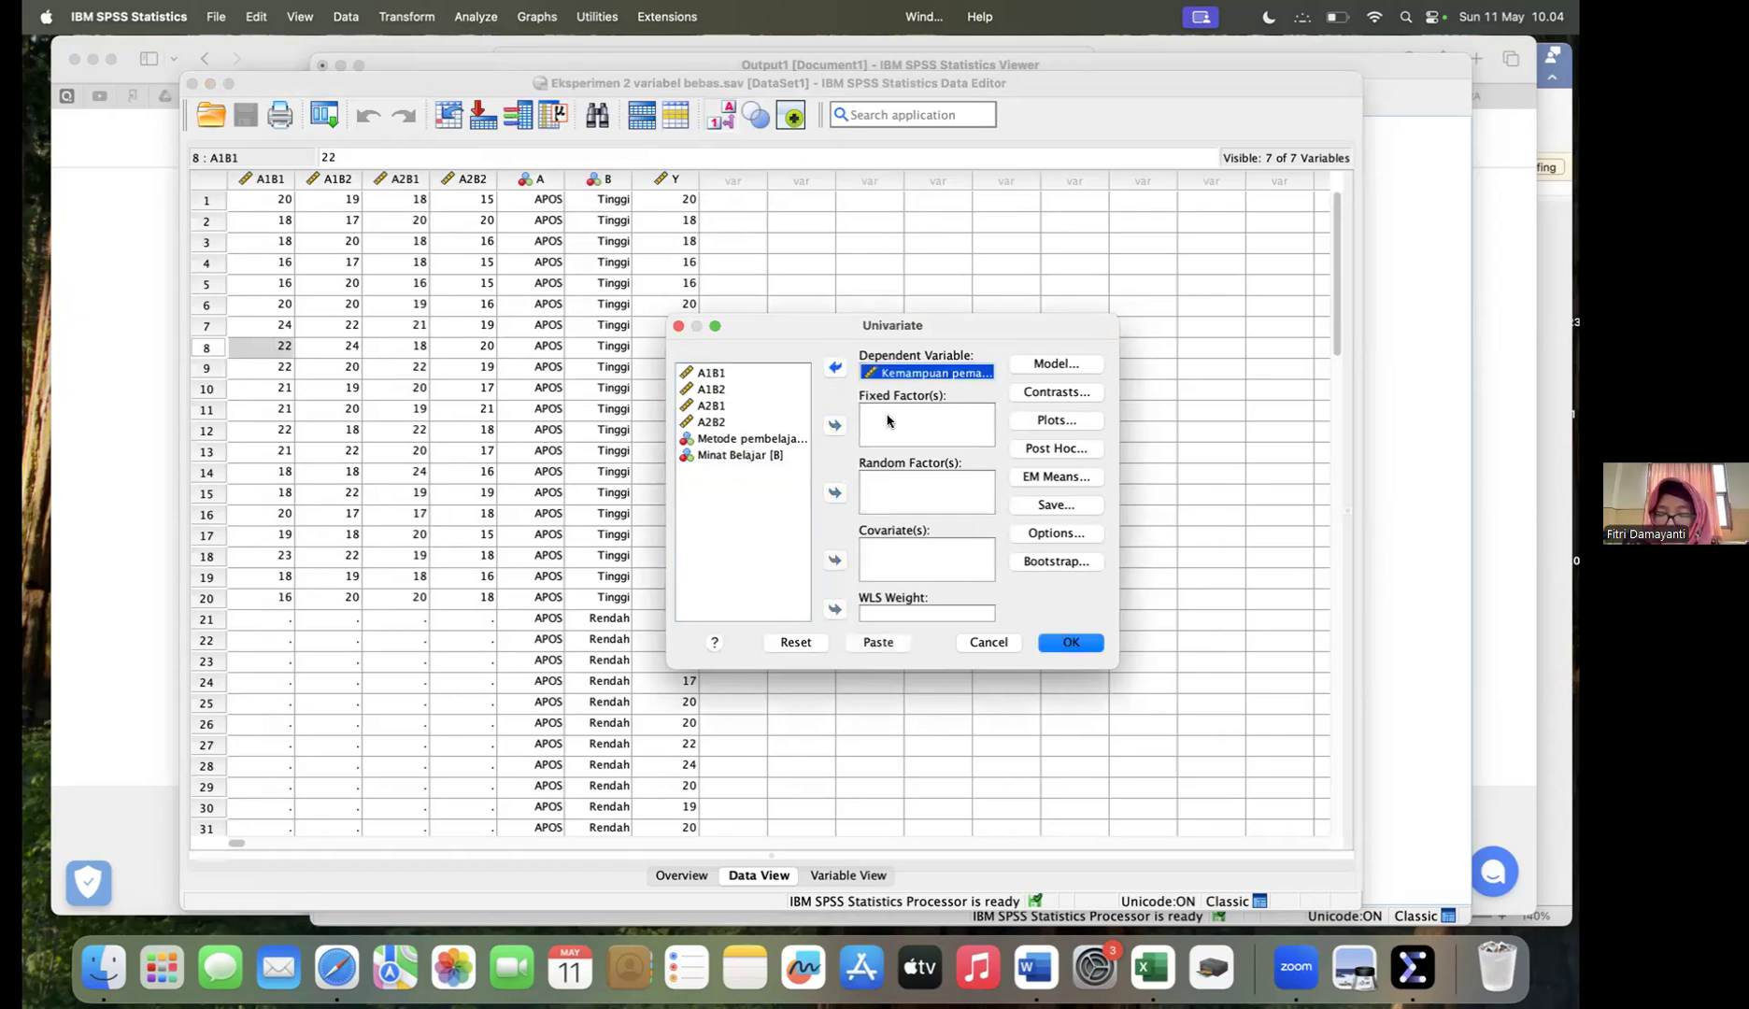
click(706, 440)
click(834, 425)
click(738, 442)
click(835, 425)
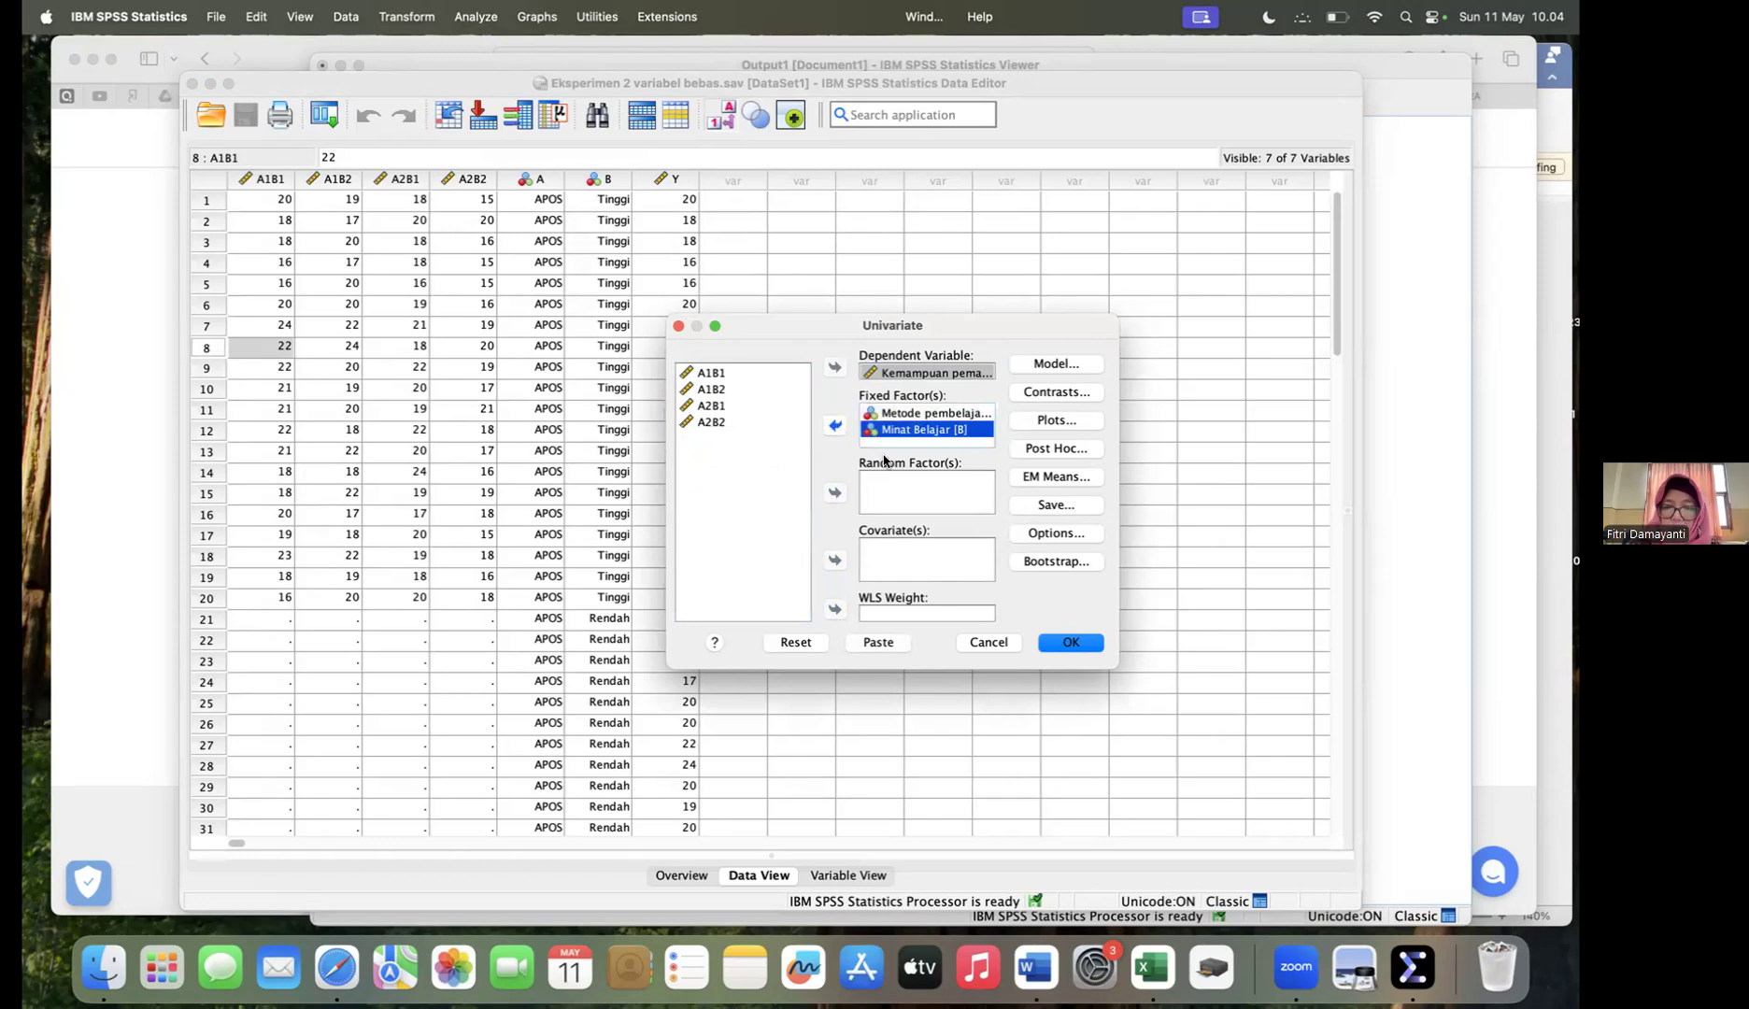
click(1043, 366)
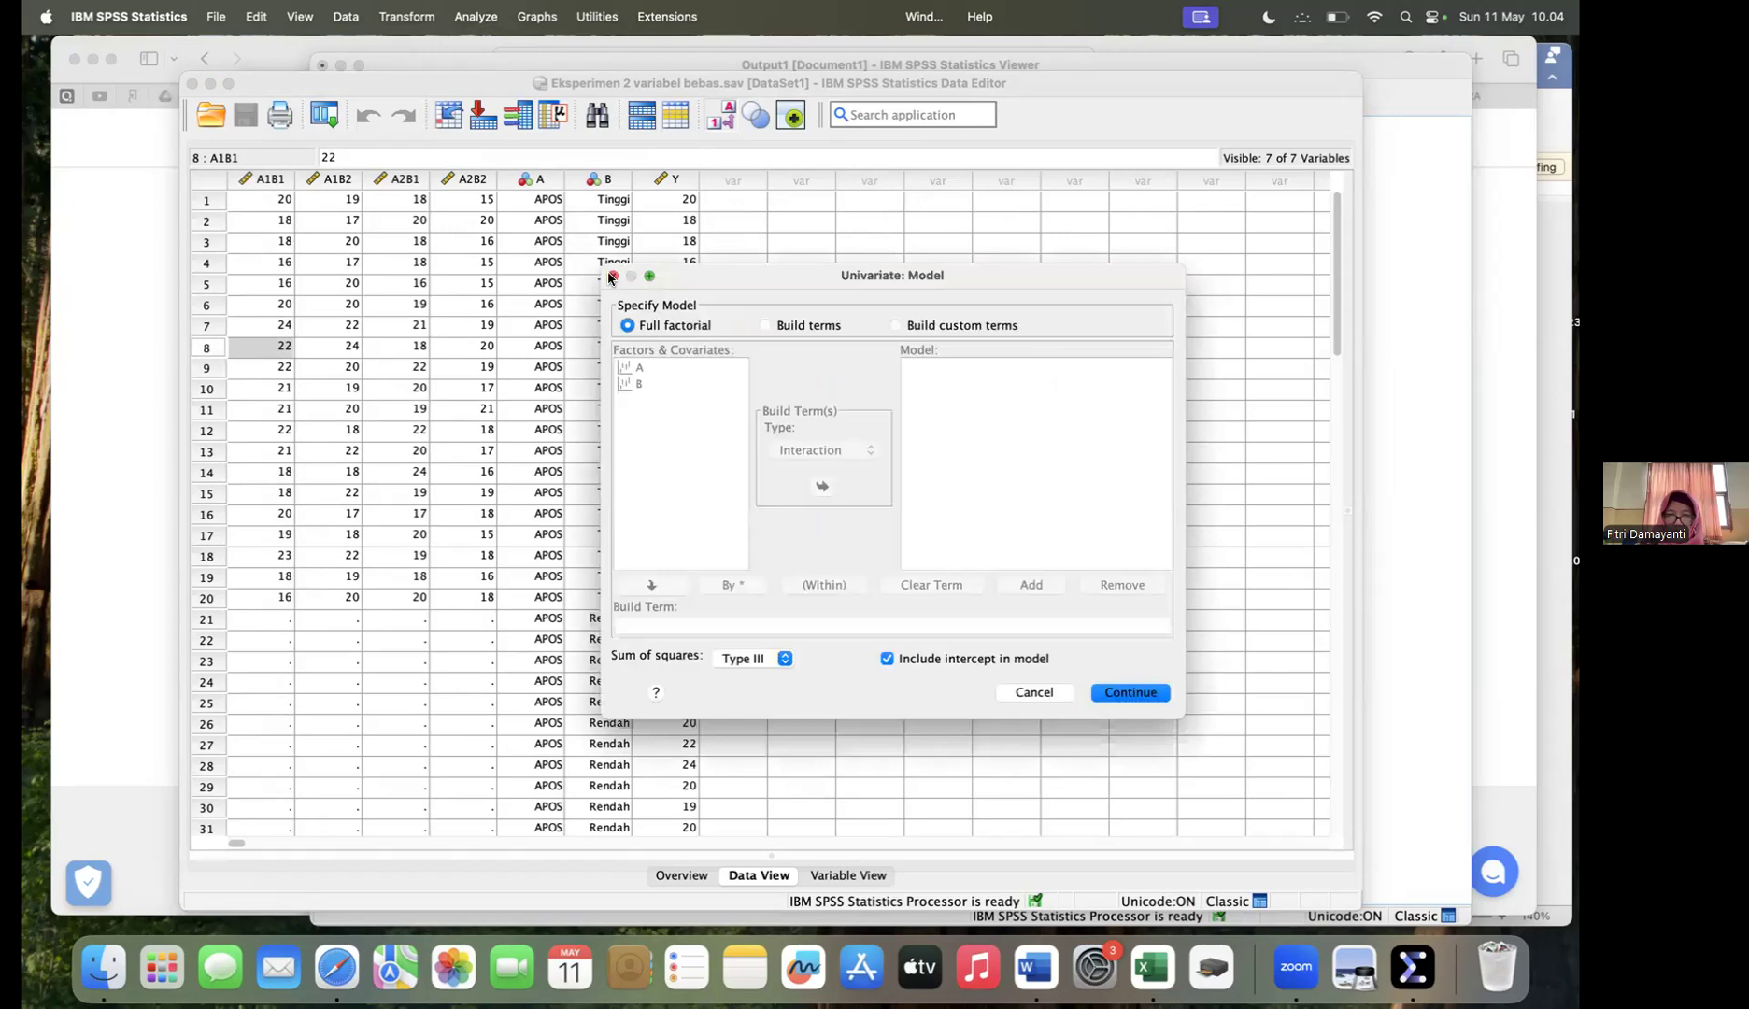
click(1018, 695)
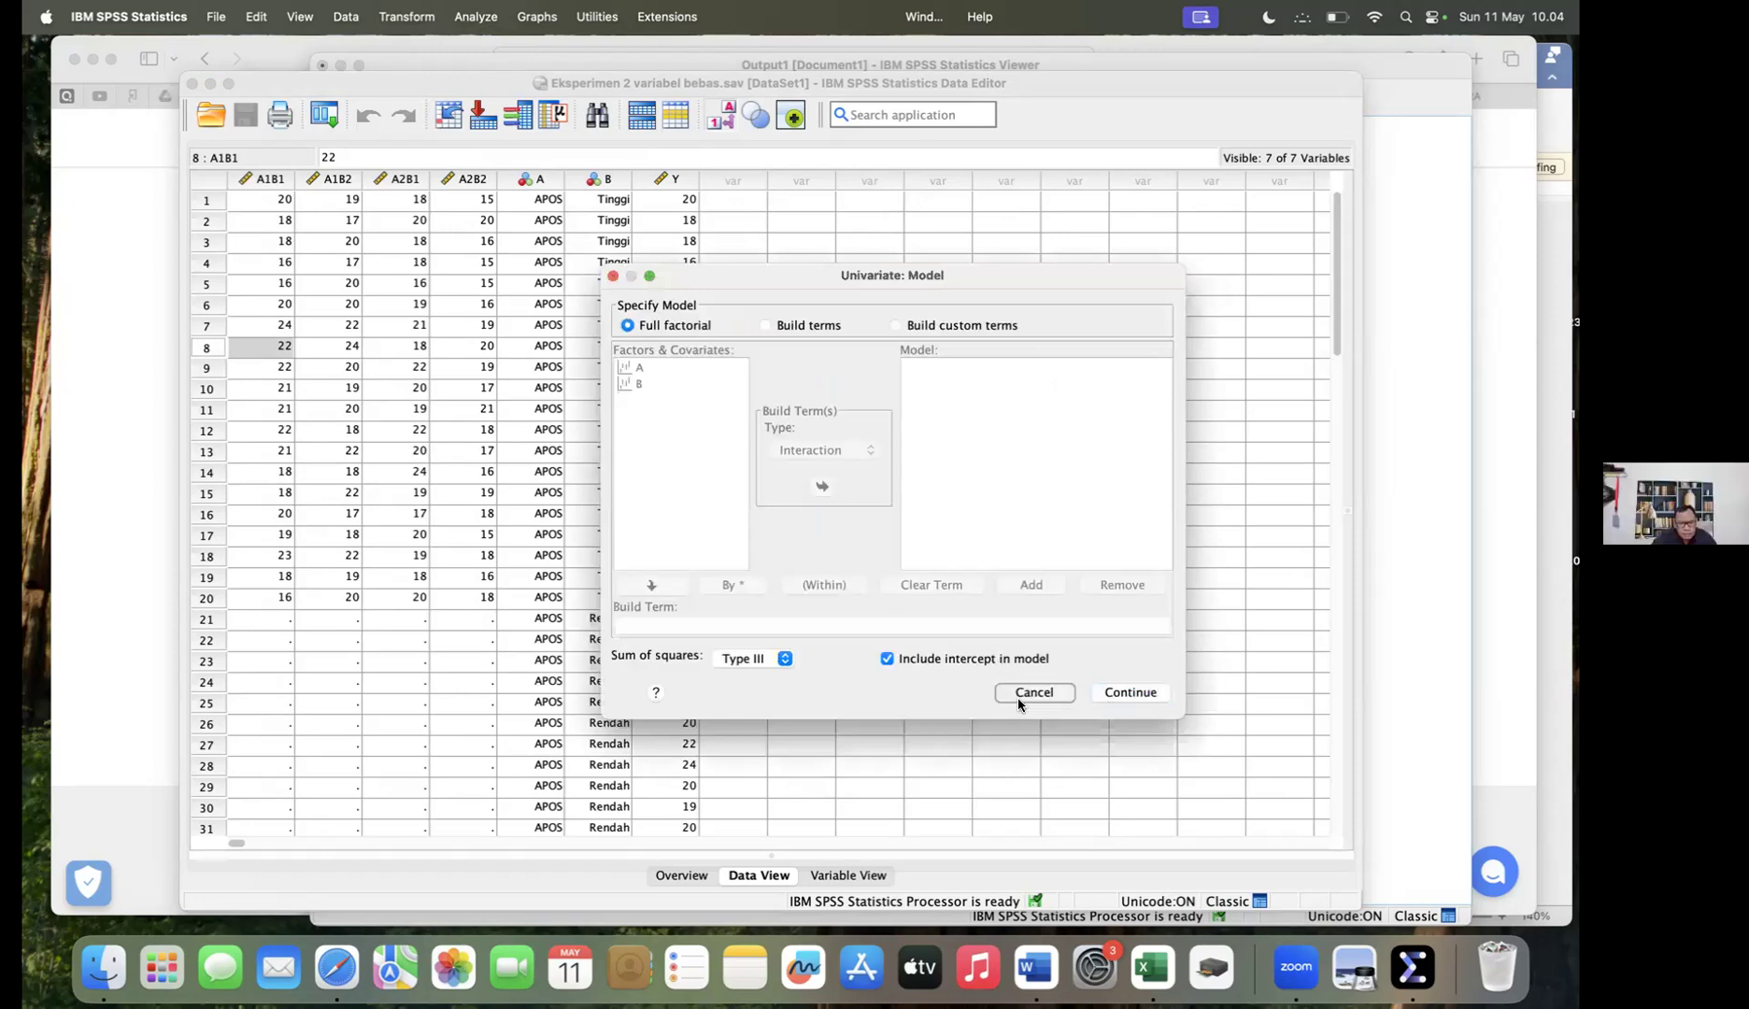
click(1045, 394)
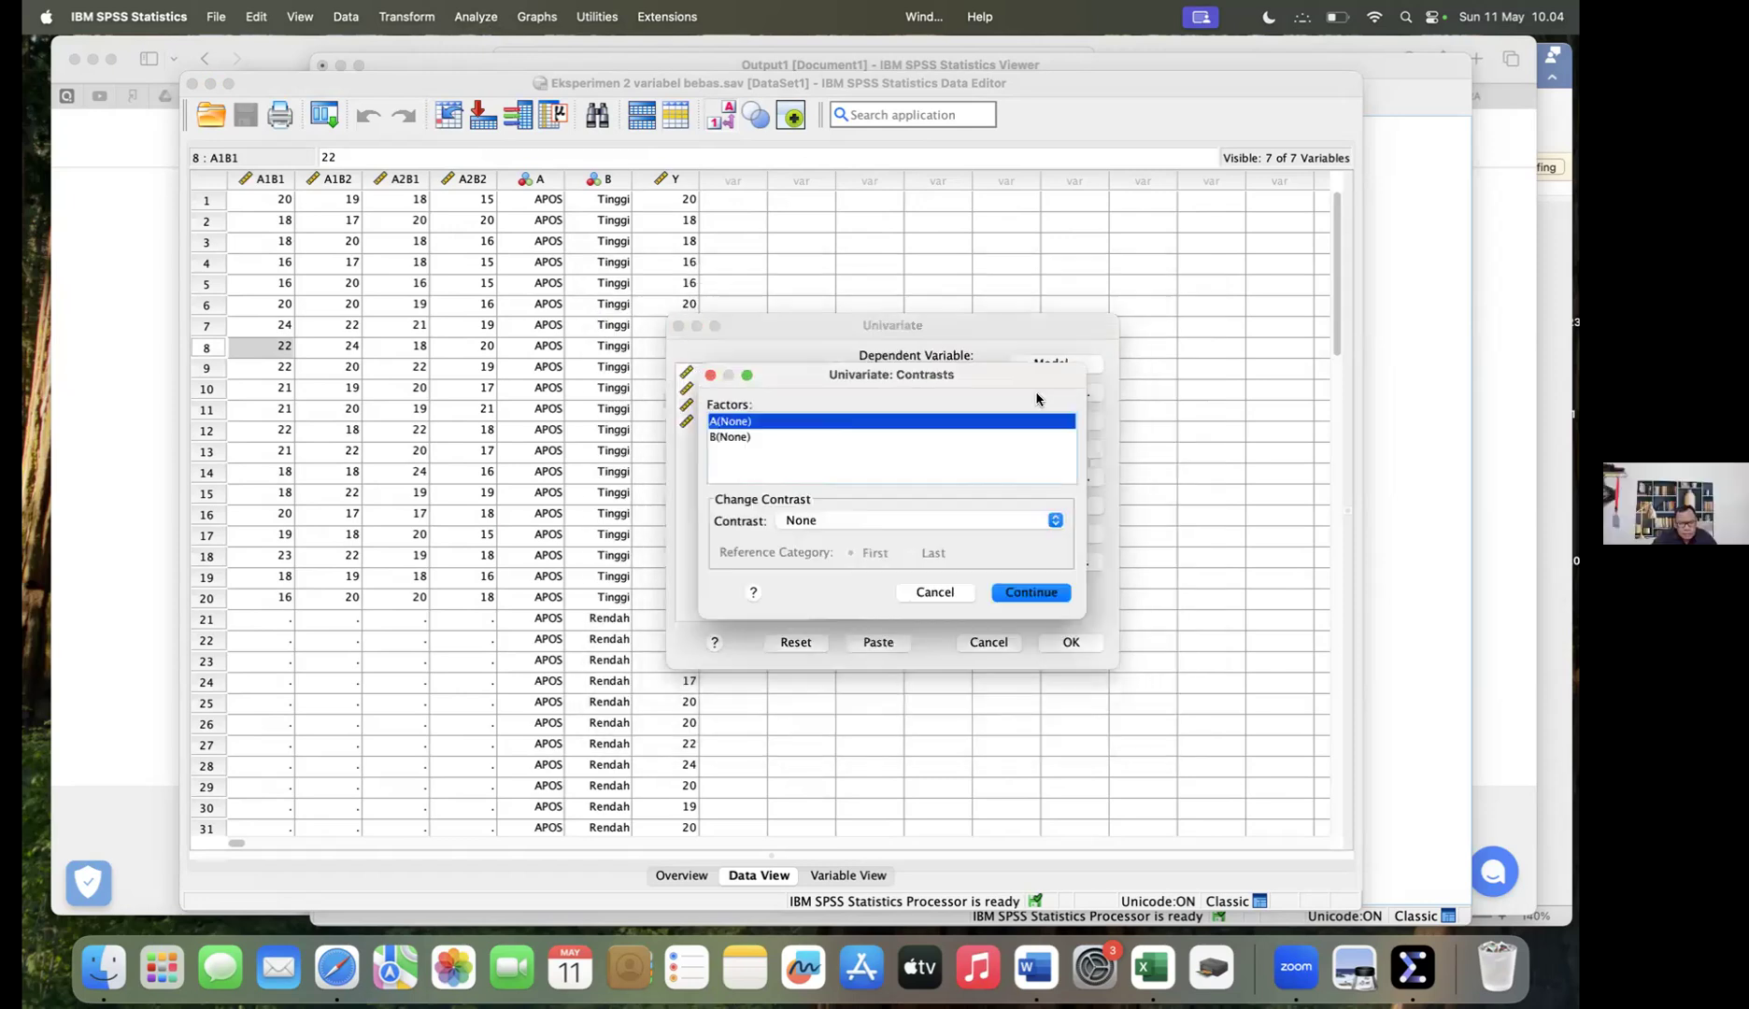
click(942, 594)
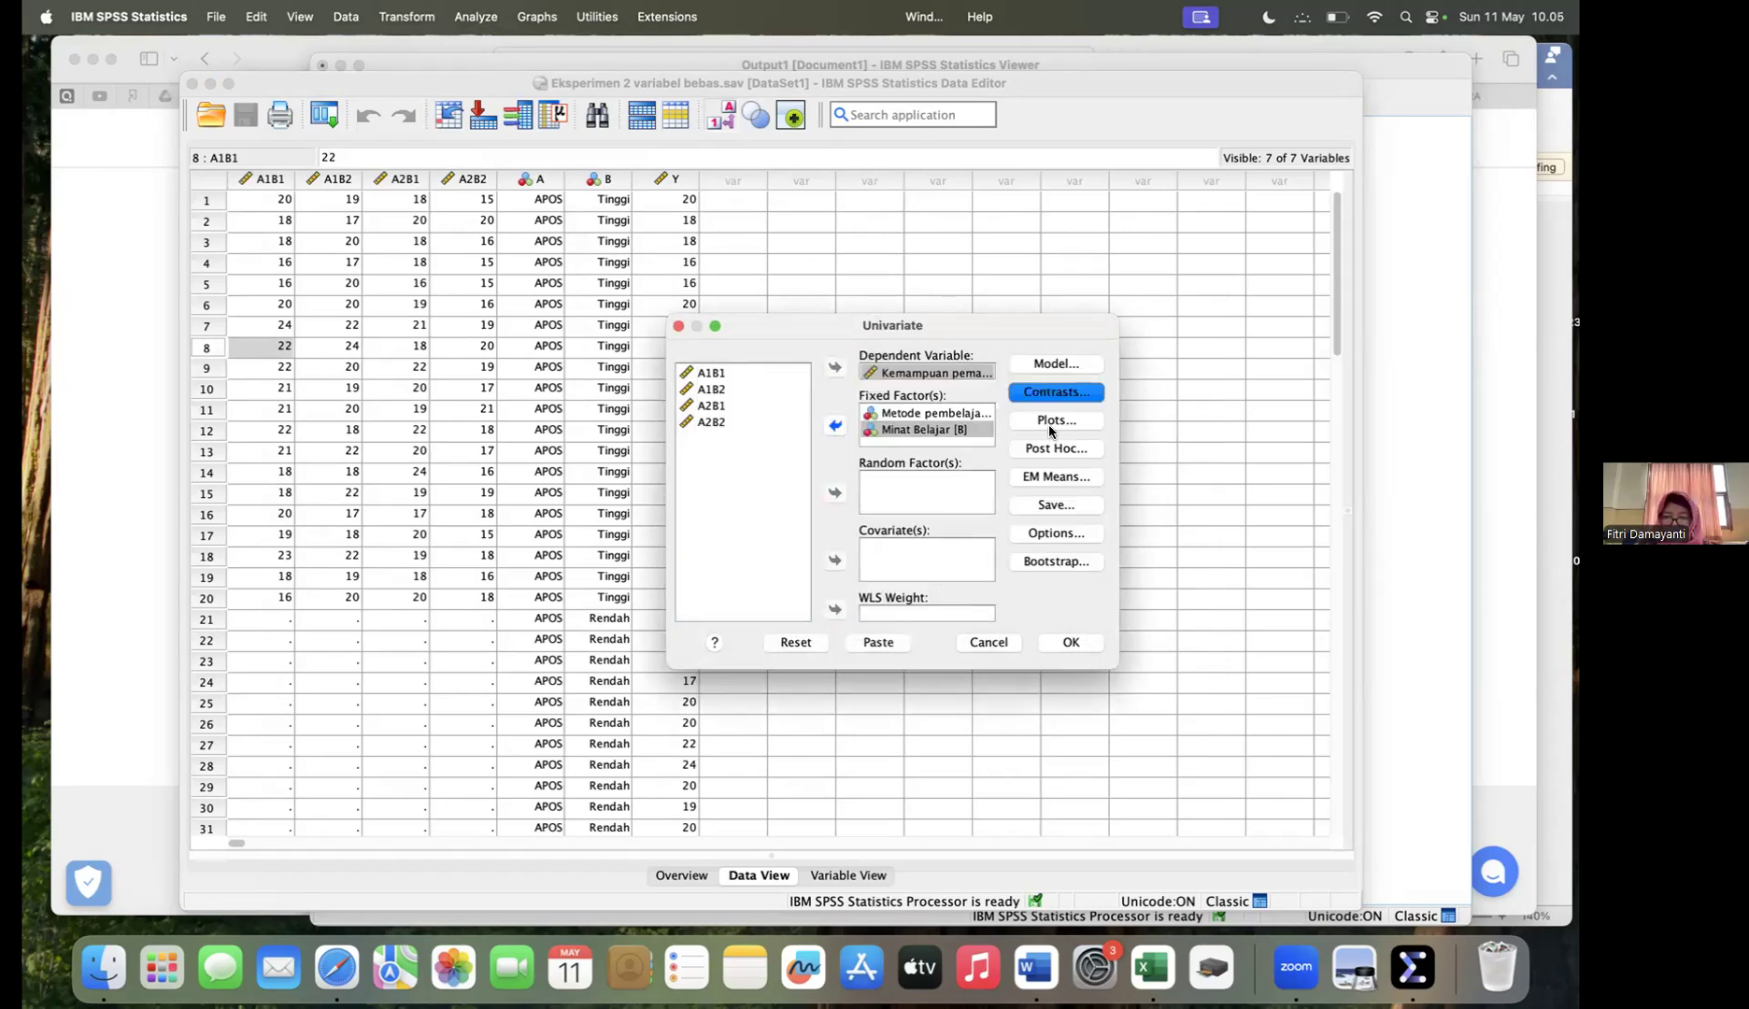
Step: Enable homogeneity tests for the Univariate model and run the two-way ANOVA
click(1051, 534)
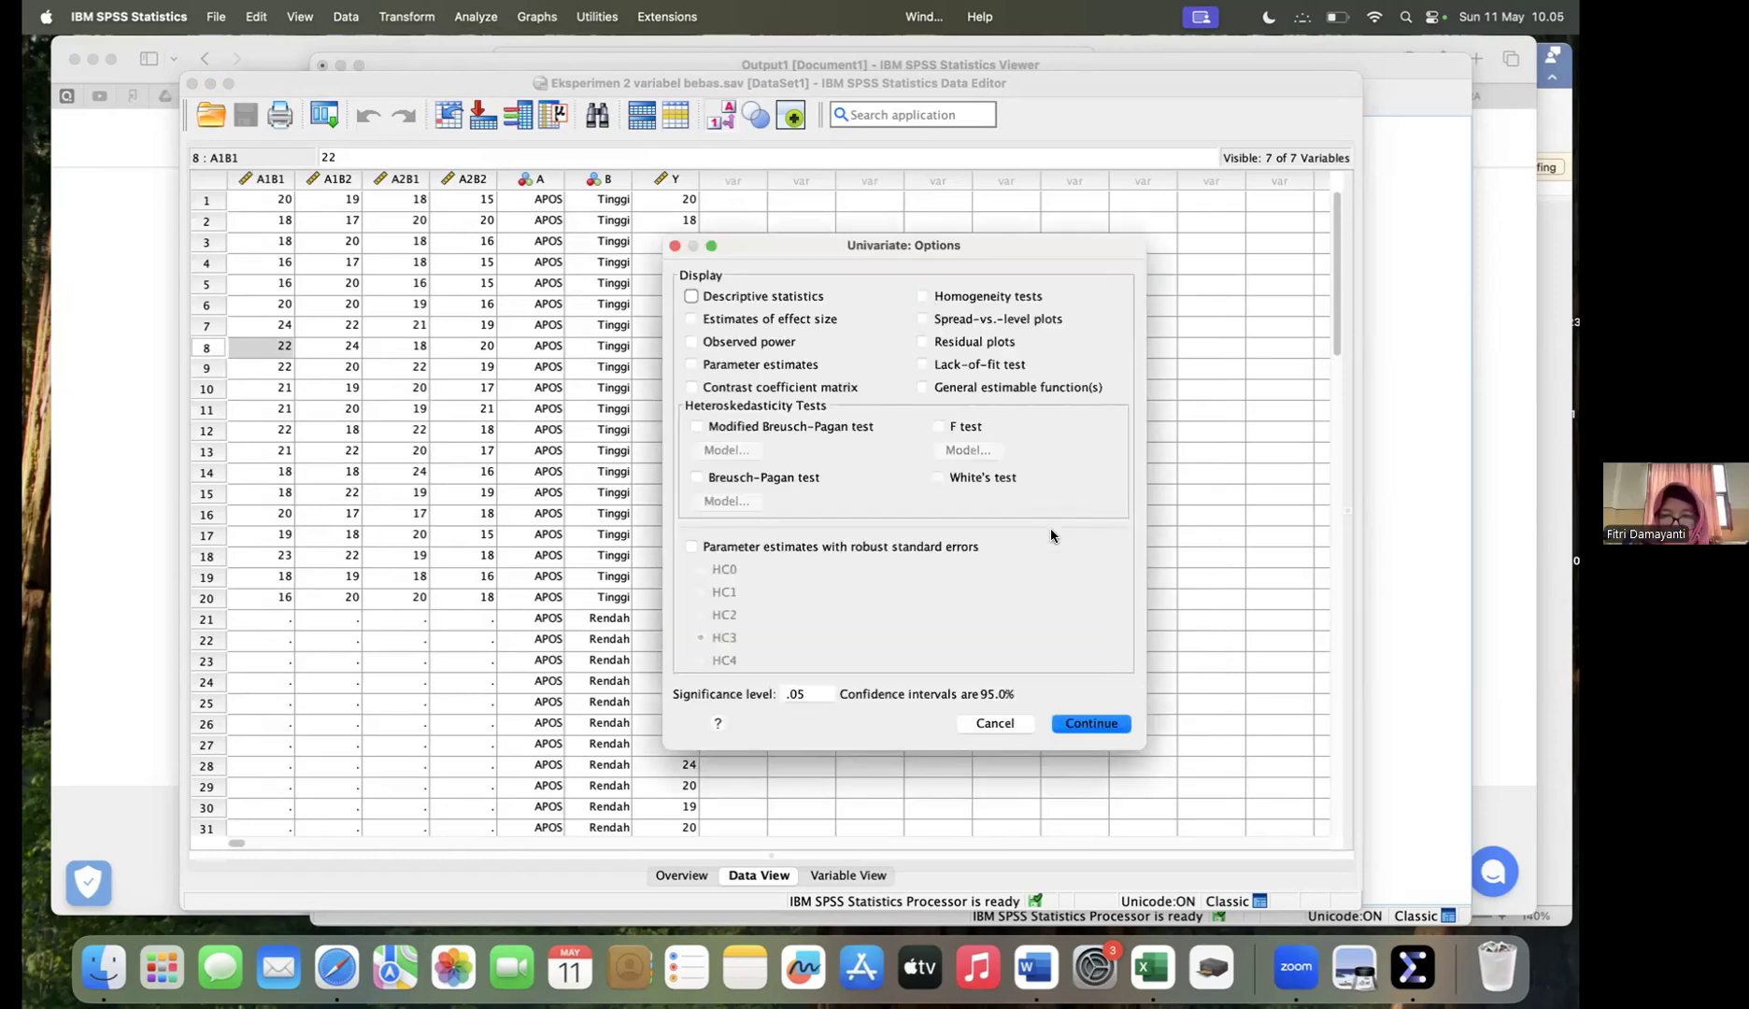
click(922, 297)
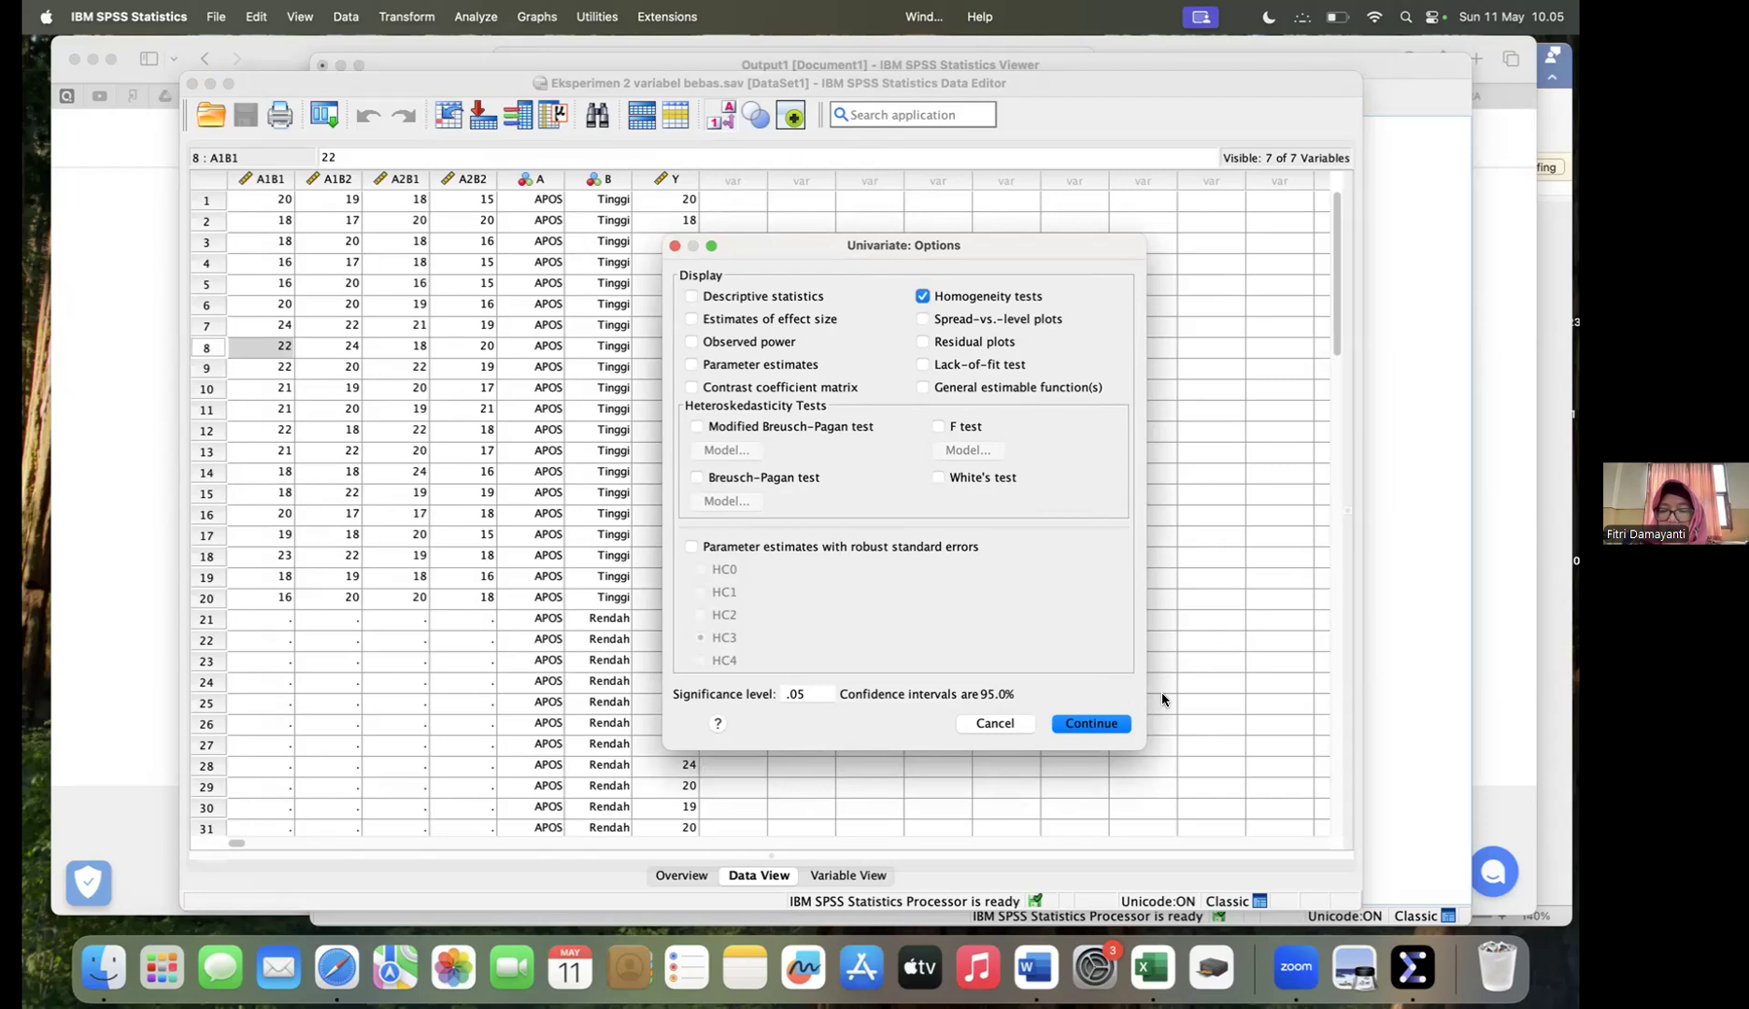
click(1105, 727)
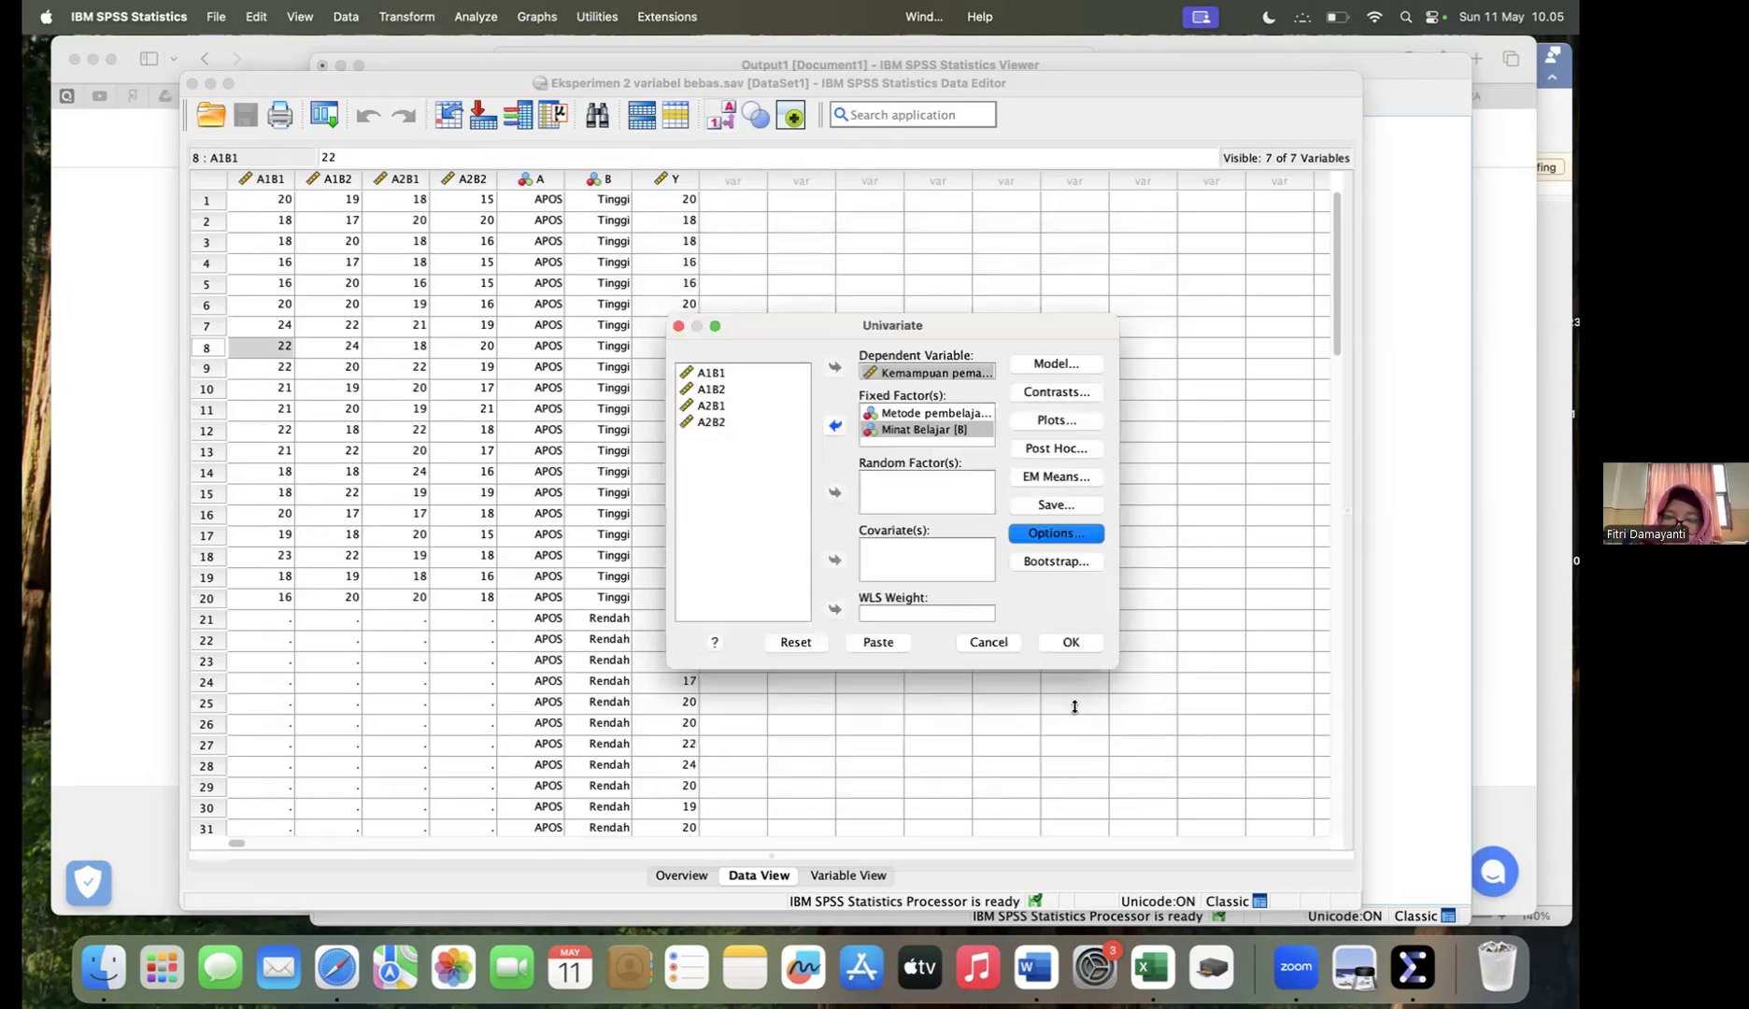
click(1071, 644)
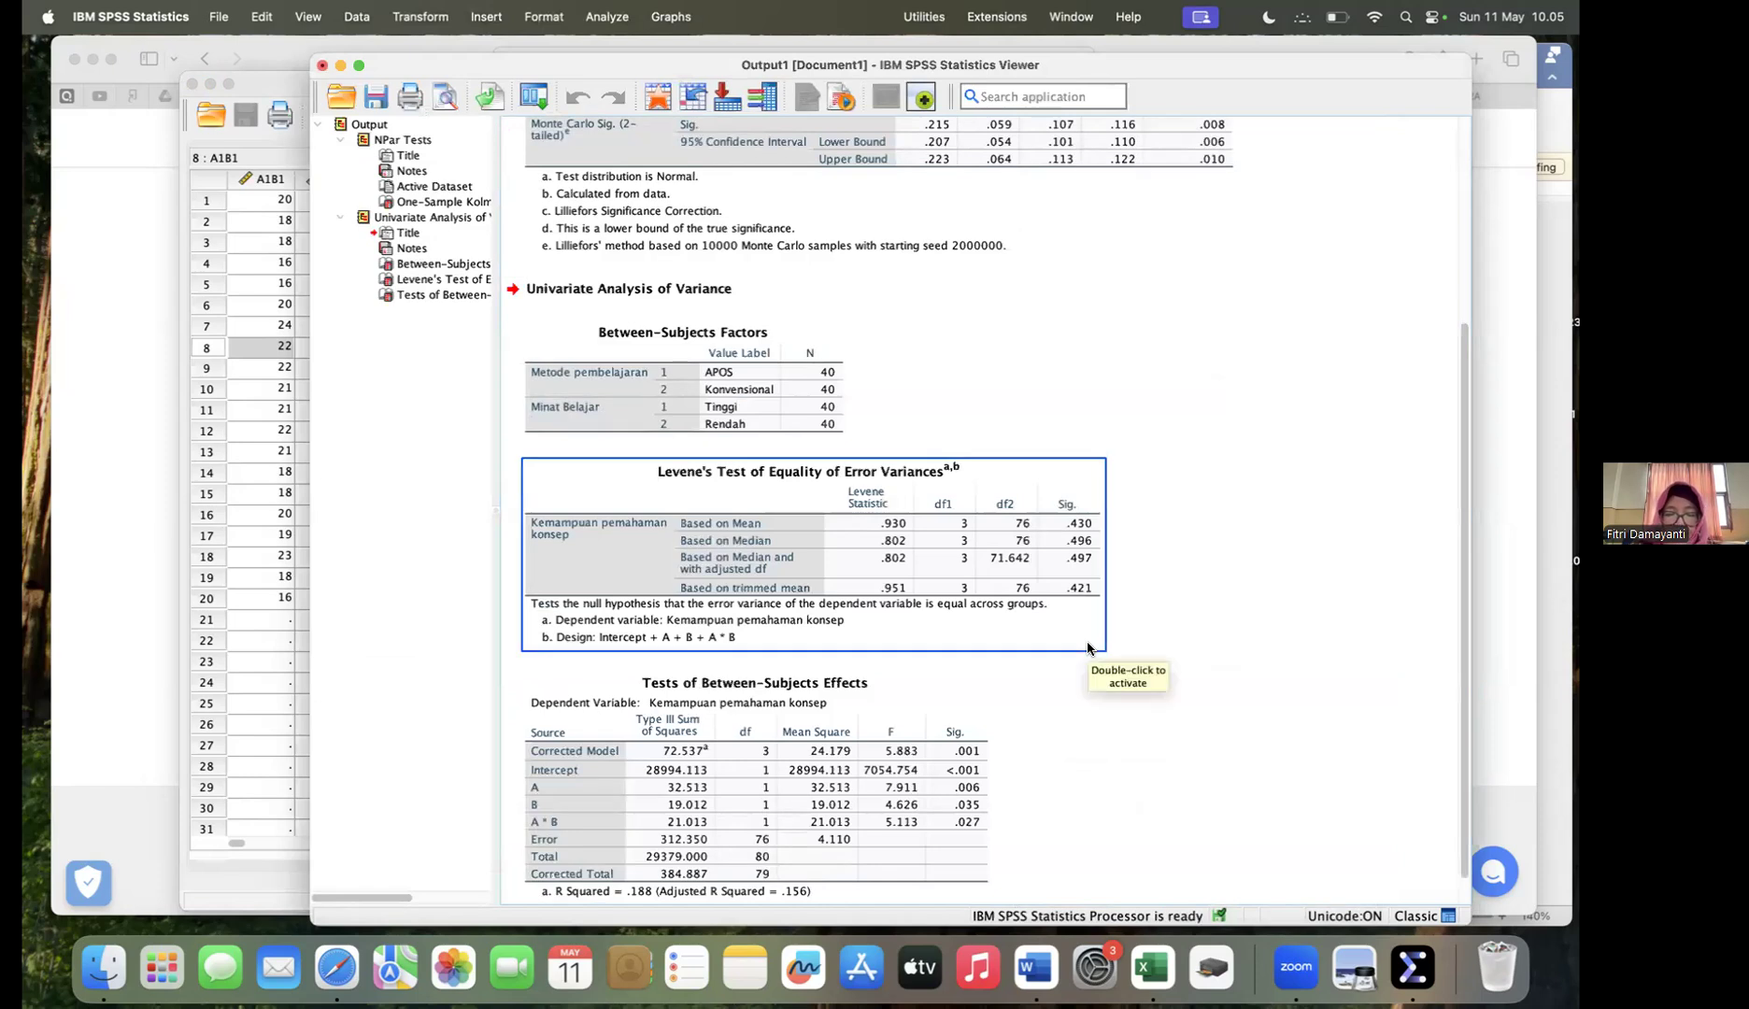
scroll(1087, 648, down, 1)
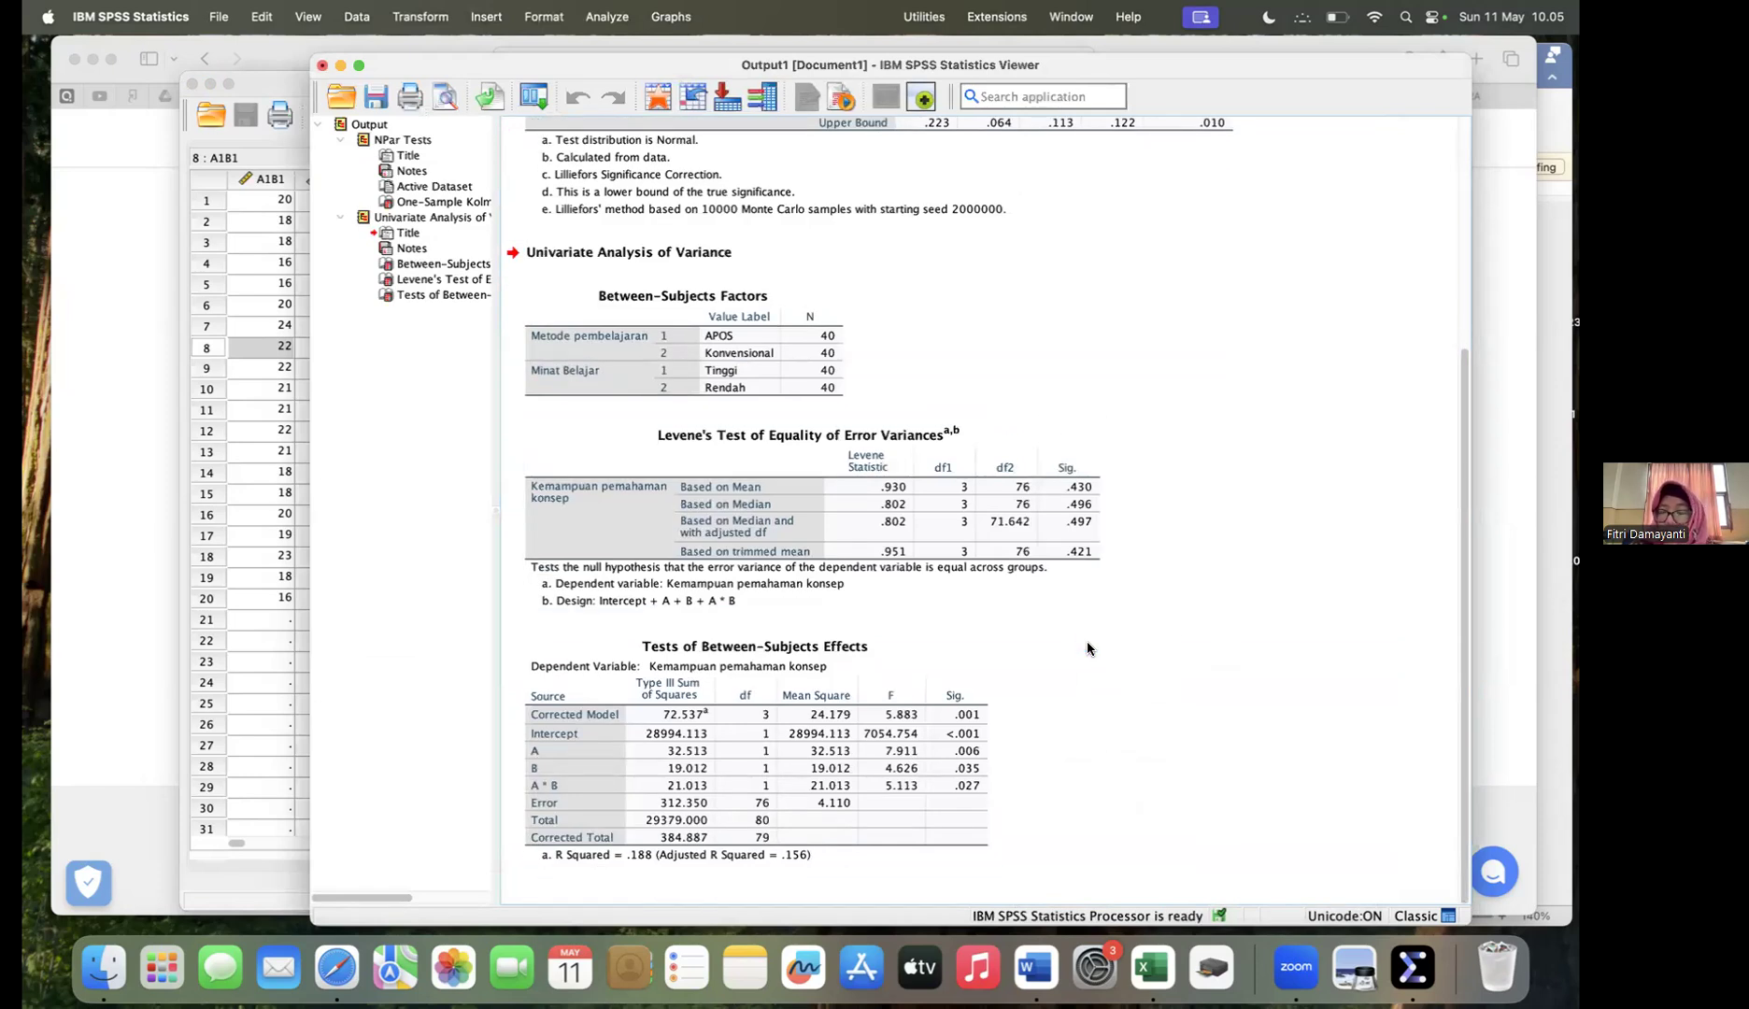